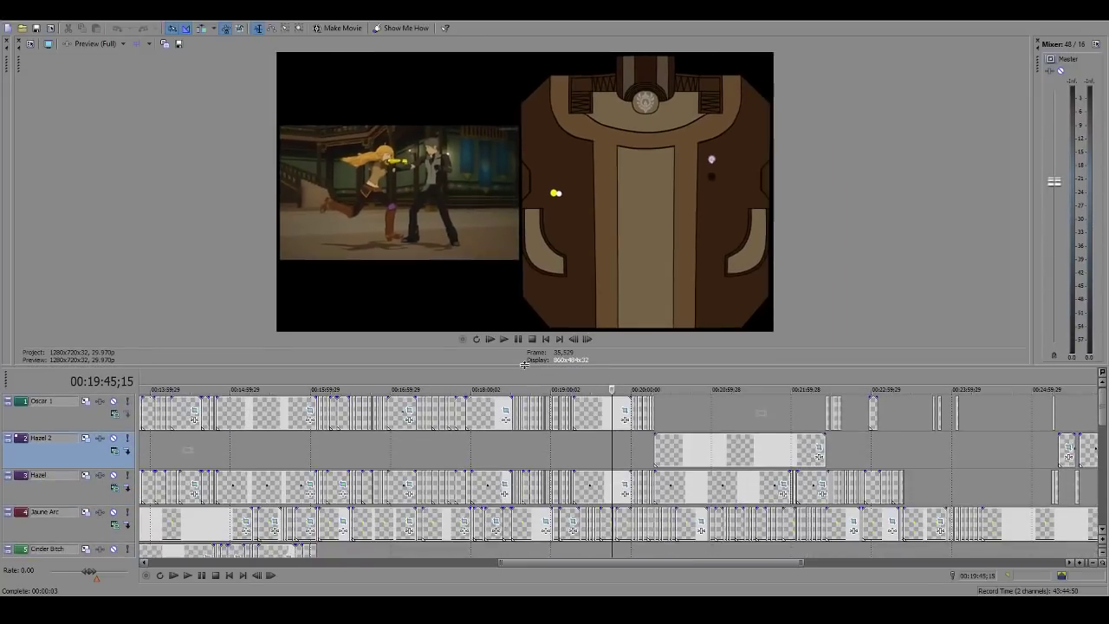
# Step: Move the playhead to the first Oscar 1 clip after the long Hazel 2 clip and step back frame by frame from there
pyautogui.scroll(-1, 607, 506)
pyautogui.click(720, 410)
pyautogui.scroll(8, 707, 438)
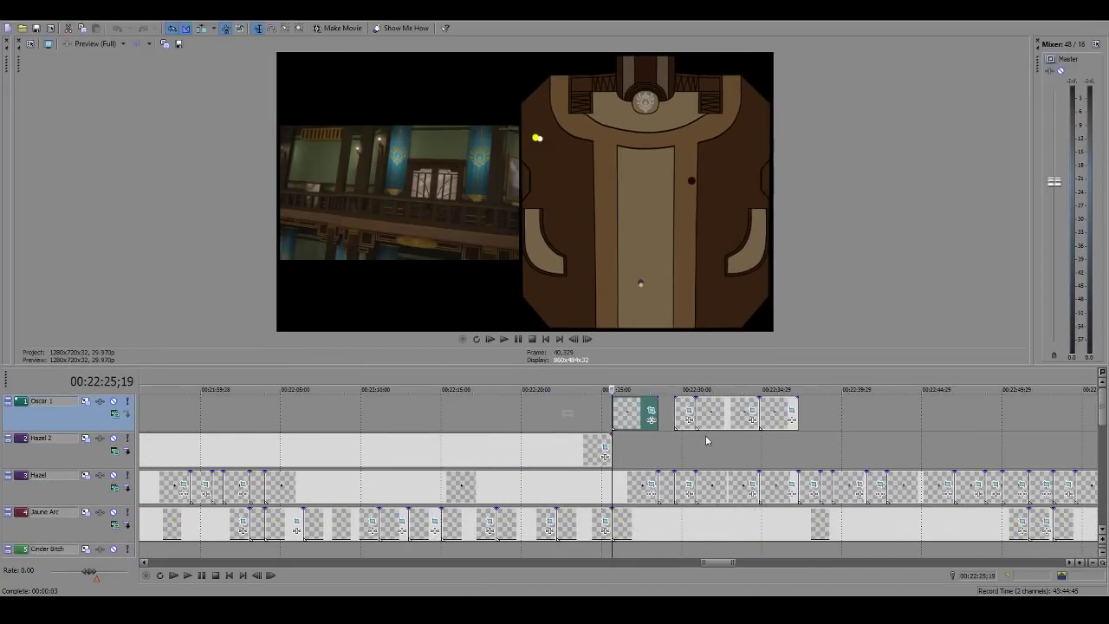
pyautogui.press('Left')
pyautogui.press('Left')
pyautogui.press('Left')
pyautogui.press('Left')
pyautogui.press('Left')
pyautogui.press('Left')
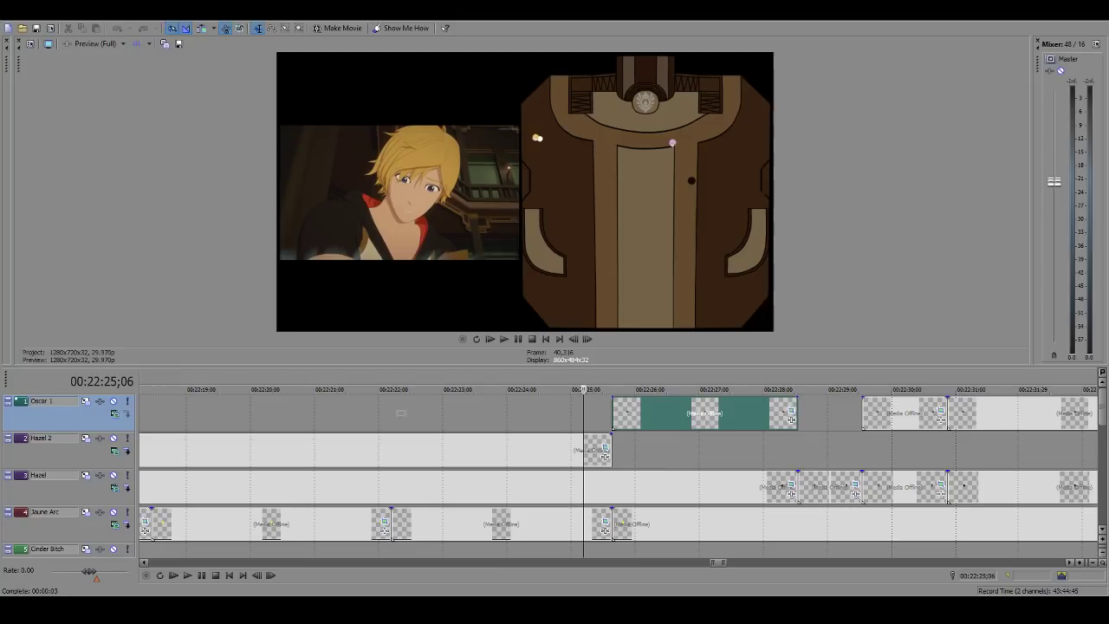
# Step: Play the transition from the end of the long Hazel 2 clip into the following Oscar 1 clip
pyautogui.click(608, 407)
pyautogui.scroll(4, 597, 422)
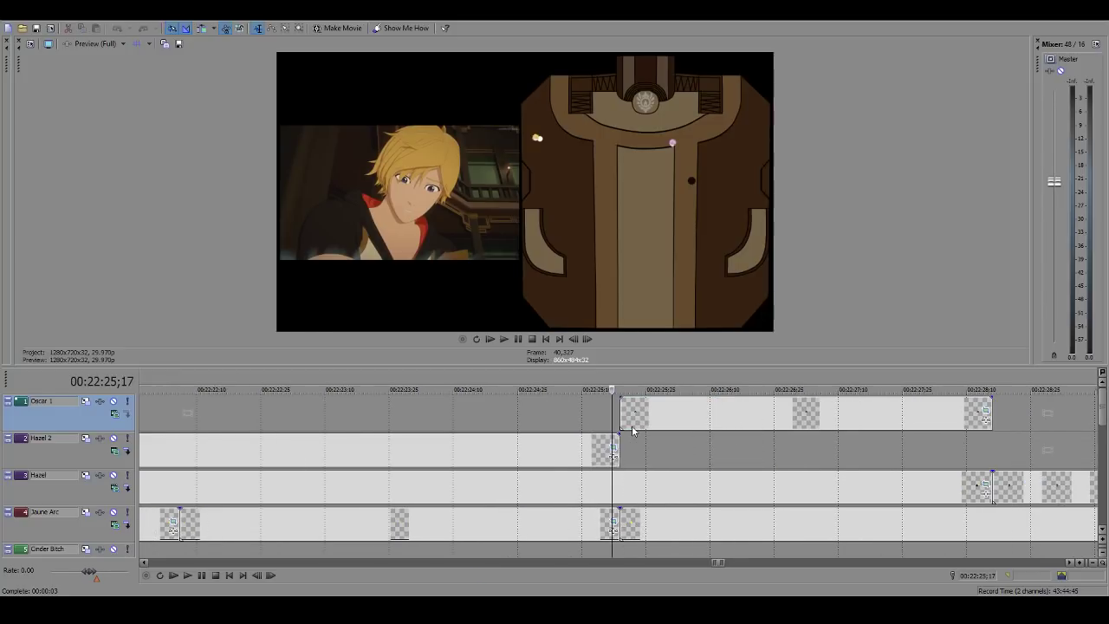
pyautogui.press('space')
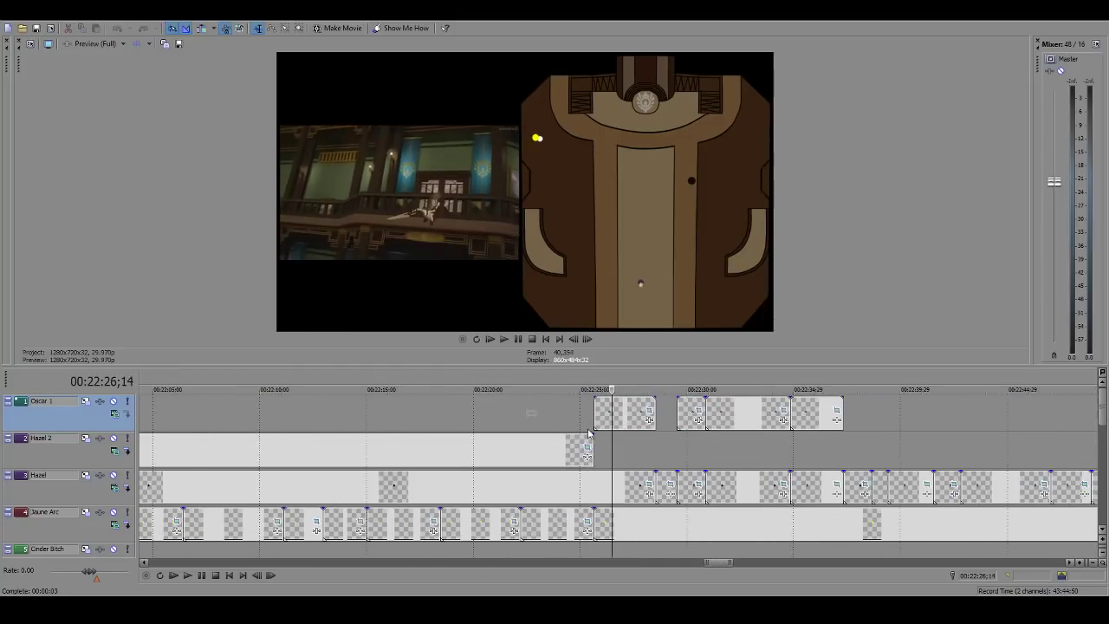
pyautogui.scroll(-6, 730, 445)
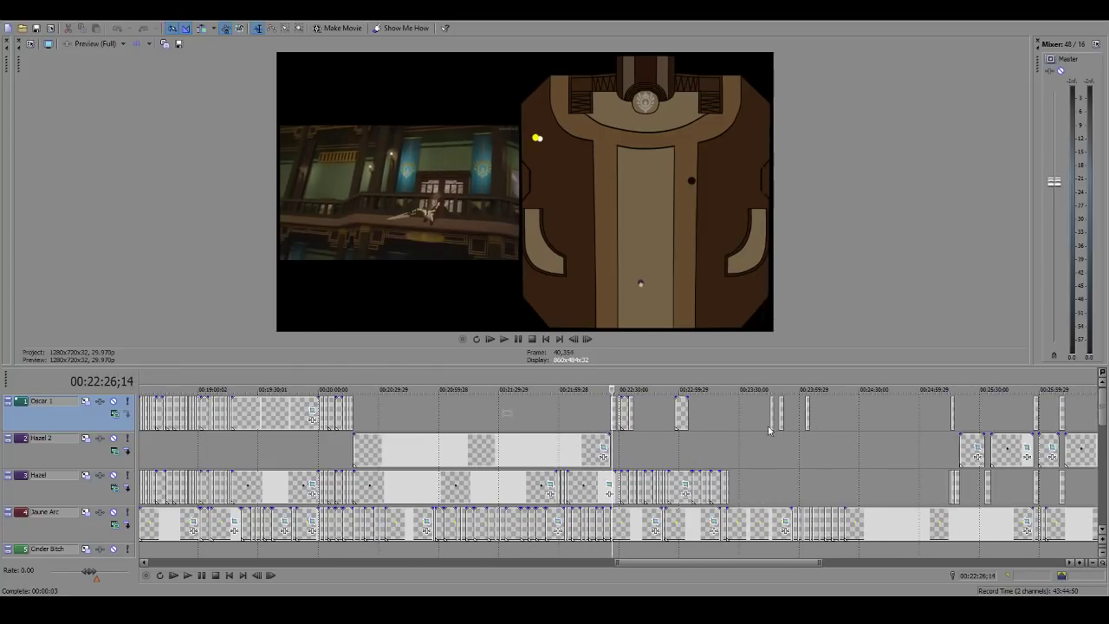
# Step: Locate the end of the Hazel clips near 00:23:23;23 and place the playhead before it, at about 00:23:15;01
pyautogui.click(730, 445)
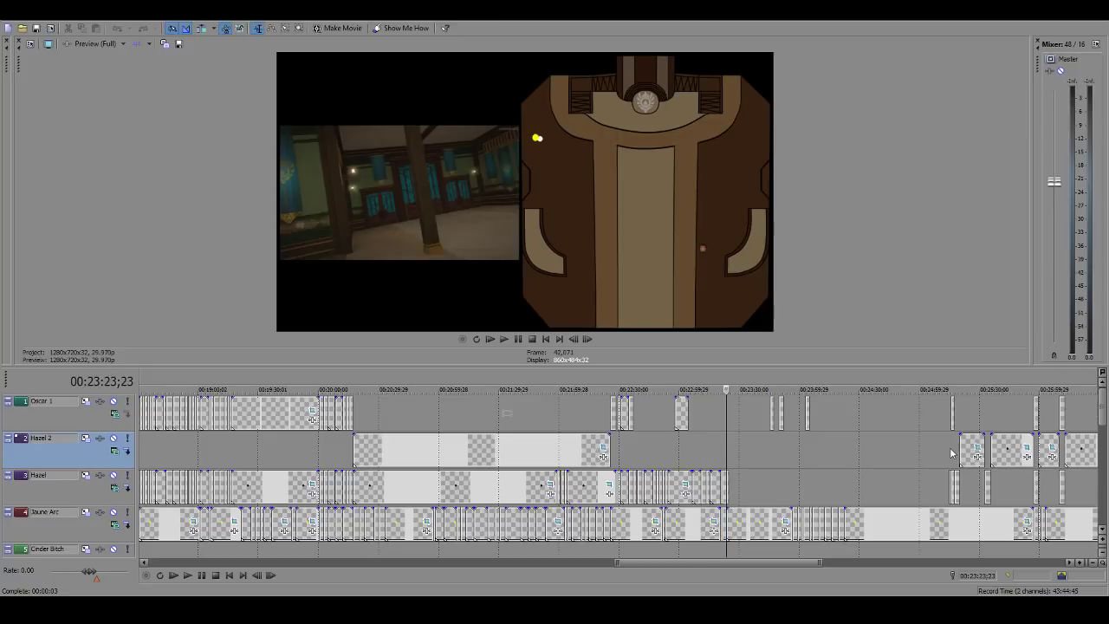
pyautogui.click(950, 452)
pyautogui.click(710, 452)
pyautogui.scroll(6, 717, 452)
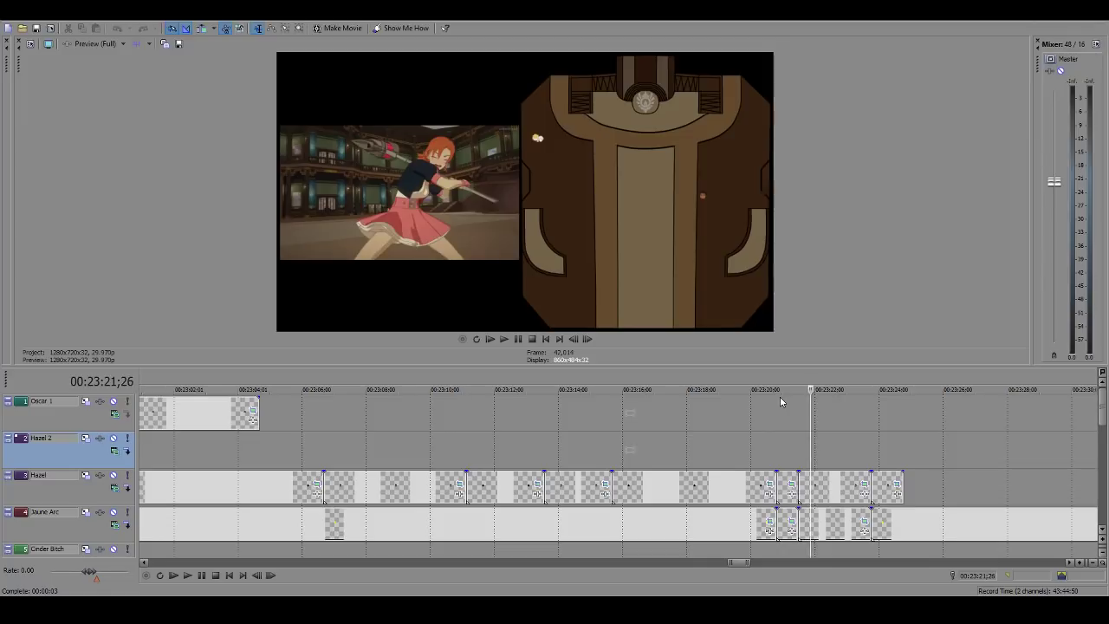
pyautogui.click(590, 389)
pyautogui.press('Right')
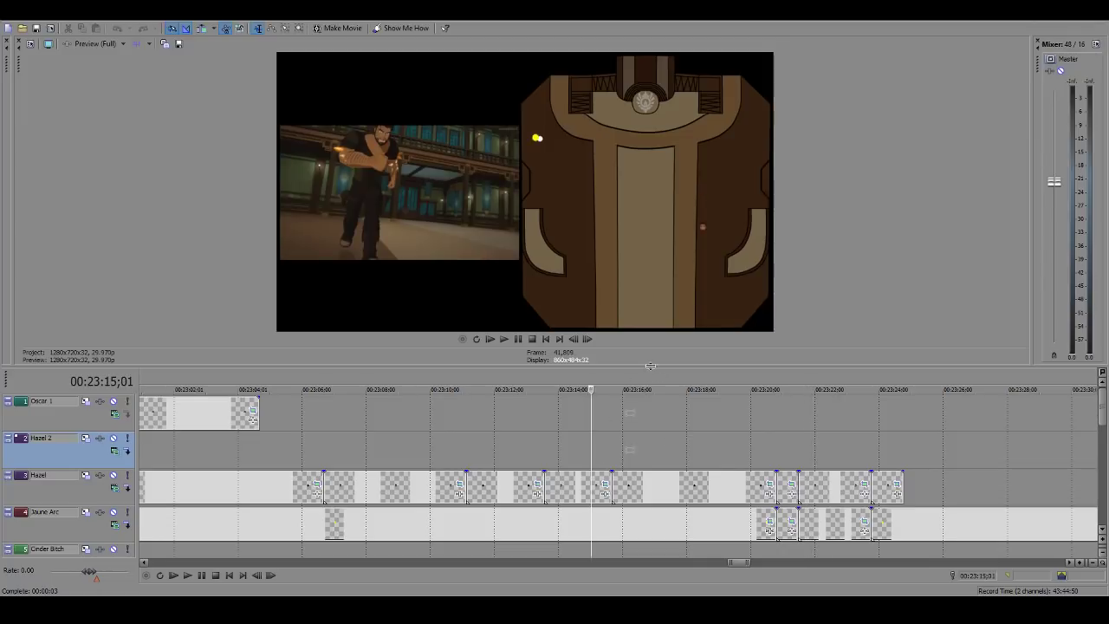
# Step: Enlarge the video preview and review the fight footage from about 00:23:14 to 00:23:27
pyautogui.click(549, 424)
pyautogui.moveTo(601, 372); pyautogui.dragTo(610, 429)
pyautogui.scroll(5, 599, 512)
pyautogui.press('Right')
pyautogui.press('Right')
pyautogui.press('Right')
pyautogui.press('Right')
pyautogui.press('Right')
pyautogui.press('Right')
pyautogui.press('Right')
pyautogui.press('Right')
pyautogui.press('Right')
pyautogui.press('Right')
pyautogui.press('Right')
pyautogui.press('Right')
pyautogui.press('Right')
pyautogui.press('Right')
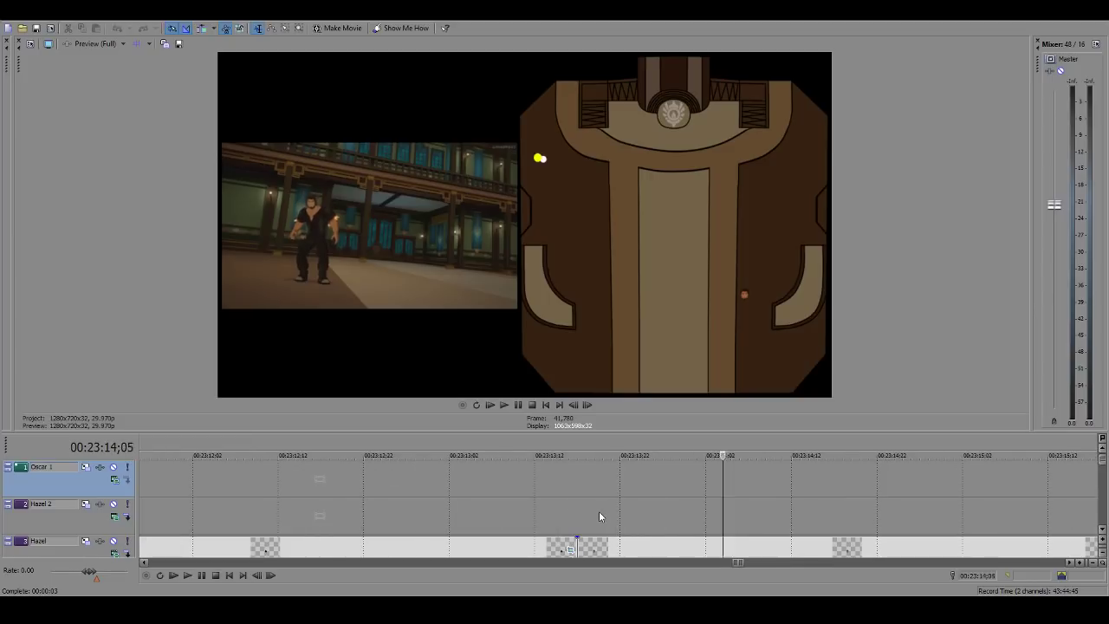
pyautogui.press('space')
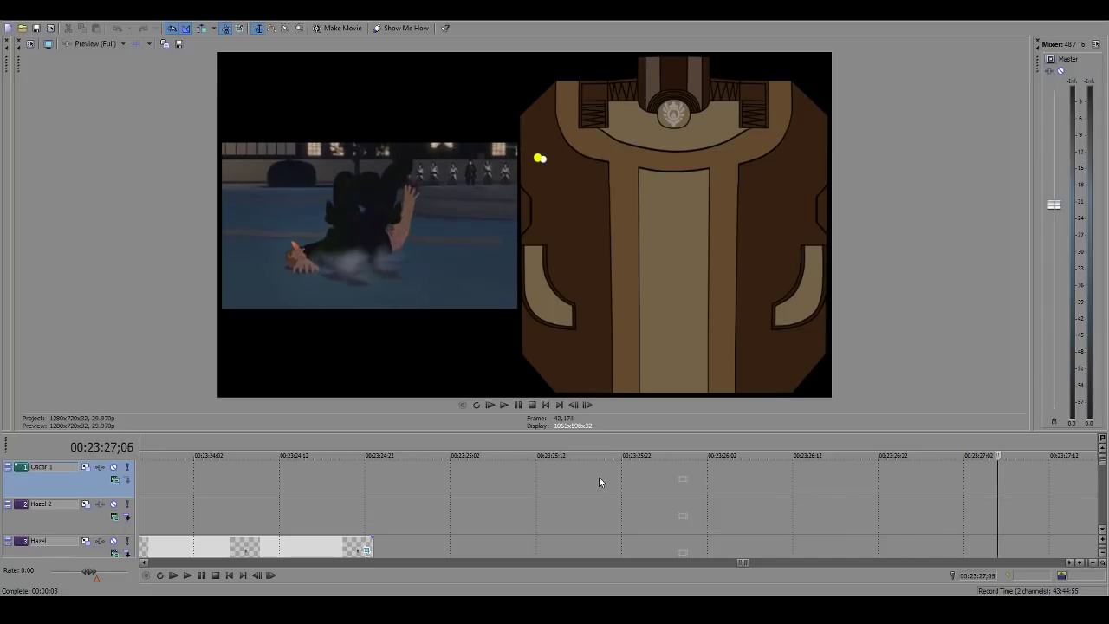
# Step: Examine the fall between about 00:23:26;12 and 00:23:27;17 frame by frame, repeatedly backward and forward
pyautogui.press('Left')
pyautogui.press('Left')
pyautogui.press('Left')
pyautogui.press('Left')
pyautogui.press('Left')
pyautogui.press('Left')
pyautogui.press('Left')
pyautogui.press('Left')
pyautogui.press('Left')
pyautogui.press('Left')
pyautogui.press('Left')
pyautogui.press('Left')
pyautogui.press('Left')
pyautogui.press('Left')
pyautogui.press('Left')
pyautogui.press('Left')
pyautogui.press('Left')
pyautogui.press('Left')
pyautogui.press('Left')
pyautogui.press('Left')
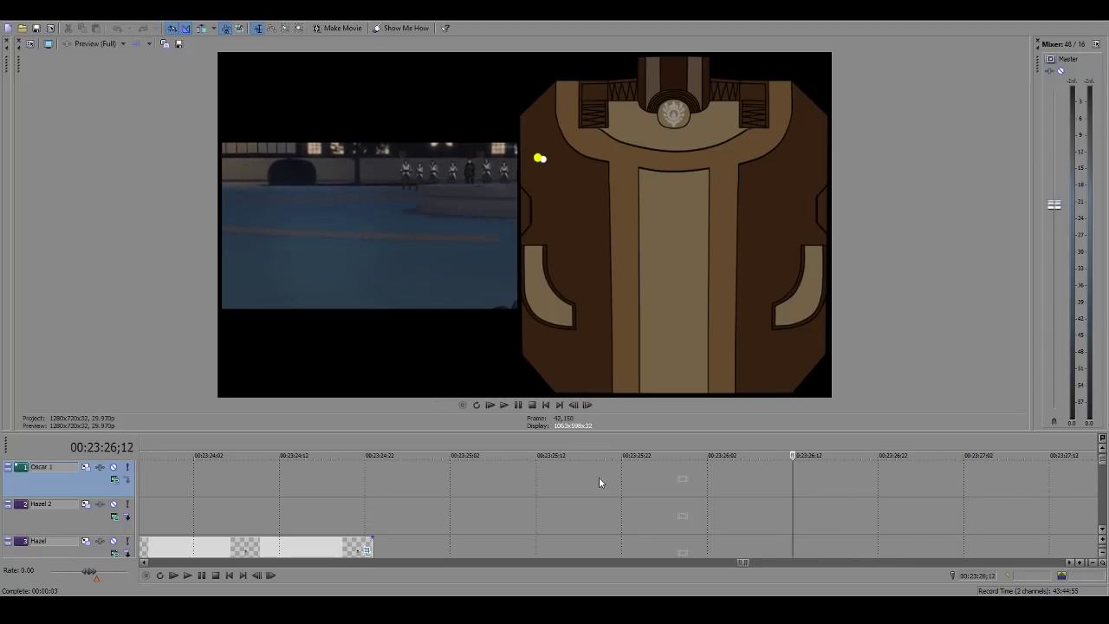
pyautogui.press('Right')
pyautogui.press('Right')
pyautogui.press('Right')
pyautogui.press('Right')
pyautogui.press('Right')
pyautogui.press('Right')
pyautogui.press('Right')
pyautogui.press('Right')
pyautogui.press('Right')
pyautogui.press('Right')
pyautogui.press('Right')
pyautogui.press('Right')
pyautogui.press('Right')
pyautogui.press('Right')
pyautogui.press('Right')
pyautogui.press('Right')
pyautogui.press('Right')
pyautogui.press('Right')
pyautogui.press('Right')
pyautogui.press('Right')
pyautogui.press('Right')
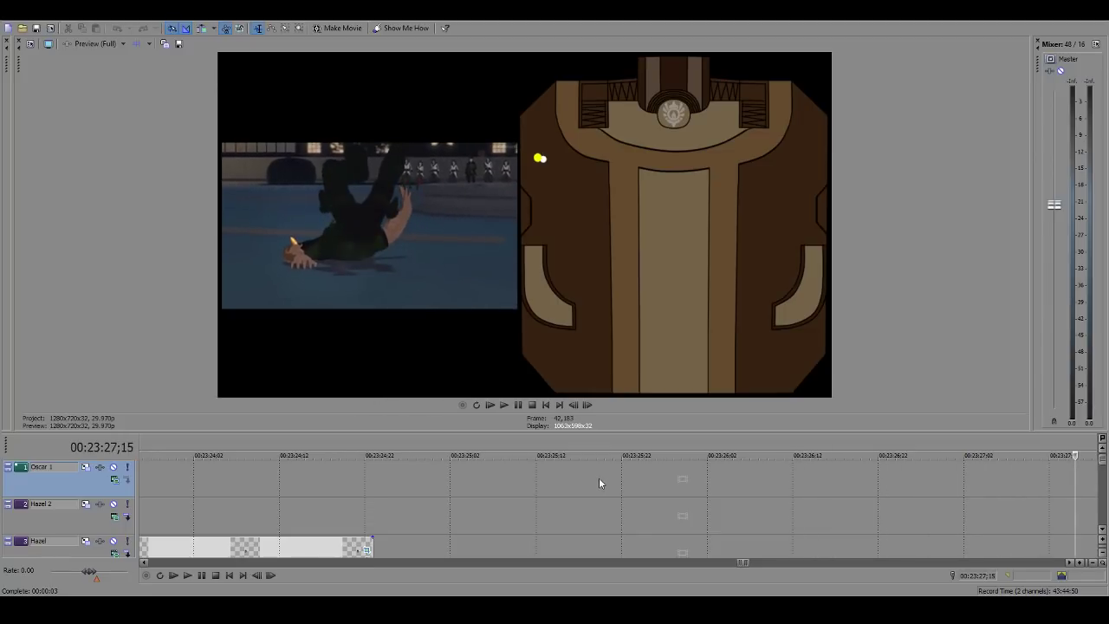
pyautogui.press('Left')
pyautogui.press('Left')
pyautogui.press('Left')
pyautogui.press('Left')
pyautogui.press('Left')
pyautogui.press('Left')
pyautogui.press('Left')
pyautogui.press('Left')
pyautogui.press('Left')
pyautogui.press('Left')
pyautogui.press('Left')
pyautogui.press('Left')
pyautogui.press('Left')
pyautogui.press('Left')
pyautogui.press('Left')
pyautogui.press('Left')
pyautogui.press('Left')
pyautogui.press('Left')
pyautogui.press('Left')
pyautogui.press('Left')
pyautogui.press('Right')
pyautogui.press('Right')
pyautogui.press('Right')
pyautogui.press('Right')
pyautogui.press('Right')
pyautogui.press('Right')
pyautogui.press('Right')
pyautogui.press('Right')
pyautogui.press('Right')
pyautogui.press('Right')
pyautogui.press('Right')
pyautogui.press('Right')
pyautogui.press('Right')
pyautogui.press('Right')
pyautogui.press('Right')
pyautogui.press('Right')
pyautogui.press('Right')
pyautogui.press('Right')
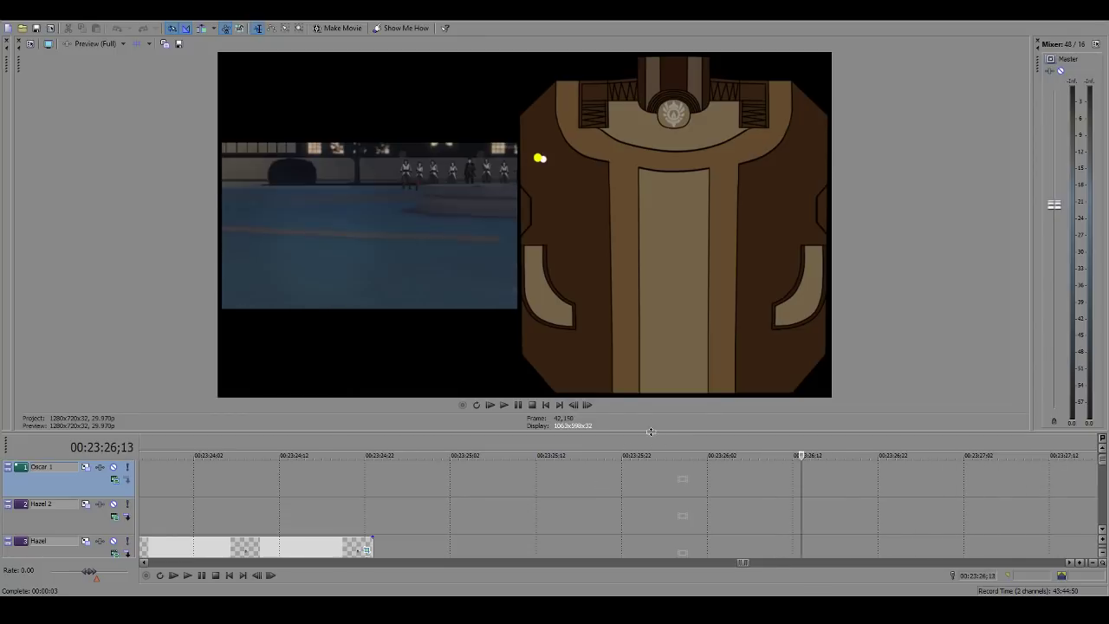
pyautogui.press('Right')
pyautogui.press('Right')
pyautogui.press('Right')
pyautogui.press('Right')
pyautogui.press('Right')
pyautogui.press('Right')
pyautogui.press('Right')
pyautogui.press('Right')
pyautogui.press('Right')
pyautogui.press('Right')
pyautogui.press('Right')
pyautogui.press('Right')
pyautogui.press('Right')
pyautogui.press('Right')
pyautogui.press('Right')
pyautogui.press('Right')
pyautogui.press('Right')
pyautogui.press('Right')
pyautogui.press('Right')
# Step: Shrink the video preview to show more tracks and return the playhead to the end of the Hazel clips at 00:23:23;23
pyautogui.moveTo(653, 431); pyautogui.dragTo(640, 318)
pyautogui.scroll(-4, 620, 448)
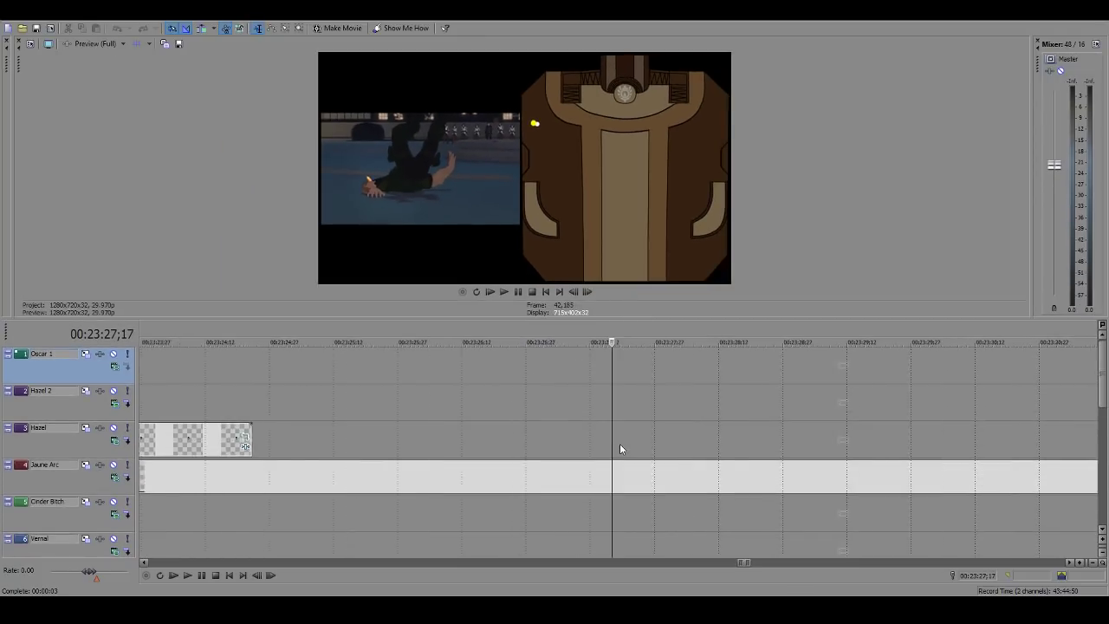
pyautogui.scroll(-3, 617, 450)
pyautogui.click(592, 391)
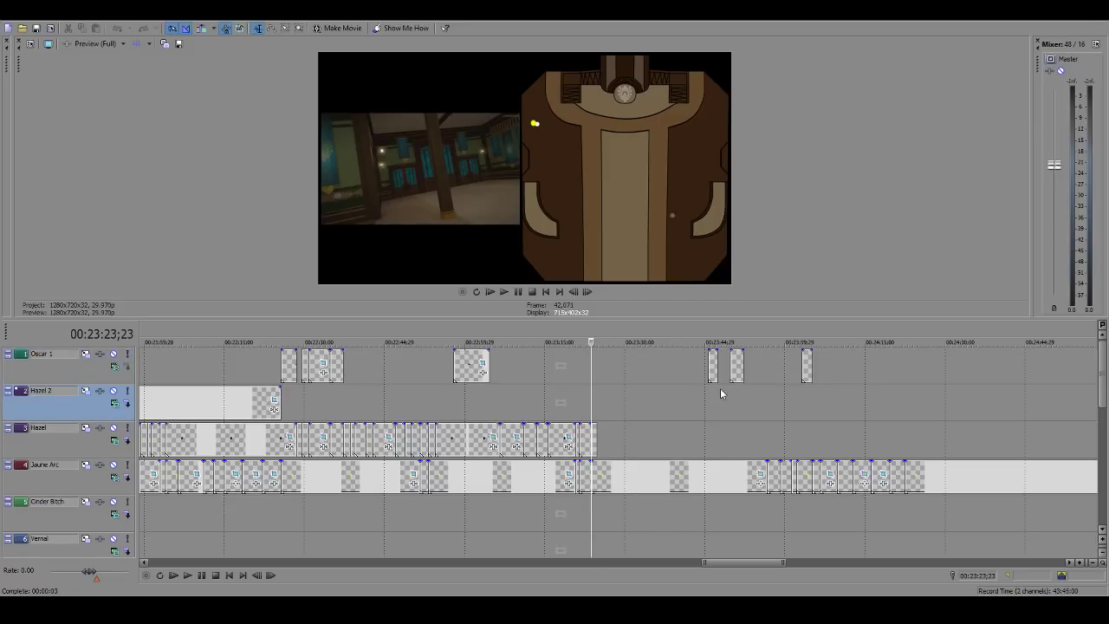
# Step: Play the footage from the start of the Oscar 1 clip near 00:23:45
pyautogui.click(707, 409)
pyautogui.scroll(8, 707, 409)
pyautogui.press('space')
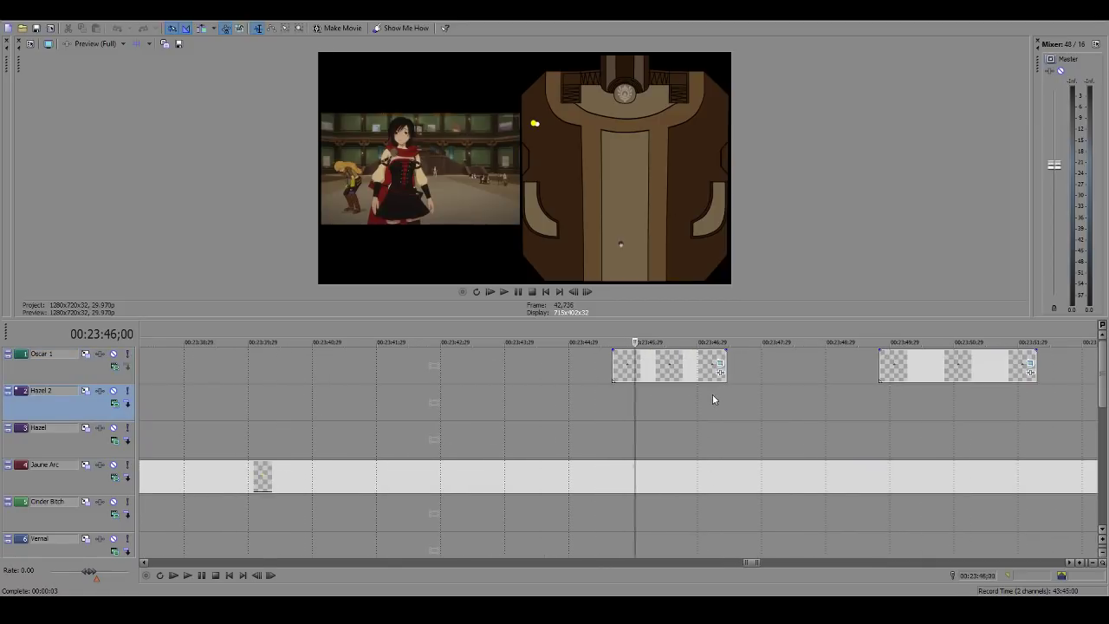
pyautogui.scroll(-6, 635, 415)
pyautogui.press('space')
# Step: Play the footage from the Jaune Arc cut at about 00:23:56 to 00:23:57;22
pyautogui.click(688, 436)
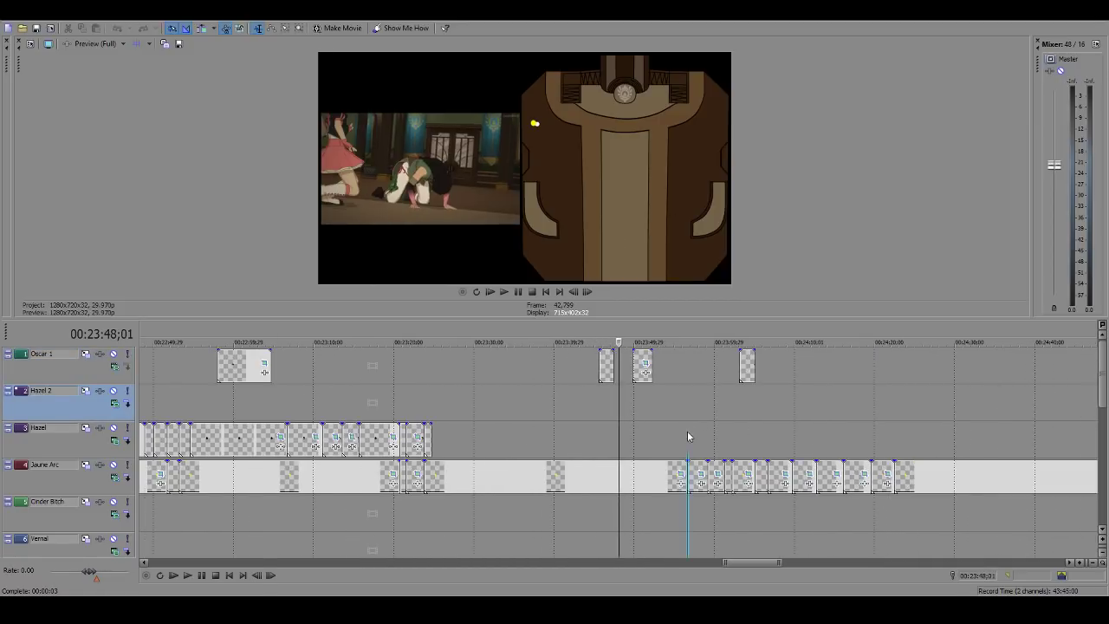
pyautogui.scroll(4, 691, 438)
pyautogui.scroll(4, 691, 438)
pyautogui.press('space')
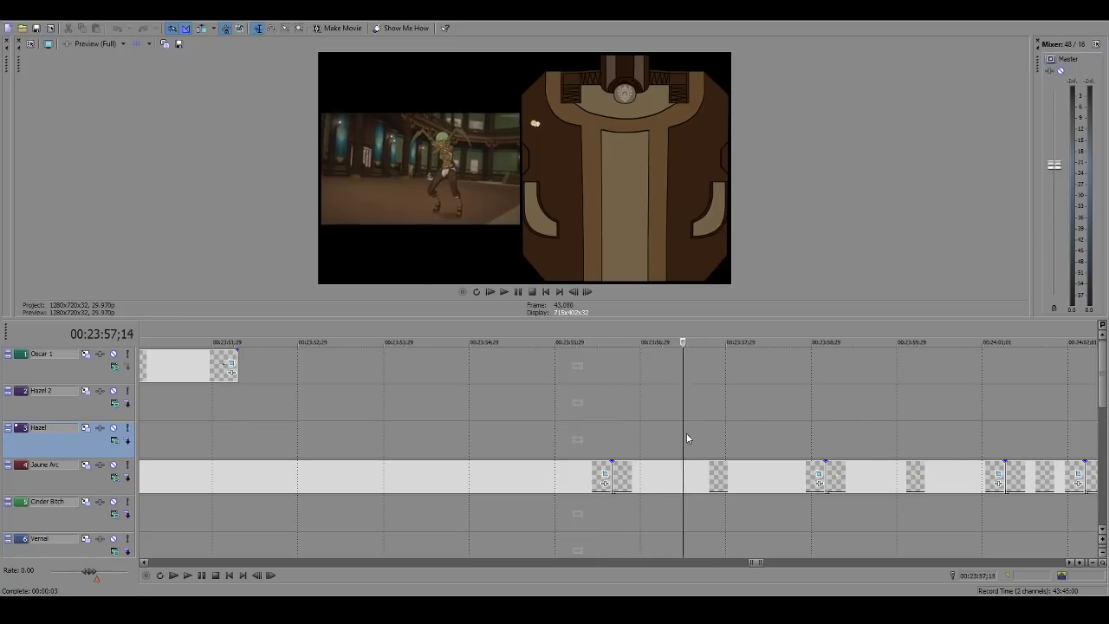
pyautogui.scroll(-5, 688, 435)
pyautogui.scroll(-8, 543, 440)
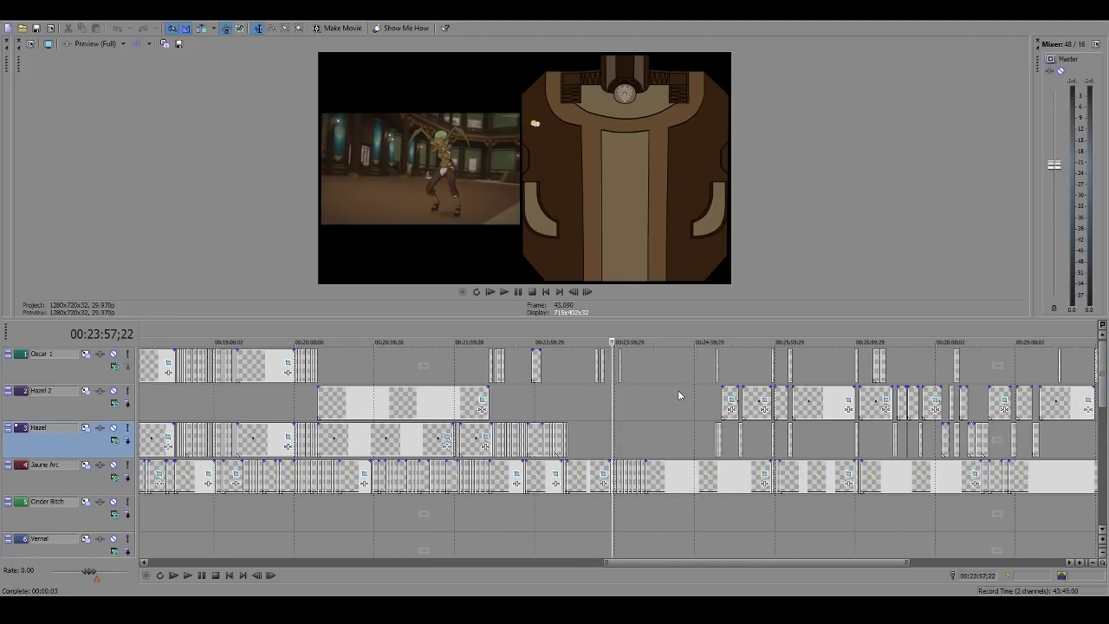
pyautogui.press('space')
# Step: Inspect the long Hazel 2 clip and the gap after it, ending with the playhead at 00:25:15;02 before the next Hazel 2 clips
pyautogui.click(470, 403)
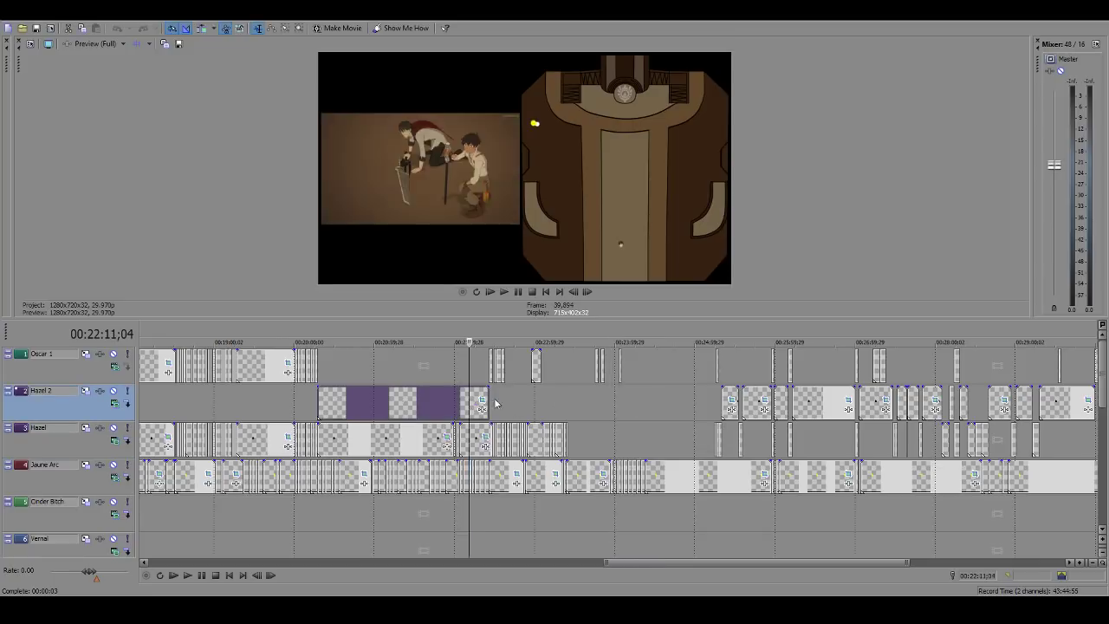
pyautogui.click(571, 402)
pyautogui.scroll(5, 570, 401)
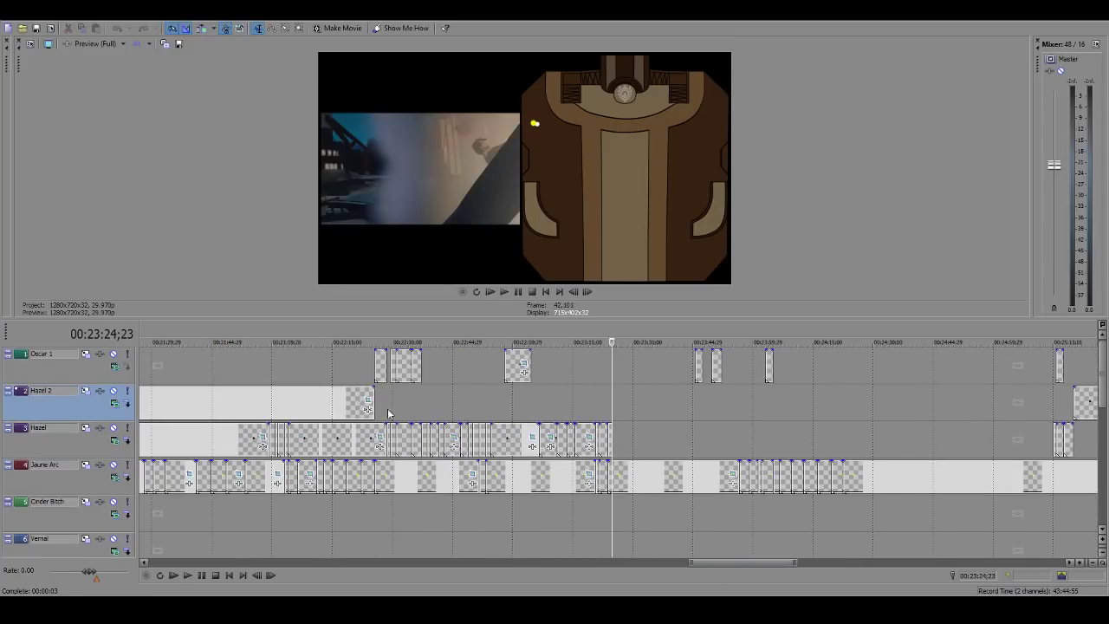
pyautogui.click(321, 412)
pyautogui.scroll(-4, 697, 416)
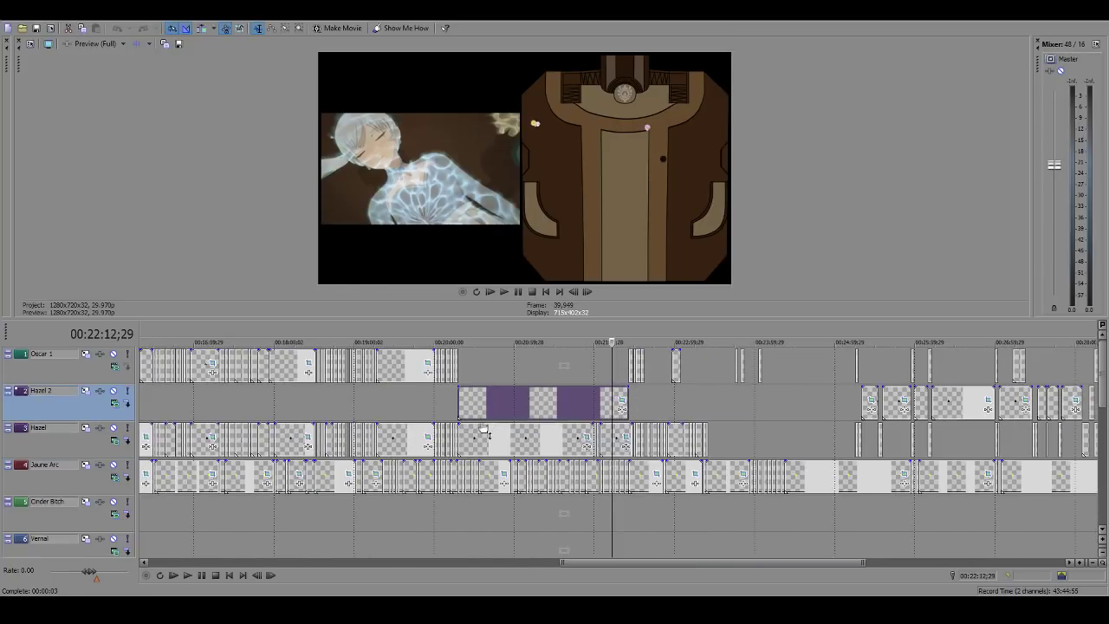
pyautogui.click(717, 408)
pyautogui.scroll(5, 728, 416)
pyautogui.scroll(-5, 728, 419)
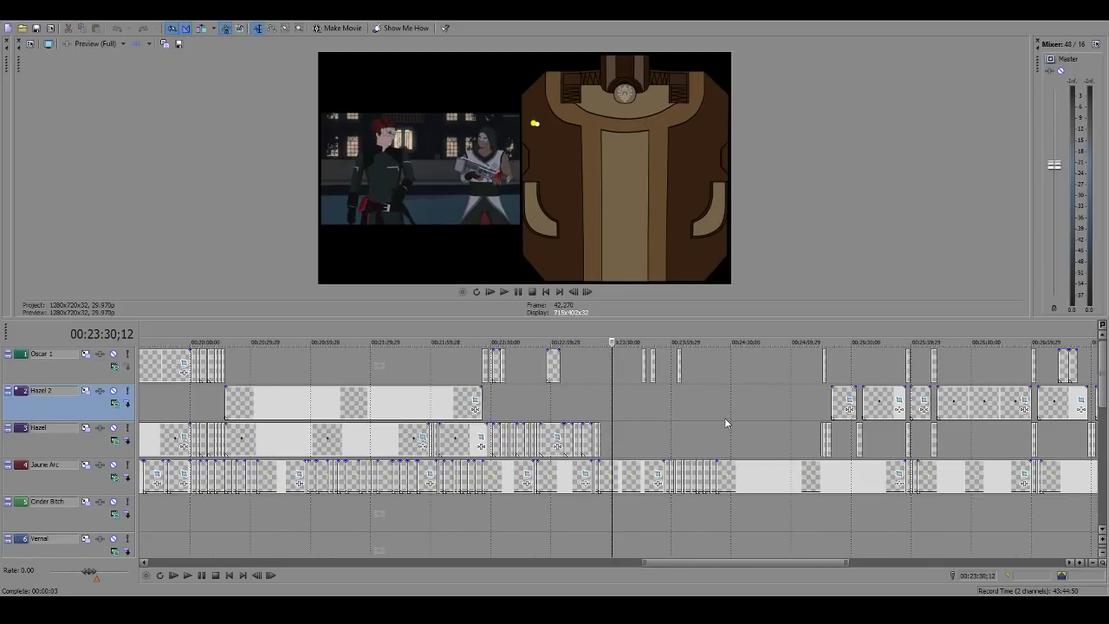
pyautogui.moveTo(726, 423); pyautogui.dragTo(750, 409)
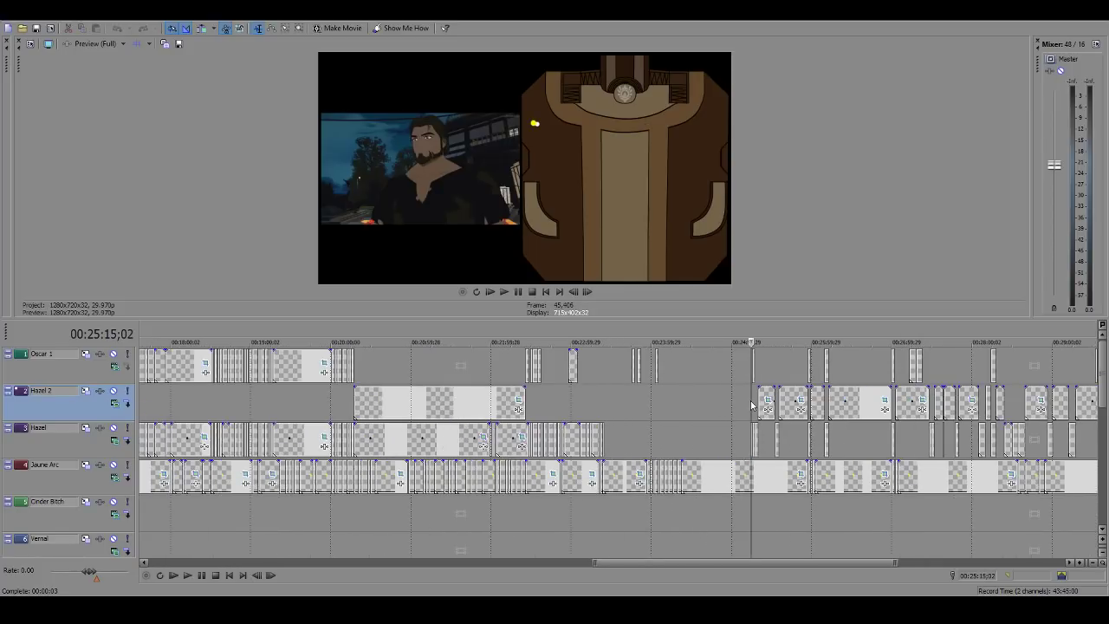
# Step: Play the footage from 00:25:15;02 past the short Oscar 1 and Hazel clips and enlarge the video preview
pyautogui.scroll(5, 750, 408)
pyautogui.scroll(3, 750, 407)
pyautogui.press('space')
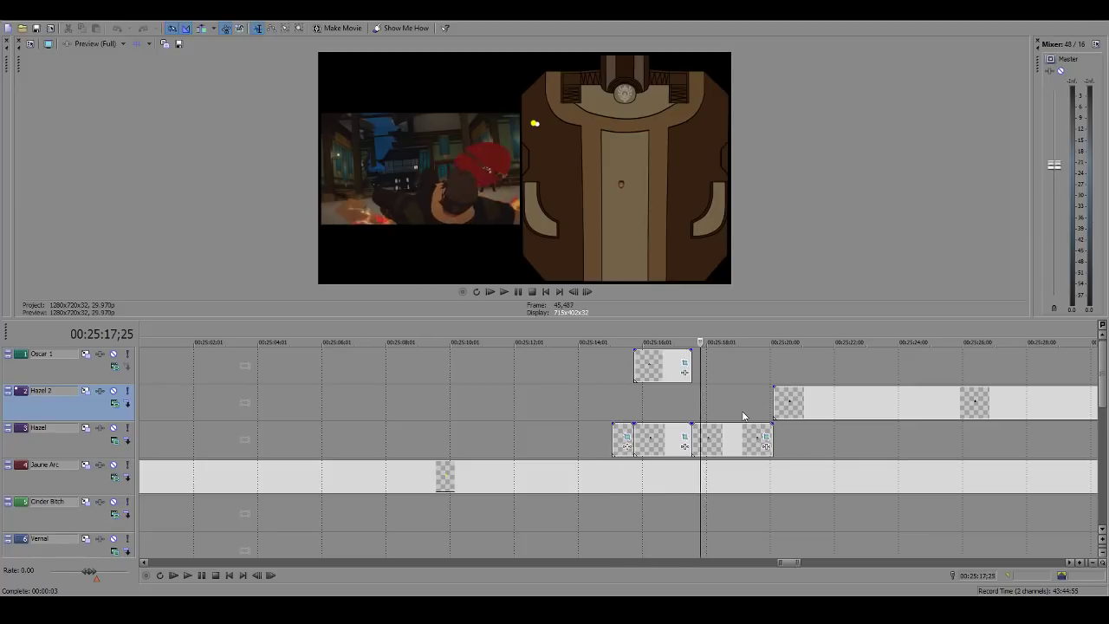
pyautogui.scroll(-3, 743, 416)
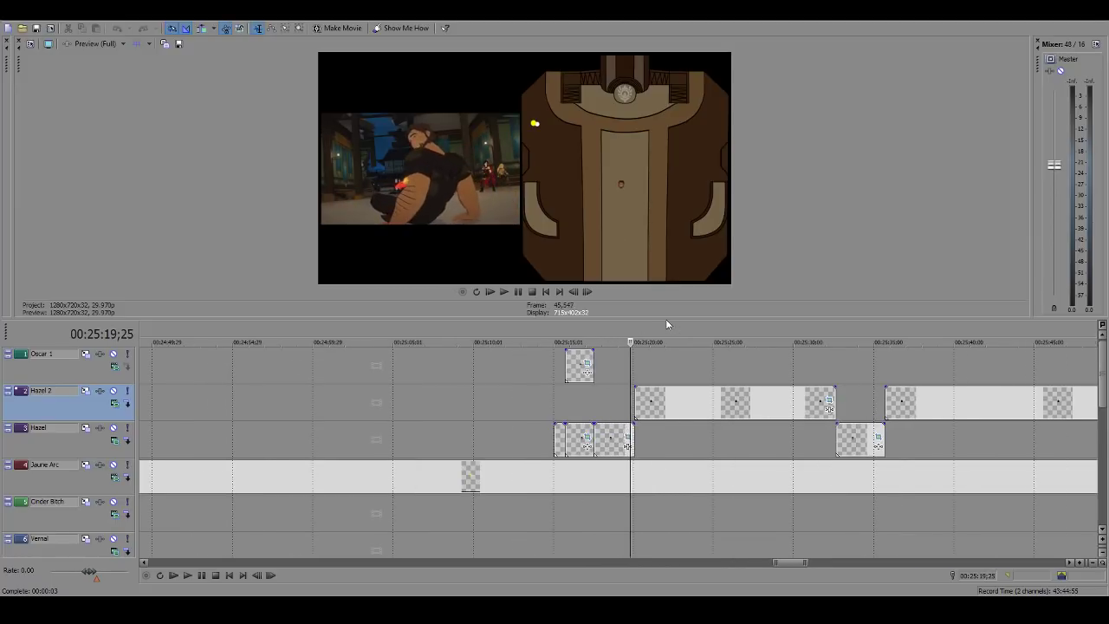
pyautogui.moveTo(655, 317); pyautogui.dragTo(655, 370)
pyautogui.scroll(-3, 662, 426)
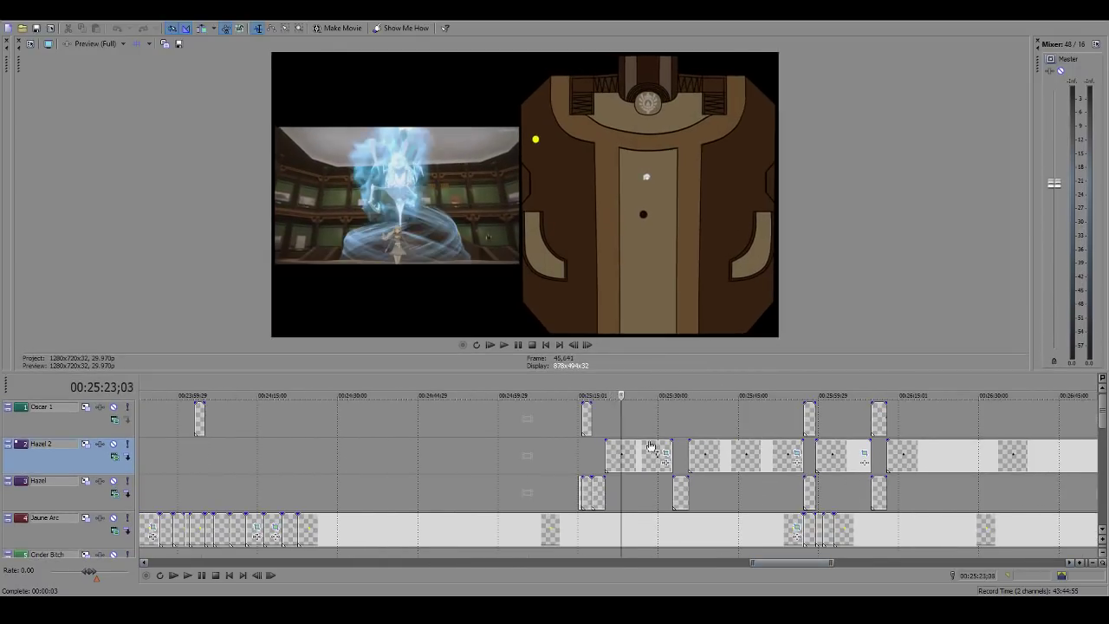
# Step: Return the playhead to 00:25:18;23 in the last Hazel clip before Hazel 2 and enlarge the preview over the whole timeline
pyautogui.click(676, 424)
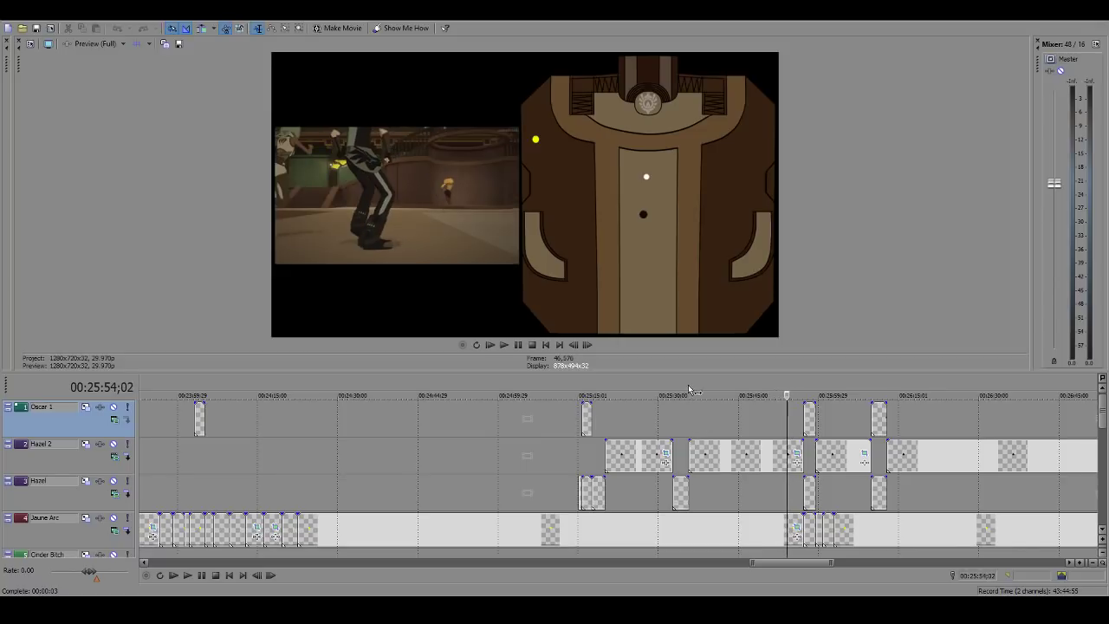
pyautogui.click(586, 425)
pyautogui.click(598, 422)
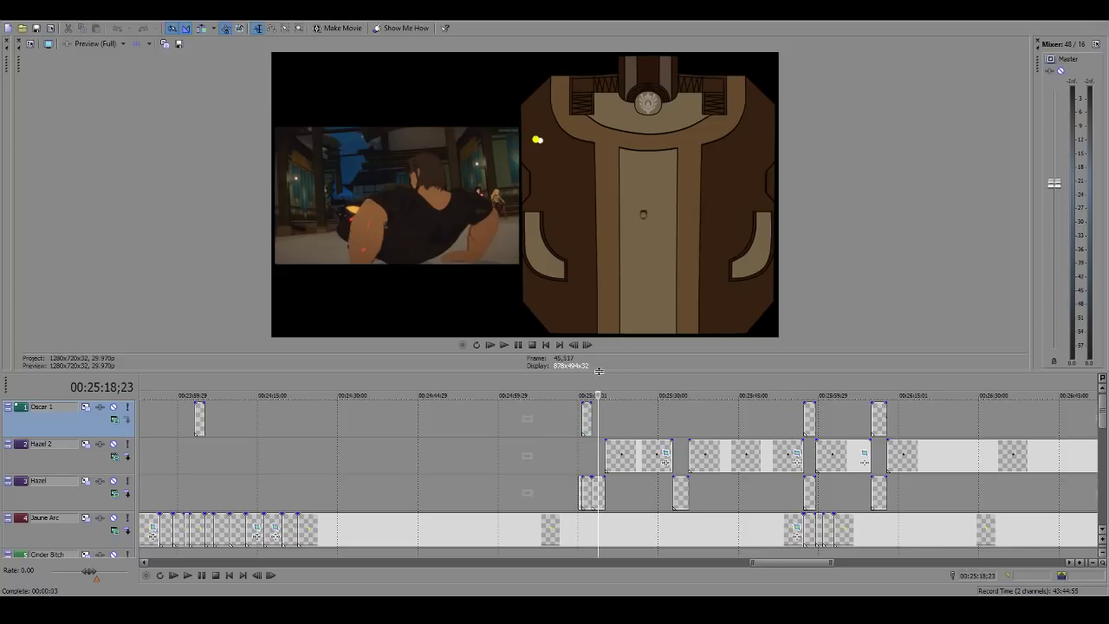
pyautogui.scroll(3, 622, 422)
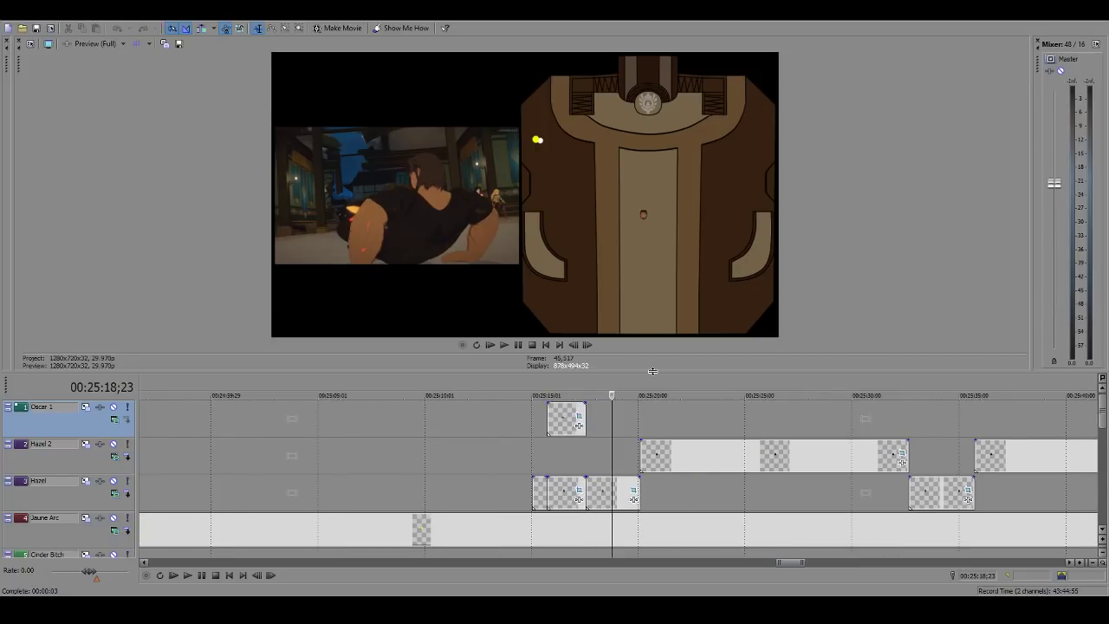
pyautogui.moveTo(651, 372); pyautogui.dragTo(610, 582)
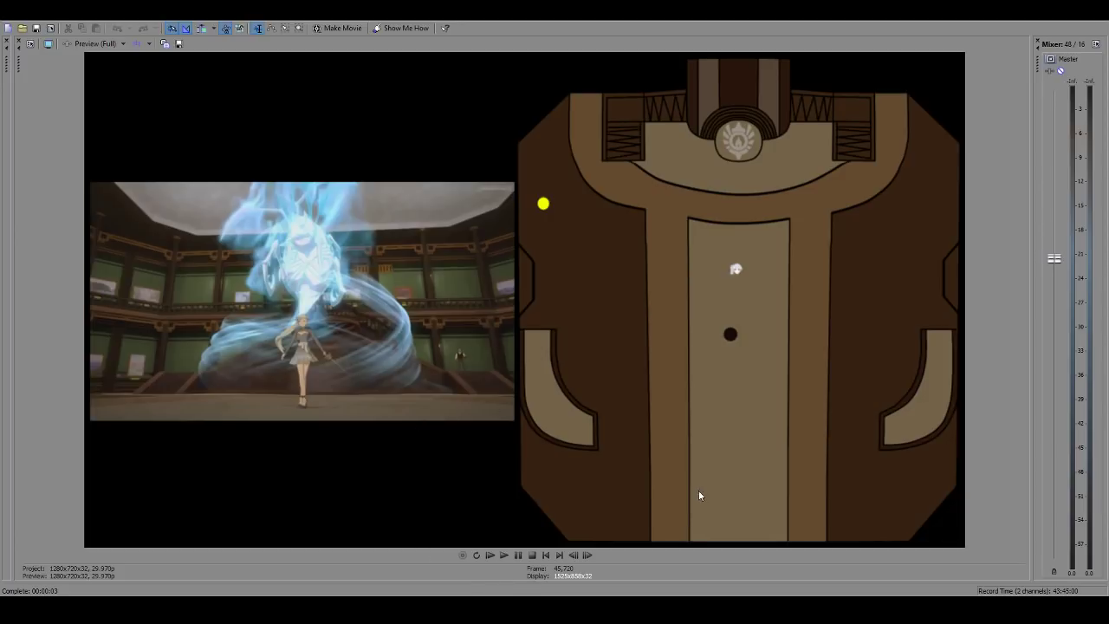
# Step: Play the footage to frame 46,039 and step back and forth through the wide hall shot, ending at frame 45,940
pyautogui.press('space')
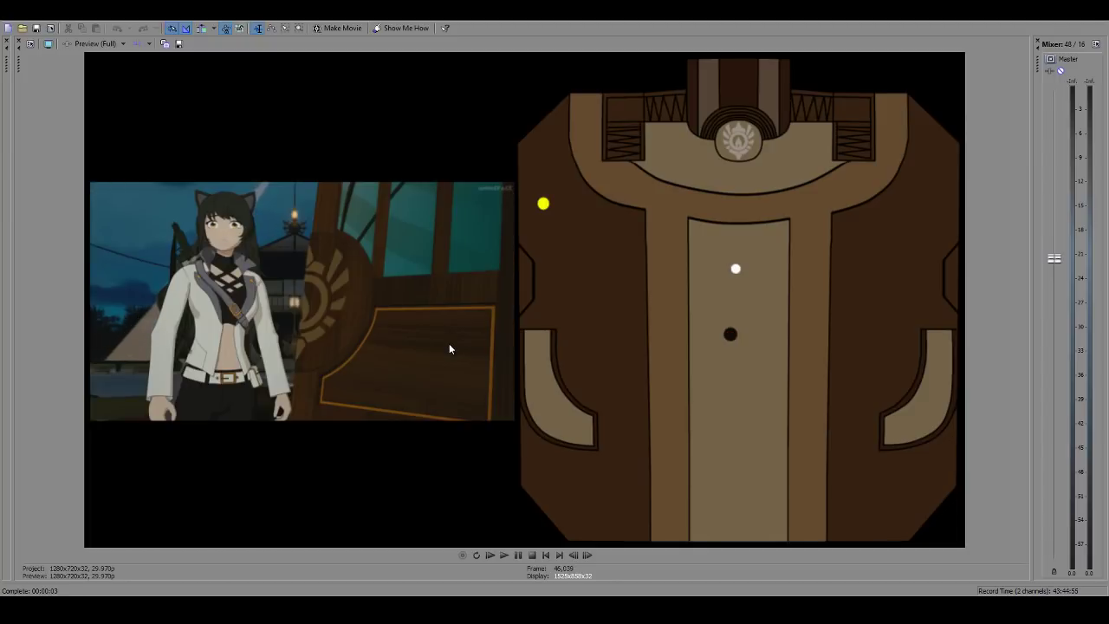
pyautogui.press('Left')
pyautogui.press('Left')
pyautogui.press('Left')
pyautogui.press('Left')
pyautogui.press('Left')
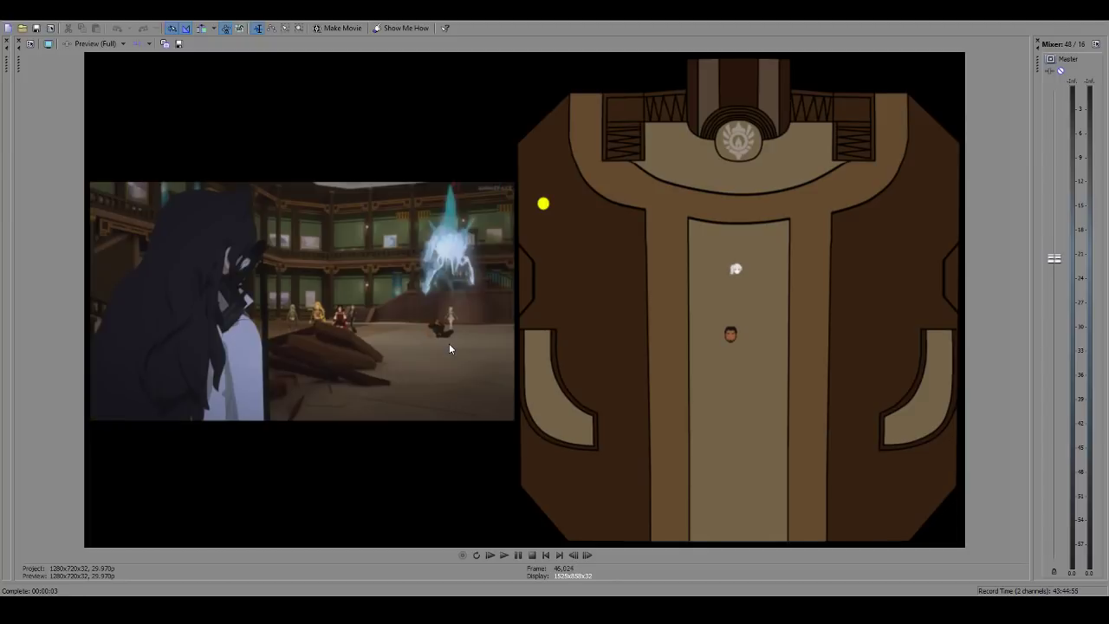
pyautogui.press('Left')
pyautogui.press('Left')
pyautogui.press('Left')
pyautogui.press('Left')
pyautogui.press('Left')
pyautogui.press('Left')
pyautogui.press('Left')
pyautogui.press('Left')
pyautogui.press('Left')
pyautogui.press('Left')
pyautogui.press('Left')
pyautogui.press('Left')
pyautogui.press('Left')
pyautogui.press('Left')
pyautogui.press('Left')
pyautogui.press('Left')
pyautogui.press('Left')
pyautogui.press('Left')
pyautogui.press('Left')
pyautogui.press('Left')
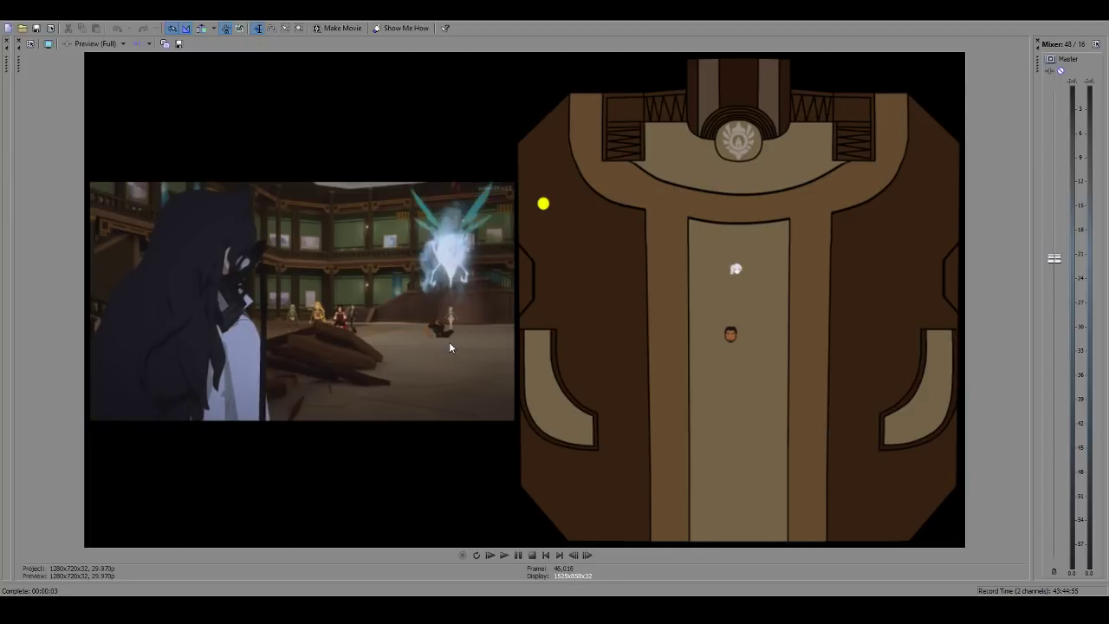
pyautogui.press('Right')
pyautogui.press('Right')
pyautogui.press('Right')
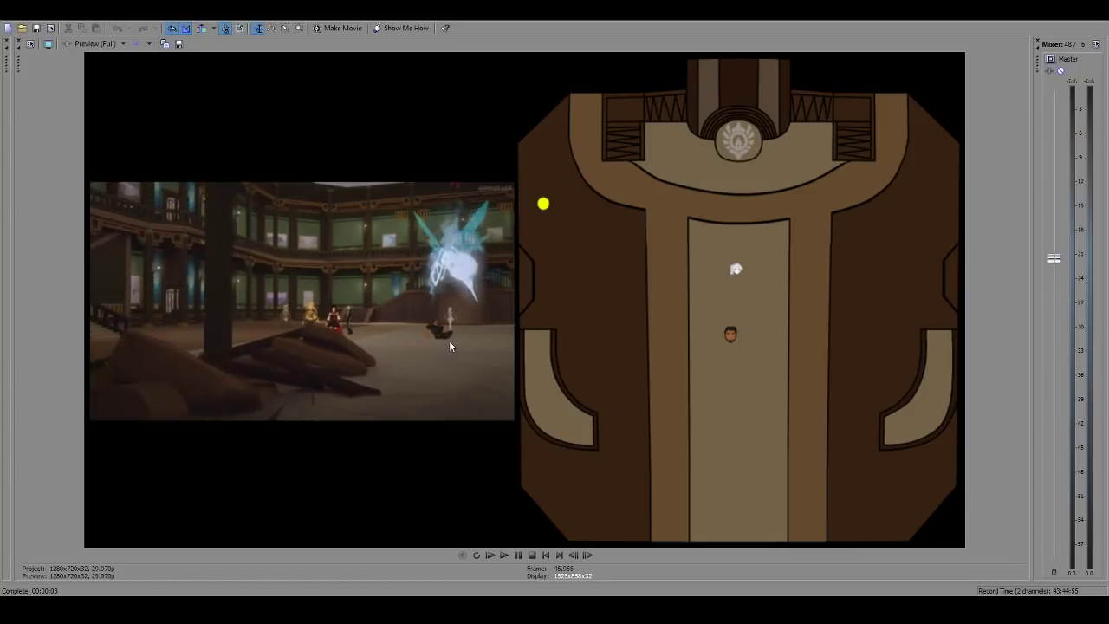
pyautogui.press('Left')
pyautogui.press('Left')
pyautogui.press('Left')
pyautogui.press('Left')
pyautogui.press('Left')
pyautogui.press('Left')
pyautogui.press('Left')
pyautogui.press('Left')
pyautogui.press('Left')
pyautogui.press('Left')
pyautogui.press('Left')
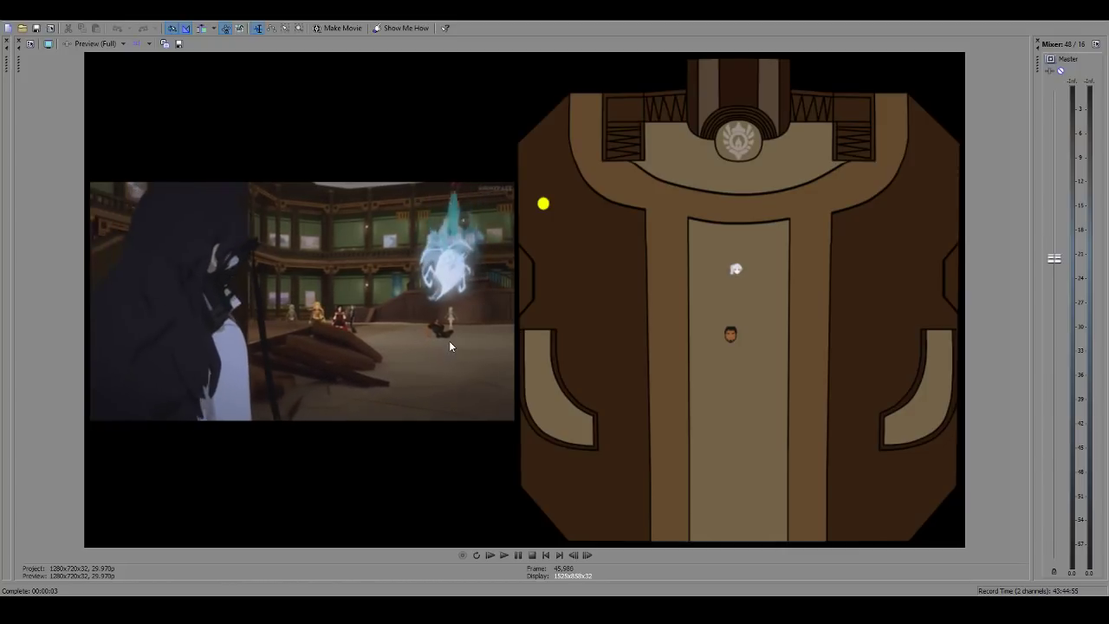
pyautogui.press('Left')
pyautogui.press('Left')
pyautogui.press('Left')
pyautogui.press('Left')
pyautogui.press('Left')
pyautogui.press('Left')
pyautogui.press('Left')
pyautogui.press('Left')
pyautogui.press('Left')
pyautogui.press('Left')
pyautogui.press('Left')
pyautogui.press('Left')
pyautogui.press('Left')
pyautogui.press('Left')
pyautogui.press('Left')
pyautogui.press('Left')
pyautogui.press('Left')
pyautogui.press('Left')
pyautogui.press('Left')
pyautogui.press('Left')
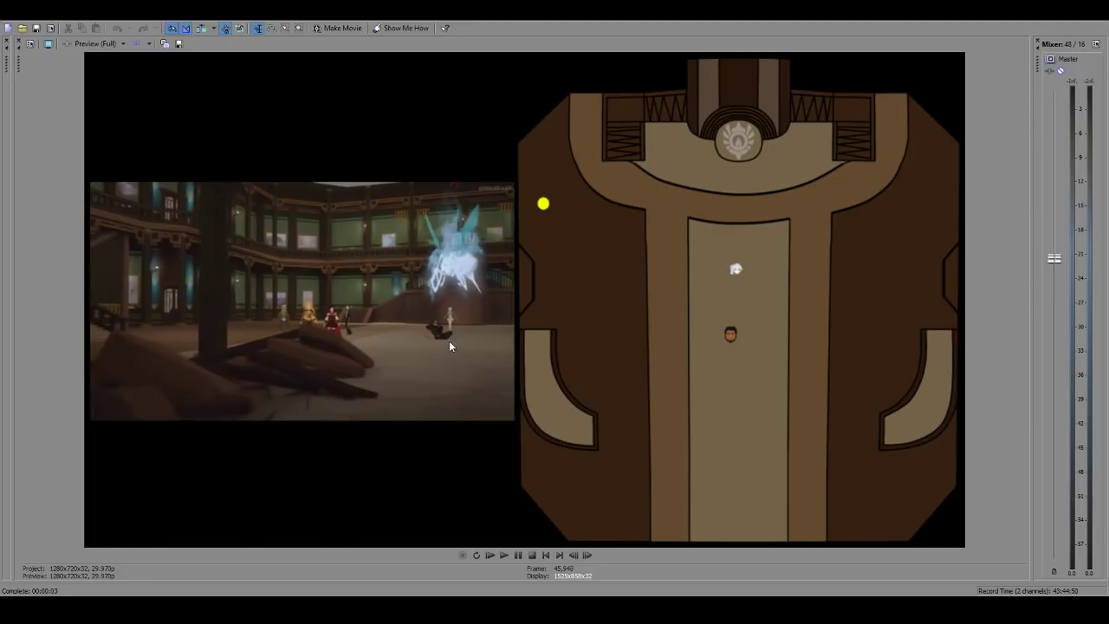
# Step: Play the footage from frame 45,940 and step through the frames around the cut to the green-haired character at frame 46,284
pyautogui.press('space')
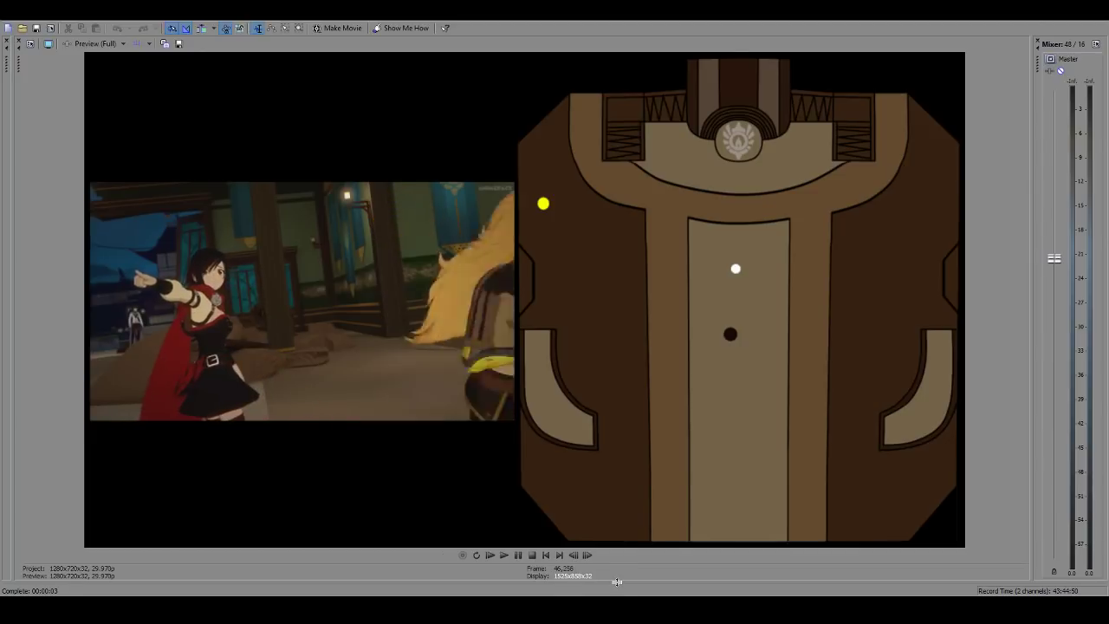
pyautogui.press('Left')
pyautogui.press('Left')
pyautogui.press('Left')
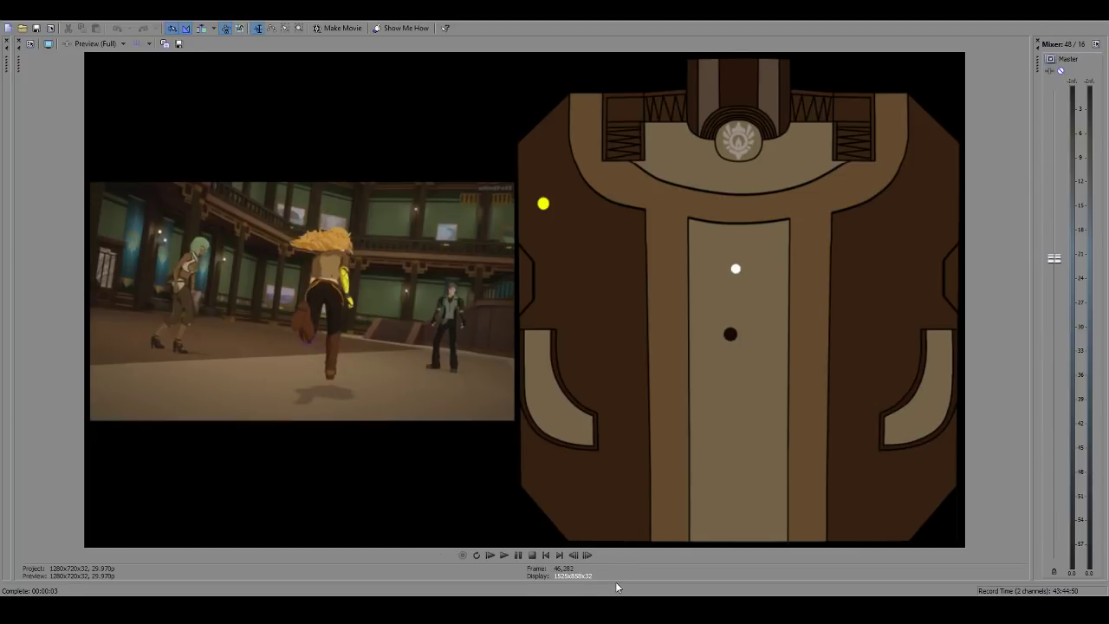
pyautogui.press('Right')
pyautogui.press('Right')
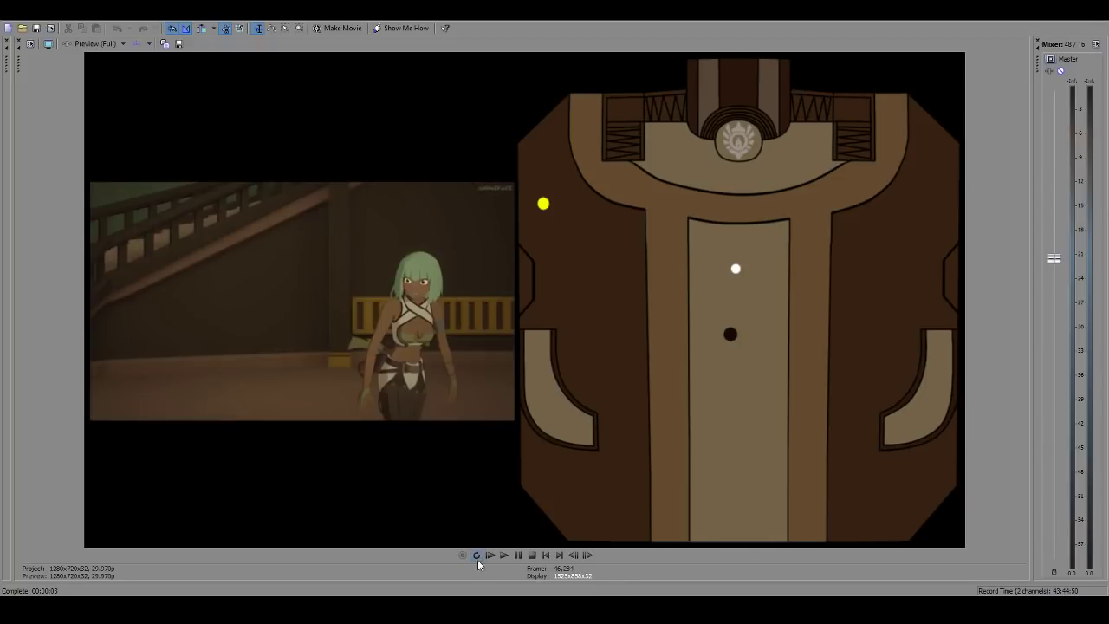
# Step: Play the green-haired character's shot from frame 46,284, pause at frame 46,311, and continue reviewing to frame 46,731
pyautogui.click(506, 556)
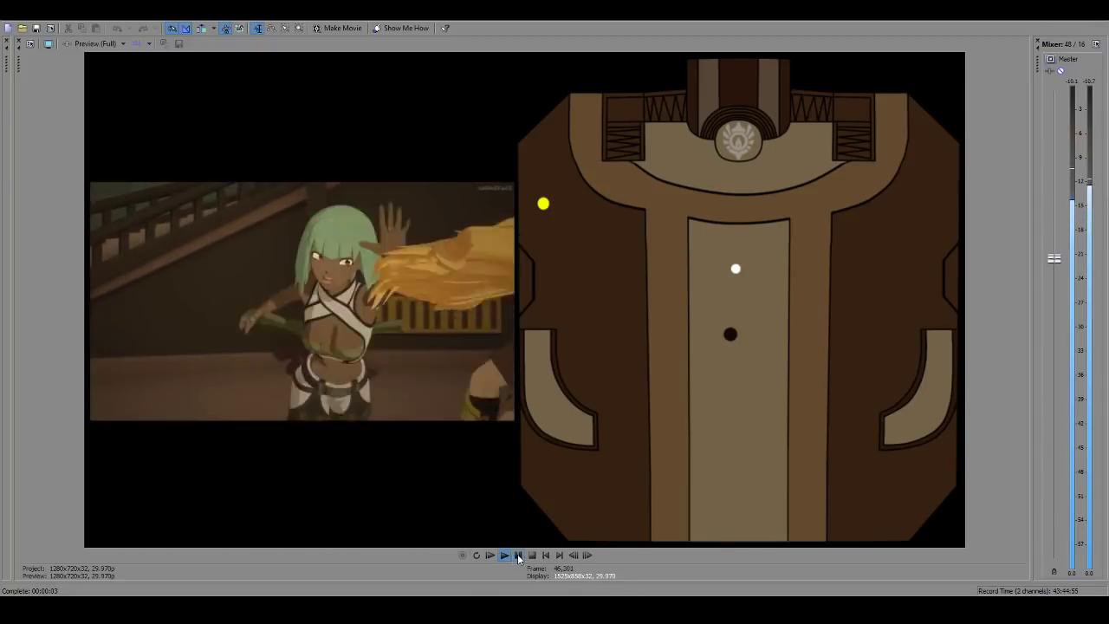
pyautogui.click(518, 557)
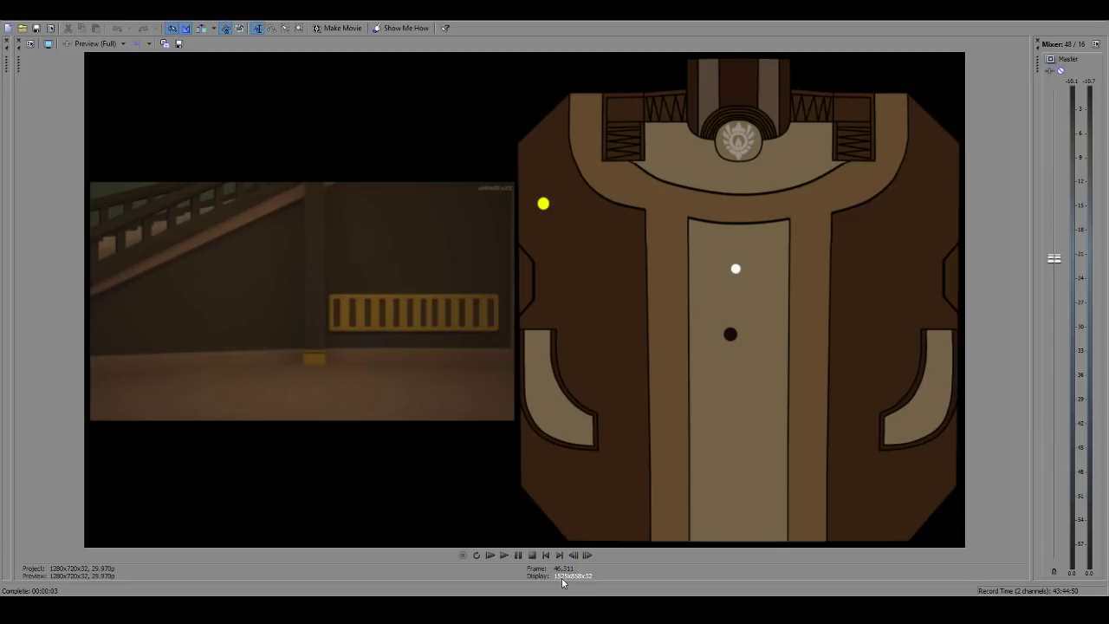
pyautogui.press('space')
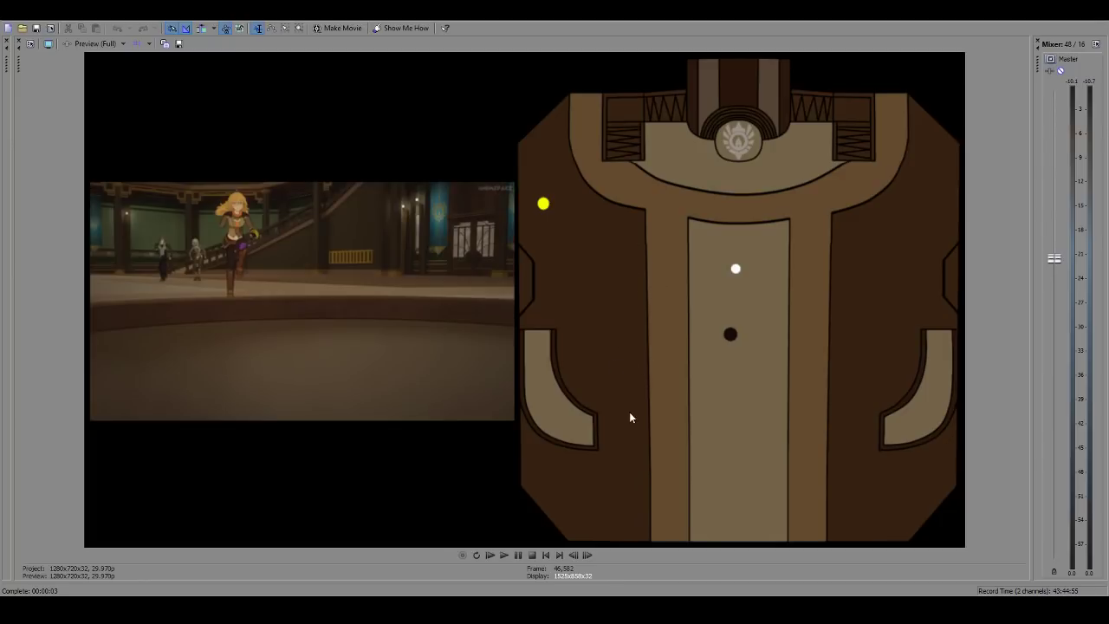
pyautogui.press('Left')
pyautogui.press('Right')
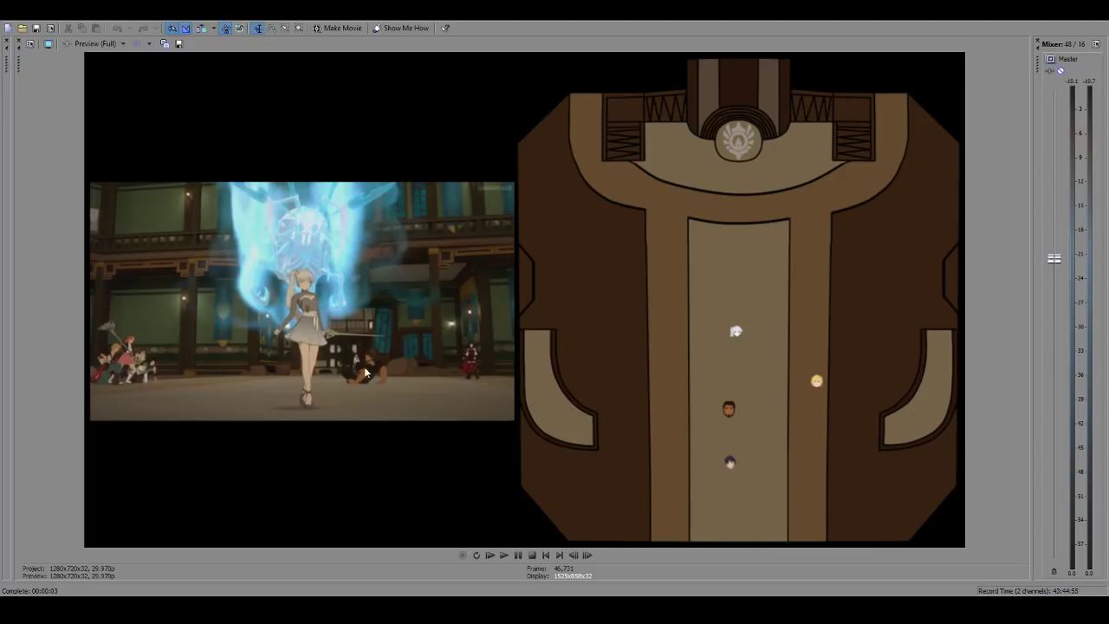
# Step: Play the footage from frame 46,731, pause on the wide hall shot at frame 47,049, and continue to 00:26:12;24
pyautogui.press('space')
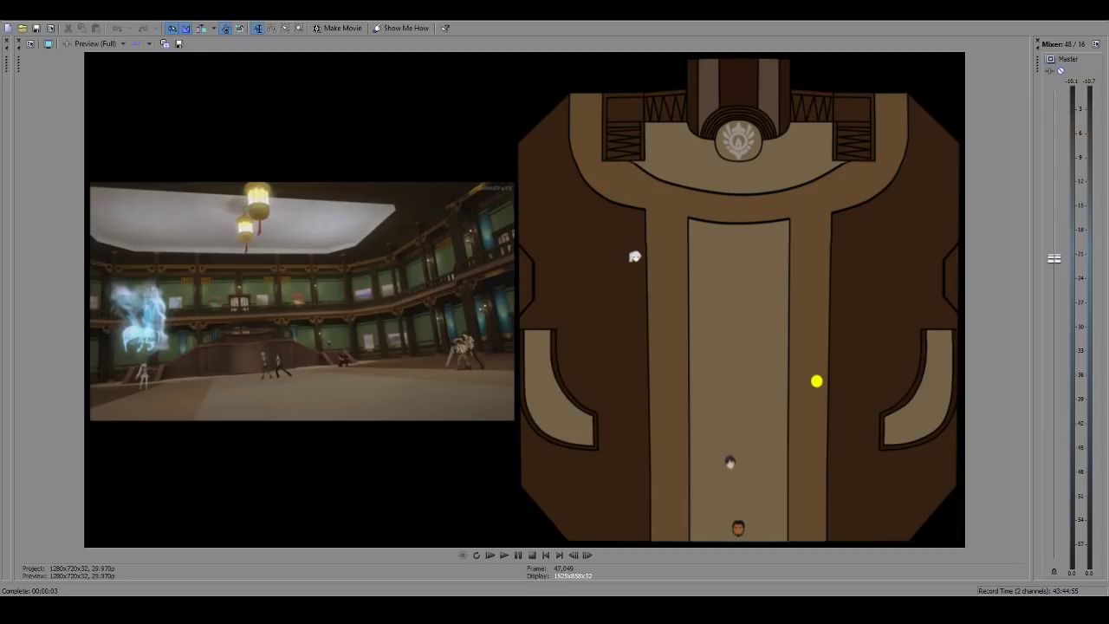
pyautogui.click(1071, 6)
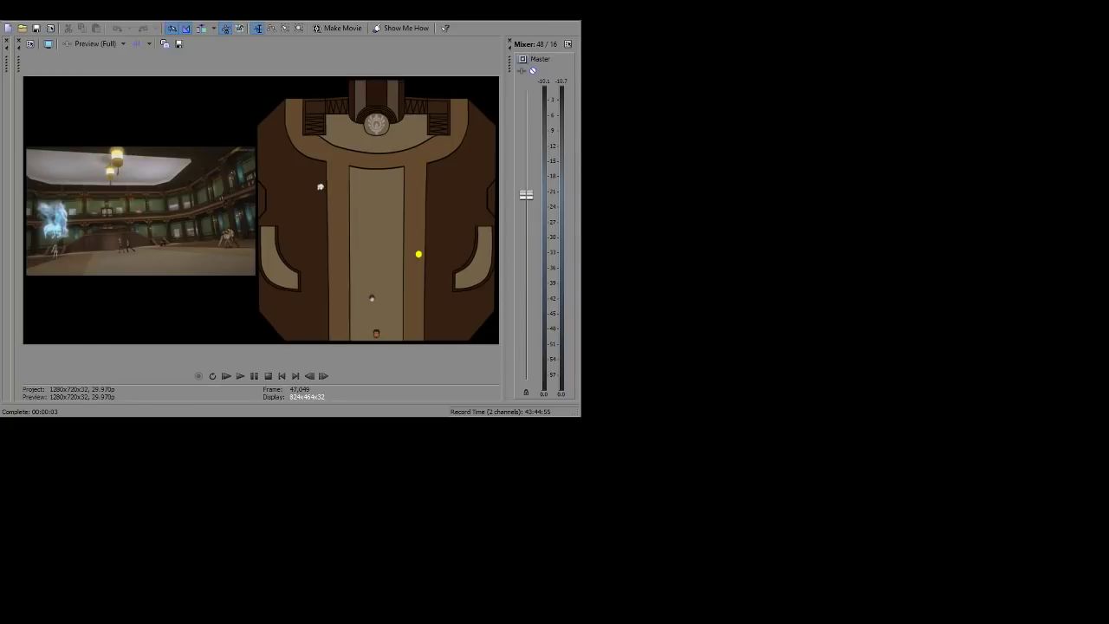
pyautogui.click(545, 7)
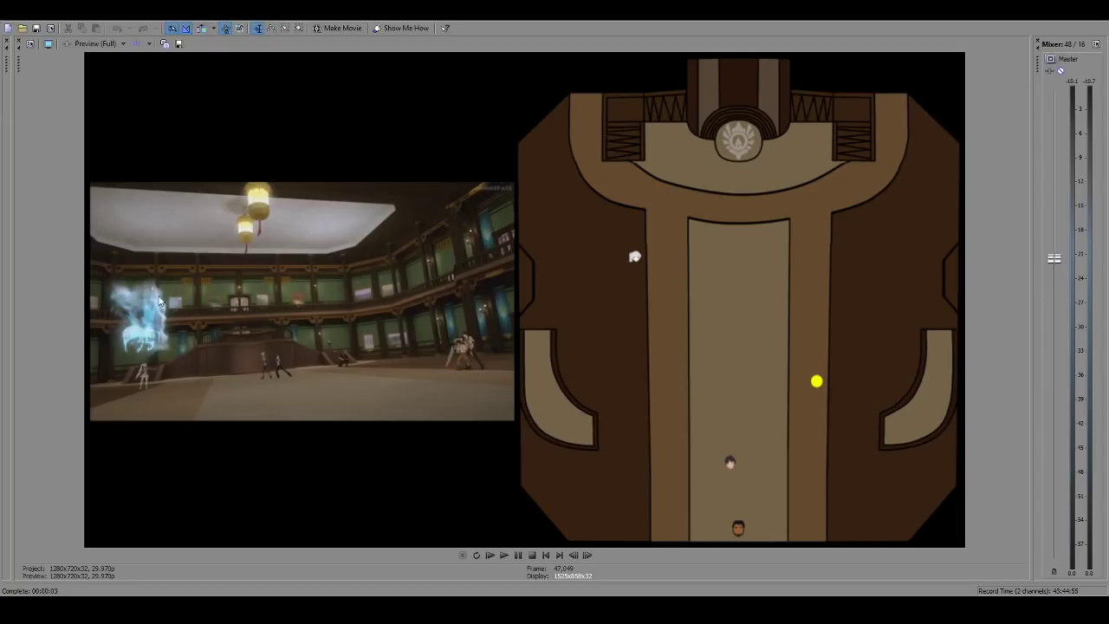
pyautogui.press('Right')
pyautogui.press('space')
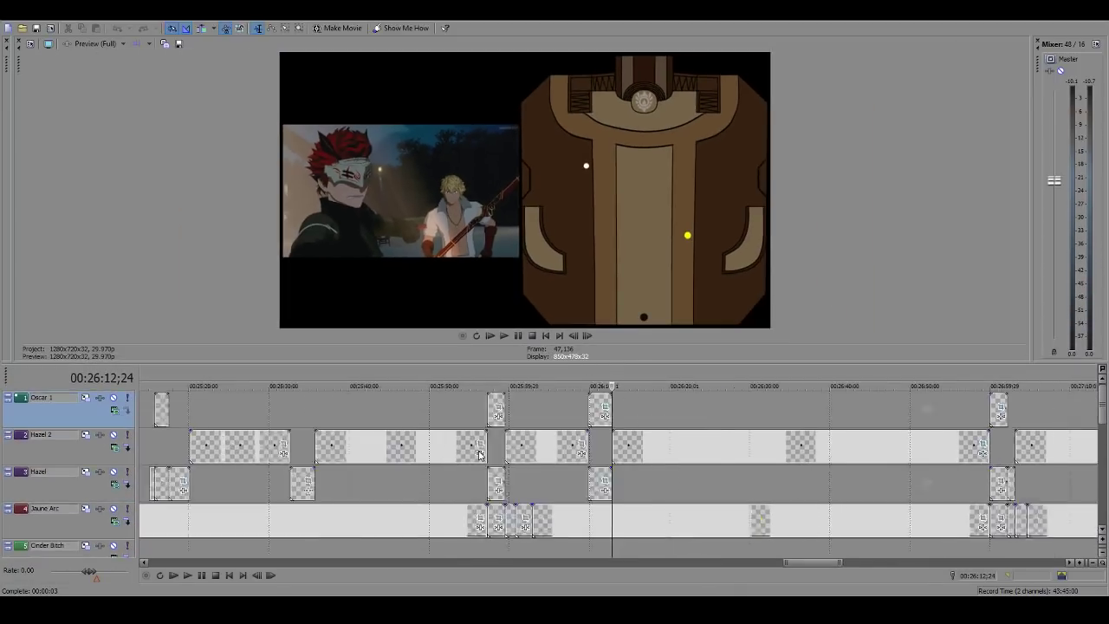
# Step: Move the playhead to the start of the Hazel clip at 00:26:59;28 and enlarge the preview over the whole timeline
pyautogui.scroll(-4, 480, 455)
pyautogui.click(656, 487)
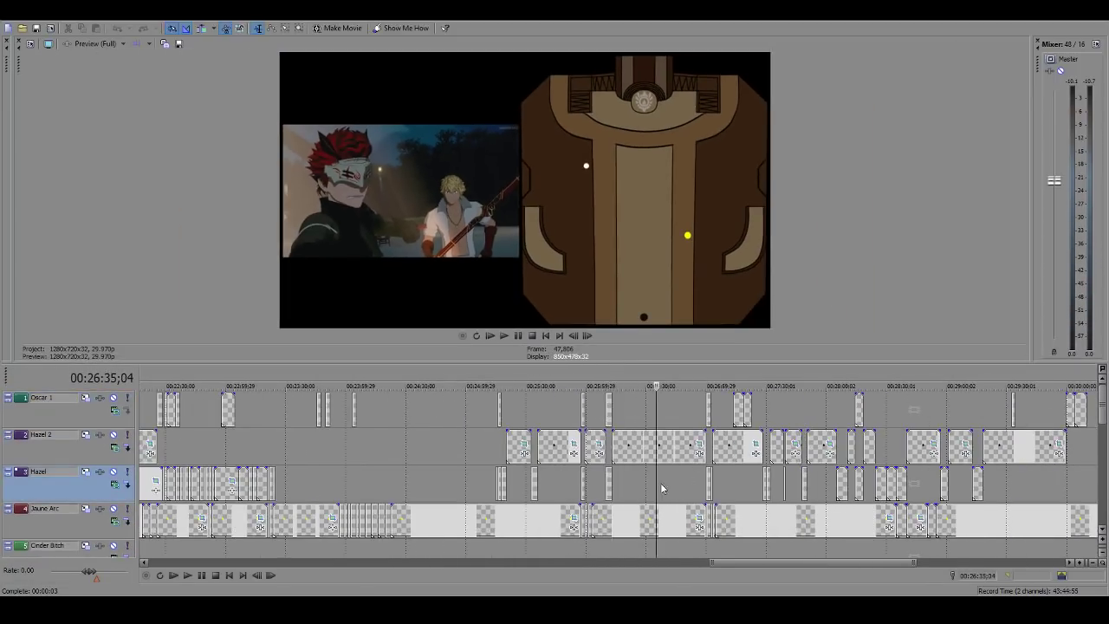
pyautogui.click(708, 487)
pyautogui.scroll(5, 751, 495)
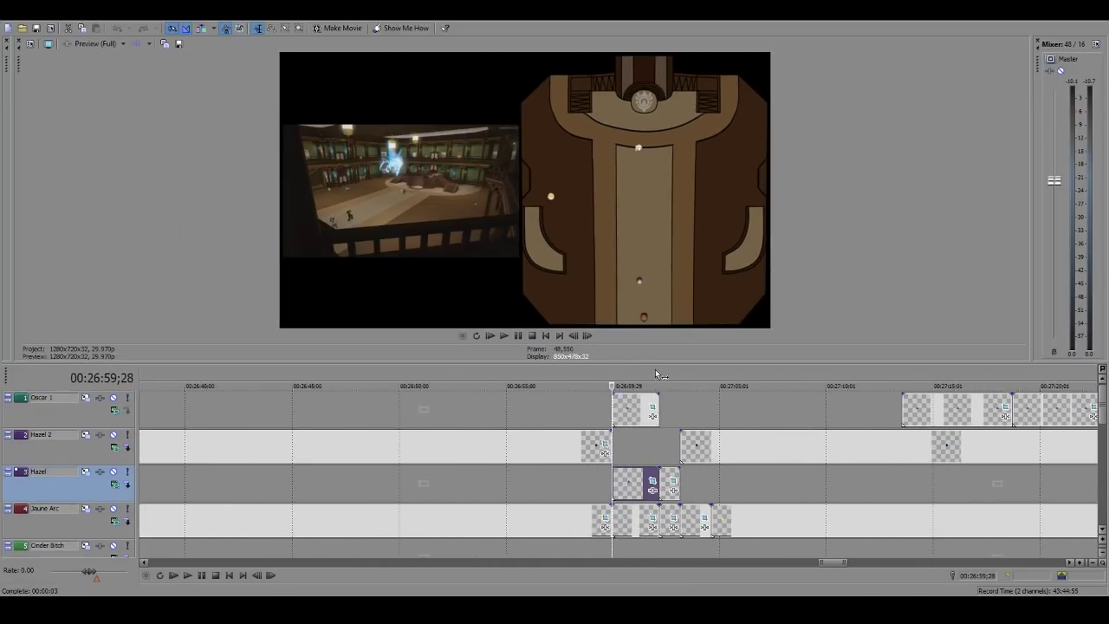
pyautogui.moveTo(659, 364); pyautogui.dragTo(606, 582)
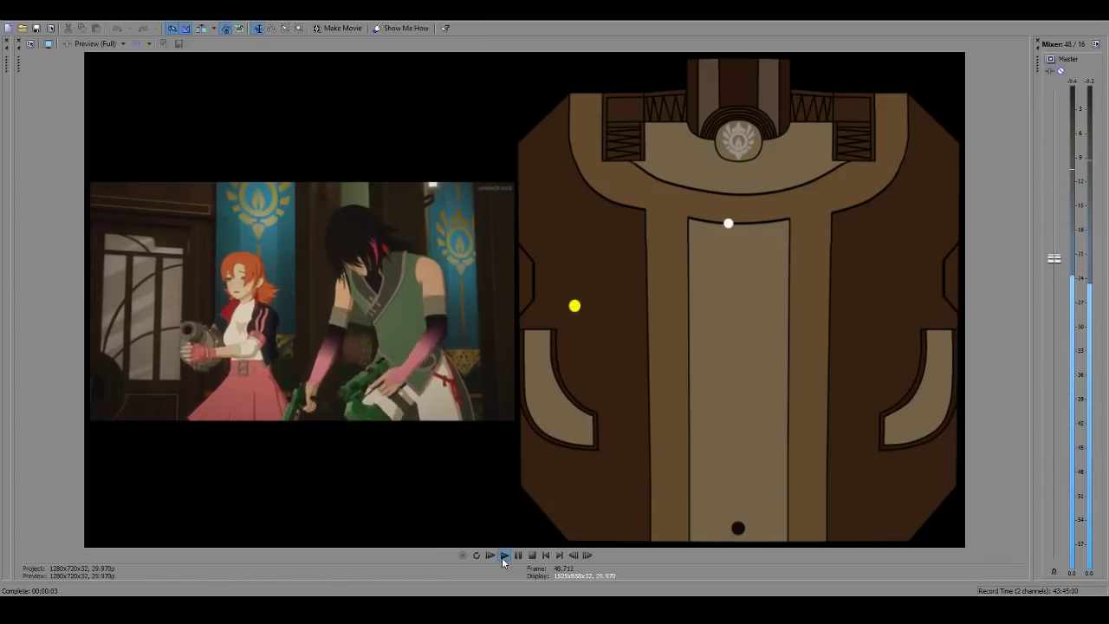
# Step: Play the shot of the orange-haired and black-haired pair in short stretches from frame 48,711 and raise the master volume
pyautogui.click(516, 554)
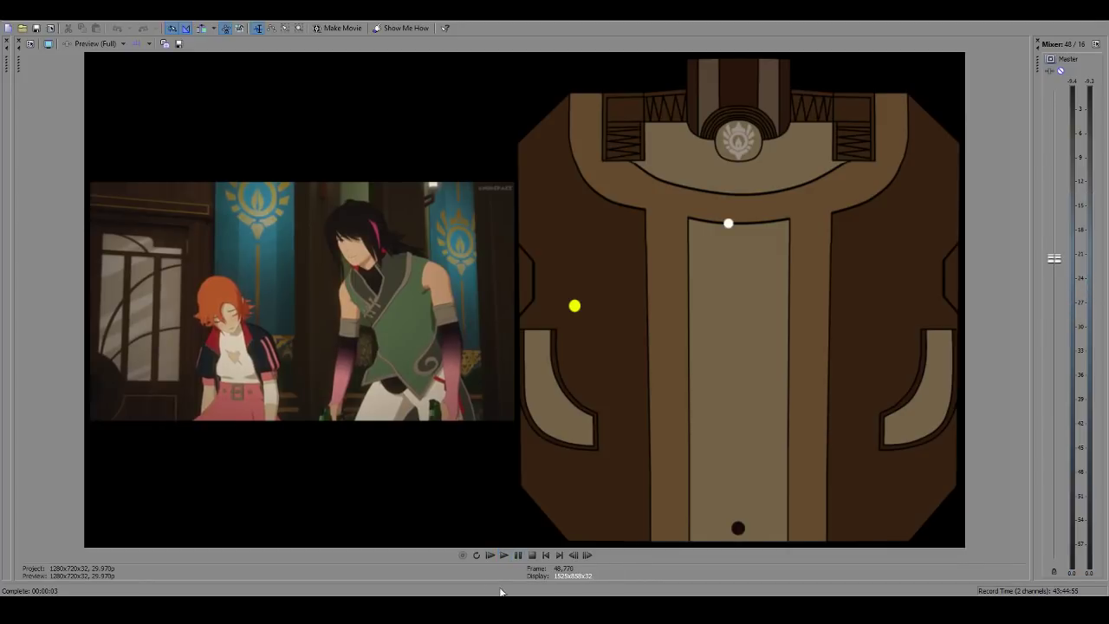
pyautogui.press('space')
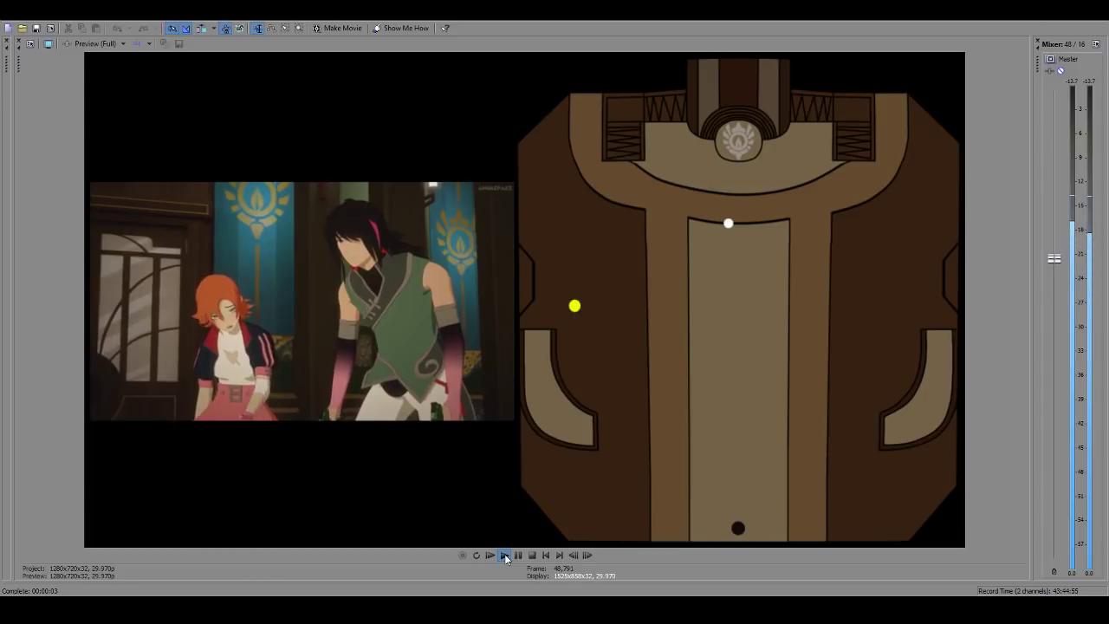
pyautogui.moveTo(1053, 258); pyautogui.dragTo(1054, 181)
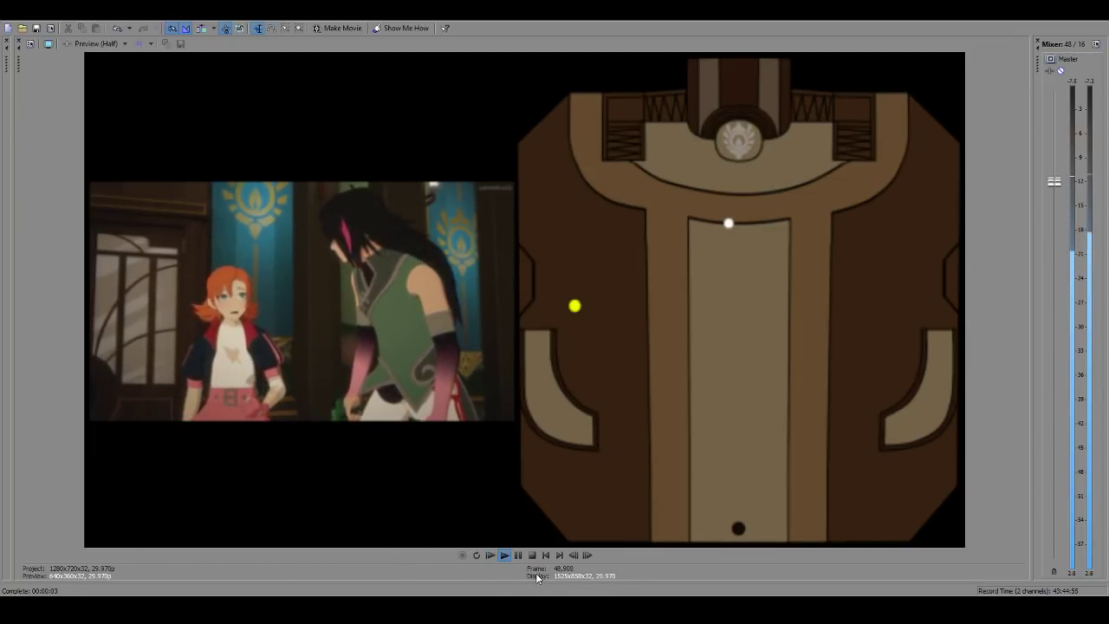
pyautogui.click(518, 555)
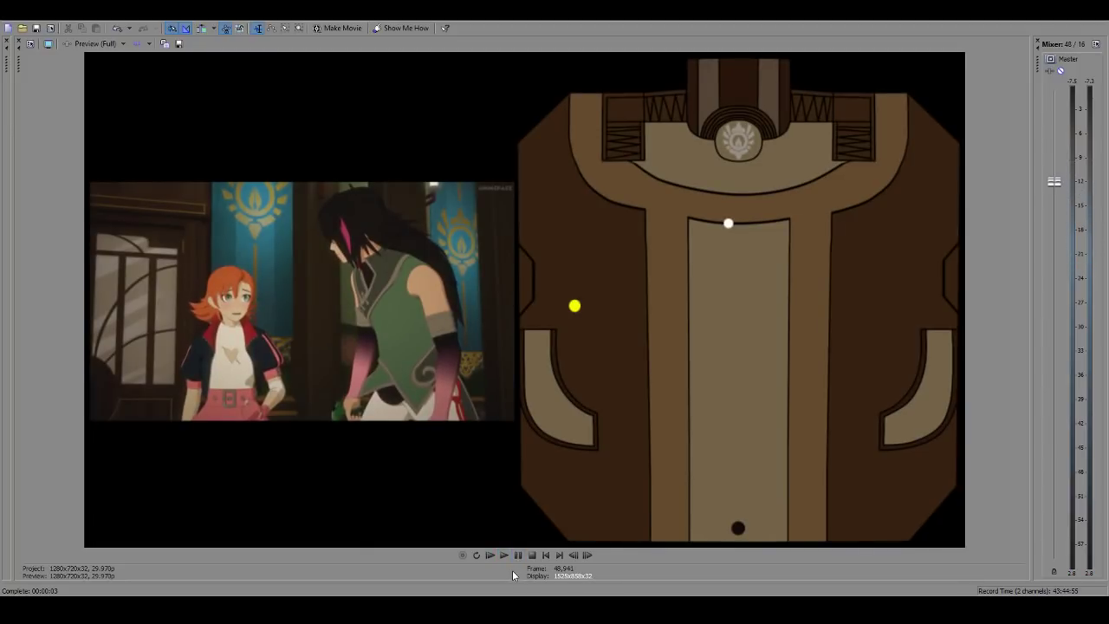
pyautogui.press('space')
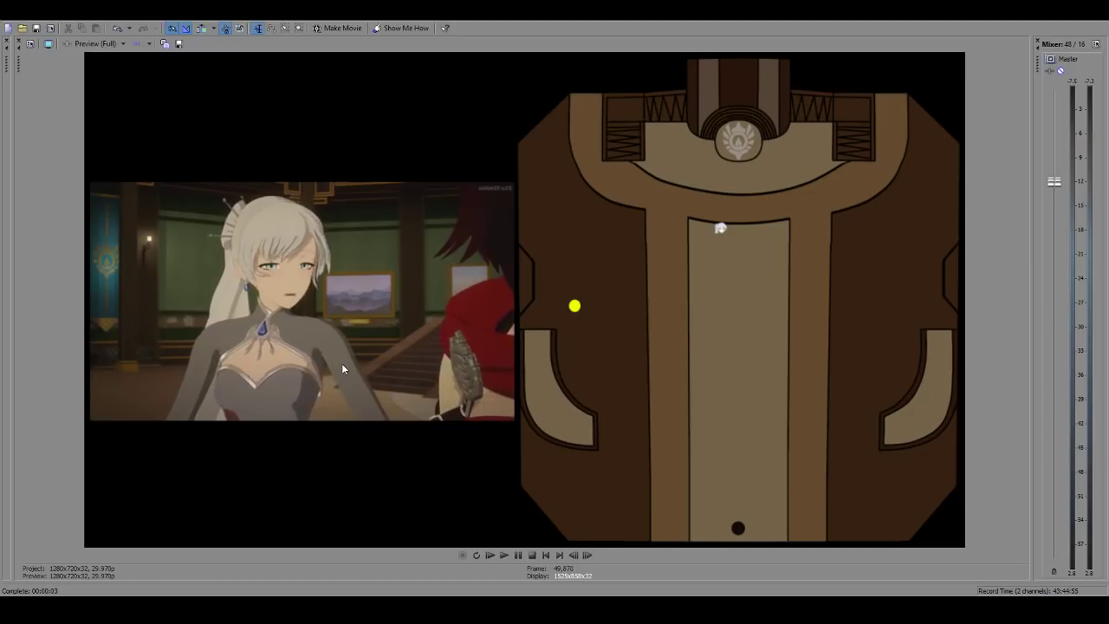
# Step: Play the footage from the white-haired character's close-up near frame 49,870, pausing at intervals up to frame 50,689
pyautogui.click(504, 555)
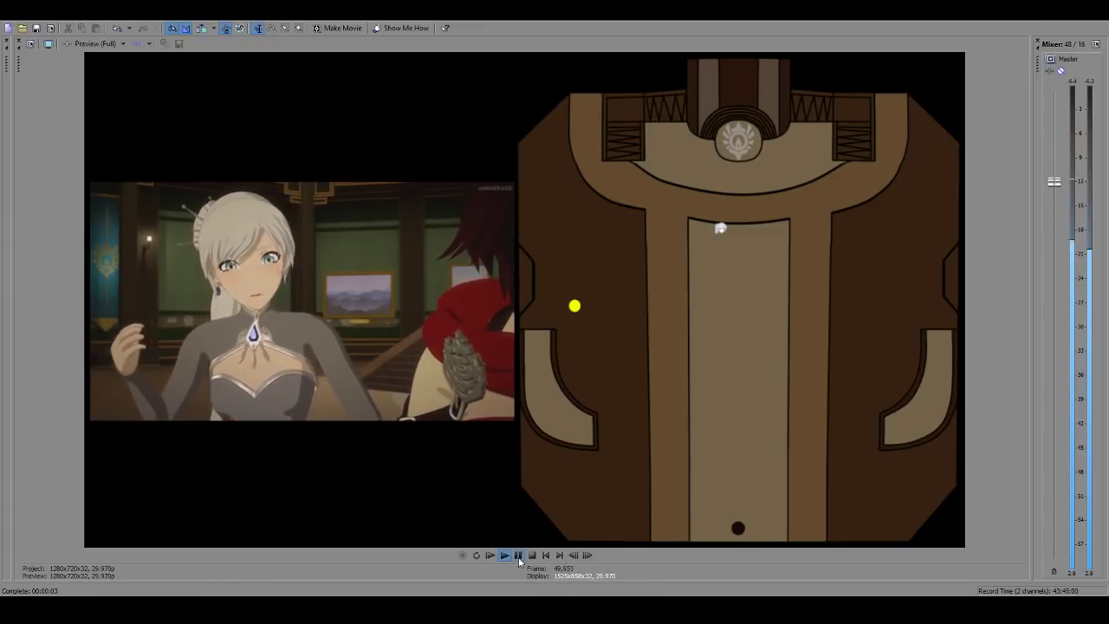
pyautogui.click(517, 556)
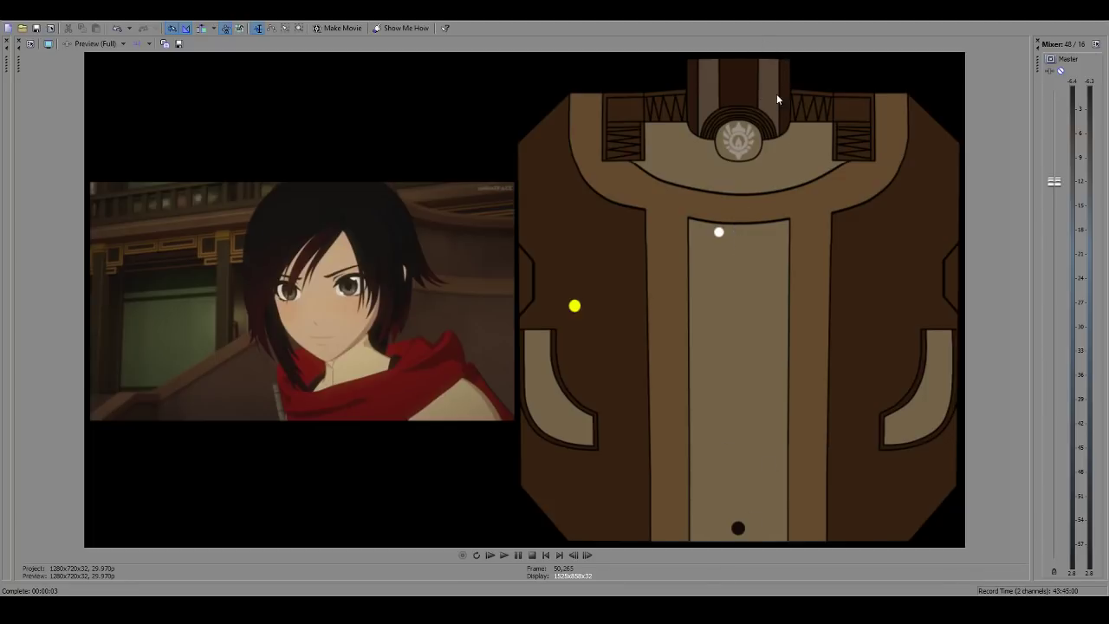
pyautogui.press('space')
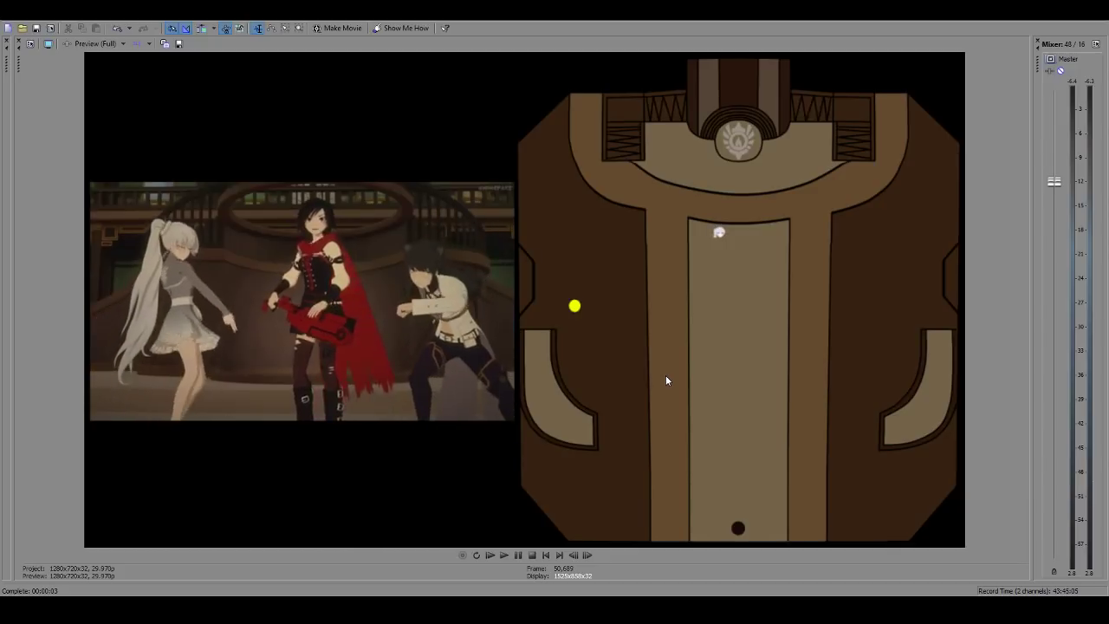
# Step: Play the footage from frame 50,689 and pause around frame 50,810, on the two dark-haired men facing the distant group
pyautogui.click(503, 553)
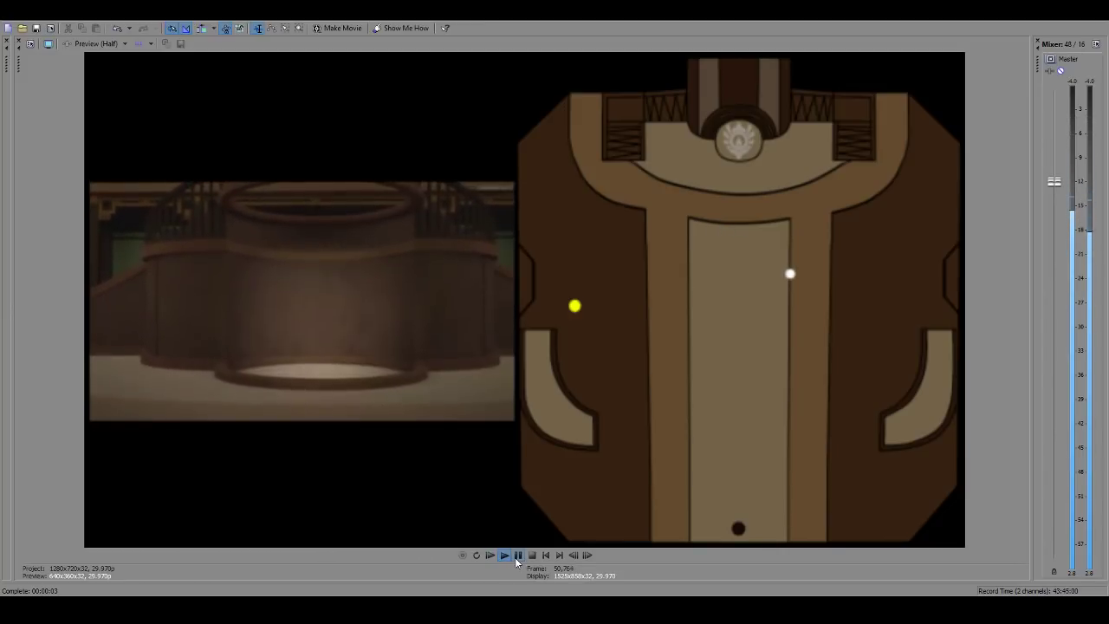
pyautogui.click(516, 556)
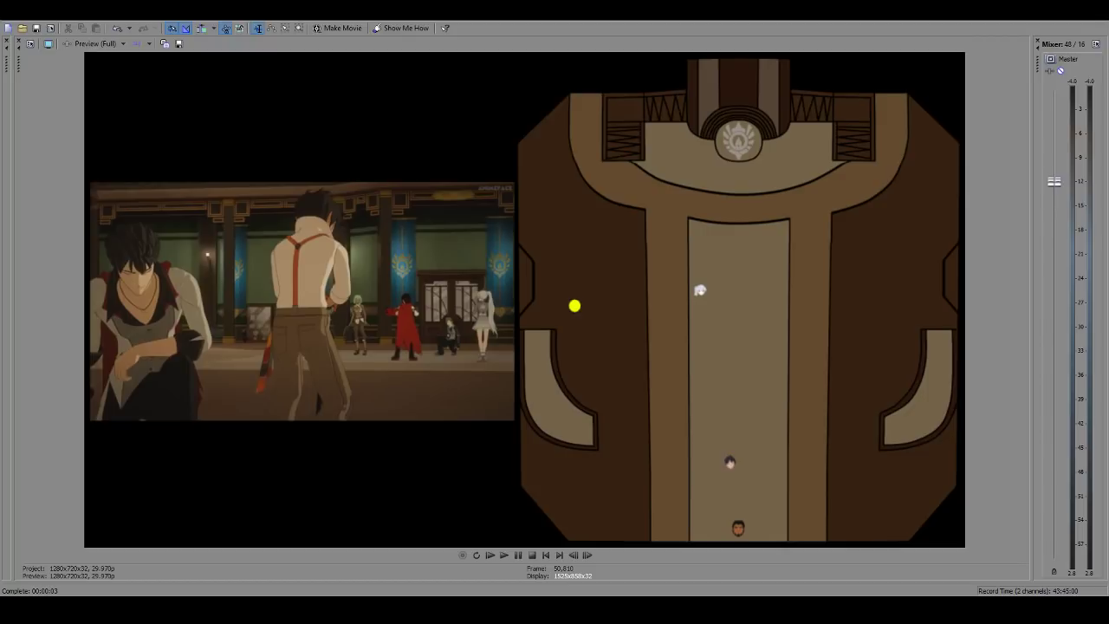
# Step: Step backward frame by frame from frame 50,810 to the grey-haired man at the double doors near frame 50,433, checking the map positions
pyautogui.press('Left')
pyautogui.press('Left')
pyautogui.press('Left')
pyautogui.press('Left')
pyautogui.press('Left')
pyautogui.press('Left')
pyautogui.press('Left')
pyautogui.press('Left')
pyautogui.press('Left')
pyautogui.press('Left')
pyautogui.press('Left')
pyautogui.press('Left')
pyautogui.press('Left')
pyautogui.press('Left')
pyautogui.press('Left')
pyautogui.press('Left')
pyautogui.press('Left')
pyautogui.press('Left')
pyautogui.press('Left')
pyautogui.press('Left')
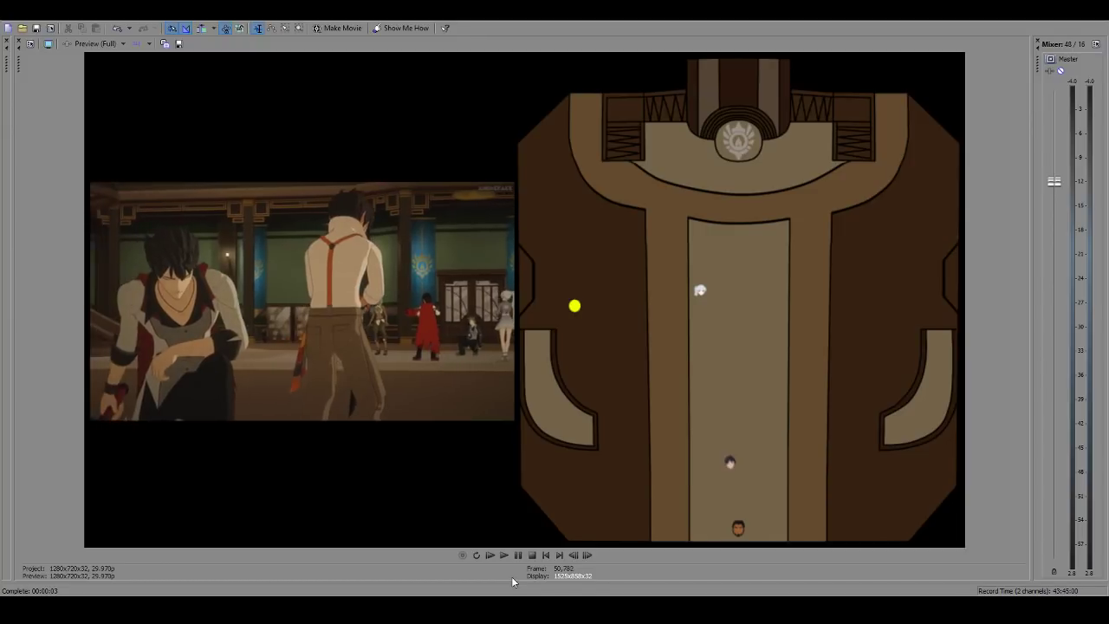
pyautogui.press('Left')
pyautogui.press('Left')
pyautogui.press('Left')
pyautogui.press('Left')
pyautogui.press('Left')
pyautogui.press('Left')
pyautogui.press('Left')
pyautogui.press('Left')
pyautogui.press('Left')
pyautogui.press('Left')
pyautogui.press('Left')
pyautogui.press('Left')
pyautogui.press('Left')
pyautogui.press('Left')
pyautogui.press('Left')
pyautogui.press('Left')
pyautogui.press('Left')
pyautogui.press('Left')
pyautogui.press('Left')
pyautogui.press('Left')
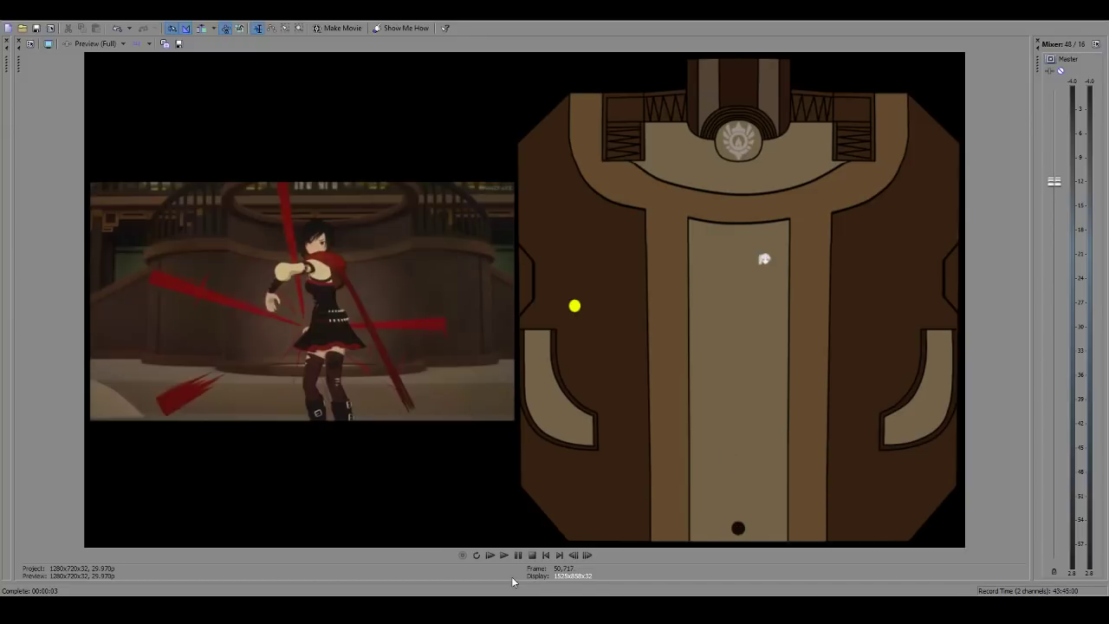
pyautogui.press('Left')
pyautogui.press('Left')
pyautogui.press('Left')
pyautogui.press('Left')
pyautogui.press('Left')
pyautogui.press('Left')
pyautogui.press('Left')
pyautogui.press('Left')
pyautogui.press('Left')
pyautogui.press('Left')
pyautogui.press('Left')
pyautogui.press('Left')
pyautogui.press('Left')
pyautogui.press('Left')
pyautogui.press('Left')
pyautogui.press('Left')
pyautogui.press('Left')
pyautogui.press('Left')
pyautogui.press('Left')
pyautogui.press('Left')
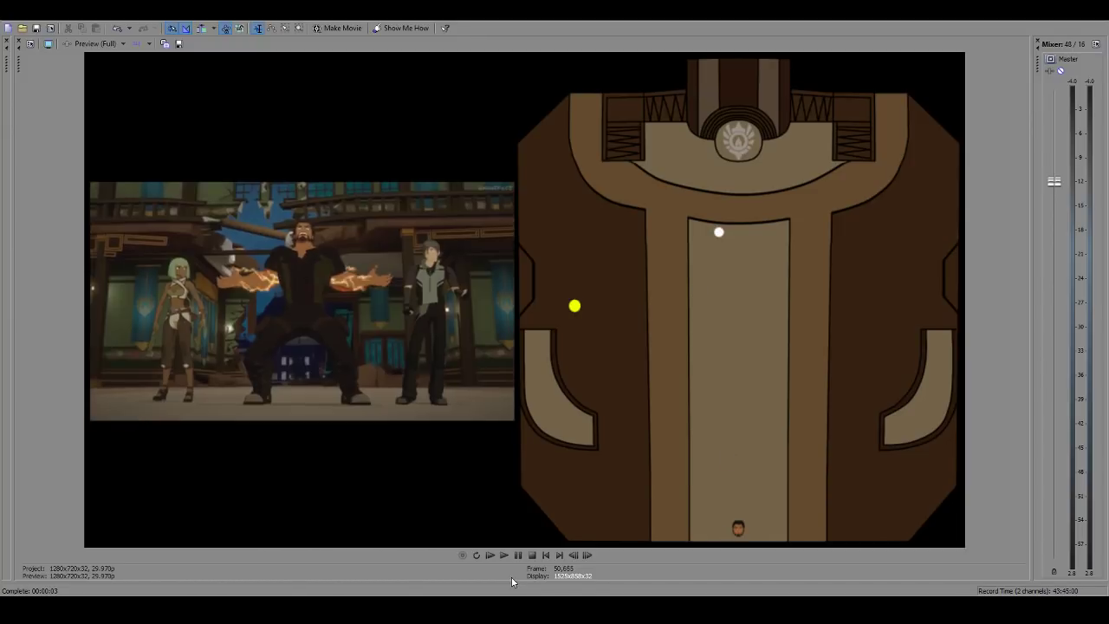
pyautogui.press('Left')
pyautogui.press('Left')
pyautogui.press('Left')
pyautogui.press('Left')
pyautogui.press('Left')
pyautogui.press('Left')
pyautogui.press('Left')
pyautogui.press('Left')
pyautogui.press('Left')
pyautogui.press('Left')
pyautogui.press('Left')
pyautogui.press('Left')
pyautogui.press('Left')
pyautogui.press('Left')
pyautogui.press('Left')
pyautogui.press('Left')
pyautogui.press('Left')
pyautogui.press('Left')
pyautogui.press('Left')
pyautogui.press('Left')
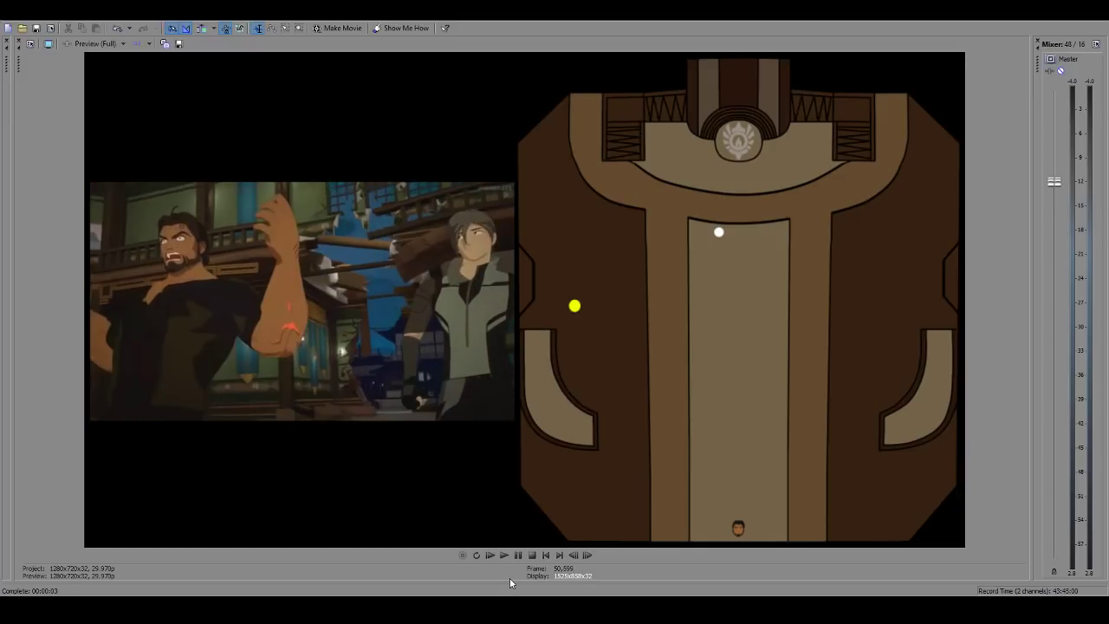
pyautogui.press('Left')
pyautogui.press('Left')
pyautogui.press('Left')
pyautogui.press('Left')
pyautogui.press('Left')
pyautogui.press('Left')
pyautogui.press('Left')
pyautogui.press('Left')
pyautogui.press('Left')
pyautogui.press('Left')
pyautogui.press('Left')
pyautogui.press('Left')
pyautogui.press('Left')
pyautogui.press('Left')
pyautogui.press('Left')
pyautogui.press('Left')
pyautogui.press('Left')
pyautogui.press('Left')
pyautogui.press('Left')
pyautogui.press('Left')
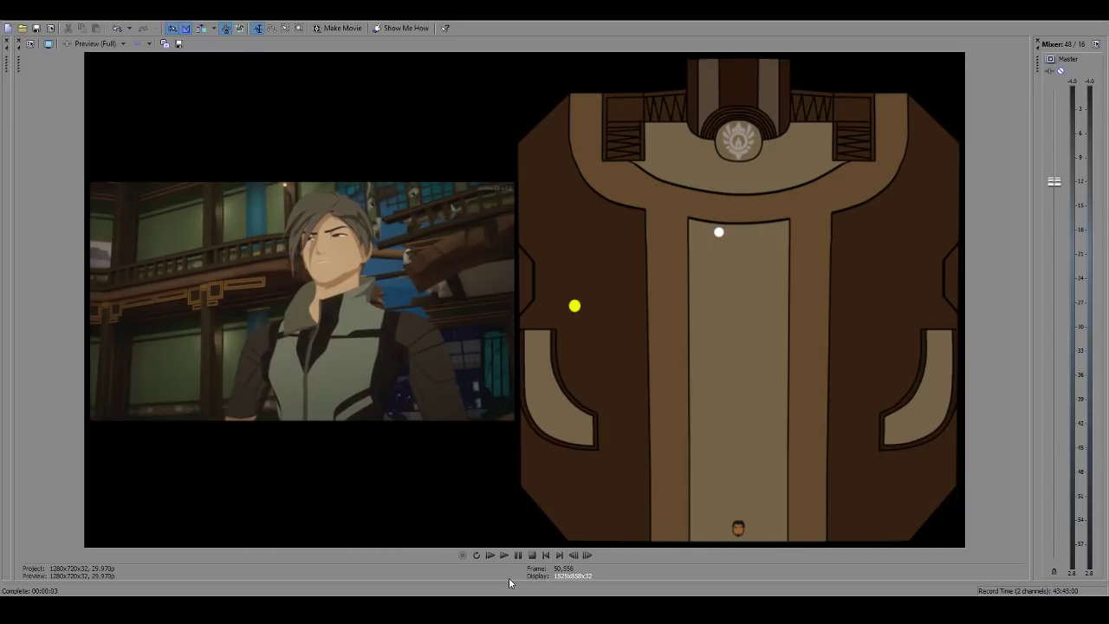
pyautogui.press('Left')
pyautogui.press('Left')
pyautogui.press('Left')
pyautogui.press('Left')
pyautogui.press('Left')
pyautogui.press('Left')
pyautogui.press('Left')
pyautogui.press('Left')
pyautogui.press('Left')
pyautogui.press('Left')
pyautogui.press('Left')
pyautogui.press('Left')
pyautogui.press('Left')
pyautogui.press('Left')
pyautogui.press('Left')
pyautogui.press('Left')
pyautogui.press('Left')
pyautogui.press('Left')
pyautogui.press('Left')
pyautogui.press('Left')
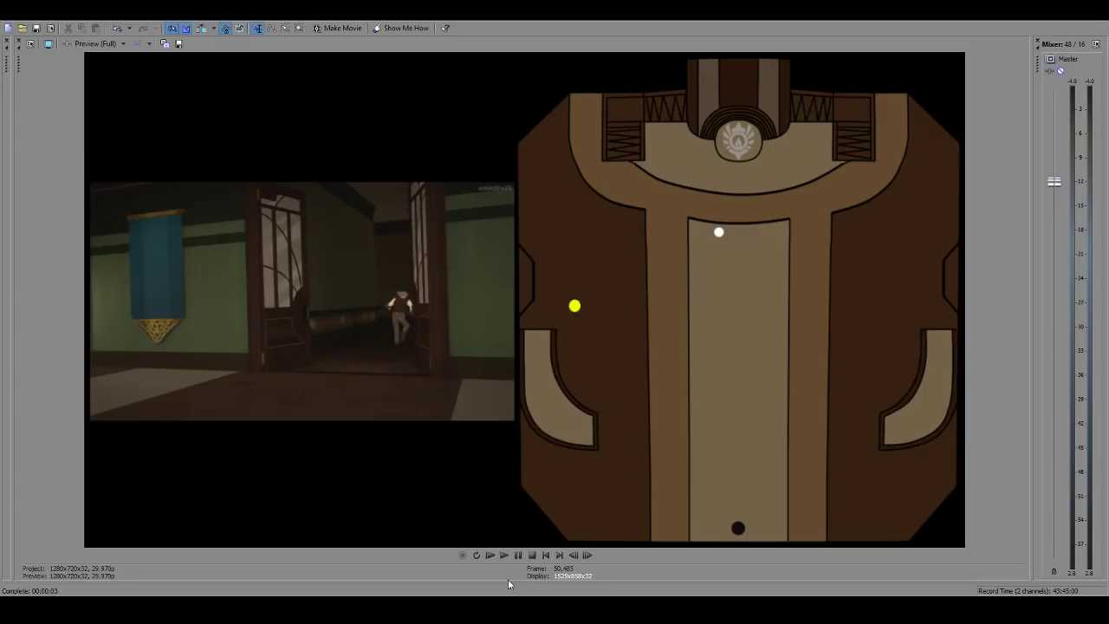
pyautogui.press('Left')
pyautogui.press('Left')
pyautogui.press('Left')
pyautogui.press('Left')
pyautogui.press('Left')
pyautogui.press('Left')
pyautogui.press('Left')
pyautogui.press('Left')
pyautogui.press('Left')
pyautogui.press('Left')
pyautogui.press('Left')
pyautogui.press('Left')
pyautogui.press('Left')
pyautogui.press('Left')
pyautogui.press('Left')
pyautogui.press('Left')
pyautogui.press('Left')
pyautogui.press('Left')
pyautogui.press('Left')
pyautogui.press('Left')
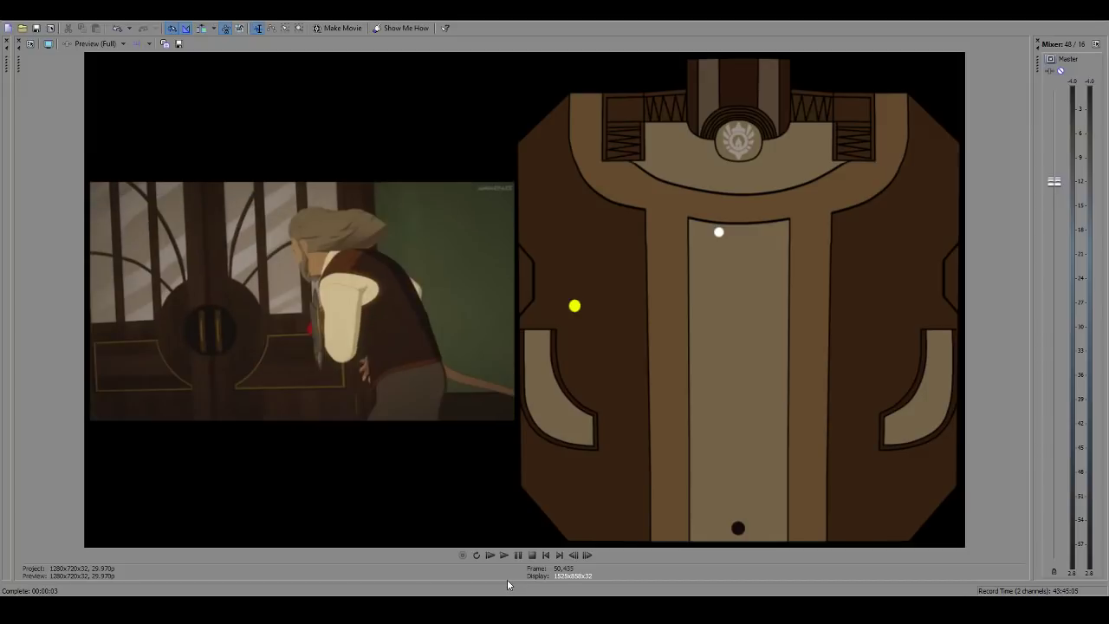
# Step: Step backward frame by frame from the grey-haired man at the doors to the black-haired girl's close-up near frame 50,271
pyautogui.press('Left')
pyautogui.press('Left')
pyautogui.press('Left')
pyautogui.press('Left')
pyautogui.press('Left')
pyautogui.press('Left')
pyautogui.press('Left')
pyautogui.press('Left')
pyautogui.press('Left')
pyautogui.press('Left')
pyautogui.press('Left')
pyautogui.press('Left')
pyautogui.press('Left')
pyautogui.press('Left')
pyautogui.press('Left')
pyautogui.press('Left')
pyautogui.press('Left')
pyautogui.press('Left')
pyautogui.press('Left')
pyautogui.press('Left')
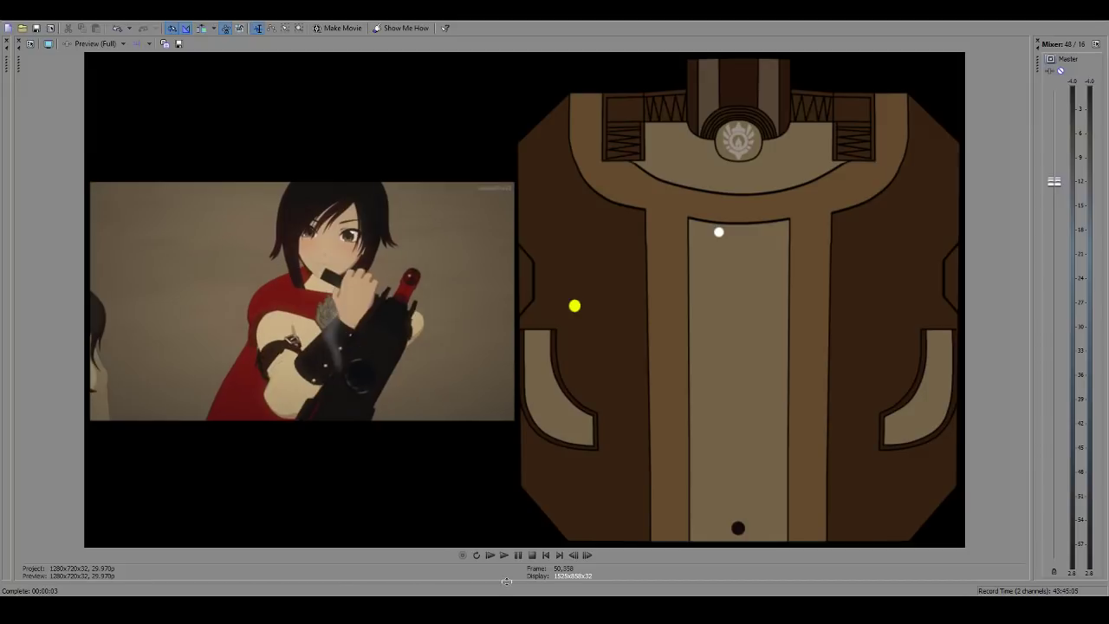
pyautogui.press('Left')
pyautogui.press('Left')
pyautogui.press('Left')
pyautogui.press('Left')
pyautogui.press('Left')
pyautogui.press('Left')
pyautogui.press('Left')
pyautogui.press('Left')
pyautogui.press('Left')
pyautogui.press('Left')
pyautogui.press('Left')
pyautogui.press('Left')
pyautogui.press('Left')
pyautogui.press('Left')
pyautogui.press('Left')
pyautogui.press('Left')
pyautogui.press('Left')
pyautogui.press('Left')
pyautogui.press('Left')
pyautogui.press('Left')
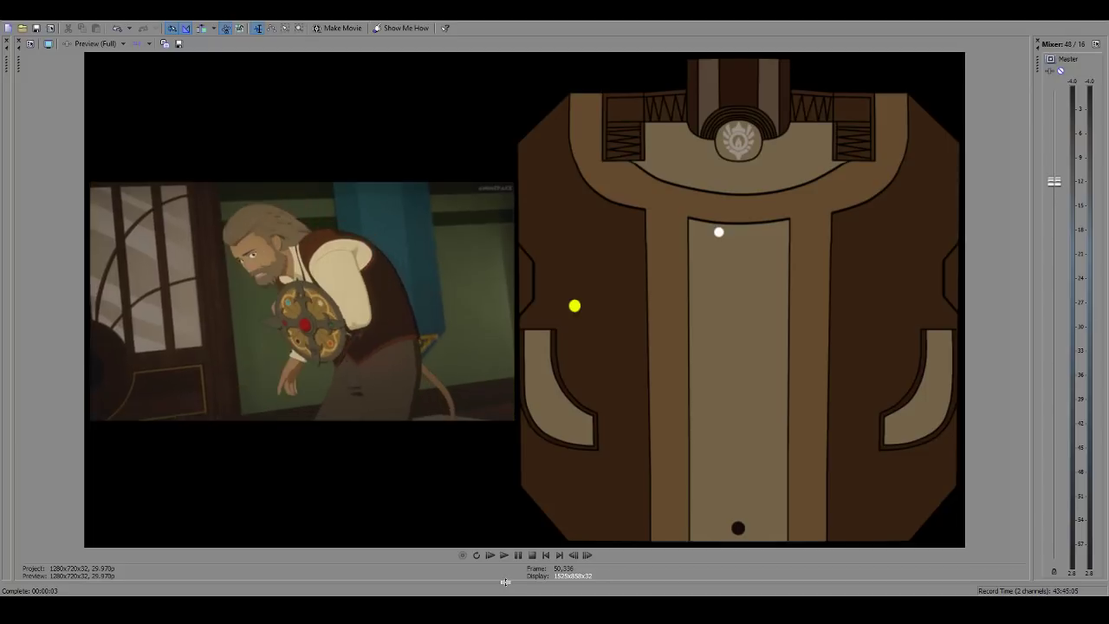
pyautogui.press('Left')
pyautogui.press('Left')
pyautogui.press('Left')
pyautogui.press('Left')
pyautogui.press('Left')
pyautogui.press('Left')
pyautogui.press('Left')
pyautogui.press('Left')
pyautogui.press('Left')
pyautogui.press('Left')
pyautogui.press('Left')
pyautogui.press('Left')
pyautogui.press('Left')
pyautogui.press('Left')
pyautogui.press('Left')
pyautogui.press('Left')
pyautogui.press('Left')
pyautogui.press('Left')
pyautogui.press('Left')
pyautogui.press('Left')
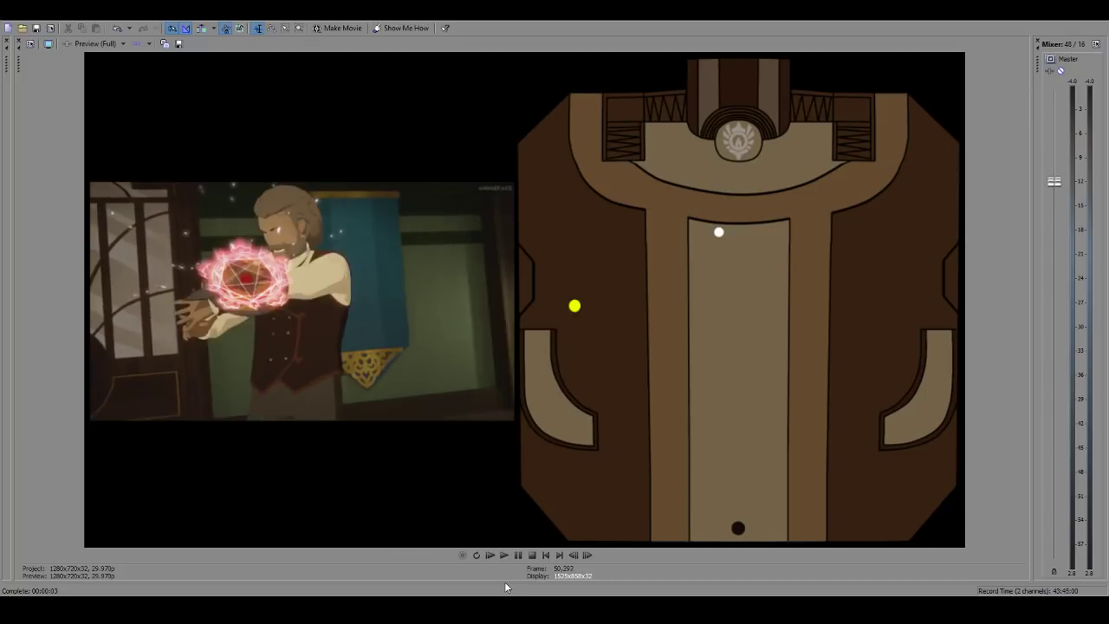
pyautogui.press('Left')
pyautogui.press('Left')
pyautogui.press('Left')
pyautogui.press('Left')
# Step: Step forward from the close-up to frame 50,299, where the grey-haired man raises the glowing shield beside the blue banner
pyautogui.press('Right')
pyautogui.press('Right')
pyautogui.press('Right')
pyautogui.press('Right')
pyautogui.press('Right')
pyautogui.press('Right')
pyautogui.press('Right')
pyautogui.press('Right')
pyautogui.press('Right')
pyautogui.press('Right')
pyautogui.press('Right')
pyautogui.press('Right')
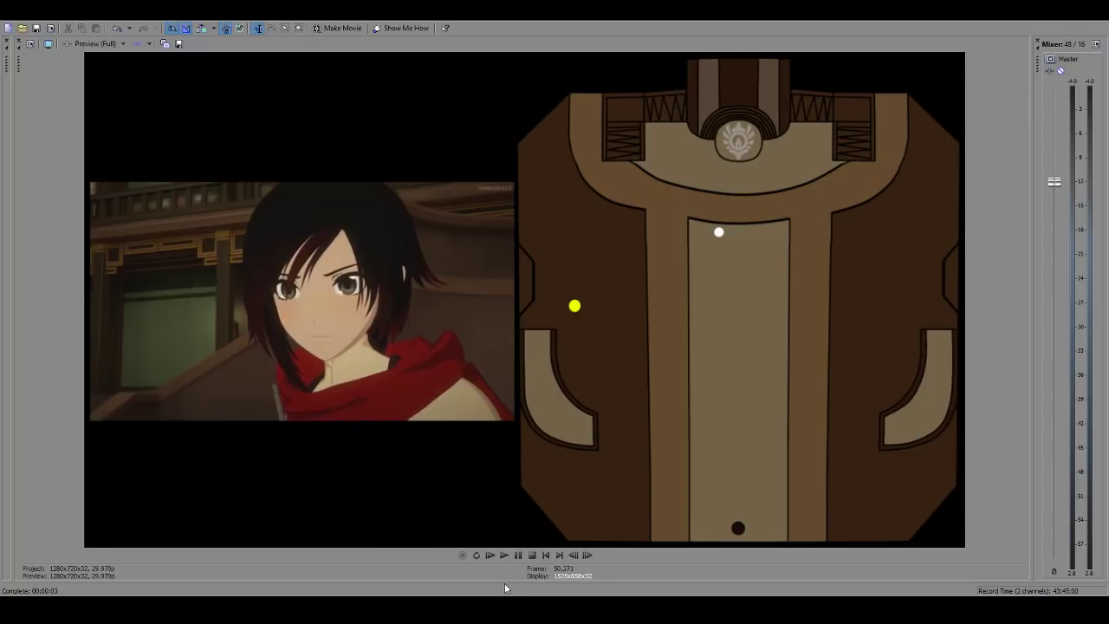
pyautogui.press('Right')
pyautogui.press('Right')
pyautogui.press('Right')
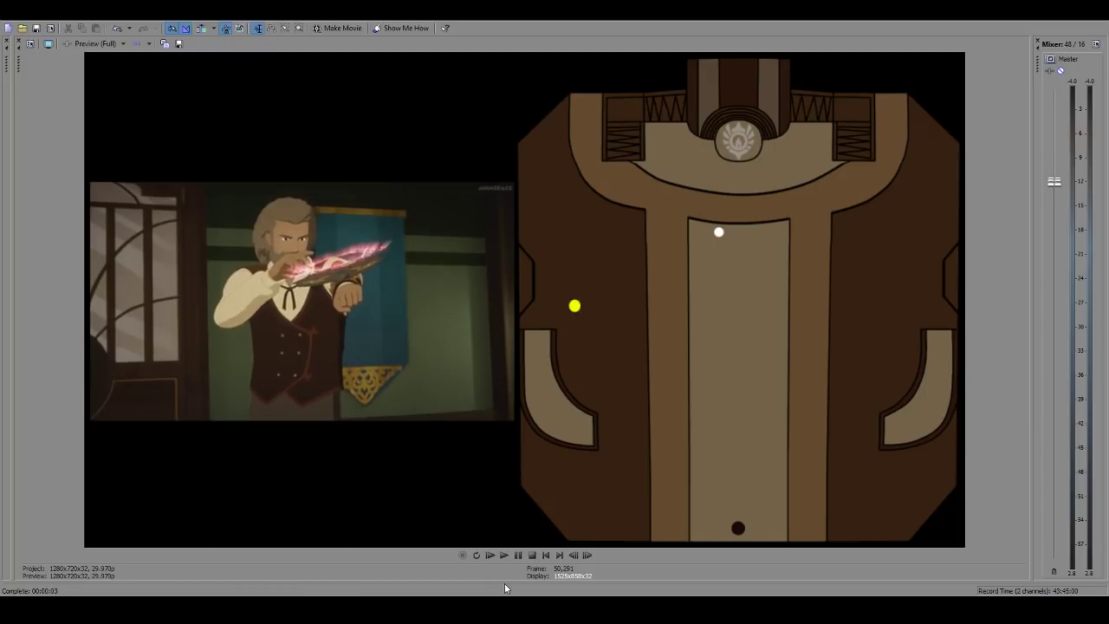
pyautogui.press('Right')
pyautogui.press('Right')
pyautogui.press('Right')
pyautogui.press('Right')
pyautogui.press('Right')
pyautogui.press('Right')
pyautogui.press('Right')
pyautogui.press('Right')
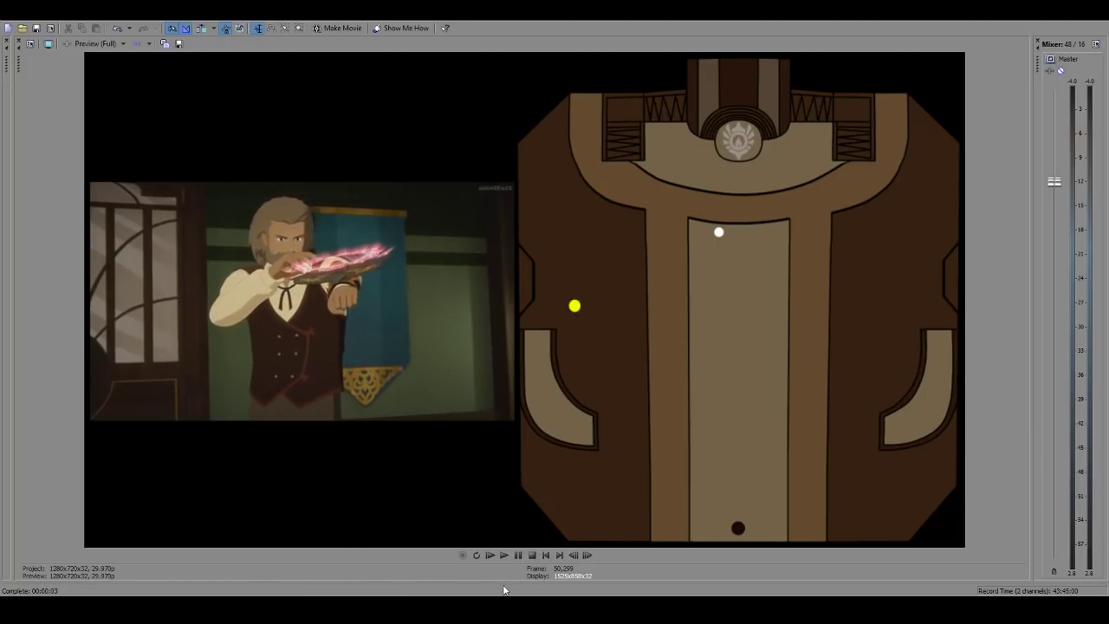
# Step: Flip back and forth between frames 50,299 and 50,300 to compare the grey-haired man's pose at the white impact flash
pyautogui.press('Right')
pyautogui.press('Left')
pyautogui.press('Right')
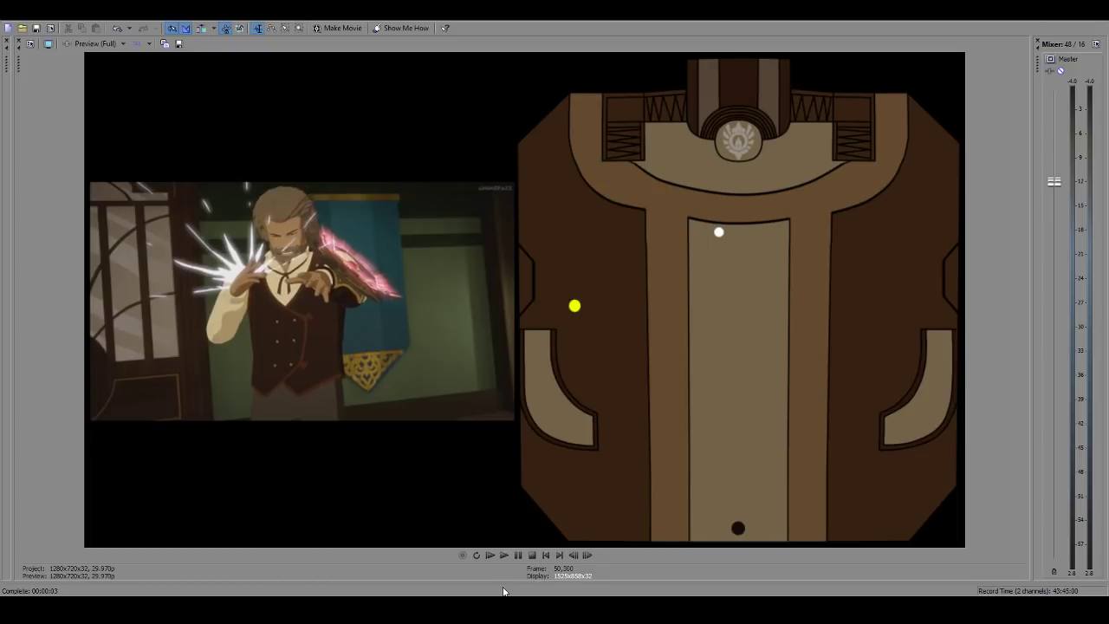
pyautogui.press('Left')
pyautogui.press('Right')
pyautogui.press('Left')
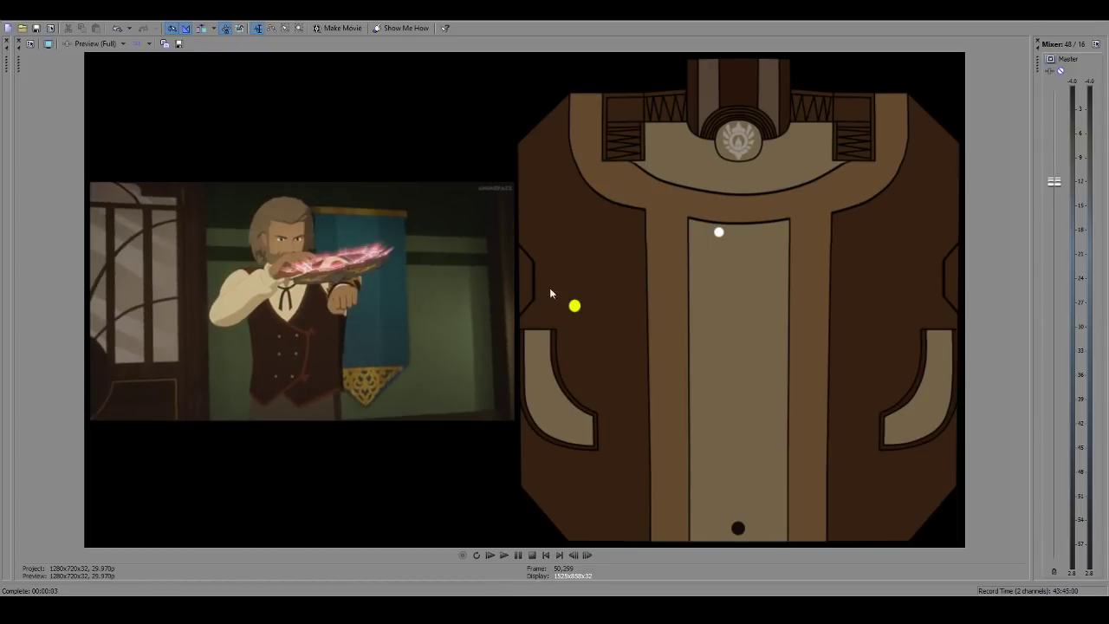
pyautogui.press('Right')
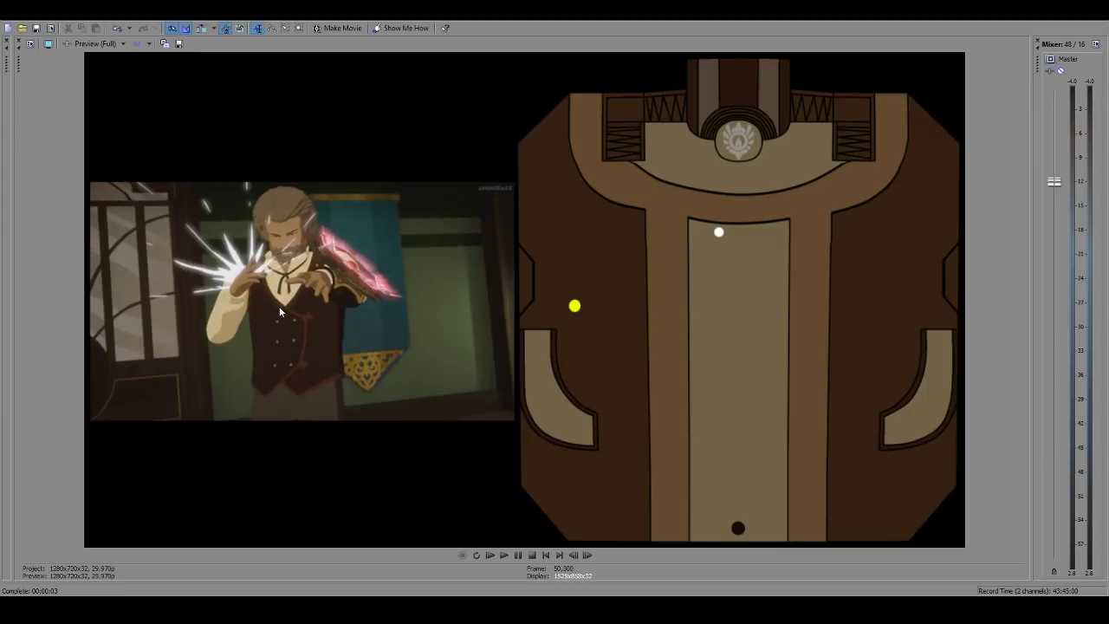
pyautogui.press('Left')
pyautogui.press('Right')
pyautogui.press('Left')
# Step: Step forward past the glowing shield at frame 50,302 and compare the grey-haired man's recoil between frames 50,304 and 50,305
pyautogui.press('Right')
pyautogui.press('Right')
pyautogui.press('Right')
pyautogui.press('Right')
pyautogui.press('Right')
pyautogui.press('Right')
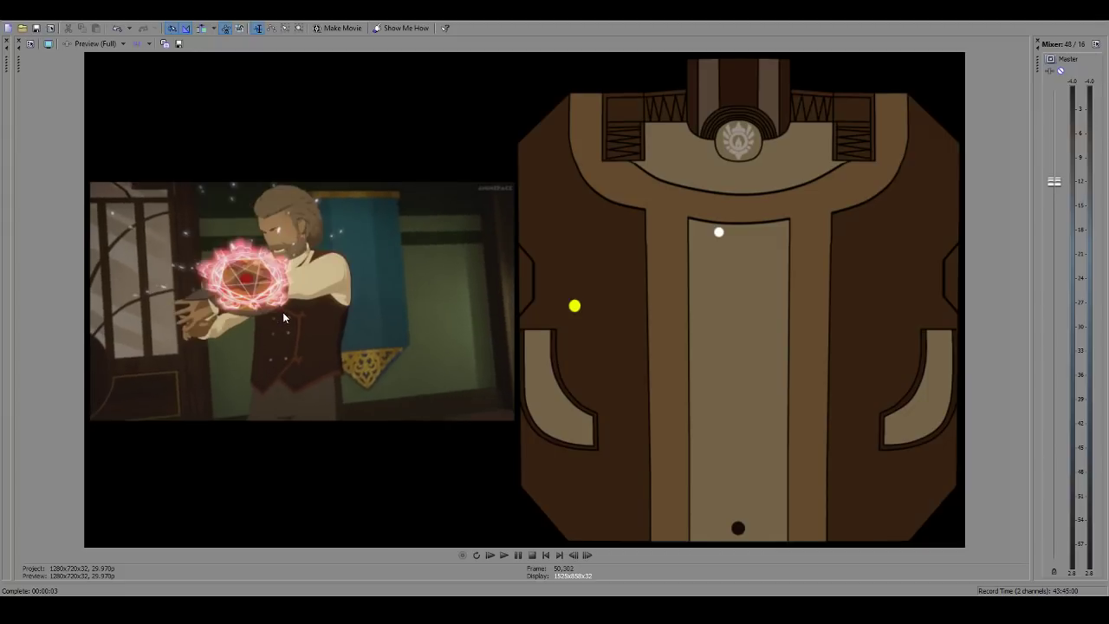
pyautogui.press('Left')
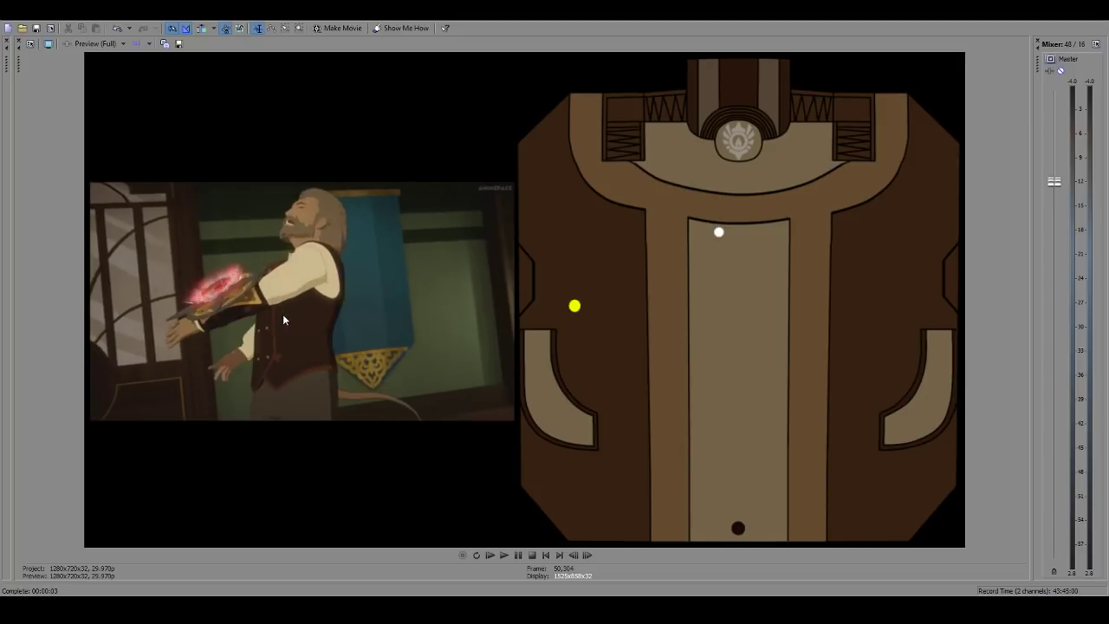
pyautogui.press('Right')
pyautogui.press('Left')
pyautogui.press('Right')
pyautogui.press('Left')
pyautogui.press('Right')
pyautogui.press('Left')
pyautogui.press('Right')
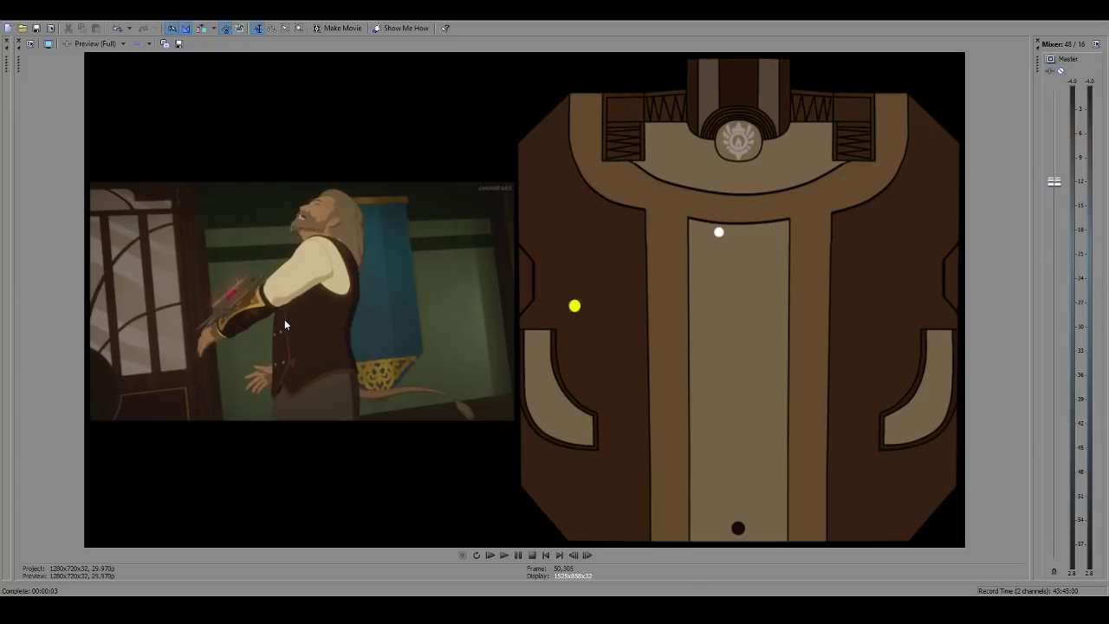
pyautogui.press('Left')
pyautogui.press('Left')
pyautogui.press('Right')
pyautogui.press('Left')
pyautogui.press('Right')
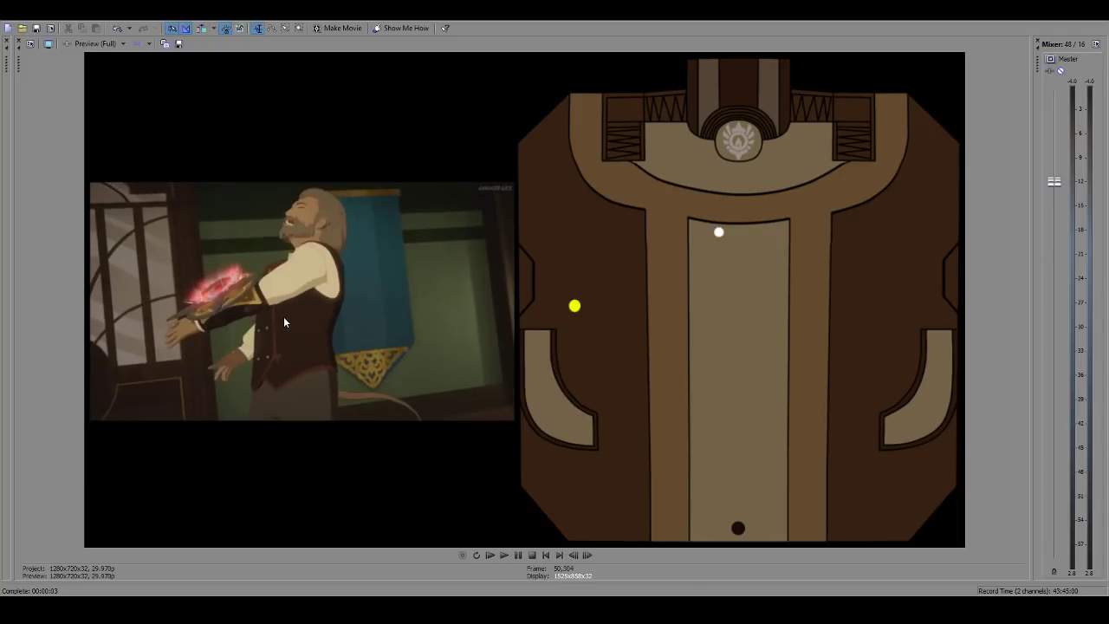
# Step: Step forward through the grey-haired man's stagger to about frame 50,311, and step a few frames back
pyautogui.press('Right')
pyautogui.press('Right')
pyautogui.press('Right')
pyautogui.press('Right')
pyautogui.press('Right')
pyautogui.press('Right')
pyautogui.press('Right')
pyautogui.press('Right')
pyautogui.press('Right')
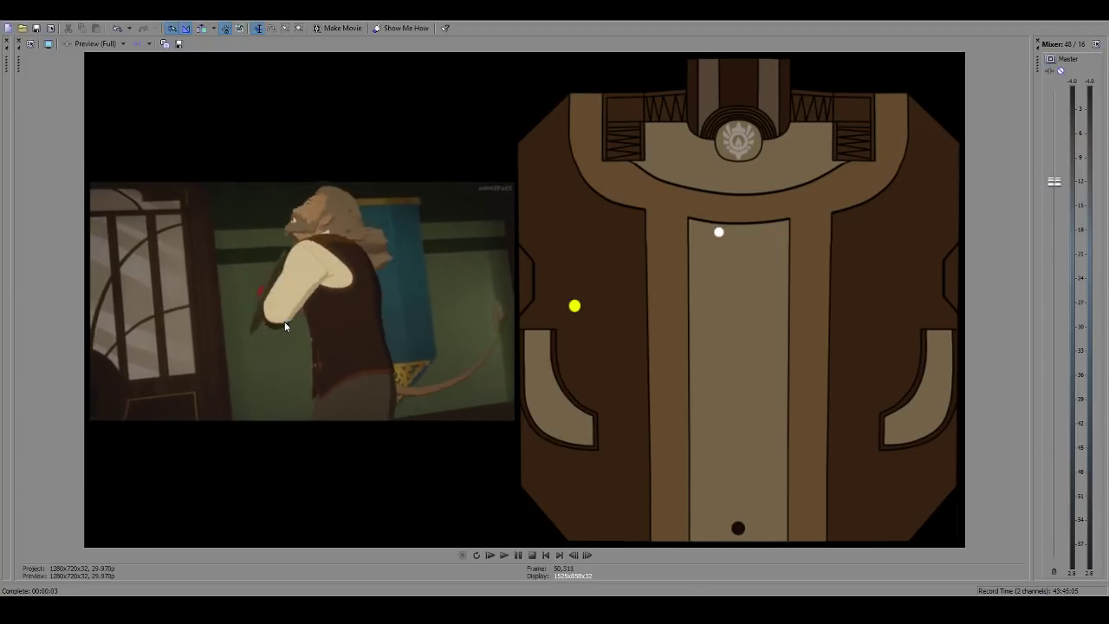
pyautogui.press('Left')
pyautogui.press('Left')
pyautogui.press('Left')
pyautogui.press('Left')
pyautogui.press('Left')
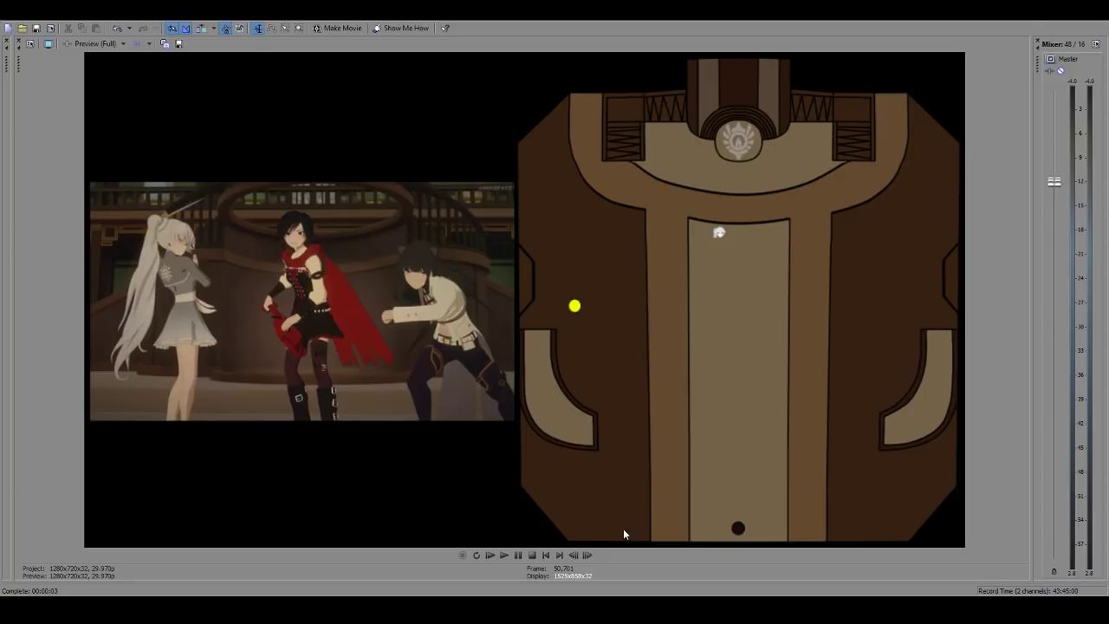
# Step: Play the footage from frame 50,701 to about frame 51,153, and step back to about frame 51,109 in the shot with the green-haired woman
pyautogui.press('space')
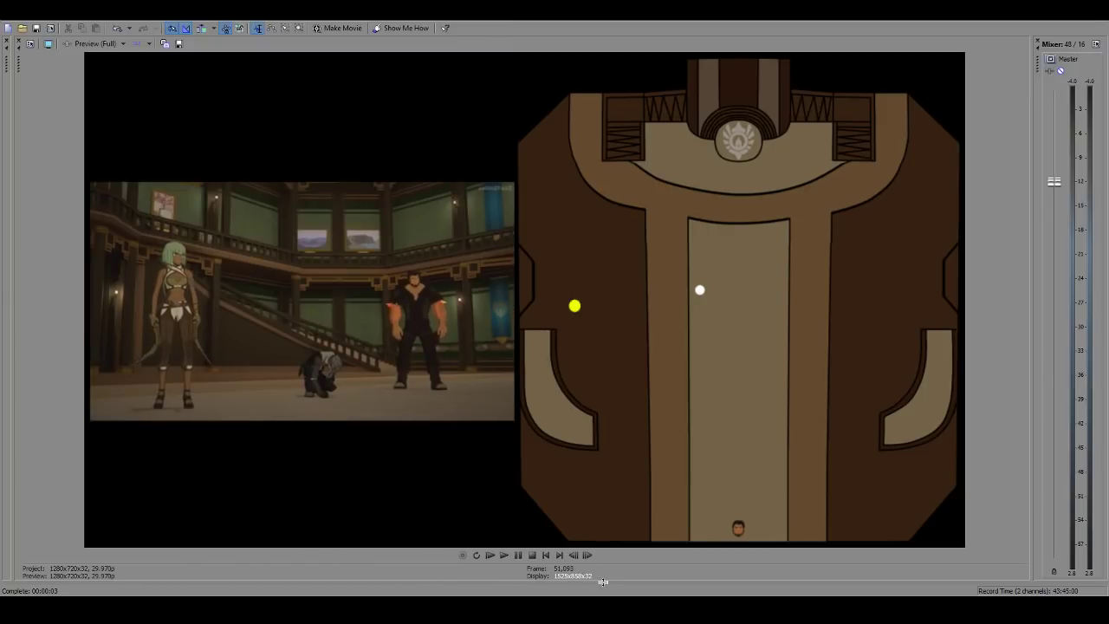
pyautogui.press('Return')
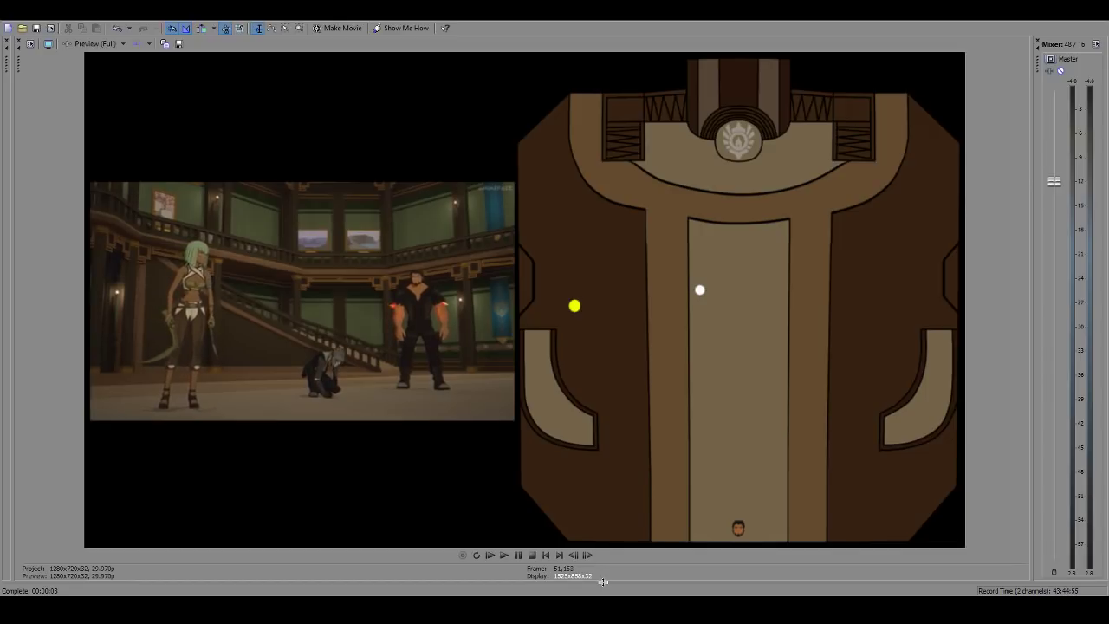
pyautogui.click(504, 556)
pyautogui.press('Left')
pyautogui.press('Left')
pyautogui.press('Left')
pyautogui.press('Left')
pyautogui.press('Left')
pyautogui.press('Left')
pyautogui.press('Left')
pyautogui.press('Left')
pyautogui.press('Left')
pyautogui.press('Left')
pyautogui.press('Left')
pyautogui.press('Left')
pyautogui.press('Left')
pyautogui.press('Left')
pyautogui.press('Left')
pyautogui.press('Left')
pyautogui.press('Left')
pyautogui.press('Left')
pyautogui.press('Left')
pyautogui.press('Left')
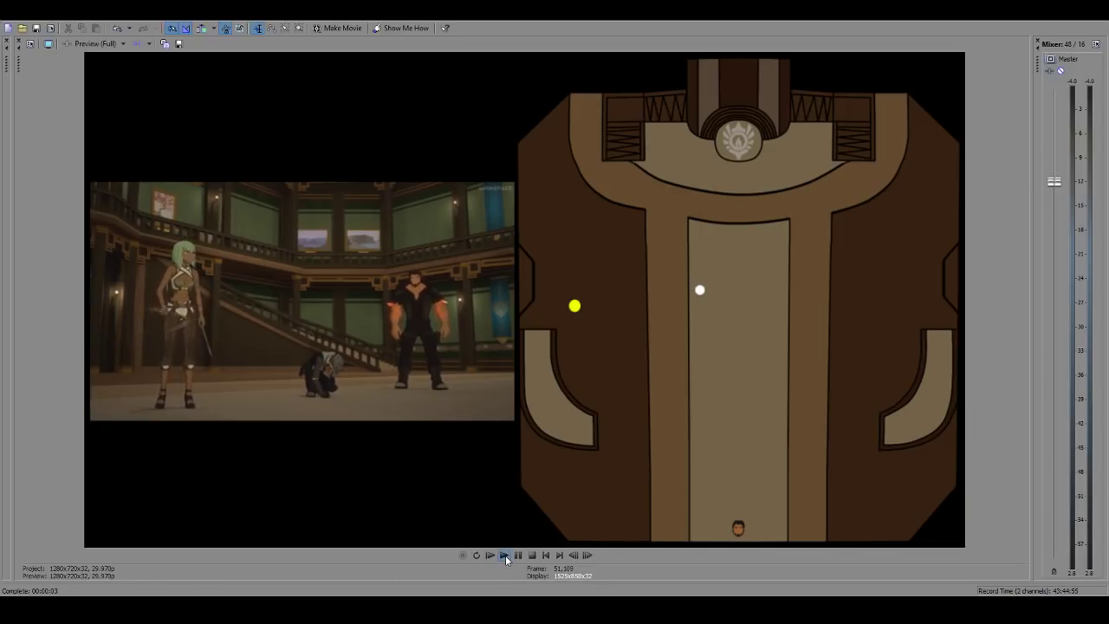
# Step: Play the footage from the green-haired woman's shot, pausing at intervals up to frame 53,411 on the screaming white-faced figure
pyautogui.click(506, 557)
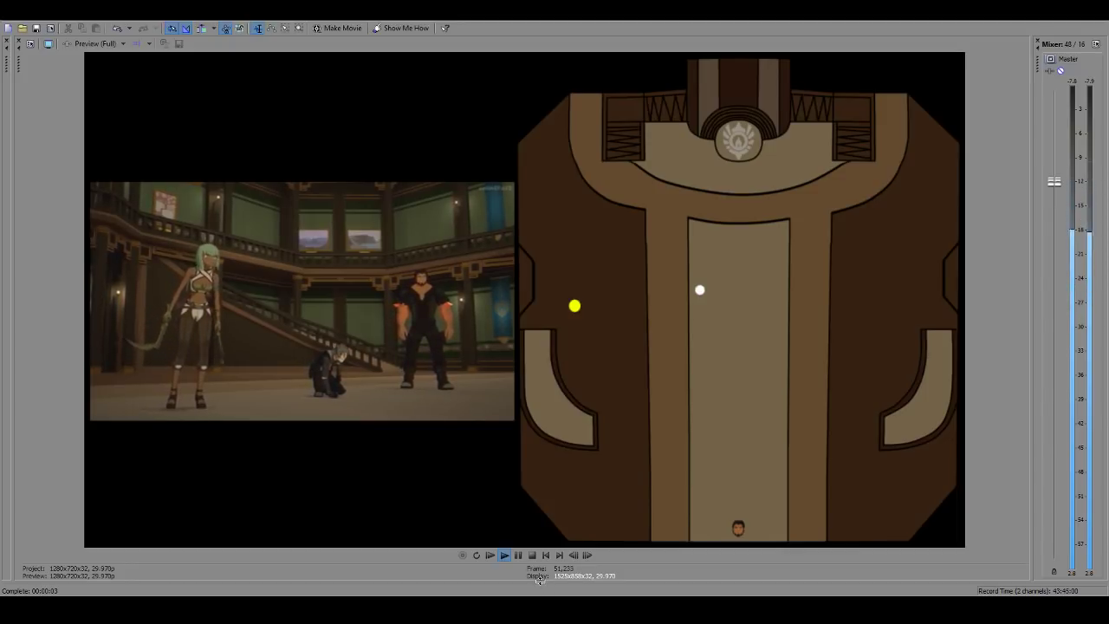
pyautogui.click(520, 556)
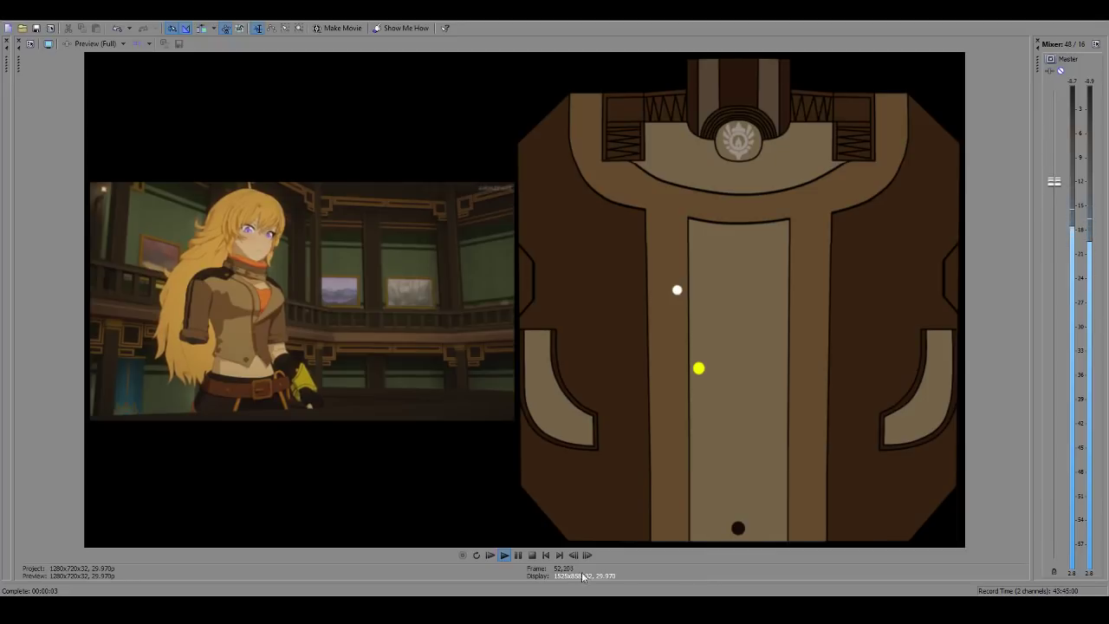
pyautogui.click(513, 556)
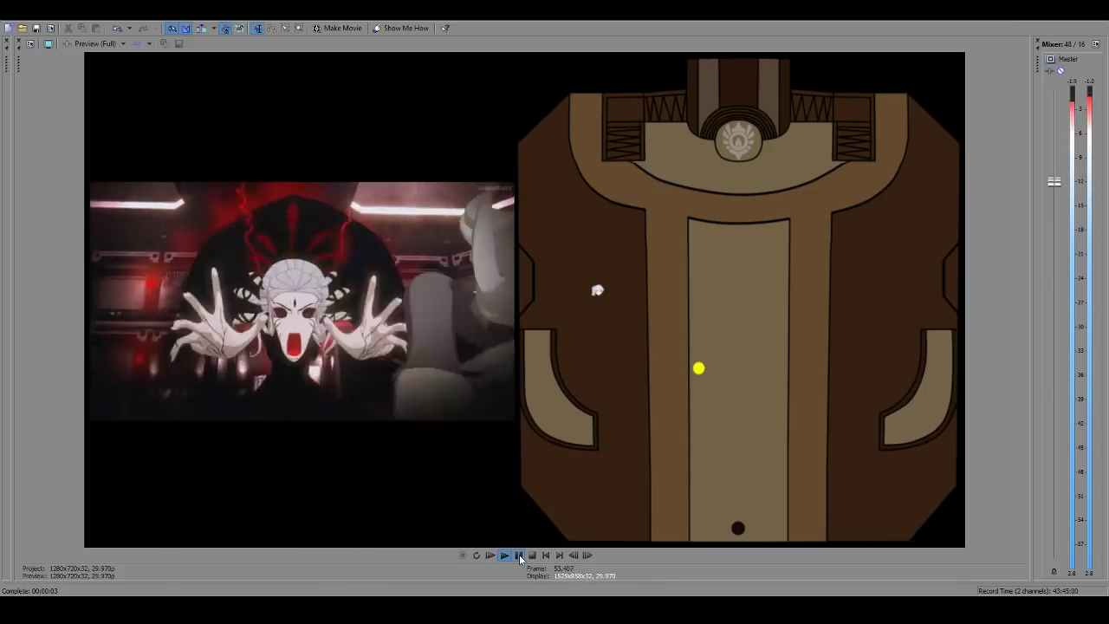
pyautogui.click(519, 555)
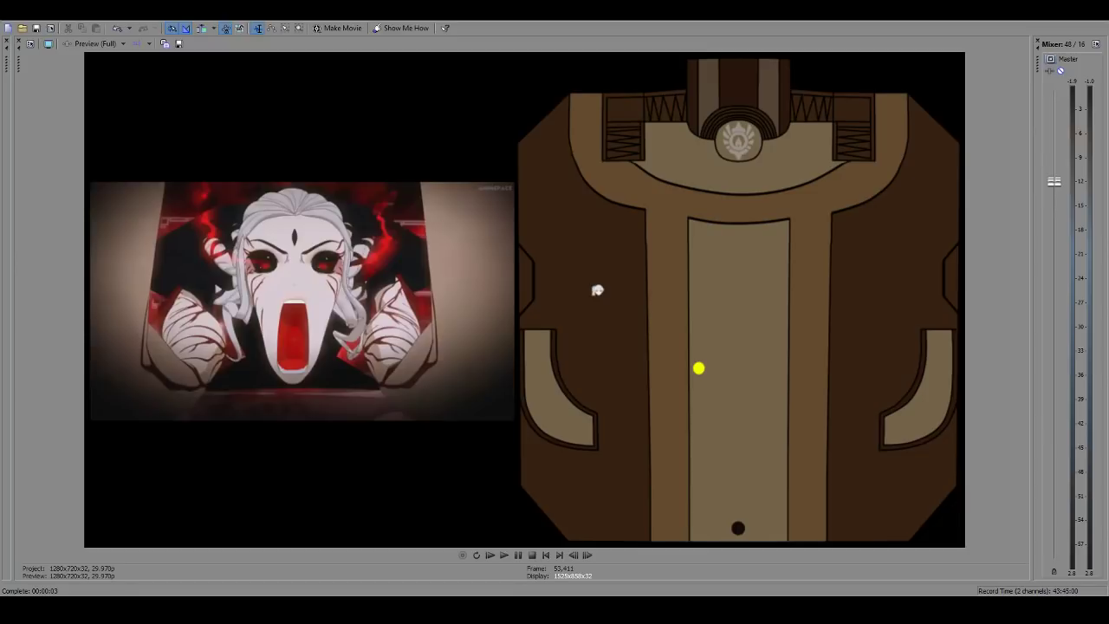
# Step: Bring back the timeline below the preview, zoom it out, and place the cursor at 00:22:48;27
pyautogui.doubleClick(523, 581)
pyautogui.scroll(-5, 681, 474)
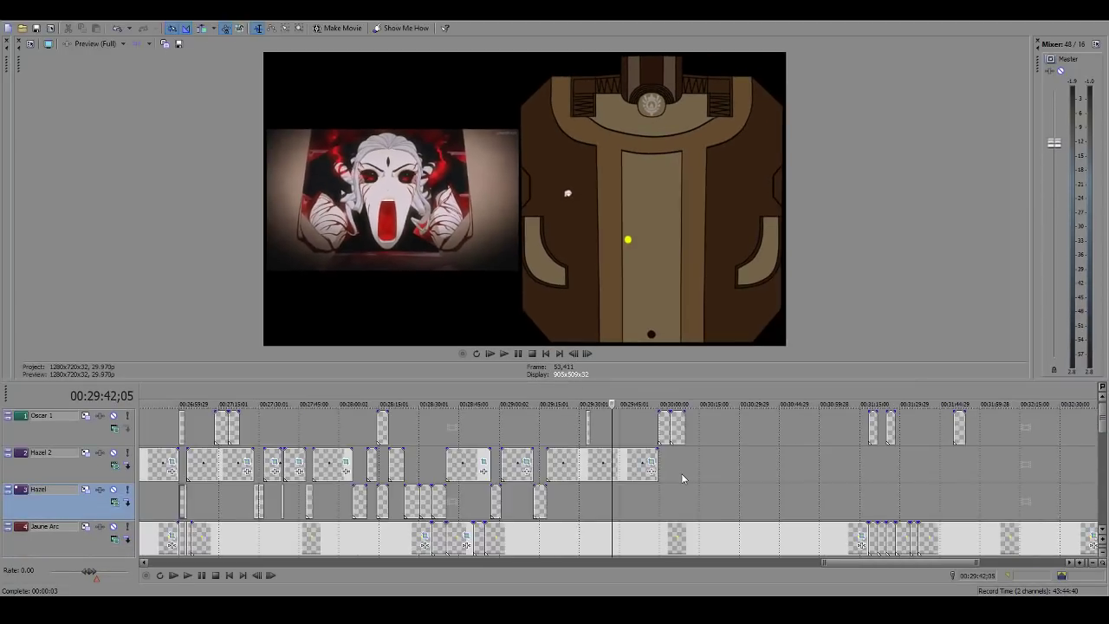
pyautogui.click(565, 459)
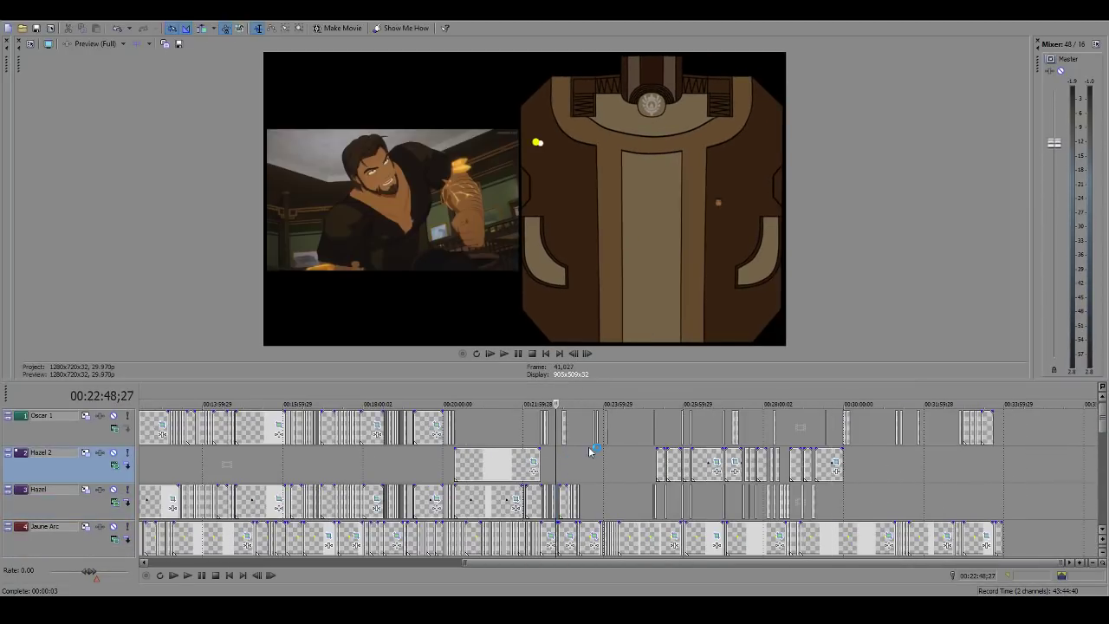
# Step: Select the Oscar 1 clip that starts at 00:22:25;19 and enlarge the timeline around it
pyautogui.click(533, 433)
pyautogui.click(543, 436)
pyautogui.scroll(8, 615, 454)
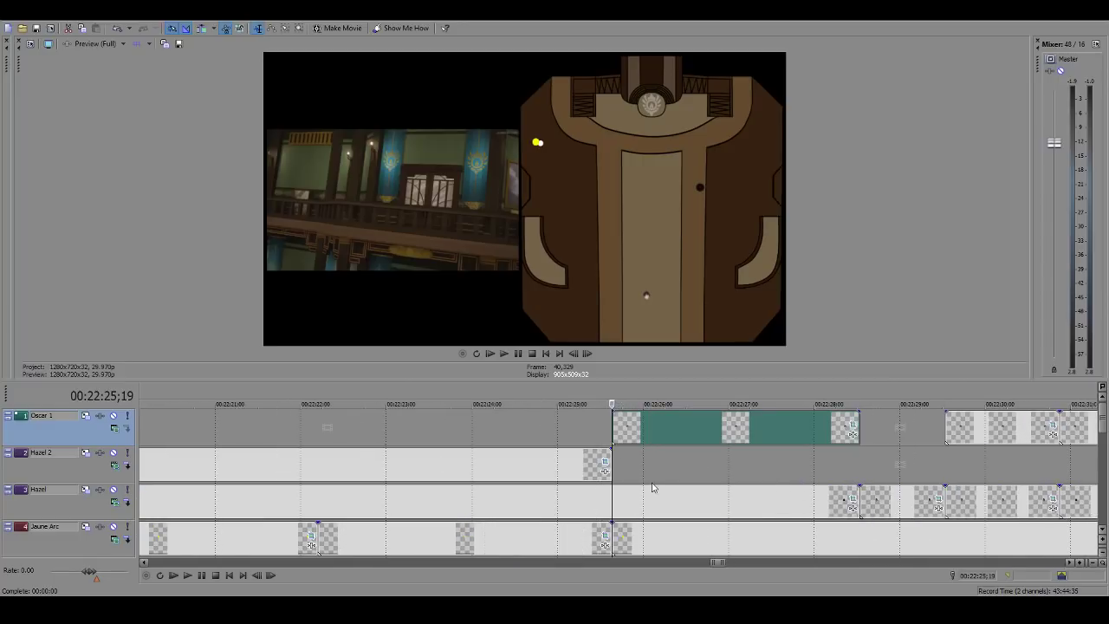
# Step: Step back and forth through the balcony shot between 00:22:25;19 and about 00:22:26;15
pyautogui.press('space')
pyautogui.press('Right')
pyautogui.press('Right')
pyautogui.press('Right')
pyautogui.press('Right')
pyautogui.press('Right')
pyautogui.press('Right')
pyautogui.press('Right')
pyautogui.press('Right')
pyautogui.press('Right')
pyautogui.press('Right')
pyautogui.press('Right')
pyautogui.press('Right')
pyautogui.press('Right')
pyautogui.press('Right')
pyautogui.press('Left')
pyautogui.press('Left')
pyautogui.press('Left')
pyautogui.press('Left')
pyautogui.press('Left')
pyautogui.press('Left')
pyautogui.press('Left')
pyautogui.press('Left')
pyautogui.press('Left')
pyautogui.press('Left')
pyautogui.press('Left')
pyautogui.press('Left')
pyautogui.press('Left')
pyautogui.press('Left')
pyautogui.press('Left')
pyautogui.press('Left')
pyautogui.press('Left')
pyautogui.press('Left')
pyautogui.press('Left')
pyautogui.press('Left')
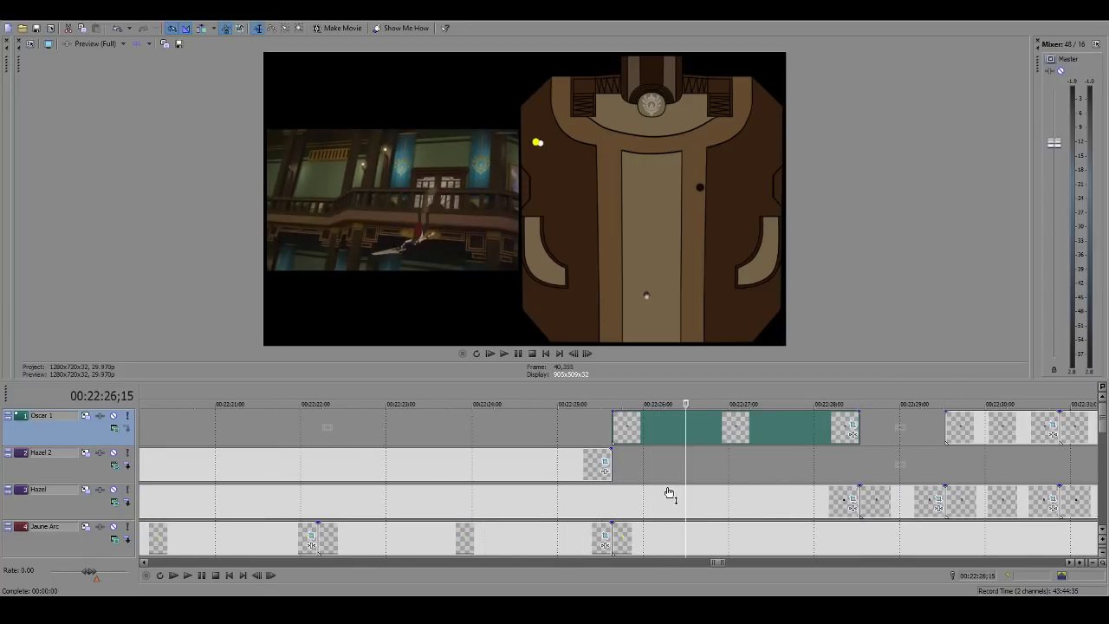
pyautogui.press('Right')
# Step: Play the shot to about 00:22:27;12, step some frames back, and return the cursor to the Oscar 1 clip's start at 00:22:25;19
pyautogui.press('space')
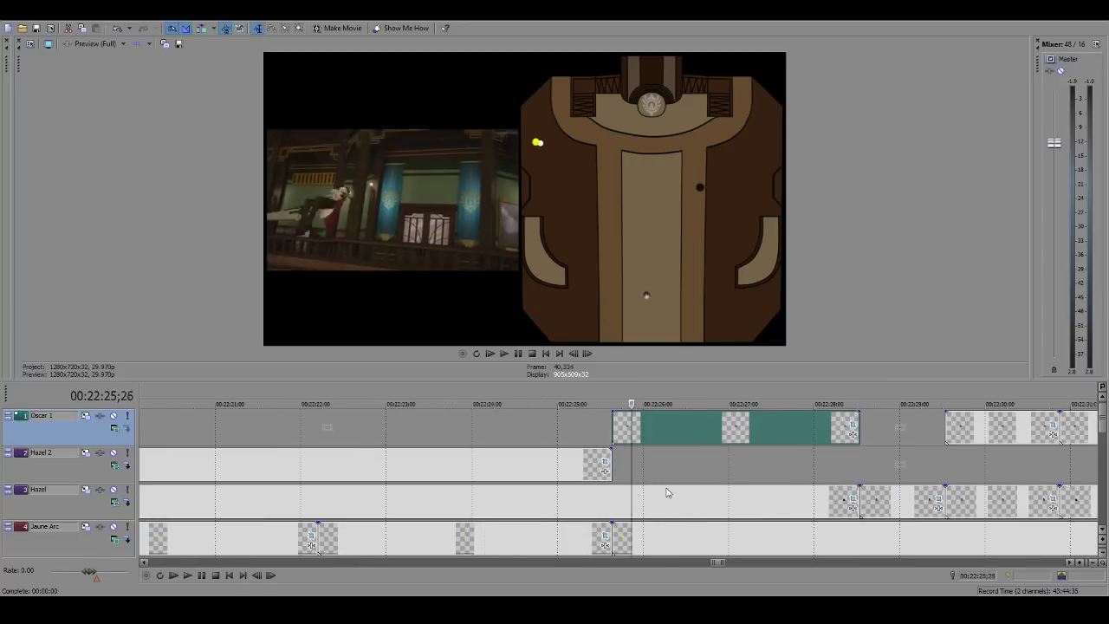
pyautogui.press('Return')
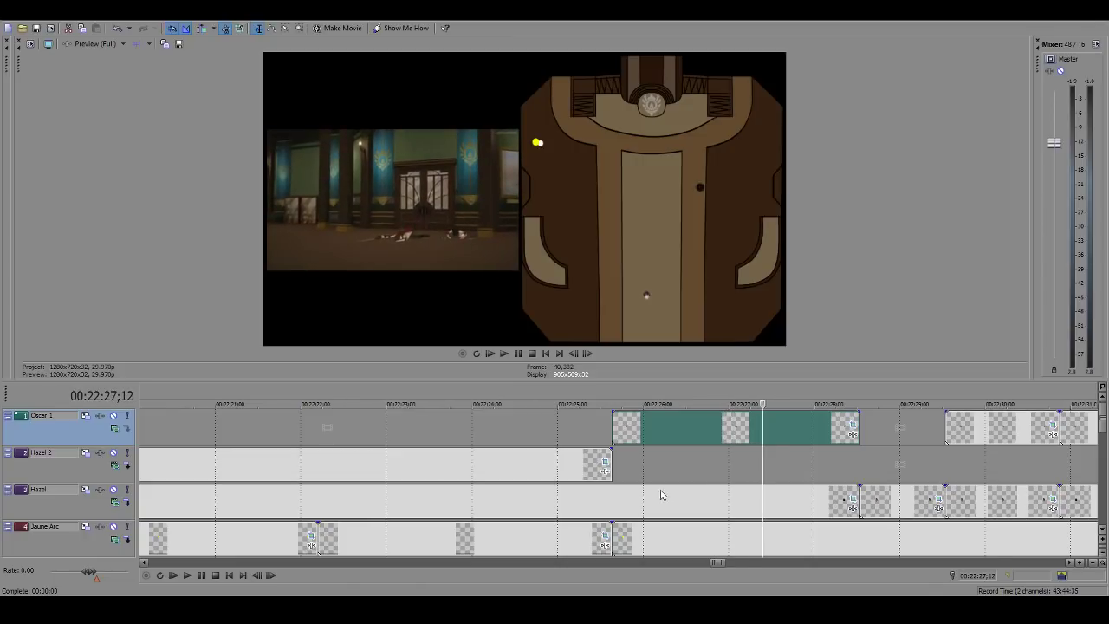
pyautogui.press('Left')
pyautogui.press('Left')
pyautogui.press('Left')
pyautogui.press('Left')
pyautogui.press('Left')
pyautogui.press('Left')
pyautogui.press('Left')
pyautogui.press('Left')
pyautogui.press('Left')
pyautogui.press('Left')
pyautogui.press('Left')
pyautogui.press('Left')
pyautogui.press('Left')
pyautogui.click(614, 428)
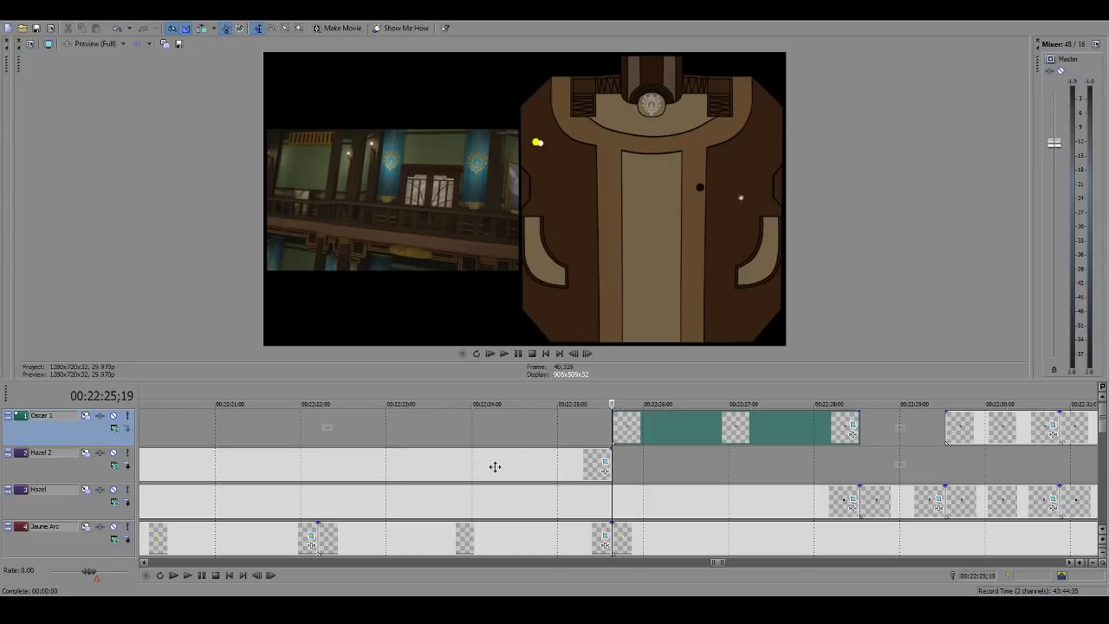
# Step: Play the Oscar 1 clip from its start and place the cursor at 00:22:27;10 in the shot of the doors
pyautogui.press('space')
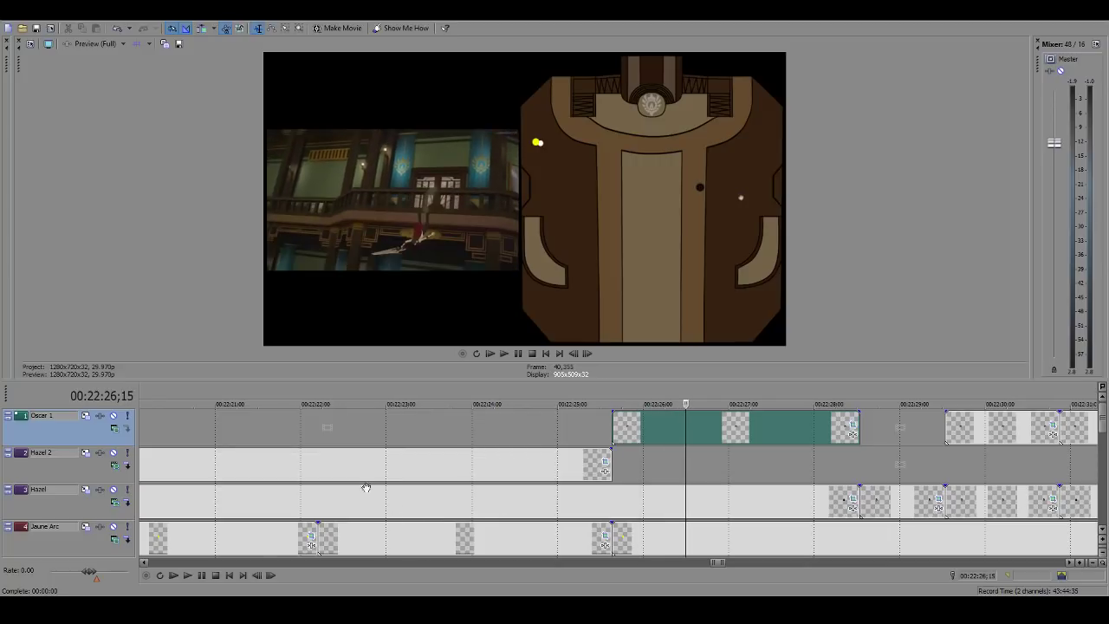
pyautogui.press('space')
pyautogui.press('space')
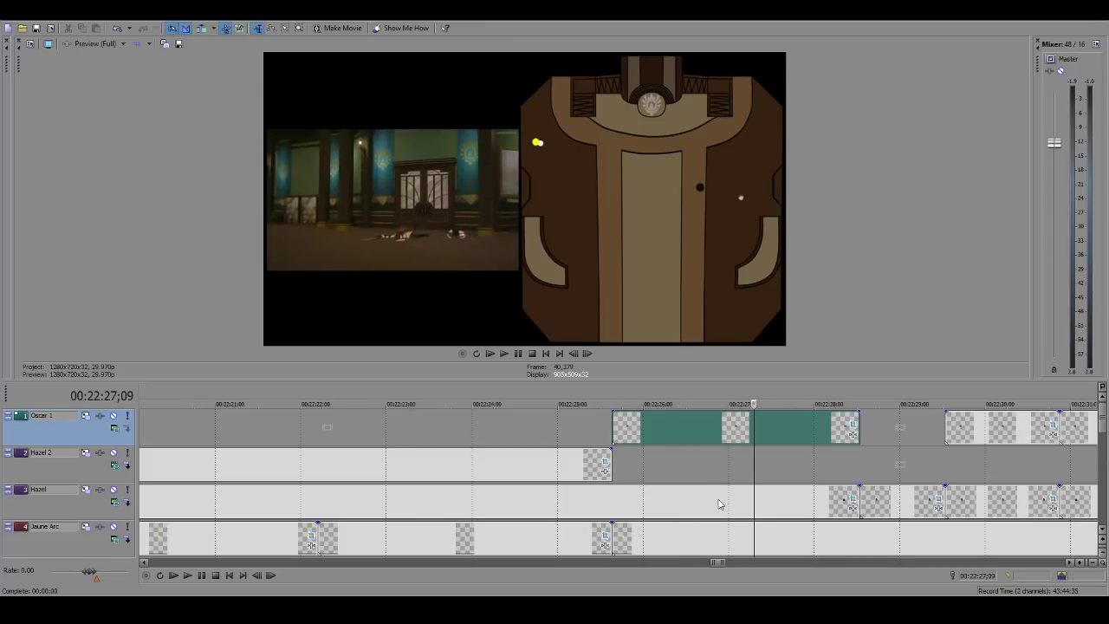
pyautogui.press('Right')
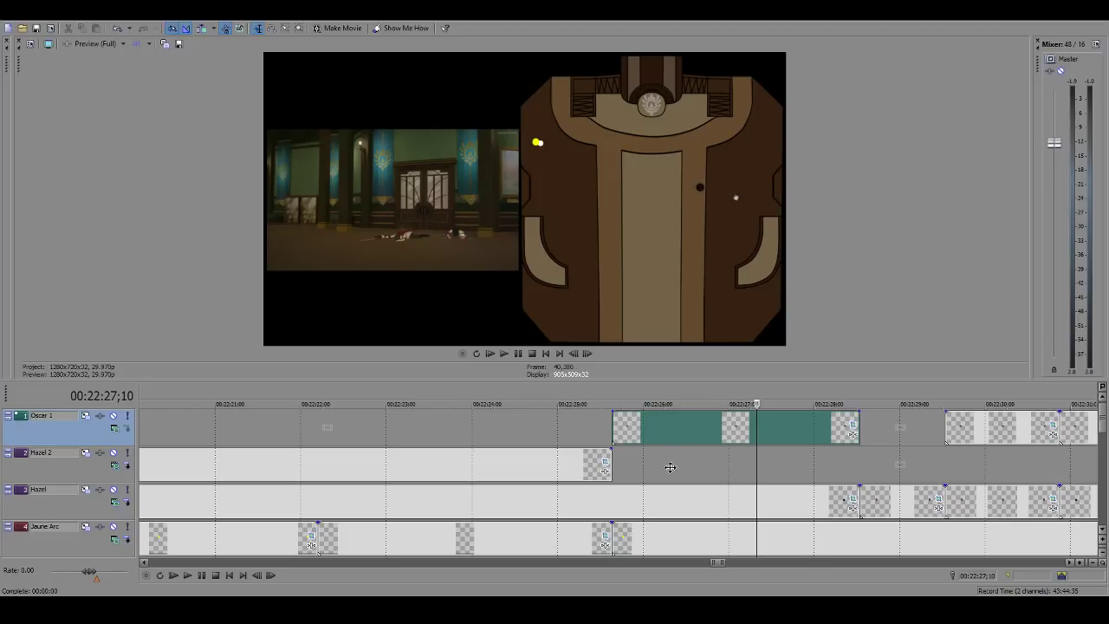
# Step: Step forward through the dark-haired boy's entrance from 00:22:27;10 and back again, comparing it with his marker on the map
pyautogui.press('Right')
pyautogui.press('Right')
pyautogui.press('Right')
pyautogui.press('Right')
pyautogui.press('Right')
pyautogui.press('Right')
pyautogui.press('Right')
pyautogui.press('Right')
pyautogui.press('Right')
pyautogui.press('Right')
pyautogui.press('Right')
pyautogui.press('Right')
pyautogui.press('Right')
pyautogui.press('Right')
pyautogui.press('Right')
pyautogui.press('Right')
pyautogui.press('Right')
pyautogui.press('Right')
pyautogui.press('Right')
pyautogui.press('Right')
pyautogui.press('Left')
pyautogui.press('Left')
pyautogui.press('Left')
pyautogui.press('Left')
pyautogui.press('Left')
pyautogui.press('Left')
pyautogui.press('Left')
pyautogui.press('Left')
pyautogui.press('Left')
pyautogui.press('Left')
pyautogui.press('Left')
pyautogui.press('Left')
pyautogui.press('Left')
pyautogui.press('Left')
pyautogui.press('Left')
pyautogui.press('Left')
pyautogui.press('Left')
pyautogui.press('Left')
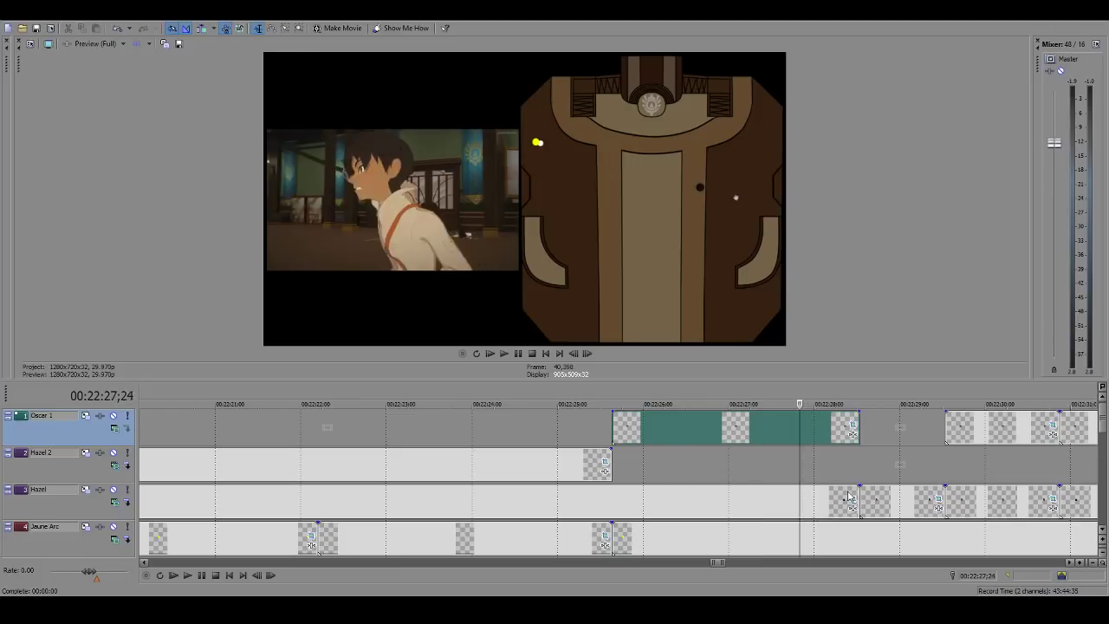
# Step: Step forward through the boy's run to about 00:22:27;26, checking his marker's position on the map
pyautogui.press('Right')
pyautogui.press('Right')
pyautogui.press('Right')
pyautogui.press('Right')
pyautogui.press('Right')
pyautogui.press('Right')
pyautogui.press('Right')
pyautogui.press('Right')
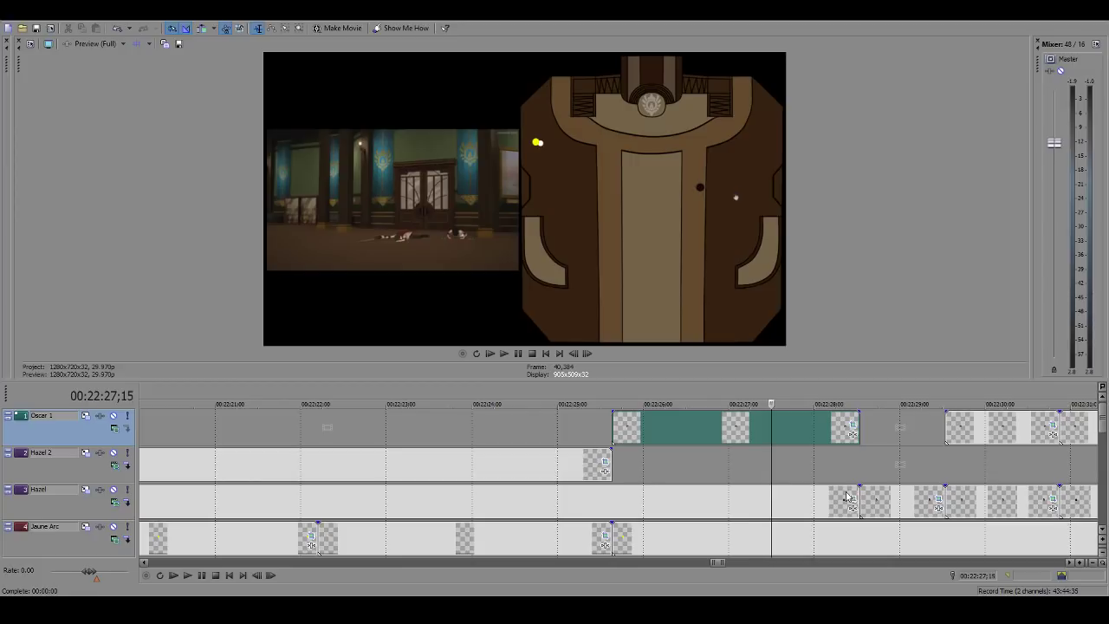
pyautogui.press('Right')
pyautogui.press('Right')
pyautogui.press('Right')
pyautogui.press('Right')
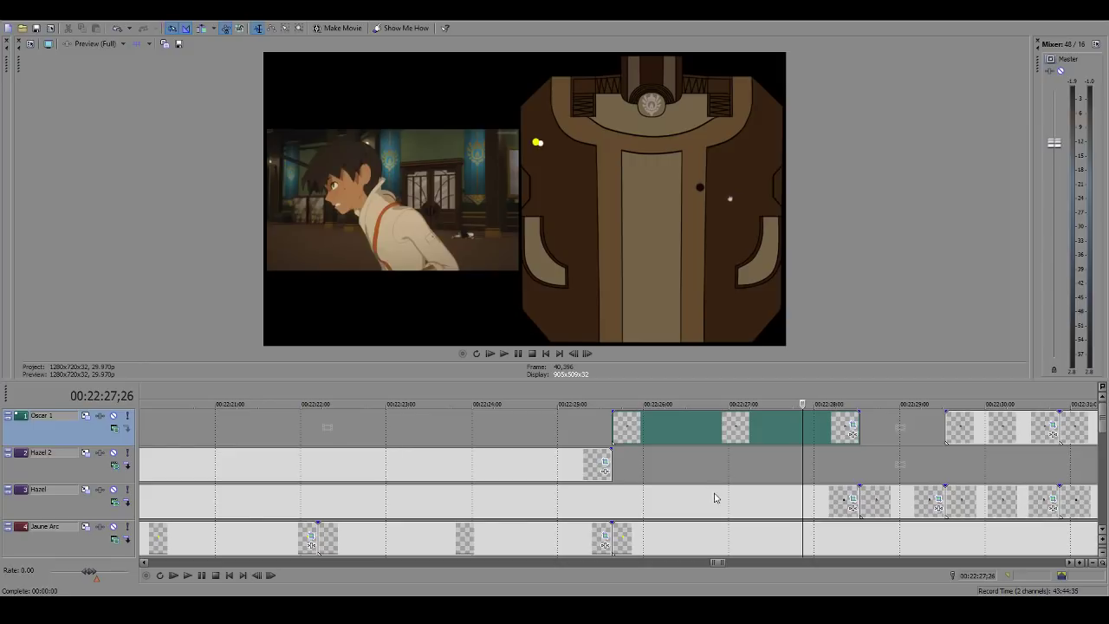
# Step: Step back to 00:22:27;10, before the boy enters the shot of the doors
pyautogui.press('Left')
pyautogui.press('Left')
pyautogui.press('Left')
pyautogui.press('Left')
pyautogui.press('Left')
pyautogui.press('Left')
pyautogui.press('Left')
pyautogui.press('Left')
pyautogui.press('Left')
pyautogui.press('Left')
pyautogui.press('Left')
pyautogui.press('Left')
pyautogui.press('Left')
pyautogui.press('Left')
pyautogui.press('Left')
pyautogui.press('Left')
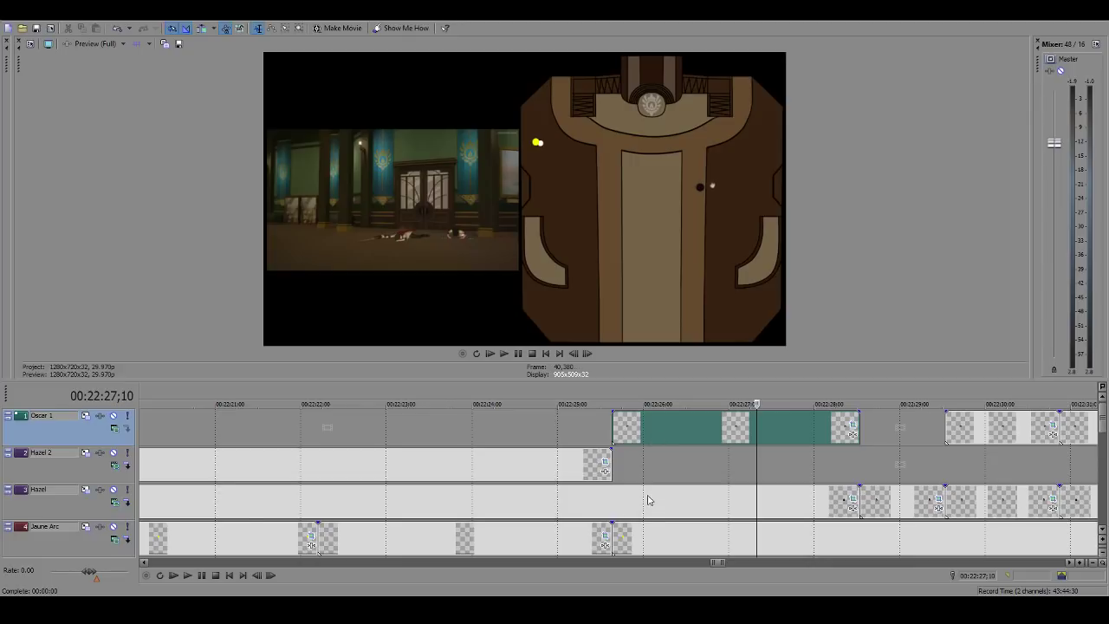
# Step: Replay the boy's entrance from 00:22:27;10 to compare it with the marker's movement on the map
pyautogui.press('space')
pyautogui.press('space')
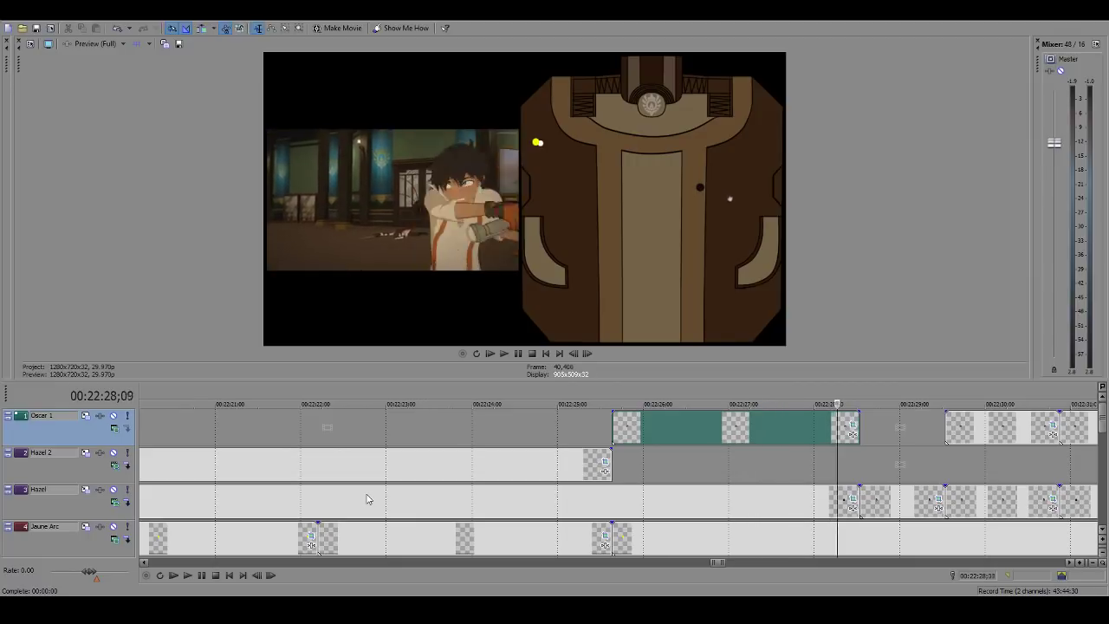
pyautogui.press('space')
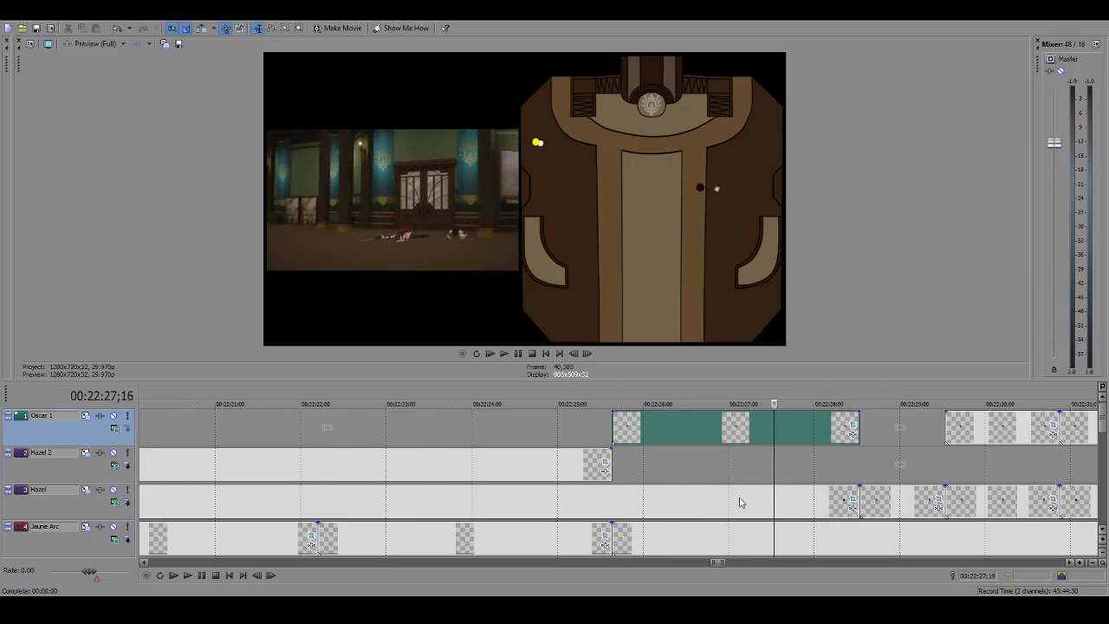
pyautogui.press('Return')
# Step: Step frame by frame through the boy's run to 00:22:28;15, at the end of the Oscar 1 clip
pyautogui.press('Left')
pyautogui.press('Right')
pyautogui.press('Right')
pyautogui.press('Right')
pyautogui.press('Right')
pyautogui.press('Right')
pyautogui.press('Right')
pyautogui.press('Right')
pyautogui.press('Right')
pyautogui.press('Right')
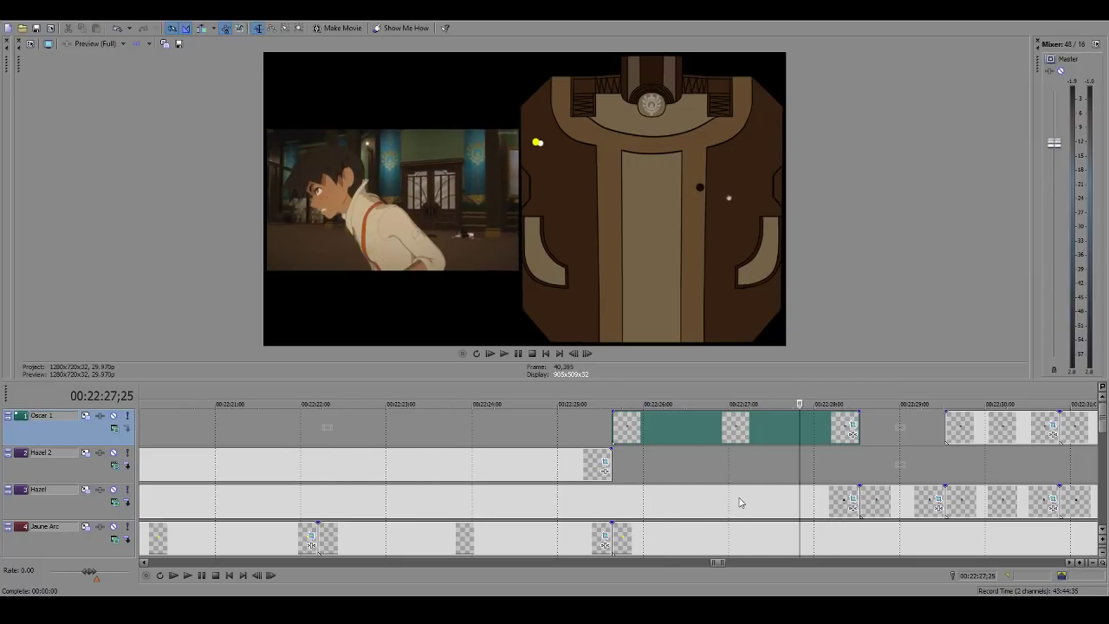
pyautogui.press('Right')
pyautogui.press('Right')
pyautogui.press('Right')
pyautogui.press('Right')
pyautogui.press('Right')
pyautogui.press('Right')
pyautogui.press('Right')
pyautogui.press('Right')
pyautogui.press('Right')
pyautogui.press('Right')
pyautogui.press('Right')
pyautogui.press('Right')
pyautogui.press('Right')
pyautogui.press('Right')
pyautogui.press('Right')
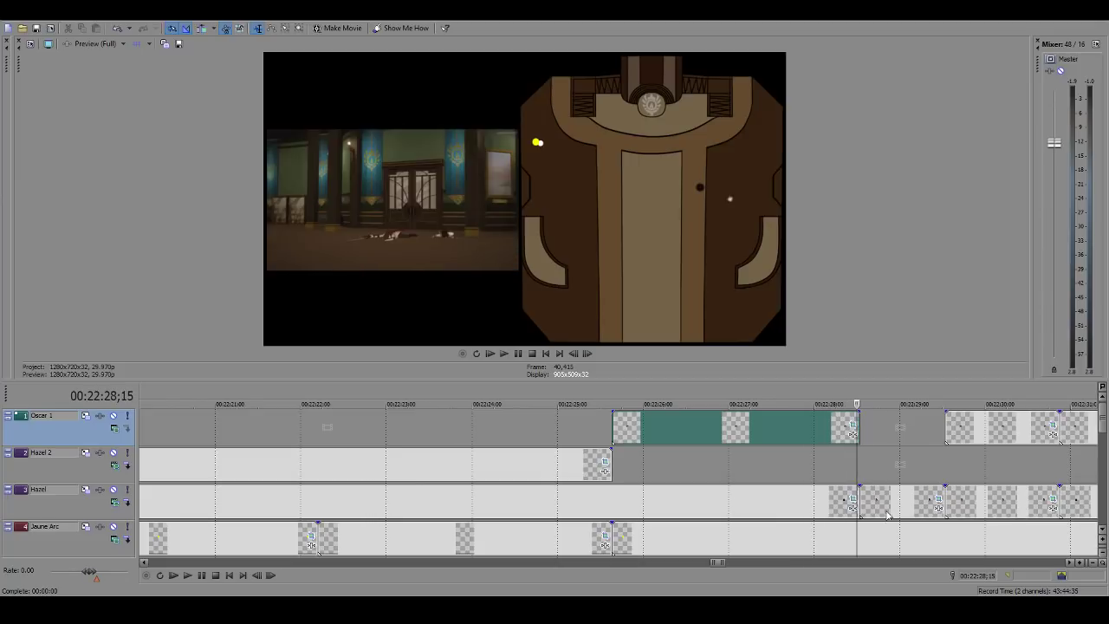
# Step: Step back from 00:22:28;15 through the boy's run to before he crosses the shot, checking Oscar's marker on the map
pyautogui.press('Left')
pyautogui.press('Left')
pyautogui.press('Left')
pyautogui.press('Left')
pyautogui.press('Left')
pyautogui.press('Left')
pyautogui.press('Left')
pyautogui.press('Left')
pyautogui.press('Left')
pyautogui.press('Right')
pyautogui.press('Right')
pyautogui.press('Right')
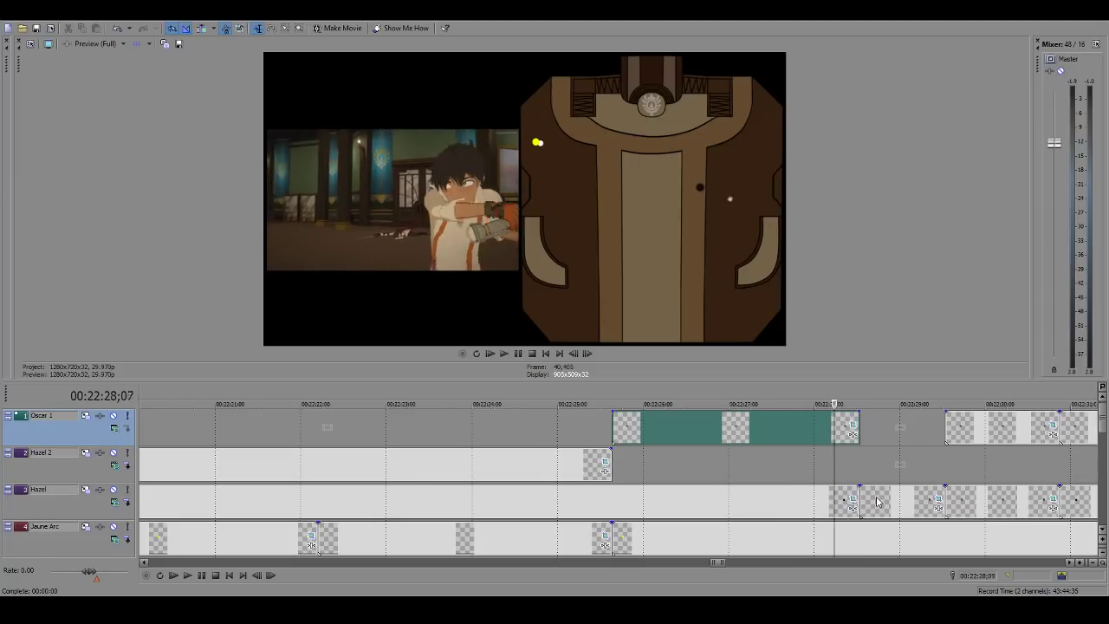
pyautogui.press('Left')
pyautogui.press('Left')
pyautogui.press('Left')
pyautogui.press('Left')
pyautogui.press('Left')
pyautogui.press('Left')
pyautogui.press('Left')
pyautogui.press('Left')
pyautogui.press('Left')
pyautogui.press('Left')
pyautogui.press('Left')
pyautogui.press('Left')
pyautogui.press('Left')
pyautogui.press('Left')
pyautogui.press('Left')
pyautogui.press('Left')
# Step: Step forward through the boy's run to 00:22:28;04, comparing his position with his map marker
pyautogui.press('Right')
pyautogui.press('Right')
pyautogui.press('Right')
pyautogui.press('Right')
pyautogui.press('Right')
pyautogui.press('Right')
pyautogui.press('Right')
pyautogui.press('Right')
pyautogui.press('Right')
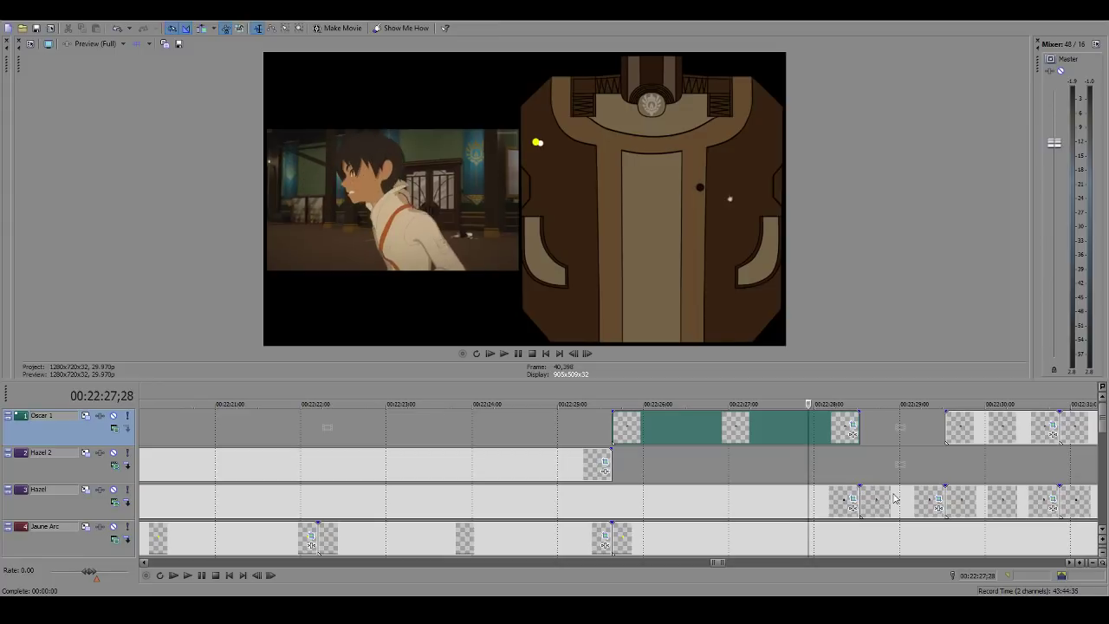
pyautogui.press('Right')
pyautogui.press('Right')
pyautogui.press('Right')
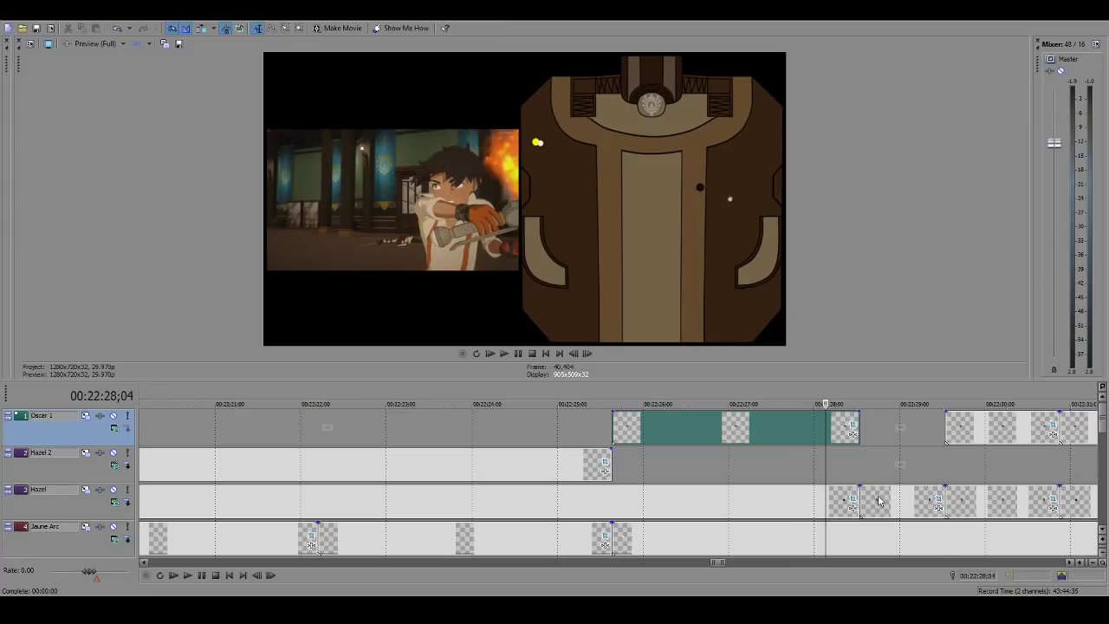
# Step: Step to 00:22:28;15 at the end of the Oscar 1 clip and place Oscar's marker slightly lower on the map
pyautogui.press('Right')
pyautogui.press('Right')
pyautogui.press('Right')
pyautogui.press('Right')
pyautogui.press('Right')
pyautogui.press('Right')
pyautogui.press('Right')
pyautogui.press('Right')
pyautogui.press('Right')
pyautogui.press('Right')
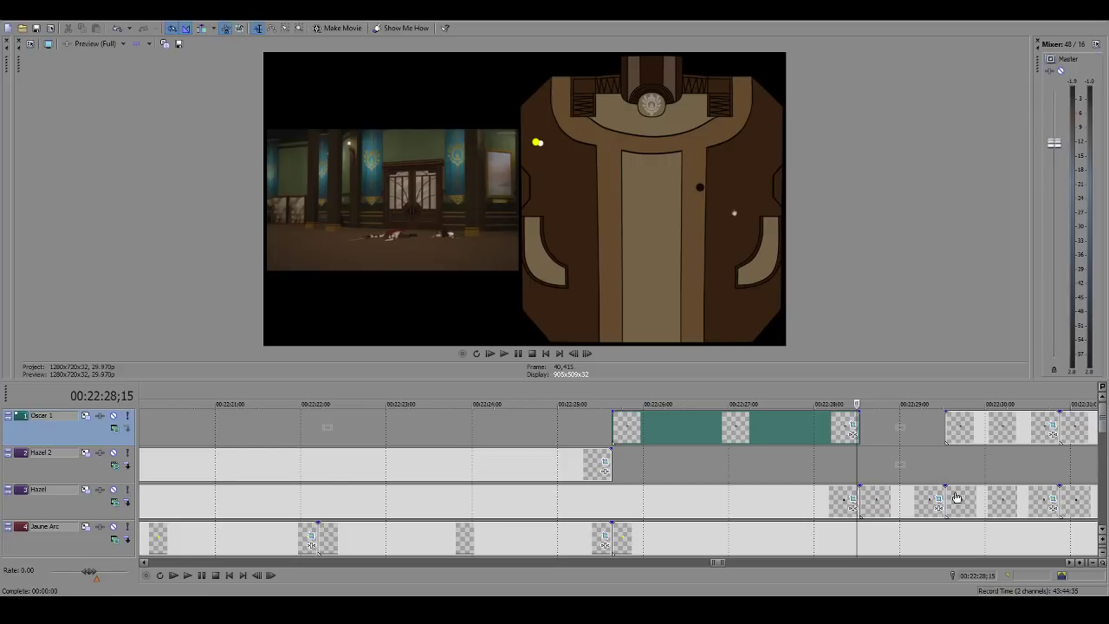
# Step: Play from 00:22:27;19 into the next shot and step back to its first frame at 00:22:28;16
pyautogui.click(782, 466)
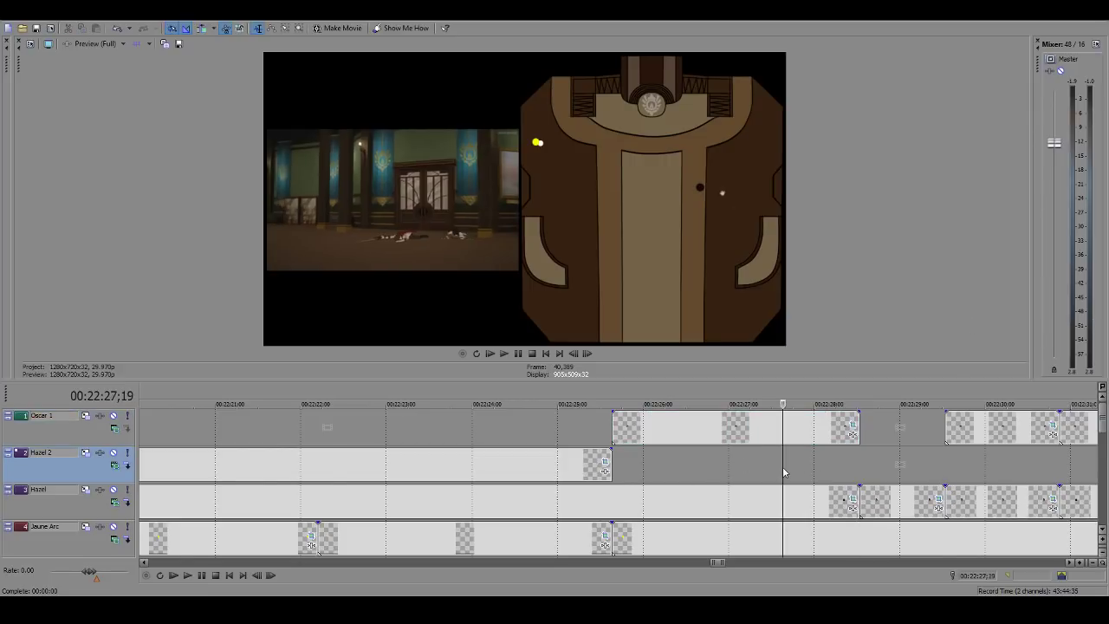
pyautogui.press('space')
pyautogui.click(724, 513)
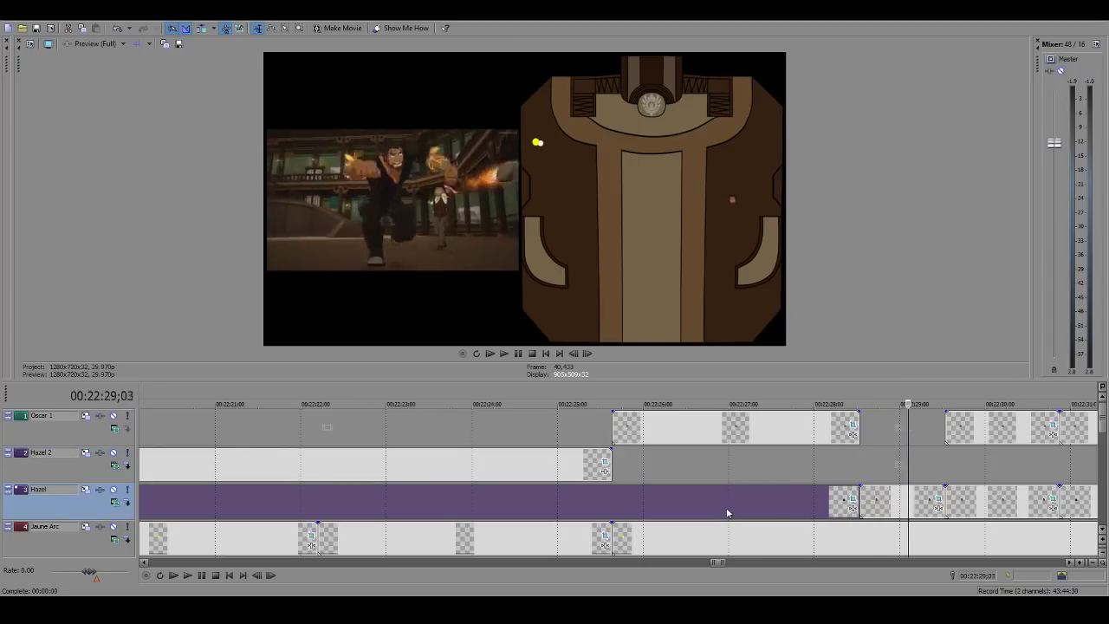
pyautogui.press('Left')
pyautogui.press('Left')
pyautogui.press('Left')
pyautogui.press('Left')
pyautogui.press('Left')
pyautogui.press('Left')
pyautogui.press('Left')
pyautogui.press('Left')
pyautogui.press('Left')
pyautogui.press('Left')
pyautogui.press('Left')
pyautogui.press('Left')
pyautogui.press('Left')
pyautogui.press('Left')
pyautogui.press('Left')
pyautogui.press('Left')
pyautogui.press('Left')
pyautogui.press('Left')
pyautogui.press('Left')
pyautogui.press('Left')
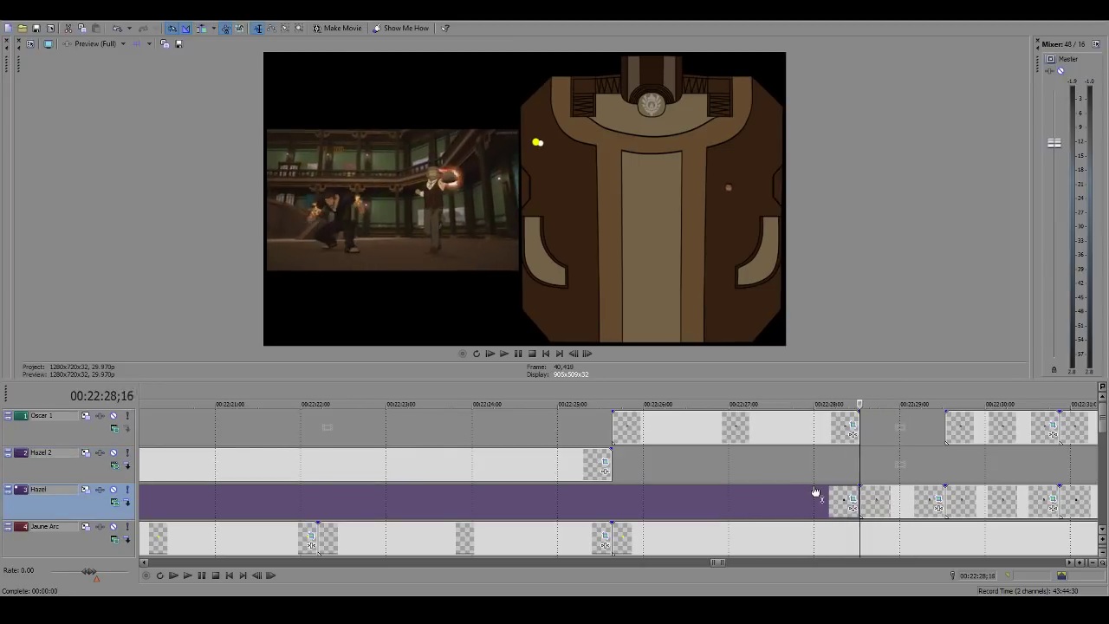
# Step: Examine the frames on both sides of the cut, stopping at 00:22:28;16 right after the Oscar 1 clip
pyautogui.press('Right')
pyautogui.press('Right')
pyautogui.press('Right')
pyautogui.press('Right')
pyautogui.press('Right')
pyautogui.press('Right')
pyautogui.press('Right')
pyautogui.press('Right')
pyautogui.press('Right')
pyautogui.press('Right')
pyautogui.press('Left')
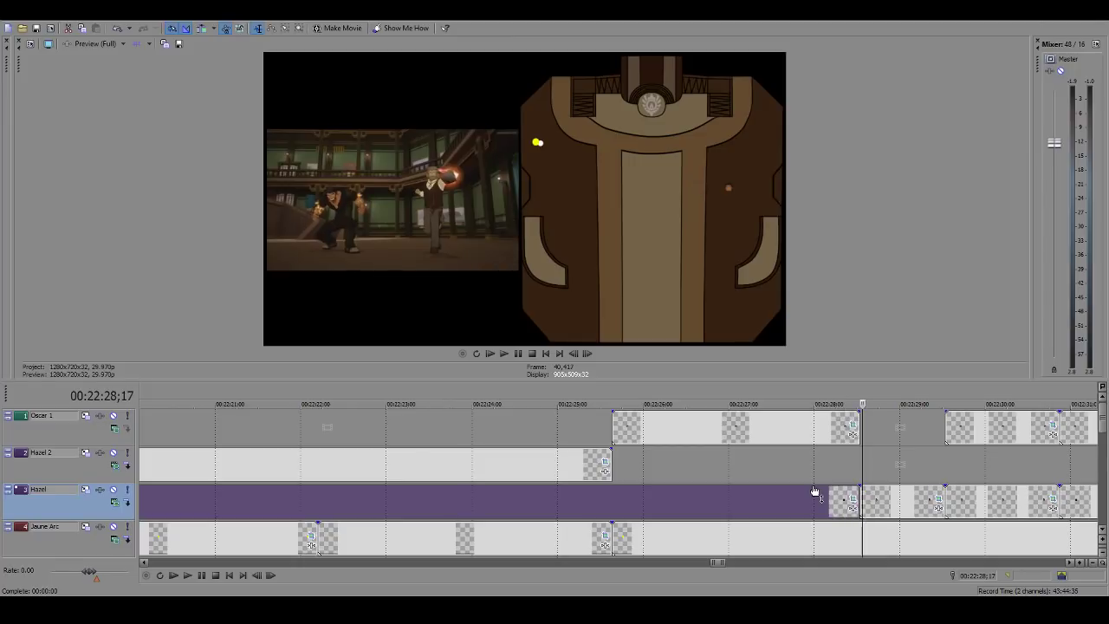
pyautogui.press('Left')
pyautogui.press('Left')
pyautogui.press('Right')
pyautogui.press('Left')
pyautogui.press('Right')
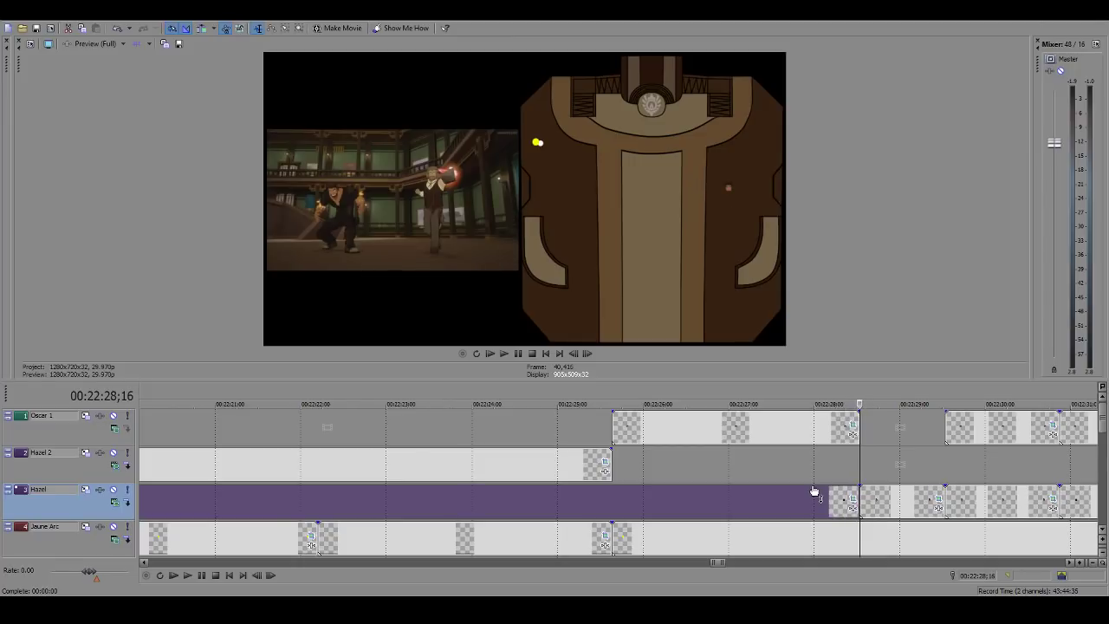
# Step: Copy the long Hazel 2 clip and paste it on the same track at 00:22:28;16
pyautogui.scroll(-2, 919, 456)
pyautogui.click(312, 463)
pyautogui.scroll(-2, 312, 463)
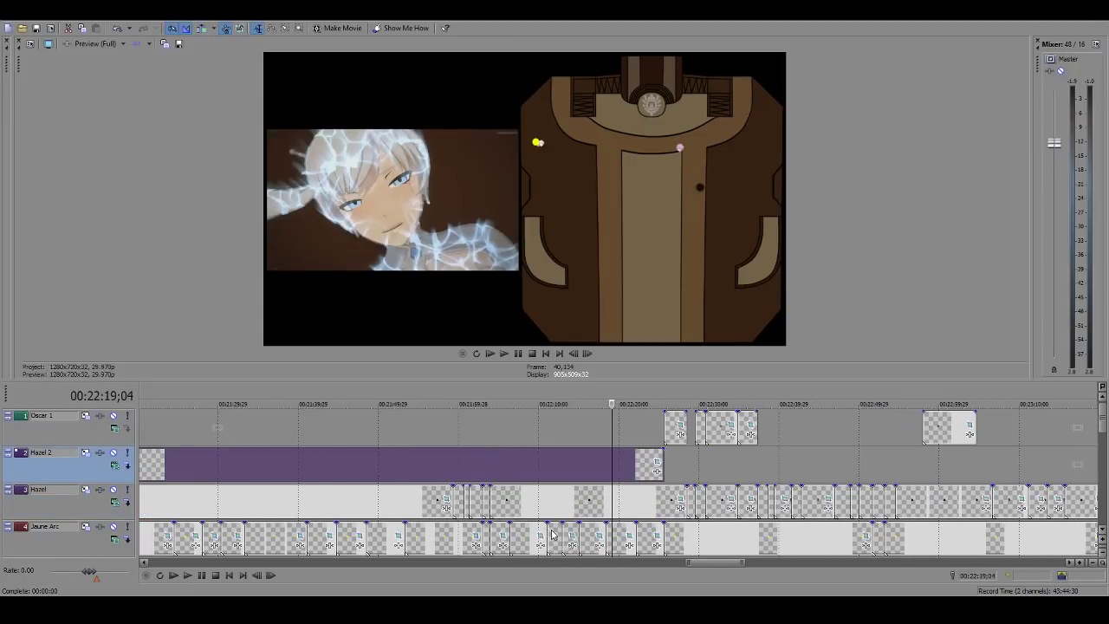
pyautogui.scroll(-2, 756, 511)
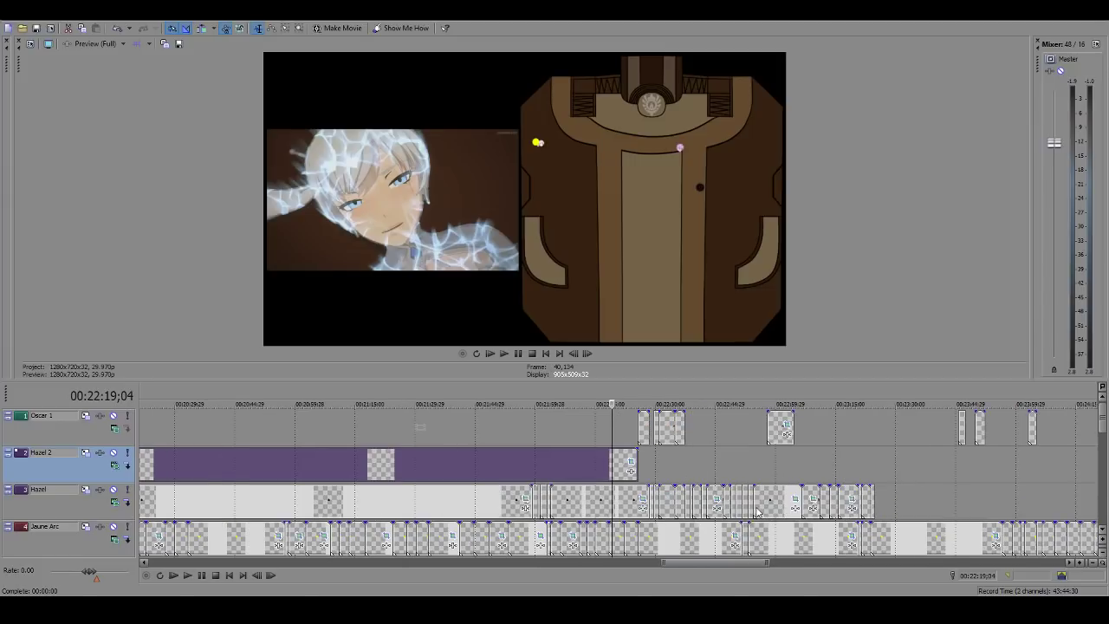
pyautogui.click(650, 468)
pyautogui.scroll(-4, 769, 477)
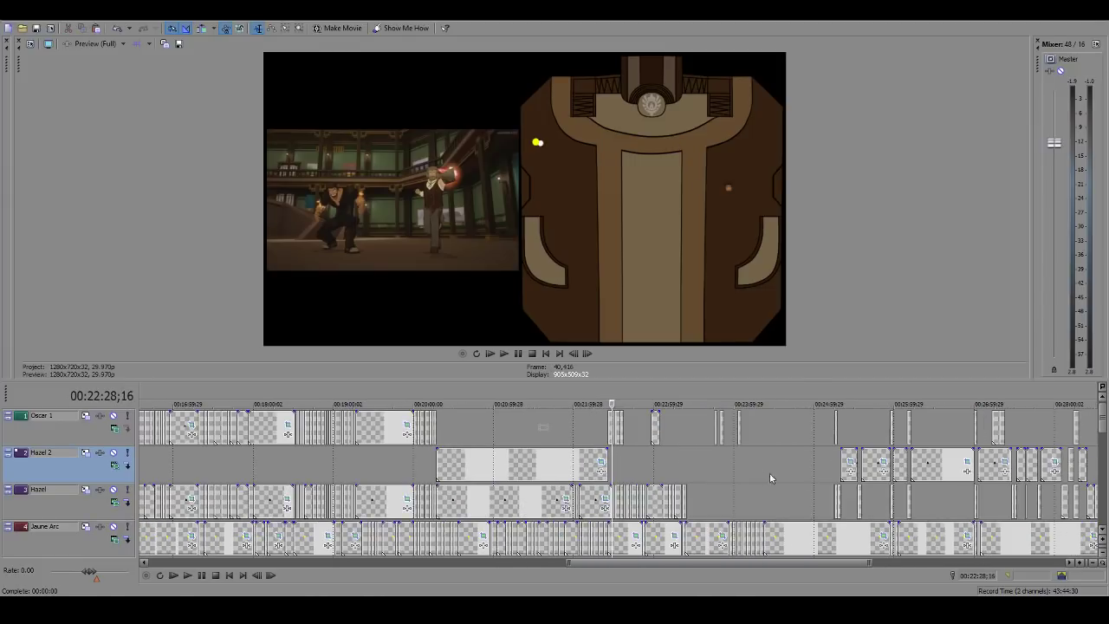
pyautogui.hotkey('ctrl', 'v')
# Step: Shorten the pasted Hazel 2 clip so it ends at 00:22:29;16, where the next Oscar 1 clip begins
pyautogui.moveTo(782, 465); pyautogui.dragTo(615, 462)
pyautogui.click(607, 466)
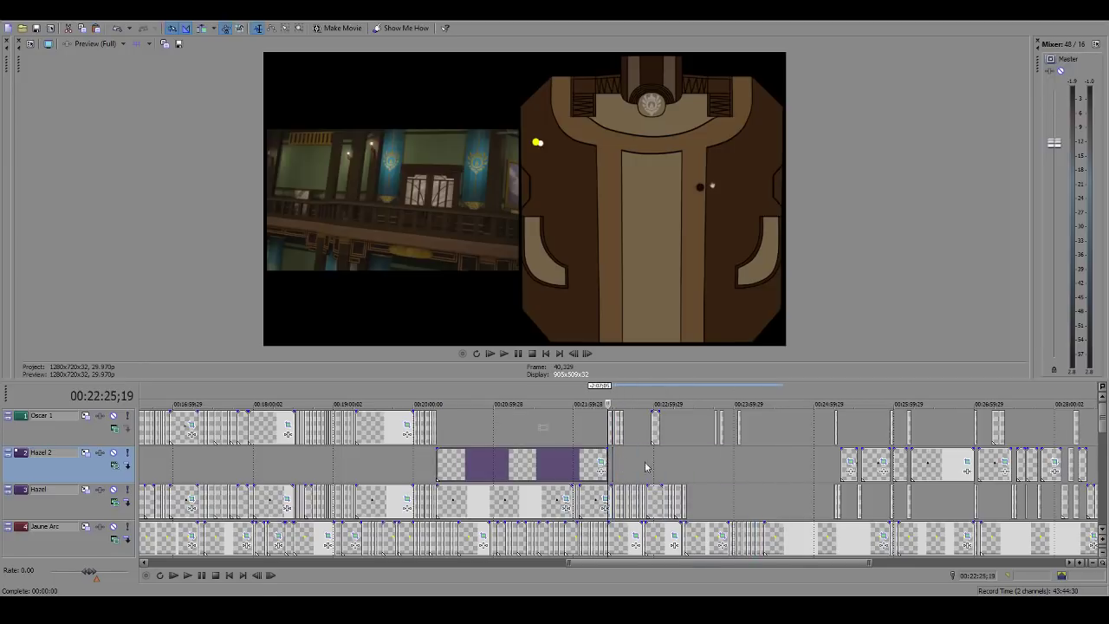
pyautogui.scroll(6, 663, 469)
pyautogui.click(743, 467)
pyautogui.scroll(3, 758, 476)
pyautogui.press('Left')
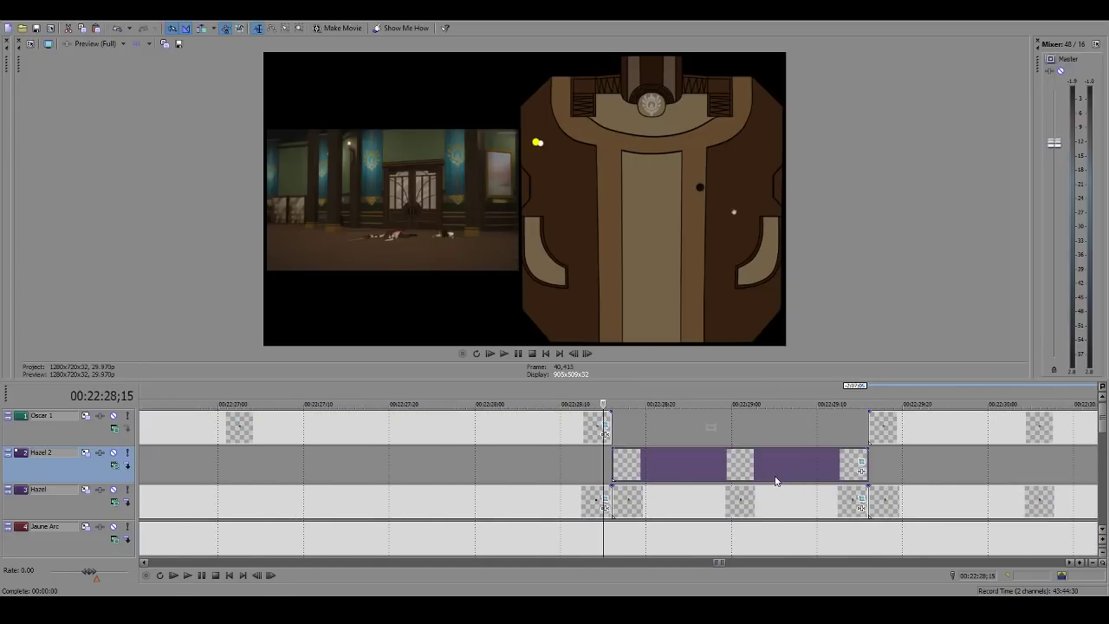
# Step: Flip between 00:22:28;15 and 00:22:28;16 to compare the characters and map markers across the cut
pyautogui.press('Right')
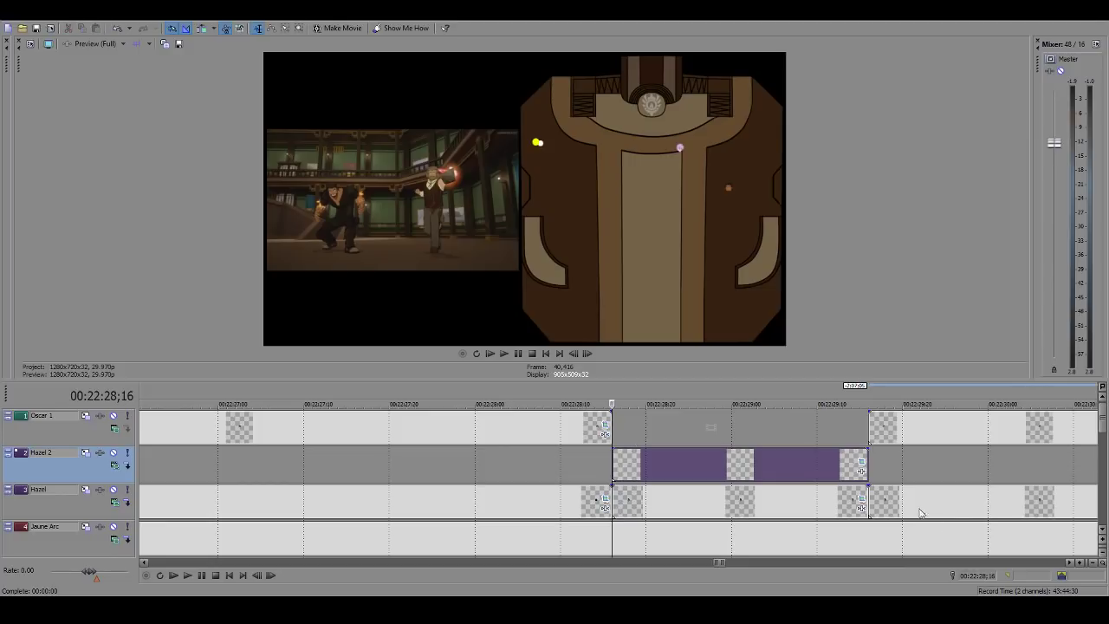
pyautogui.press('Left')
pyautogui.press('Left')
pyautogui.press('Left')
pyautogui.press('Left')
pyautogui.press('Right')
pyautogui.press('Right')
pyautogui.press('Right')
pyautogui.press('Right')
pyautogui.press('Left')
pyautogui.press('Right')
pyautogui.press('Left')
pyautogui.press('Right')
pyautogui.press('Left')
pyautogui.press('Right')
pyautogui.press('Left')
pyautogui.press('Right')
pyautogui.press('Left')
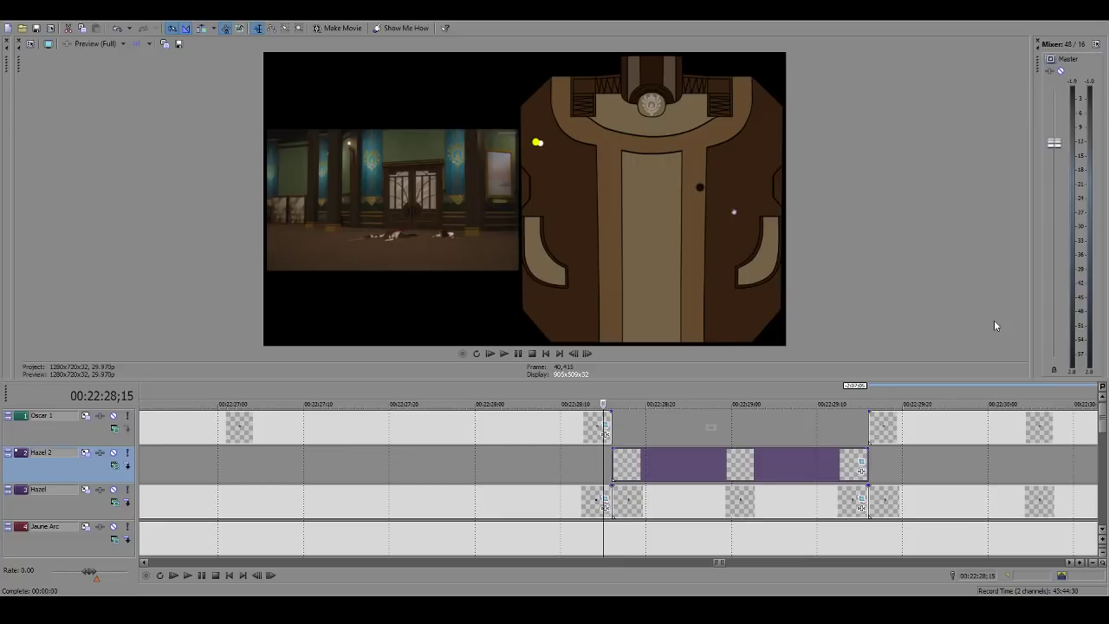
pyautogui.press('Right')
# Step: Play the shot from 00:22:28;16 and step back to the next cut at 00:22:29;16
pyautogui.press('space')
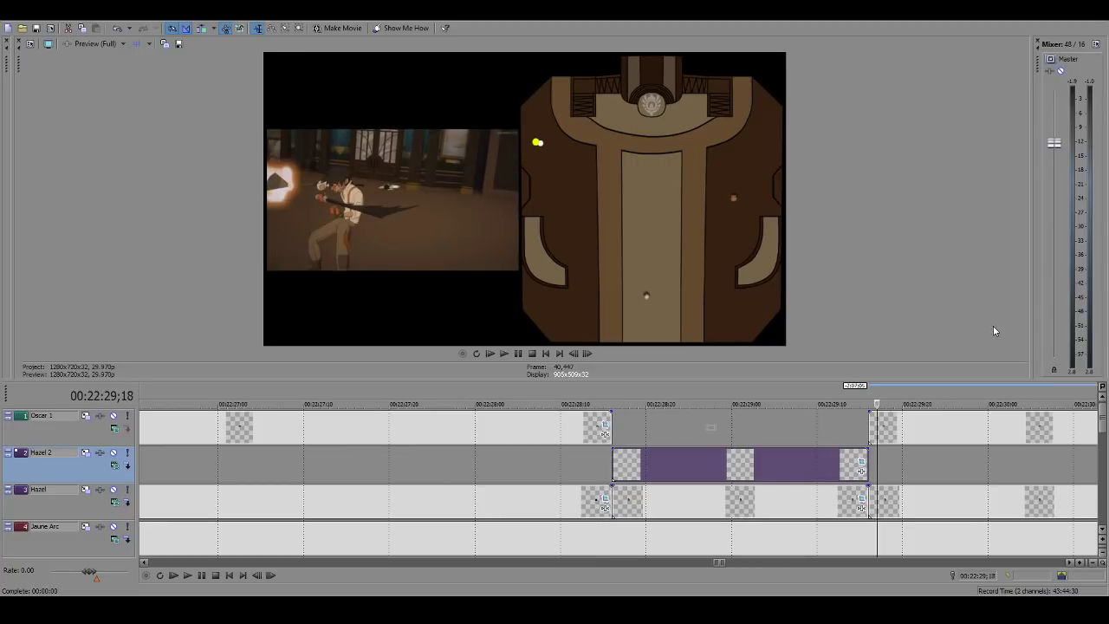
pyautogui.press('Left')
pyautogui.press('Left')
pyautogui.press('Left')
pyautogui.press('Right')
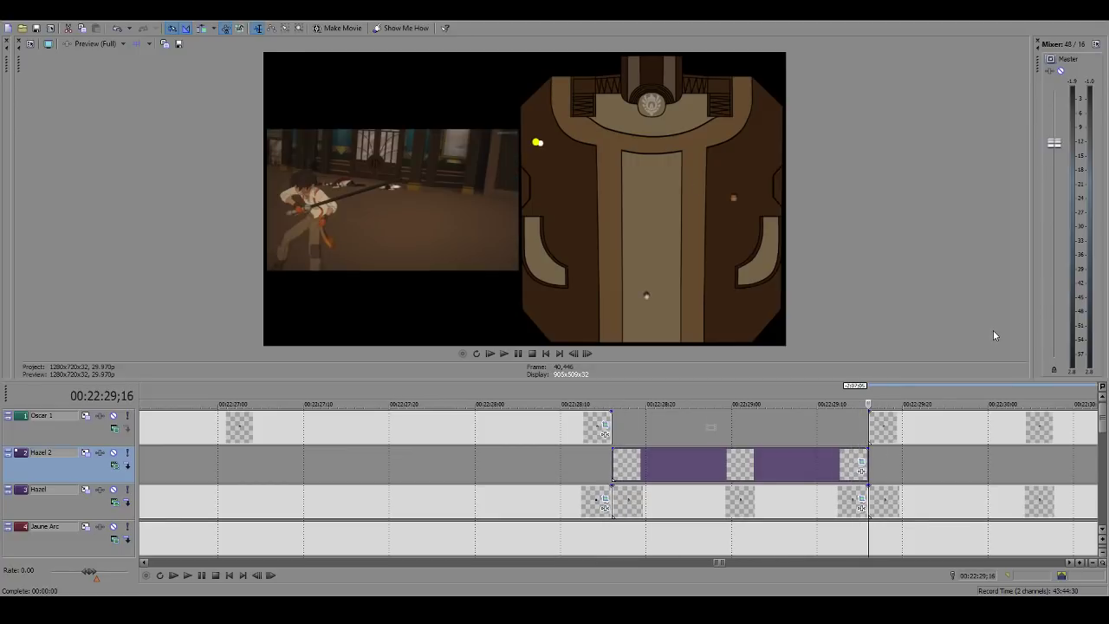
# Step: Select the Oscar 1 clip starting at 00:22:29;16 and move its marker to just below Hazel's on the map
pyautogui.press('Right')
pyautogui.press('Left')
pyautogui.press('Right')
pyautogui.click(873, 433)
pyautogui.scroll(-3, 706, 437)
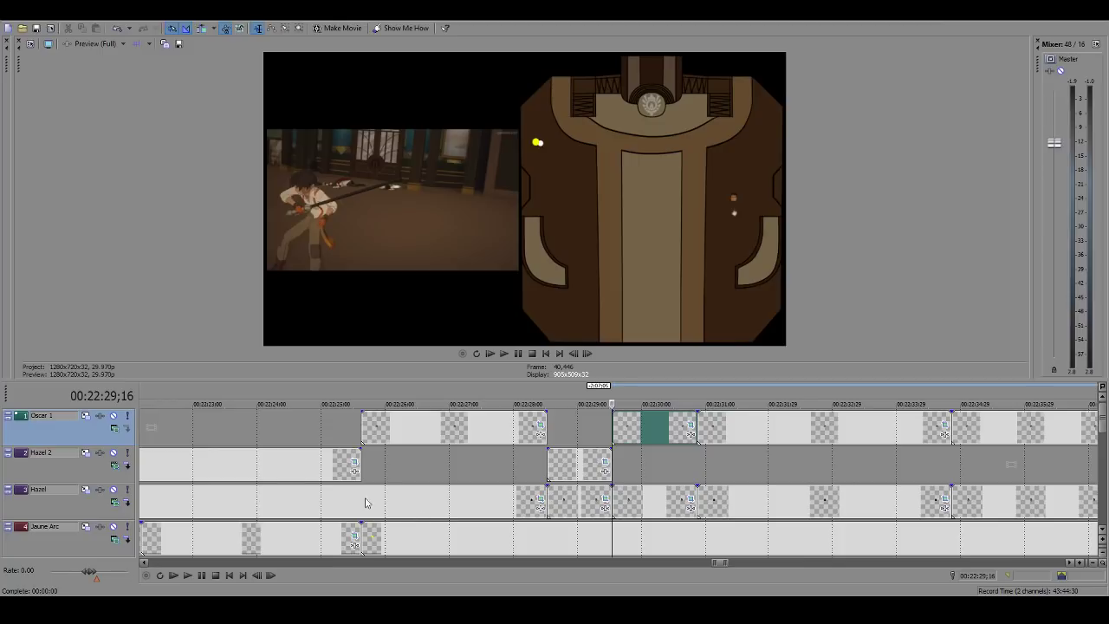
# Step: Review the footage around 00:22:29;16 and move Oscar's and Hazel's markers slightly up the map
pyautogui.press('space')
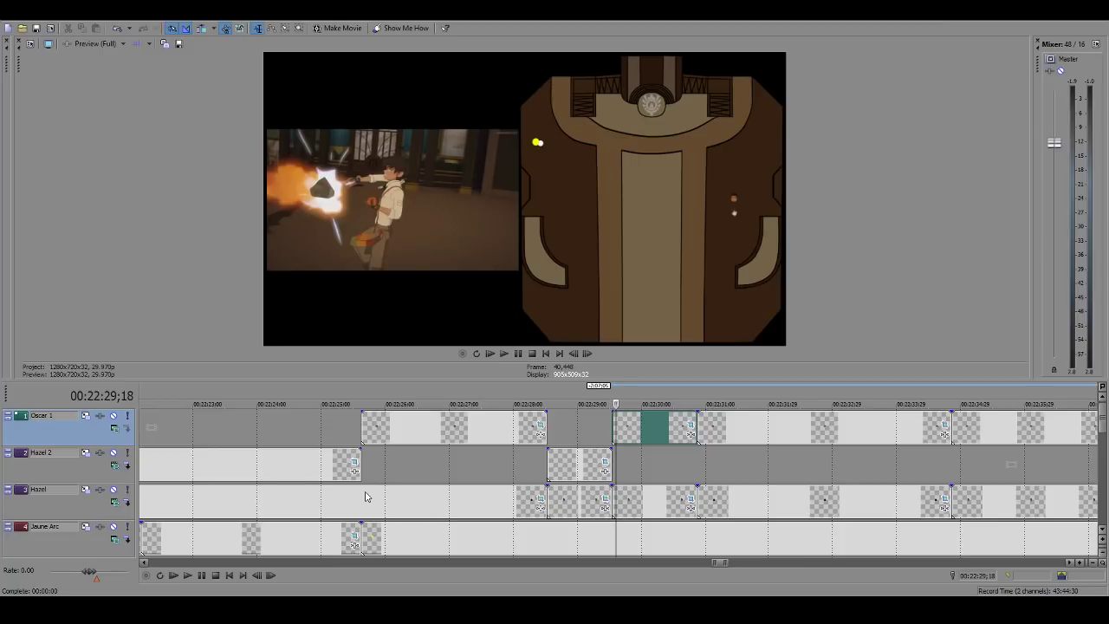
pyautogui.press('Left')
pyautogui.press('Left')
pyautogui.press('Left')
pyautogui.press('Left')
pyautogui.press('Left')
pyautogui.press('Left')
pyautogui.press('Left')
pyautogui.press('Left')
pyautogui.press('Left')
pyautogui.press('Left')
pyautogui.press('Left')
pyautogui.press('Left')
pyautogui.press('Left')
pyautogui.press('Left')
pyautogui.press('Left')
pyautogui.press('Left')
pyautogui.press('Left')
pyautogui.press('Left')
pyautogui.press('Left')
pyautogui.press('Left')
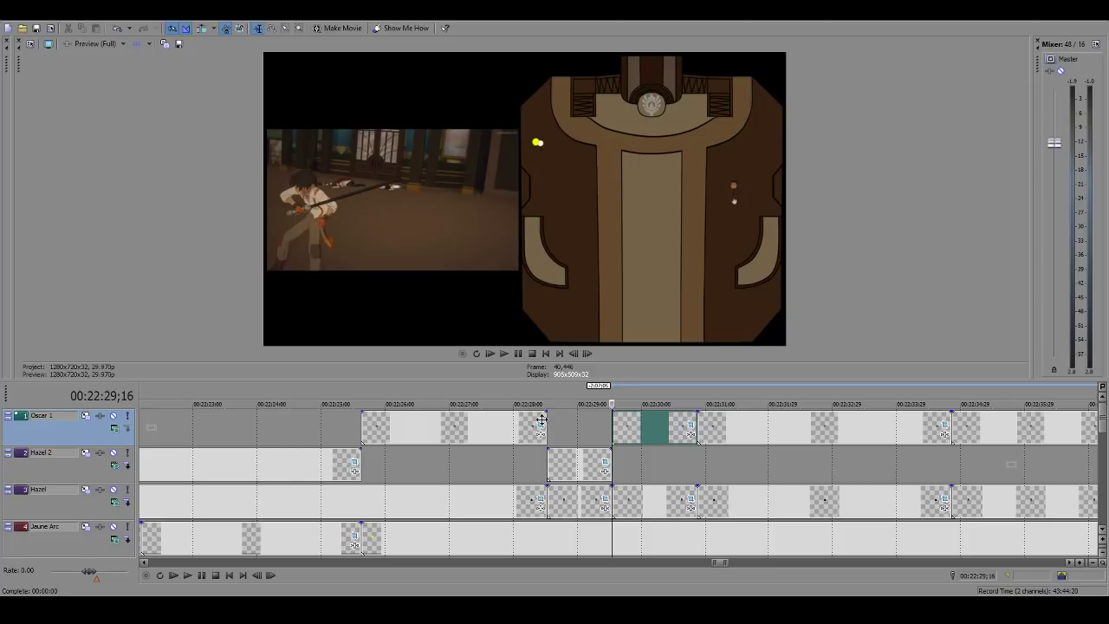
# Step: Play the shot from 00:22:29;16 to check both markers' movement against the fight footage
pyautogui.press('space')
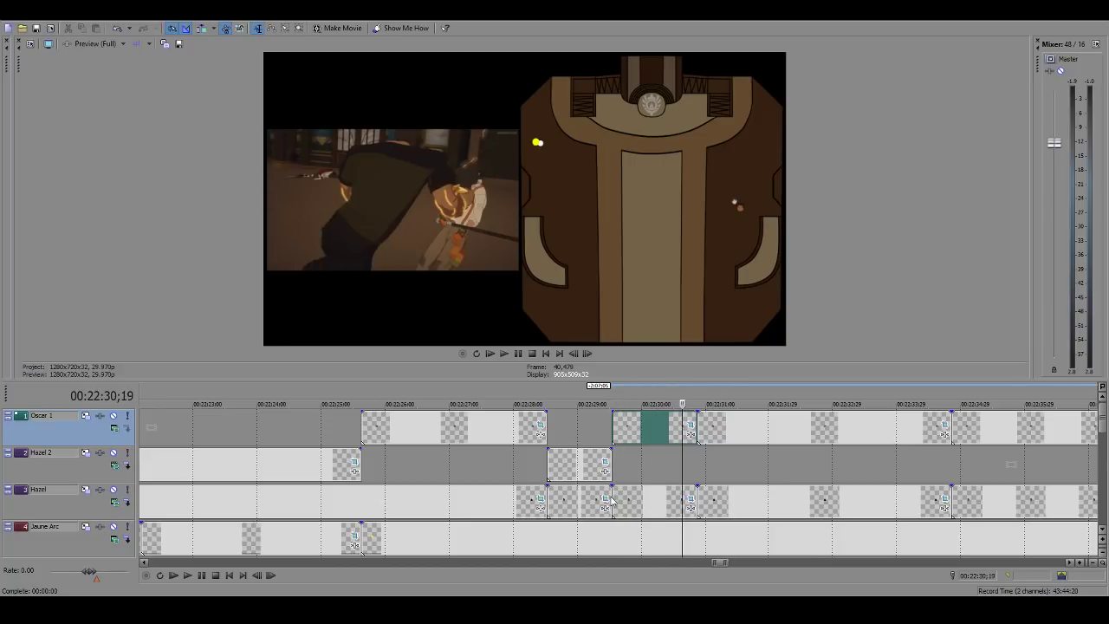
pyautogui.press('space')
pyautogui.press('space')
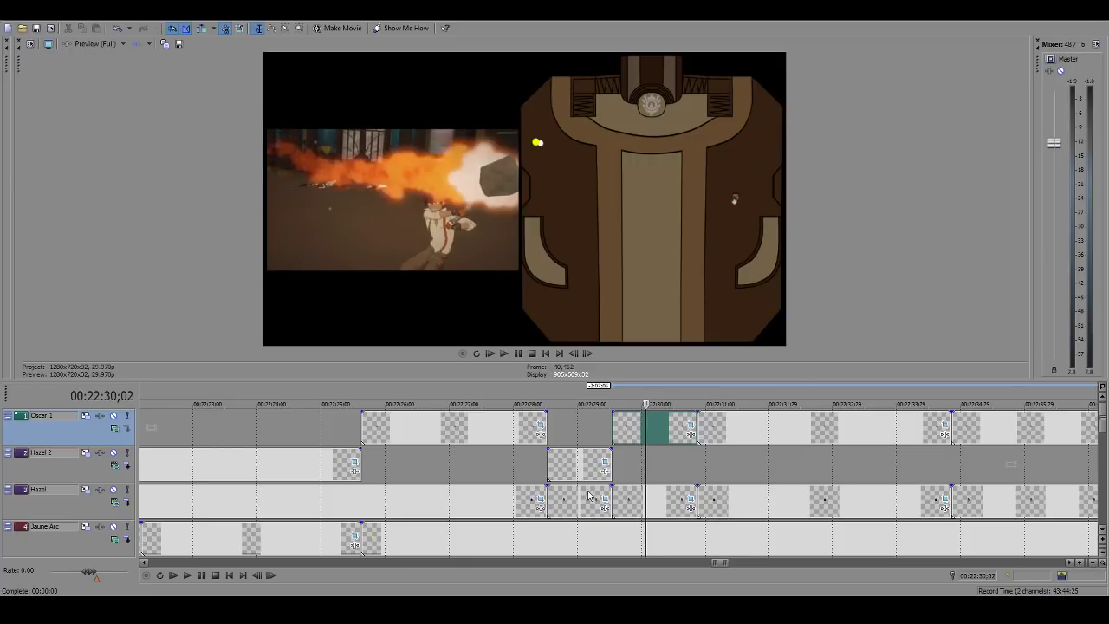
# Step: Place Hazel's marker just above Oscar's at 00:22:30;08 and replay his charge toward the boy
pyautogui.press('Return')
pyautogui.press('Left')
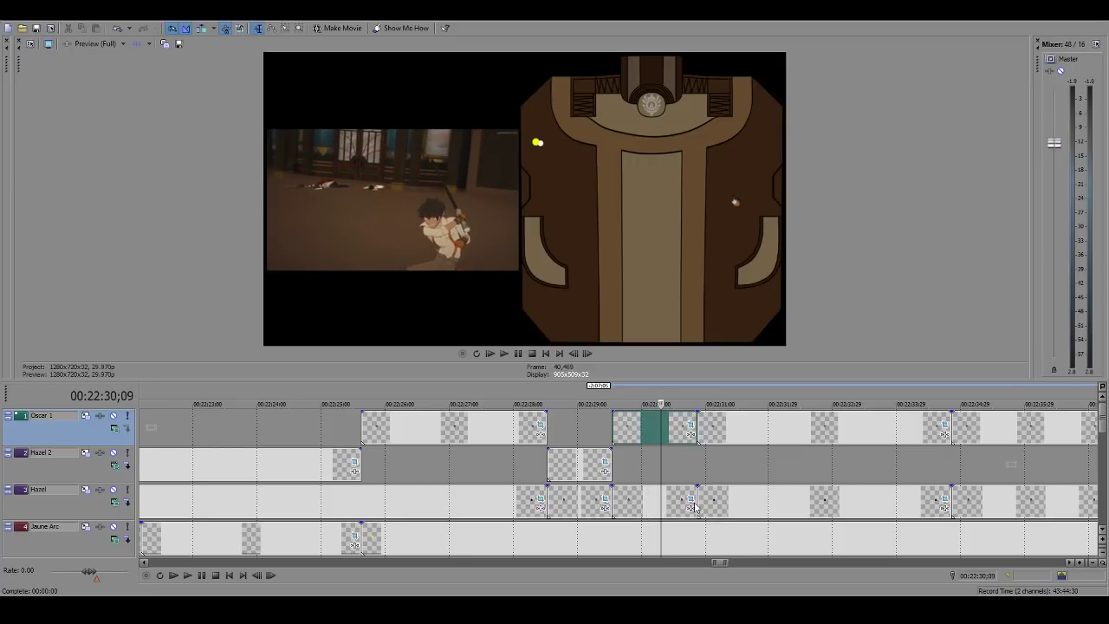
pyautogui.press('Left')
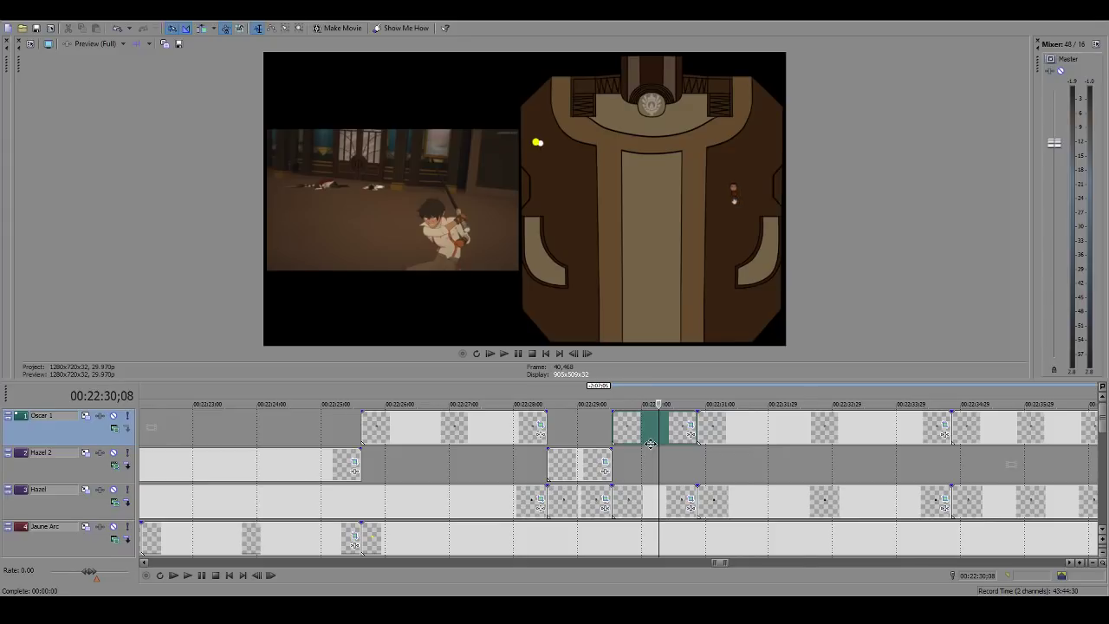
pyautogui.press('space')
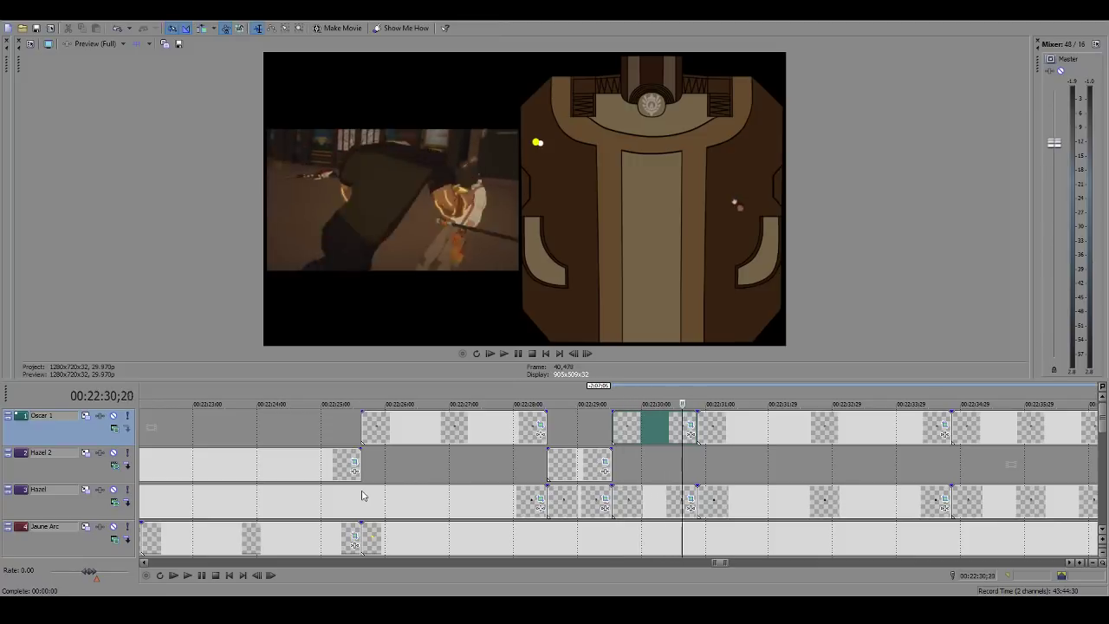
# Step: Play and step through the charge from 00:22:30;04 to 00:22:30;20, comparing both markers' movement with the fight footage
pyautogui.press('space')
pyautogui.press('space')
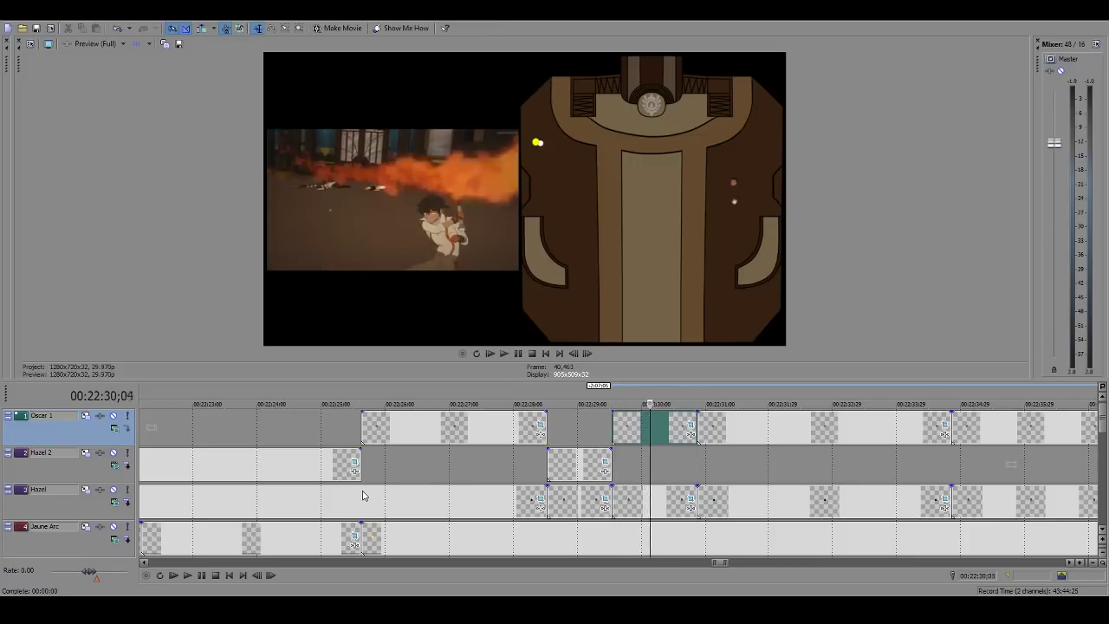
pyautogui.press('Left')
pyautogui.press('Left')
pyautogui.press('Left')
pyautogui.press('Left')
pyautogui.press('Left')
pyautogui.press('Left')
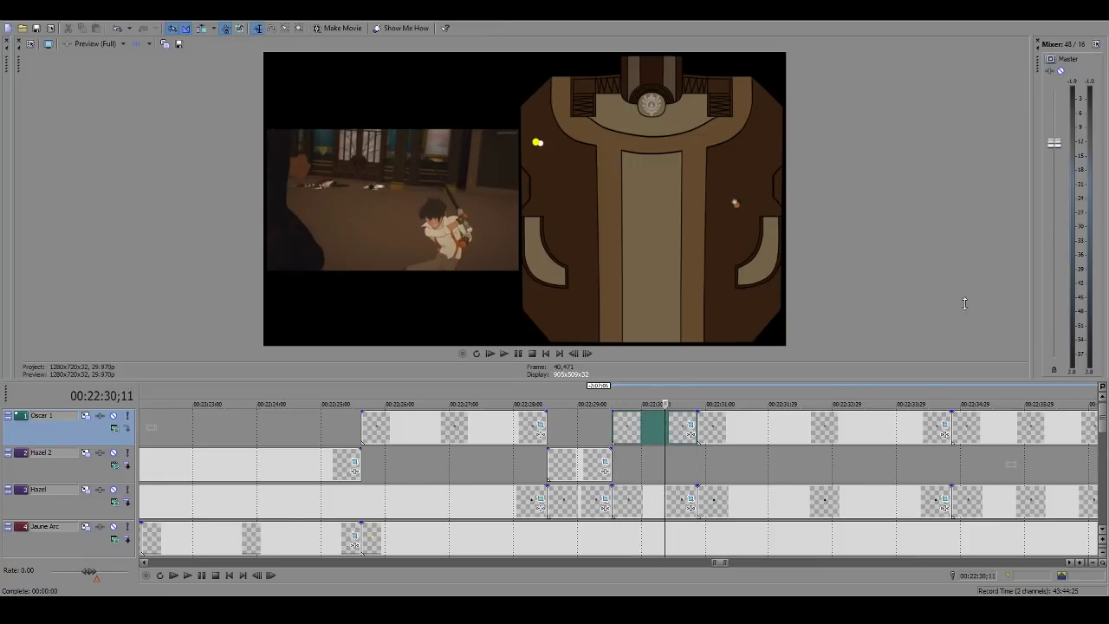
pyautogui.press('Right')
pyautogui.press('Right')
pyautogui.press('Right')
pyautogui.press('Left')
pyautogui.press('Left')
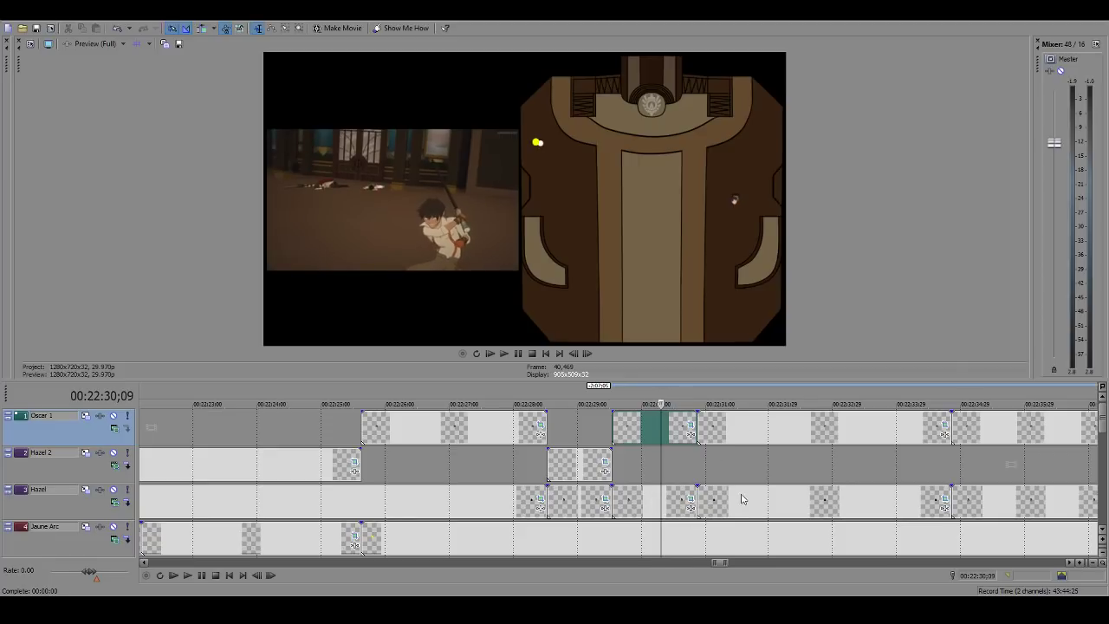
pyautogui.press('Left')
pyautogui.press('Left')
pyautogui.press('Left')
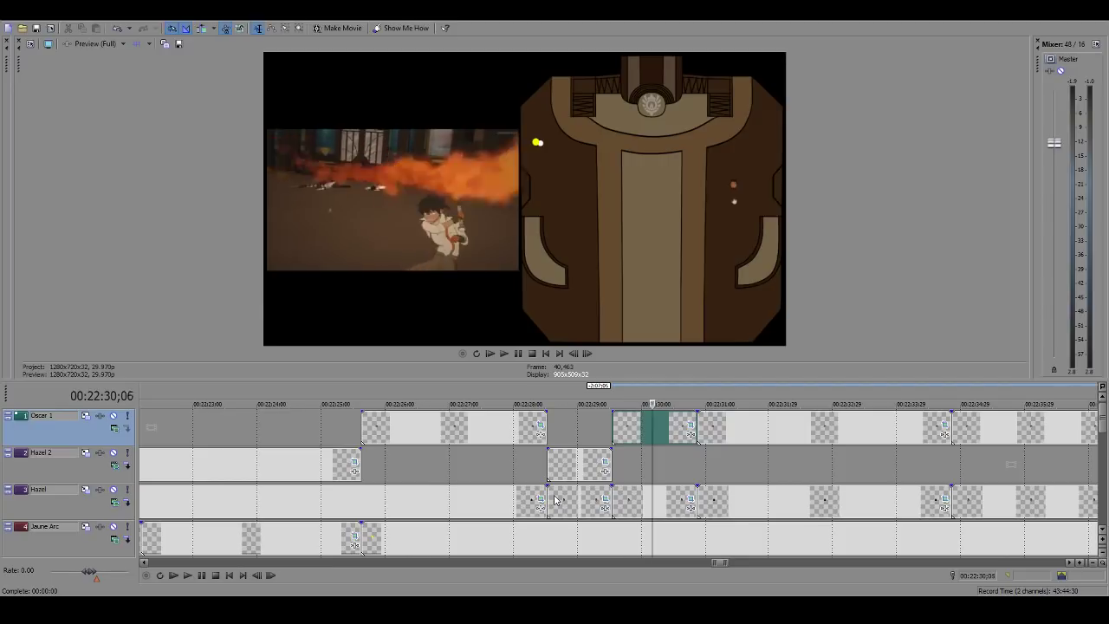
pyautogui.press('space')
pyautogui.press('space')
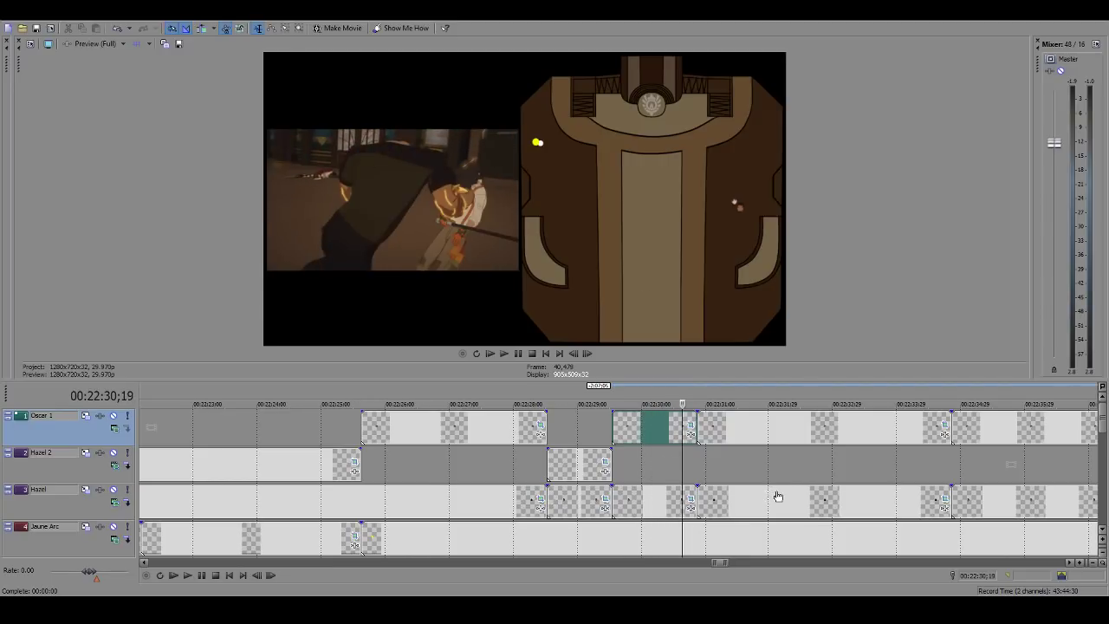
# Step: Move Oscar's marker down onto Hazel's around 00:22:30;19 in the Oscar 1 clip starting at 00:22:29;16
pyautogui.click(615, 425)
pyautogui.click(691, 425)
pyautogui.press('space')
pyautogui.press('Left')
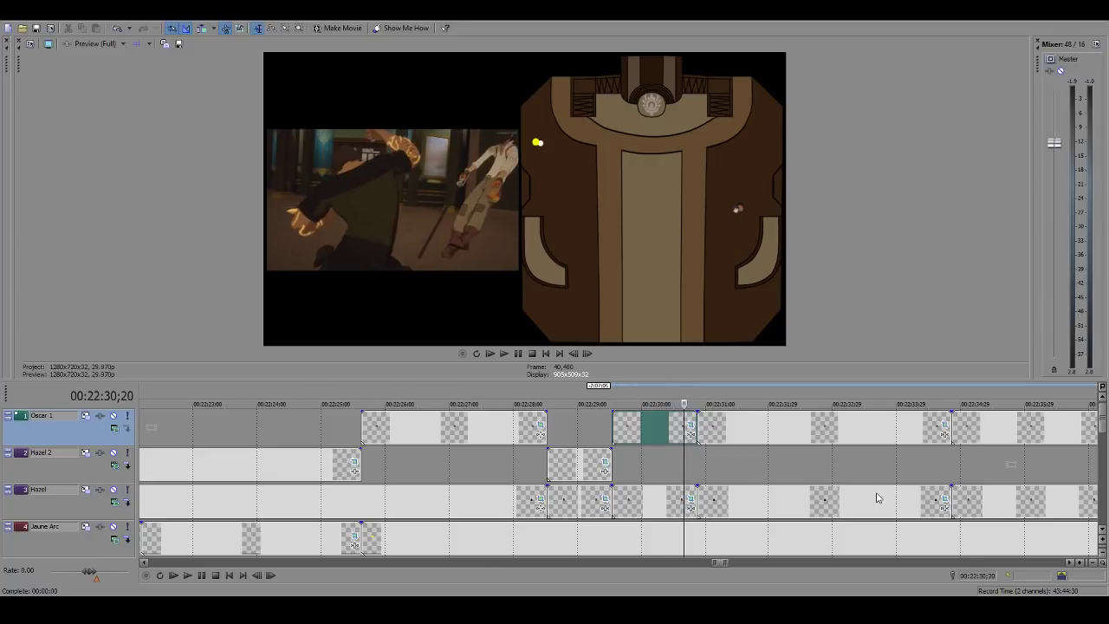
pyautogui.press('Left')
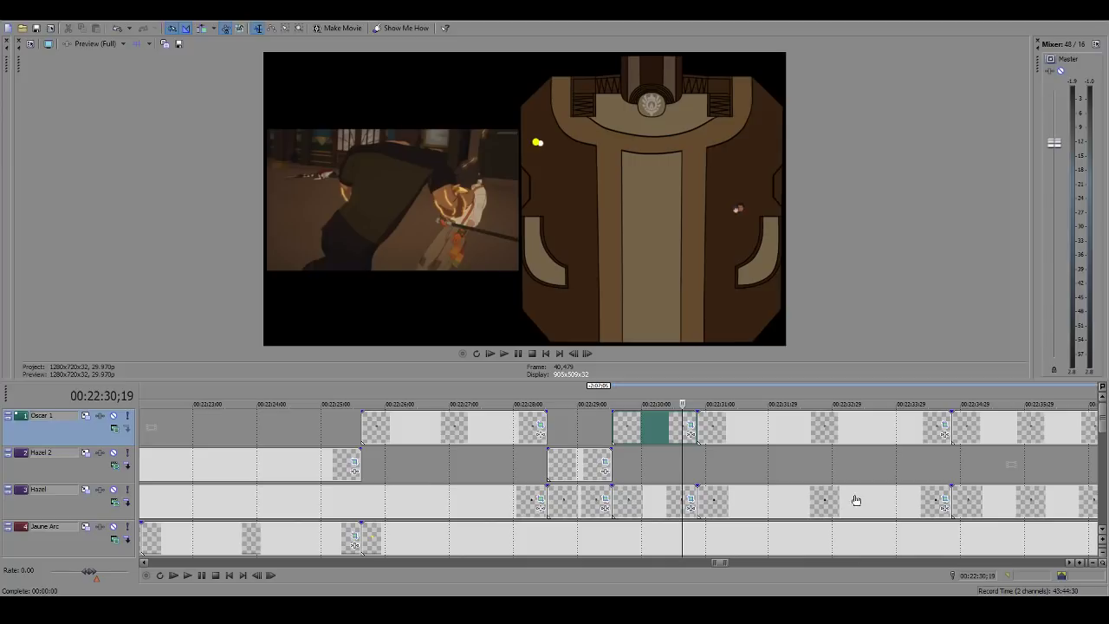
# Step: Advance to 00:22:30;25 and place Oscar's marker a short distance below Hazel's for the end of the throw
pyautogui.press('Right')
pyautogui.press('Right')
pyautogui.press('Right')
pyautogui.press('Right')
pyautogui.press('Right')
pyautogui.press('Right')
pyautogui.press('Right')
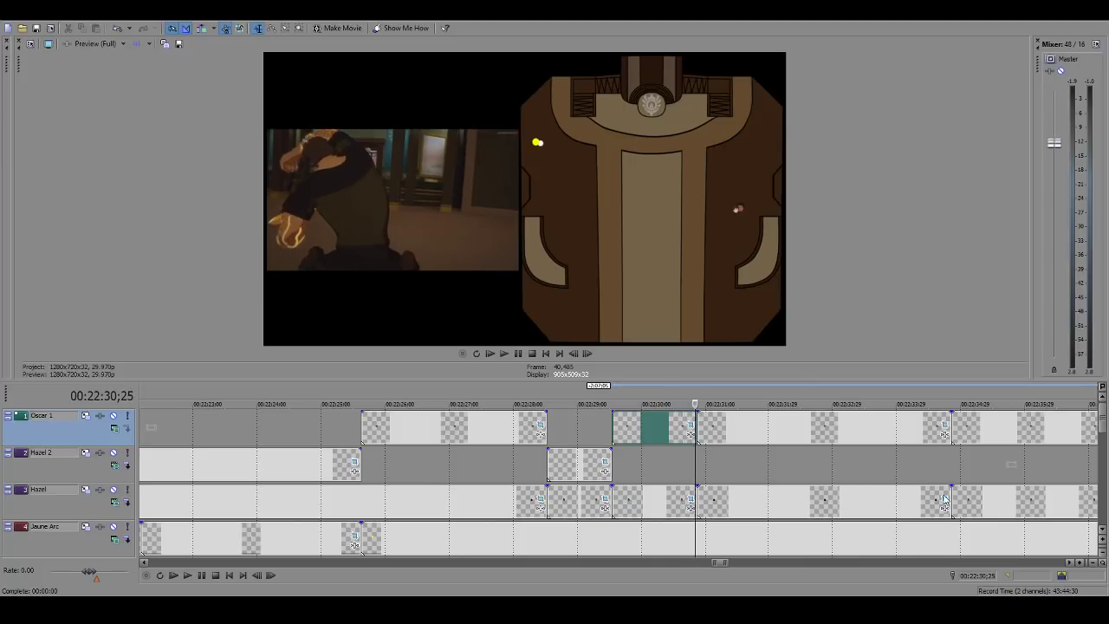
pyautogui.press('Left')
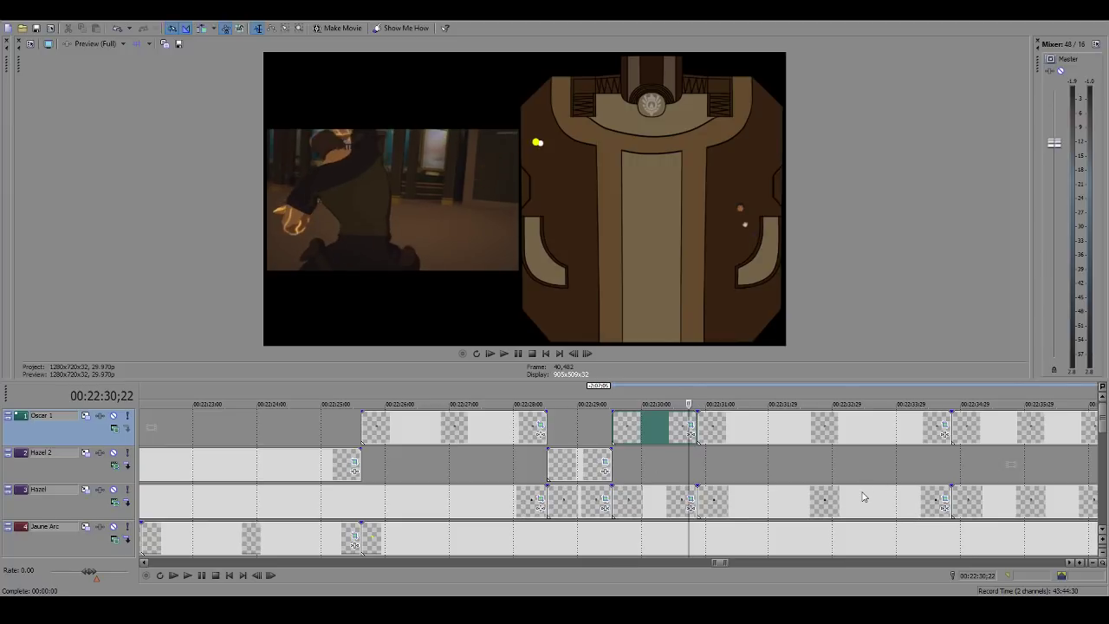
# Step: Step back and forth through the throw up to 00:22:30;26 to check how Oscar's marker moves away from Hazel's
pyautogui.press('Left')
pyautogui.press('Left')
pyautogui.press('Left')
pyautogui.press('Left')
pyautogui.press('Left')
pyautogui.press('Left')
pyautogui.press('Left')
pyautogui.press('Left')
pyautogui.press('Left')
pyautogui.press('Left')
pyautogui.press('Left')
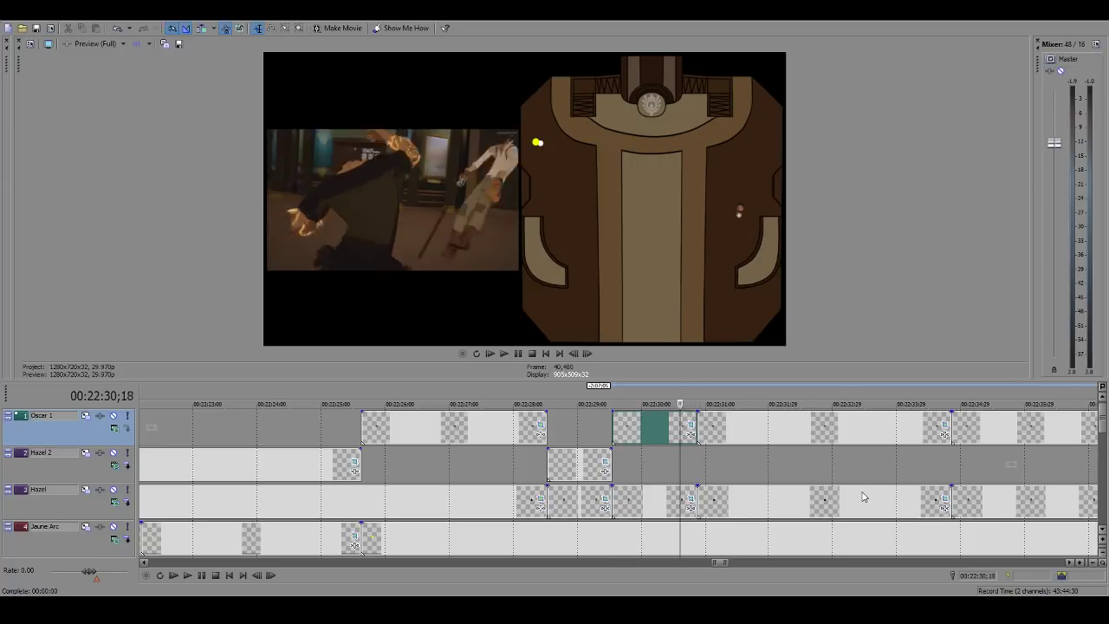
pyautogui.press('Right')
pyautogui.press('Right')
pyautogui.press('Right')
pyautogui.press('Right')
pyautogui.press('Right')
pyautogui.press('Right')
pyautogui.press('Right')
pyautogui.press('Right')
pyautogui.press('Right')
pyautogui.press('Right')
pyautogui.press('Right')
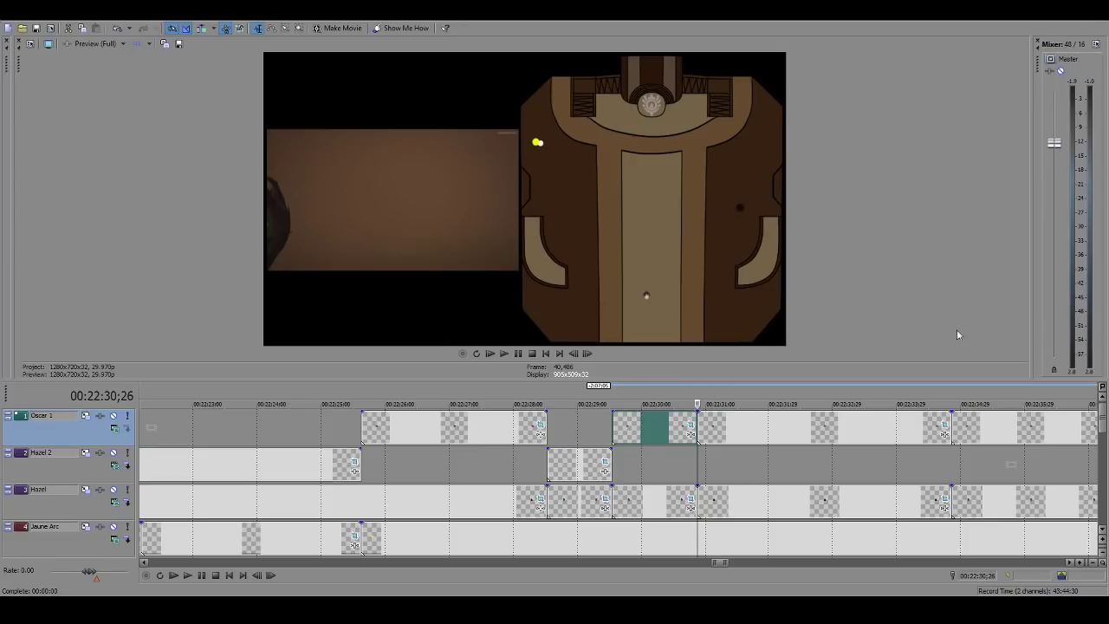
# Step: Step past the cut at 00:22:30;26 and play the fallen-boy shot through to 00:22:35;01
pyautogui.press('Right')
pyautogui.press('Right')
pyautogui.press('Right')
pyautogui.press('Right')
pyautogui.press('Right')
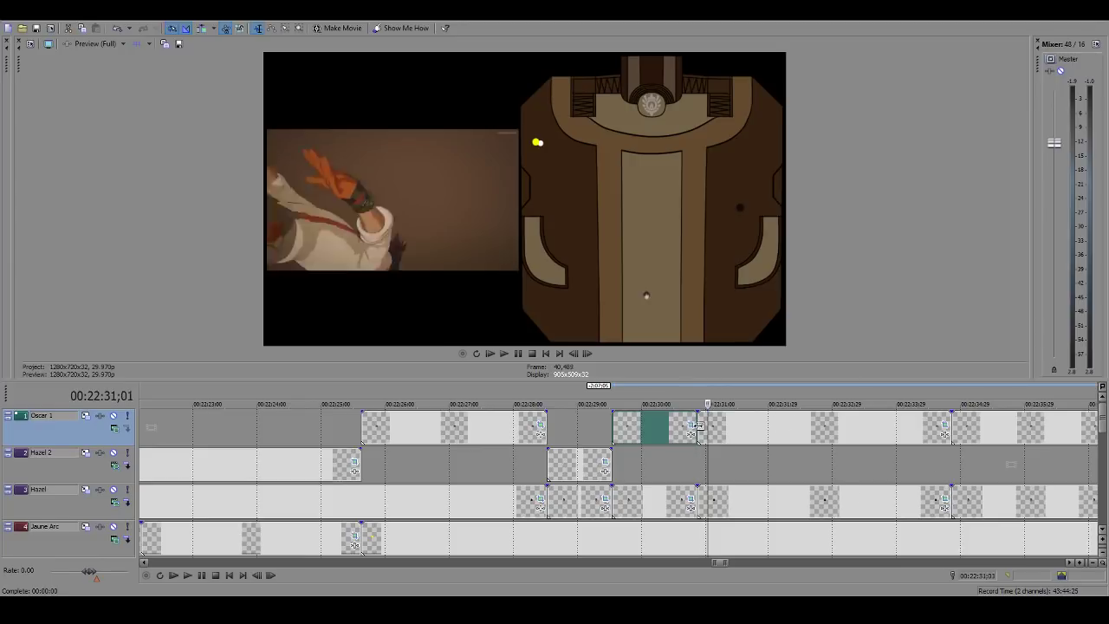
pyautogui.press('space')
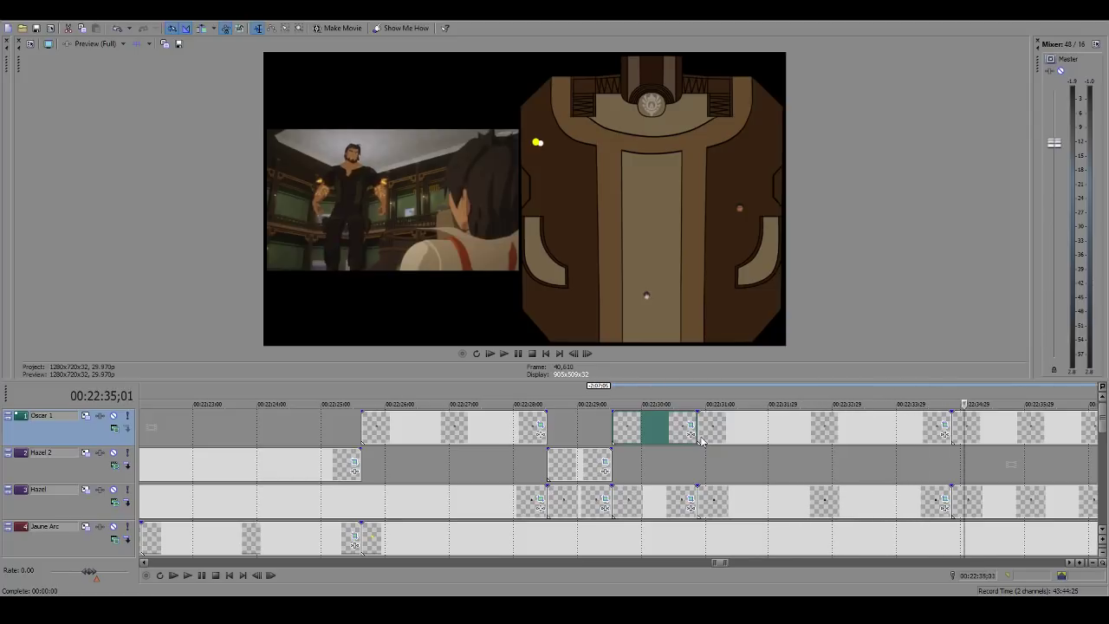
# Step: Step back and forth across the cut between 00:22:34;15 and 00:22:35;01 to examine where both characters stand
pyautogui.press('Return')
pyautogui.press('Left')
pyautogui.press('Left')
pyautogui.press('Left')
pyautogui.press('Left')
pyautogui.press('Left')
pyautogui.press('Left')
pyautogui.press('Left')
pyautogui.press('Left')
pyautogui.press('Left')
pyautogui.press('Left')
pyautogui.press('Left')
pyautogui.press('Left')
pyautogui.press('Left')
pyautogui.press('Left')
pyautogui.press('Left')
pyautogui.press('Left')
pyautogui.press('Left')
pyautogui.press('Left')
pyautogui.press('Left')
pyautogui.press('Left')
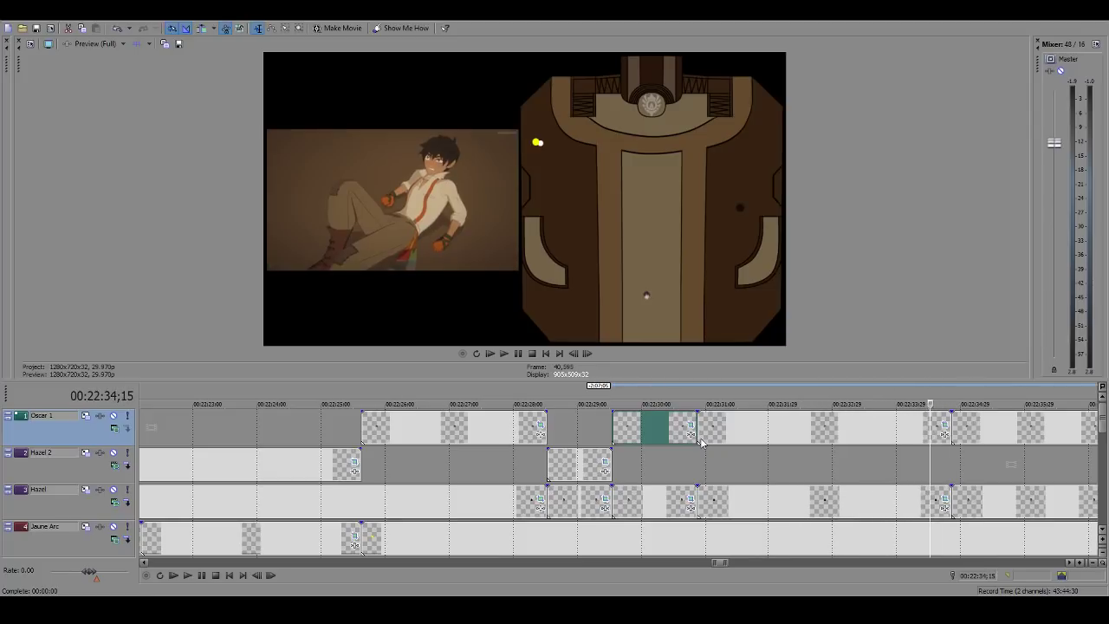
pyautogui.press('Right')
pyautogui.press('Right')
pyautogui.press('Right')
pyautogui.press('Right')
pyautogui.press('Right')
pyautogui.press('Right')
pyautogui.press('Right')
pyautogui.press('Right')
pyautogui.press('Right')
pyautogui.press('Right')
pyautogui.press('Right')
pyautogui.press('Right')
pyautogui.press('Right')
pyautogui.press('Right')
pyautogui.press('Right')
pyautogui.press('Right')
pyautogui.press('Right')
pyautogui.press('Right')
pyautogui.press('Right')
pyautogui.press('Right')
pyautogui.press('Left')
pyautogui.press('Left')
pyautogui.press('Left')
pyautogui.press('Left')
pyautogui.press('Left')
pyautogui.press('Left')
pyautogui.press('Left')
pyautogui.press('Left')
pyautogui.press('Left')
pyautogui.press('Left')
pyautogui.press('Left')
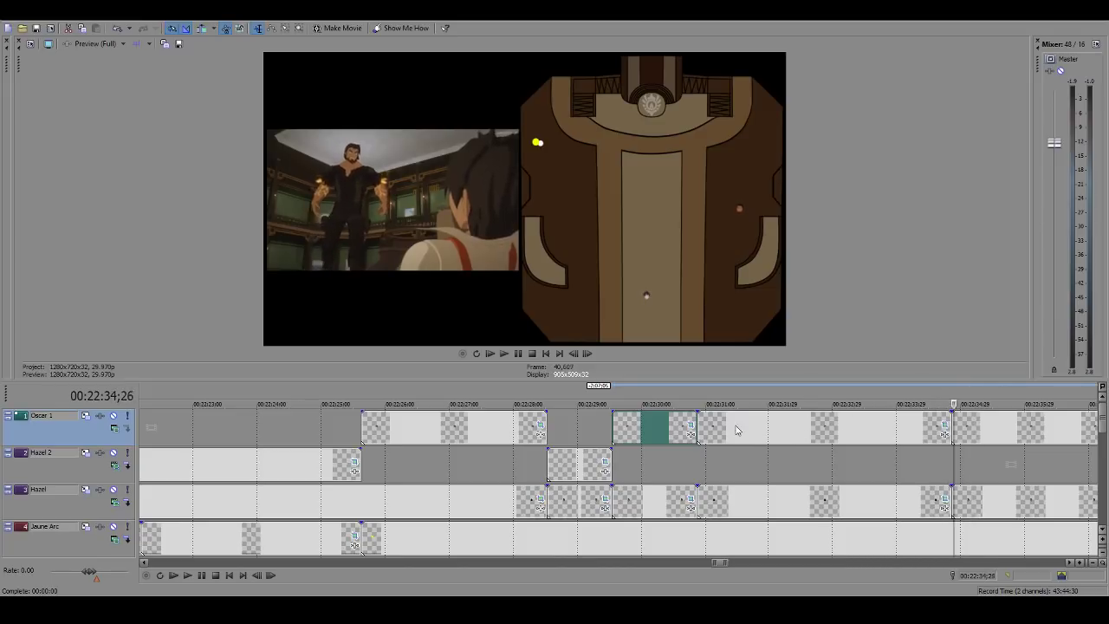
pyautogui.press('Left')
pyautogui.press('Left')
pyautogui.press('Left')
pyautogui.press('Left')
pyautogui.press('Left')
pyautogui.press('Left')
pyautogui.press('Left')
pyautogui.press('Left')
pyautogui.press('Left')
# Step: Replay the fall, then move Oscar's marker in the clip starting at 00:22:30;26 to just below Hazel's
pyautogui.click(668, 431)
pyautogui.press('space')
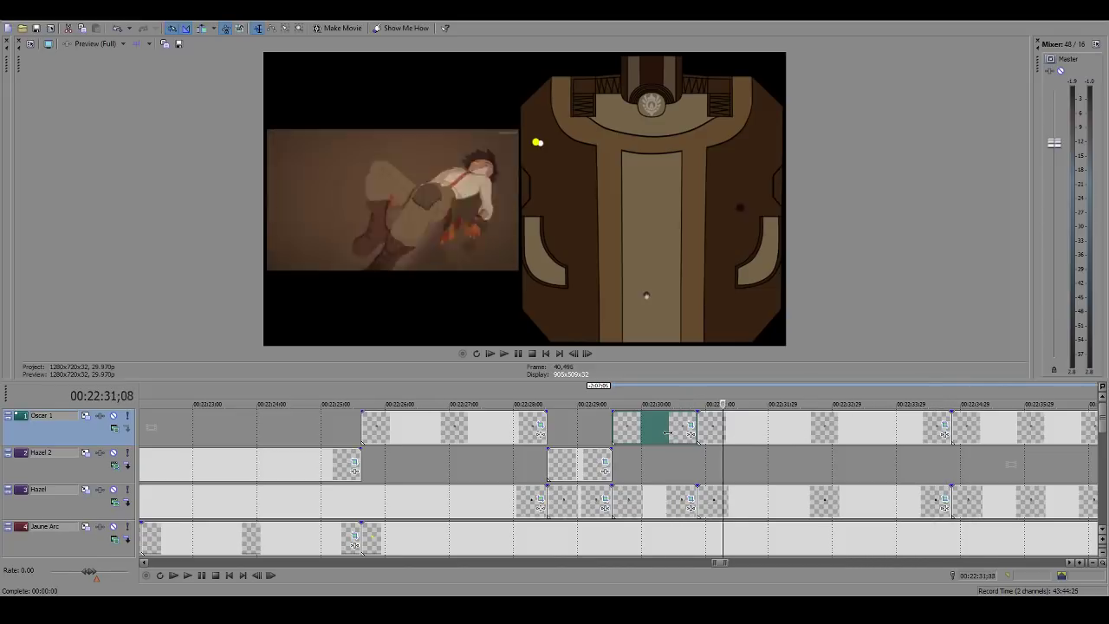
pyautogui.press('Right')
pyautogui.press('Right')
pyautogui.press('Right')
pyautogui.press('Right')
pyautogui.press('Right')
pyautogui.press('Right')
pyautogui.press('Right')
pyautogui.press('Right')
pyautogui.press('Right')
pyautogui.press('Right')
pyautogui.press('Right')
pyautogui.click(699, 435)
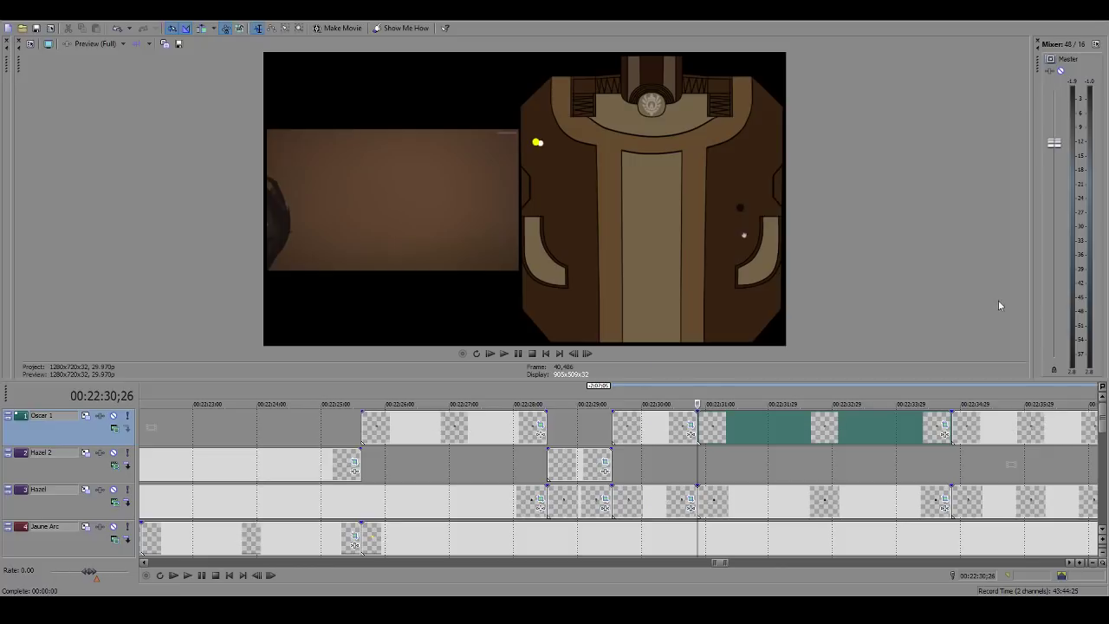
# Step: Zoom the timeline out and examine Oscar's and Hazel's clips between 00:22:07 and 00:22:58
pyautogui.click(626, 465)
pyautogui.scroll(-8, 653, 473)
pyautogui.click(483, 414)
pyautogui.click(522, 424)
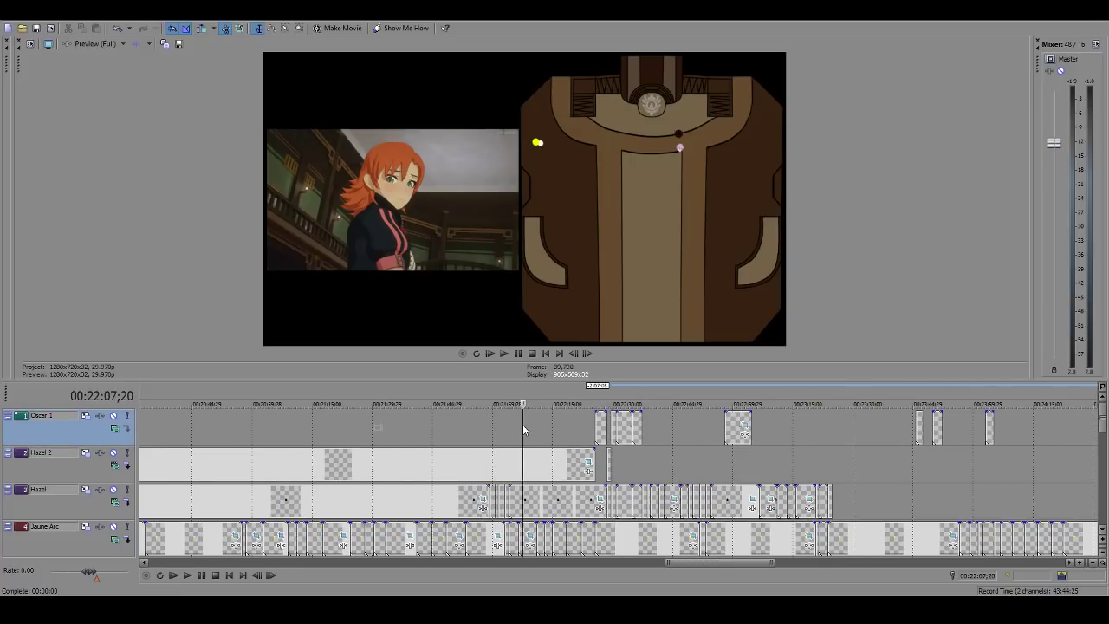
pyautogui.click(408, 425)
pyautogui.click(576, 441)
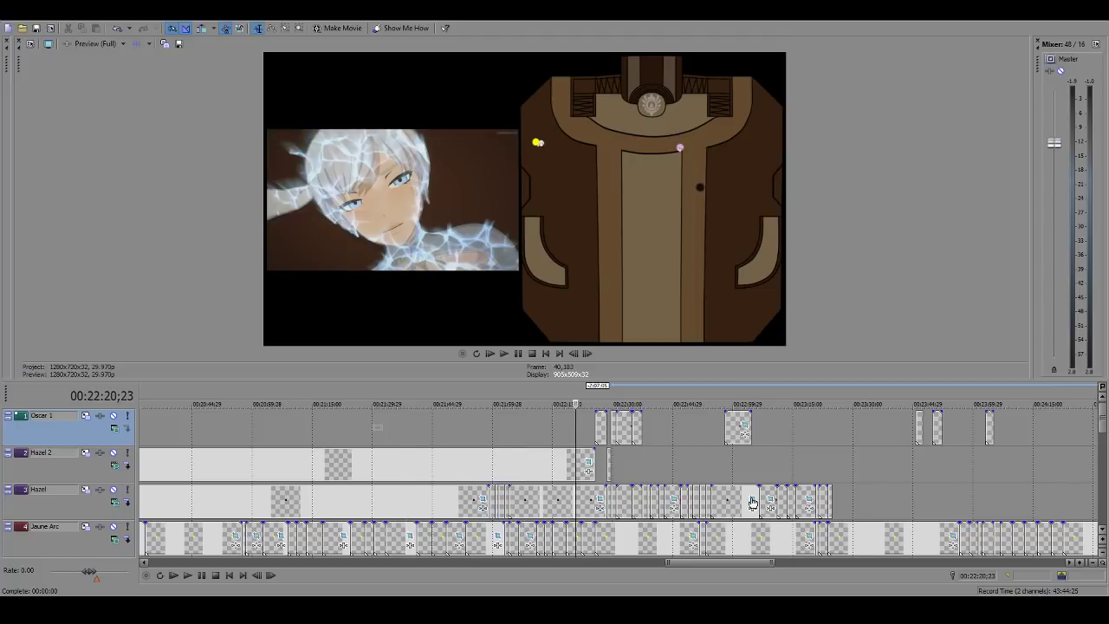
pyautogui.click(700, 475)
pyautogui.click(649, 475)
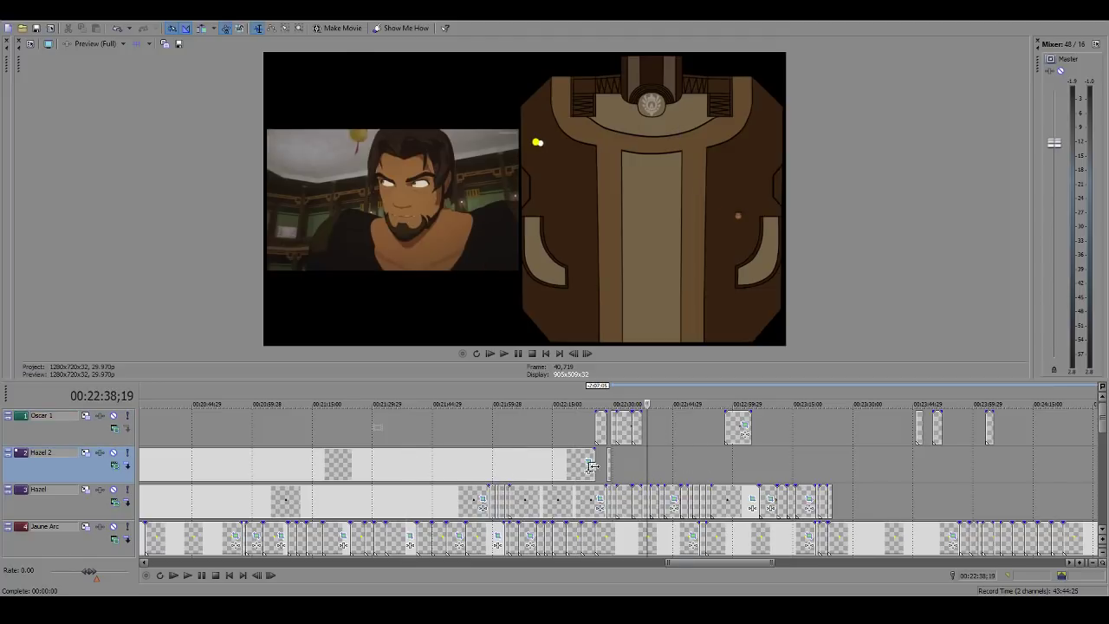
pyautogui.scroll(-3, 699, 460)
pyautogui.click(651, 463)
pyautogui.click(651, 464)
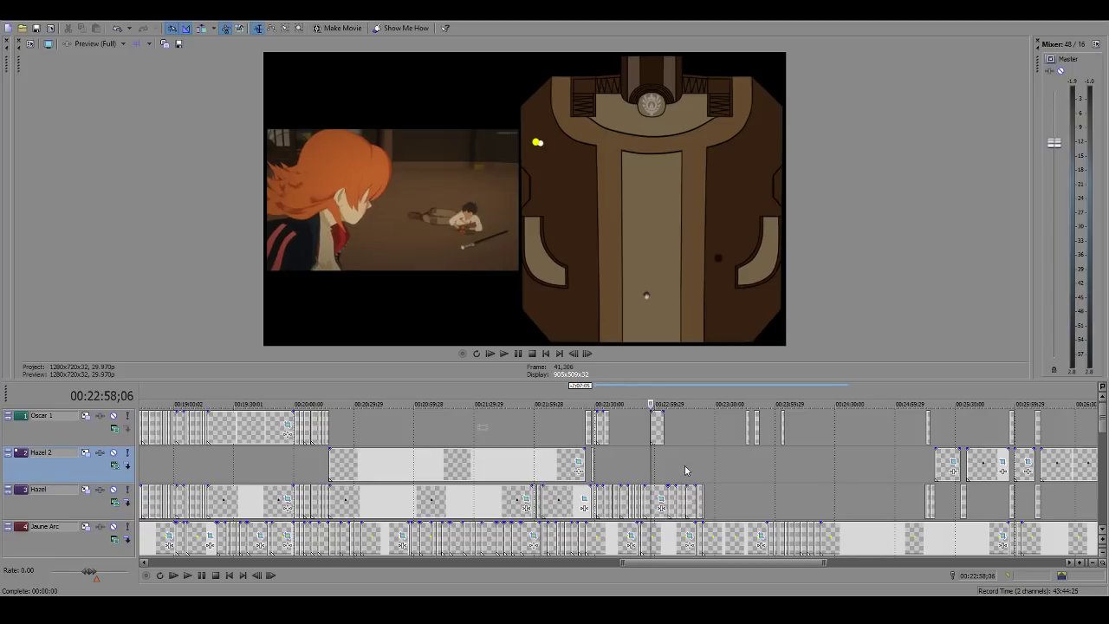
# Step: Survey the Oscar and Hazel clips further along the timeline, from 00:25:15 to about 00:27:59
pyautogui.click(922, 452)
pyautogui.scroll(-3, 718, 437)
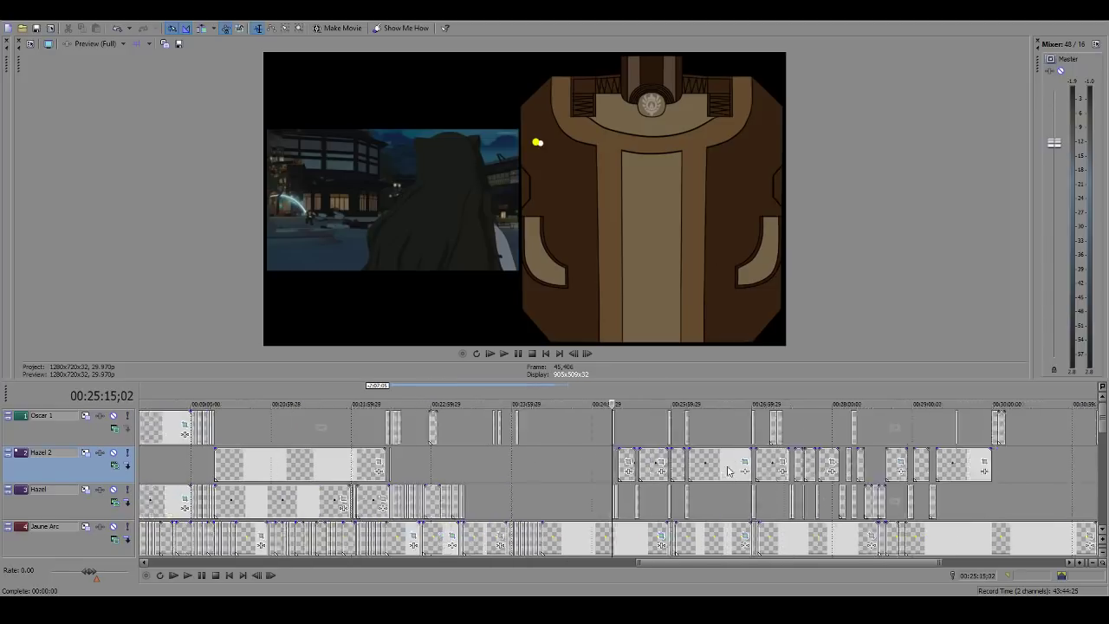
pyautogui.click(717, 432)
pyautogui.click(757, 433)
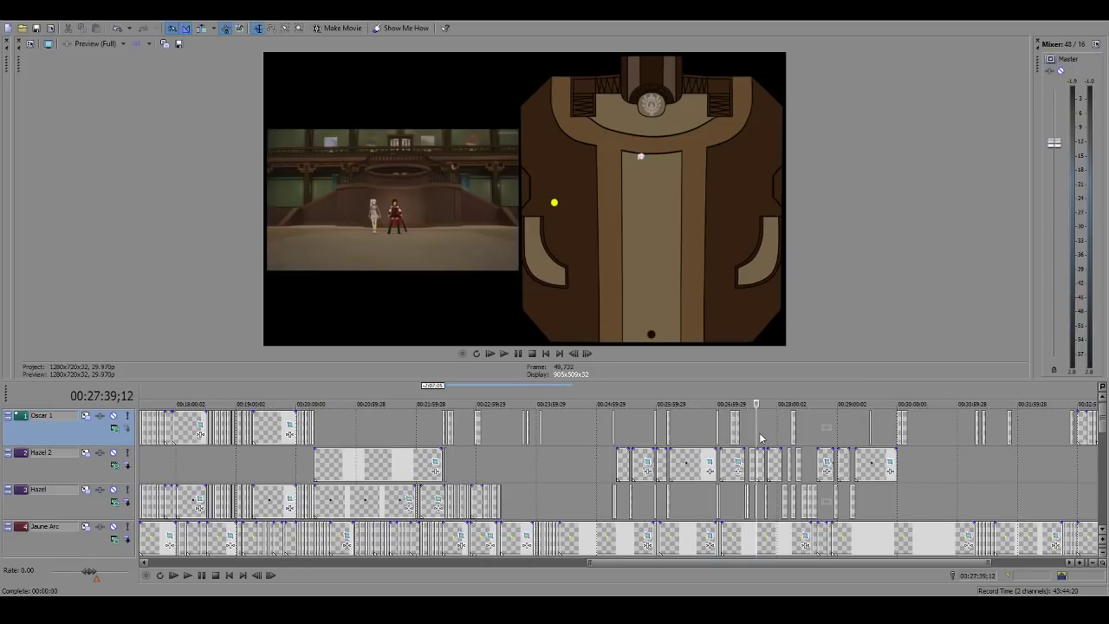
pyautogui.scroll(3, 760, 437)
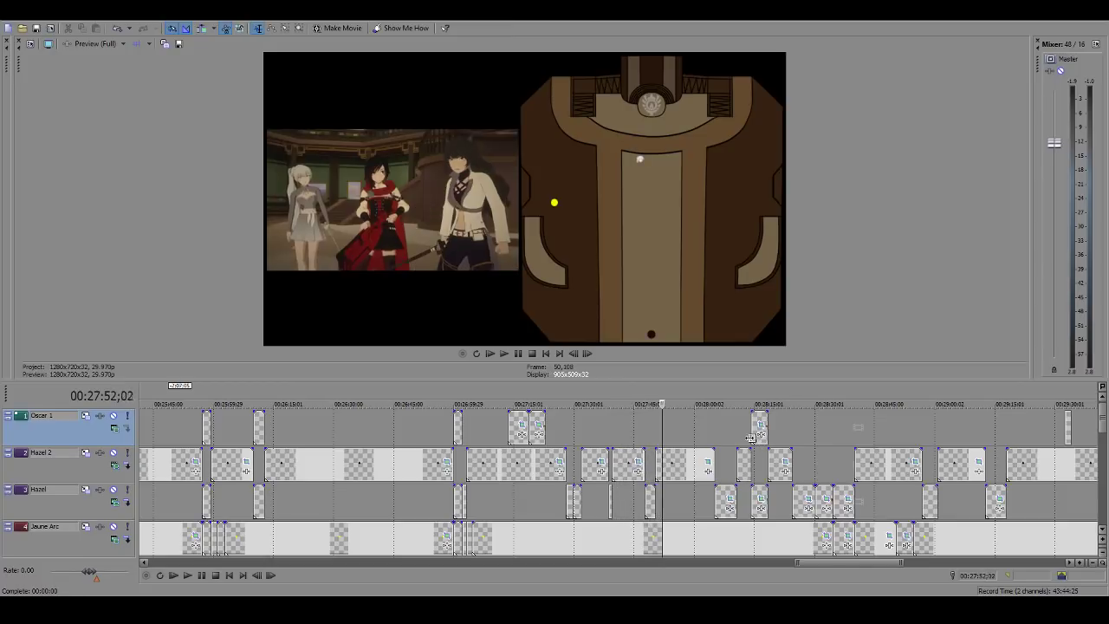
pyautogui.click(492, 435)
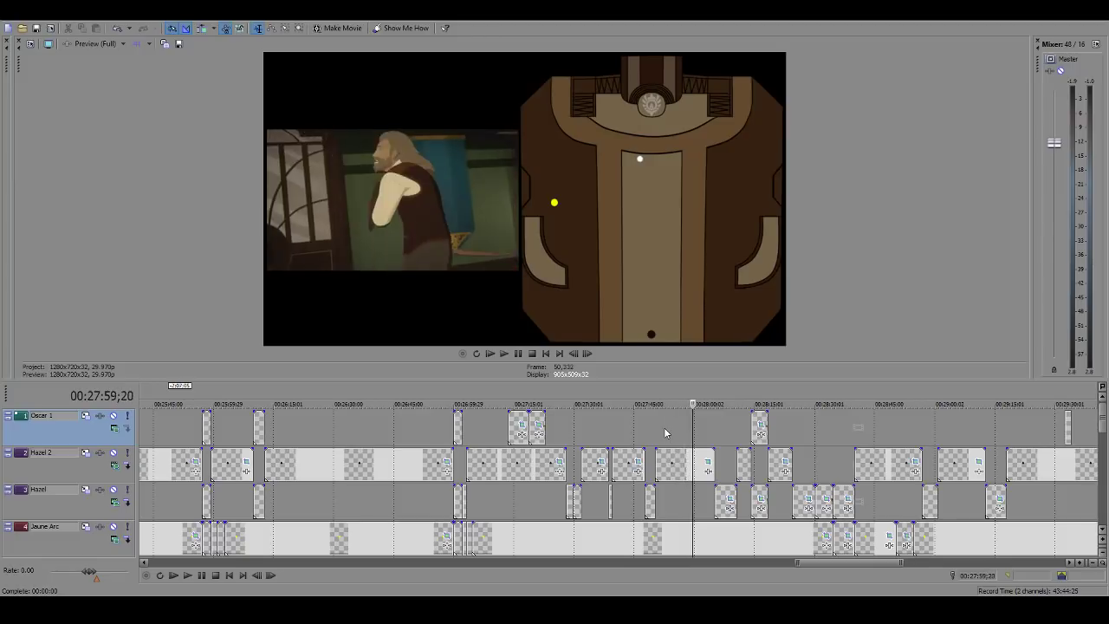
# Step: Step backward through the footage from 00:27:59;20 to about 00:27:53;16 and examine the shot of the man being hit
pyautogui.press('Left')
pyautogui.press('Left')
pyautogui.press('Left')
pyautogui.press('Left')
pyautogui.press('Left')
pyautogui.press('Left')
pyautogui.press('Left')
pyautogui.press('Left')
pyautogui.press('Left')
pyautogui.press('Left')
pyautogui.press('Left')
pyautogui.press('Left')
pyautogui.press('Left')
pyautogui.press('Left')
pyautogui.press('Left')
pyautogui.press('Left')
pyautogui.press('Left')
pyautogui.press('Left')
pyautogui.press('Left')
pyautogui.press('Left')
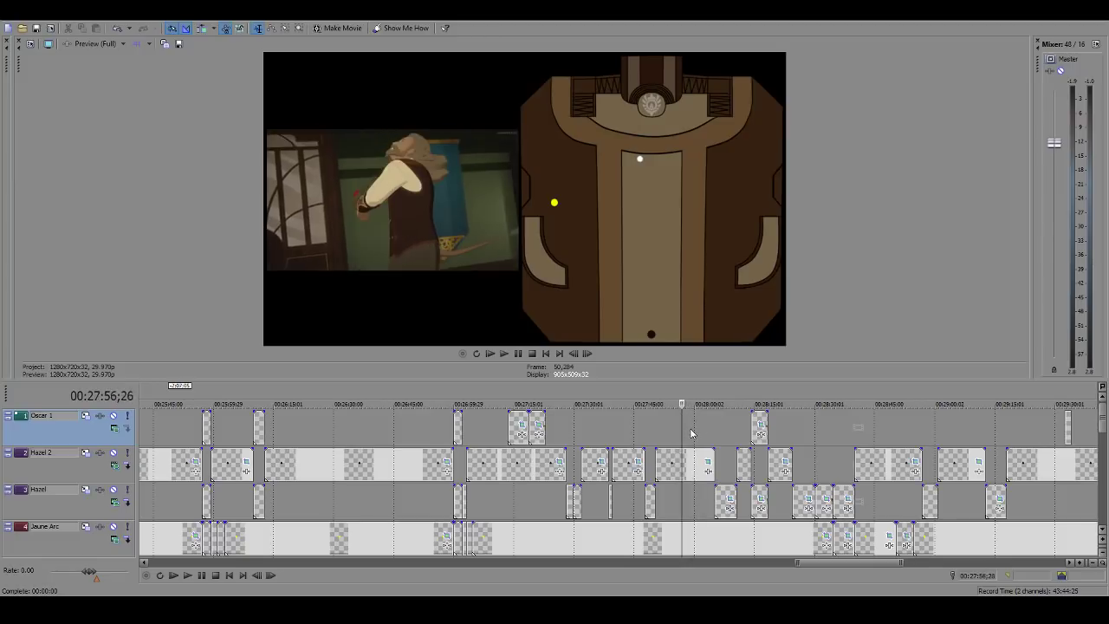
pyautogui.hotkey('alt', 'Right')
pyautogui.hotkey('alt', 'Right')
pyautogui.hotkey('alt', 'Right')
pyautogui.hotkey('alt', 'Right')
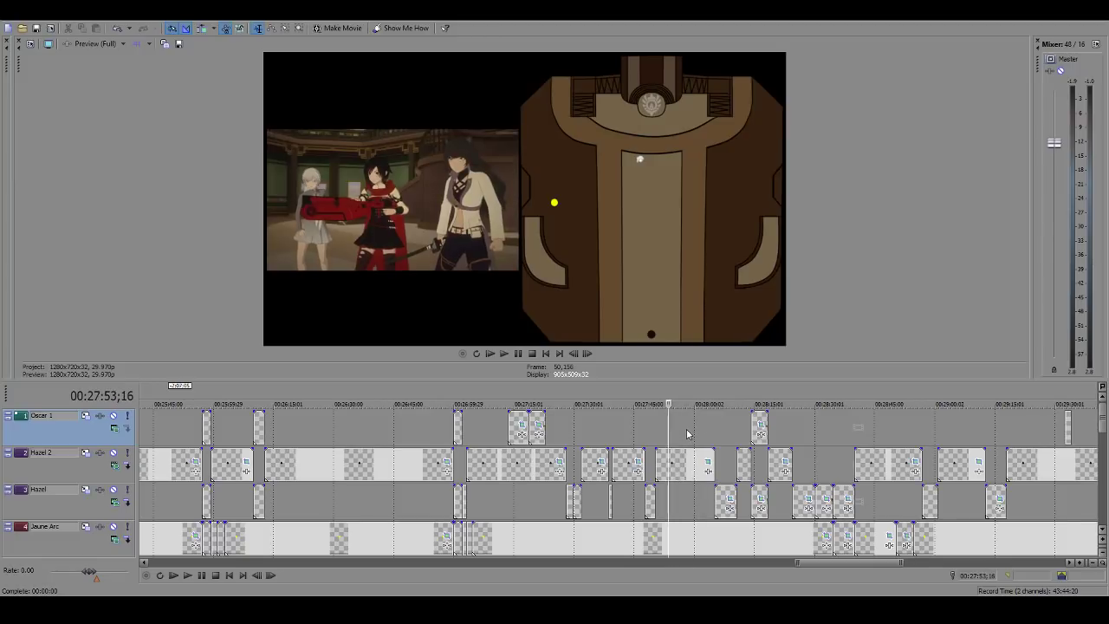
# Step: Save the project and play the scene around 00:27:58 in an enlarged preview
pyautogui.hotkey('ctrl', 's')
pyautogui.moveTo(639, 381); pyautogui.dragTo(632, 583)
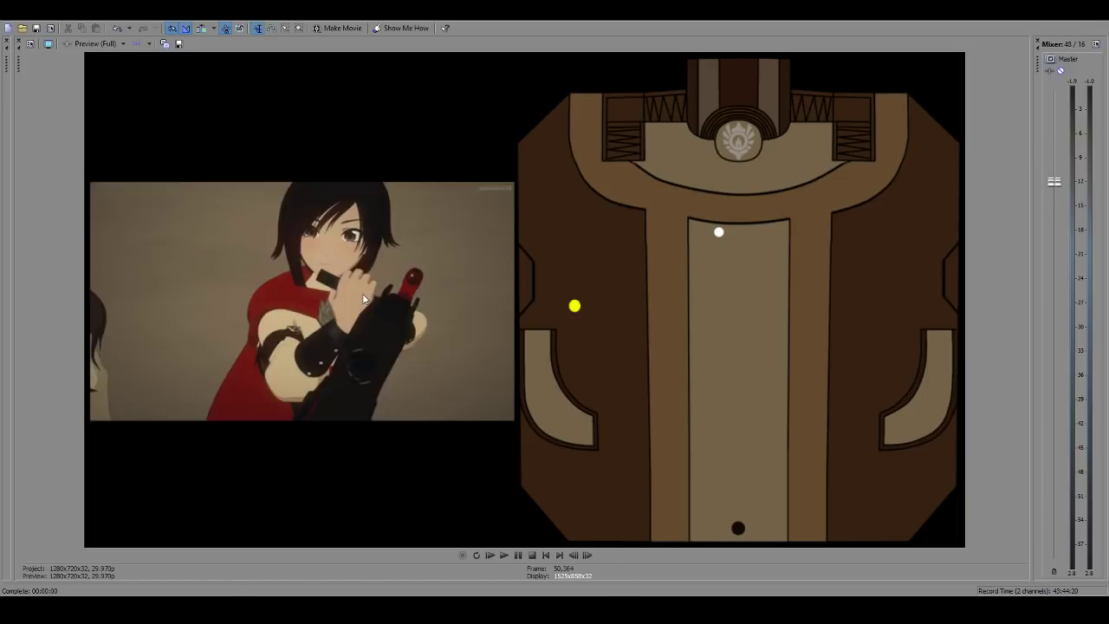
pyautogui.click(504, 555)
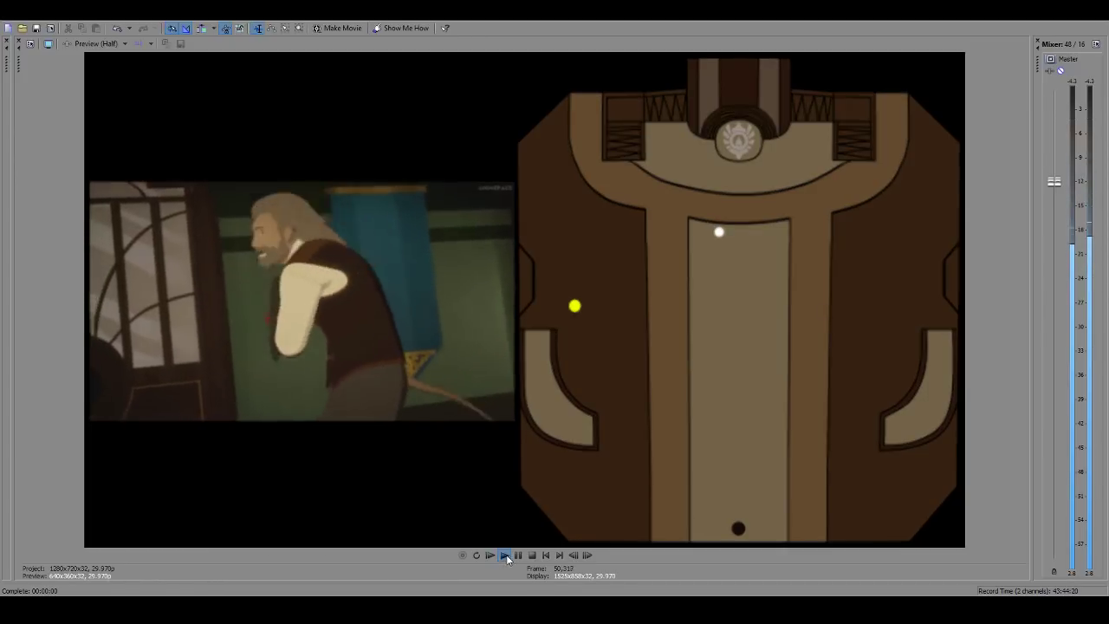
pyautogui.click(517, 555)
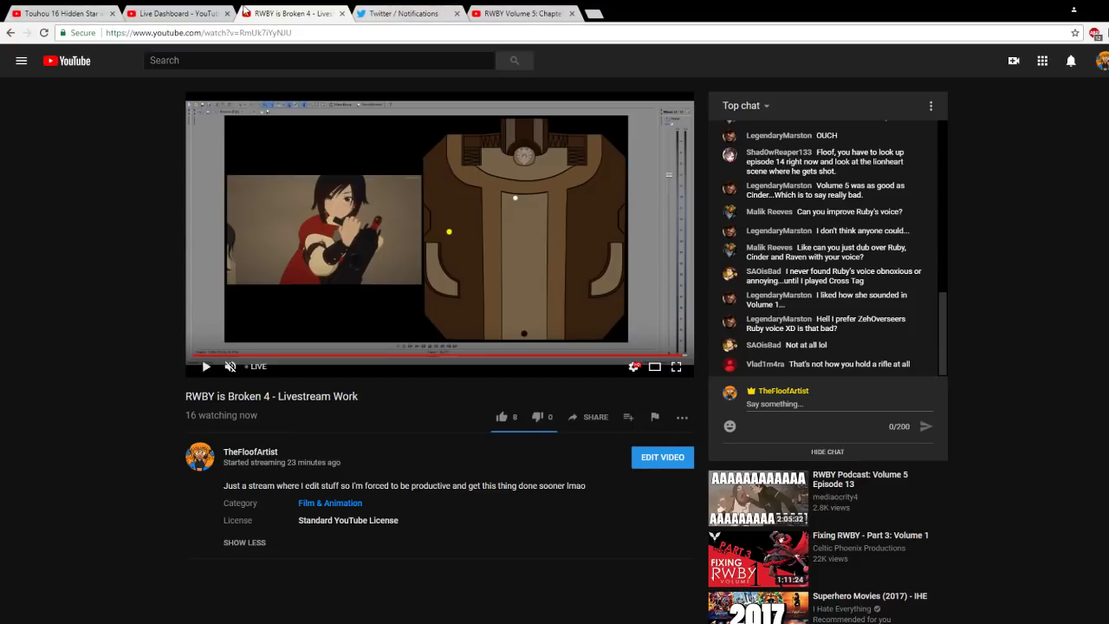
# Step: Switch to the YouTube video RWBY Volume 5: Chapter 14 and play the same scene from about 5:00 to 5:05
pyautogui.click(505, 12)
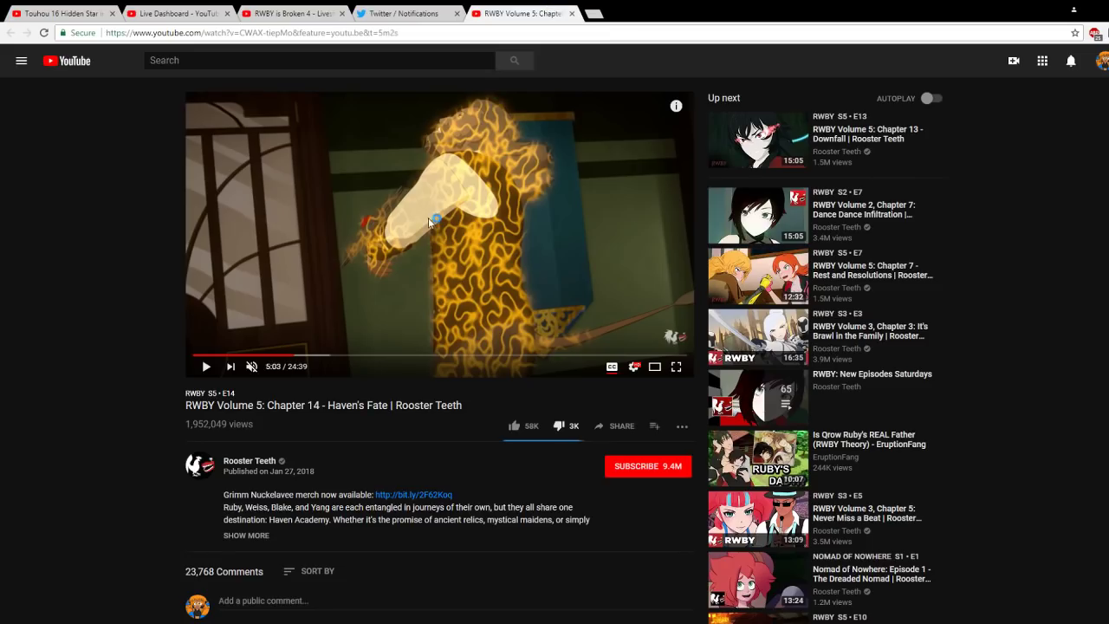
pyautogui.click(289, 356)
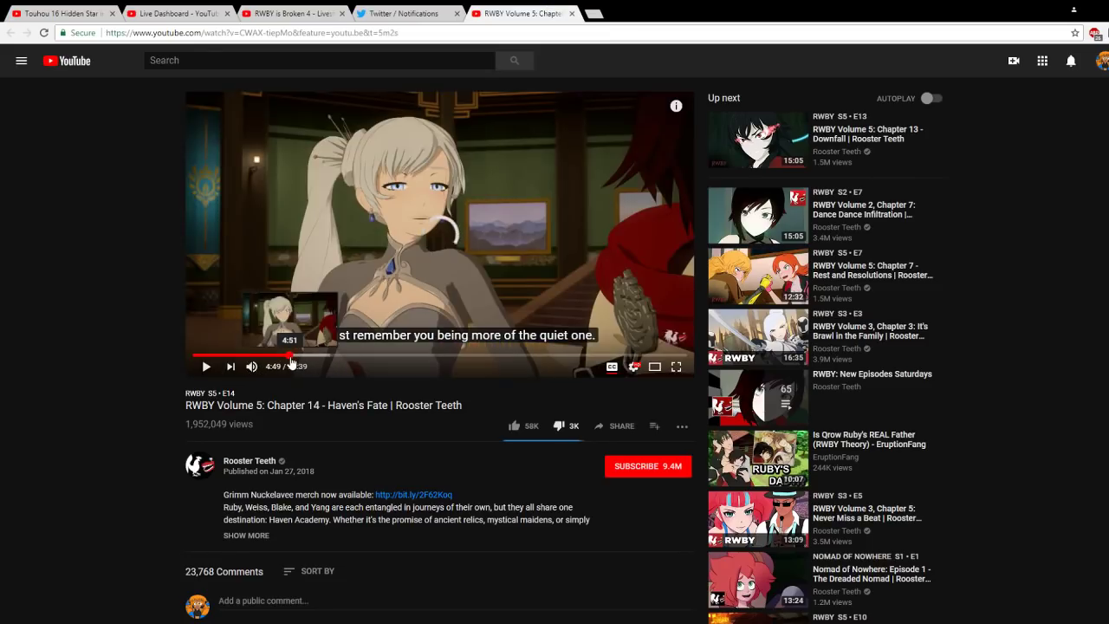
pyautogui.click(293, 356)
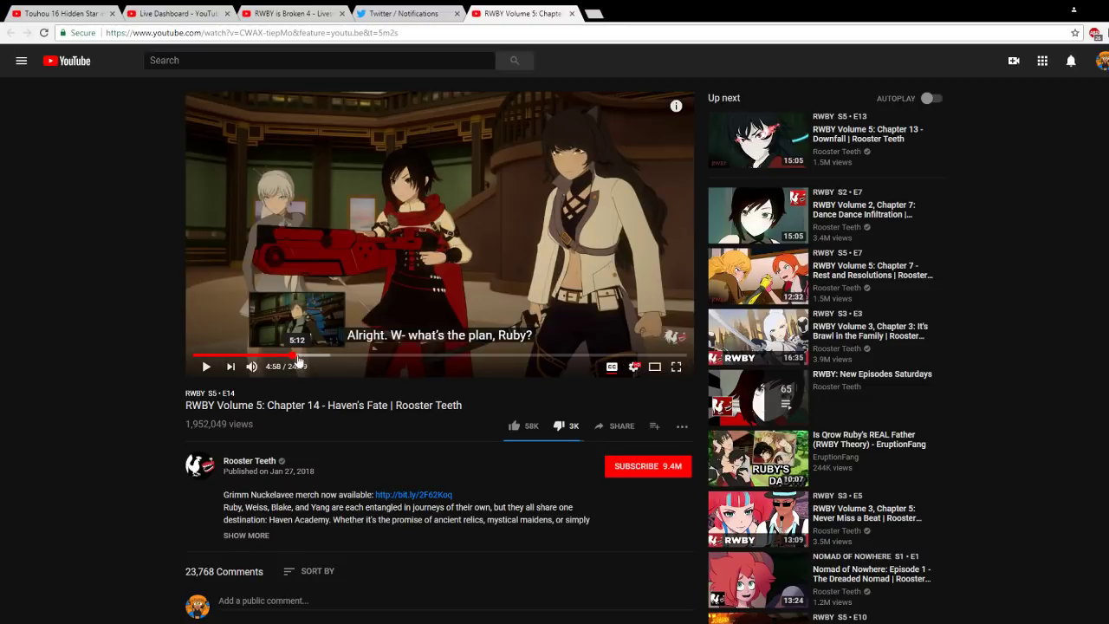
pyautogui.click(296, 356)
pyautogui.click(296, 356)
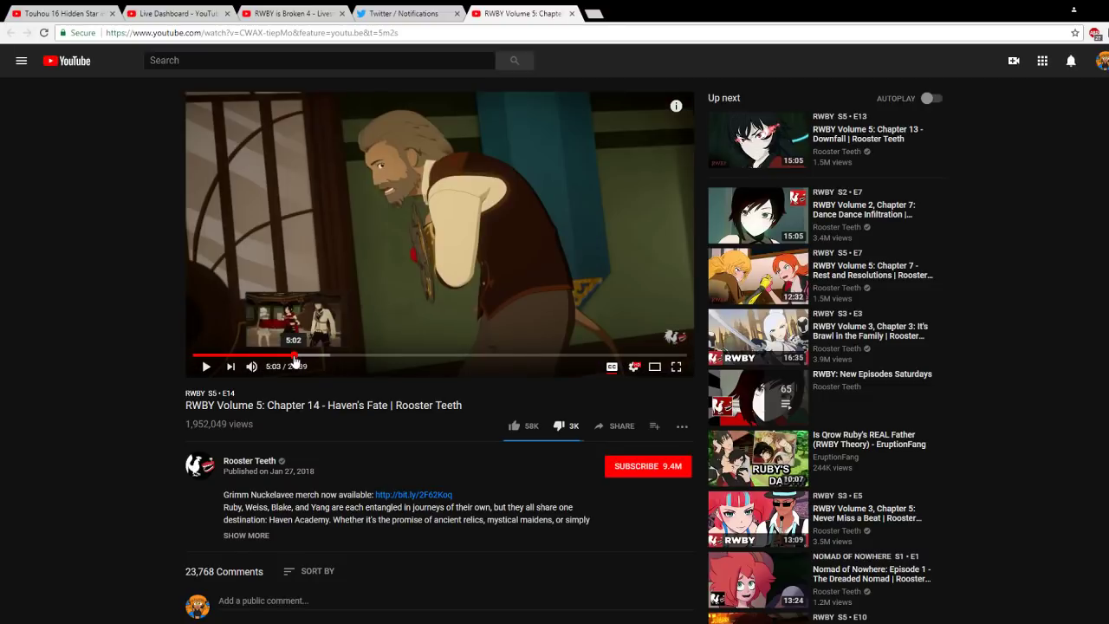
pyautogui.click(293, 356)
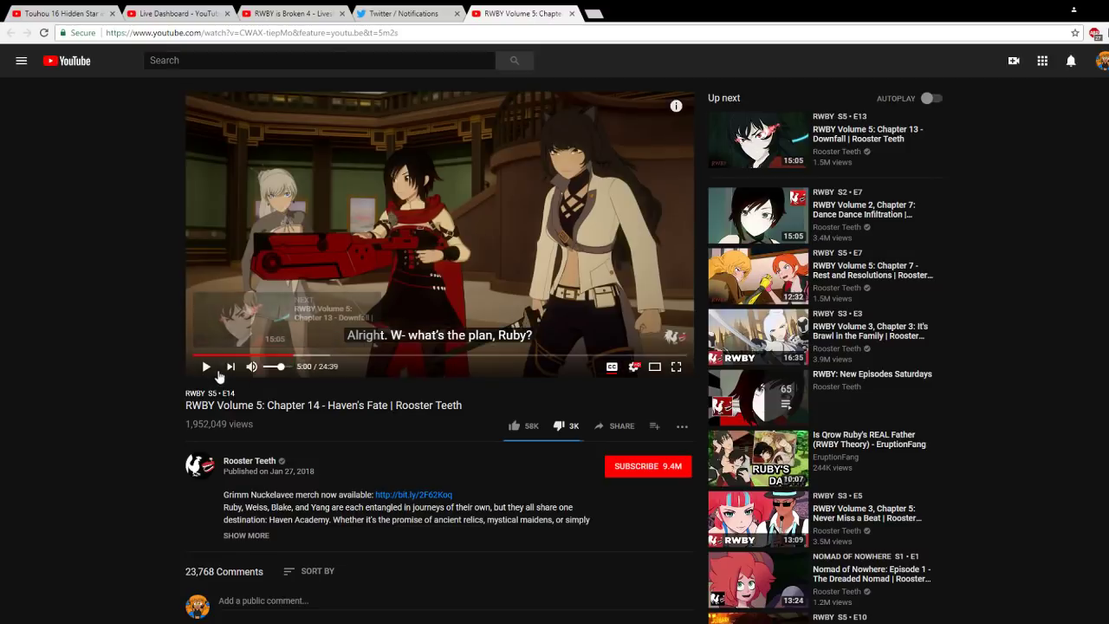
pyautogui.click(203, 367)
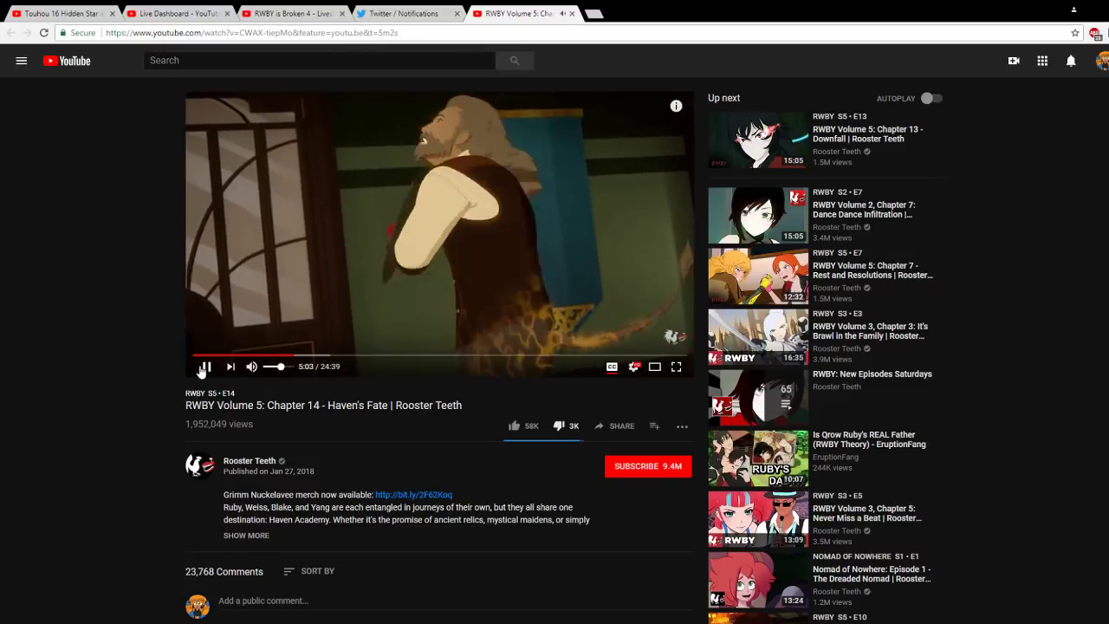
pyautogui.click(204, 368)
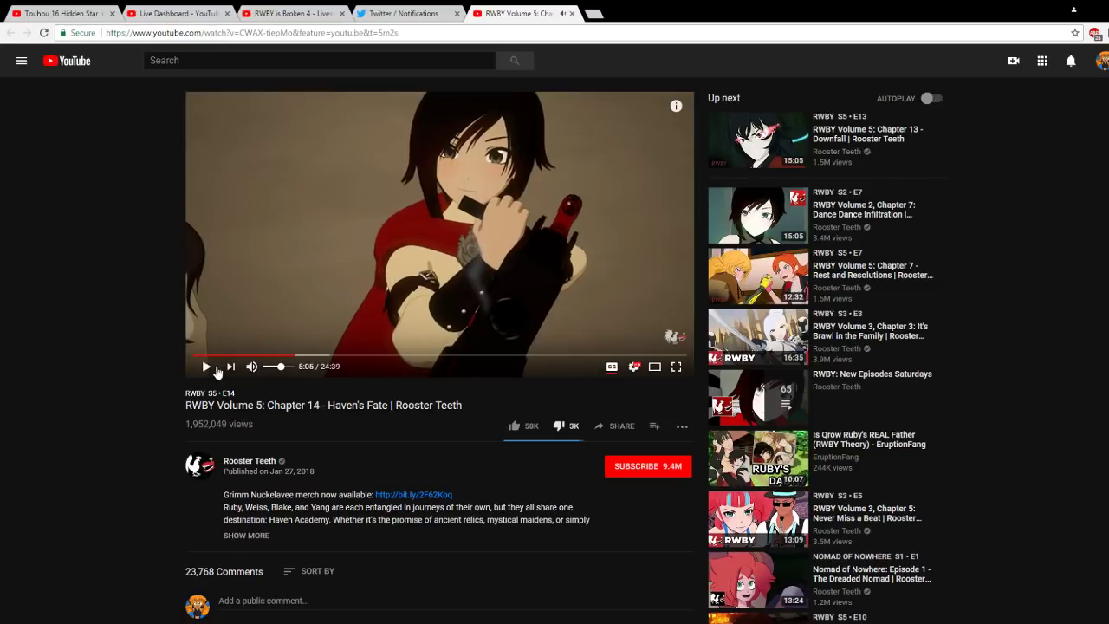
# Step: Replay the moment at about 5:03 in the Chapter 14 video several times to examine the hit
pyautogui.click(202, 370)
pyautogui.click(295, 356)
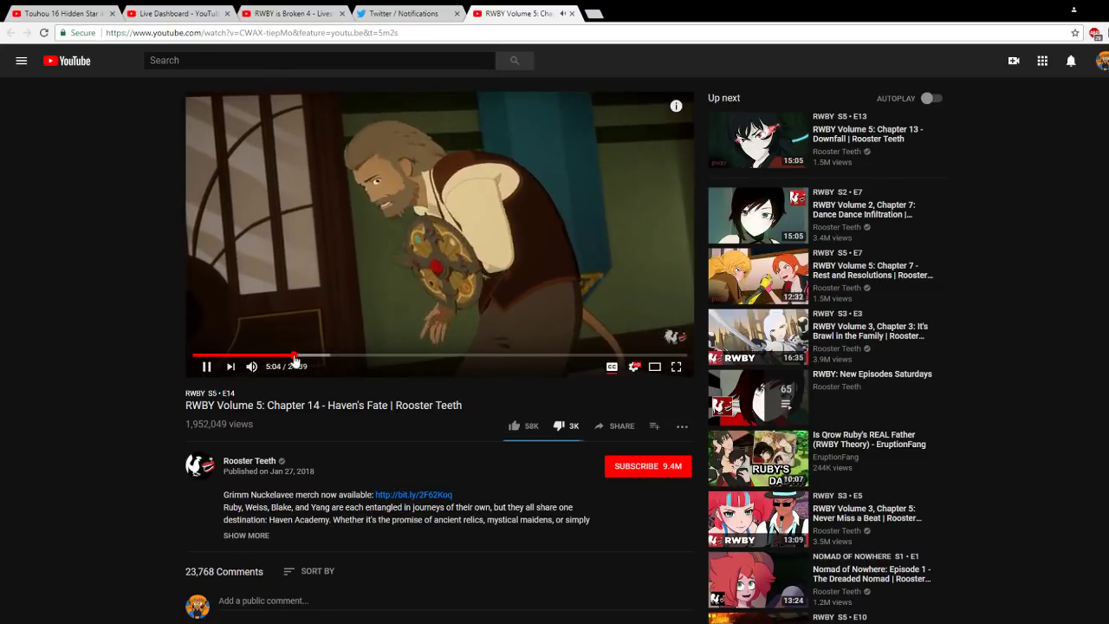
pyautogui.click(294, 356)
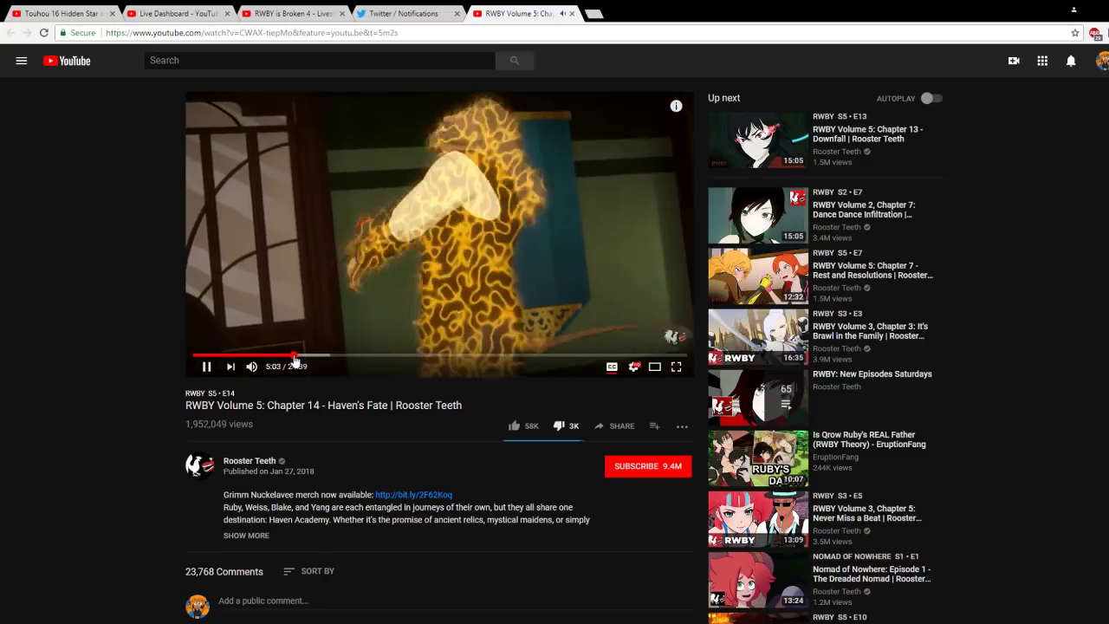
pyautogui.click(294, 356)
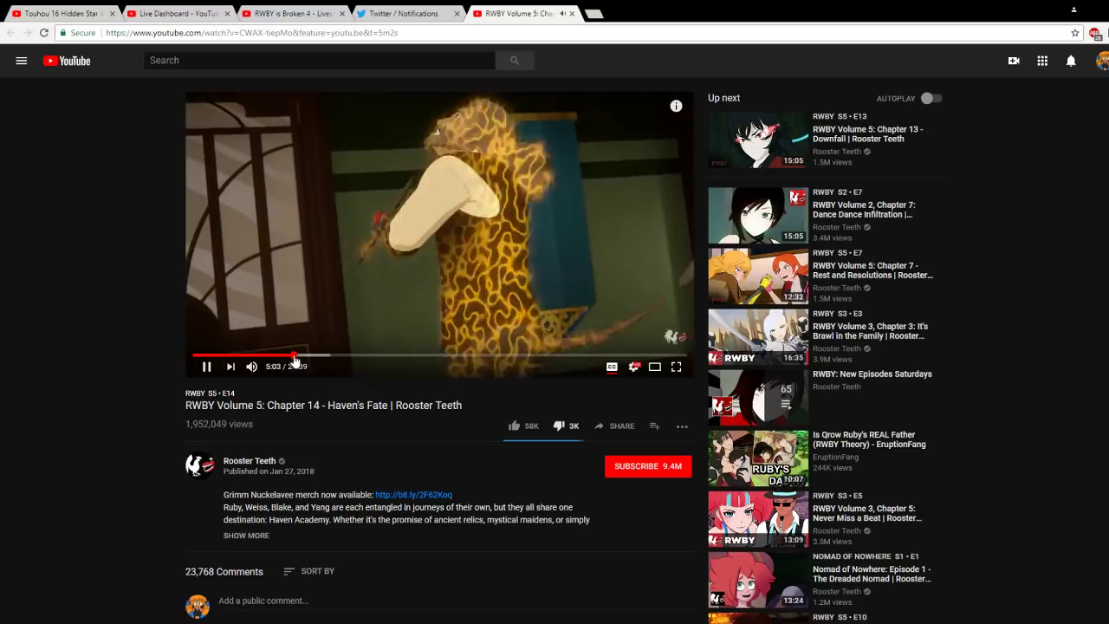
pyautogui.click(295, 356)
pyautogui.click(294, 356)
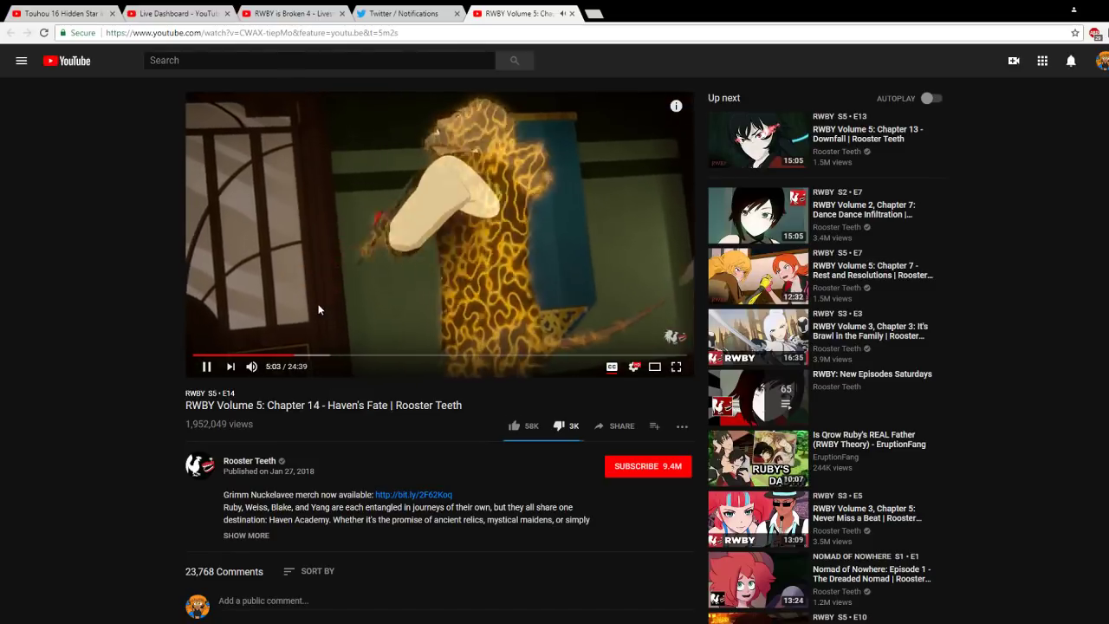
pyautogui.click(320, 309)
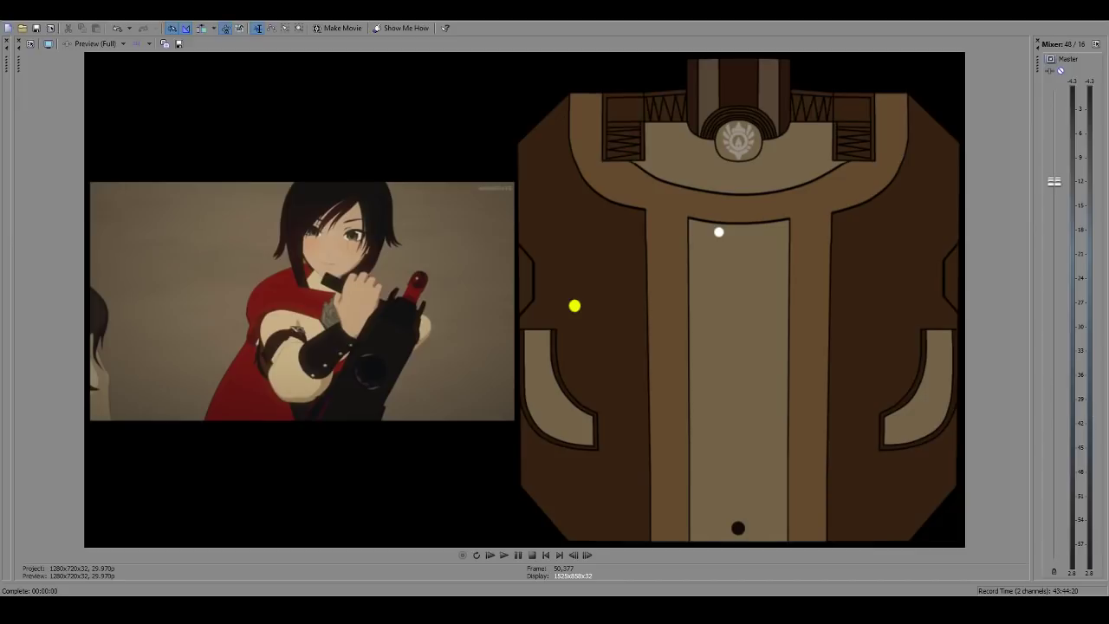
# Step: Switch back to the video editor and replay the footage from about 00:27:55, using the enlarged preview to examine the shot
pyautogui.click(505, 555)
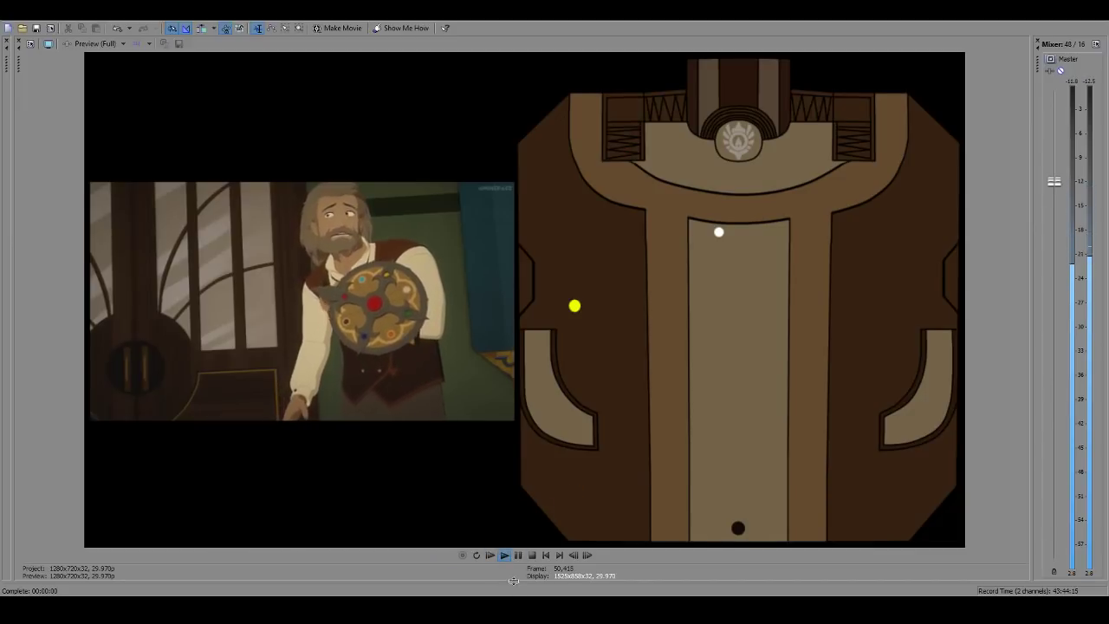
pyautogui.moveTo(515, 585); pyautogui.dragTo(534, 467)
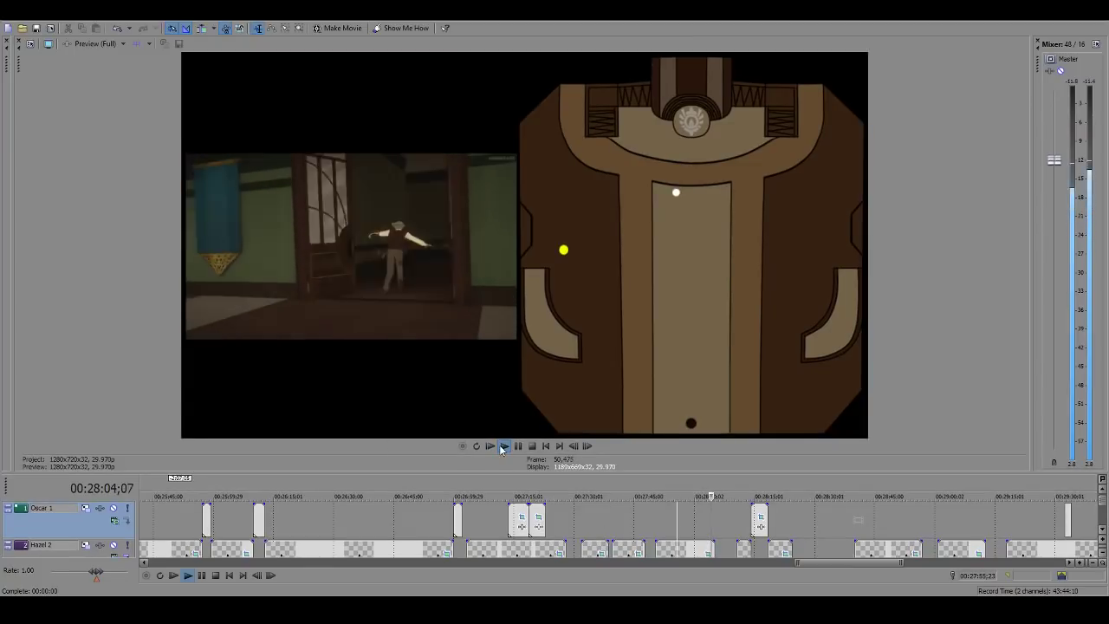
pyautogui.click(500, 445)
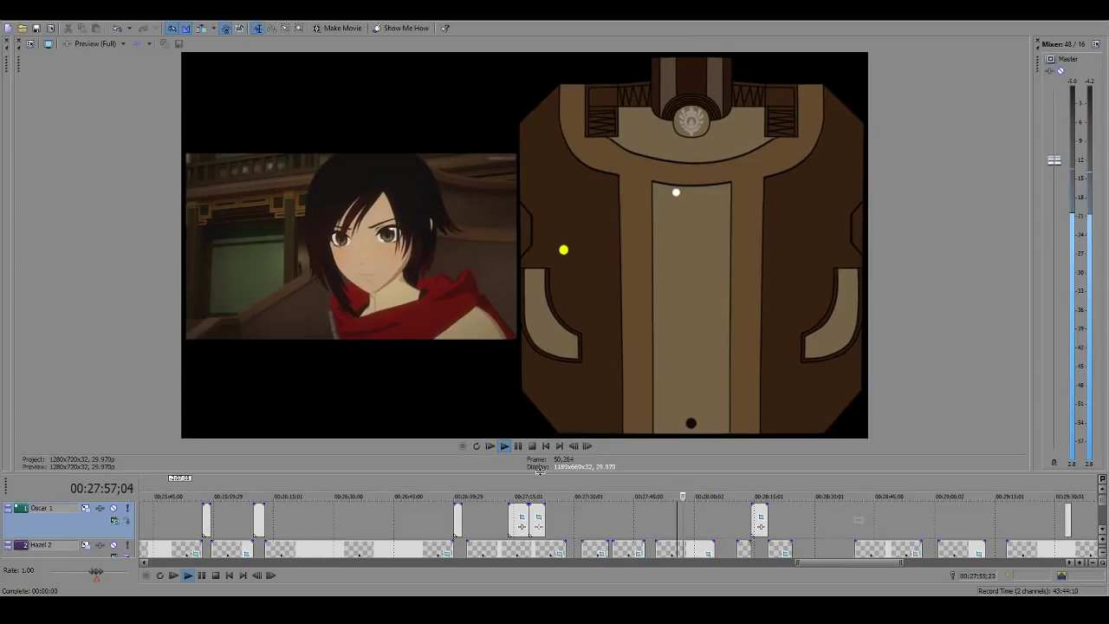
pyautogui.moveTo(534, 472); pyautogui.dragTo(534, 583)
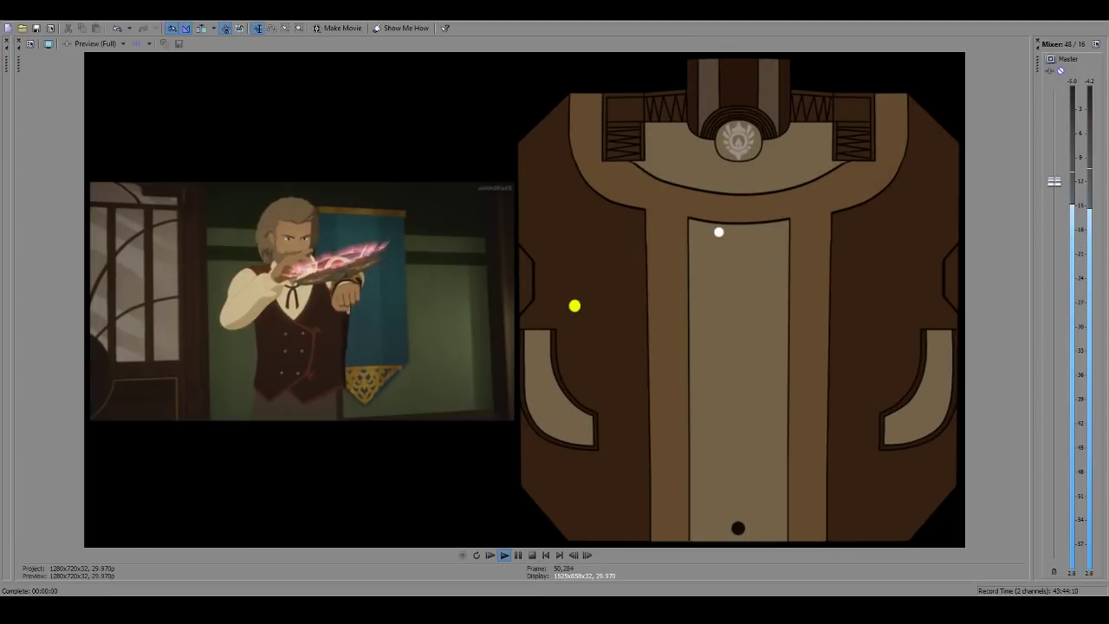
pyautogui.click(503, 556)
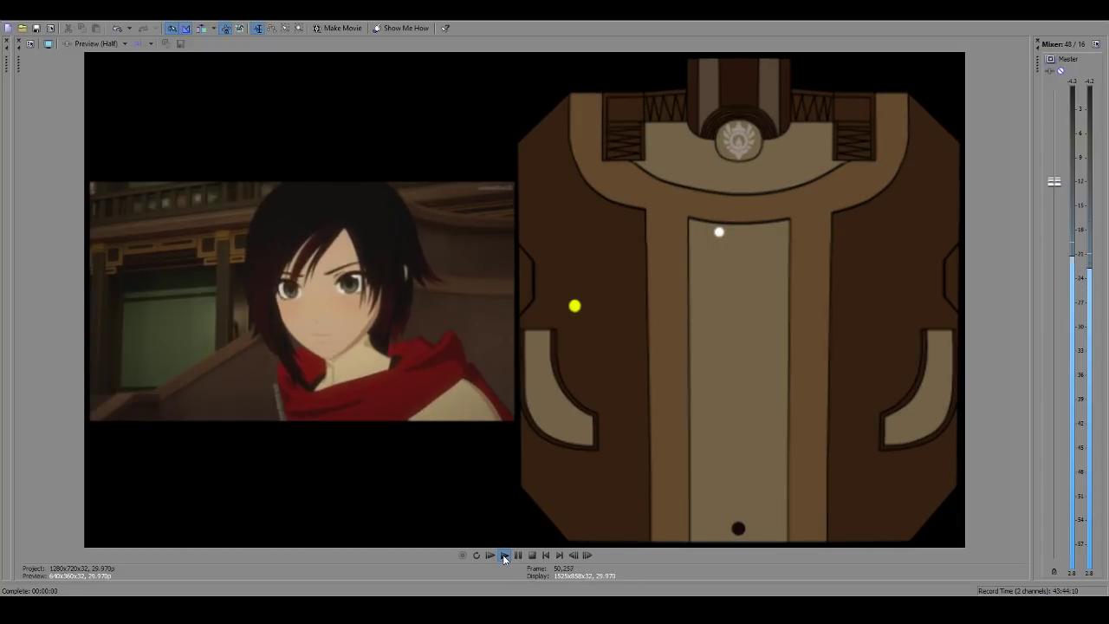
pyautogui.click(503, 556)
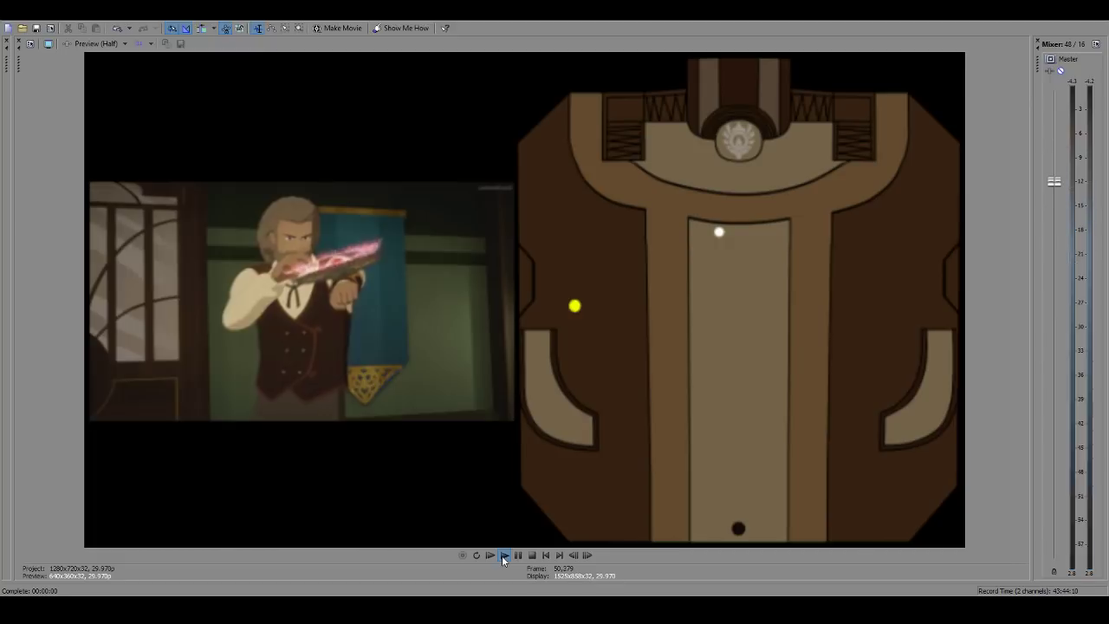
pyautogui.click(518, 557)
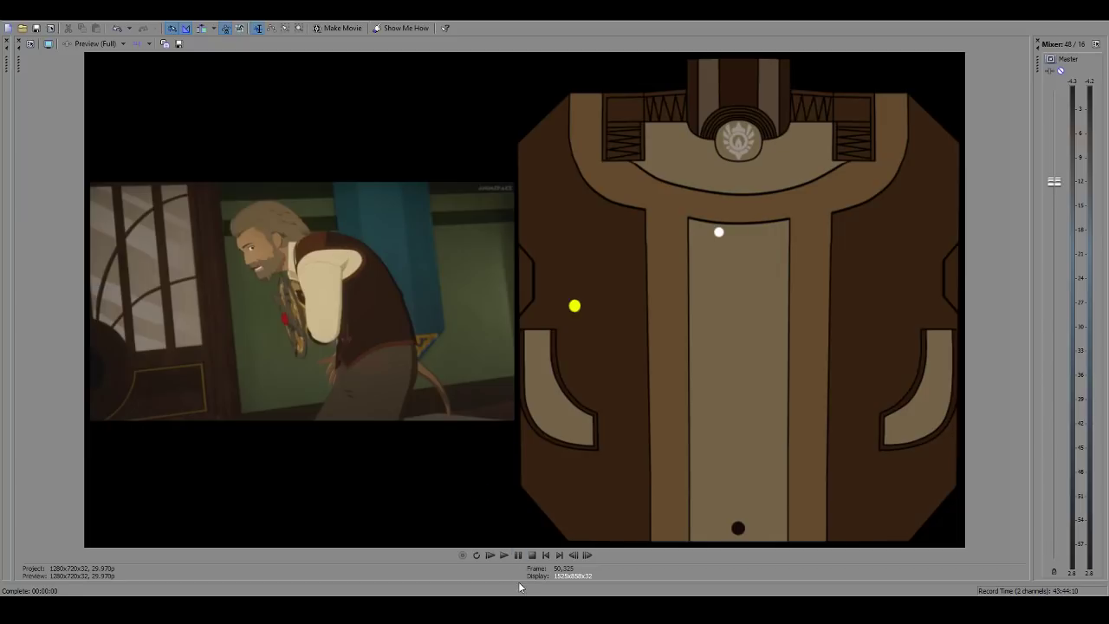
# Step: Bring the timeline back into view, survey the Oscar and Hazel clips, and play the footage from 00:25:25;28
pyautogui.moveTo(522, 580); pyautogui.dragTo(520, 434)
pyautogui.scroll(2, 659, 449)
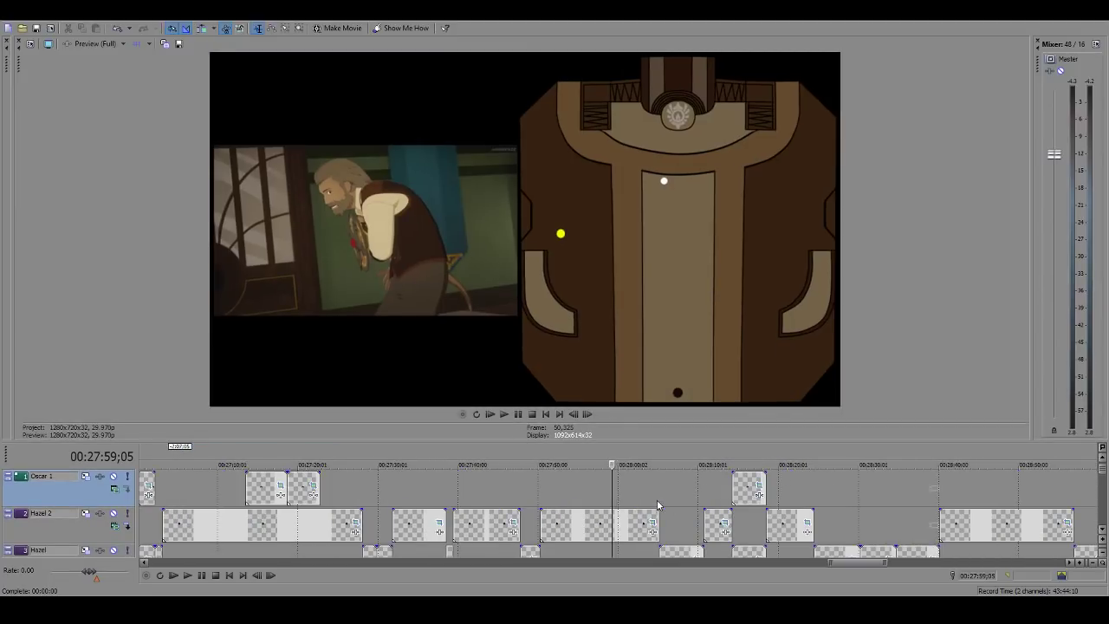
pyautogui.moveTo(664, 446); pyautogui.dragTo(662, 382)
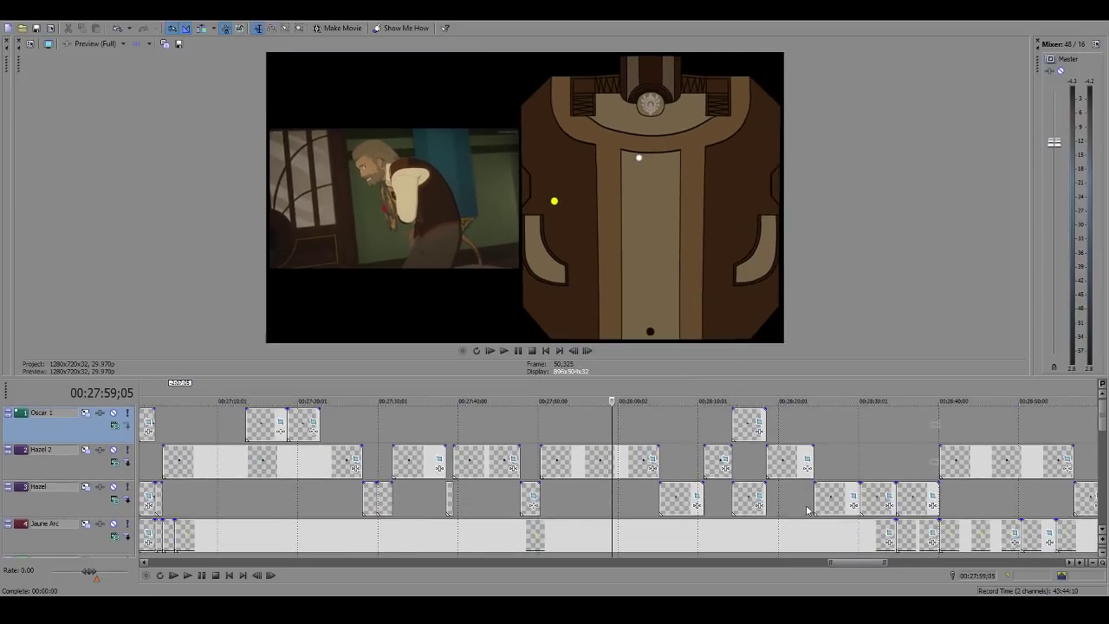
pyautogui.scroll(-3, 534, 432)
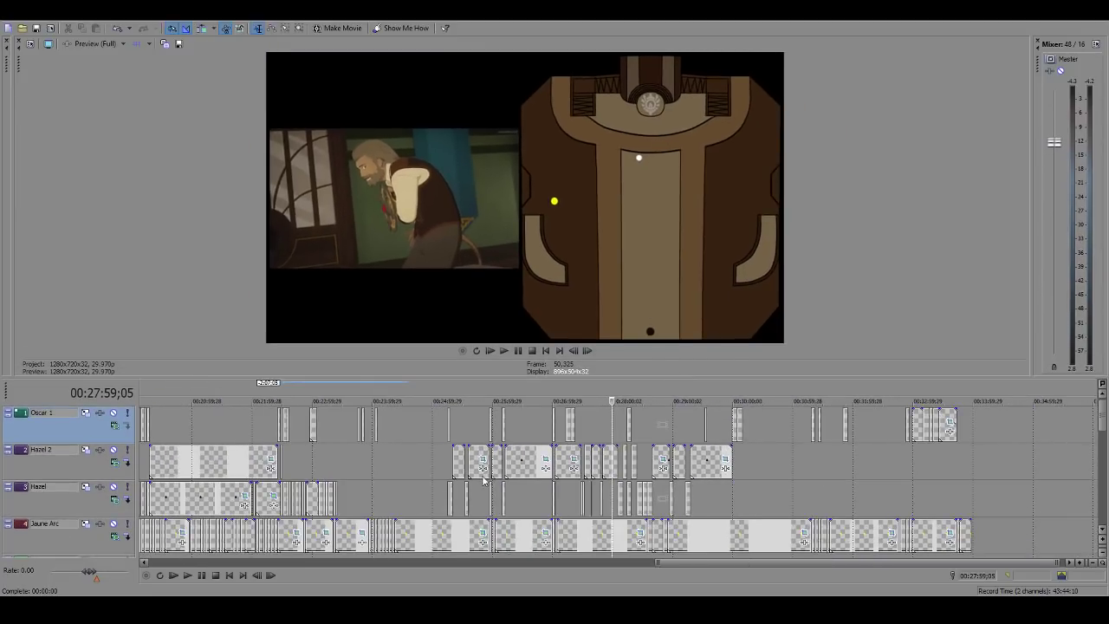
pyautogui.click(450, 434)
pyautogui.scroll(2, 489, 441)
pyautogui.scroll(1, 490, 441)
pyautogui.click(643, 436)
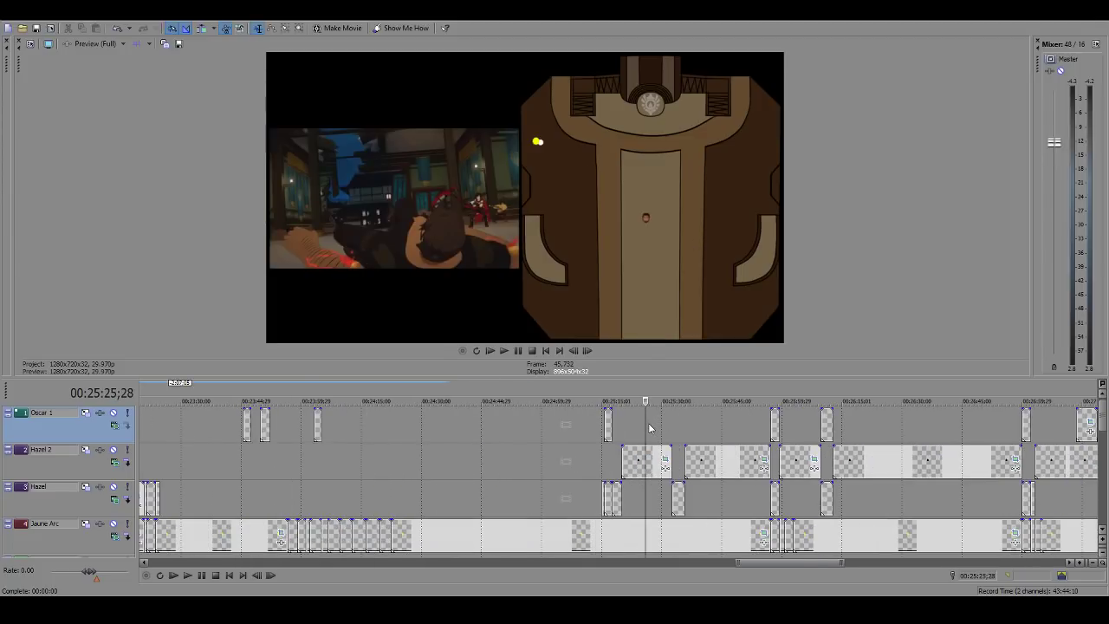
pyautogui.press('space')
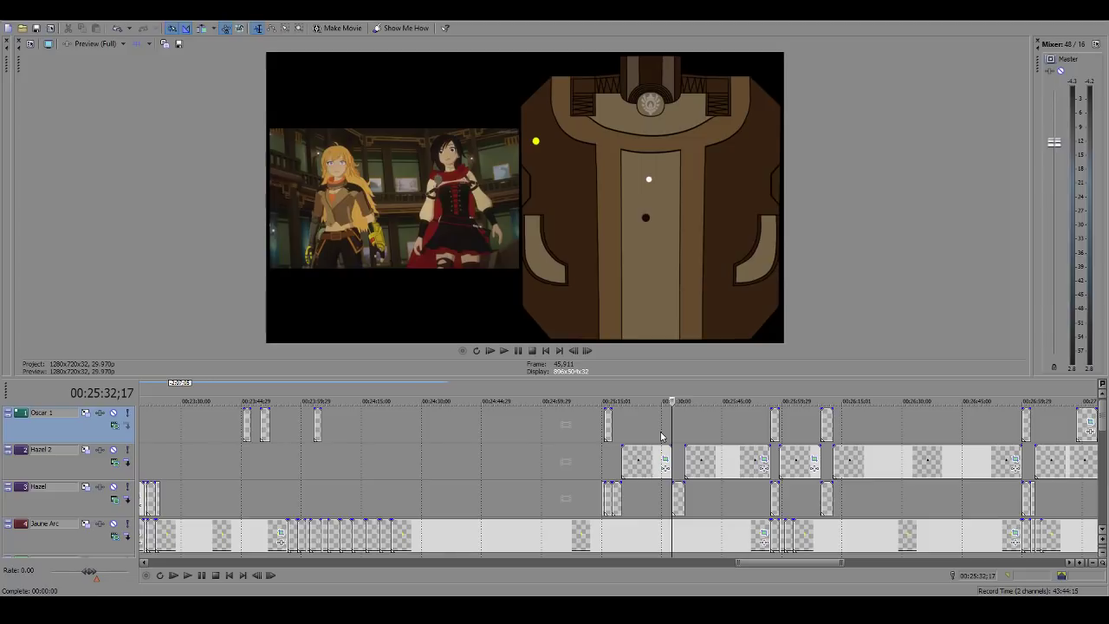
# Step: At the start of Oscar's clip at 00:25:57;06, compare the map with the footage and move his marker below and slightly right of Jaune's
pyautogui.scroll(-1, 660, 436)
pyautogui.click(646, 434)
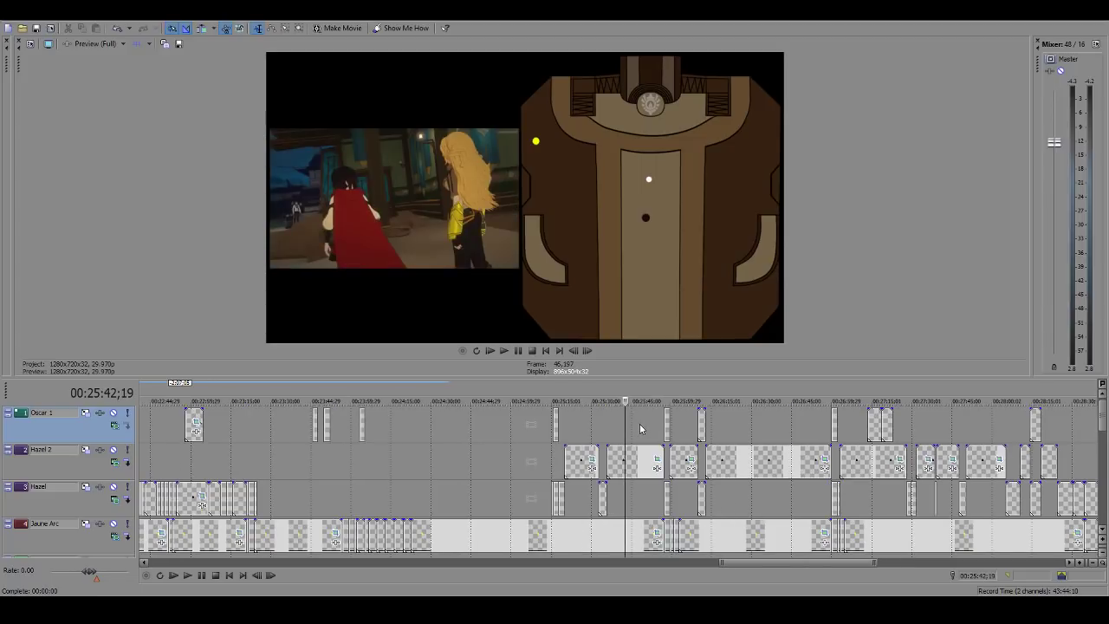
pyautogui.click(667, 428)
pyautogui.scroll(3, 607, 428)
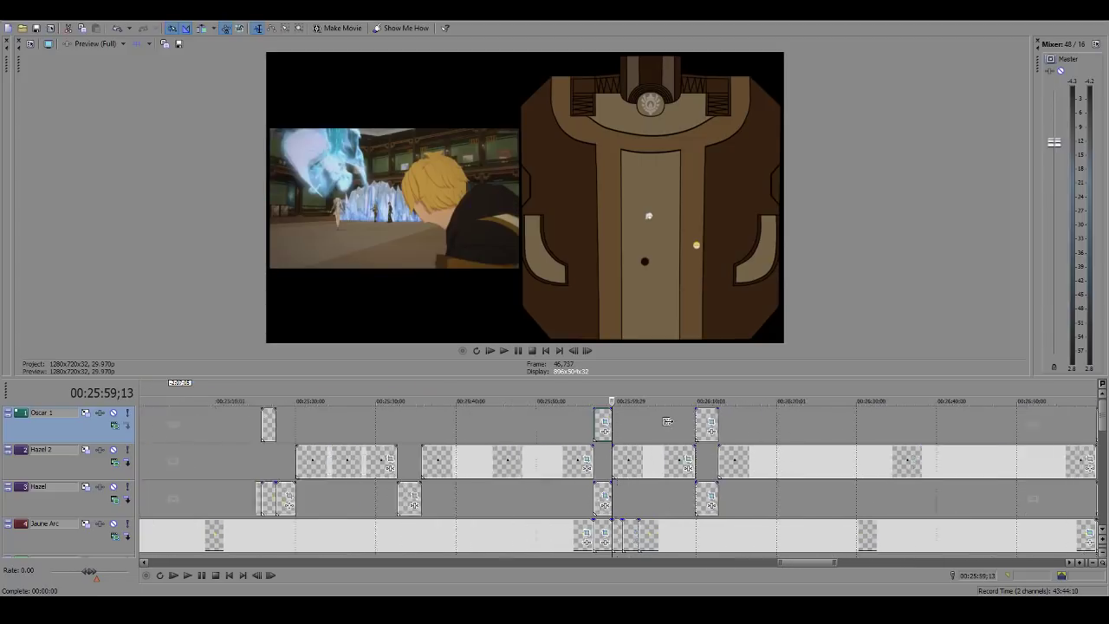
pyautogui.click(593, 430)
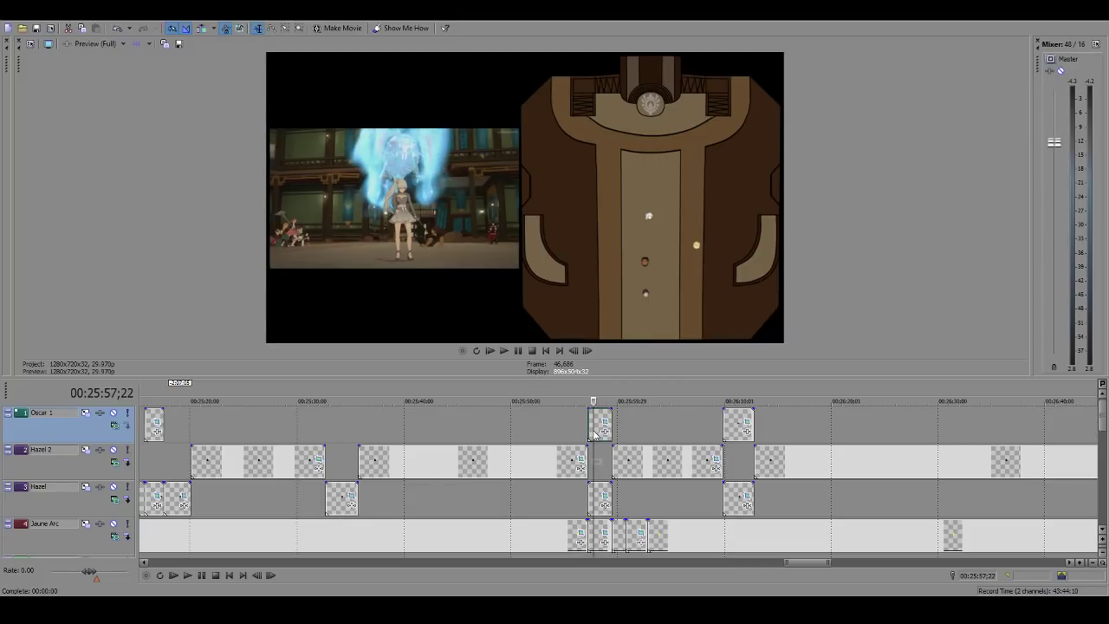
pyautogui.click(587, 428)
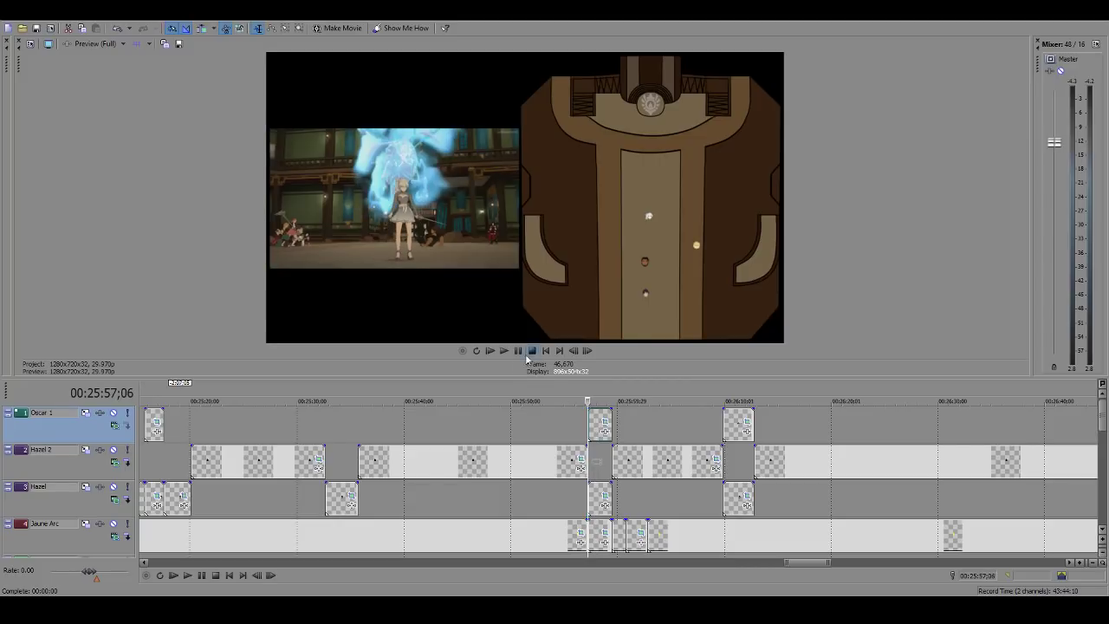
pyautogui.moveTo(498, 379); pyautogui.dragTo(498, 584)
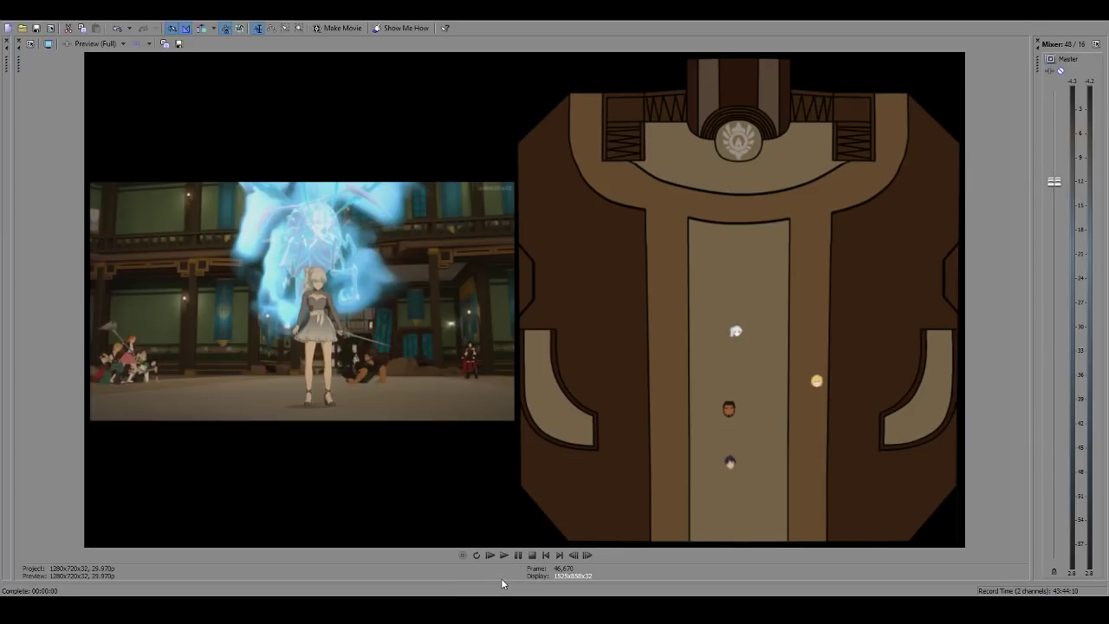
pyautogui.moveTo(501, 578); pyautogui.dragTo(501, 351)
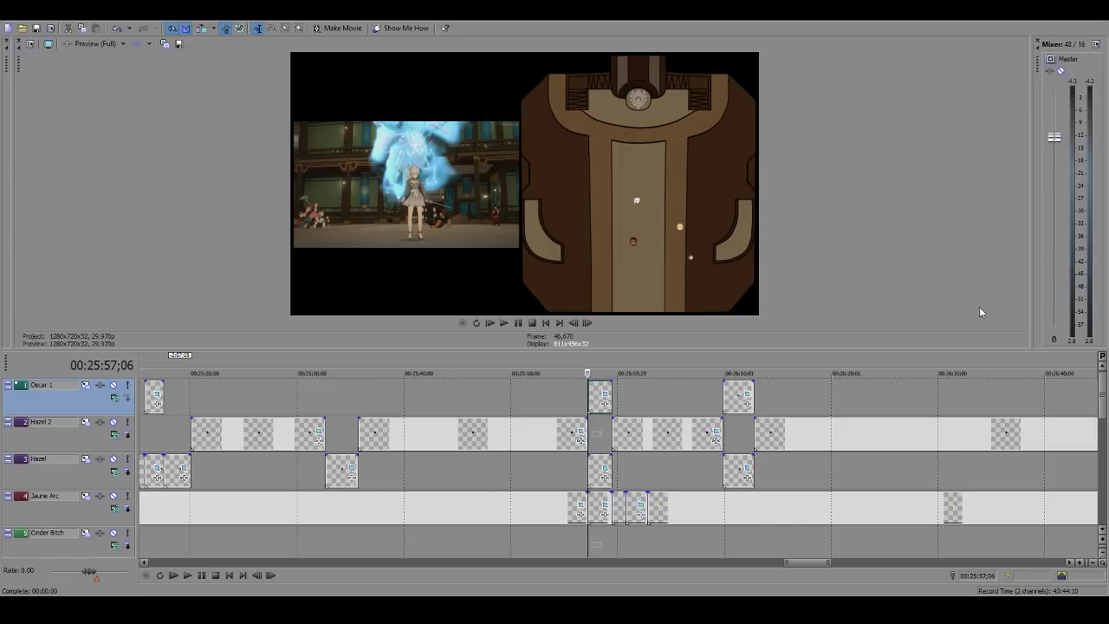
# Step: Survey the Hazel and Oscar clips from about 00:26:00 back to the group of short clips around 00:22:30
pyautogui.click(626, 429)
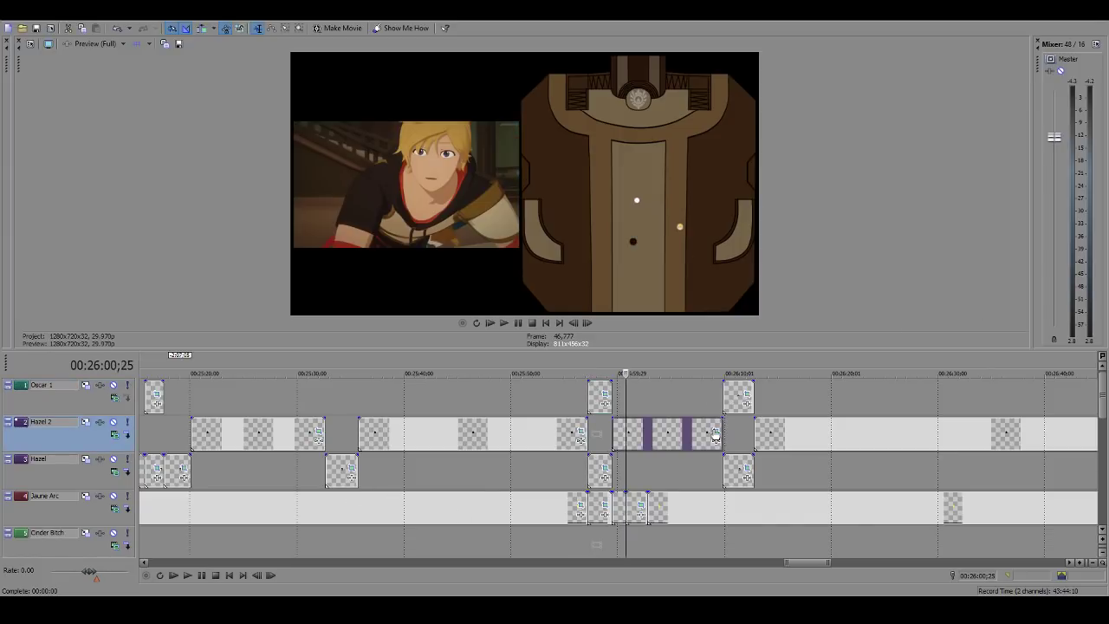
pyautogui.click(527, 431)
pyautogui.click(648, 431)
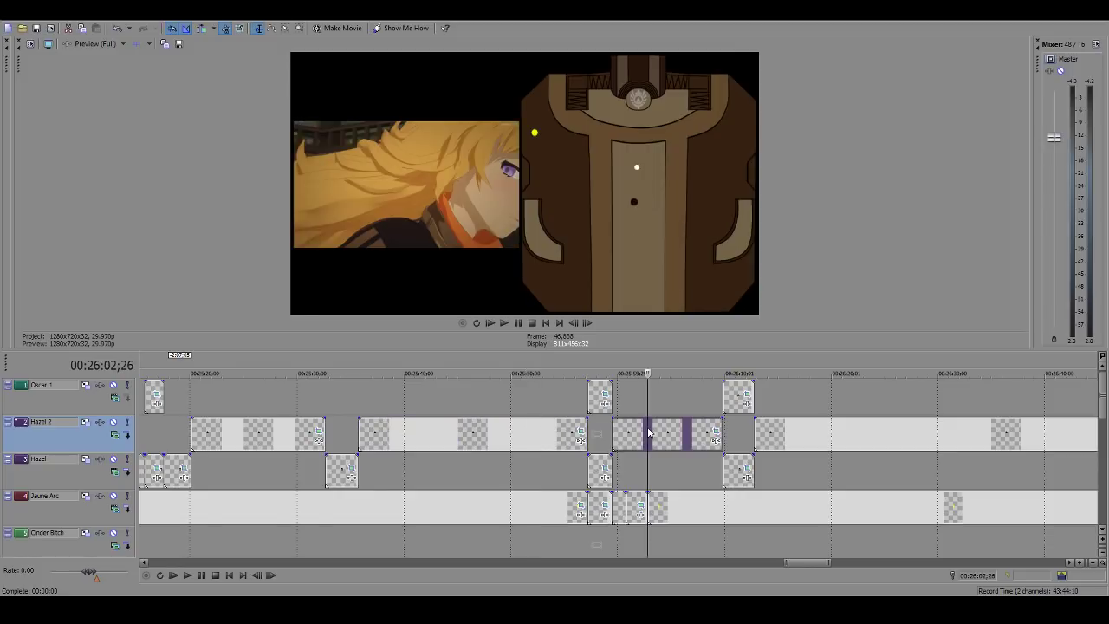
pyautogui.scroll(-5, 645, 433)
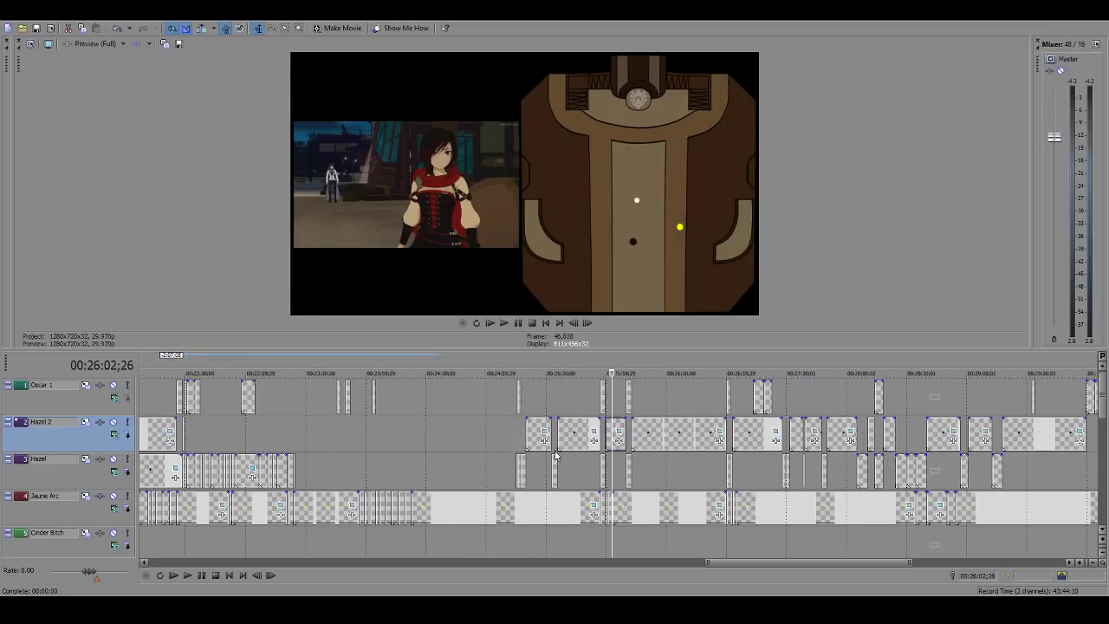
pyautogui.click(663, 449)
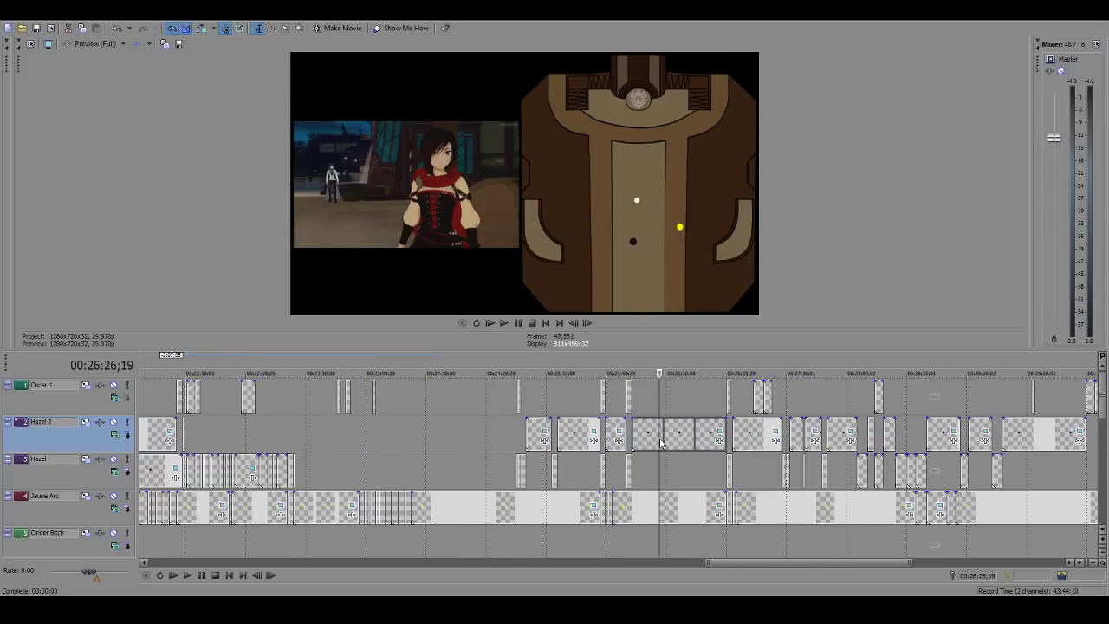
pyautogui.scroll(-4, 671, 451)
pyautogui.click(475, 438)
pyautogui.scroll(6, 615, 440)
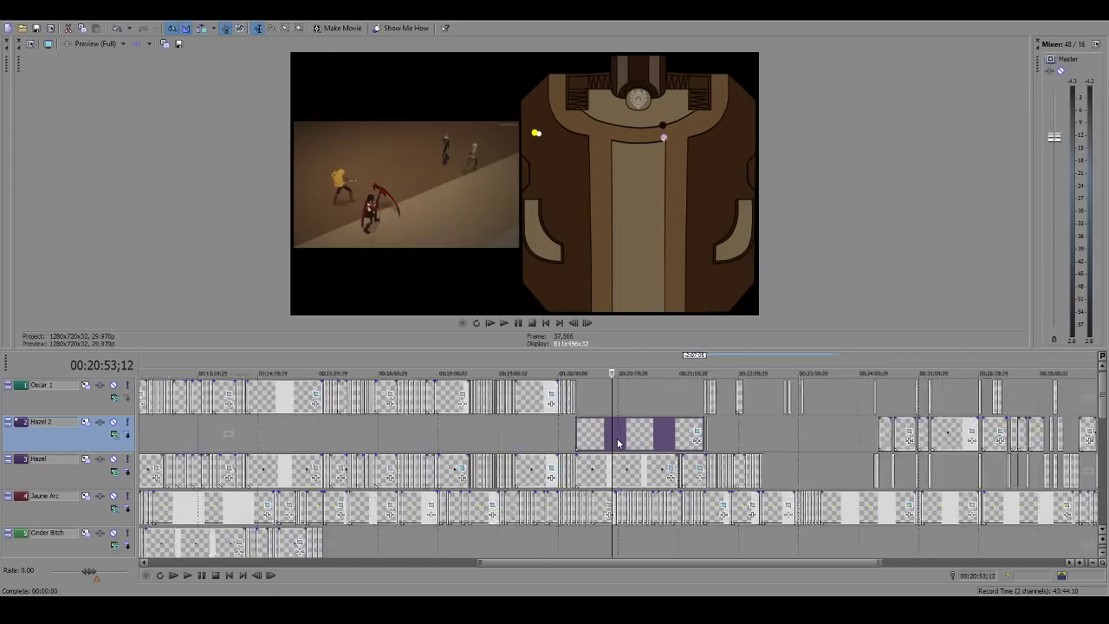
pyautogui.click(873, 433)
pyautogui.scroll(4, 873, 433)
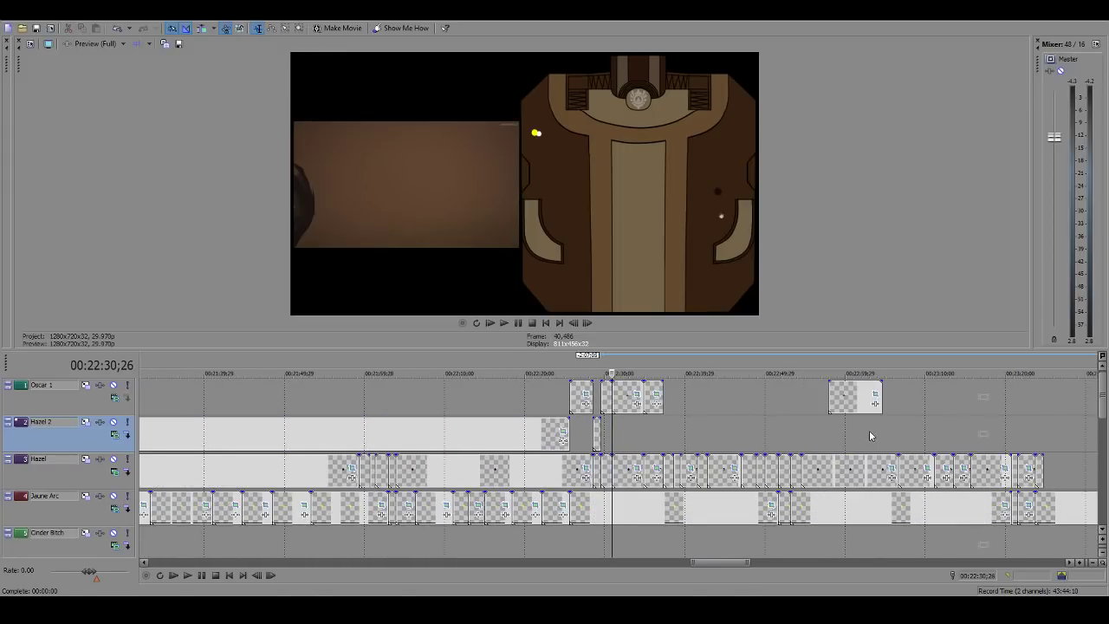
pyautogui.scroll(2, 854, 446)
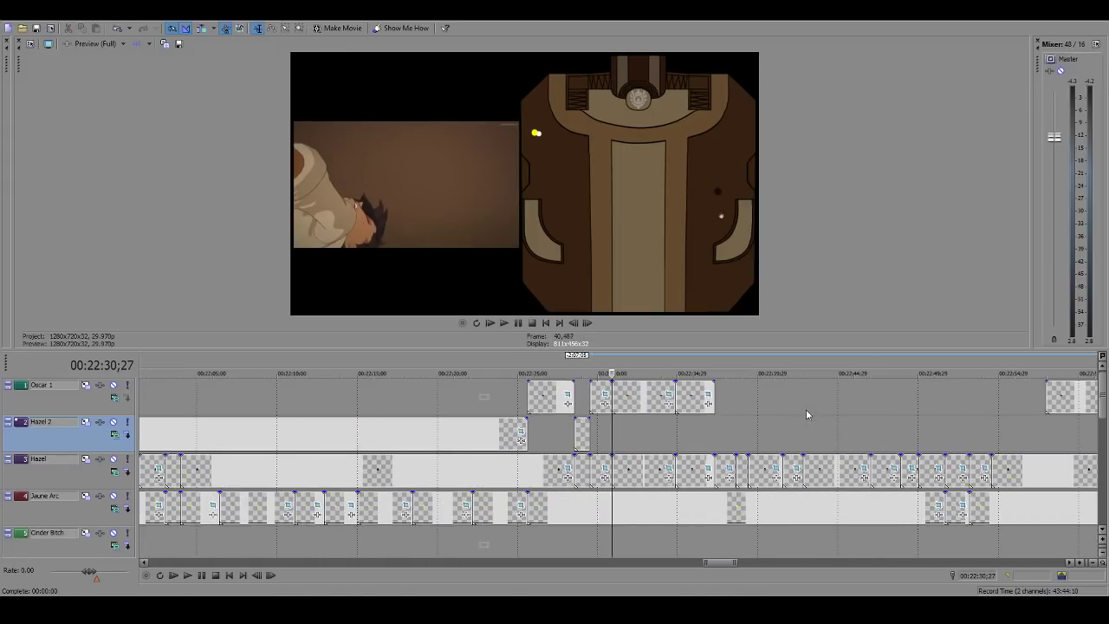
# Step: Reposition Oscar's marker in the clips meeting at 00:22:30;27, placing it directly below Hazel's marker in the second one
pyautogui.click(618, 425)
pyautogui.click(616, 430)
pyautogui.click(612, 430)
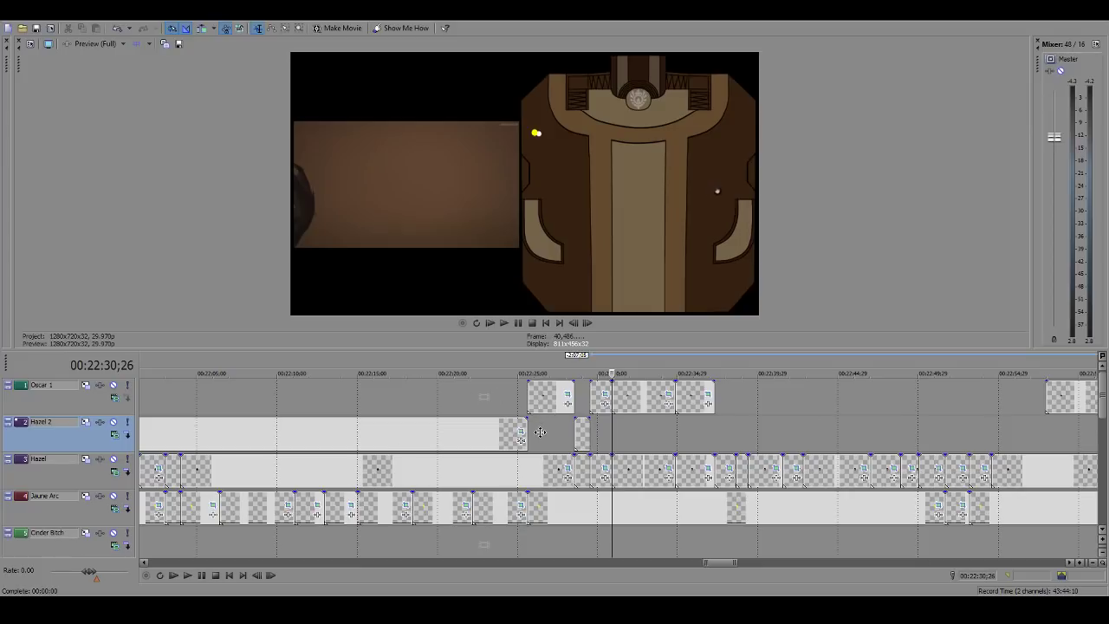
pyautogui.press('space')
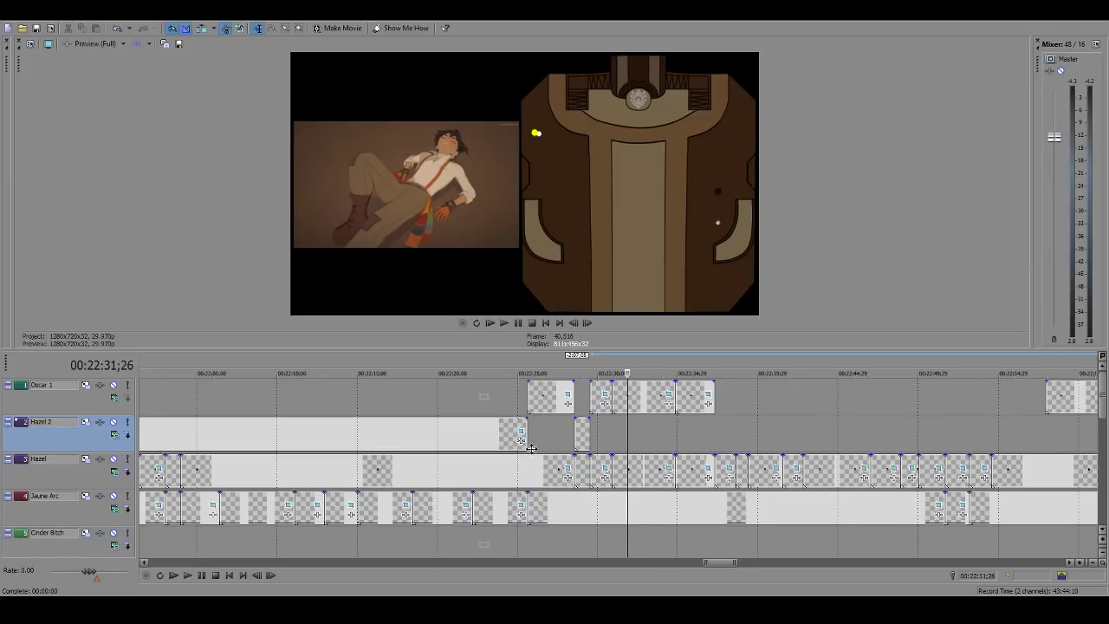
# Step: Give Oscar's clip from 00:22:34;25 to 00:22:37;08 the same marker position as his preceding clip, below Hazel's marker
pyautogui.press('space')
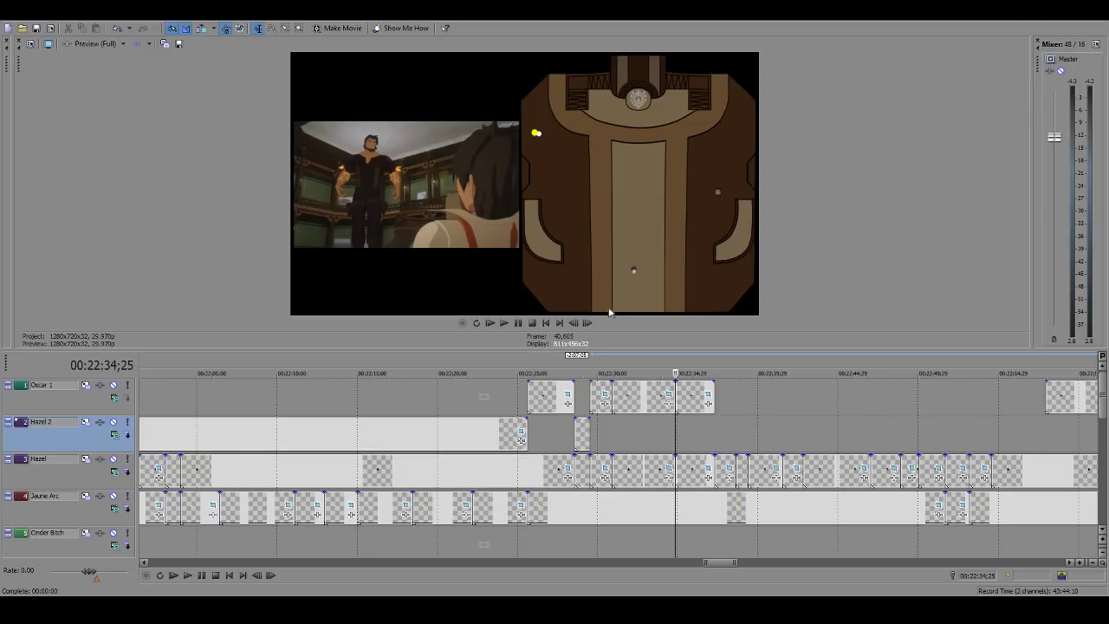
pyautogui.press('space')
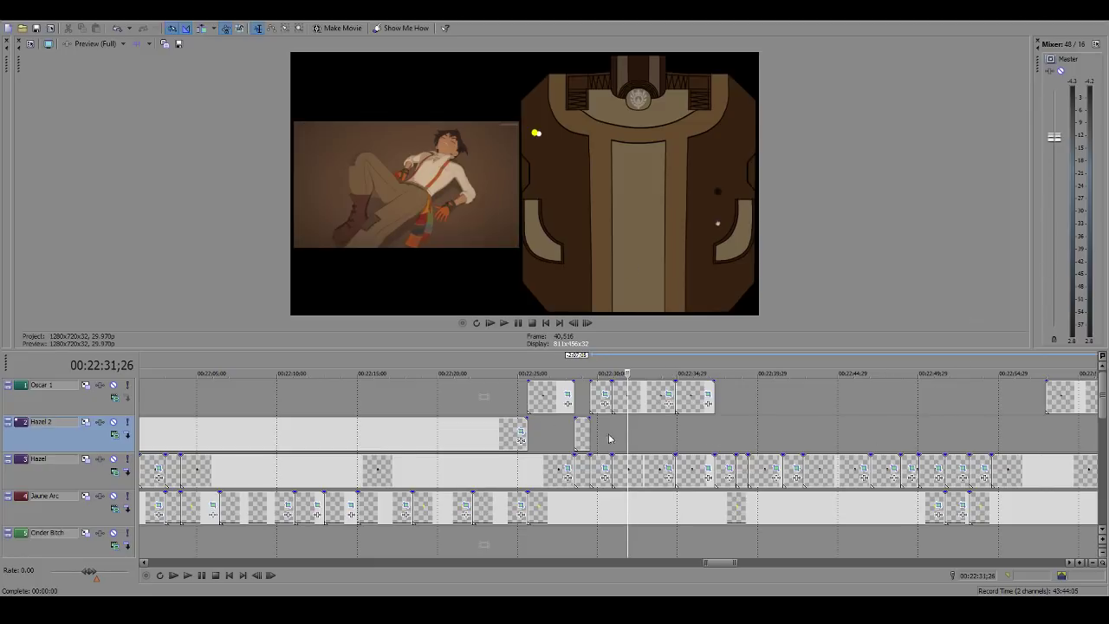
pyautogui.click(696, 398)
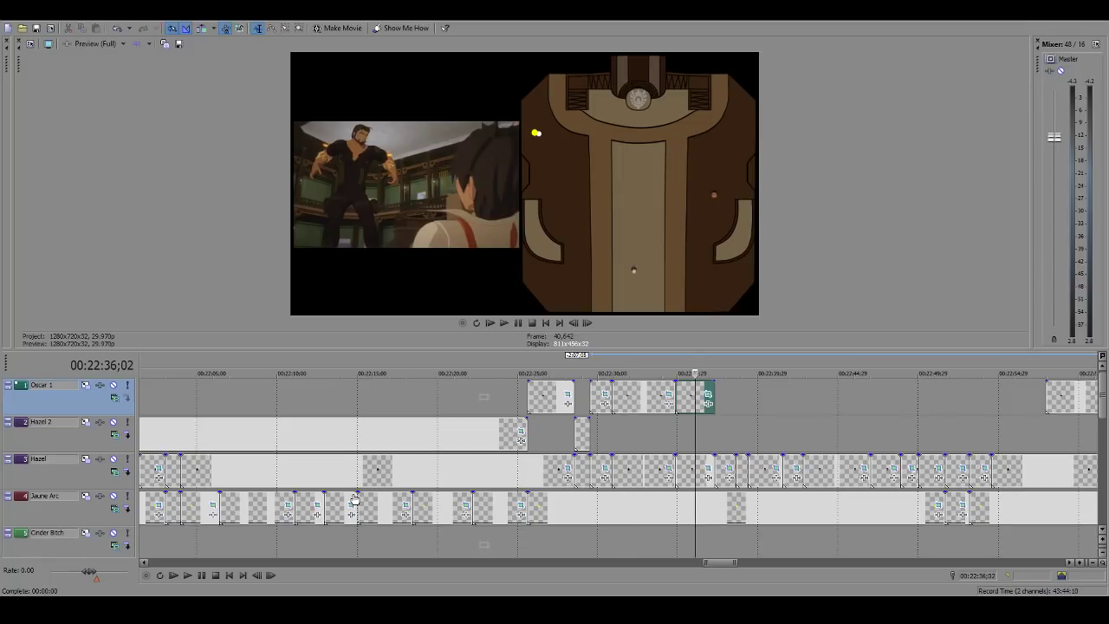
pyautogui.hotkey('ctrl', 'alt', 'Left')
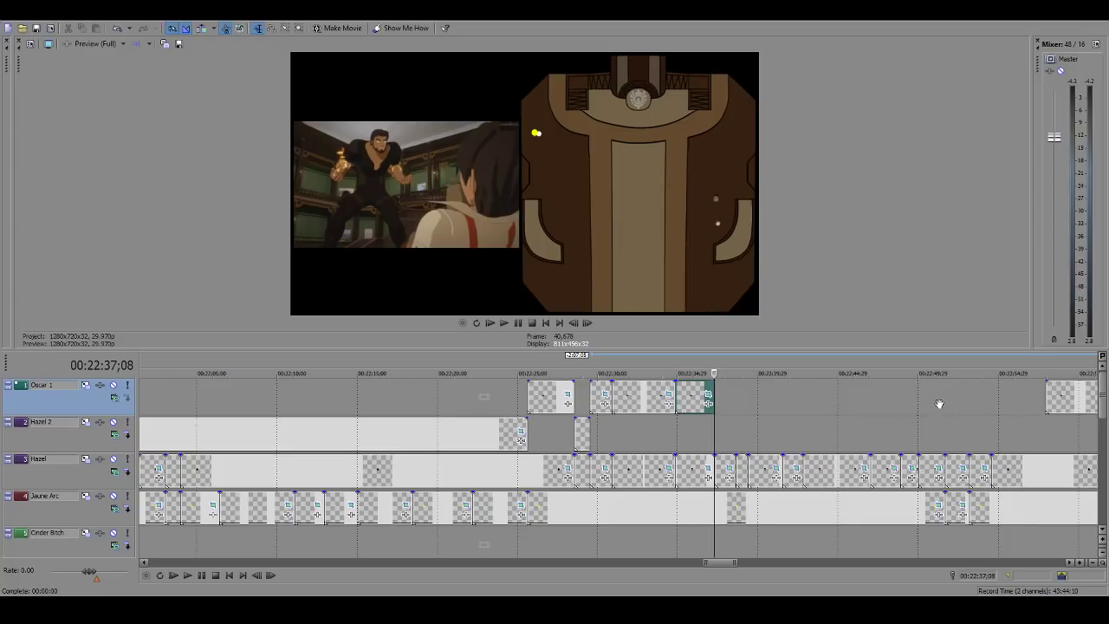
pyautogui.scroll(-1, 715, 483)
pyautogui.scroll(2, 712, 483)
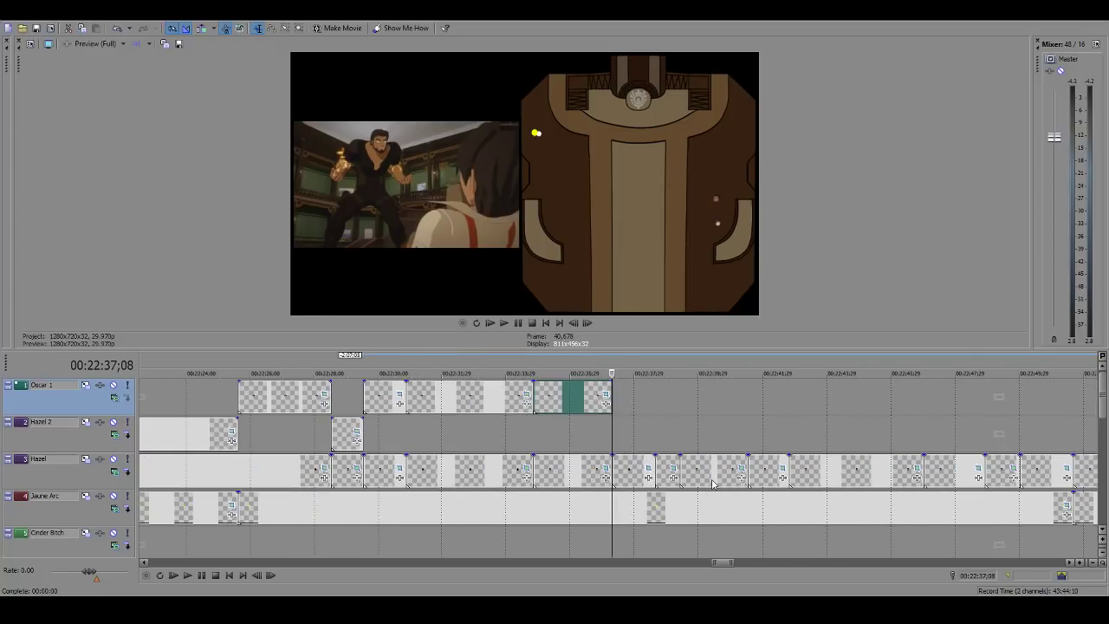
# Step: Play the footage from 00:22:37 to about 00:22:47, using an enlarged preview to examine Hazel's attack on Nora
pyautogui.press('Right')
pyautogui.press('space')
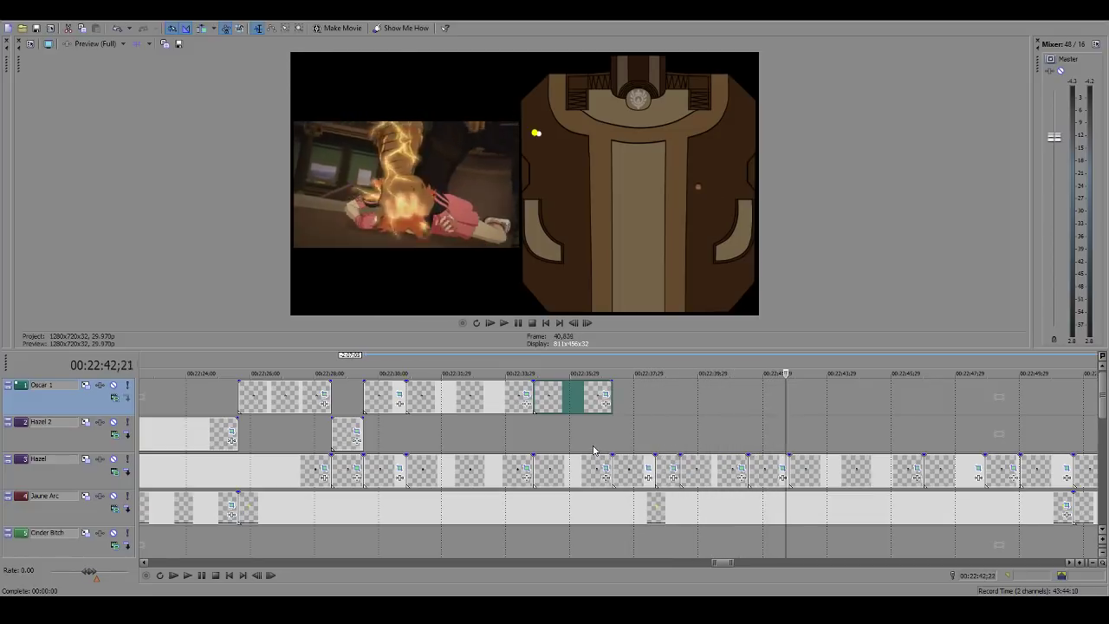
pyautogui.scroll(-4, 596, 452)
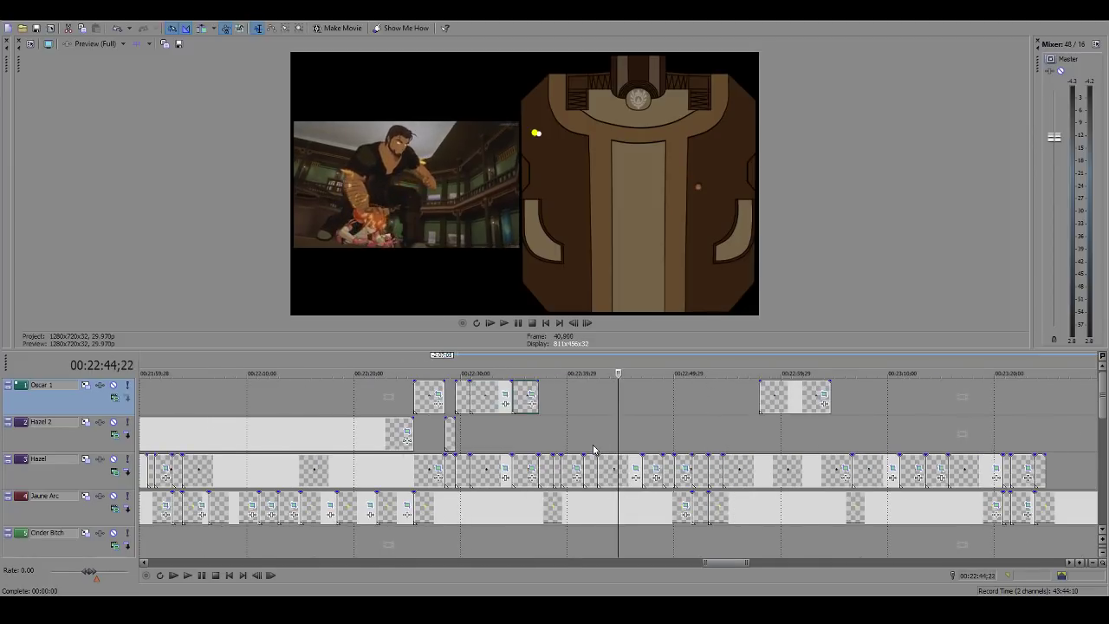
pyautogui.click(598, 424)
pyautogui.click(504, 323)
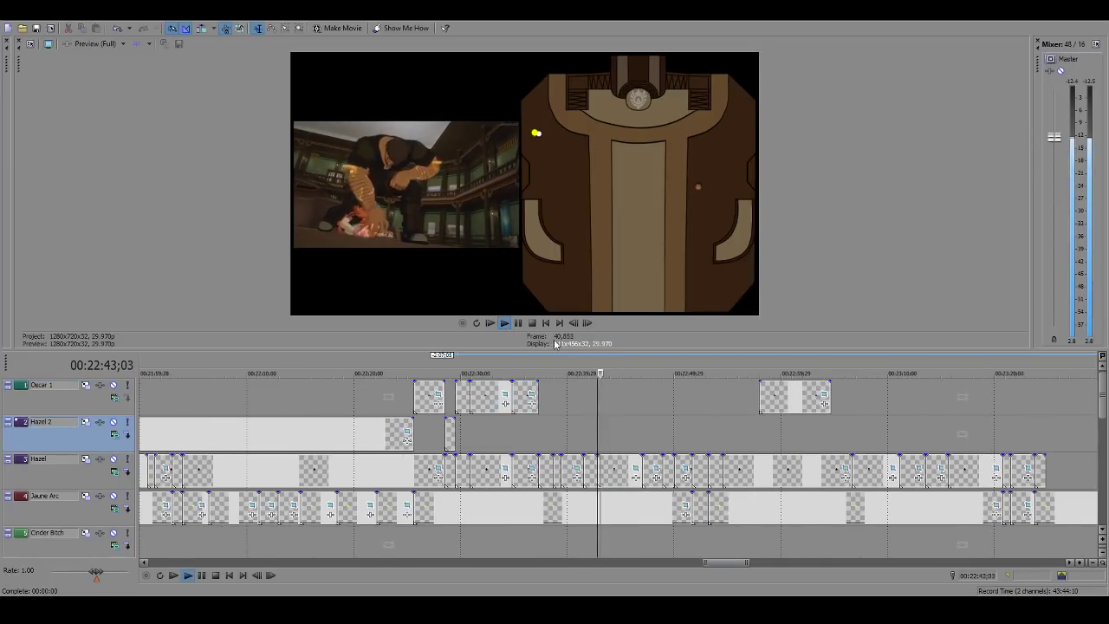
pyautogui.moveTo(560, 356); pyautogui.dragTo(515, 523)
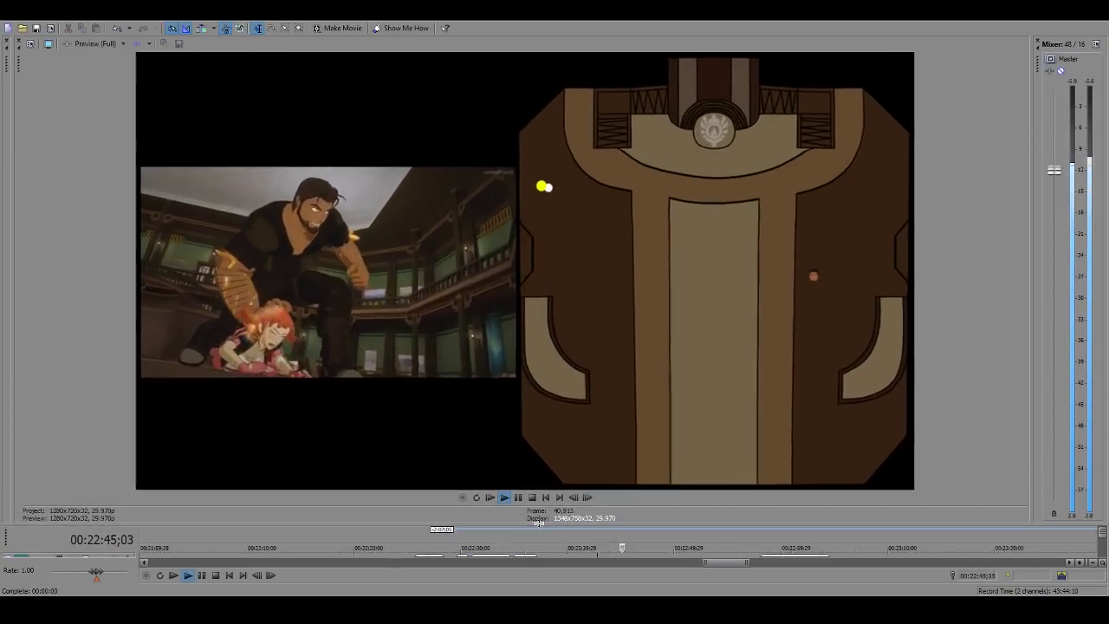
pyautogui.click(517, 496)
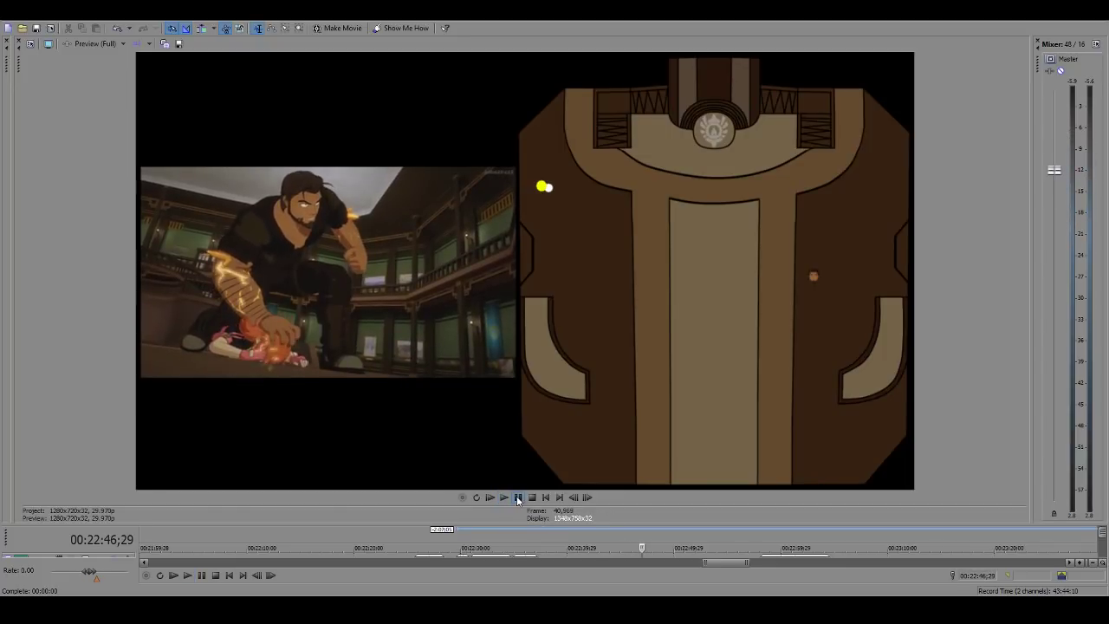
pyautogui.moveTo(594, 524); pyautogui.dragTo(603, 362)
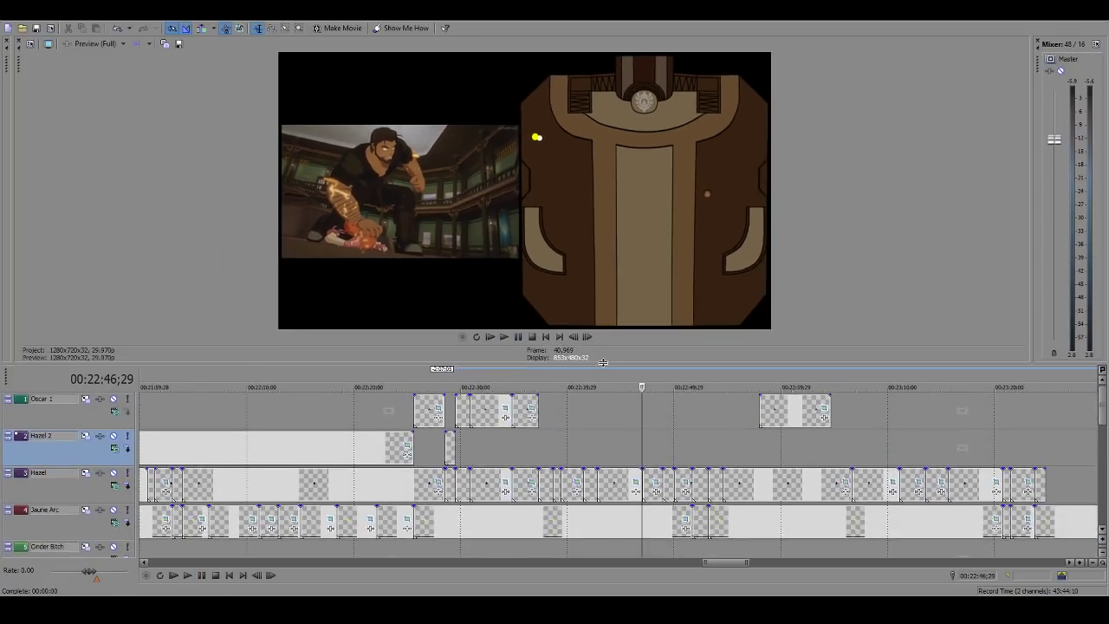
# Step: Copy the short Hazel 2 clip at 00:22:28;28 to 00:22:37;09 and extend it to the start of Oscar's next clip
pyautogui.click(449, 446)
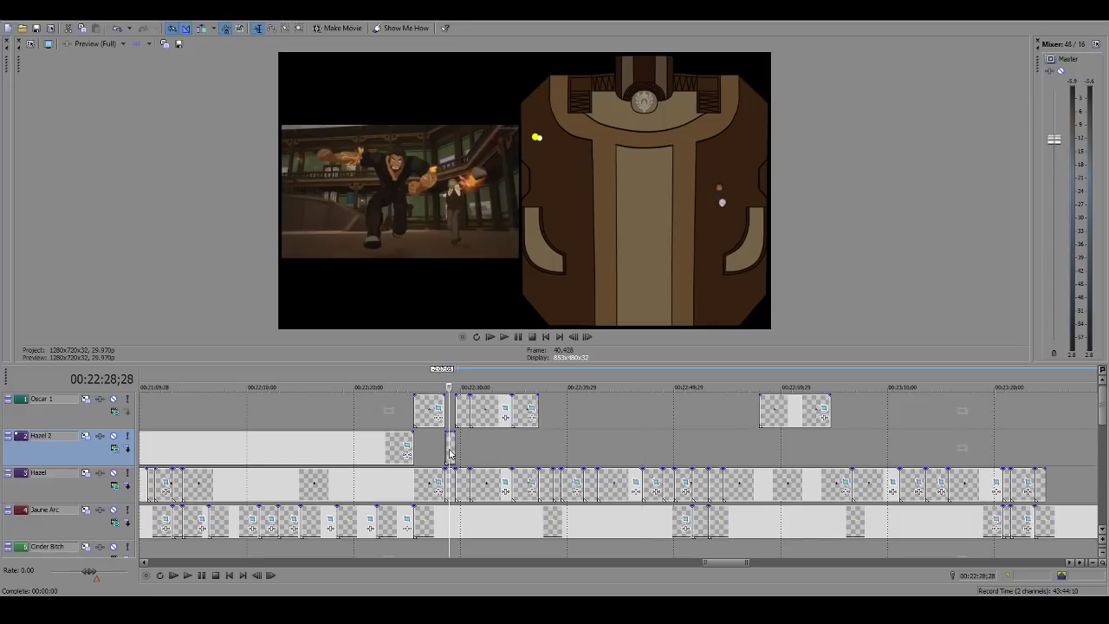
pyautogui.click(540, 446)
pyautogui.hotkey('ctrl', 'v')
pyautogui.moveTo(550, 444); pyautogui.dragTo(758, 444)
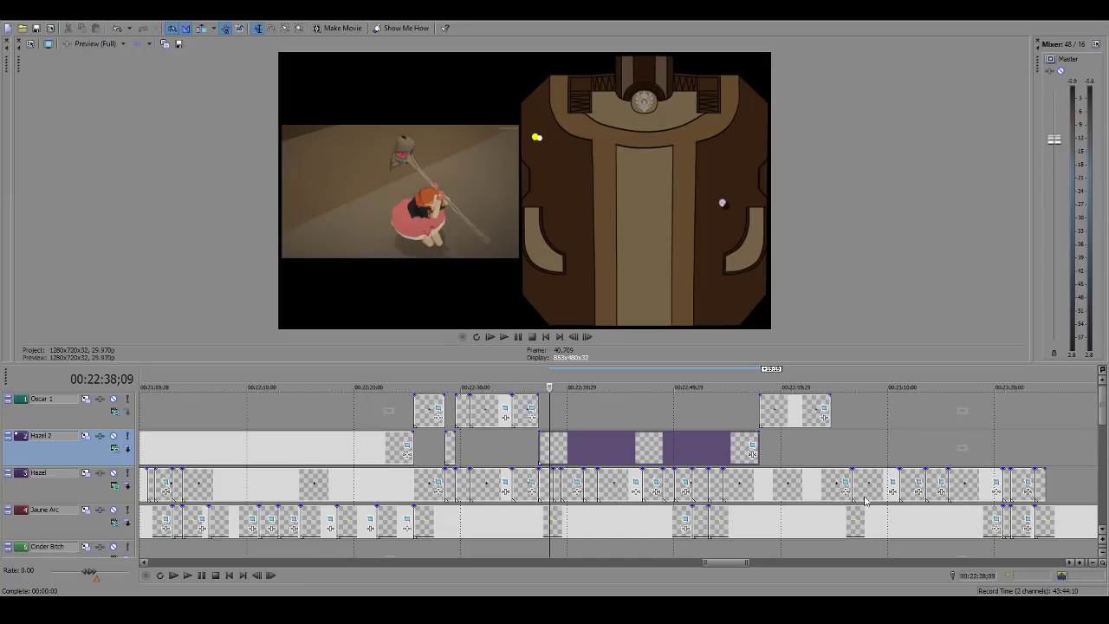
# Step: Move the marker in the new Hazel 2 clip to the map position of Oscar's marker in the preceding clip
pyautogui.hotkey('ctrl', 'alt', 'Left')
pyautogui.hotkey('ctrl', 'alt', 'Left')
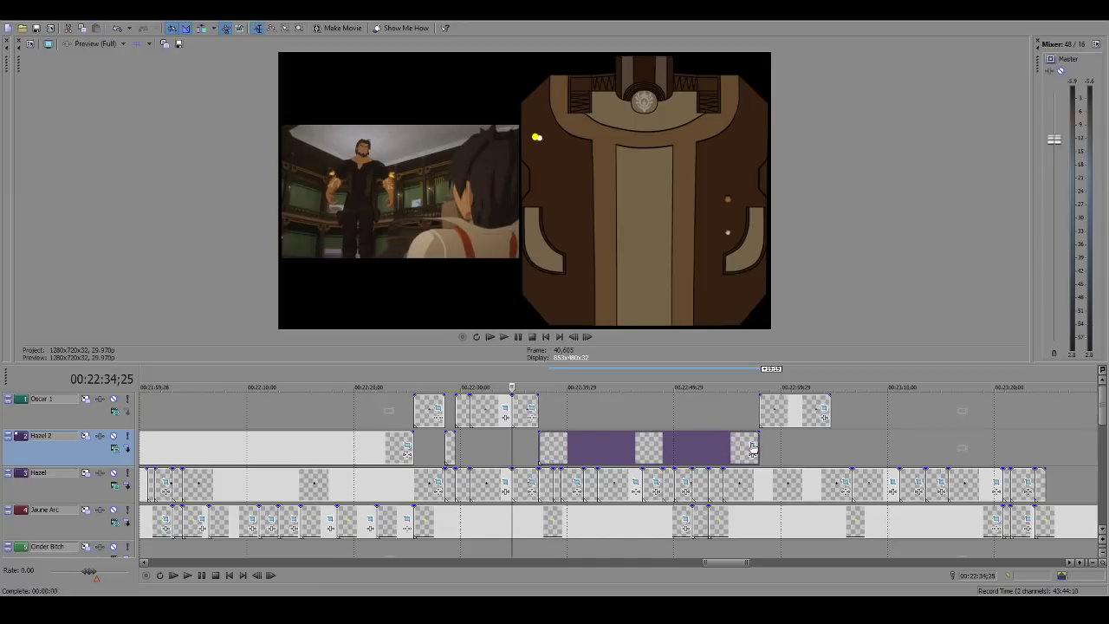
pyautogui.hotkey('ctrl', 'alt', 'Right')
pyautogui.hotkey('ctrl', 'alt', 'Right')
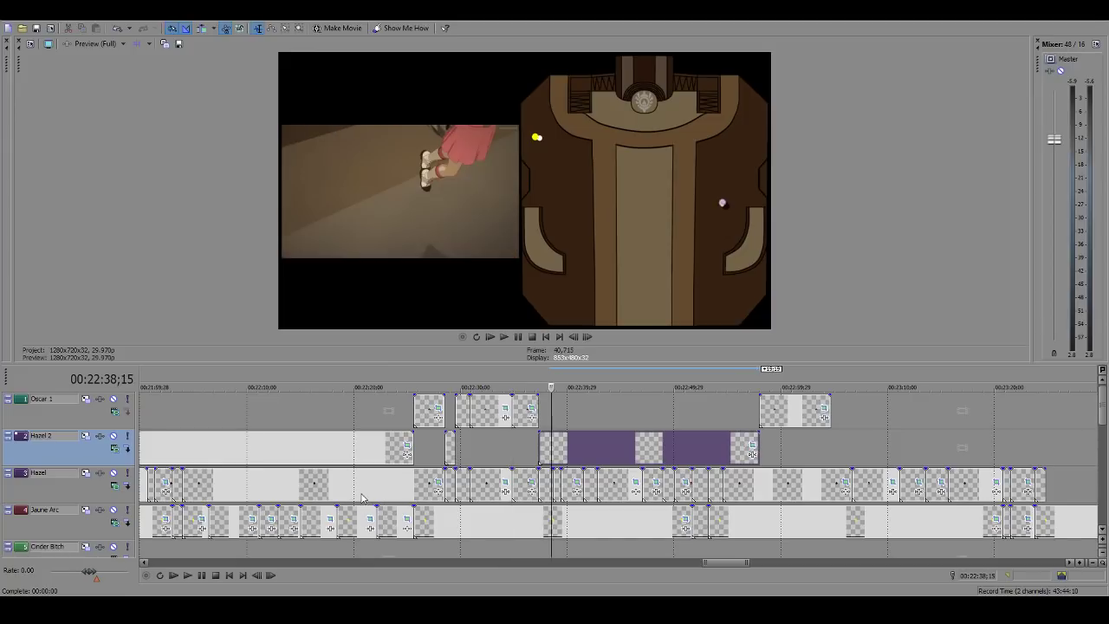
pyautogui.hotkey('ctrl', 'alt', 'Left')
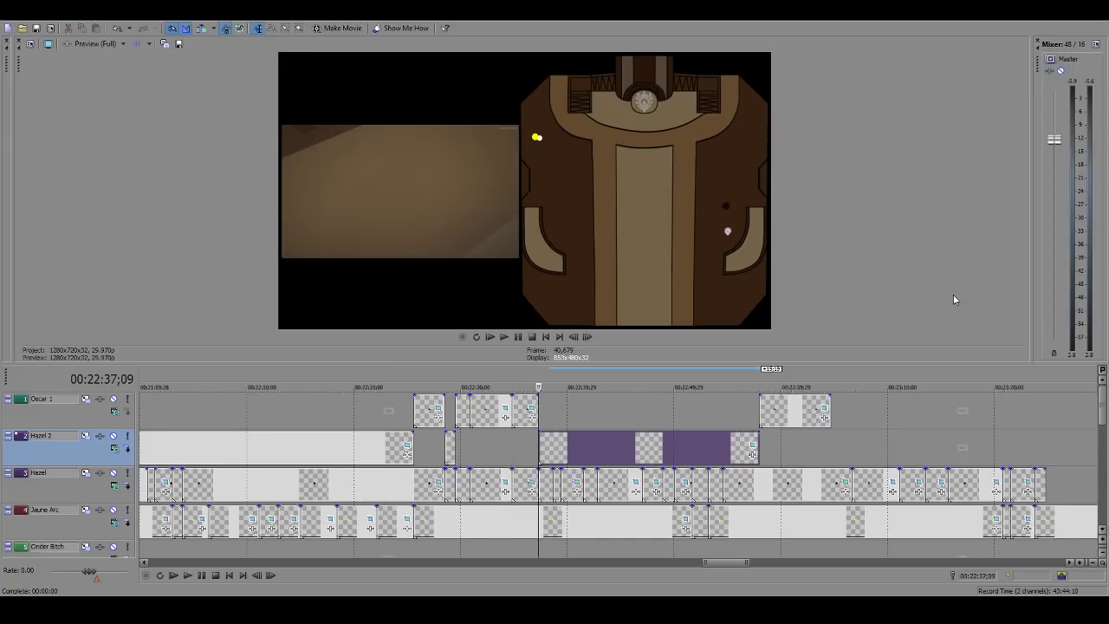
# Step: Step back to 00:22:36;24 and play the footage to about 00:22:49, checking the marker across the clip change
pyautogui.press('Left')
pyautogui.press('Left')
pyautogui.press('Left')
pyautogui.press('Left')
pyautogui.press('Left')
pyautogui.press('Left')
pyautogui.press('Left')
pyautogui.press('Left')
pyautogui.press('Left')
pyautogui.press('Left')
pyautogui.press('Left')
pyautogui.press('Left')
pyautogui.press('Left')
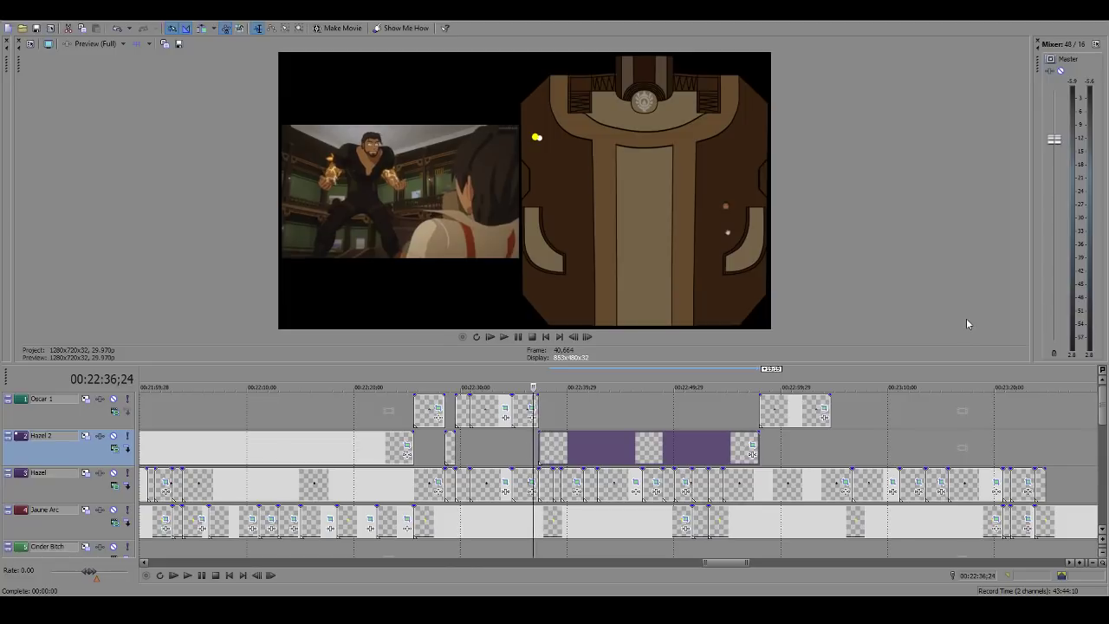
pyautogui.press('space')
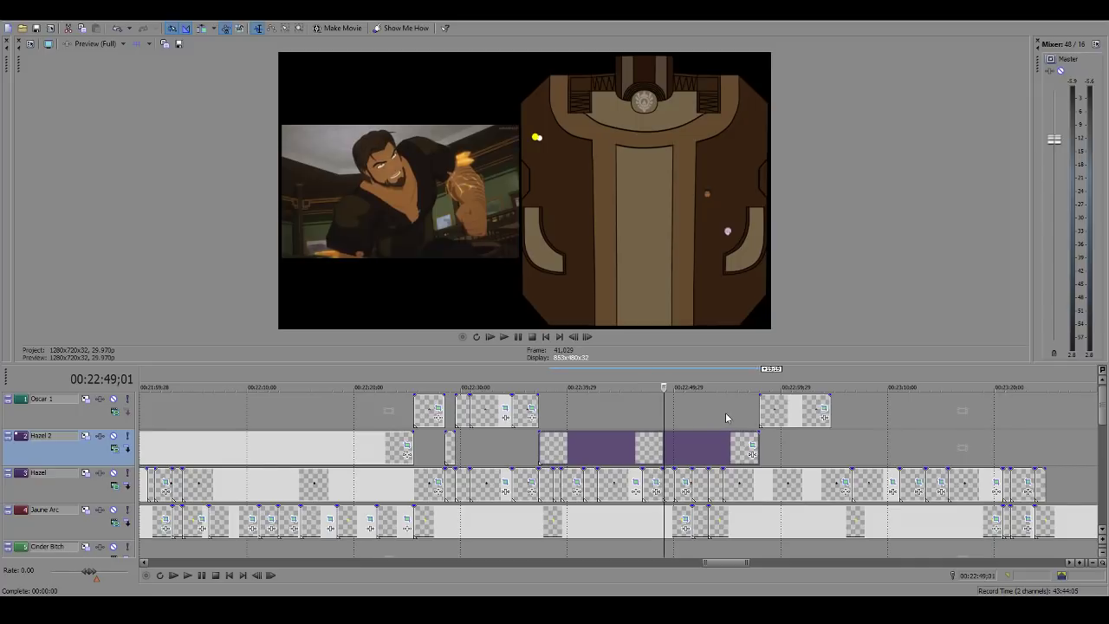
# Step: Move Oscar's marker in the clip starting at 00:22:57;28 to the same map position as the preceding Hazel 2 clip's marker
pyautogui.click(760, 409)
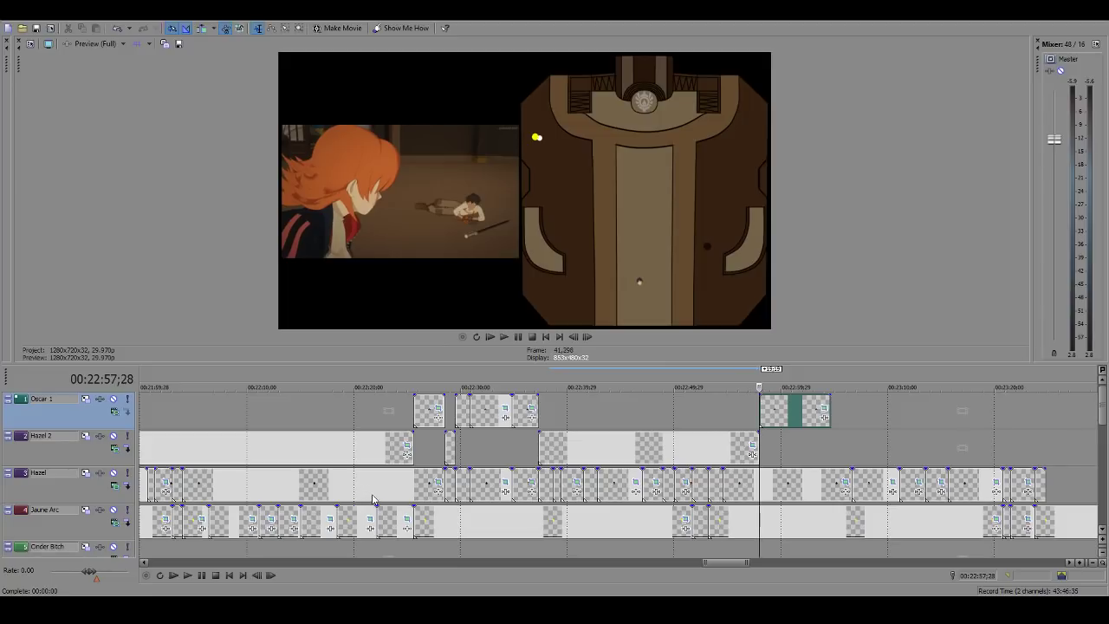
pyautogui.press('space')
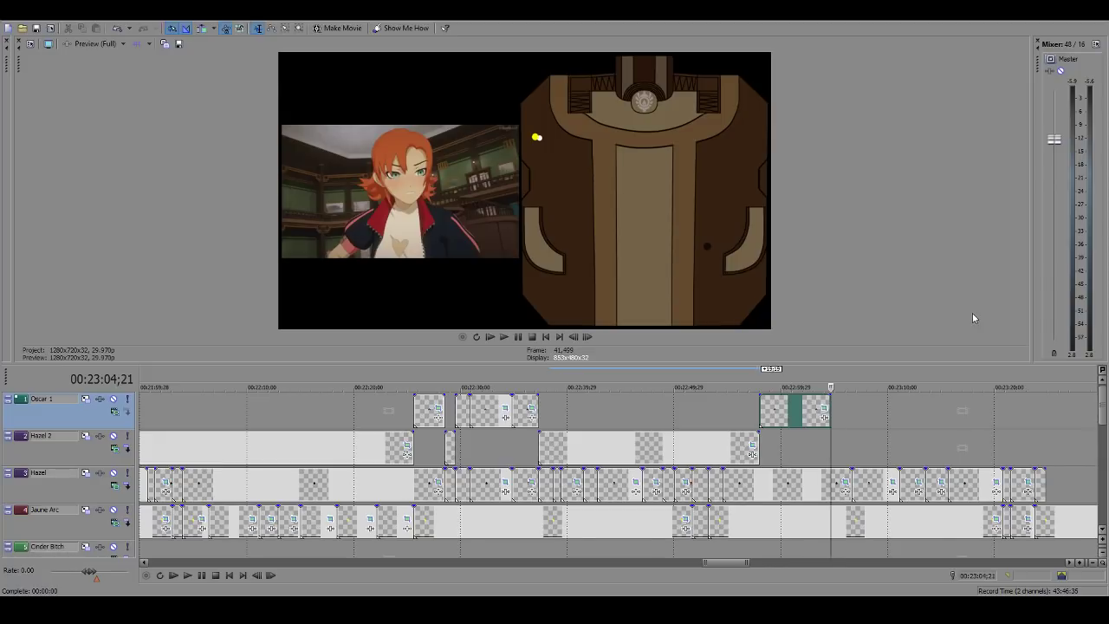
pyautogui.press('space')
pyautogui.press('space')
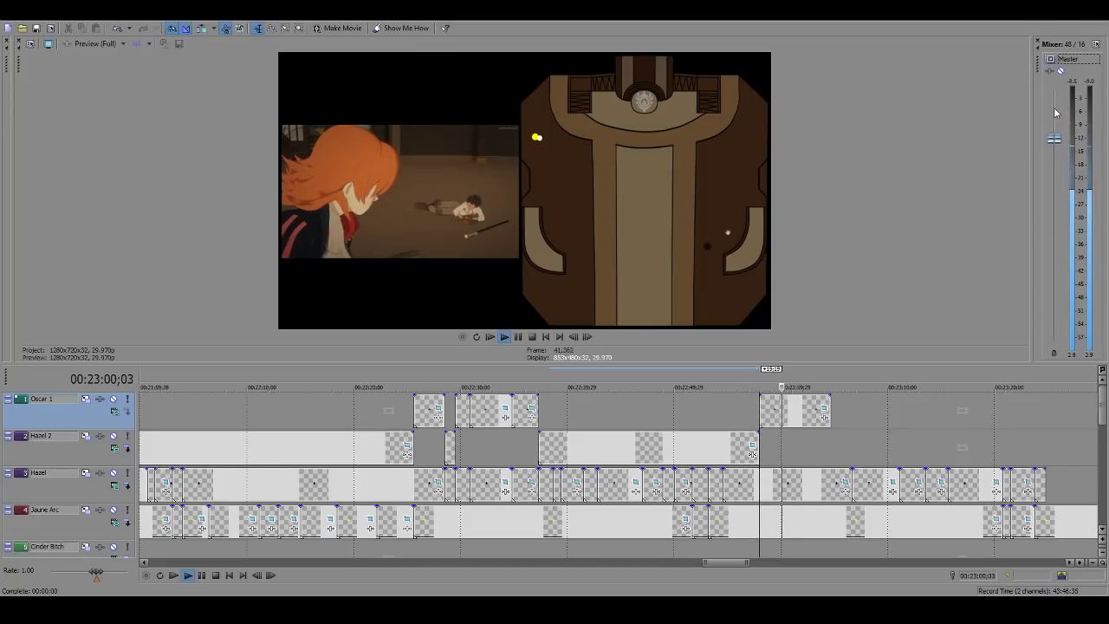
# Step: Raise the master volume to 5.4 and replay the footage between about 00:22:55 and 00:23:04
pyautogui.moveTo(1054, 138); pyautogui.dragTo(1054, 115)
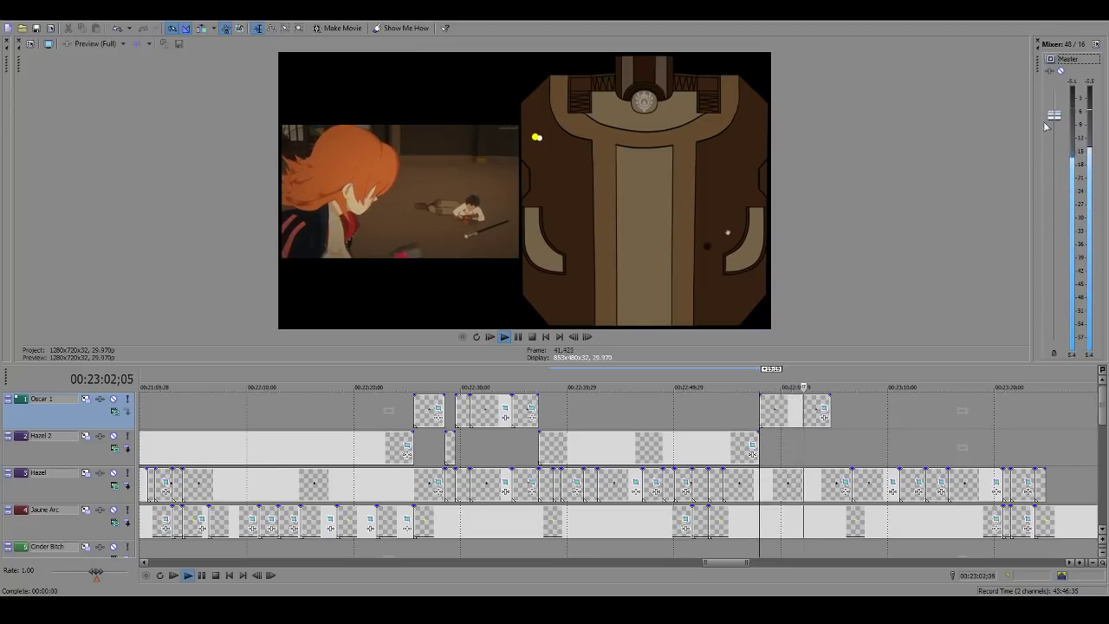
pyautogui.press('space')
pyautogui.click(504, 337)
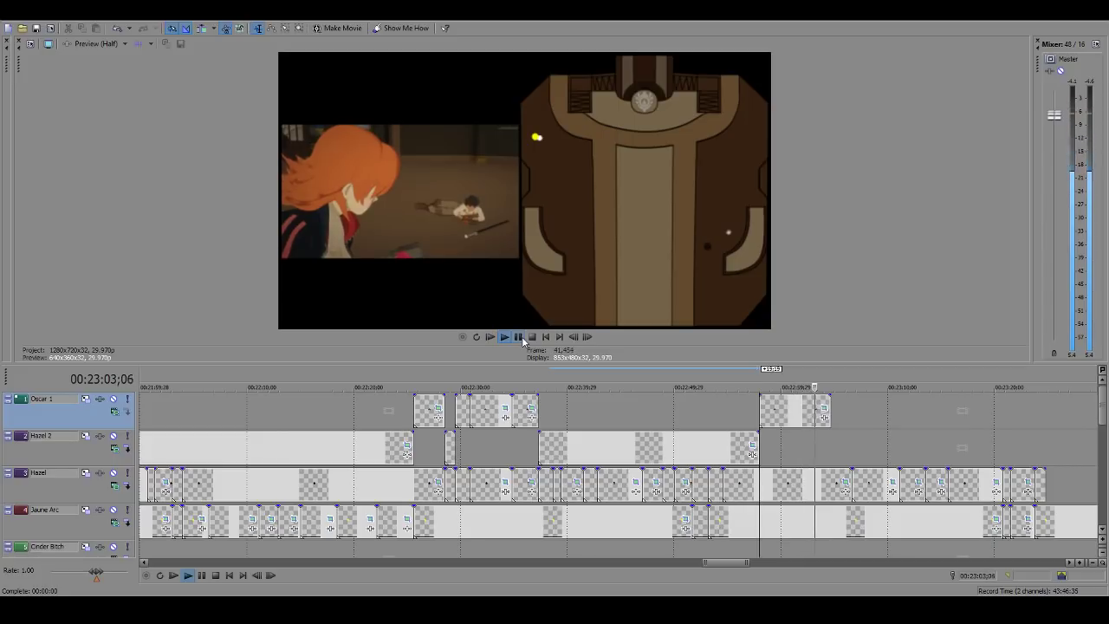
pyautogui.click(523, 340)
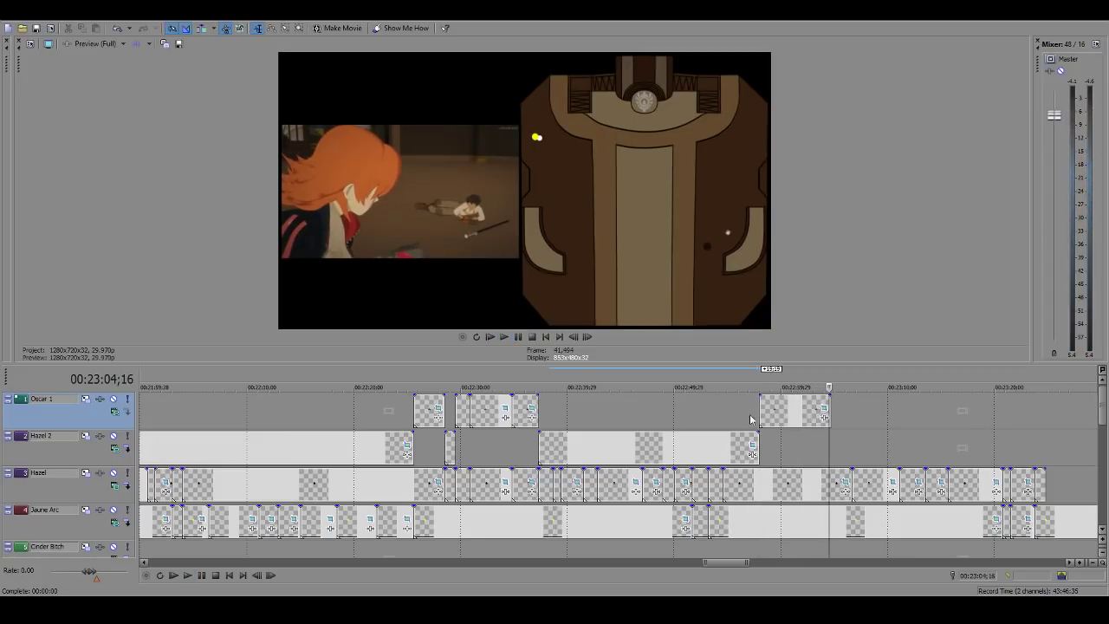
pyautogui.click(734, 412)
pyautogui.click(506, 339)
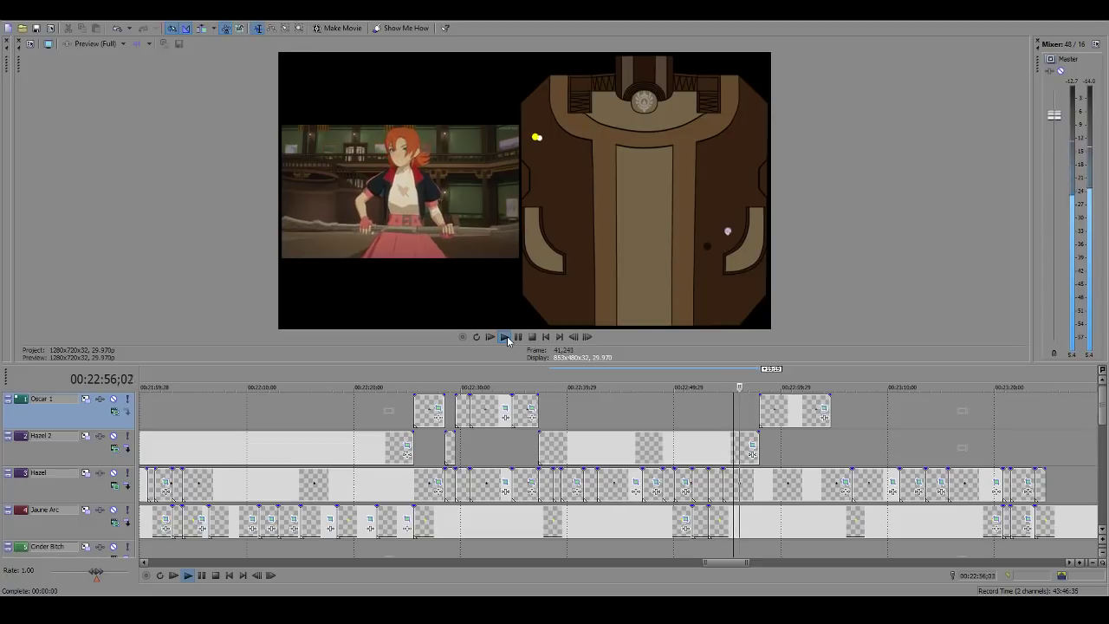
pyautogui.click(518, 338)
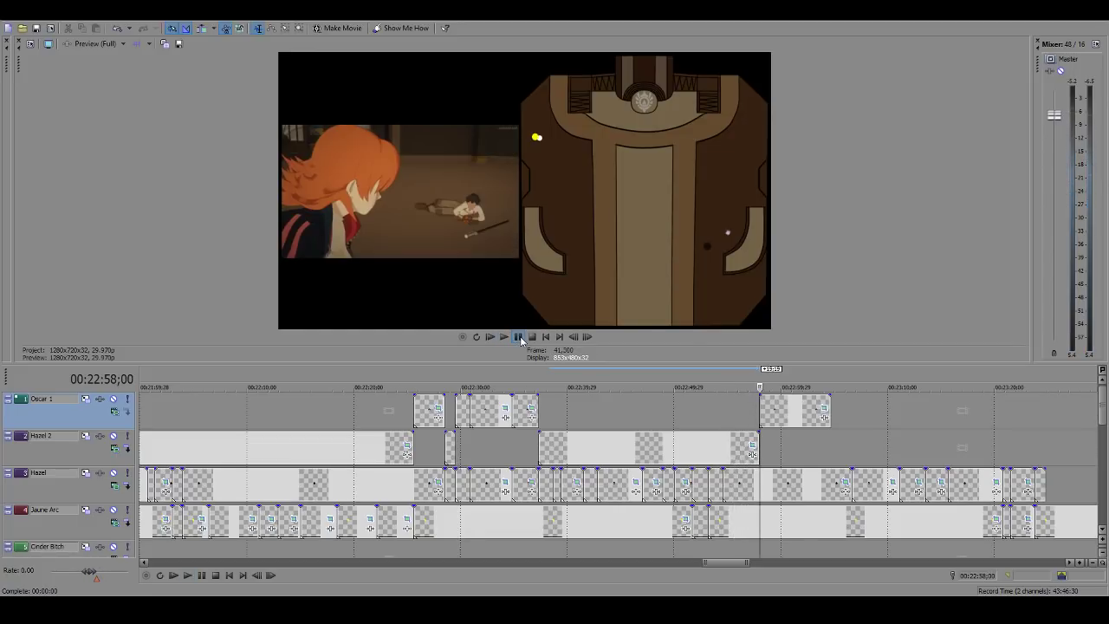
# Step: Look through the Oscar and Hazel clips between 00:22:57;28 and about 00:27:08, sampling the footage and the markers on the map
pyautogui.click(758, 407)
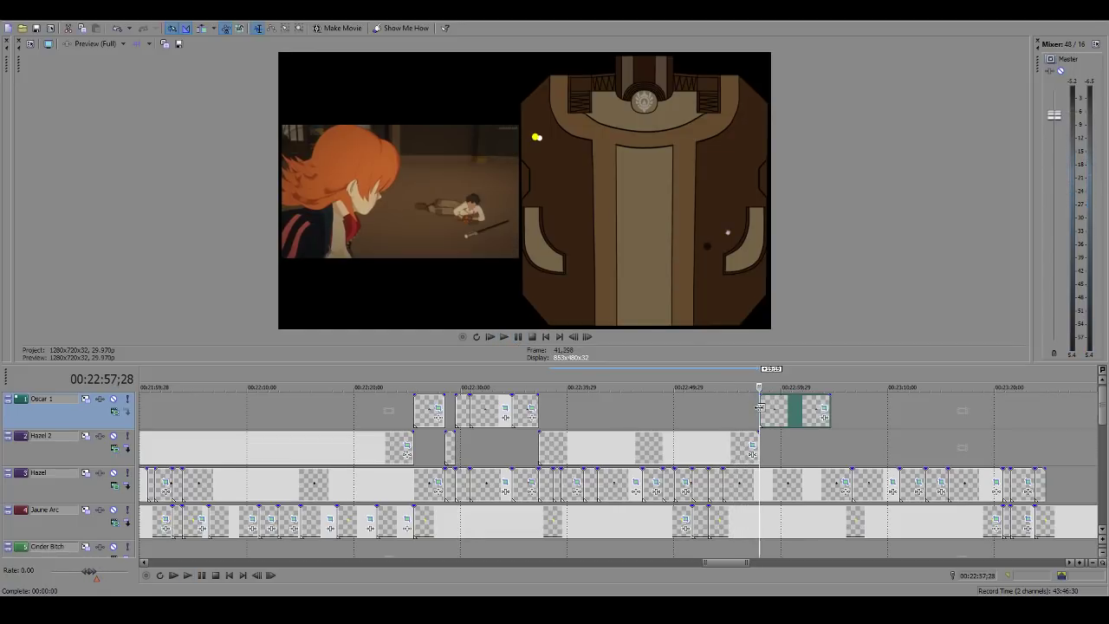
pyautogui.scroll(-10, 663, 442)
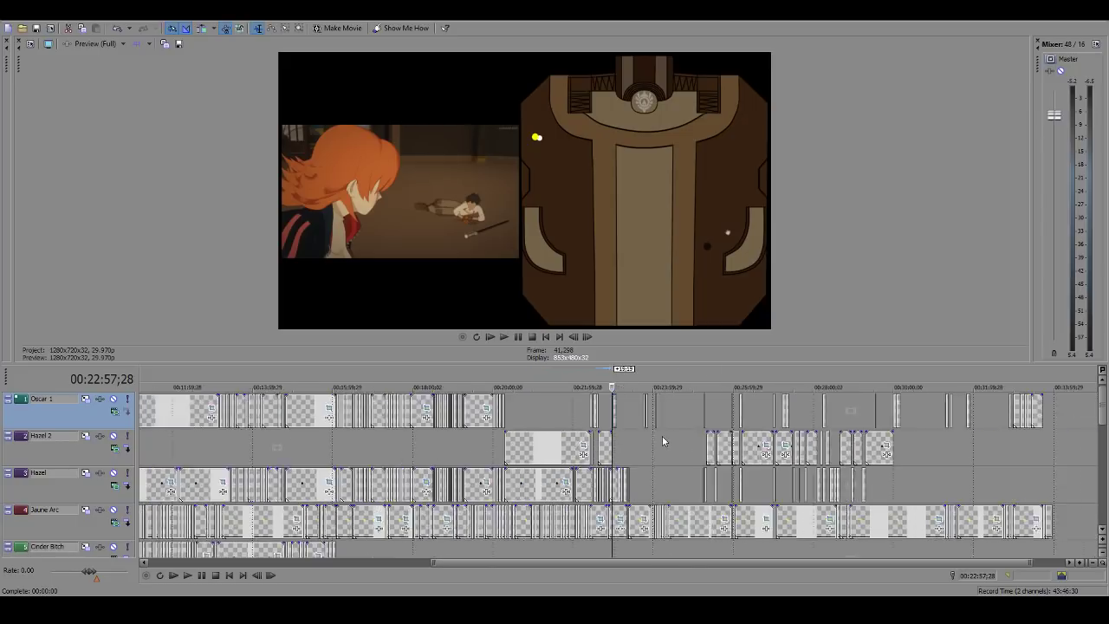
pyautogui.scroll(-3, 662, 442)
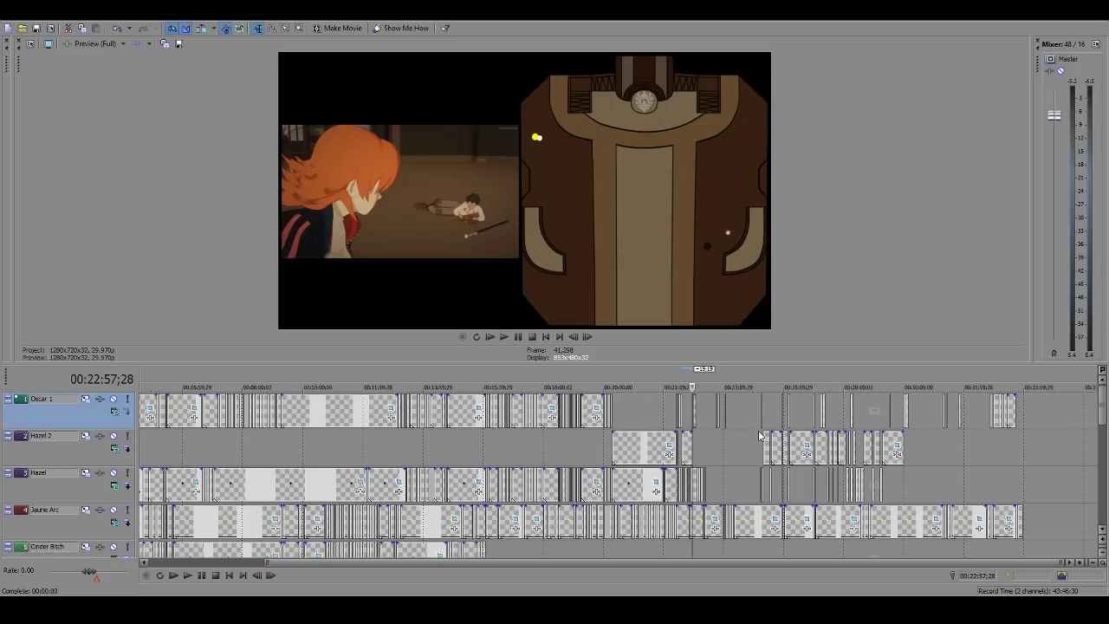
pyautogui.click(761, 437)
pyautogui.scroll(5, 761, 436)
pyautogui.click(622, 419)
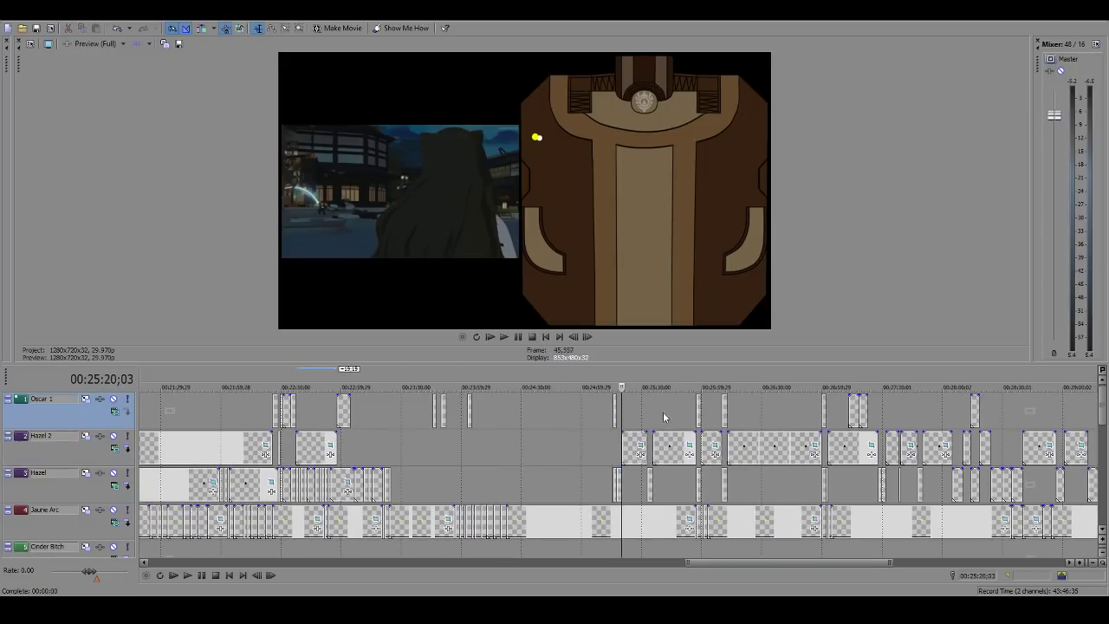
pyautogui.click(697, 414)
pyautogui.click(751, 410)
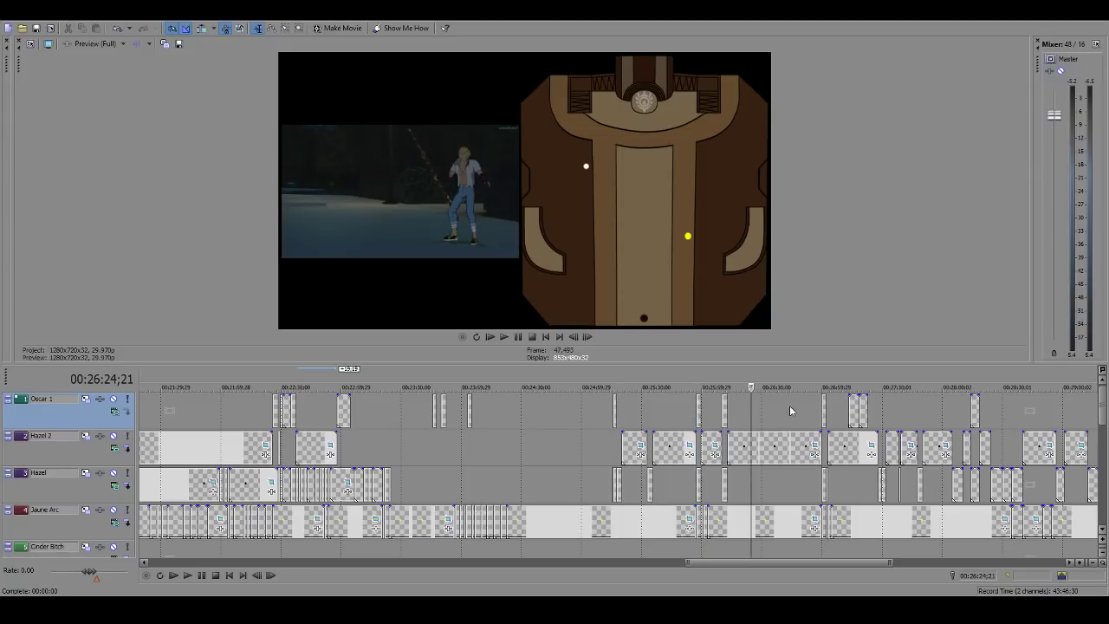
pyautogui.click(695, 412)
pyautogui.click(669, 412)
pyautogui.click(804, 414)
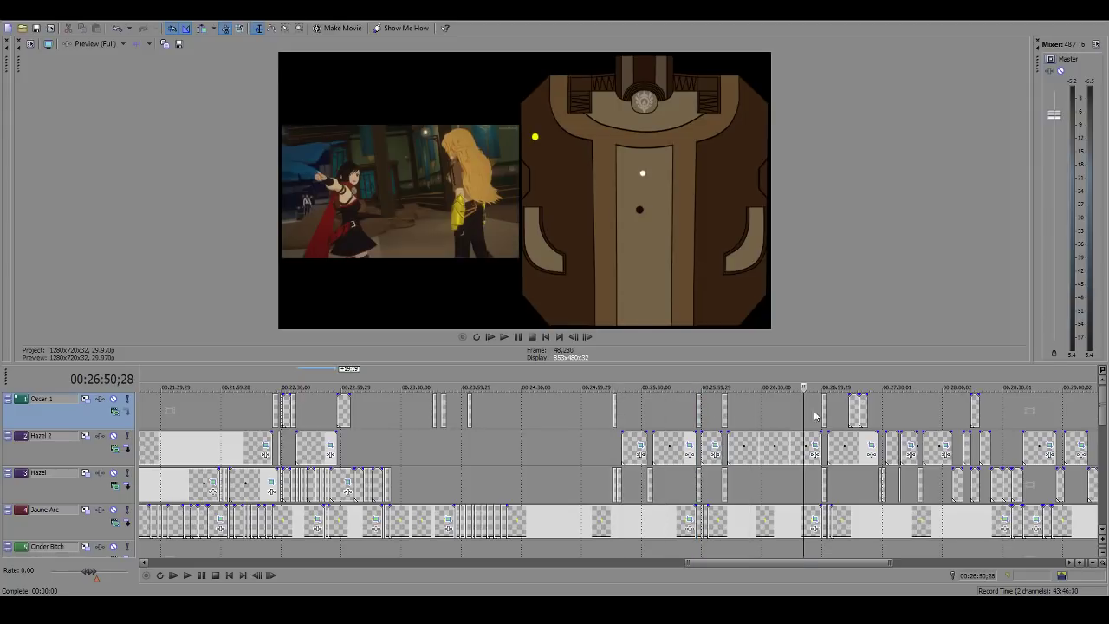
pyautogui.click(837, 414)
pyautogui.scroll(5, 891, 415)
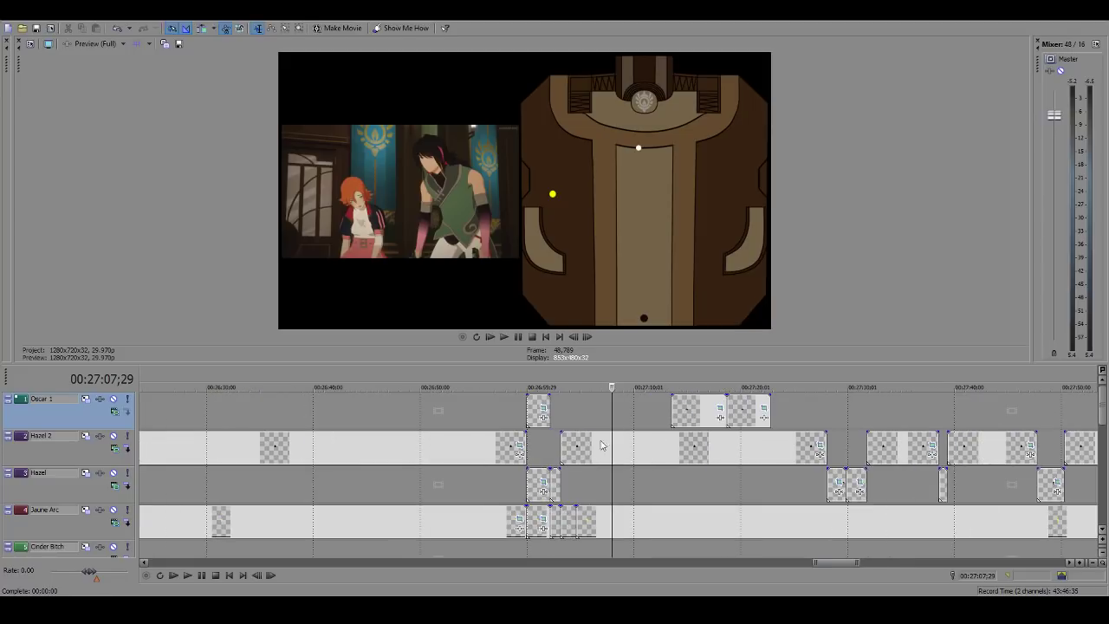
# Step: Enlarge the video preview and play the footage from 00:27:06;21, replaying the conversation between Nora and Ren
pyautogui.click(580, 447)
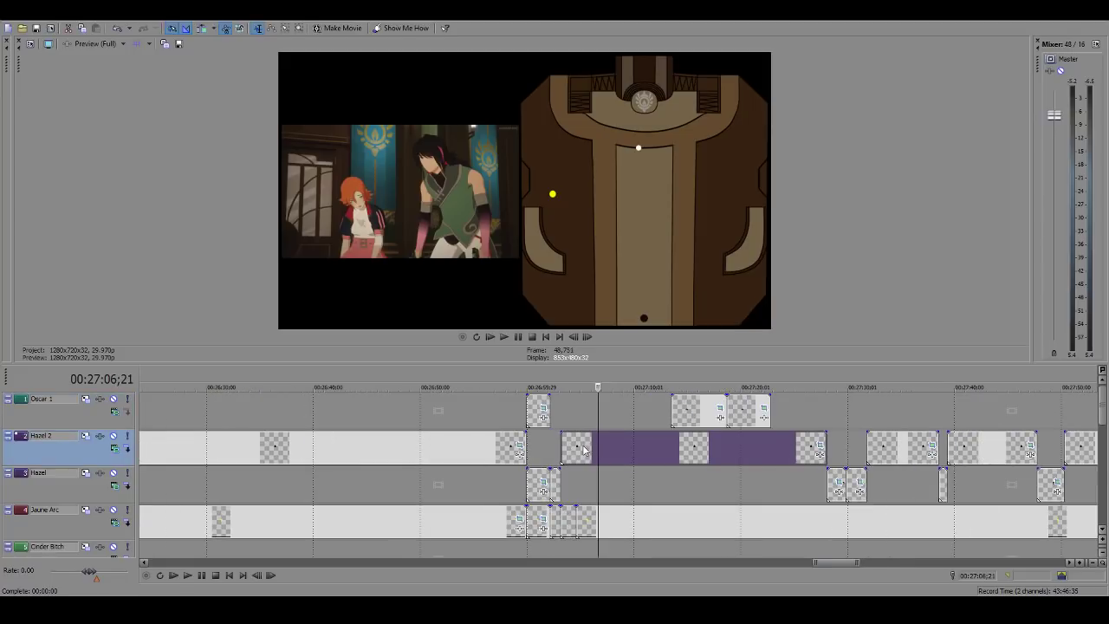
pyautogui.click(506, 337)
pyautogui.moveTo(602, 363); pyautogui.dragTo(604, 589)
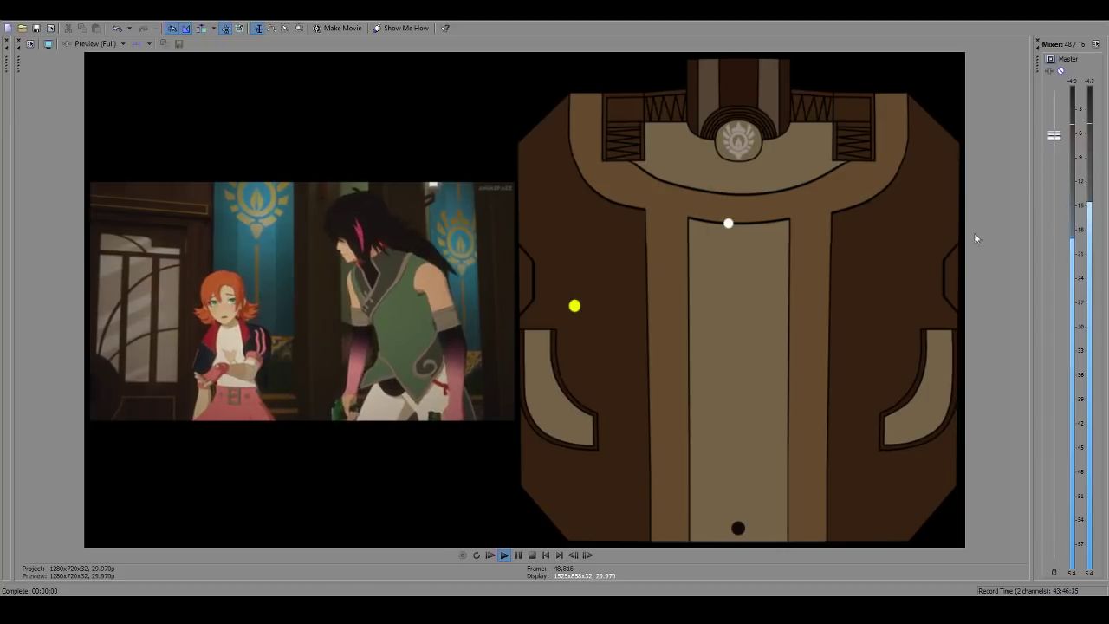
pyautogui.click(518, 555)
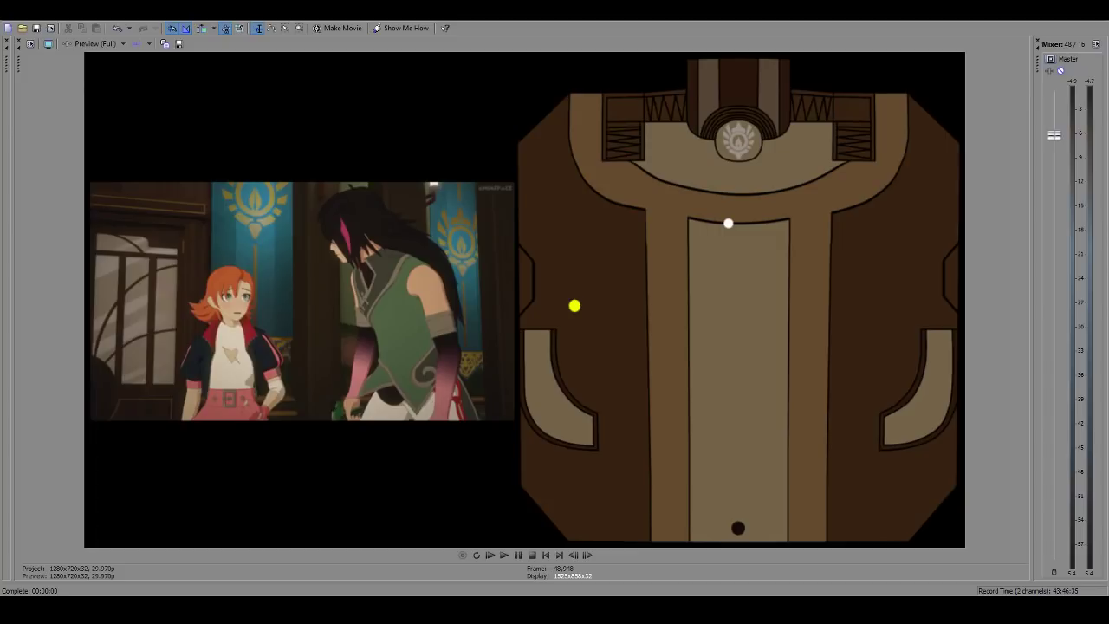
pyautogui.click(502, 552)
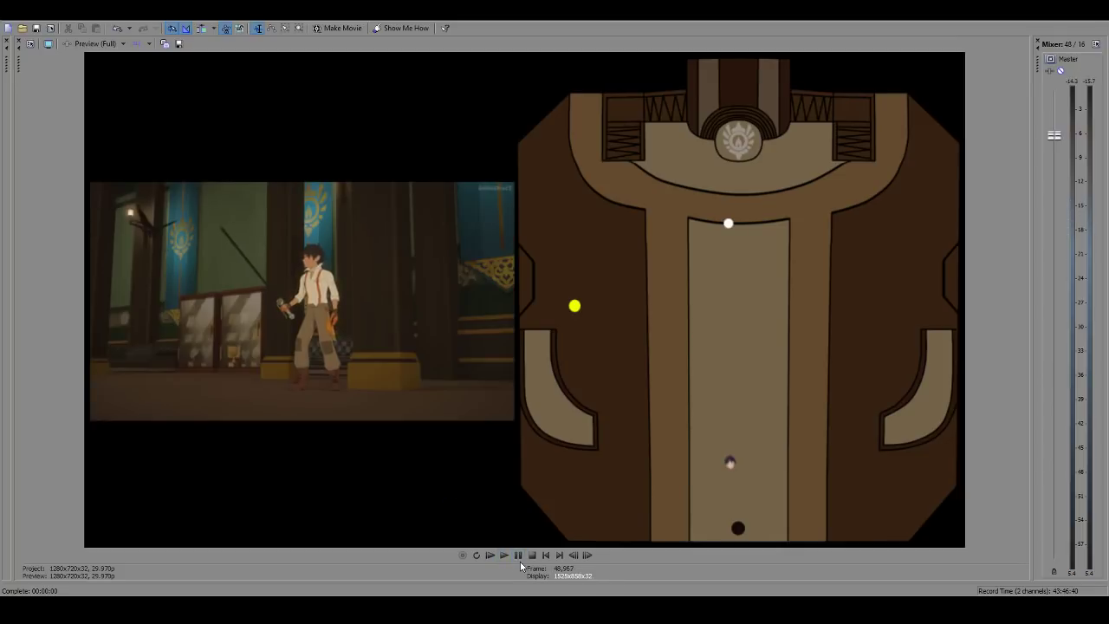
pyautogui.click(503, 554)
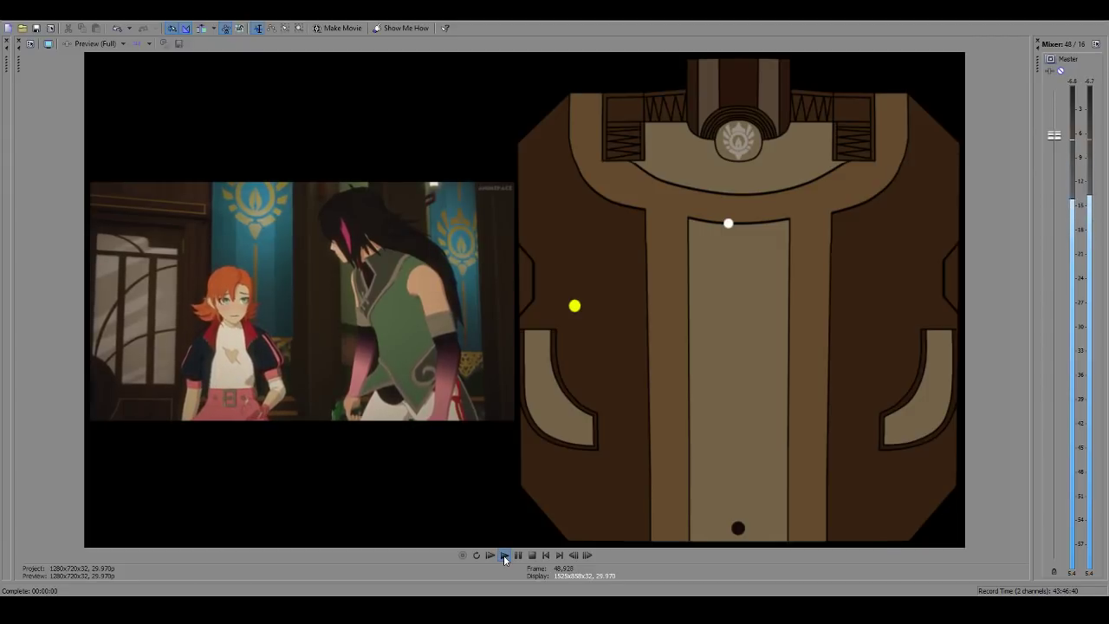
pyautogui.click(504, 556)
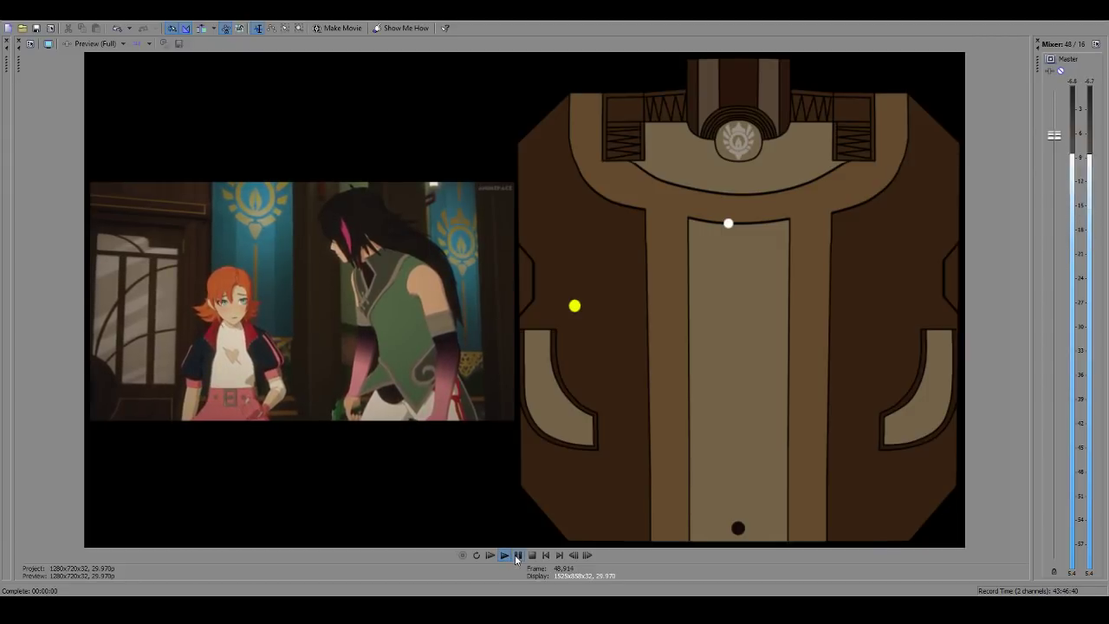
pyautogui.click(517, 555)
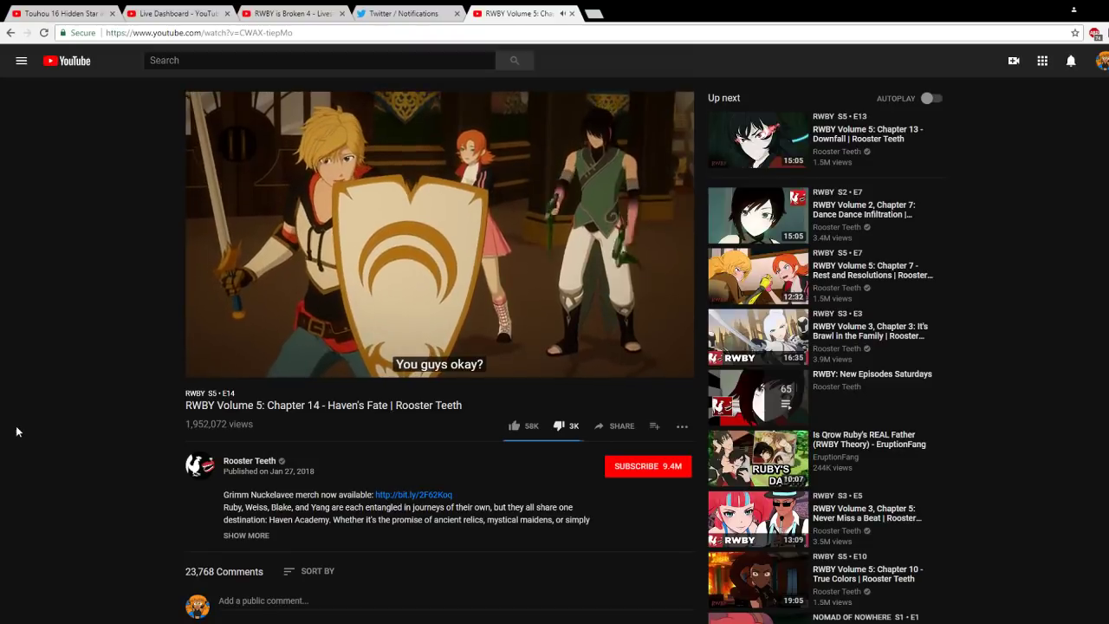
# Step: Switch to YouTube, replay the dialogue of RWBY Volume 5: Chapter 14 between 4:14 and 4:17 at a higher volume, and close its tab
pyautogui.moveTo(264, 370)
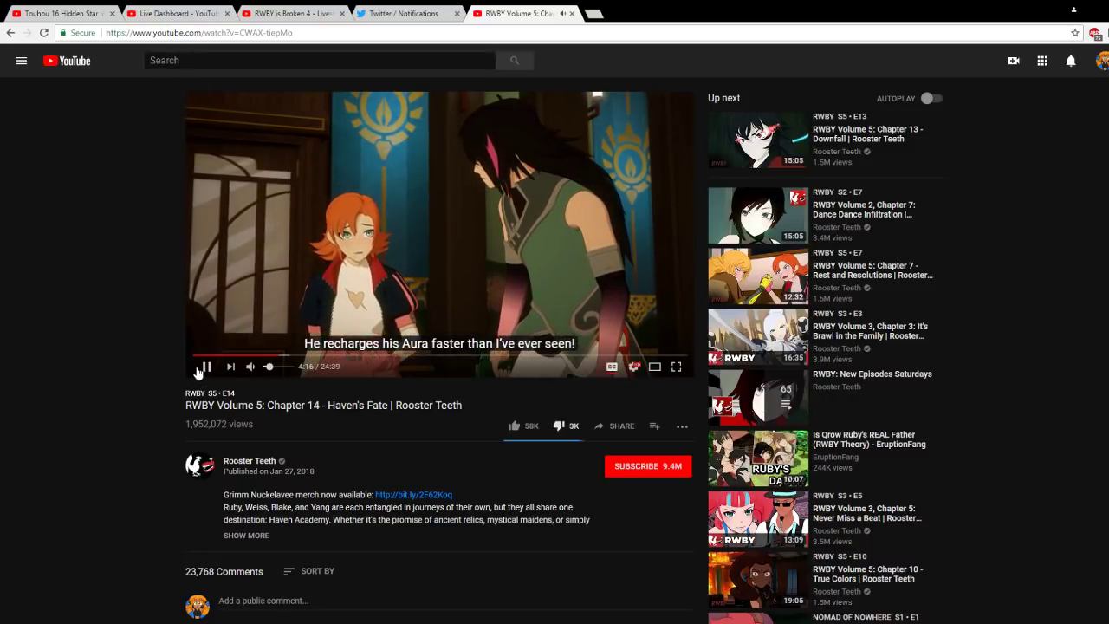
pyautogui.click(198, 370)
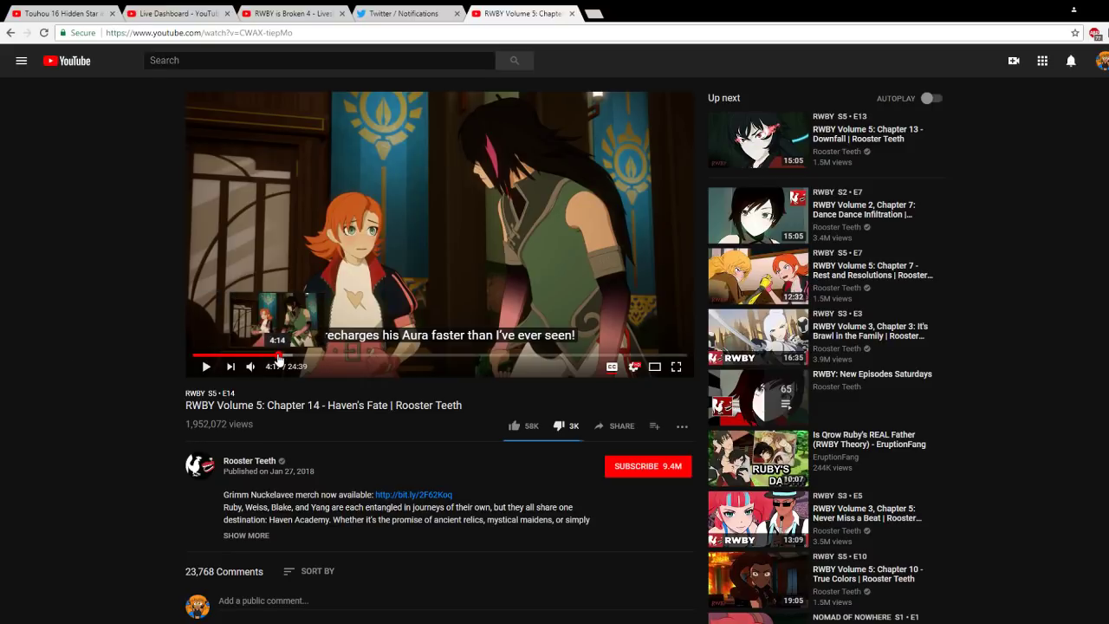
pyautogui.click(272, 354)
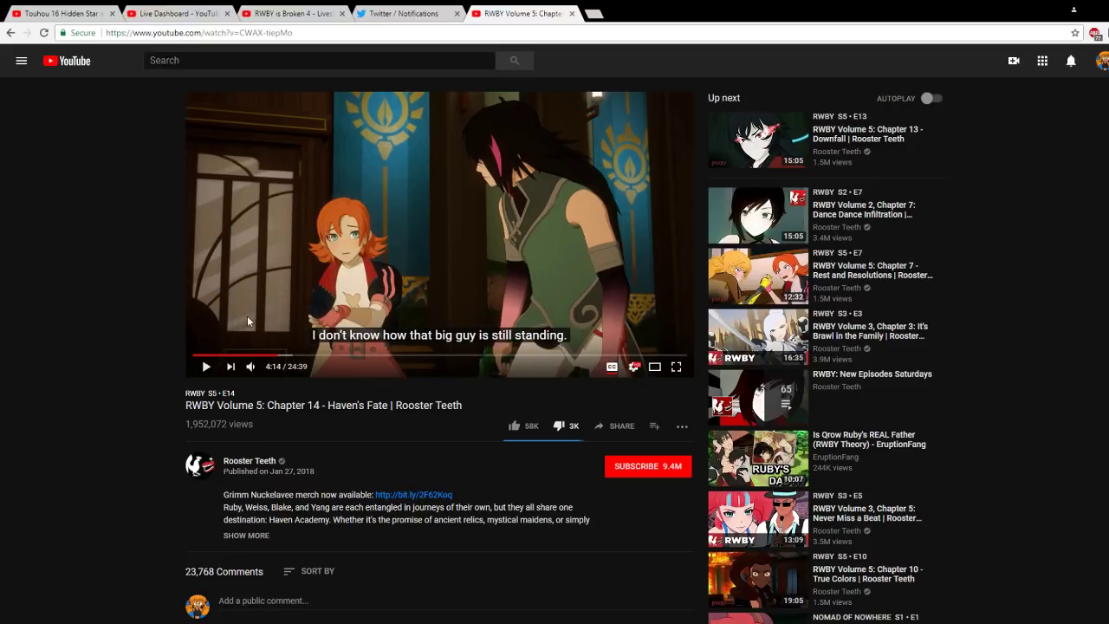
pyautogui.click(206, 367)
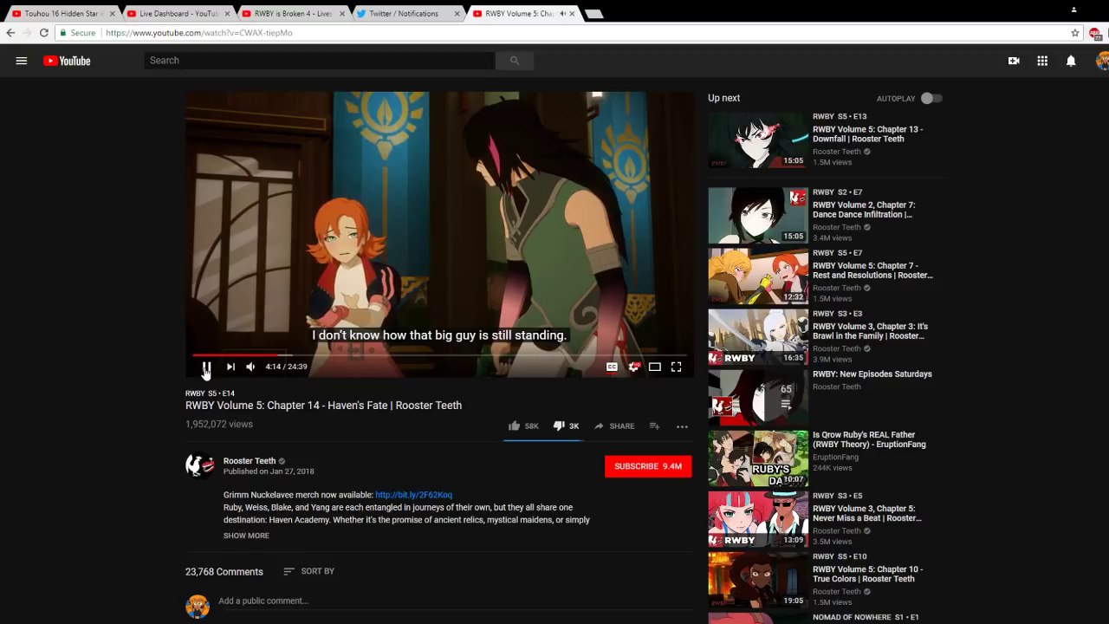
pyautogui.moveTo(252, 367)
pyautogui.moveTo(281, 367); pyautogui.dragTo(285, 368)
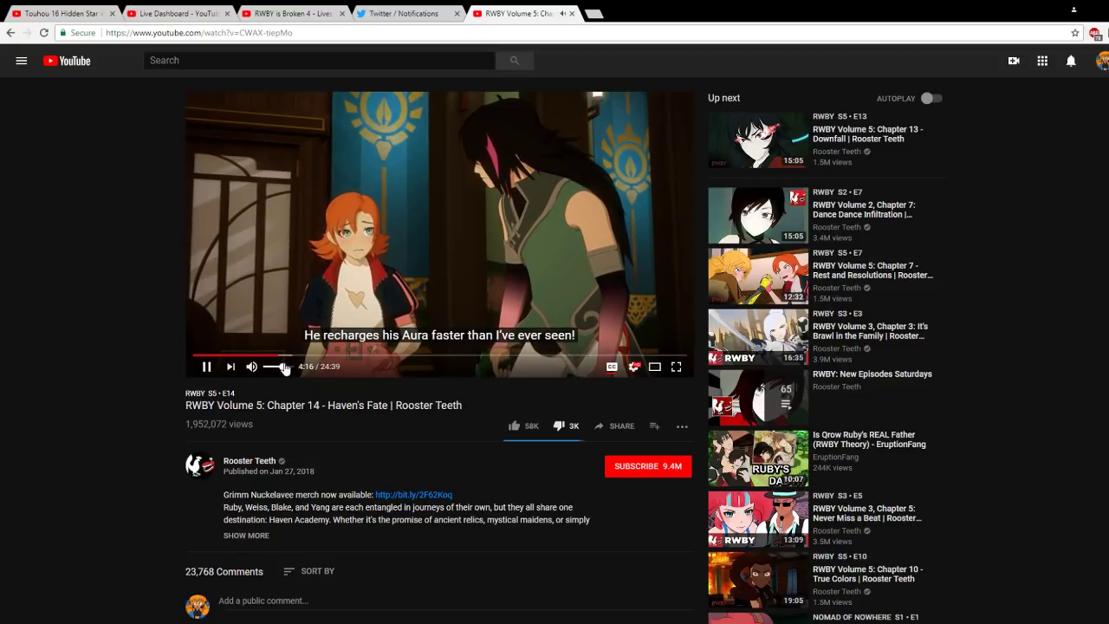
pyautogui.click(228, 288)
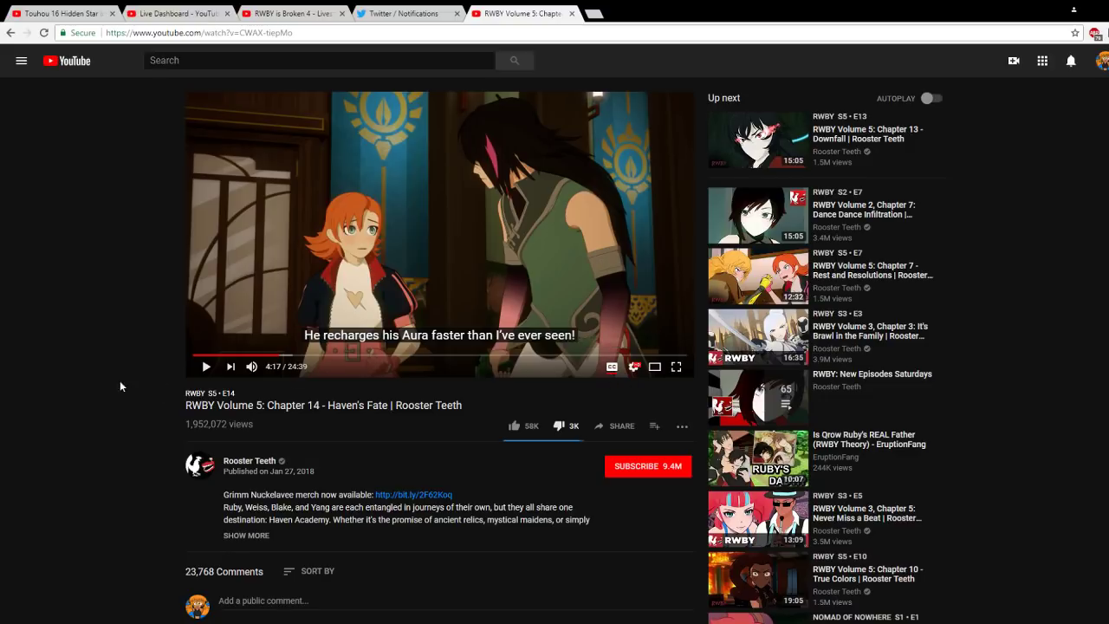
pyautogui.scroll(-3, 119, 382)
pyautogui.scroll(3, 127, 379)
pyautogui.click(571, 13)
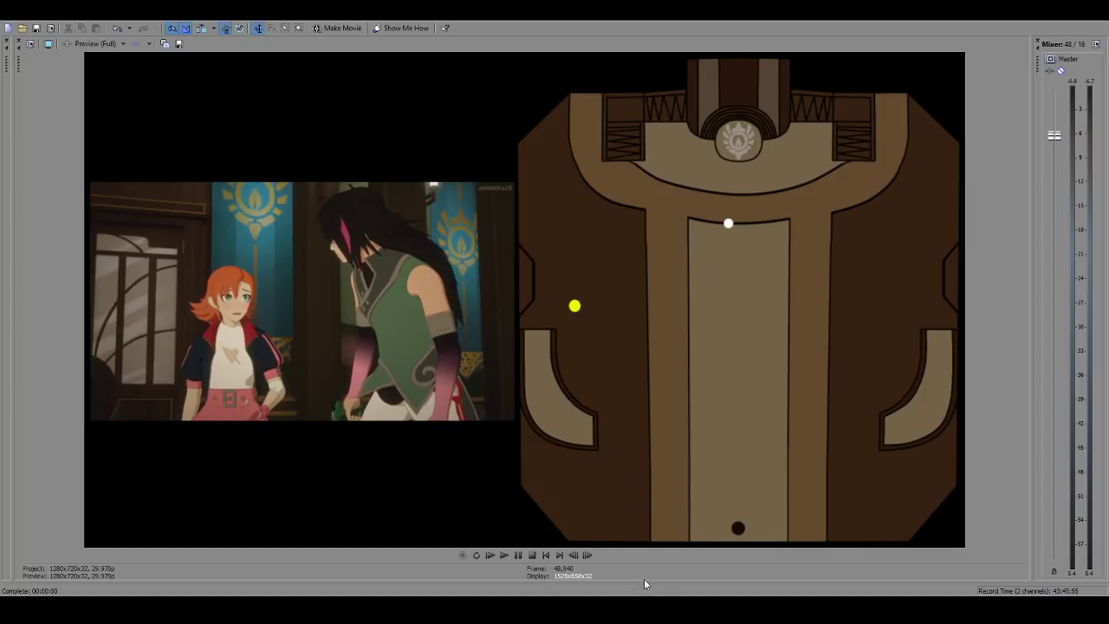
# Step: Return to the Vegas timeline with a smaller preview and inspect Hazel's and Oscar's clips between 00:26:36;22 and 00:25:37;03, ending at 00:25:59;13
pyautogui.moveTo(646, 582); pyautogui.dragTo(639, 363)
pyautogui.scroll(-5, 625, 437)
pyautogui.click(515, 485)
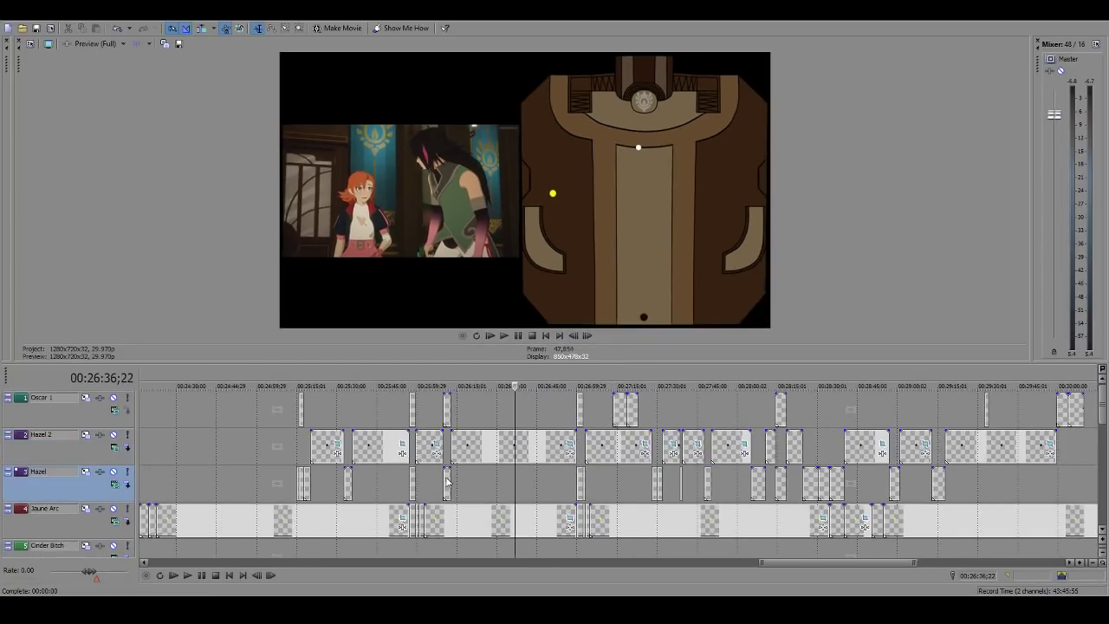
pyautogui.click(431, 485)
pyautogui.scroll(4, 611, 502)
pyautogui.scroll(2, 611, 503)
pyautogui.click(468, 492)
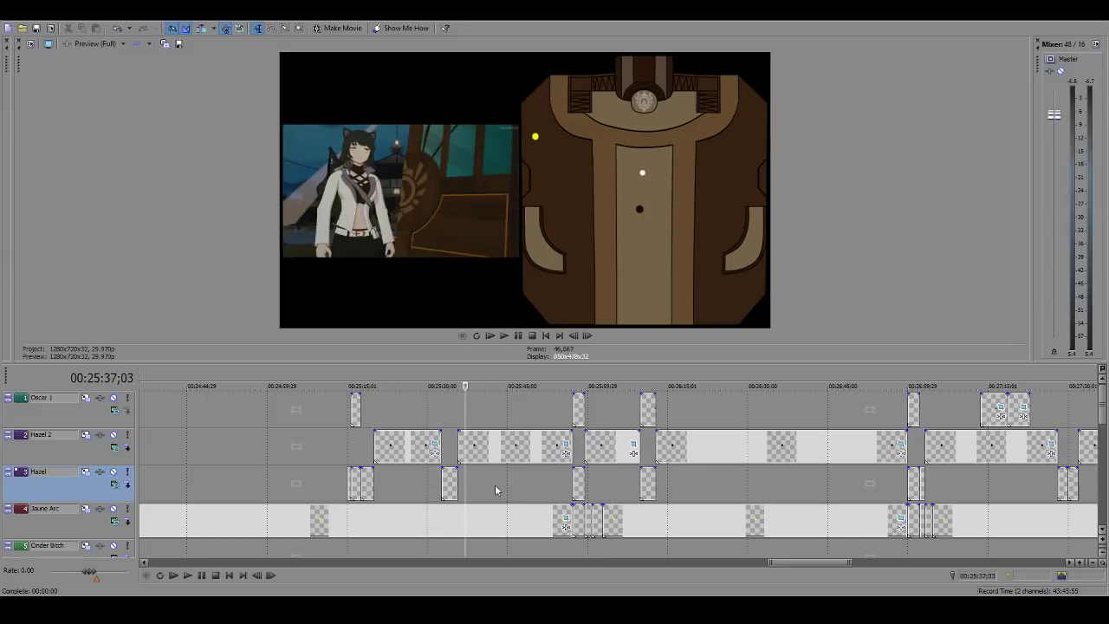
pyautogui.click(524, 494)
pyautogui.click(427, 500)
pyautogui.press('space')
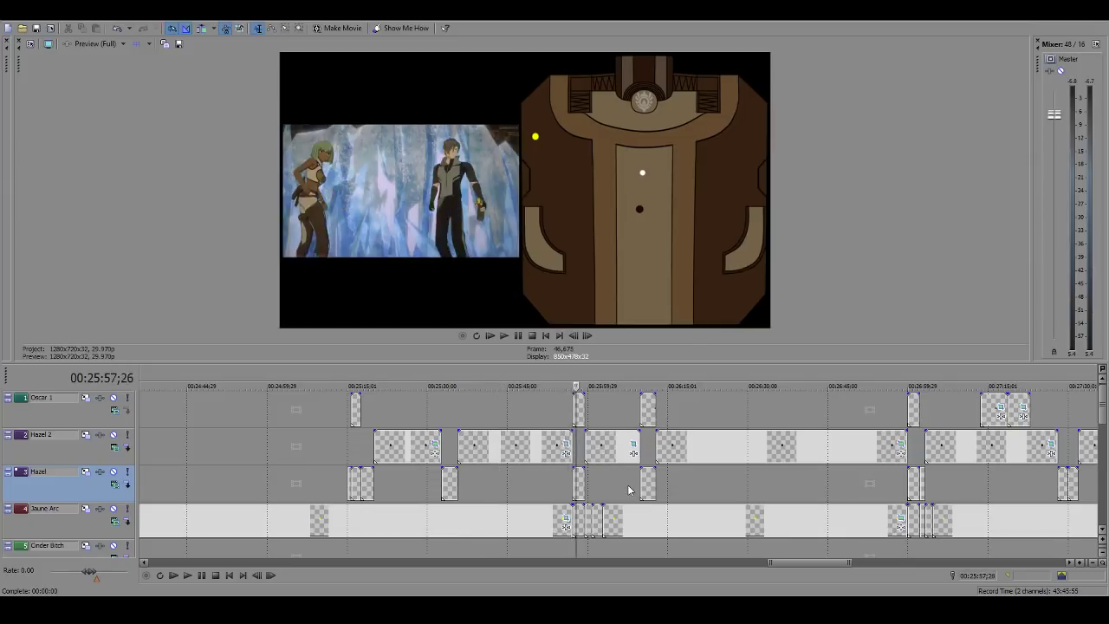
pyautogui.press('Return')
pyautogui.scroll(6, 589, 459)
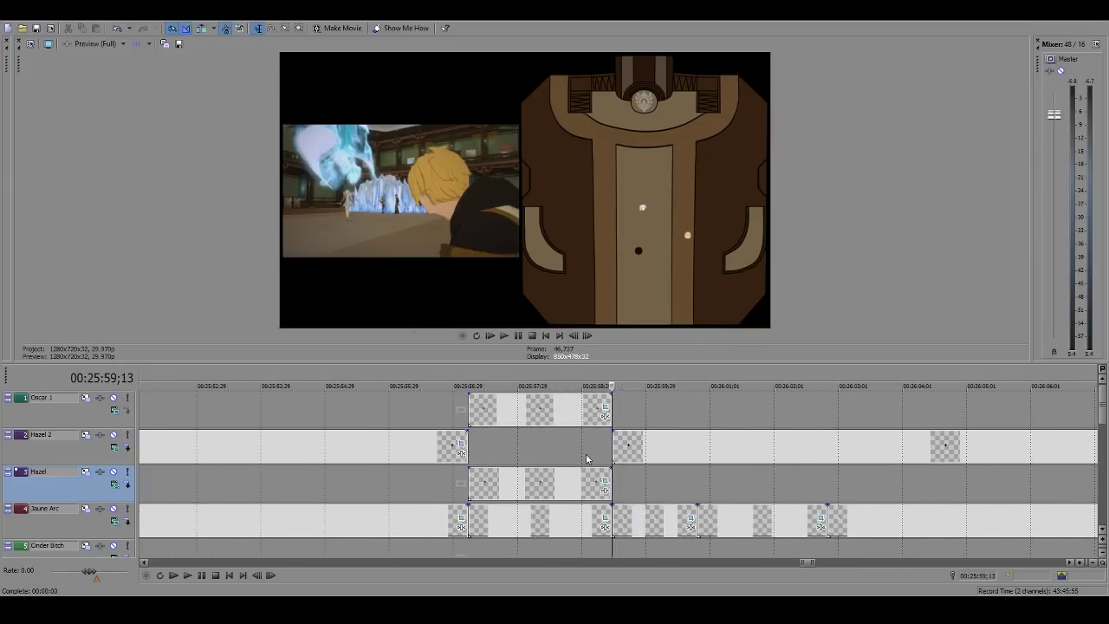
# Step: Step back through the footage from 00:25:59;13 to 00:25:56;17, checking the markers across the short Oscar and Hazel clips
pyautogui.press('Left')
pyautogui.press('Left')
pyautogui.press('Left')
pyautogui.press('Left')
pyautogui.press('Left')
pyautogui.press('Left')
pyautogui.press('Left')
pyautogui.press('Left')
pyautogui.press('Left')
pyautogui.press('Left')
pyautogui.press('Left')
pyautogui.click(428, 475)
pyautogui.scroll(-8, 754, 502)
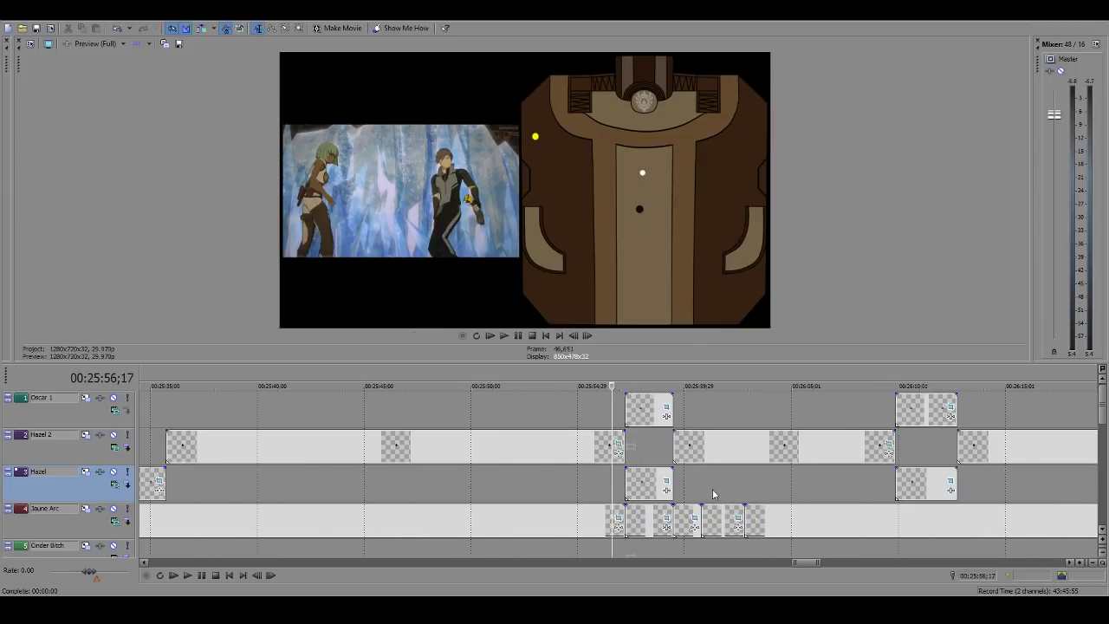
# Step: Go back to the start of the Hazel 2 clip at 00:25:20;04 and check the footage just before it, around 00:25:19;06
pyautogui.click(420, 421)
pyautogui.scroll(6, 485, 433)
pyautogui.press('space')
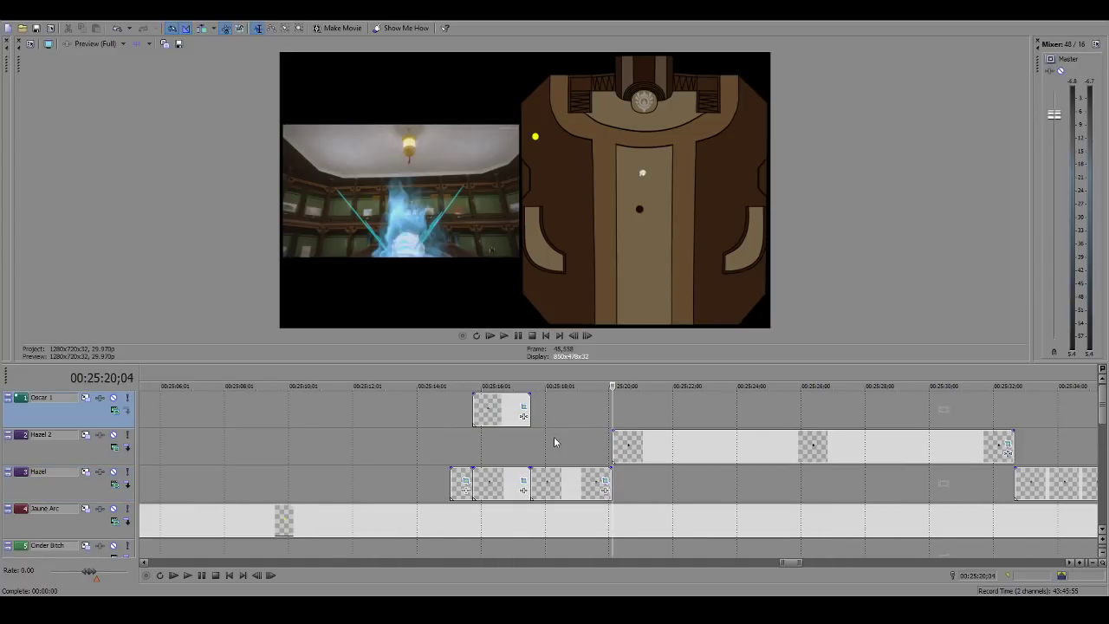
pyautogui.click(572, 432)
pyautogui.press('Right')
pyautogui.hotkey('ctrl', 's')
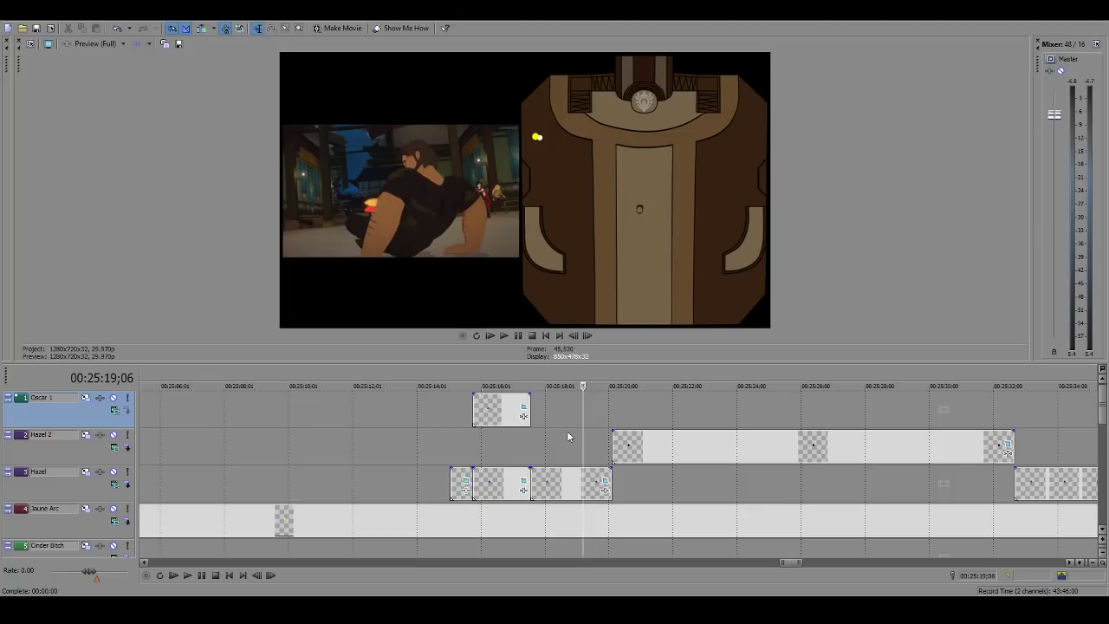
# Step: Check Hazel's marker against his fall in the footage between 00:25:17;15 and 00:25:16;20, during the short Oscar clip
pyautogui.click(517, 454)
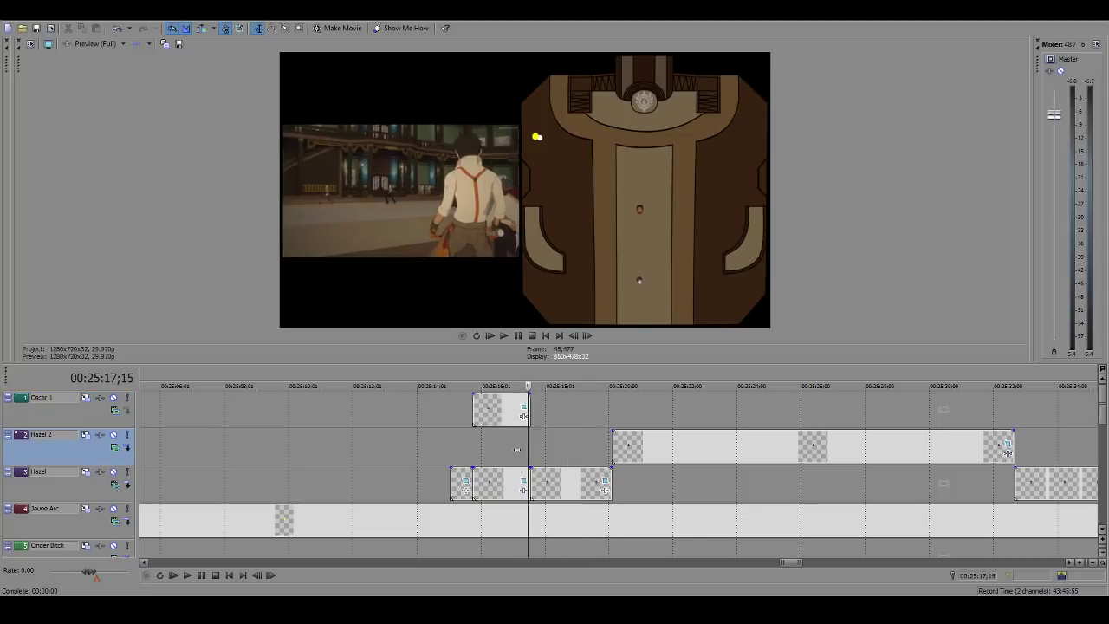
pyautogui.click(470, 460)
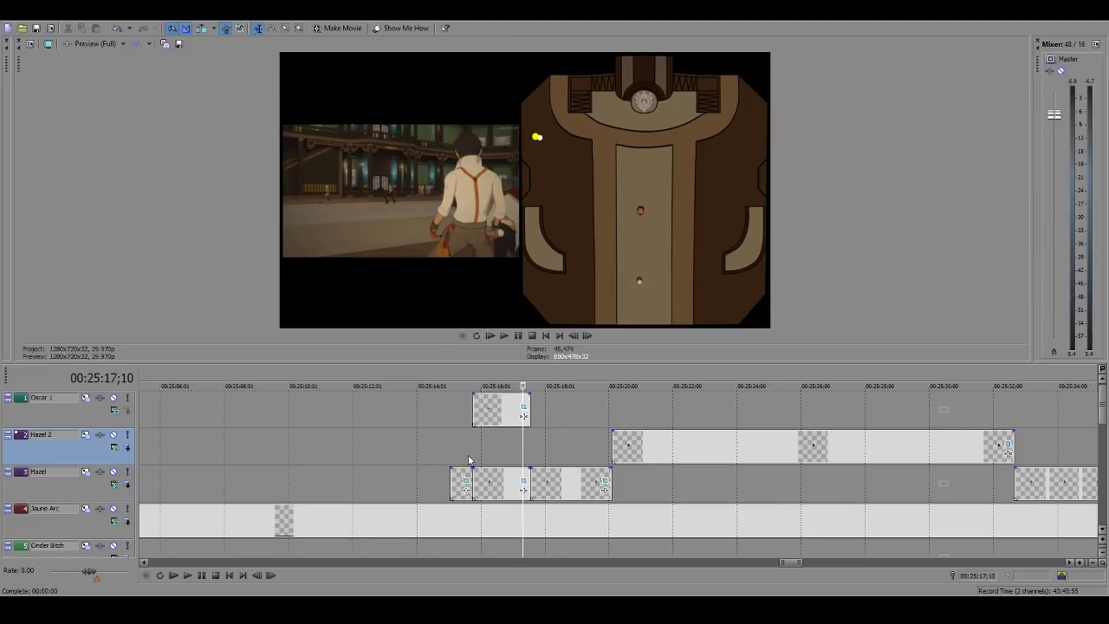
pyautogui.click(470, 460)
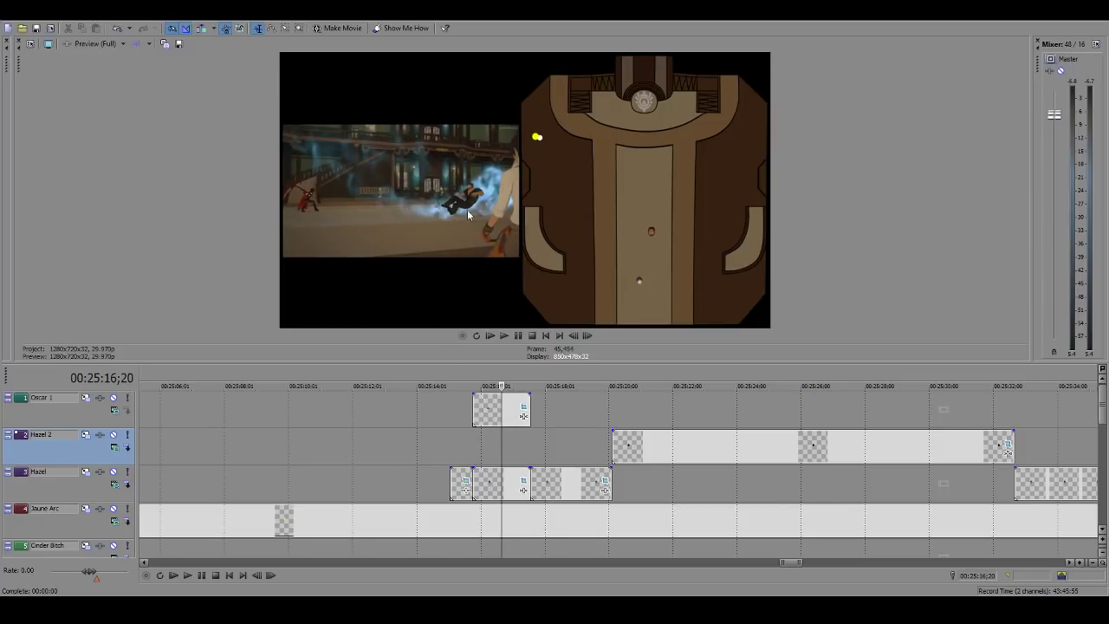
pyautogui.press('Return')
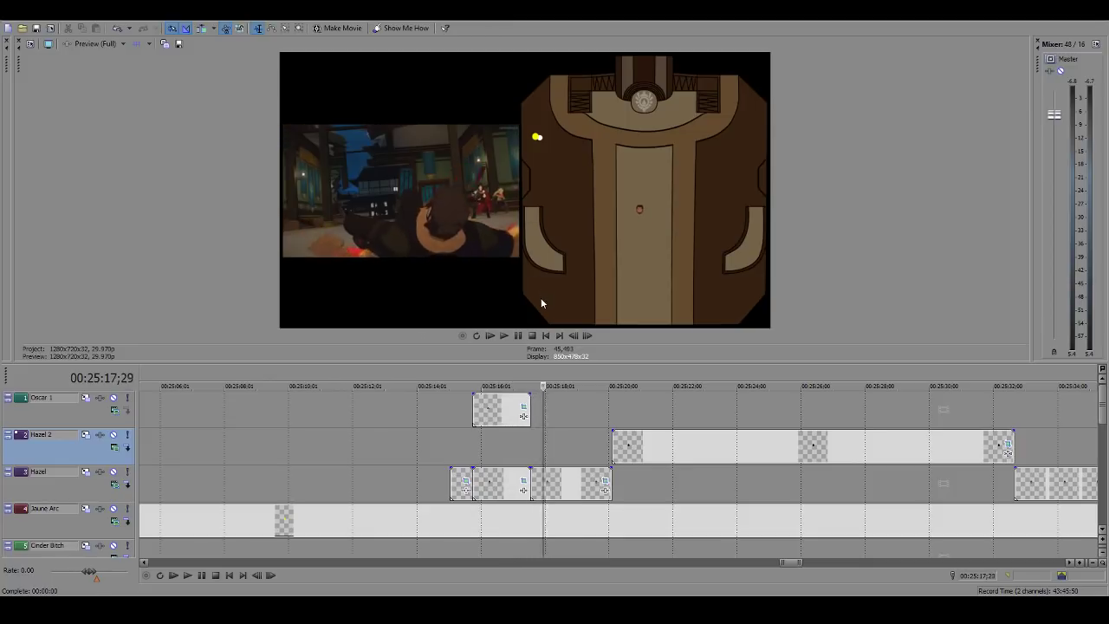
# Step: Step back and forth through the frames between 00:25:17;08 and 00:25:18;15, comparing Hazel's and Oscar's markers across the shot change
pyautogui.press('Left')
pyautogui.press('Left')
pyautogui.press('Left')
pyautogui.press('Left')
pyautogui.press('Left')
pyautogui.press('Left')
pyautogui.press('Left')
pyautogui.press('Left')
pyautogui.press('Left')
pyautogui.press('Left')
pyautogui.press('Left')
pyautogui.press('Left')
pyautogui.press('Left')
pyautogui.press('Left')
pyautogui.press('Left')
pyautogui.press('Left')
pyautogui.press('Left')
pyautogui.press('Left')
pyautogui.press('Left')
pyautogui.press('Left')
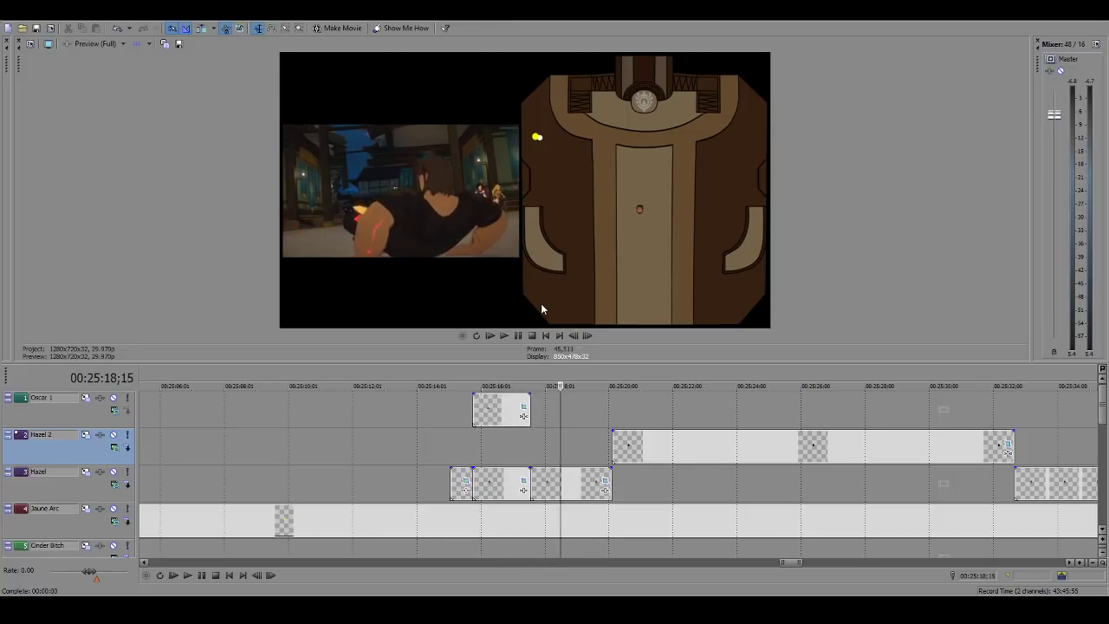
pyautogui.press('Right')
pyautogui.press('Right')
pyautogui.press('Right')
pyautogui.press('Right')
pyautogui.press('Right')
pyautogui.press('Right')
pyautogui.press('Right')
pyautogui.press('Right')
pyautogui.press('Right')
pyautogui.press('Right')
pyautogui.press('Right')
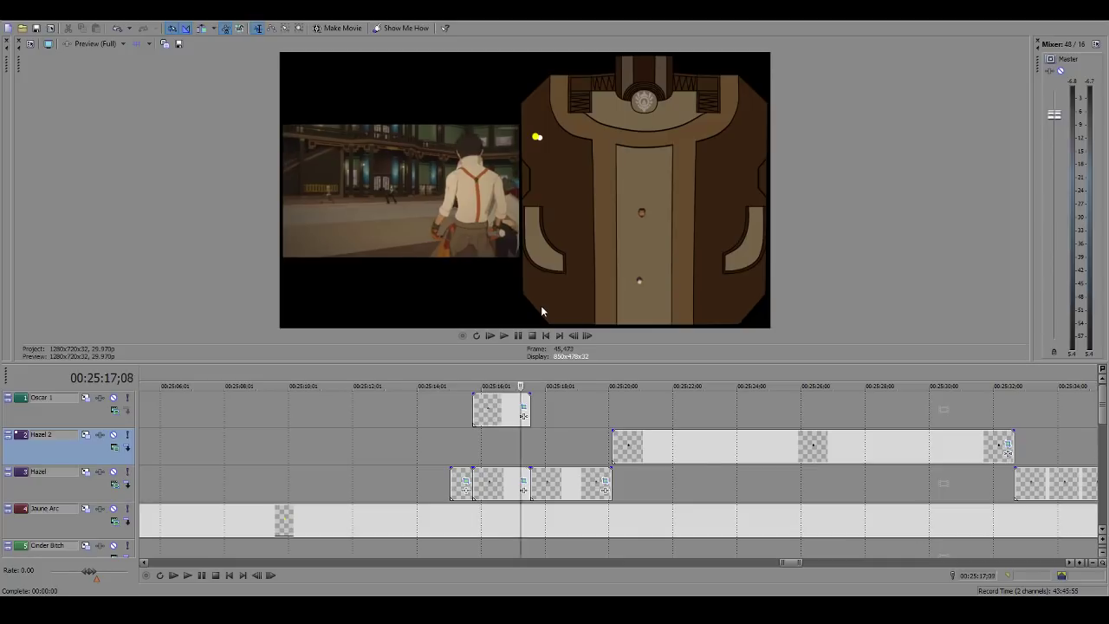
pyautogui.press('Left')
pyautogui.press('Left')
pyautogui.press('Left')
pyautogui.press('Left')
pyautogui.press('Left')
pyautogui.press('Left')
pyautogui.press('Left')
pyautogui.press('Left')
pyautogui.press('Left')
pyautogui.press('Left')
pyautogui.press('Left')
pyautogui.press('Left')
pyautogui.press('Left')
pyautogui.press('Left')
pyautogui.press('Left')
pyautogui.press('Left')
pyautogui.press('Left')
pyautogui.press('Left')
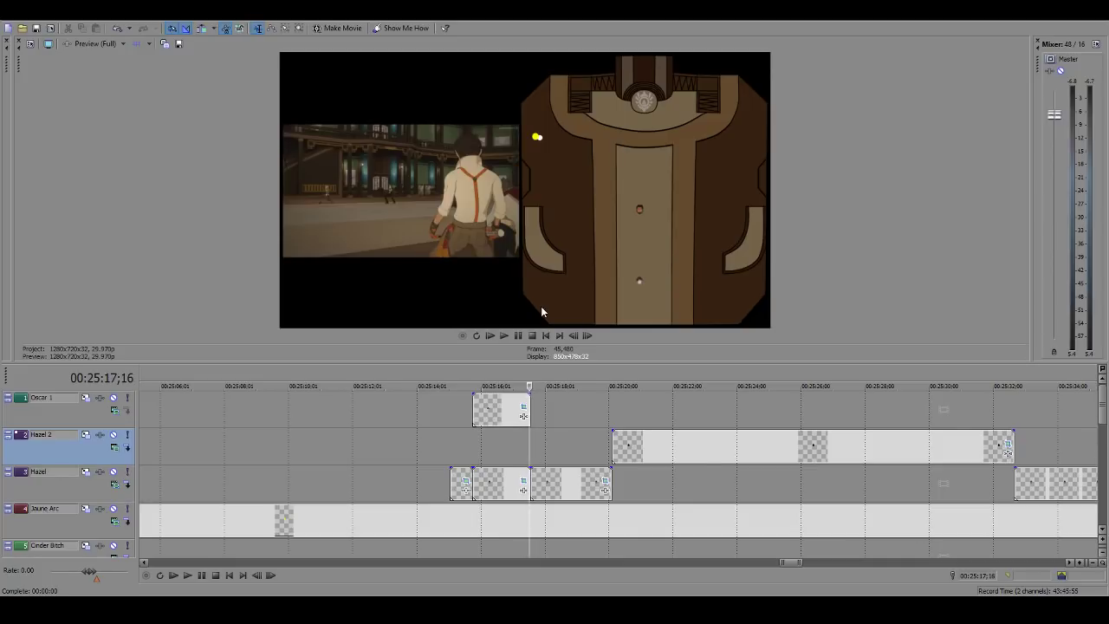
# Step: Step back through the footage from 00:25:17;16 to 00:25:16;17, comparing Oscar's and Hazel's markers with the ice blast shot
pyautogui.press('Left')
pyautogui.press('Left')
pyautogui.press('Left')
pyautogui.press('Left')
pyautogui.press('Left')
pyautogui.press('Left')
pyautogui.press('Left')
pyautogui.press('Left')
pyautogui.press('Left')
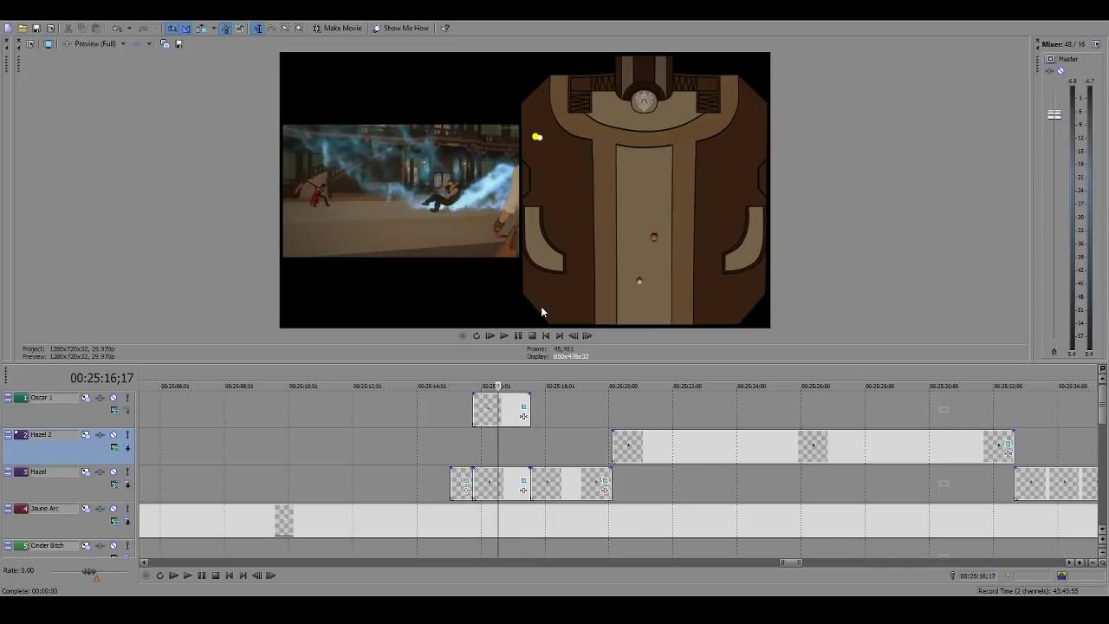
# Step: Advance through the footage from 00:25:16;17 to 00:25:19;29, checking Hazel's marker against him landing on the floor
pyautogui.press('Right')
pyautogui.press('Right')
pyautogui.press('Right')
pyautogui.press('Right')
pyautogui.press('Right')
pyautogui.press('Right')
pyautogui.press('Right')
pyautogui.press('Right')
pyautogui.press('Right')
pyautogui.press('Right')
pyautogui.press('Right')
pyautogui.press('Right')
pyautogui.press('Right')
pyautogui.press('Right')
pyautogui.press('Right')
pyautogui.press('Right')
pyautogui.press('Right')
pyautogui.press('Right')
pyautogui.press('Right')
pyautogui.press('Right')
pyautogui.press('space')
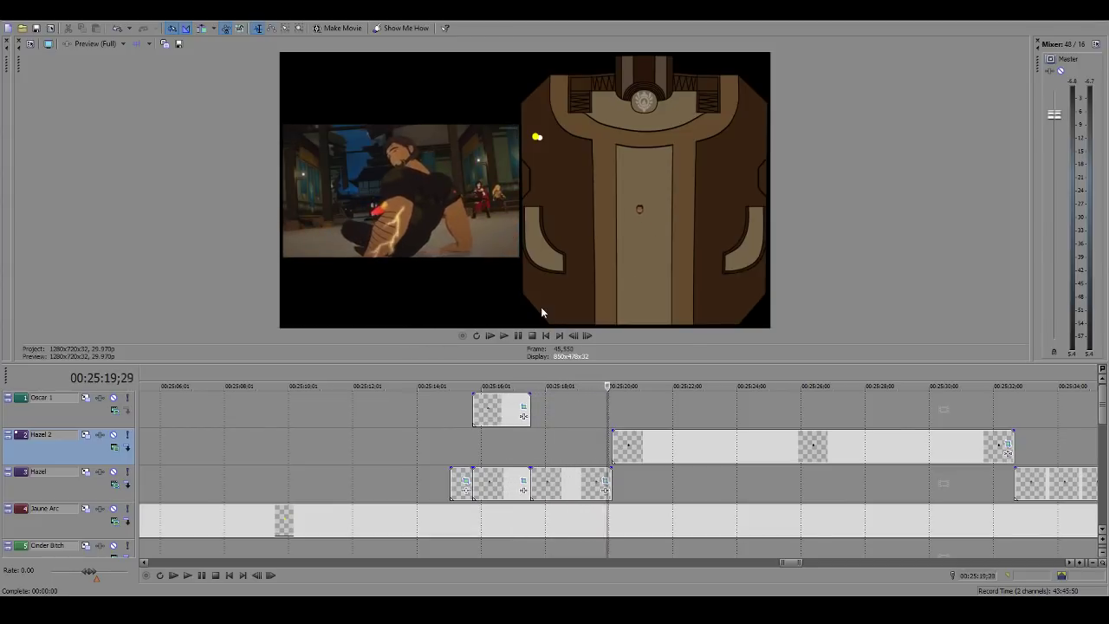
# Step: Step back and forth through the frames around 00:25:19;26, examining Hazel's marker just before the Hazel 2 clip begins
pyautogui.press('Left')
pyautogui.press('Left')
pyautogui.press('Left')
pyautogui.press('Left')
pyautogui.press('Left')
pyautogui.press('Left')
pyautogui.press('Left')
pyautogui.press('Left')
pyautogui.press('Left')
pyautogui.press('Left')
pyautogui.press('Left')
pyautogui.press('Left')
pyautogui.press('Left')
pyautogui.press('Left')
pyautogui.press('Left')
pyautogui.press('Left')
pyautogui.press('Left')
pyautogui.press('Left')
pyautogui.press('Left')
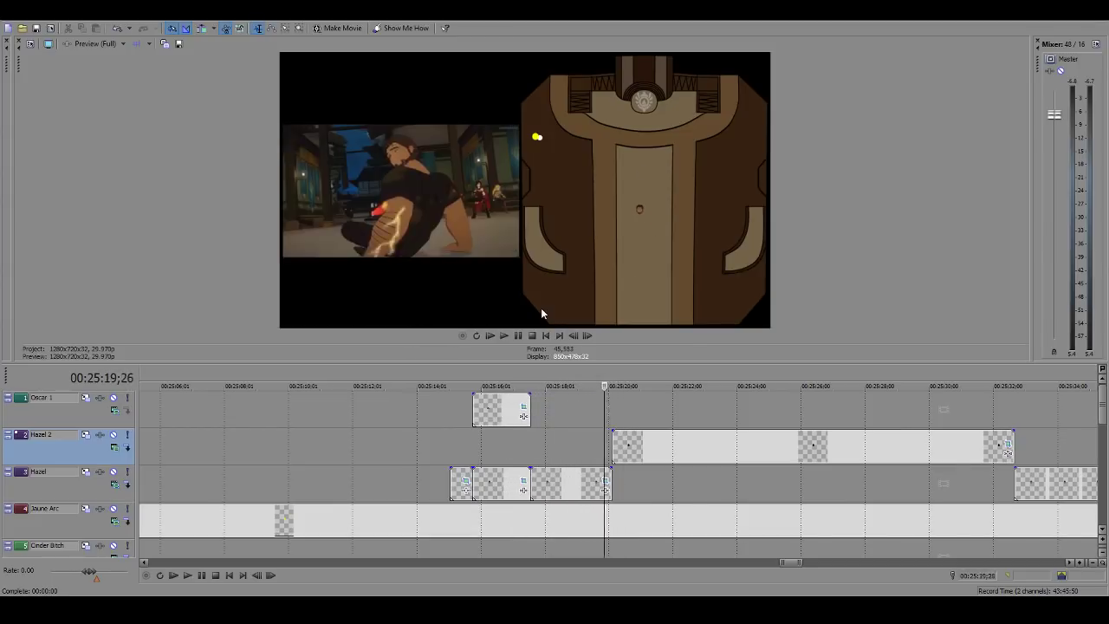
pyautogui.press('Right')
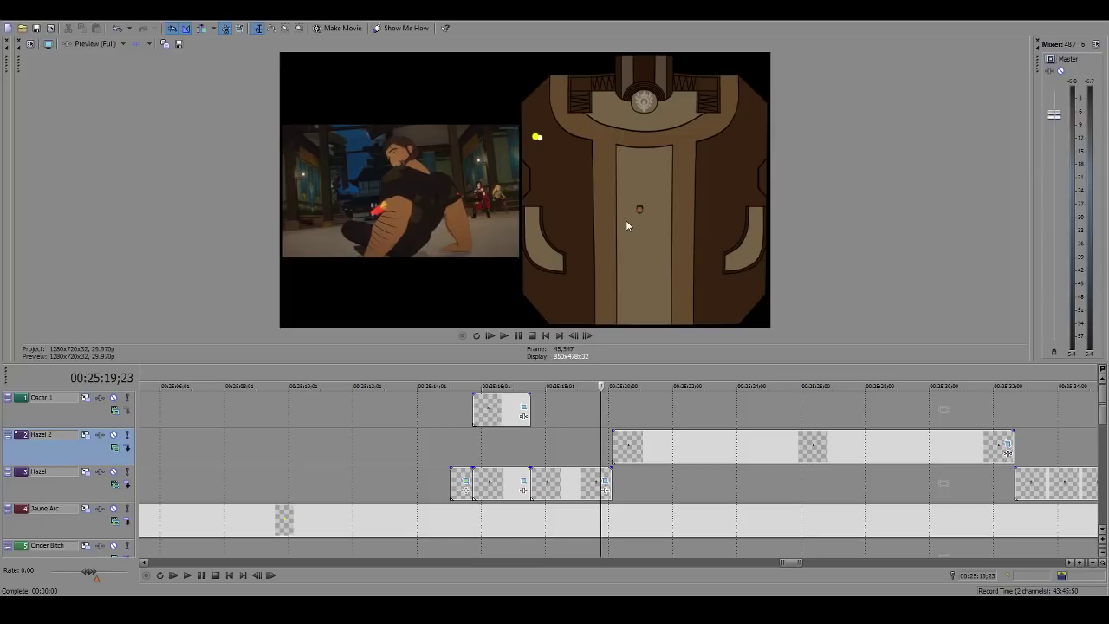
# Step: Play the footage on from 00:25:19;23, and recheck the frames between 00:25:30;29 and 00:25:29;13 within the Hazel 2 clip
pyautogui.press('space')
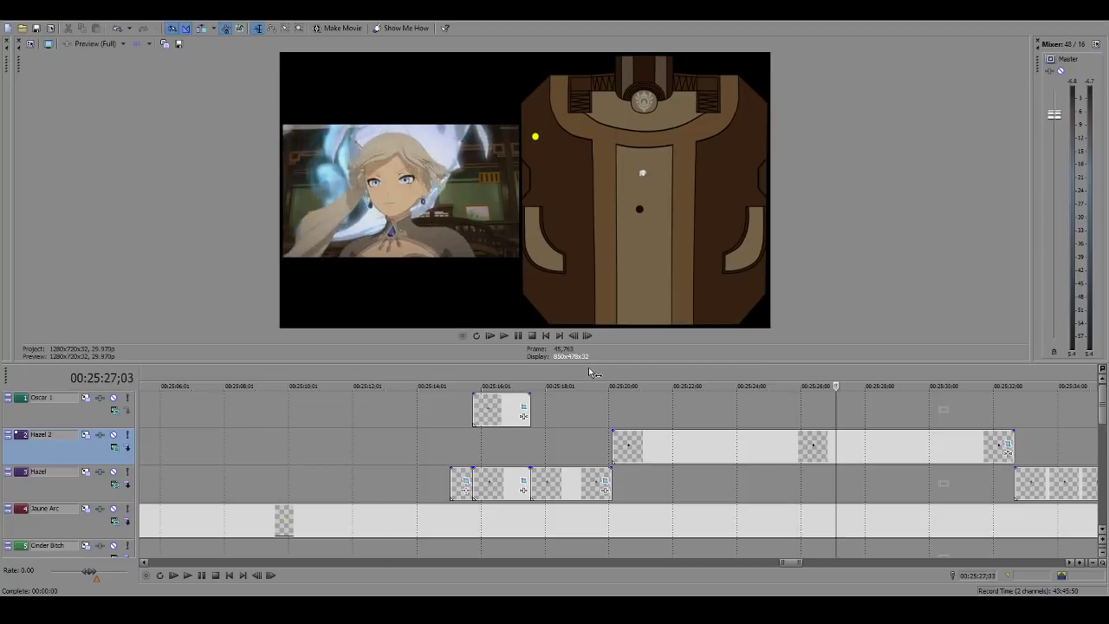
pyautogui.scroll(-4, 533, 399)
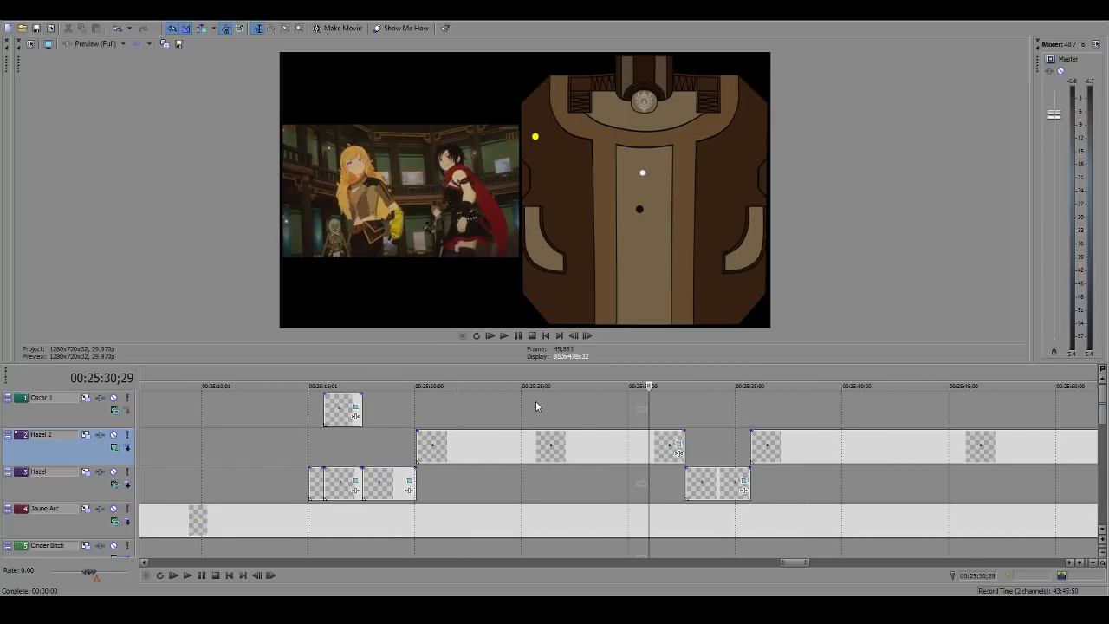
pyautogui.press('Left')
pyautogui.press('Left')
pyautogui.press('Left')
pyautogui.press('Left')
pyautogui.press('Left')
pyautogui.press('Left')
pyautogui.press('Left')
pyautogui.press('Left')
pyautogui.press('Left')
pyautogui.press('Left')
pyautogui.press('Left')
pyautogui.press('Left')
pyautogui.press('Left')
pyautogui.press('Left')
pyautogui.press('Left')
pyautogui.press('Left')
pyautogui.press('Left')
pyautogui.press('Left')
pyautogui.press('Left')
pyautogui.press('Left')
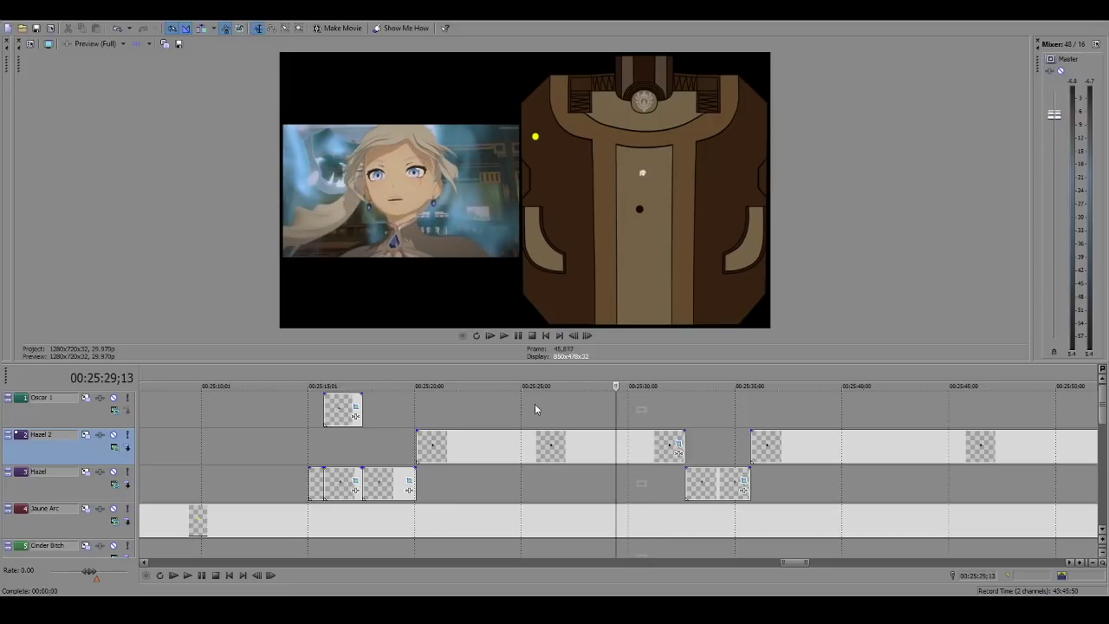
# Step: Replay the footage from about 00:25:18 into the start of the Hazel 2 clip, checking the marker after Oscar's clip
pyautogui.click(382, 408)
pyautogui.press('space')
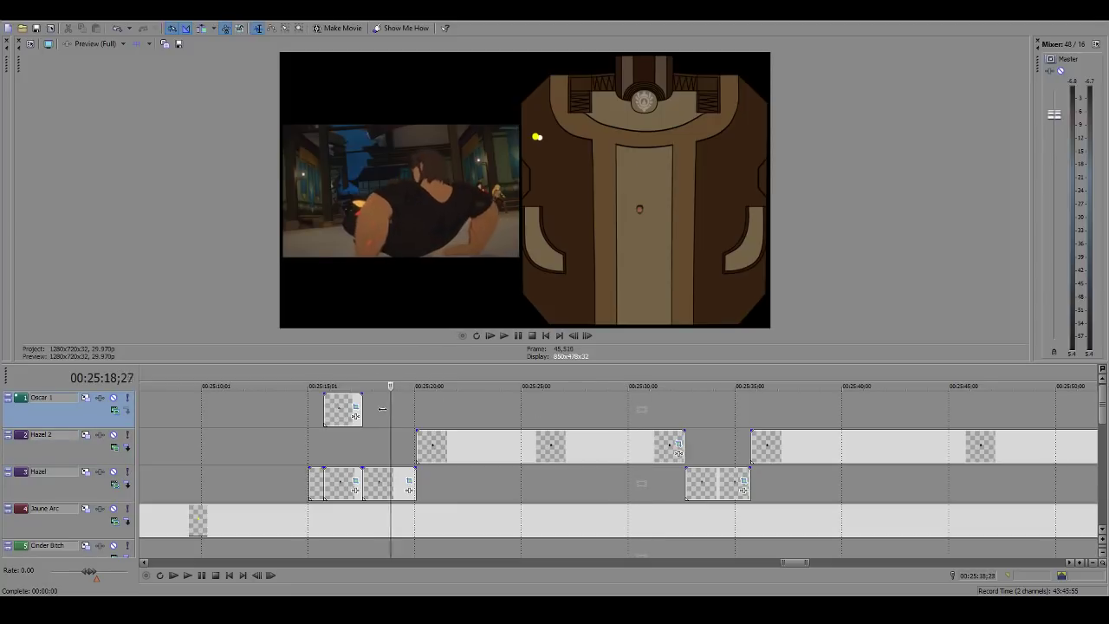
pyautogui.press('space')
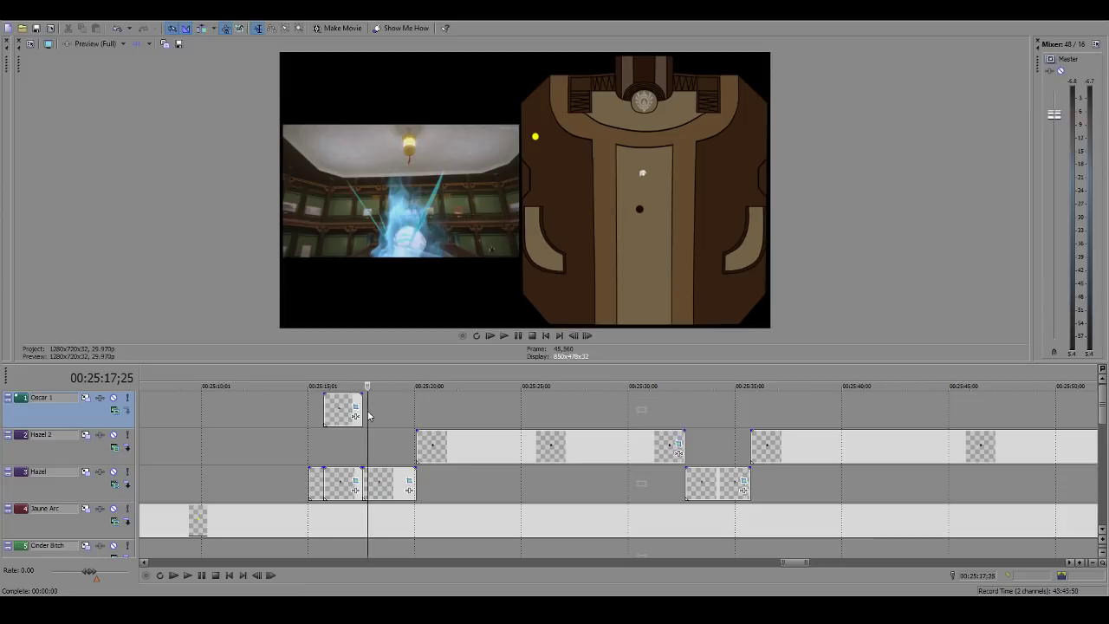
# Step: Enlarge the video preview to inspect the map markers up to 00:25:38;15, and bring the timeline back into view
pyautogui.moveTo(459, 367); pyautogui.dragTo(466, 560)
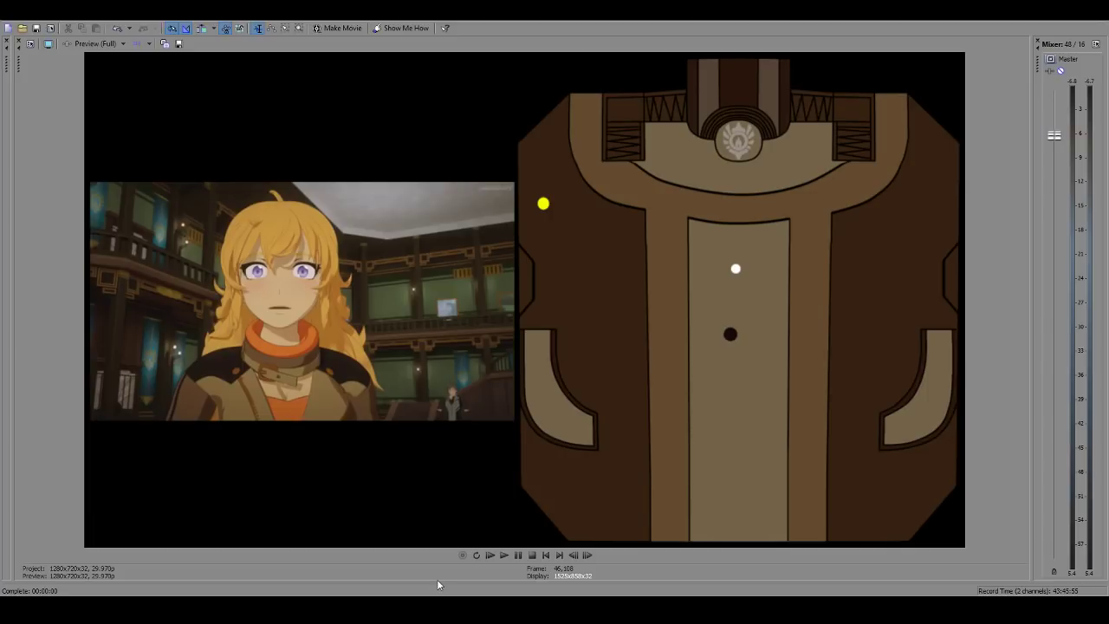
pyautogui.moveTo(427, 581); pyautogui.dragTo(428, 421)
pyautogui.scroll(-2, 446, 510)
pyautogui.scroll(3, 592, 500)
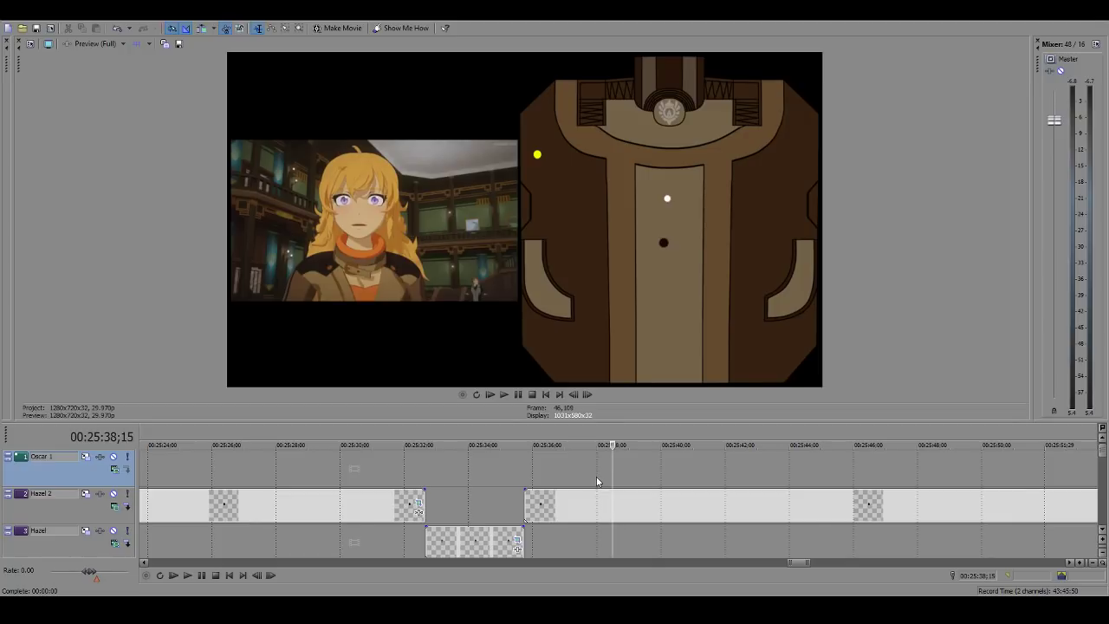
# Step: Play the footage from about 00:25:42 to 00:25:48;16, checking the markers during the long Hazel 2 clip
pyautogui.scroll(-4, 596, 482)
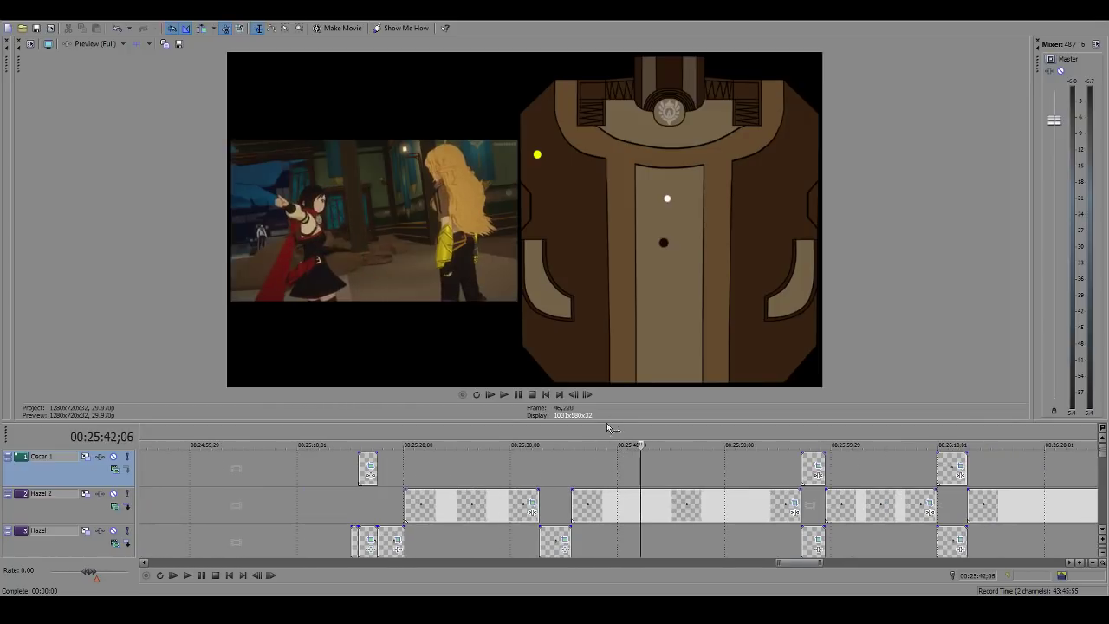
pyautogui.click(505, 395)
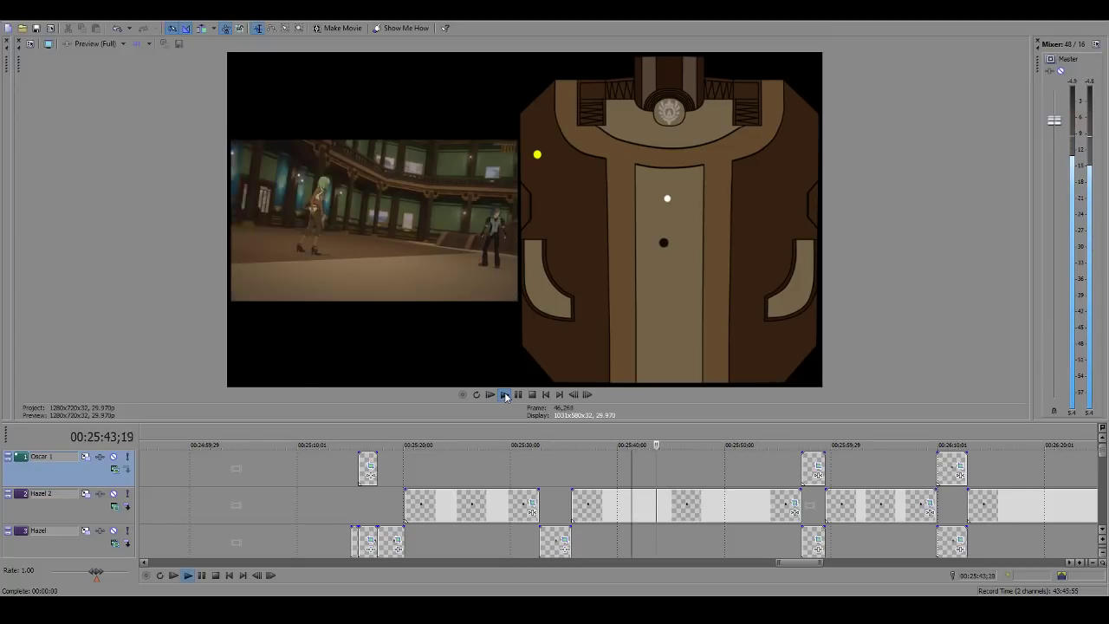
pyautogui.click(669, 476)
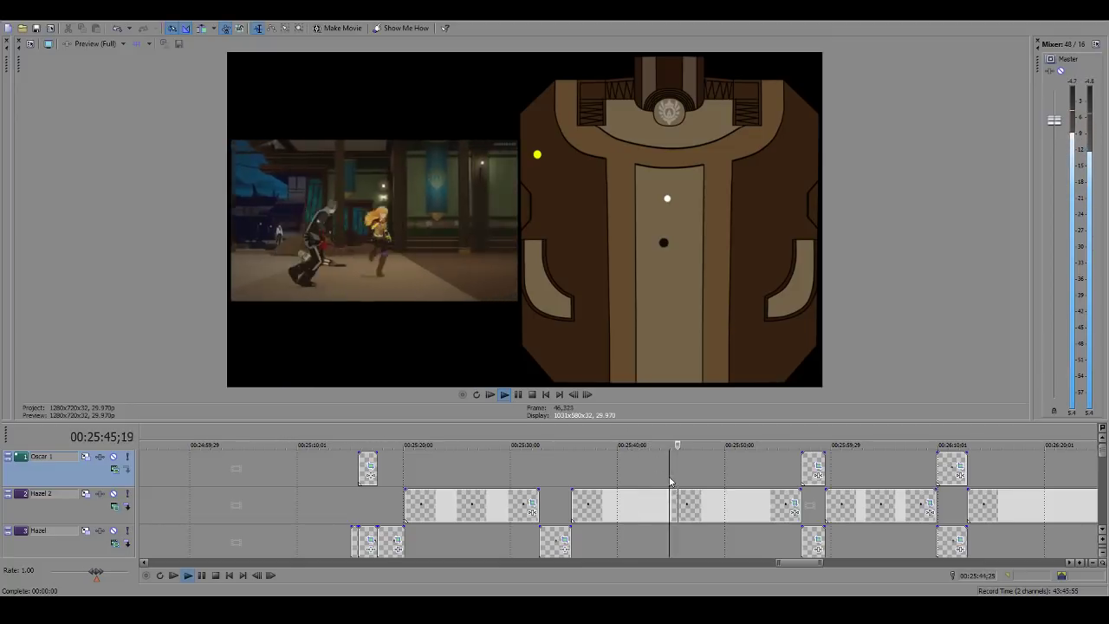
pyautogui.click(505, 395)
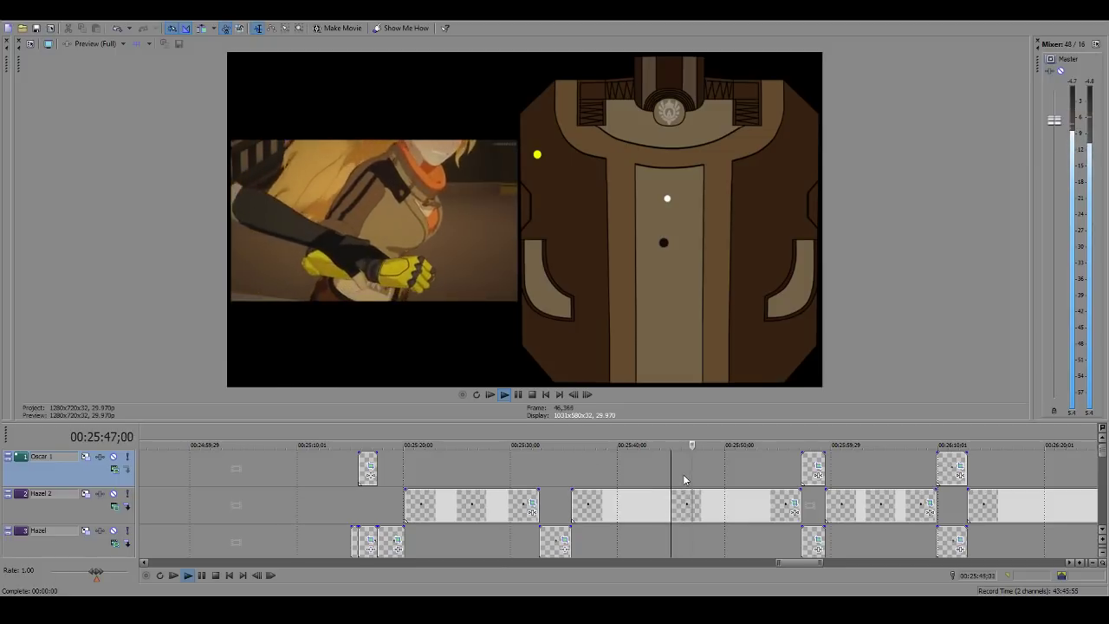
pyautogui.click(518, 395)
# Step: Go back to 00:25:21;28 in the first Hazel 2 clip and check the markers there
pyautogui.scroll(-4, 647, 509)
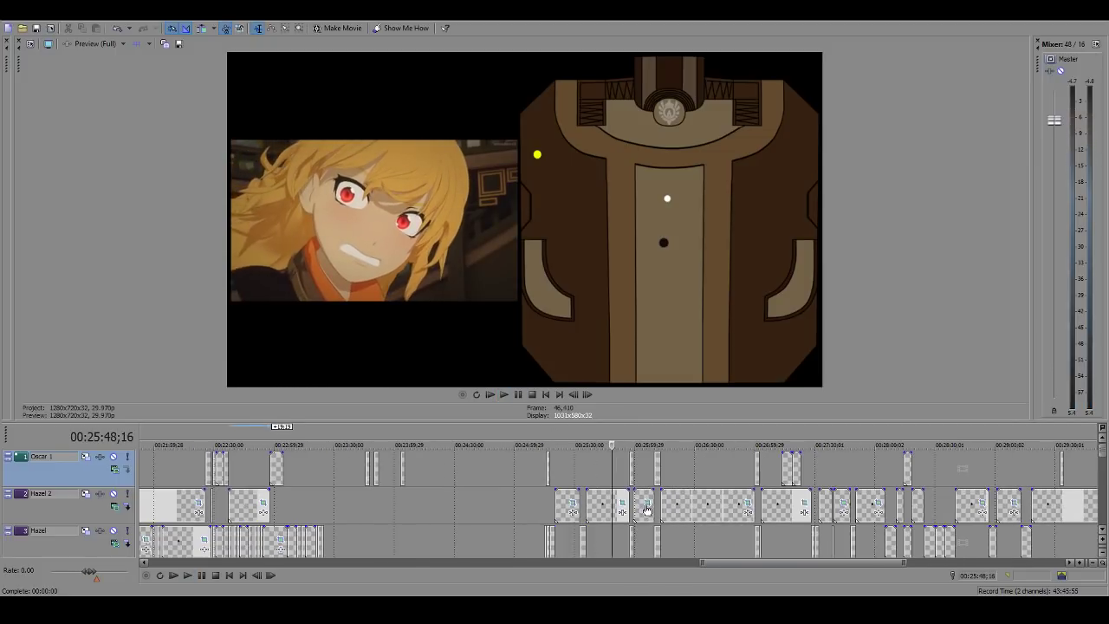
pyautogui.scroll(4, 646, 510)
pyautogui.click(530, 511)
pyautogui.click(398, 506)
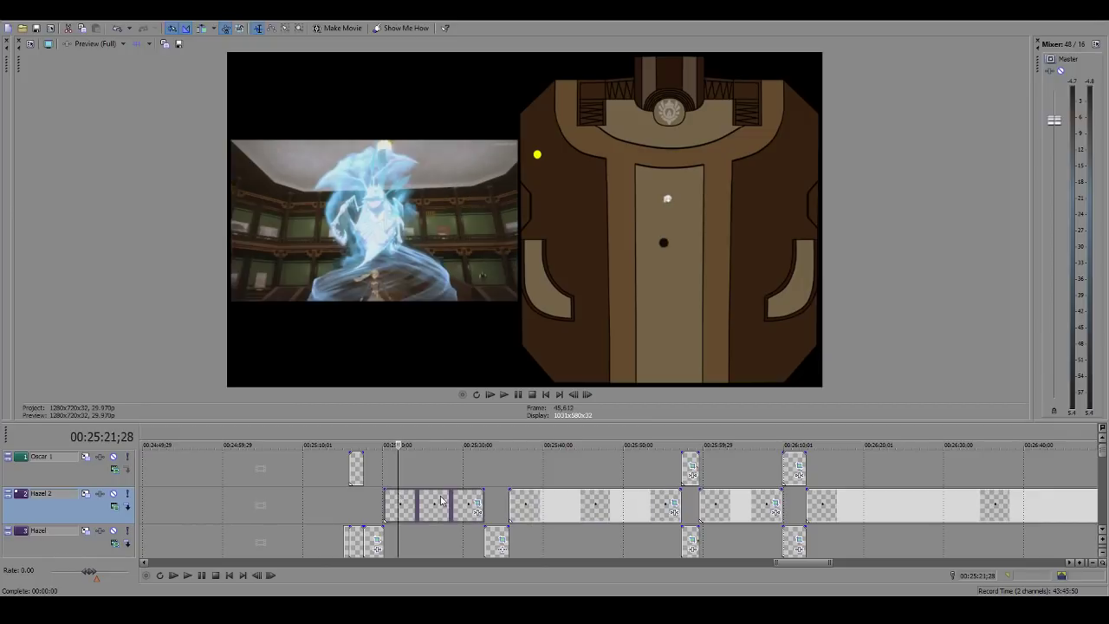
# Step: Step back through the frames before 00:25:35;12, checking Hazel's marker in the gap between the two Hazel 2 clips
pyautogui.click(495, 469)
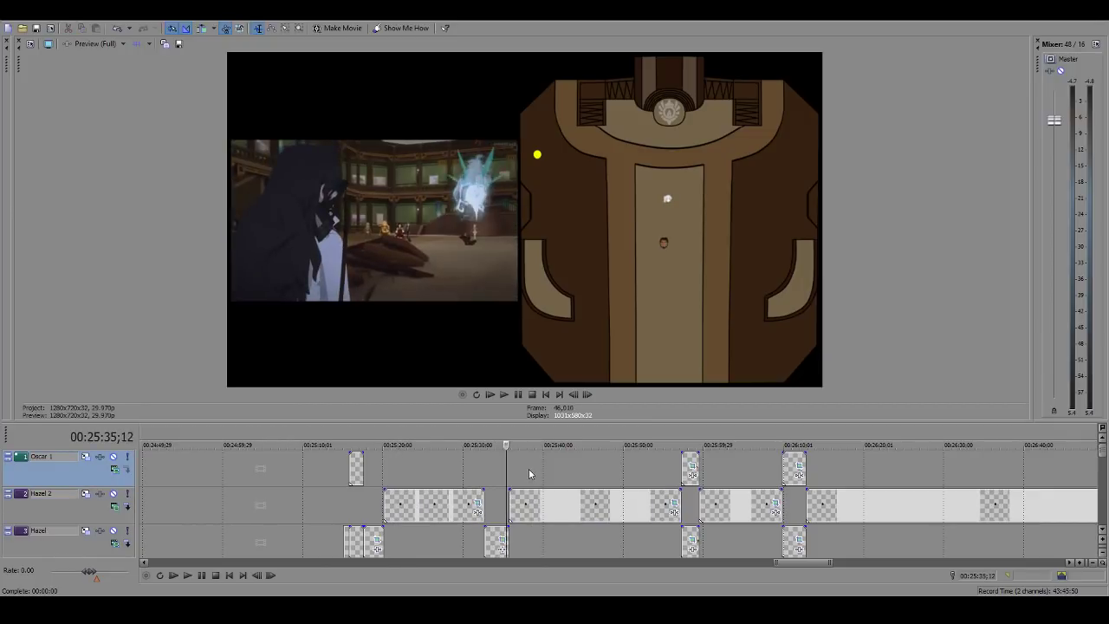
pyautogui.press('Left')
pyautogui.press('Left')
pyautogui.press('Left')
pyautogui.press('Left')
pyautogui.press('Left')
pyautogui.press('Left')
pyautogui.press('Left')
pyautogui.press('Left')
pyautogui.press('Left')
pyautogui.press('Left')
pyautogui.press('Left')
pyautogui.press('Left')
pyautogui.press('Left')
pyautogui.press('Left')
pyautogui.press('Left')
pyautogui.press('Left')
pyautogui.press('Left')
pyautogui.press('Left')
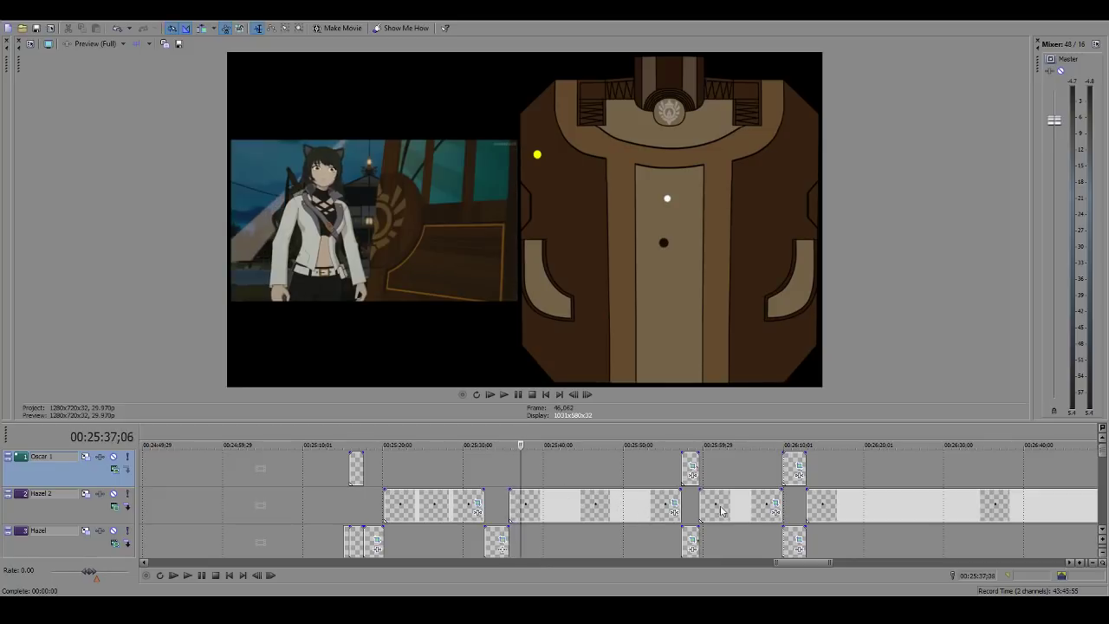
# Step: Step back from 00:25:59;10 to 00:25:57;24, comparing Oscar's and Hazel's markers with the wide shot of the Lancer summoner
pyautogui.click(687, 502)
pyautogui.scroll(5, 668, 508)
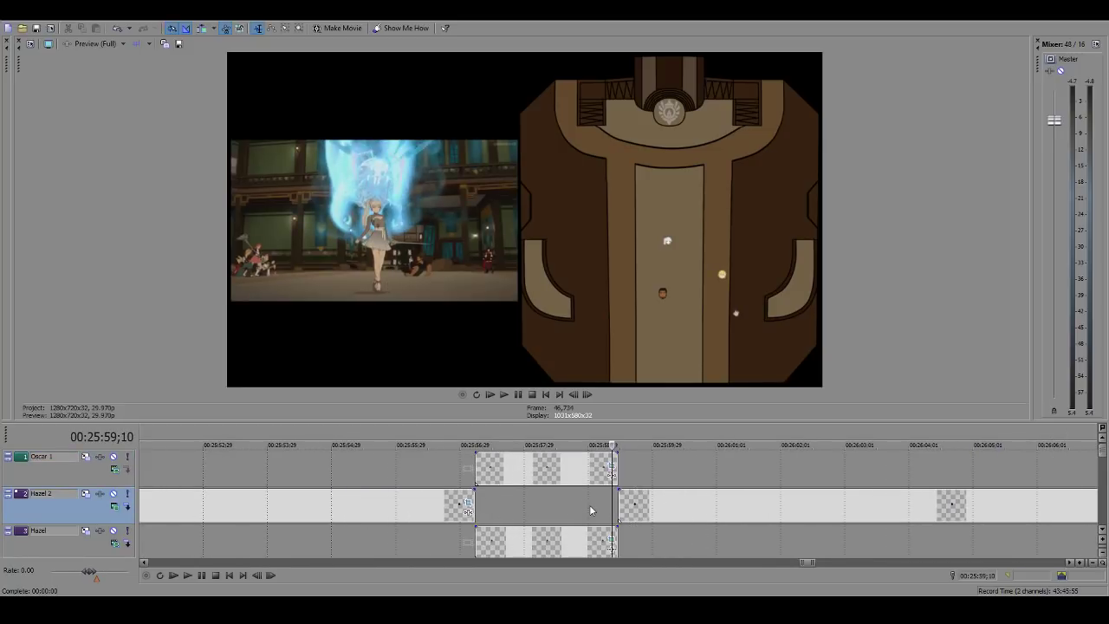
pyautogui.press('Left')
pyautogui.press('Left')
pyautogui.press('Left')
pyautogui.press('Left')
pyautogui.press('Left')
pyautogui.press('Left')
pyautogui.press('Left')
pyautogui.press('Left')
pyautogui.press('Left')
pyautogui.press('Left')
pyautogui.press('Left')
pyautogui.press('Left')
pyautogui.press('Left')
pyautogui.press('Left')
pyautogui.press('Left')
pyautogui.press('Left')
pyautogui.press('Left')
pyautogui.press('Left')
pyautogui.press('Left')
pyautogui.press('Left')
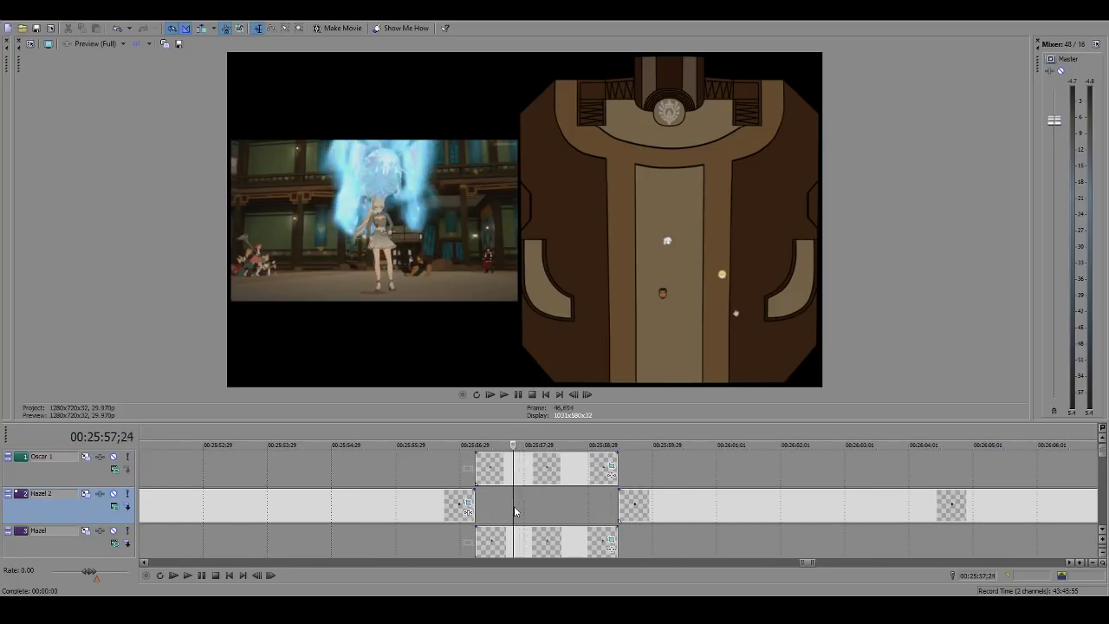
# Step: Continue back from 00:25:57;24 to 00:25:56;06, checking the markers across the start of the short Oscar 1 clip
pyautogui.press('Left')
pyautogui.press('Left')
pyautogui.press('Left')
pyautogui.press('Left')
pyautogui.press('Left')
pyautogui.press('Left')
pyautogui.press('Left')
pyautogui.press('Left')
pyautogui.press('Left')
pyautogui.press('Left')
pyautogui.press('Left')
pyautogui.press('Left')
pyautogui.press('Left')
pyautogui.press('Left')
pyautogui.press('Left')
pyautogui.press('Left')
pyautogui.press('Left')
pyautogui.press('Left')
pyautogui.press('Left')
pyautogui.press('Left')
pyautogui.scroll(-5, 384, 497)
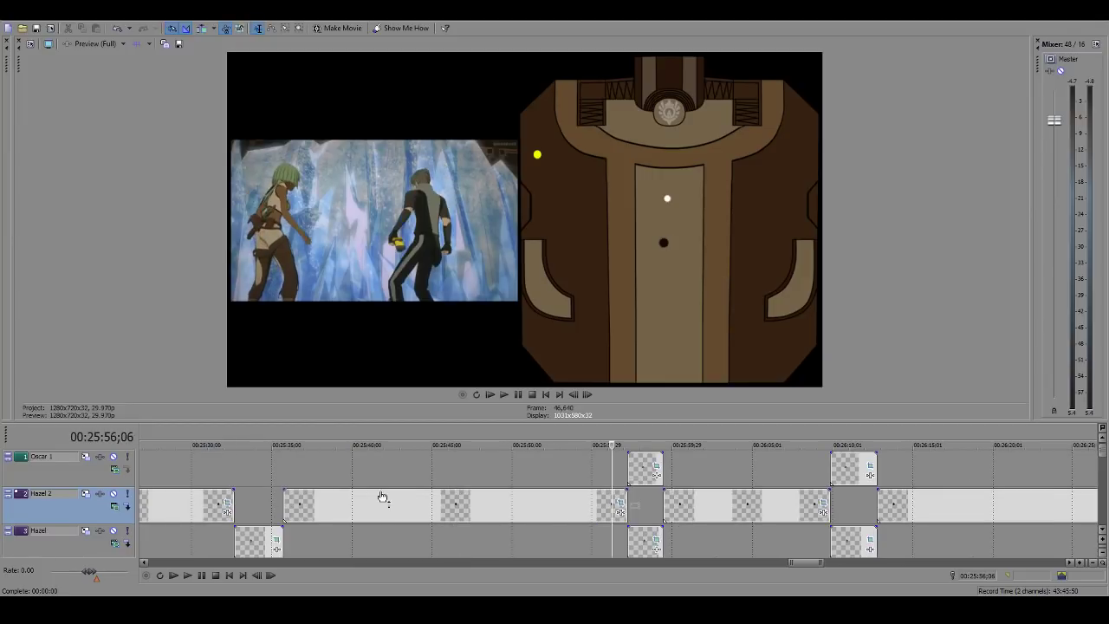
# Step: Compare Hazel's marker at 00:25:34;08 with its position at 00:25:57;29, and play on to 00:26:00;04
pyautogui.click(259, 481)
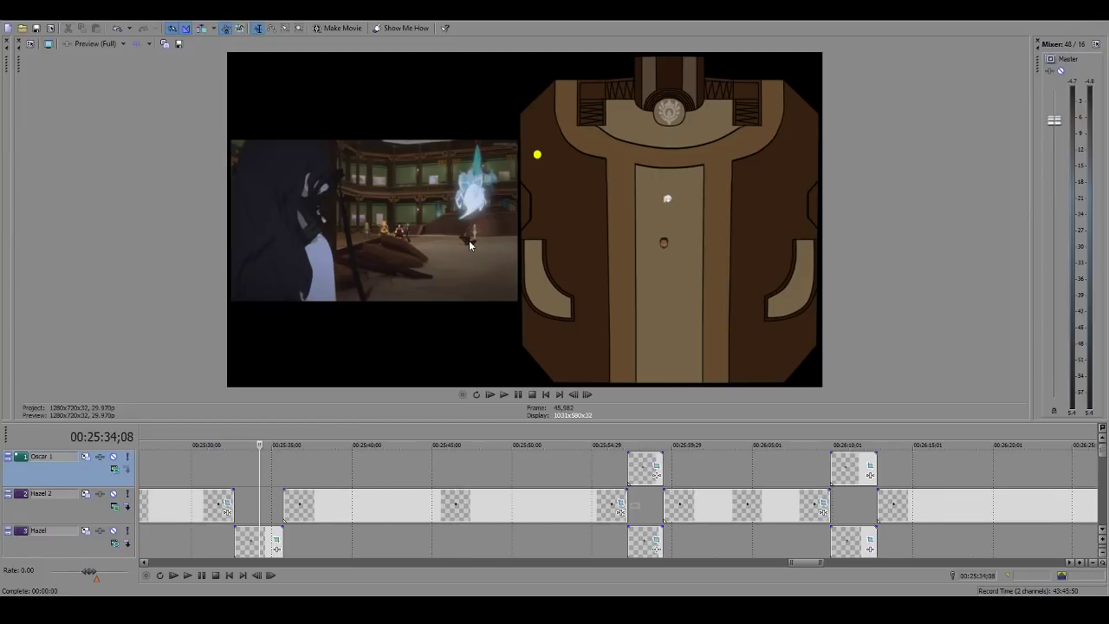
pyautogui.click(640, 513)
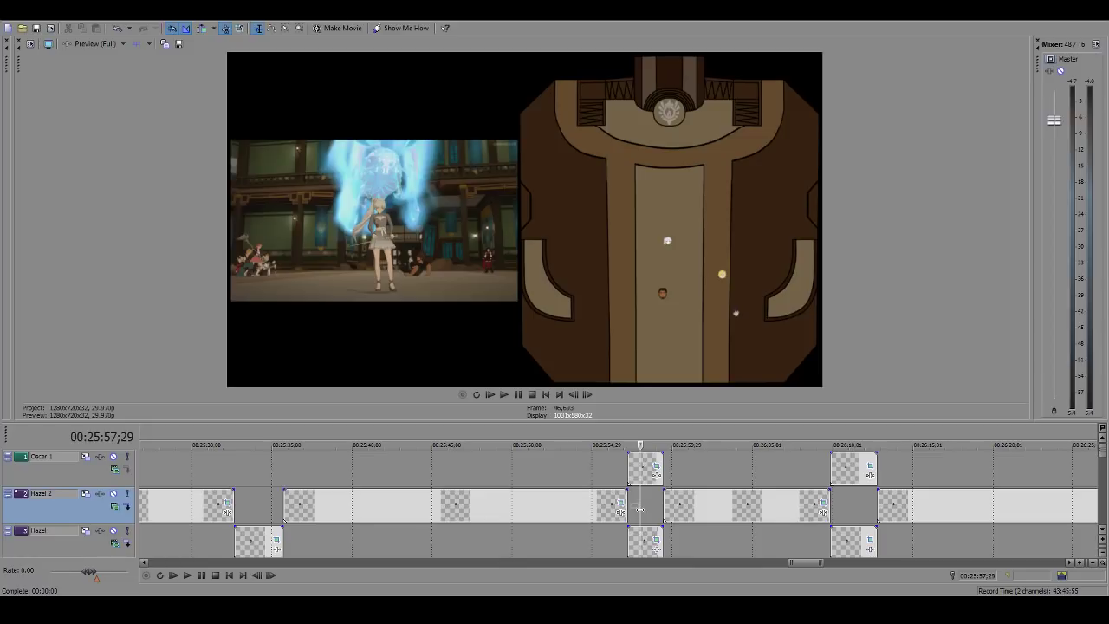
pyautogui.press('space')
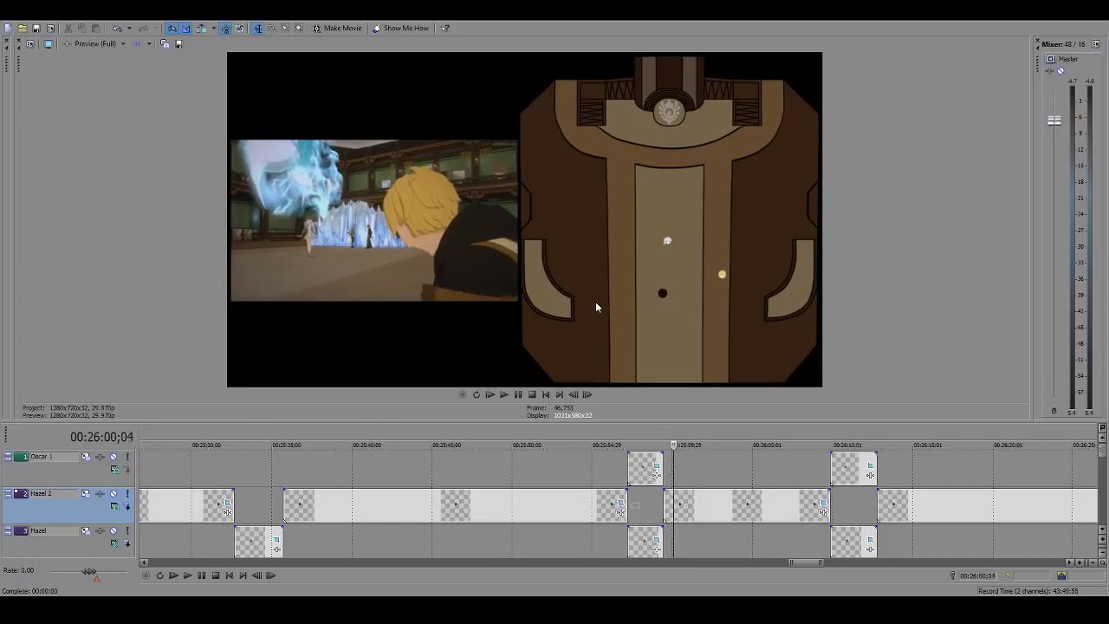
# Step: Move Oscar's and Hazel's markers to the upper-right part of the map in the short clips starting at 00:26:09;27
pyautogui.scroll(-2, 609, 501)
pyautogui.click(723, 509)
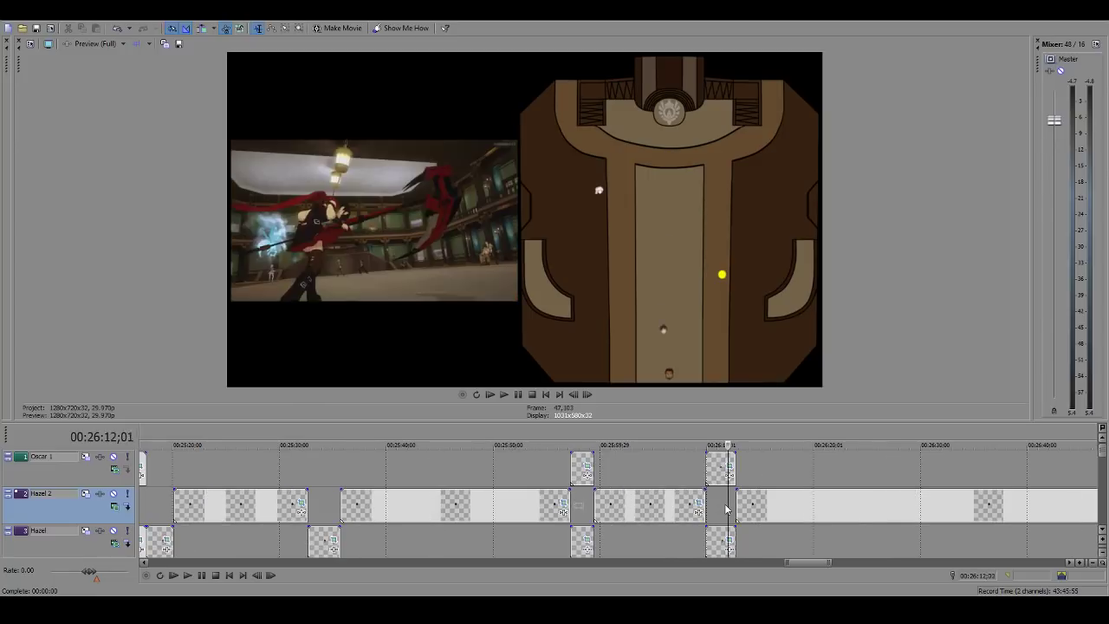
pyautogui.scroll(4, 721, 509)
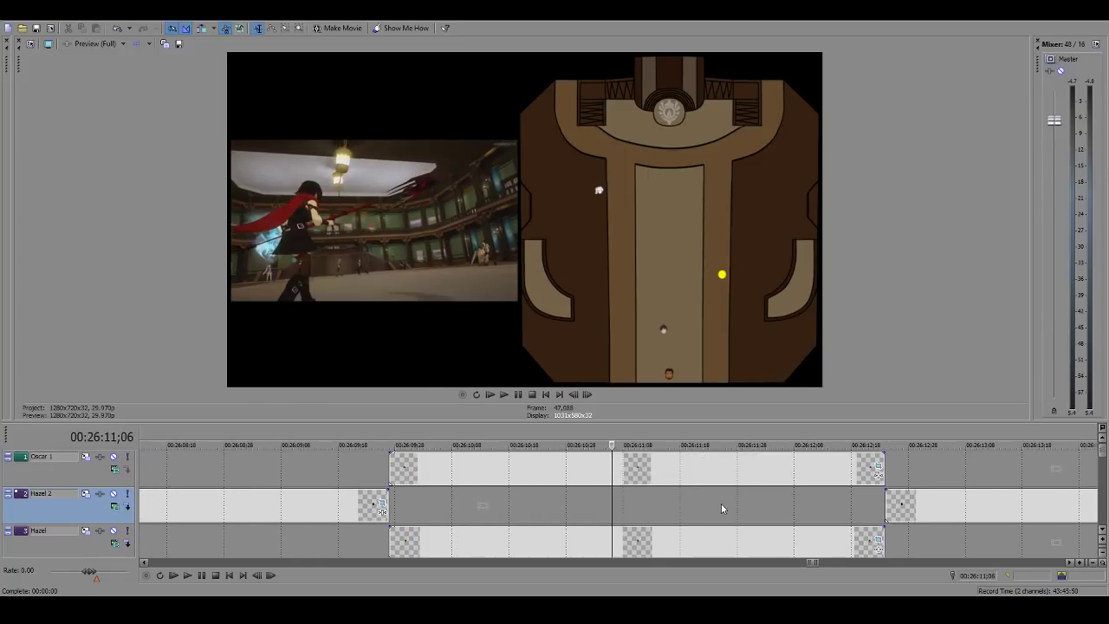
pyautogui.click(398, 465)
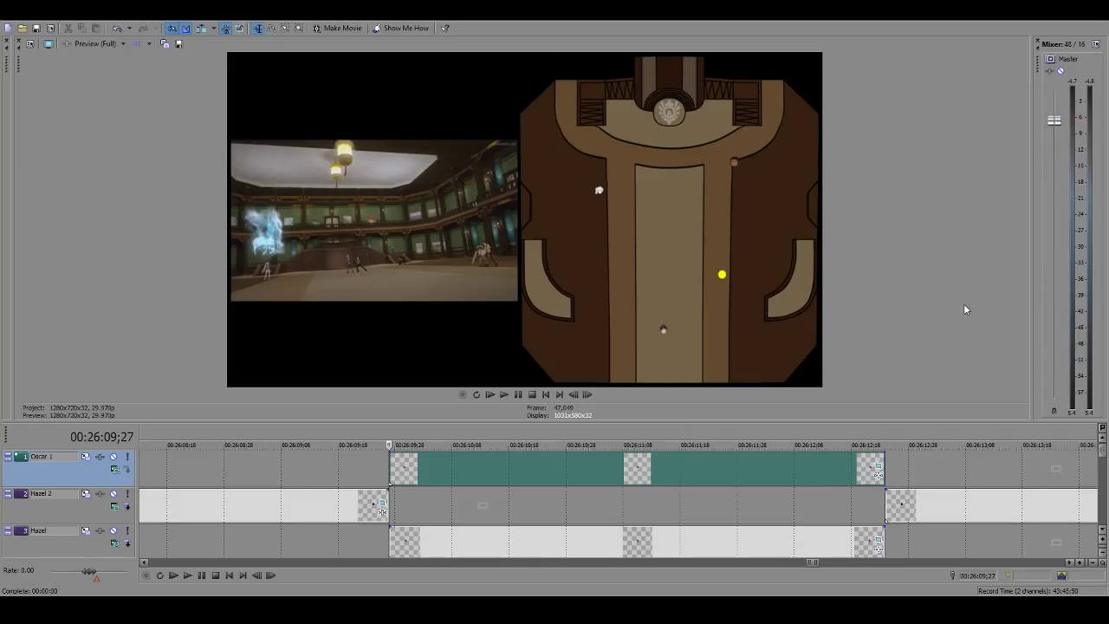
# Step: Apply the same upper-right marker position to the Hazel 2 clip that starts at 00:26:12;24
pyautogui.scroll(-6, 627, 496)
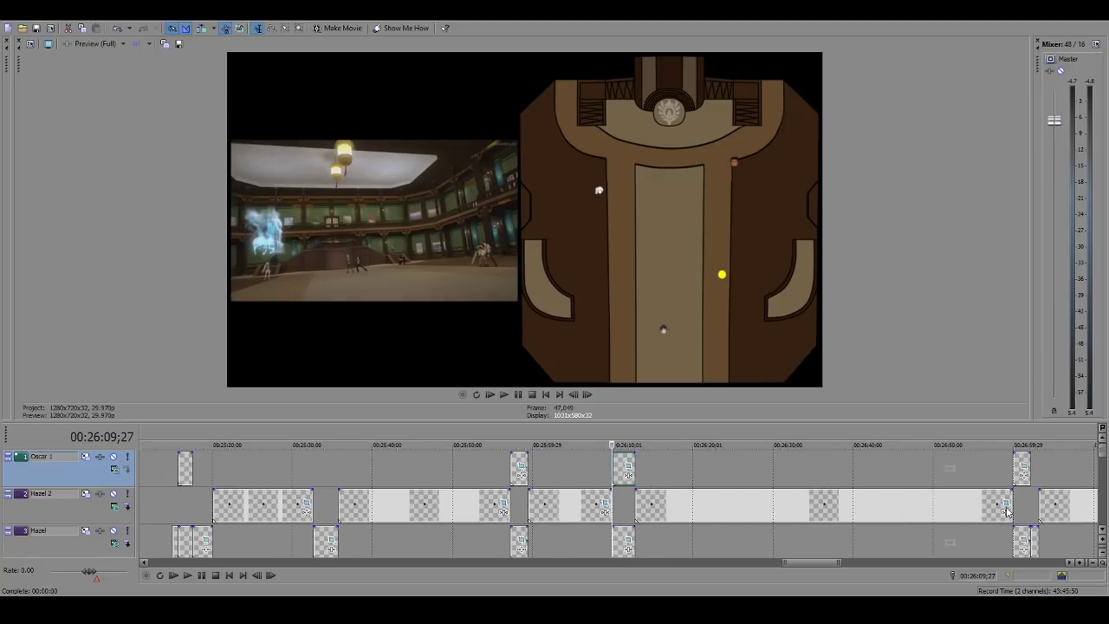
pyautogui.hotkey('ctrl', 'alt', 'Right')
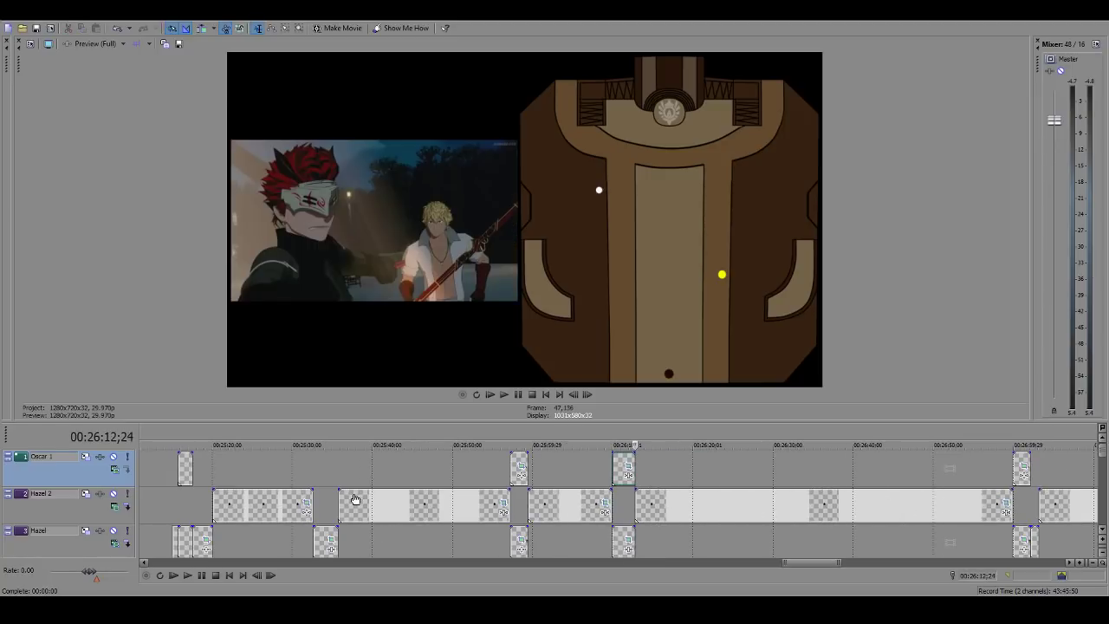
pyautogui.scroll(-3, 636, 494)
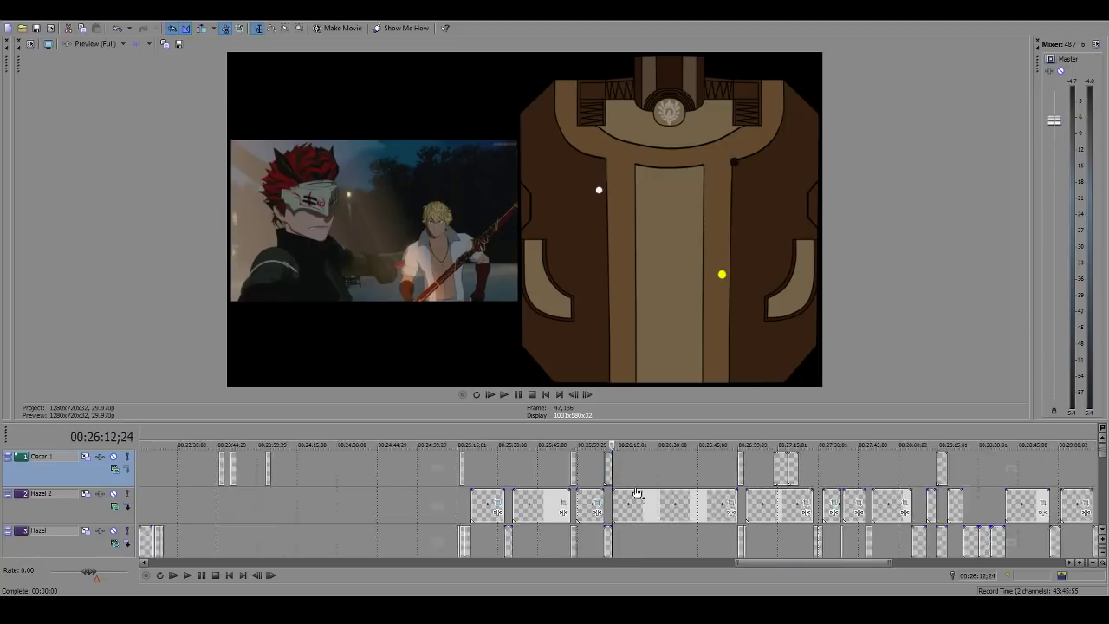
# Step: Play the footage from 00:26:12;21 to check the markers across the start of the long Hazel 2 clip
pyautogui.scroll(2, 635, 494)
pyautogui.click(611, 506)
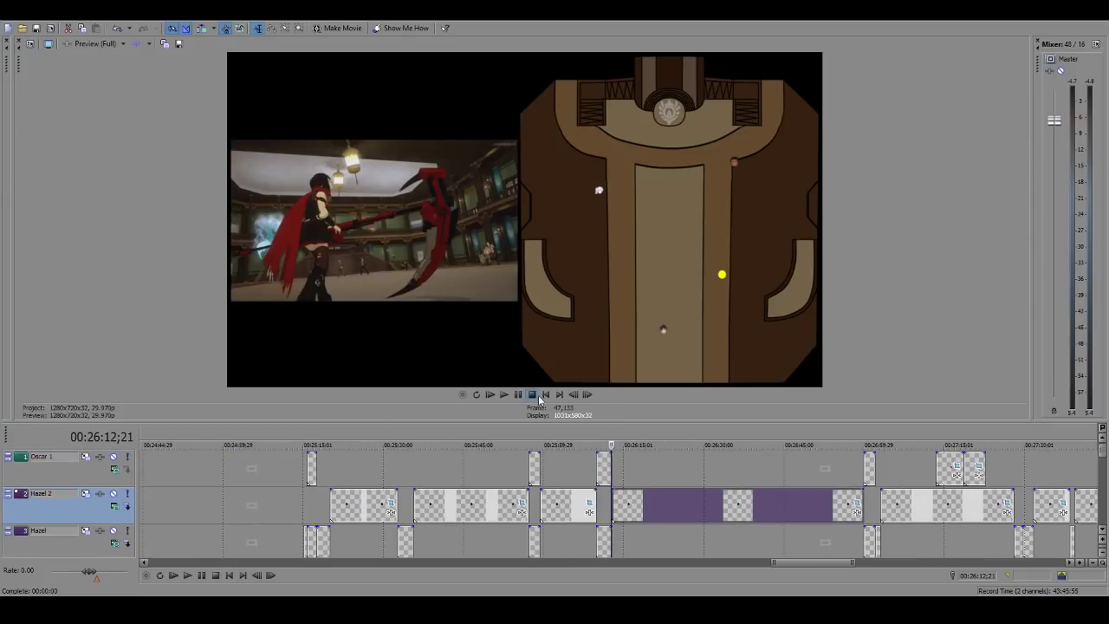
pyautogui.click(502, 395)
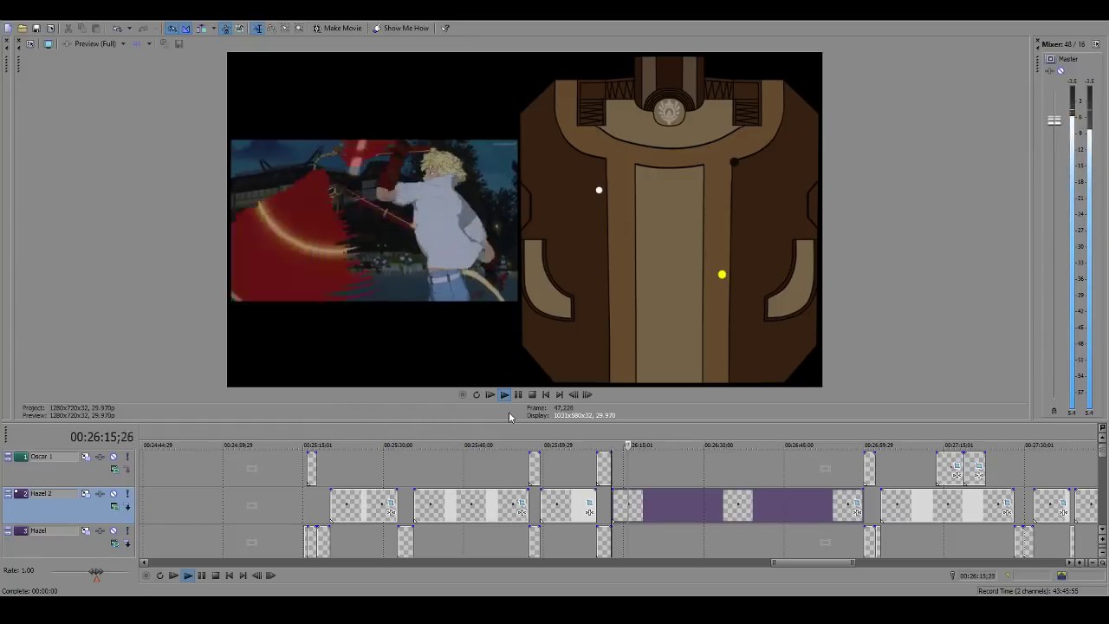
# Step: Replay the staff fight from about 00:26:15 several times, comparing the fighters' movements with the map, and watch on to 00:26:22
pyautogui.click(625, 474)
pyautogui.scroll(2, 625, 473)
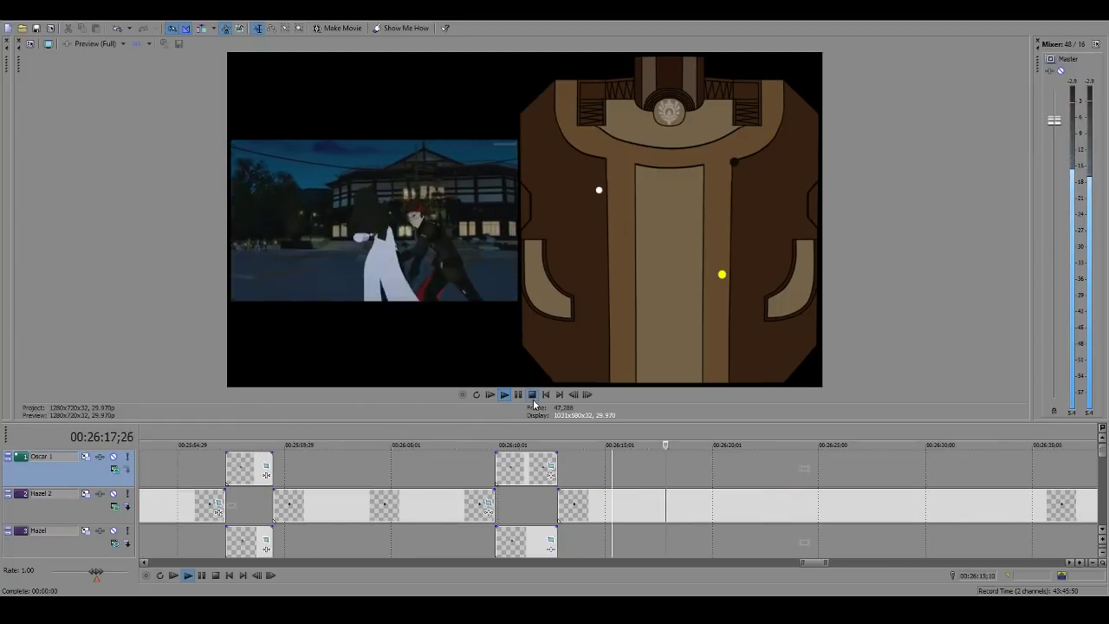
pyautogui.click(507, 395)
pyautogui.click(508, 395)
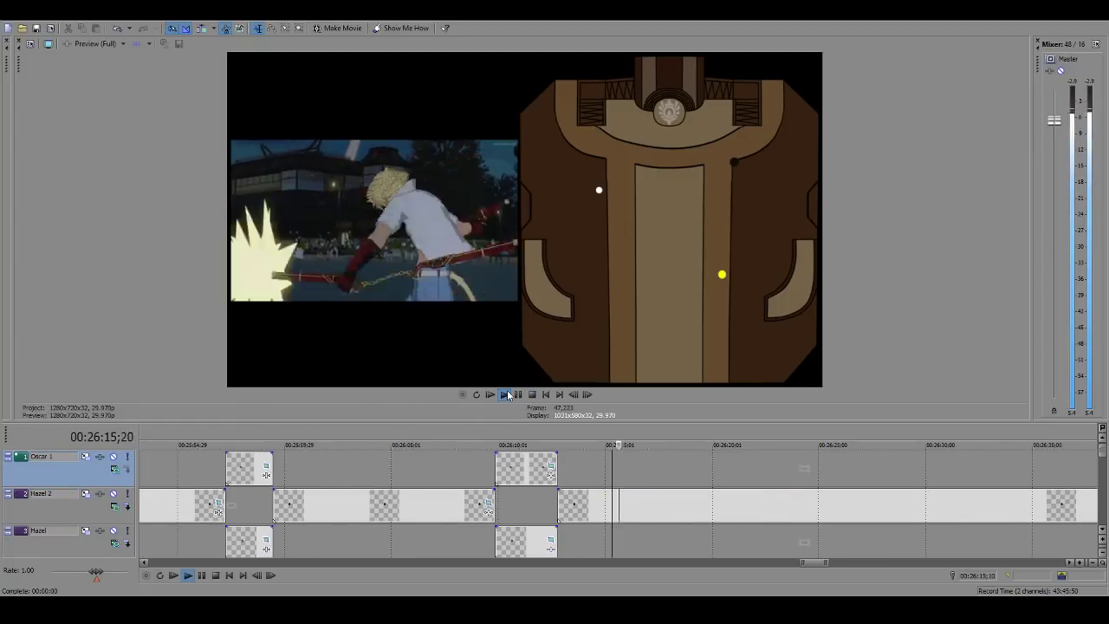
pyautogui.click(507, 395)
pyautogui.click(507, 395)
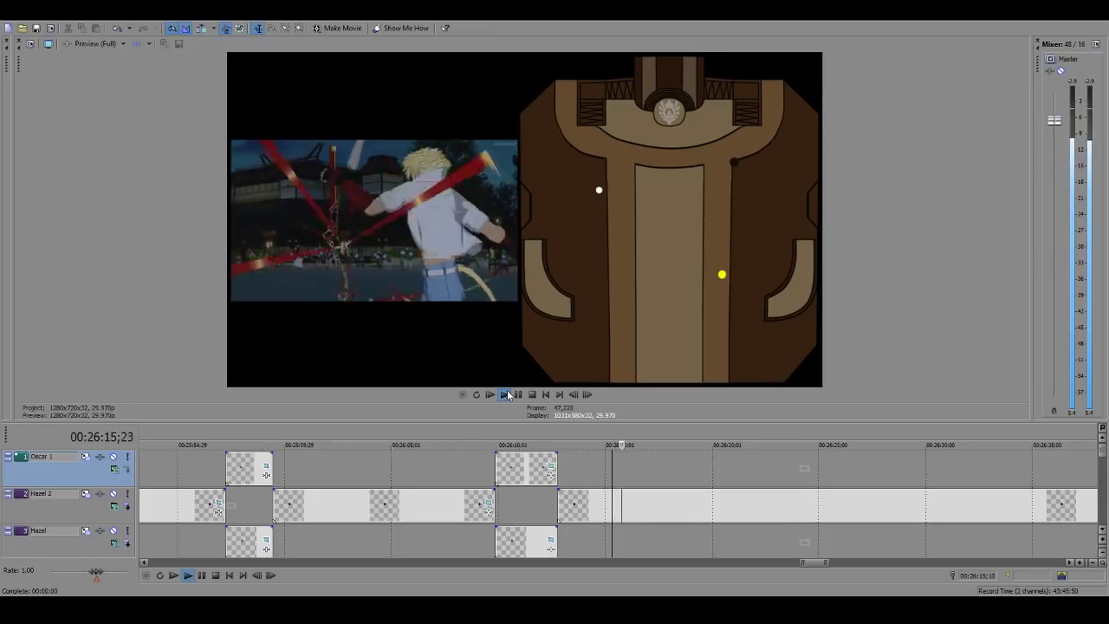
pyautogui.click(507, 395)
pyautogui.click(508, 395)
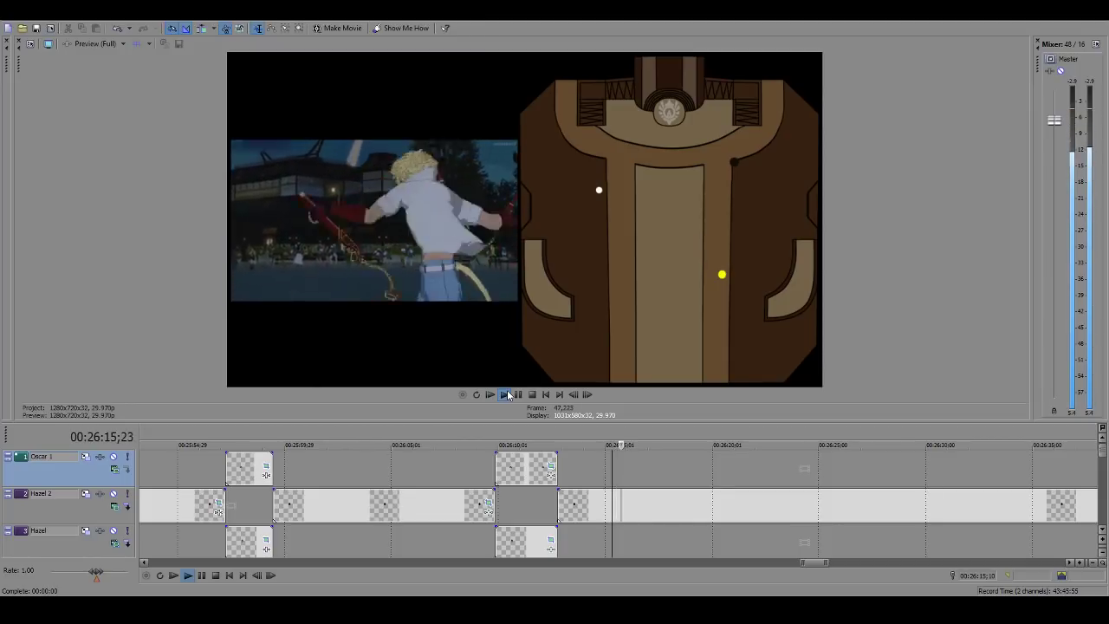
pyautogui.click(508, 395)
pyautogui.click(507, 395)
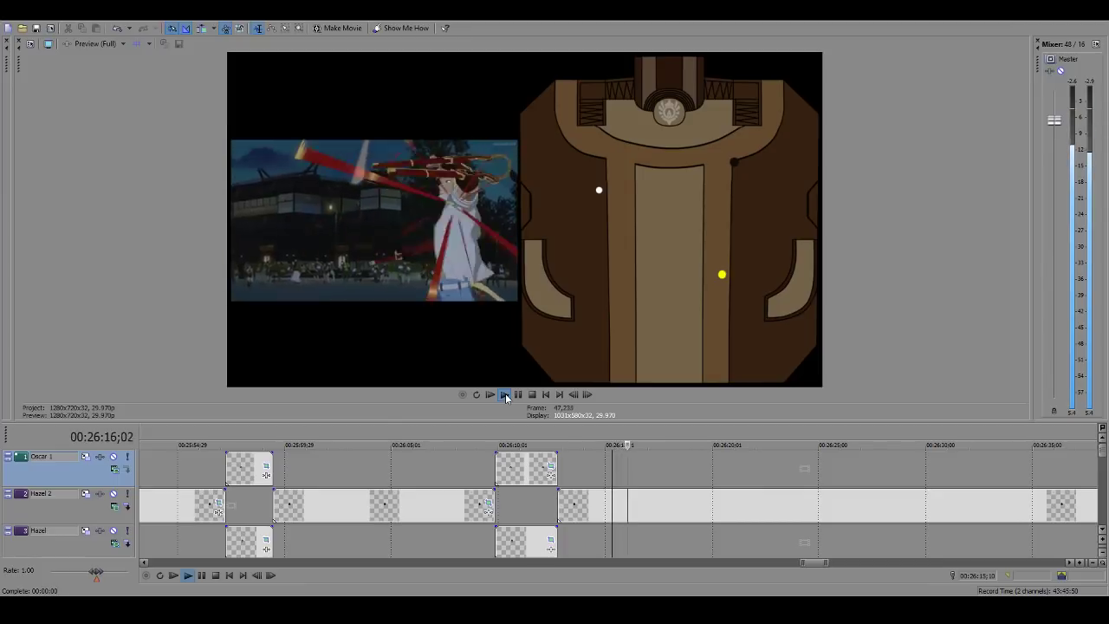
pyautogui.click(507, 395)
pyautogui.click(508, 395)
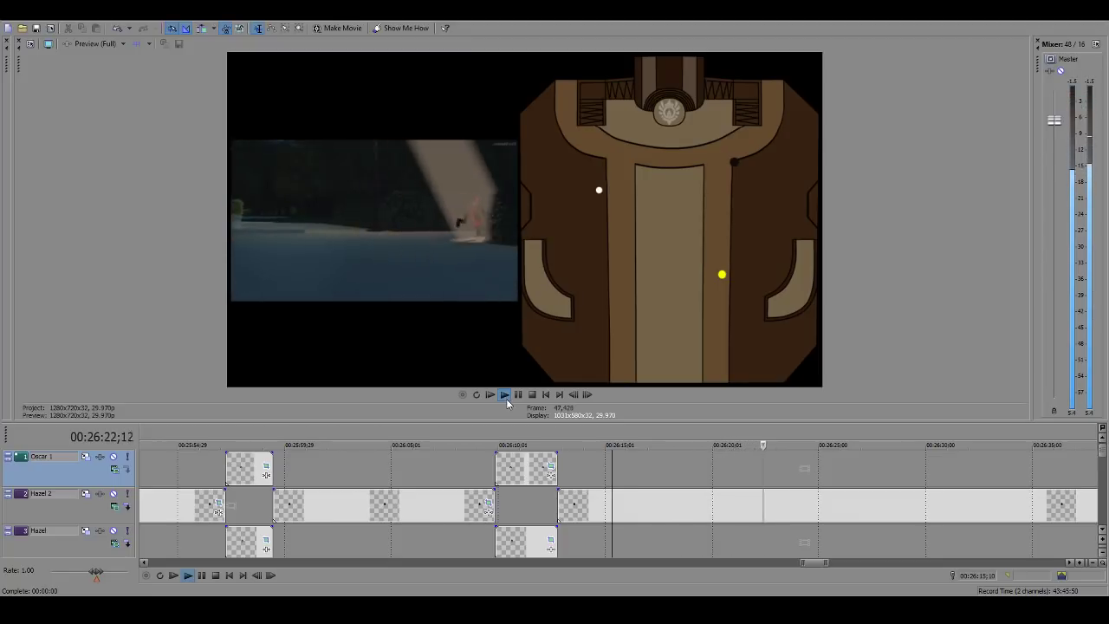
# Step: Replay the running shot around 00:26:22;07 and go back to pause at 00:26:21;23
pyautogui.click(759, 477)
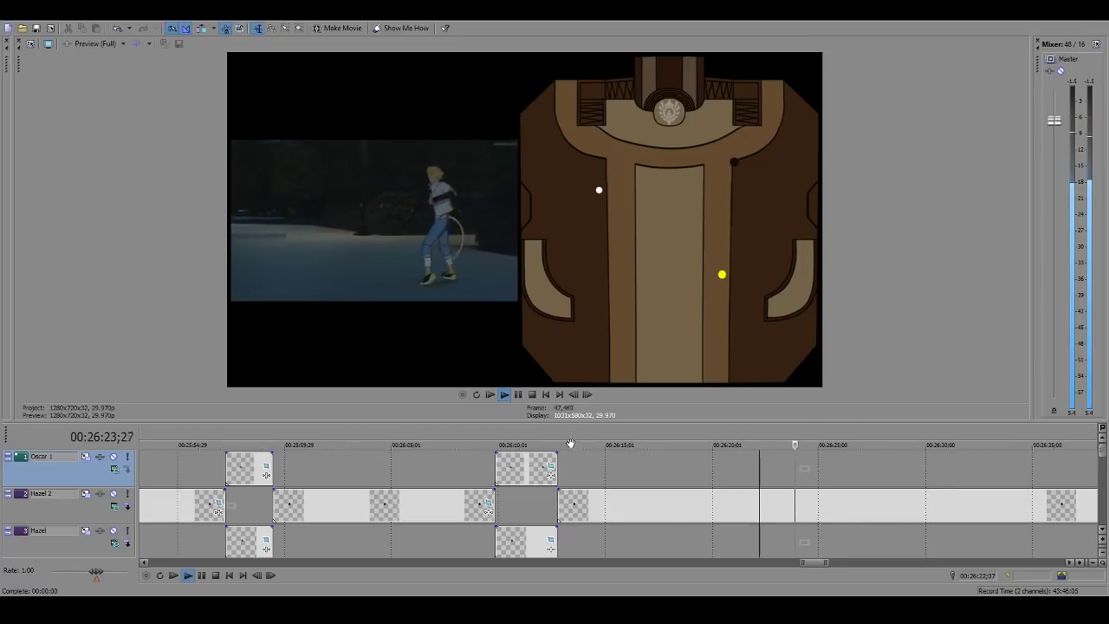
pyautogui.click(505, 395)
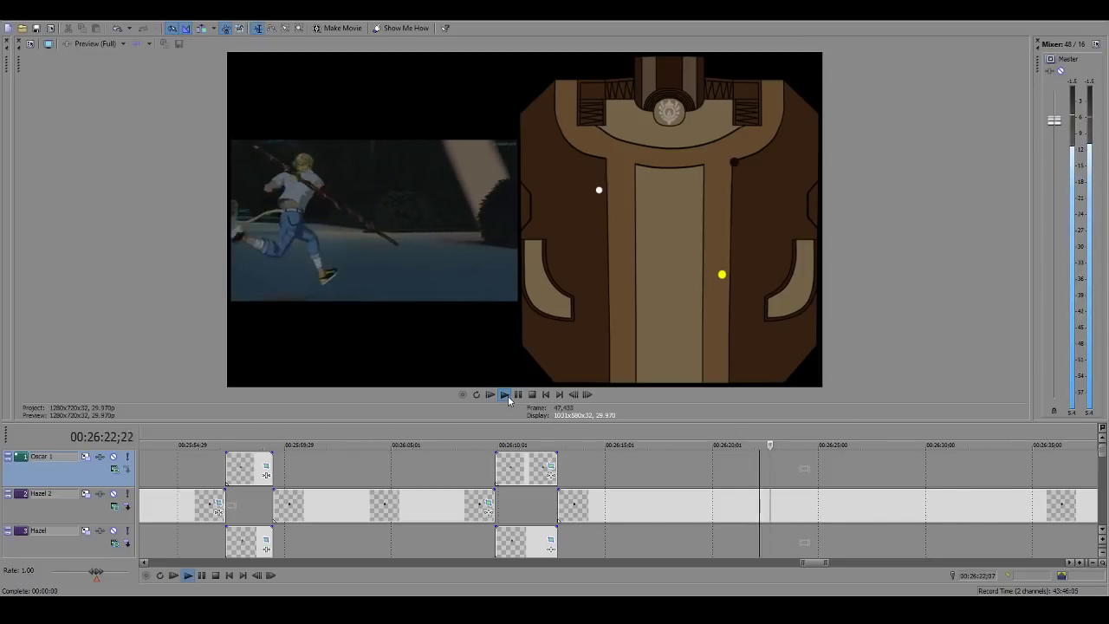
pyautogui.press('Left')
pyautogui.press('Left')
pyautogui.press('Left')
pyautogui.press('Left')
pyautogui.press('Left')
pyautogui.press('Left')
pyautogui.press('Left')
pyautogui.press('Left')
pyautogui.press('Left')
pyautogui.press('Left')
pyautogui.press('Left')
pyautogui.press('Left')
pyautogui.press('Left')
pyautogui.press('Left')
pyautogui.press('Left')
pyautogui.press('Left')
pyautogui.click(508, 399)
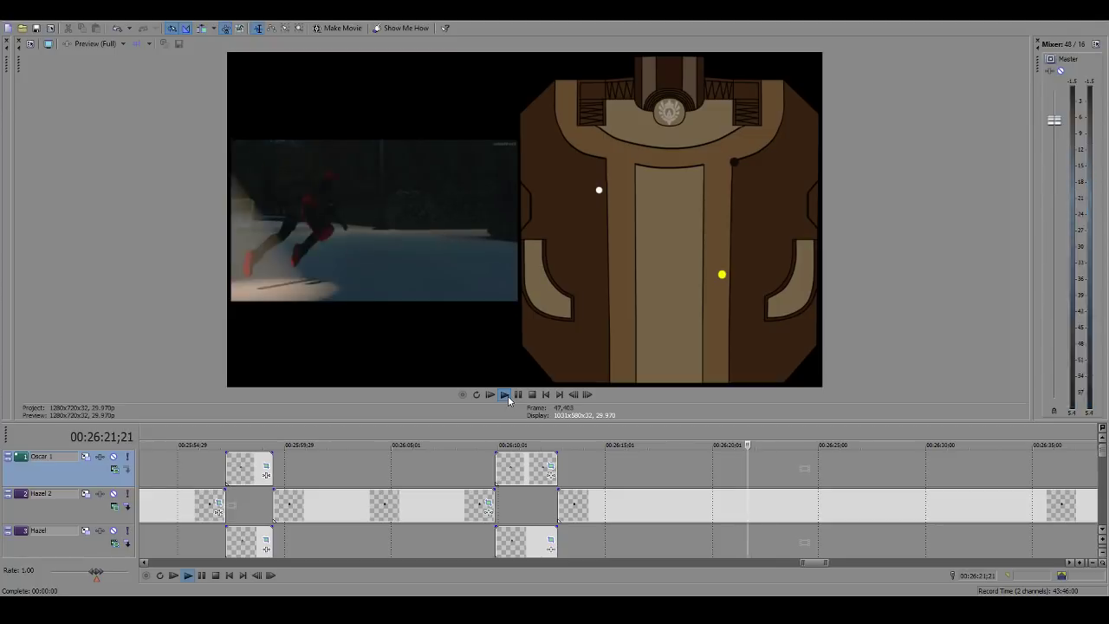
pyautogui.click(519, 395)
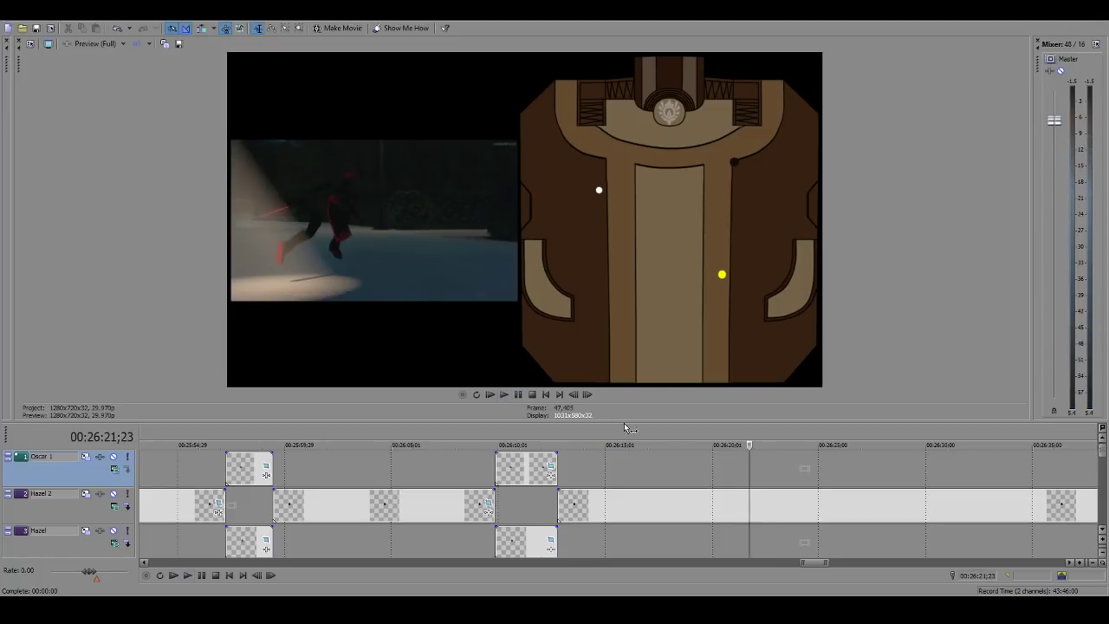
# Step: Enlarge the video preview to examine the running shot from 00:26:21;23, and shrink it again so five tracks fit in the timeline
pyautogui.moveTo(625, 420); pyautogui.dragTo(625, 582)
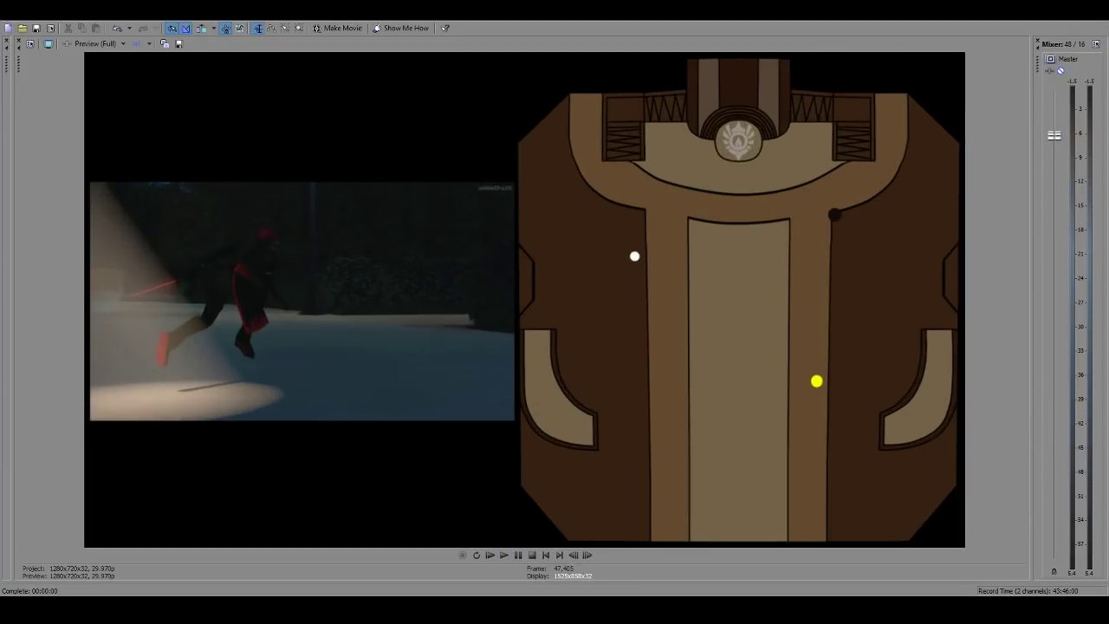
pyautogui.click(505, 555)
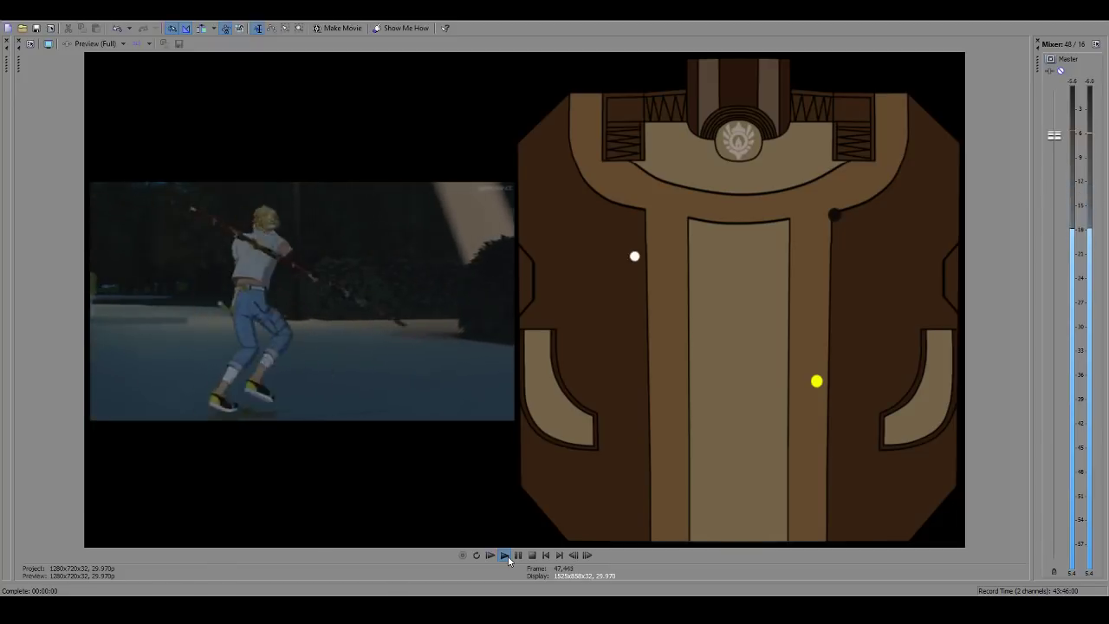
pyautogui.click(524, 554)
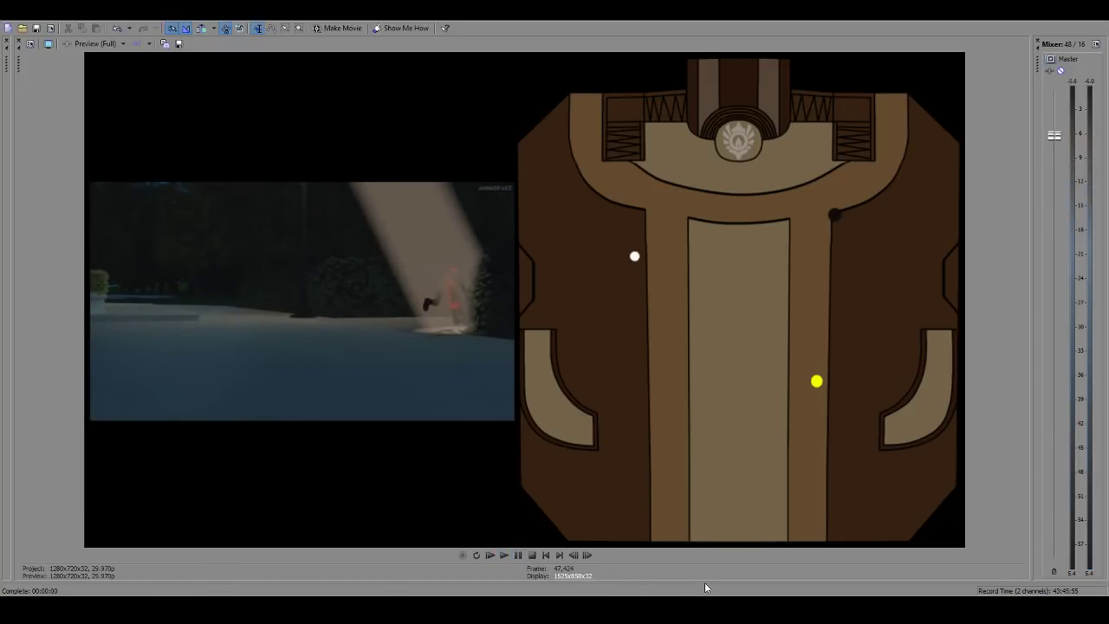
pyautogui.moveTo(705, 583); pyautogui.dragTo(699, 364)
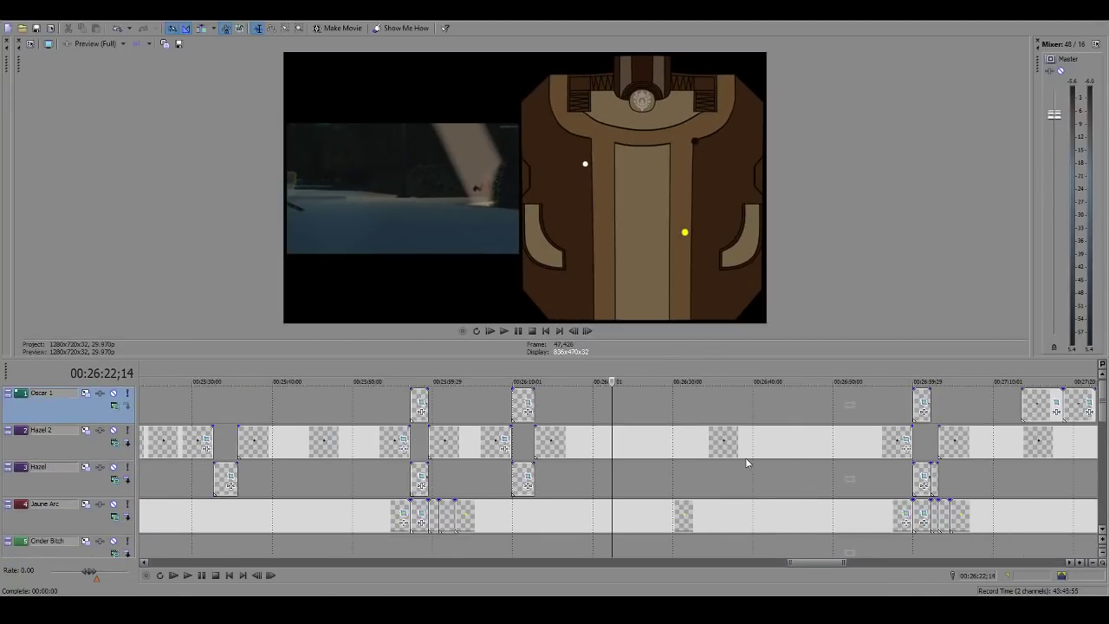
# Step: Continue the check to 00:26:25;24 and move ahead to the short Oscar 1 and Hazel clips at 00:27:01;21
pyautogui.press('space')
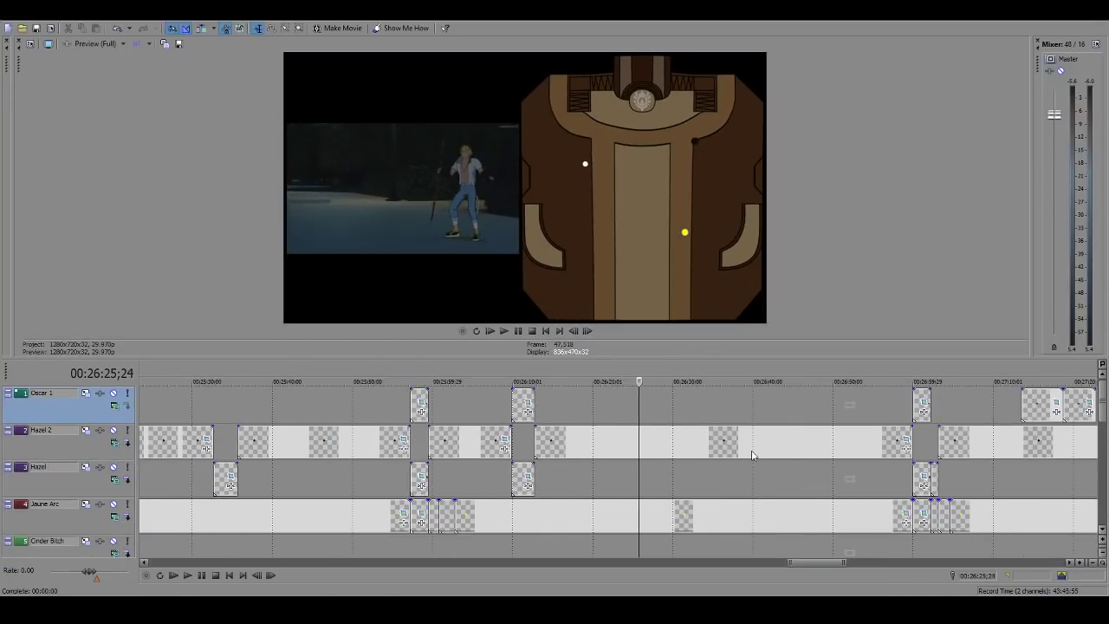
pyautogui.scroll(-2, 752, 454)
pyautogui.click(782, 414)
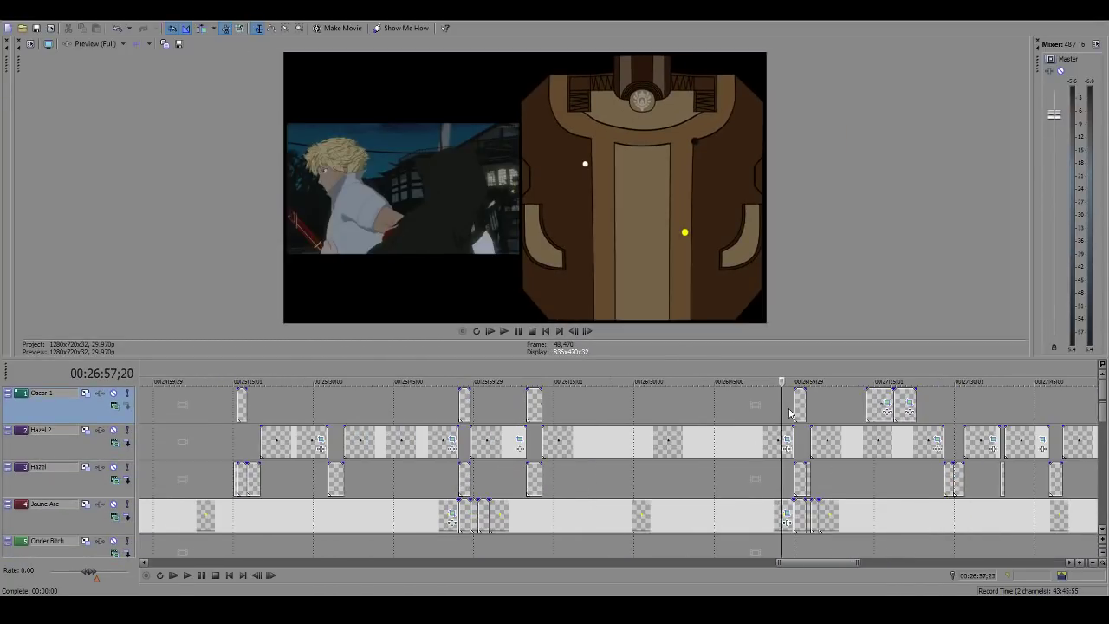
pyautogui.scroll(8, 788, 409)
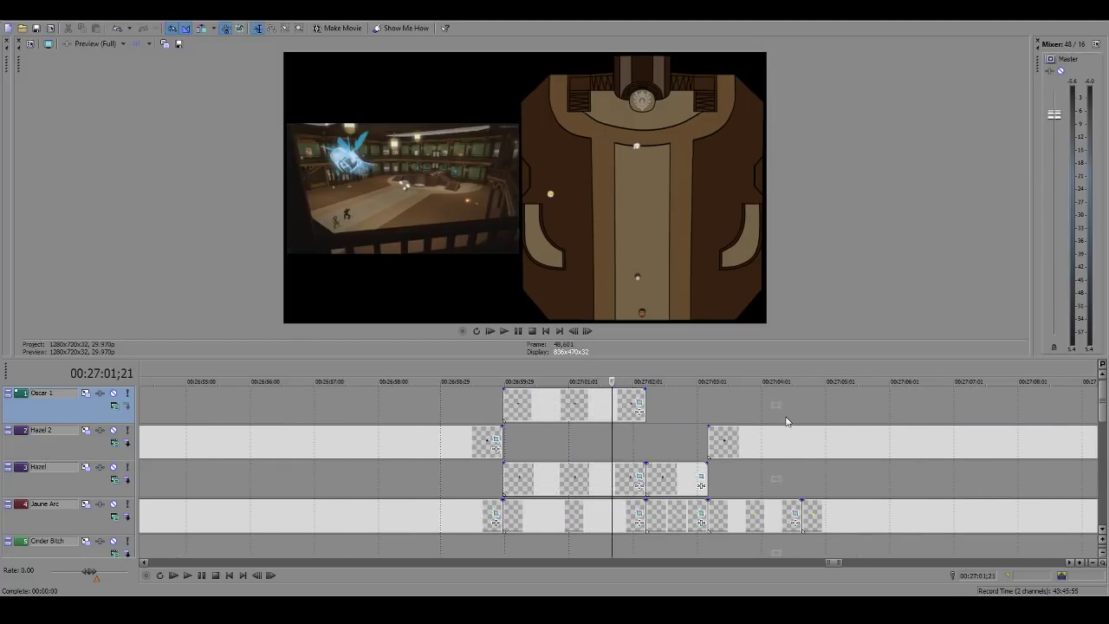
# Step: Select the Oscar 1 event starting at 00:26:59;28 and review the footage beneath it up to 00:27:01;20
pyautogui.click(399, 411)
pyautogui.press('Left')
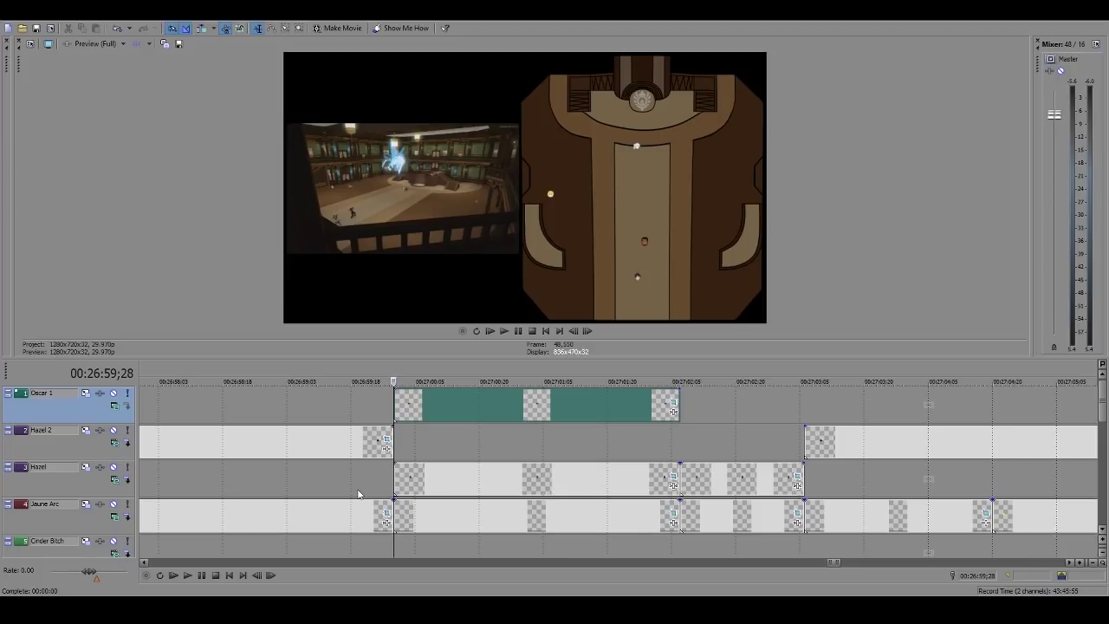
pyautogui.press('space')
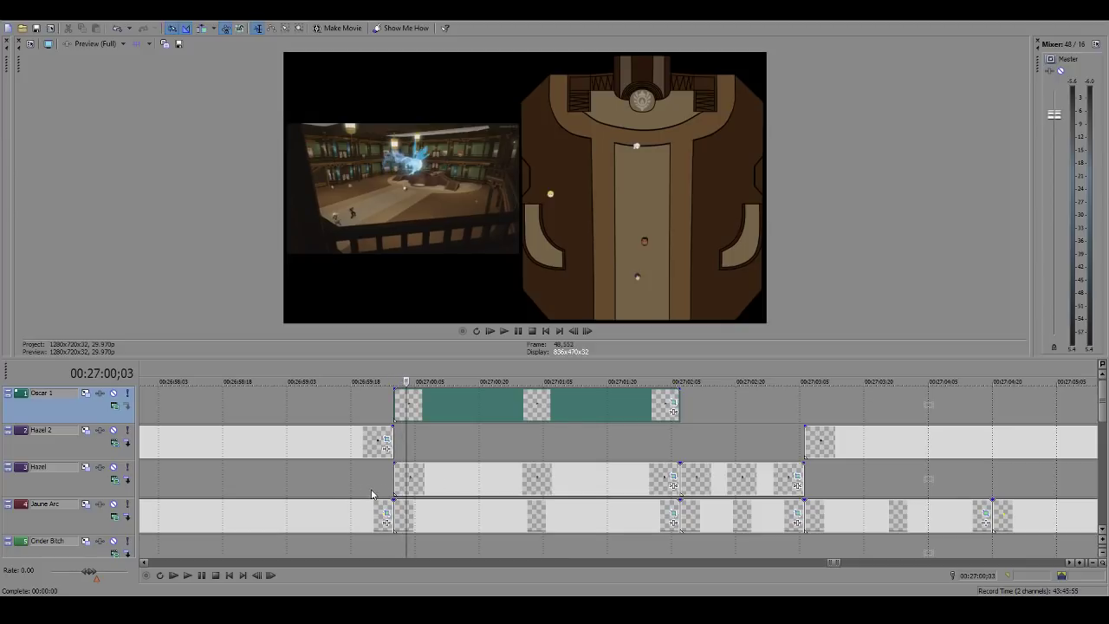
pyautogui.press('Right')
pyautogui.press('Right')
pyautogui.press('Right')
pyautogui.press('Right')
pyautogui.press('Right')
pyautogui.press('Right')
pyautogui.press('Right')
pyautogui.press('Right')
pyautogui.press('Right')
pyautogui.press('Right')
pyautogui.press('Right')
pyautogui.press('Right')
pyautogui.press('Right')
pyautogui.press('Right')
pyautogui.press('Right')
pyautogui.press('Right')
pyautogui.press('Right')
pyautogui.press('Right')
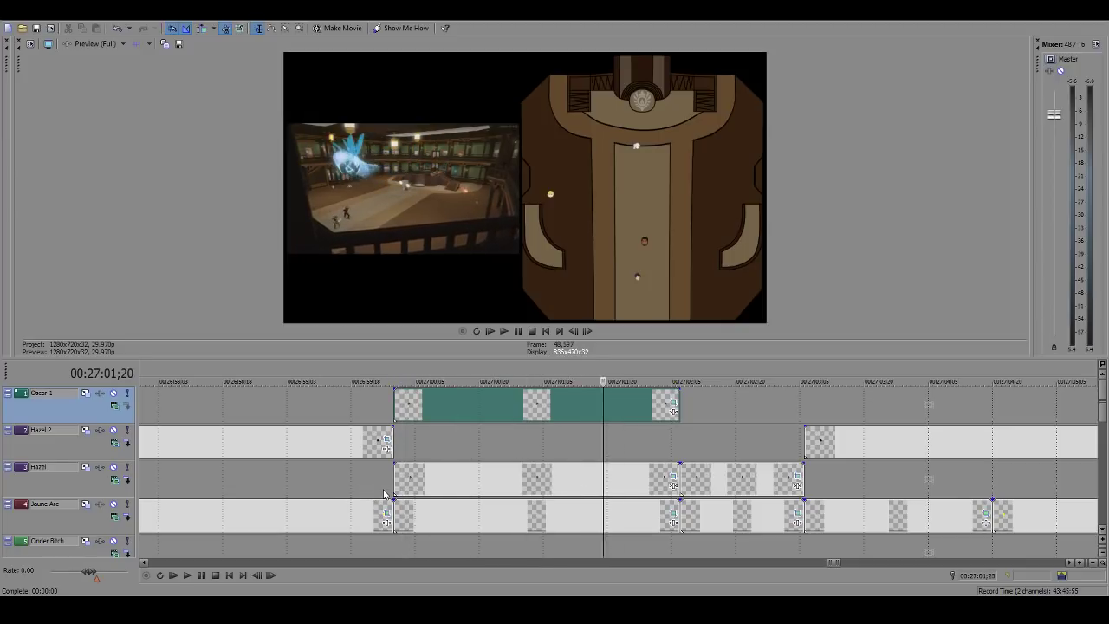
# Step: Examine the fight footage frame by frame around 00:27:00;21 to 00:27:01;02 to follow the characters' movements
pyautogui.press('Left')
pyautogui.press('Left')
pyautogui.press('Left')
pyautogui.press('Left')
pyautogui.press('Left')
pyautogui.press('Left')
pyautogui.press('Left')
pyautogui.press('Left')
pyautogui.press('Left')
pyautogui.press('Left')
pyautogui.press('Left')
pyautogui.press('Left')
pyautogui.press('Left')
pyautogui.press('Left')
pyautogui.press('Left')
pyautogui.press('Left')
pyautogui.press('Left')
pyautogui.press('Left')
pyautogui.press('Left')
pyautogui.press('Left')
pyautogui.press('Left')
pyautogui.press('Left')
pyautogui.press('Left')
pyautogui.press('Left')
pyautogui.press('Left')
pyautogui.press('Left')
pyautogui.press('Left')
pyautogui.press('Left')
pyautogui.press('Left')
pyautogui.press('Left')
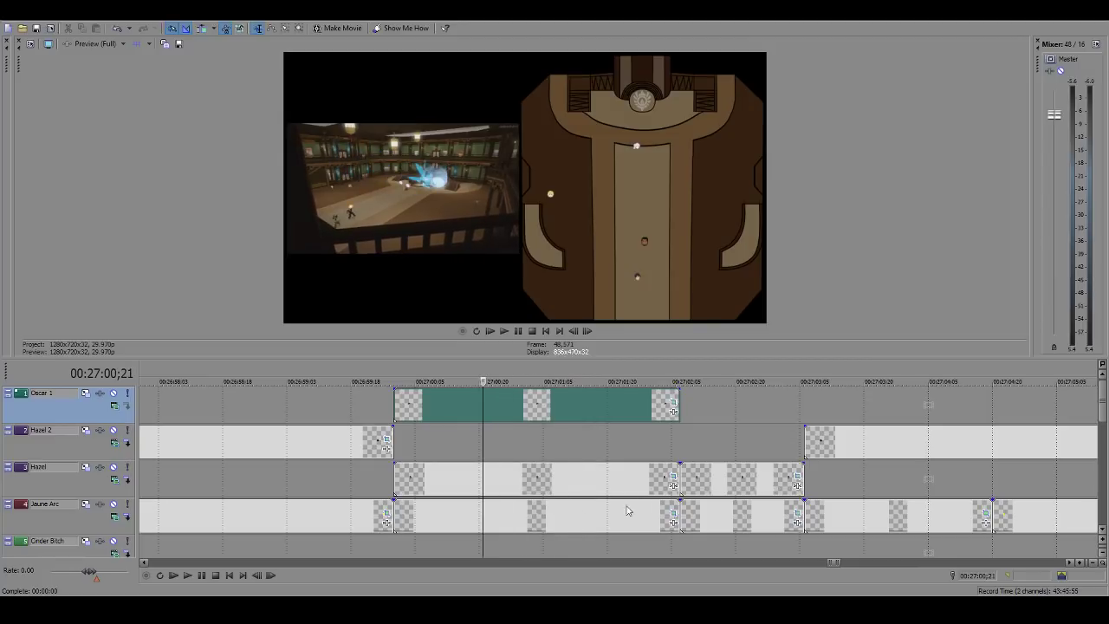
pyautogui.press('Right')
pyautogui.press('Right')
pyautogui.press('Right')
pyautogui.press('Right')
pyautogui.press('Right')
pyautogui.press('Right')
pyautogui.press('Right')
pyautogui.press('Right')
pyautogui.press('Right')
pyautogui.press('Right')
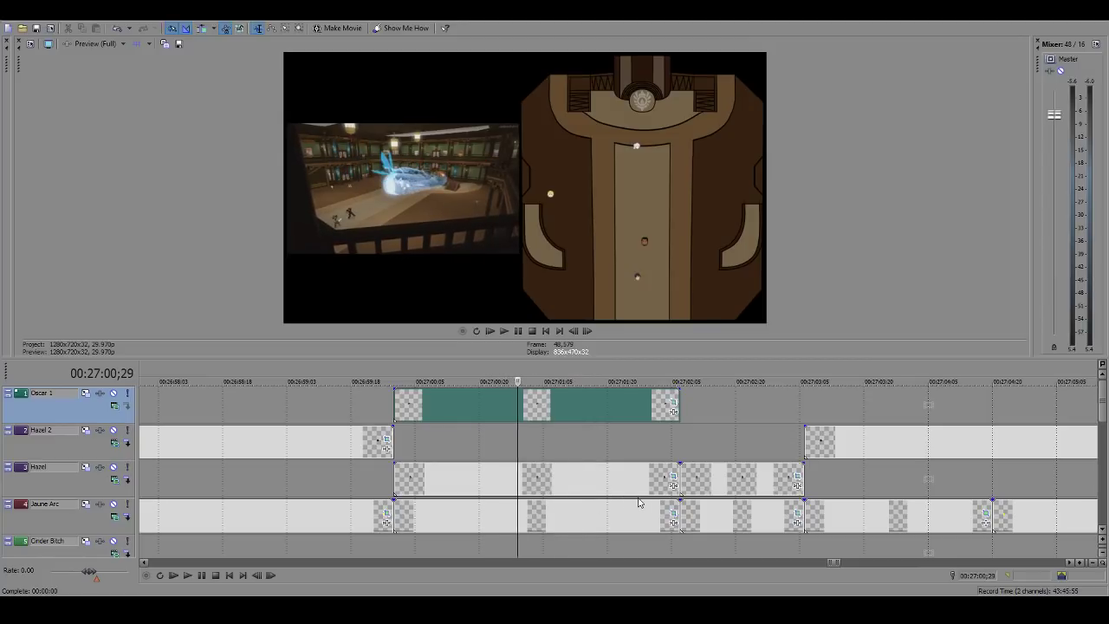
pyautogui.press('Left')
pyautogui.press('Left')
pyautogui.press('Right')
pyautogui.press('Right')
pyautogui.press('Right')
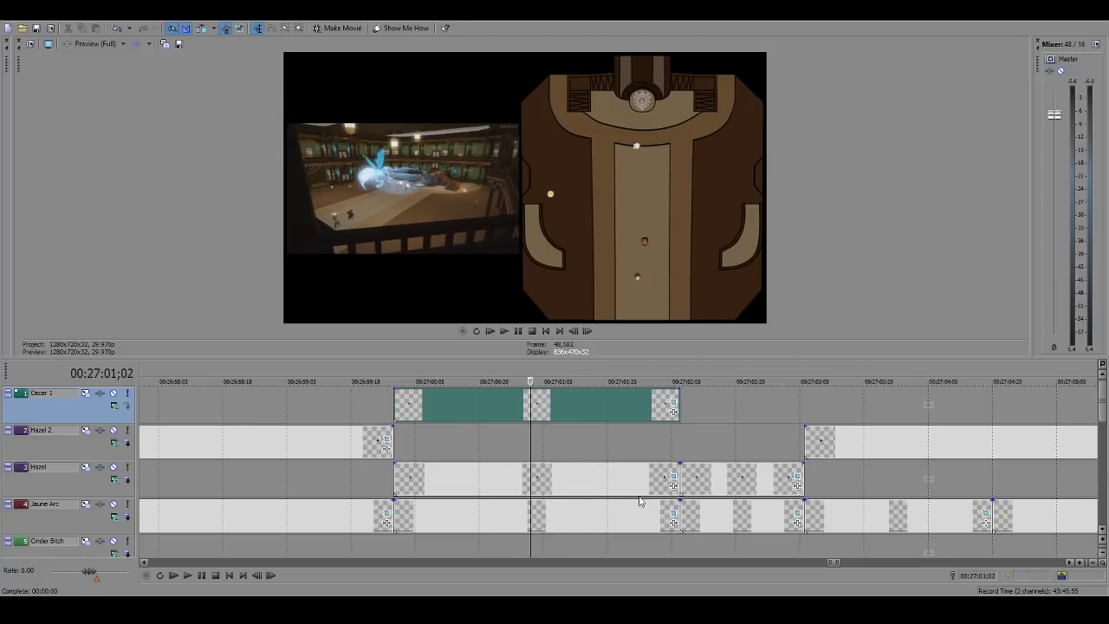
# Step: Compare the characters' positions in the footage with their map markers, frame by frame between 00:27:01;02 and 00:27:01;16
pyautogui.press('Right')
pyautogui.press('Right')
pyautogui.press('Right')
pyautogui.press('Right')
pyautogui.press('Right')
pyautogui.press('Right')
pyautogui.press('Right')
pyautogui.press('Right')
pyautogui.press('Right')
pyautogui.press('Right')
pyautogui.press('Right')
pyautogui.press('Right')
pyautogui.press('Right')
pyautogui.press('Right')
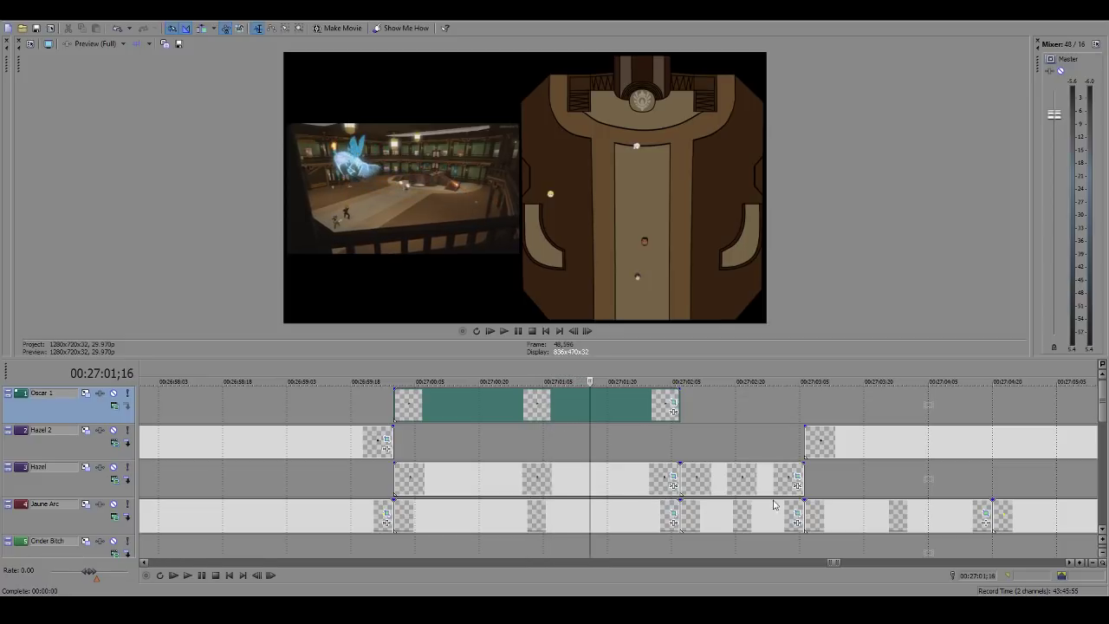
pyautogui.press('Left')
pyautogui.press('Left')
pyautogui.press('Left')
pyautogui.press('Left')
pyautogui.press('Left')
pyautogui.press('Left')
pyautogui.press('Left')
pyautogui.press('Left')
pyautogui.press('Left')
pyautogui.press('Left')
pyautogui.press('Right')
pyautogui.press('Right')
pyautogui.press('Right')
pyautogui.press('Right')
pyautogui.press('Right')
pyautogui.press('Right')
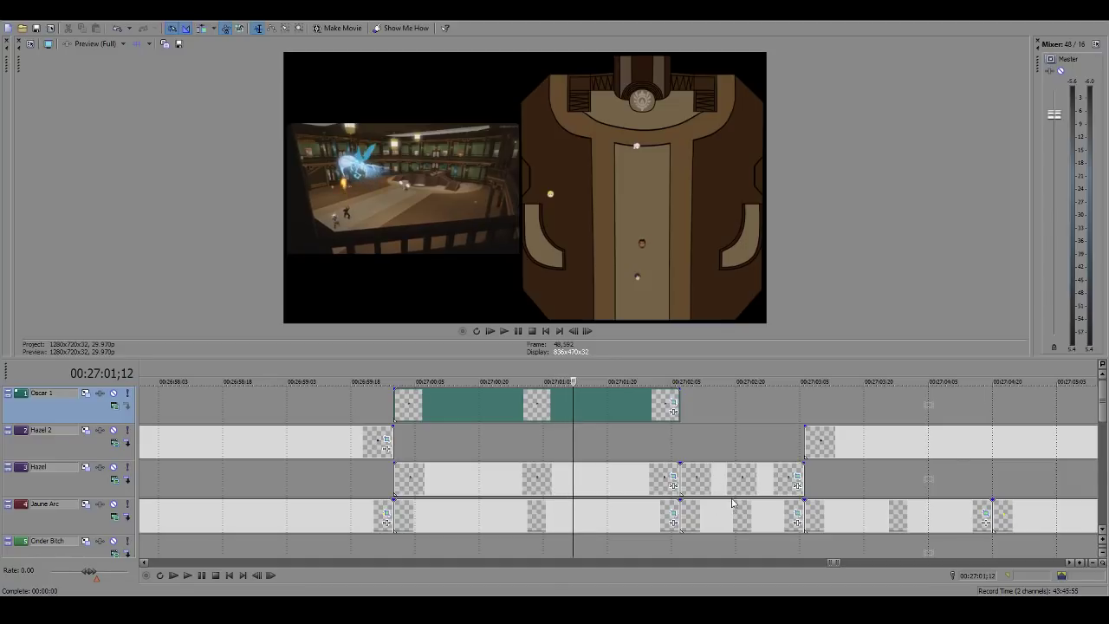
# Step: Examine the rest of the Oscar 1 event from 00:27:01;12 to its end at 00:27:02;07
pyautogui.press('Right')
pyautogui.press('Right')
pyautogui.press('Right')
pyautogui.press('Right')
pyautogui.press('Right')
pyautogui.press('Right')
pyautogui.press('Right')
pyautogui.press('Right')
pyautogui.press('Right')
pyautogui.press('Right')
pyautogui.press('Right')
pyautogui.press('Right')
pyautogui.press('Right')
pyautogui.press('Right')
pyautogui.press('Right')
pyautogui.press('Right')
pyautogui.press('Right')
pyautogui.press('Right')
pyautogui.press('Right')
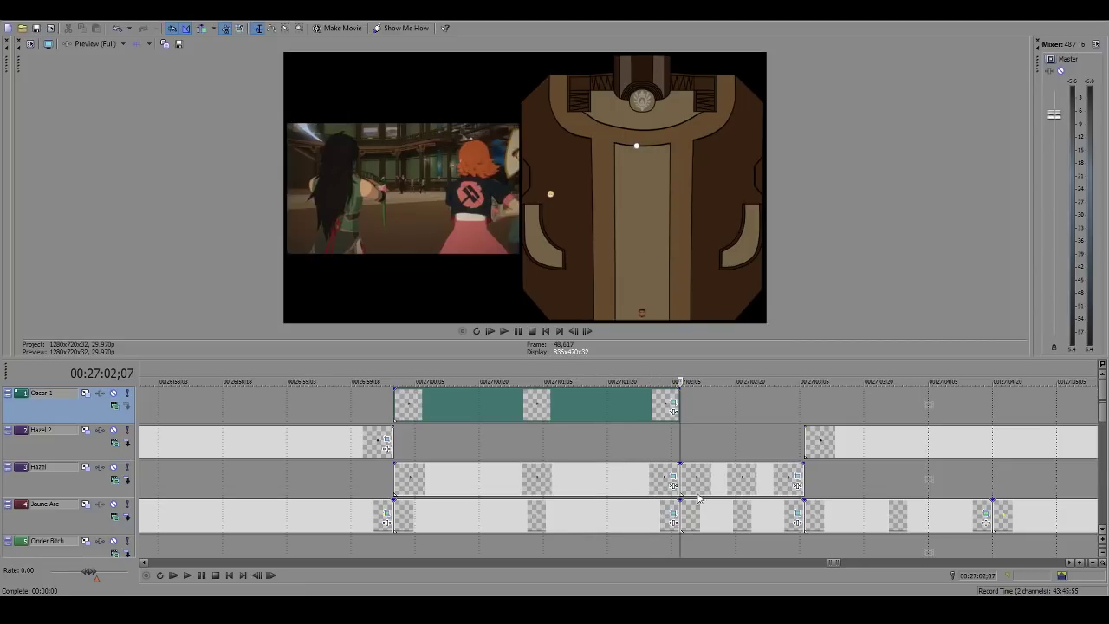
pyautogui.press('space')
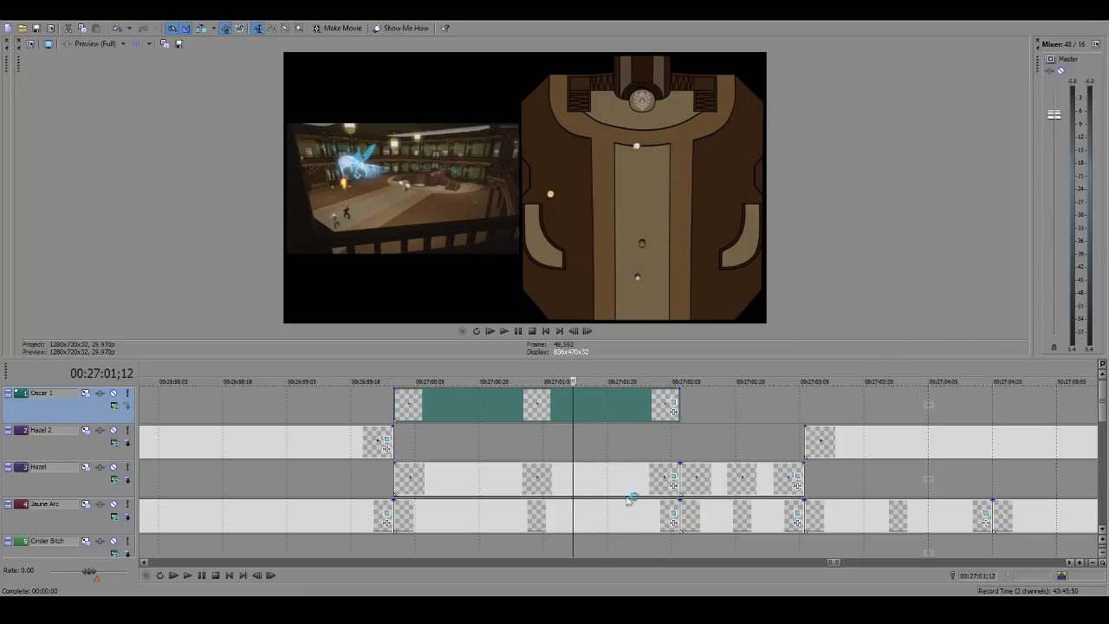
# Step: Select the Hazel event between 00:27:02;07 and 00:27:03;06 and play through it from its start to its final frame
pyautogui.click(698, 485)
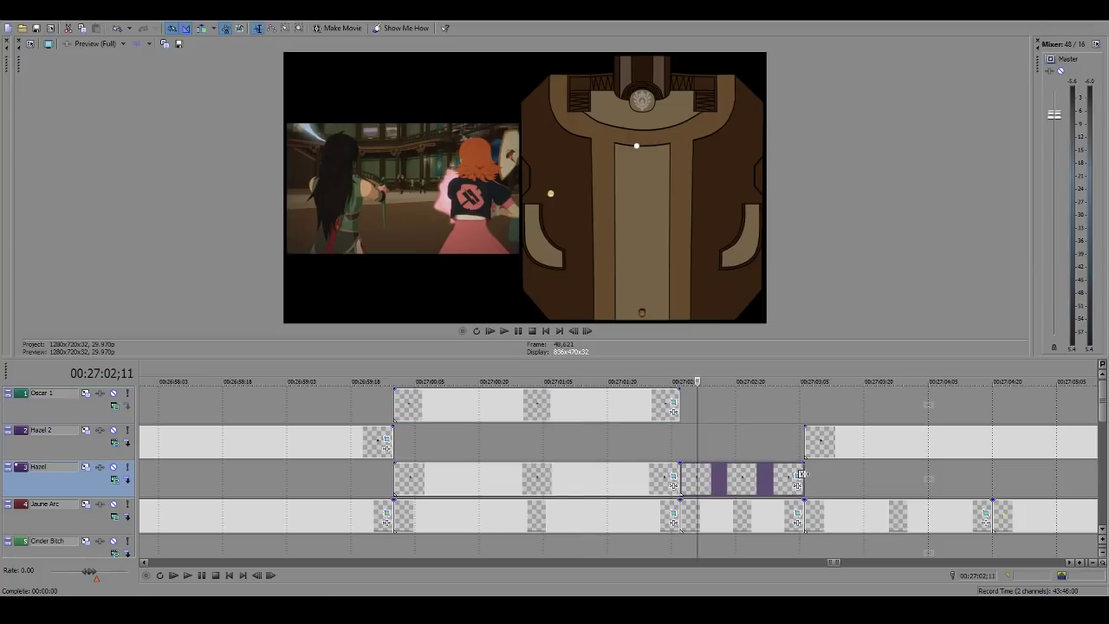
pyautogui.press('space')
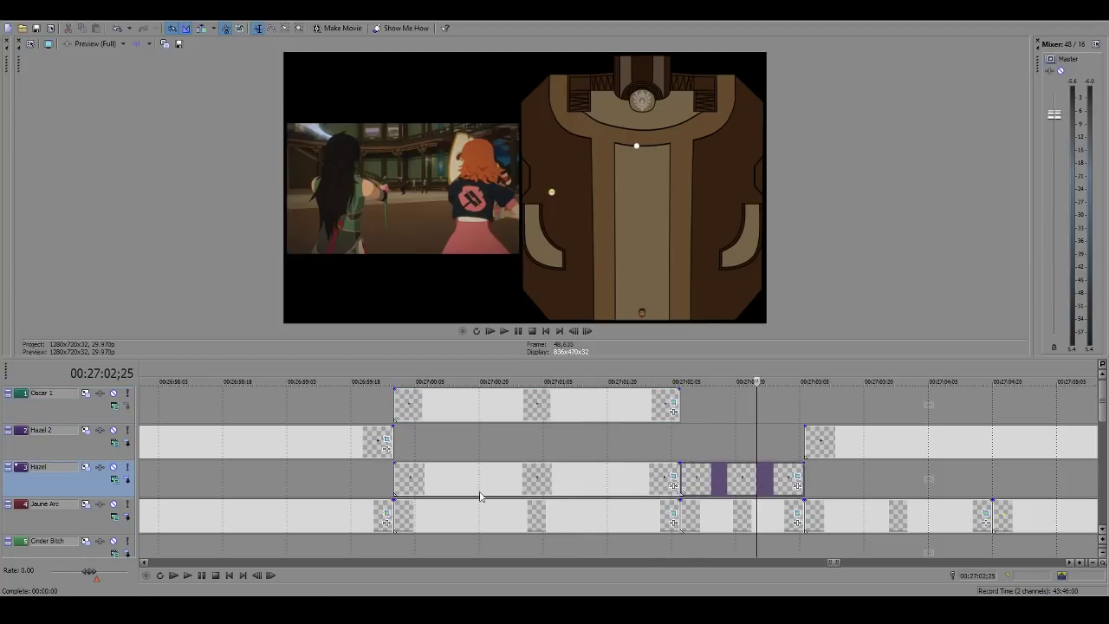
pyautogui.hotkey('ctrl', 'alt', 'Left')
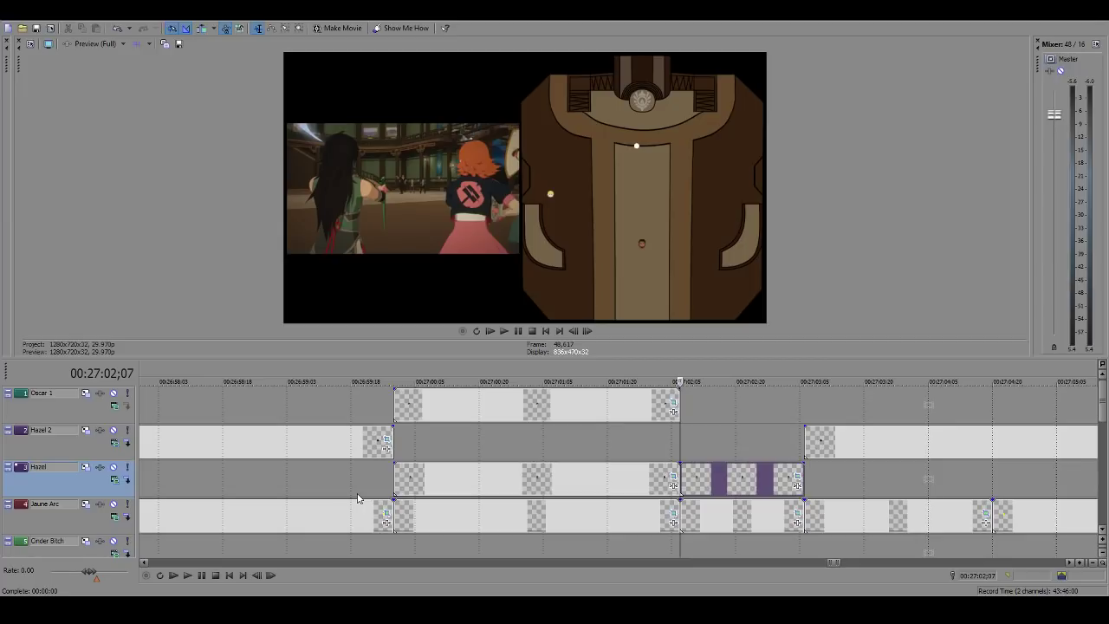
pyautogui.press('space')
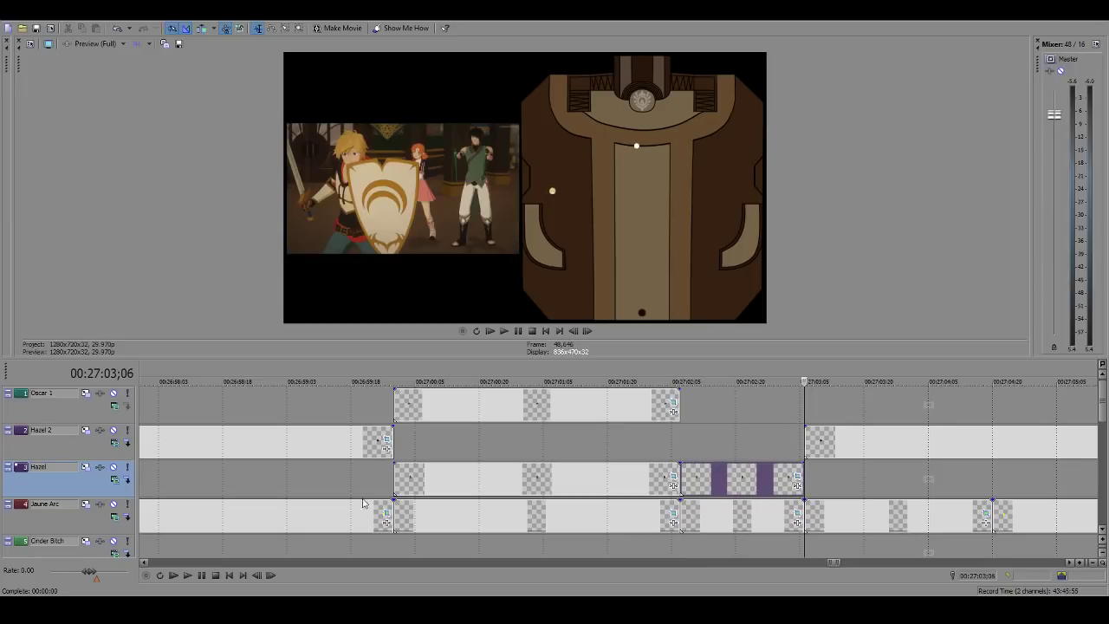
pyautogui.press('Left')
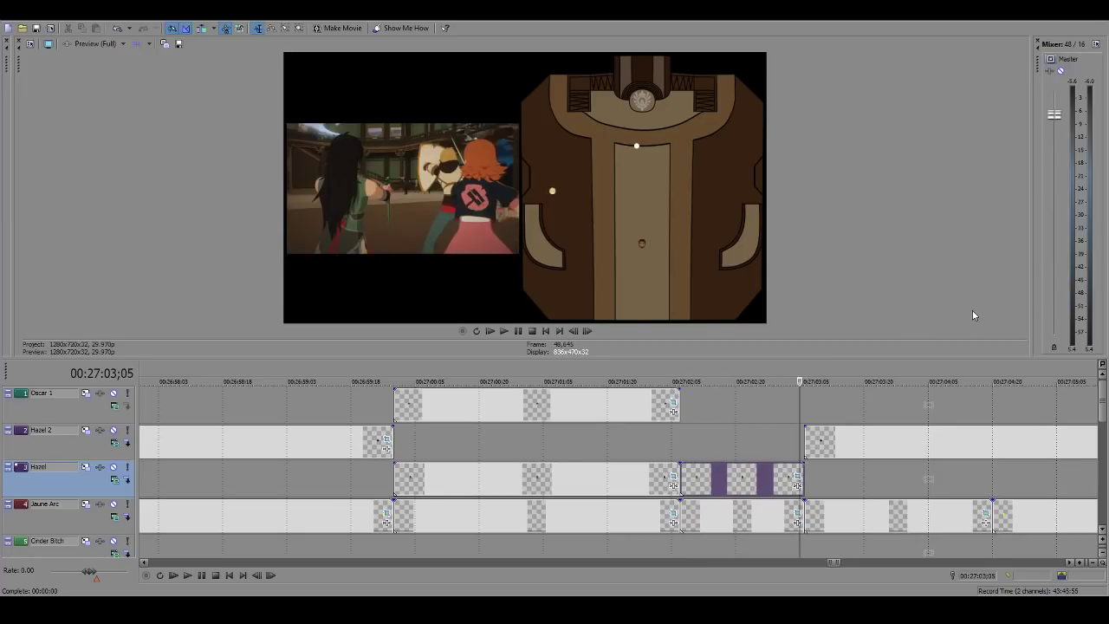
# Step: Select the Hazel 2 event starting at 00:27:03;06, play it, and go to the next Oscar 1 event at 00:27:13;22
pyautogui.scroll(-2, 632, 489)
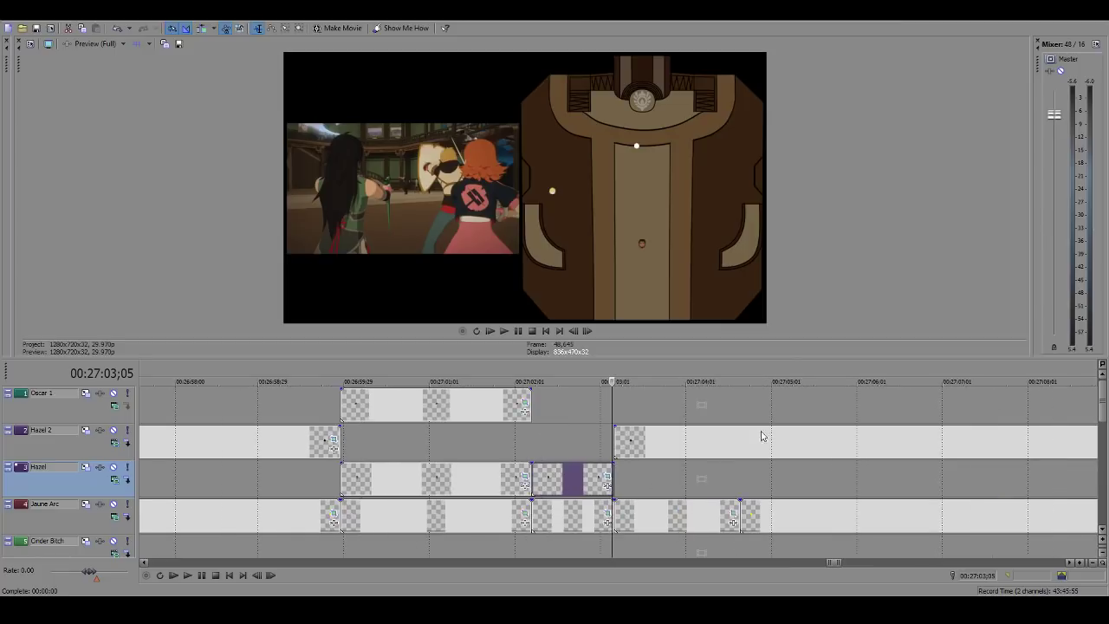
pyautogui.click(621, 449)
pyautogui.scroll(-4, 636, 468)
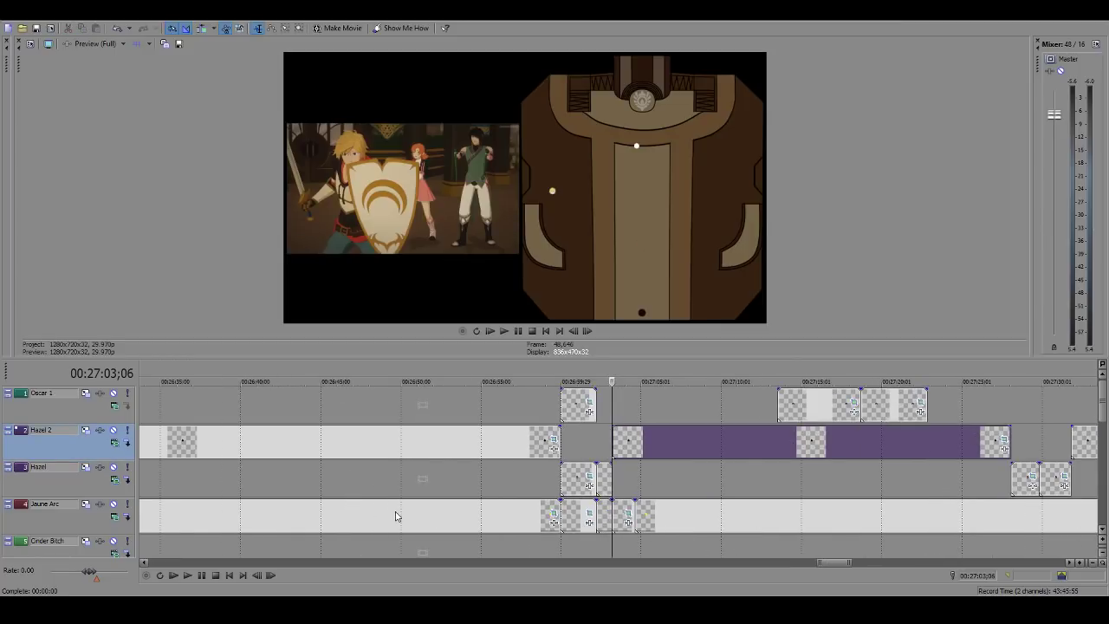
pyautogui.press('space')
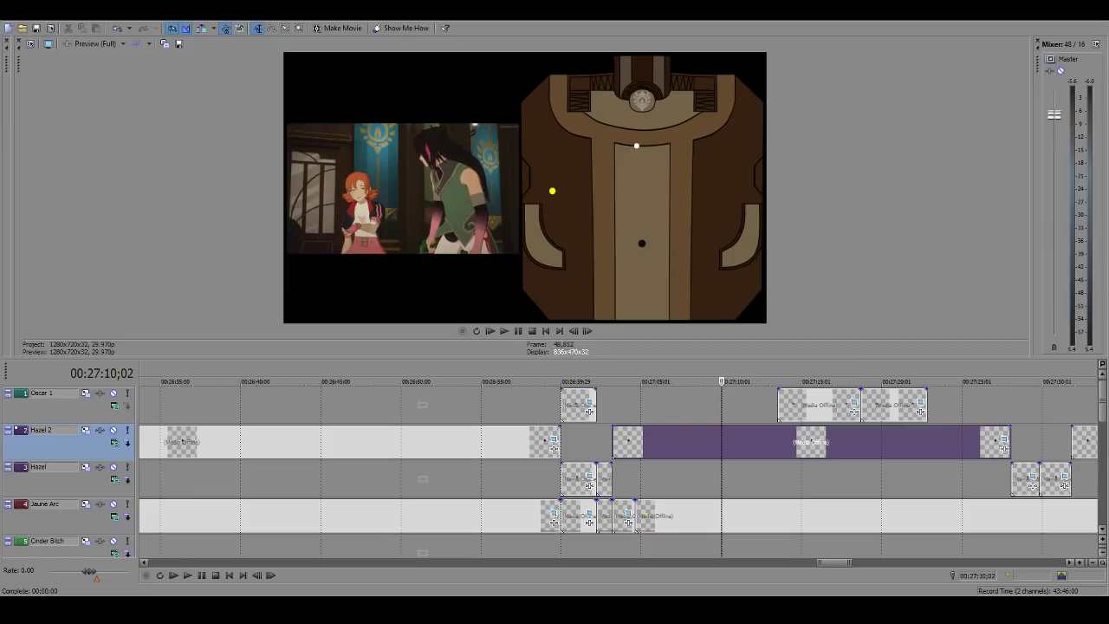
pyautogui.hotkey('ctrl', 'alt', 'Right')
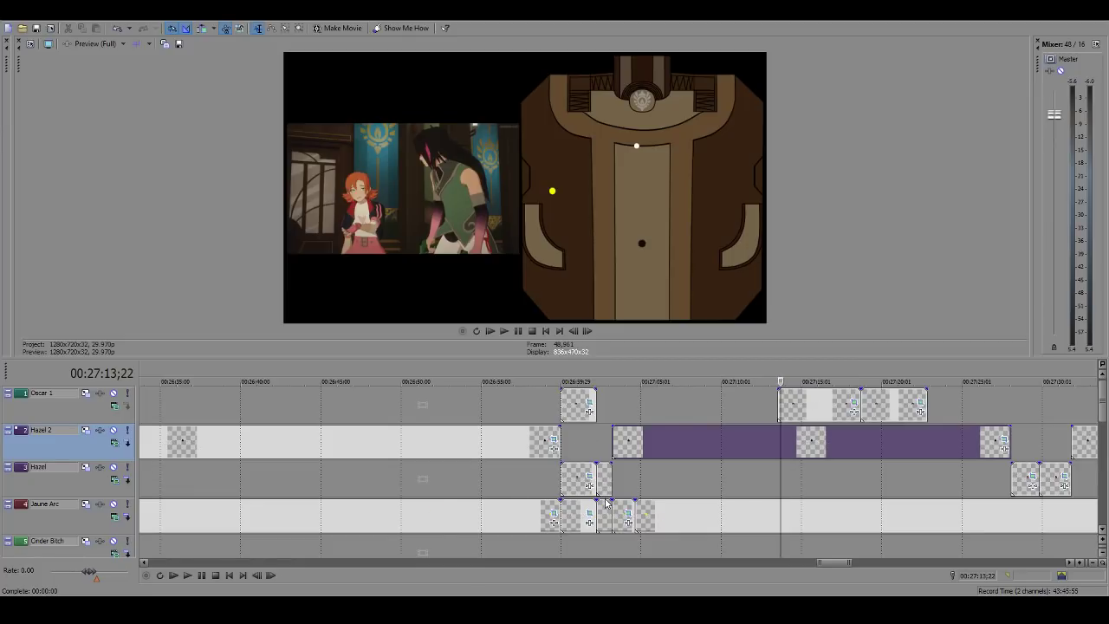
# Step: Play the footage from the Oscar 1 event's start and examine the character's movement frame by frame around 00:27:14;13
pyautogui.press('space')
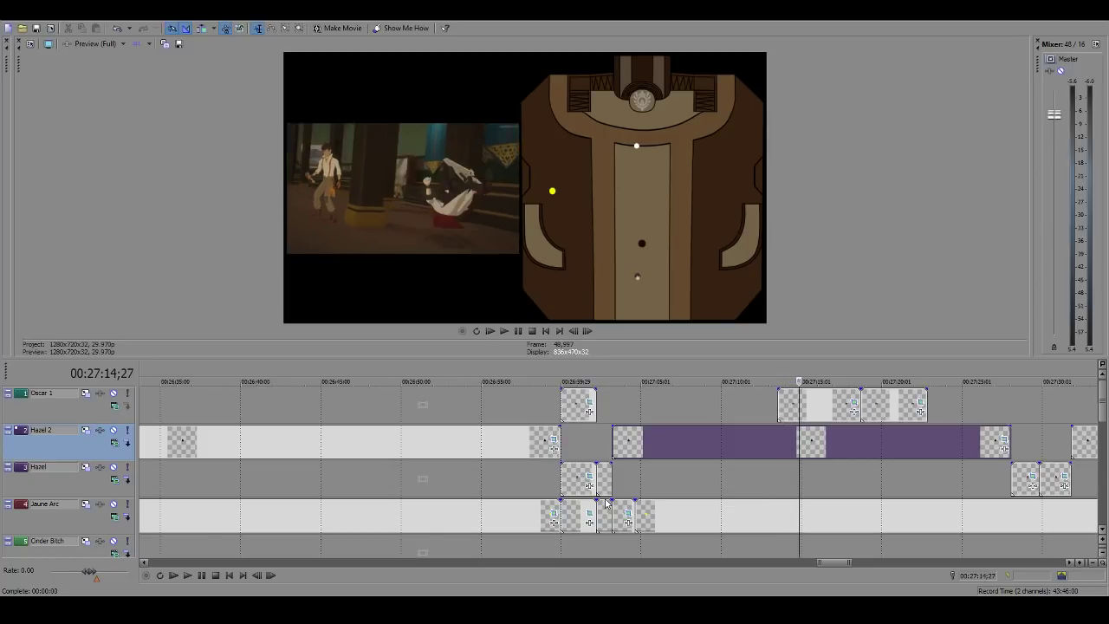
pyautogui.press('Left')
pyautogui.press('Left')
pyautogui.press('Left')
pyautogui.press('Left')
pyautogui.press('Left')
pyautogui.press('Left')
pyautogui.press('Left')
pyautogui.press('Left')
pyautogui.press('Left')
pyautogui.press('Left')
pyautogui.press('Left')
pyautogui.press('Left')
pyautogui.press('Left')
pyautogui.press('Right')
pyautogui.press('Right')
pyautogui.press('Right')
pyautogui.press('Right')
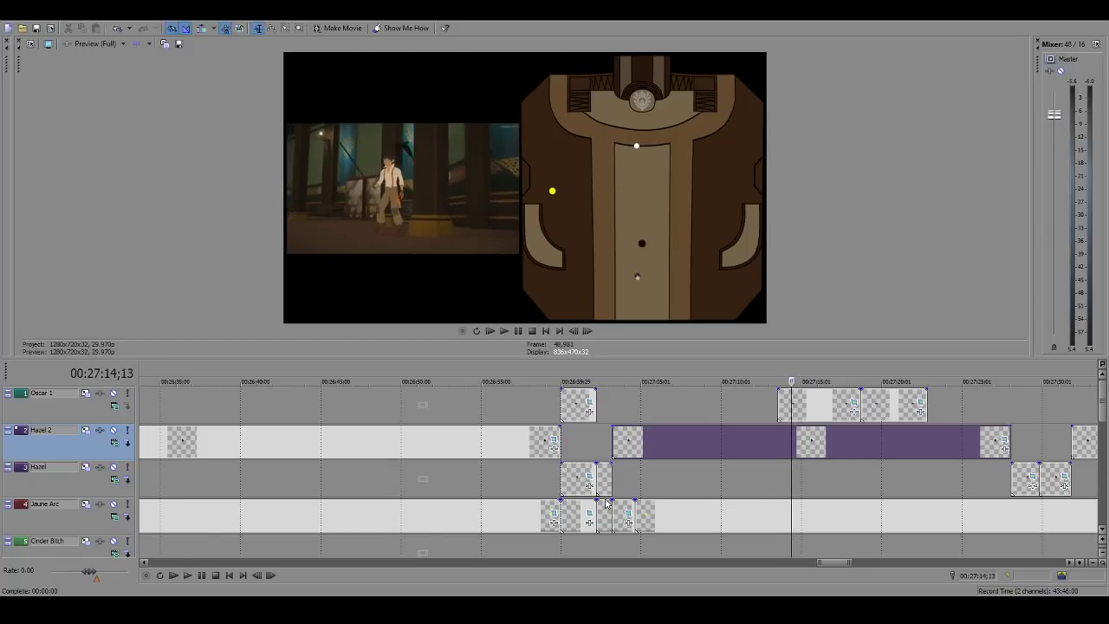
# Step: Examine the character's movement frame by frame from 00:27:14;13 to 00:27:15;19
pyautogui.press('Right')
pyautogui.press('Right')
pyautogui.press('Right')
pyautogui.press('Right')
pyautogui.press('Right')
pyautogui.press('Right')
pyautogui.press('Right')
pyautogui.press('Right')
pyautogui.press('Right')
pyautogui.press('Right')
pyautogui.press('Right')
pyautogui.press('Right')
pyautogui.press('Right')
pyautogui.press('Right')
pyautogui.press('Right')
pyautogui.press('Right')
pyautogui.press('Right')
pyautogui.press('Right')
pyautogui.press('Right')
pyautogui.press('Right')
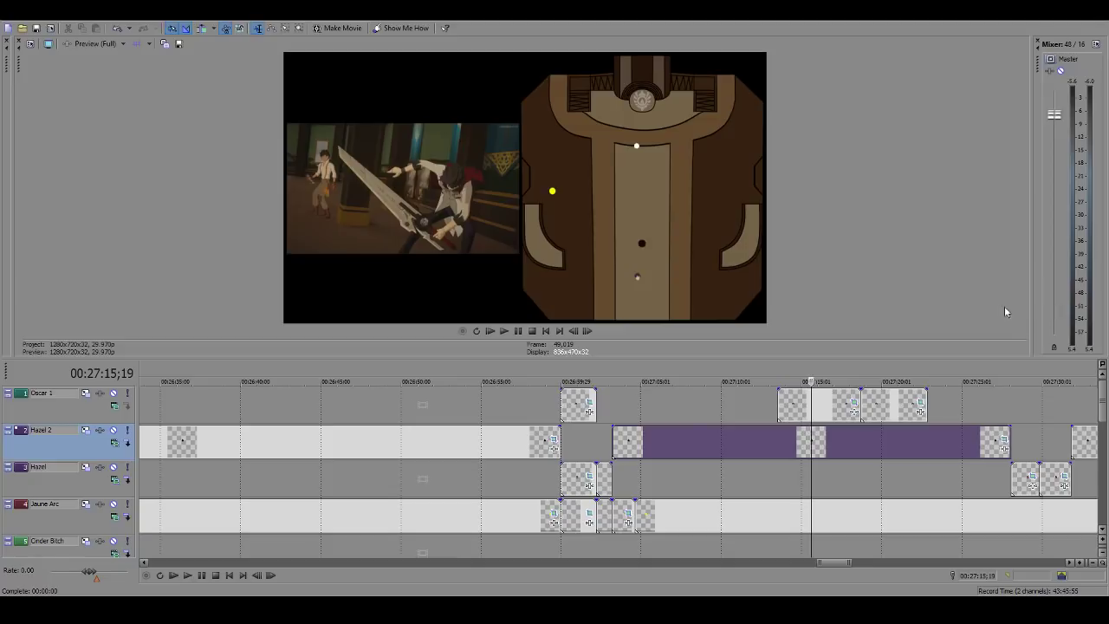
# Step: Play the footage from 00:27:02;21, then review it backwards to the start of the Hazel 2 event at 00:27:03;06
pyautogui.click(603, 446)
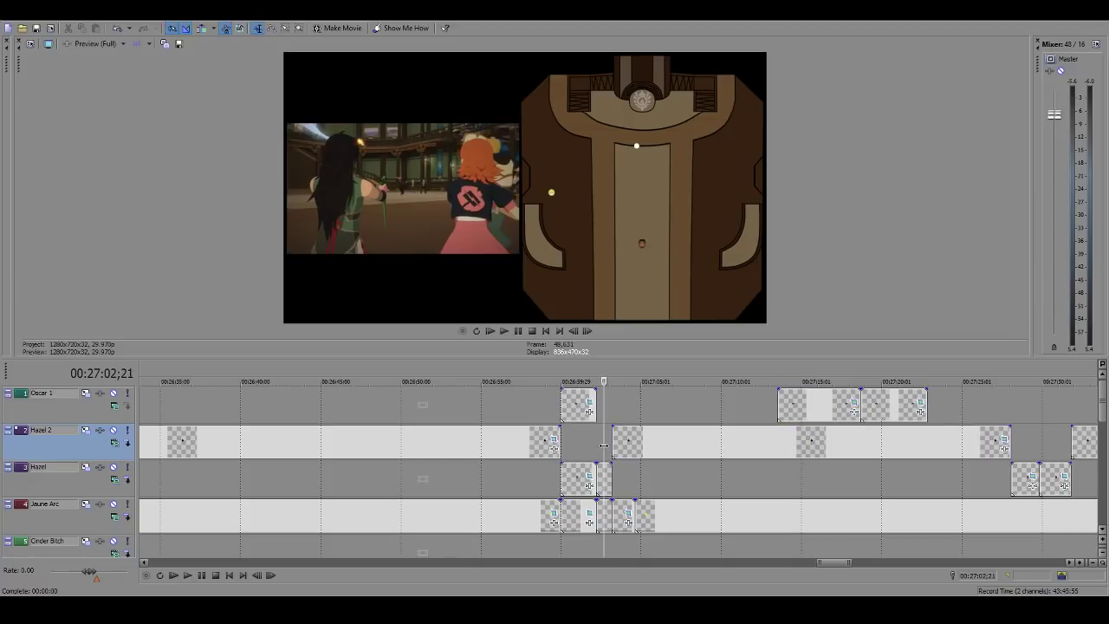
pyautogui.press('space')
pyautogui.scroll(-3, 717, 442)
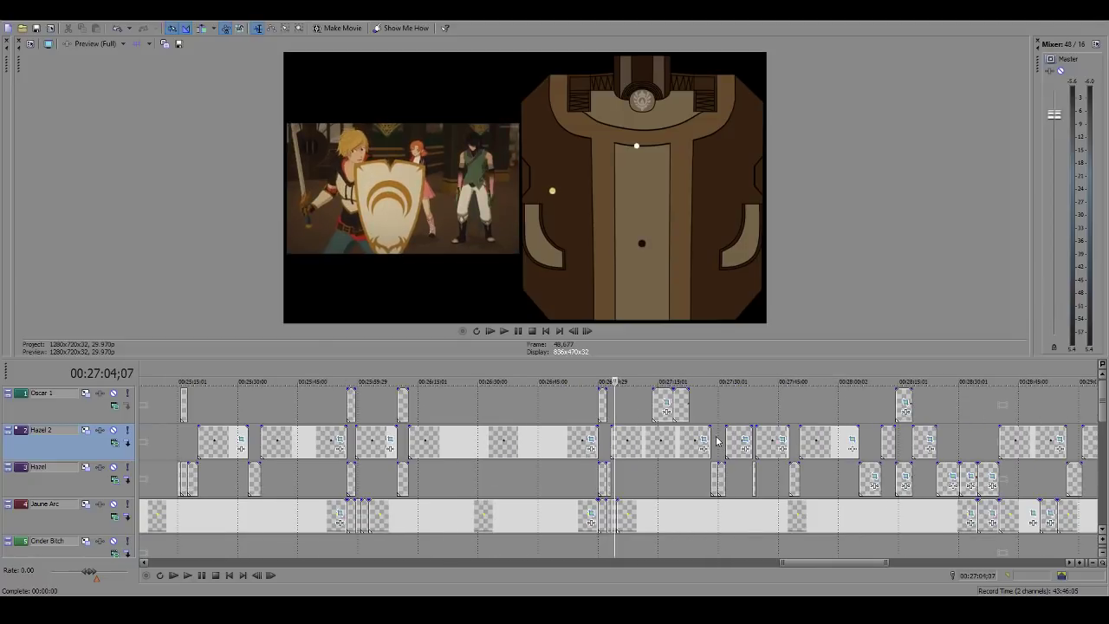
pyautogui.click(717, 442)
pyautogui.scroll(6, 717, 442)
pyautogui.press('Left')
pyautogui.press('Left')
pyautogui.press('Left')
pyautogui.press('Left')
pyautogui.press('Left')
pyautogui.press('Left')
pyautogui.press('Left')
pyautogui.press('Left')
pyautogui.press('Left')
pyautogui.press('Left')
pyautogui.press('Left')
pyautogui.press('Left')
pyautogui.press('Left')
pyautogui.press('Left')
pyautogui.press('Left')
pyautogui.press('Left')
pyautogui.press('Left')
pyautogui.press('Left')
pyautogui.press('Left')
pyautogui.press('Left')
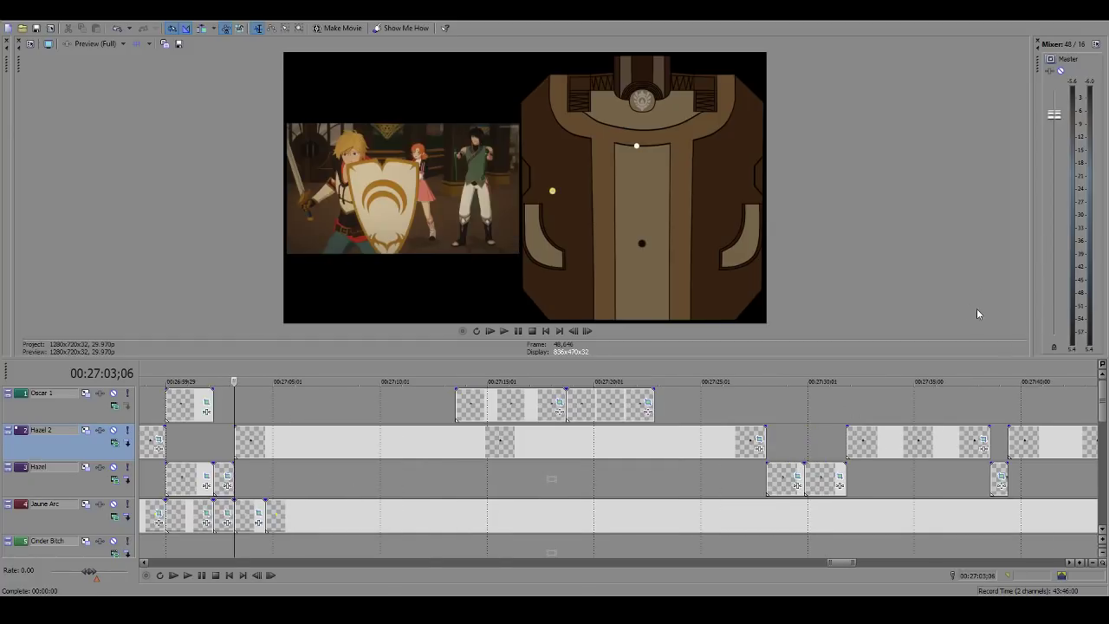
# Step: In the Hazel event between 00:27:28;03 and 00:27:29;26, move the character's marker up to the middle of the central hall
pyautogui.click(770, 439)
pyautogui.scroll(6, 603, 488)
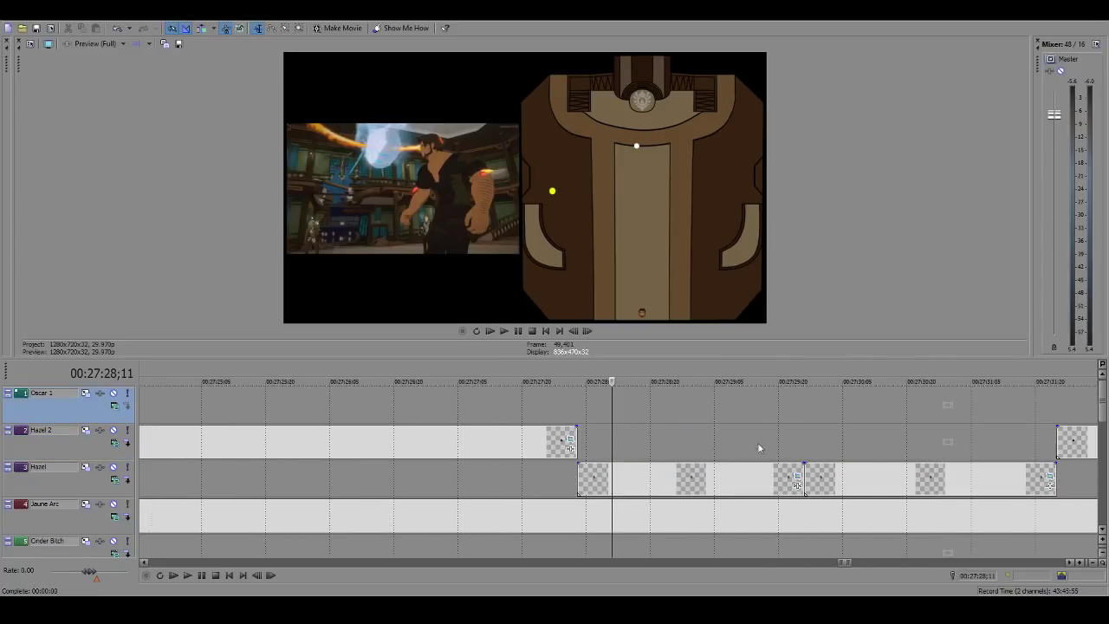
pyautogui.click(603, 488)
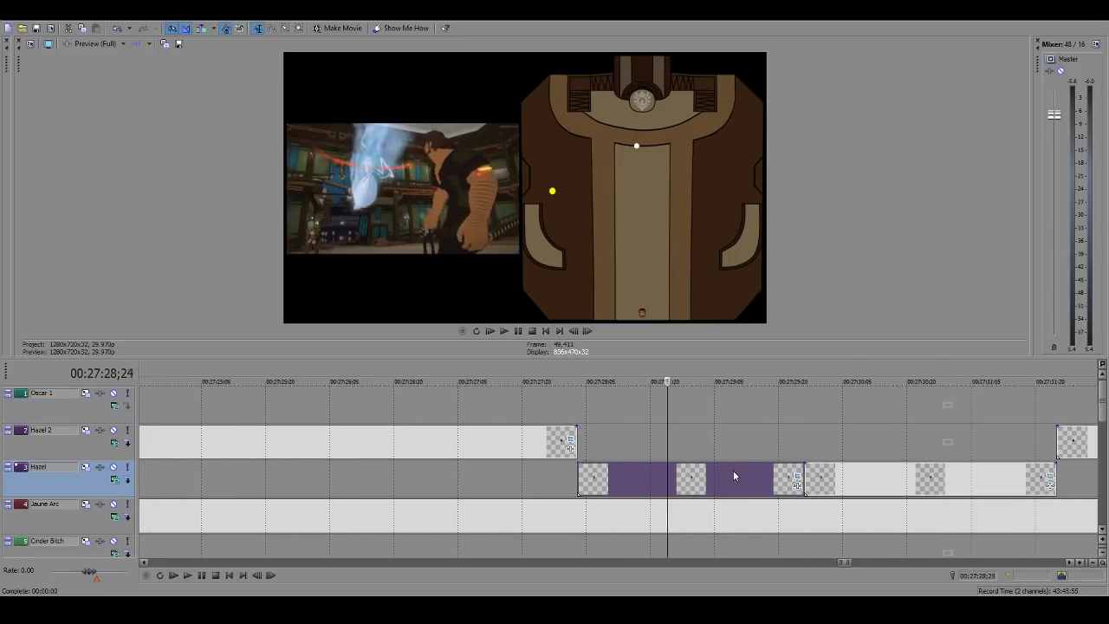
pyautogui.press('Right')
pyautogui.press('Right')
pyautogui.press('Right')
pyautogui.press('Right')
pyautogui.press('Right')
pyautogui.press('Right')
pyautogui.press('Right')
pyautogui.press('Right')
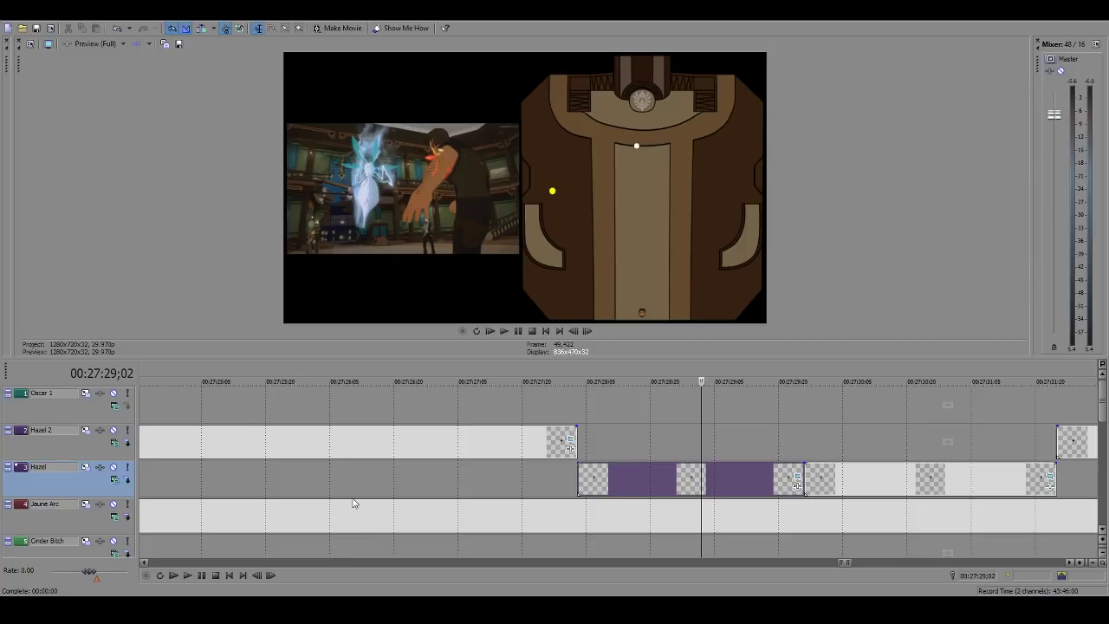
pyautogui.hotkey('ctrl', 'Left')
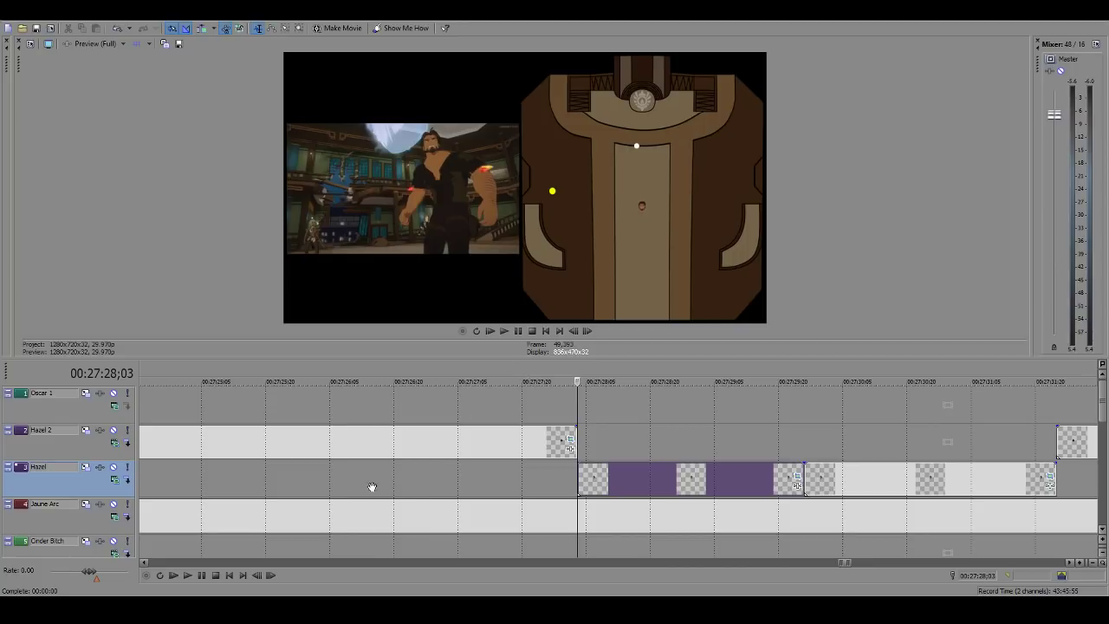
# Step: Play the Hazel event from 00:27:28;03 to 00:27:29;26 to compare the marker with the footage
pyautogui.press('Right')
pyautogui.press('Right')
pyautogui.press('space')
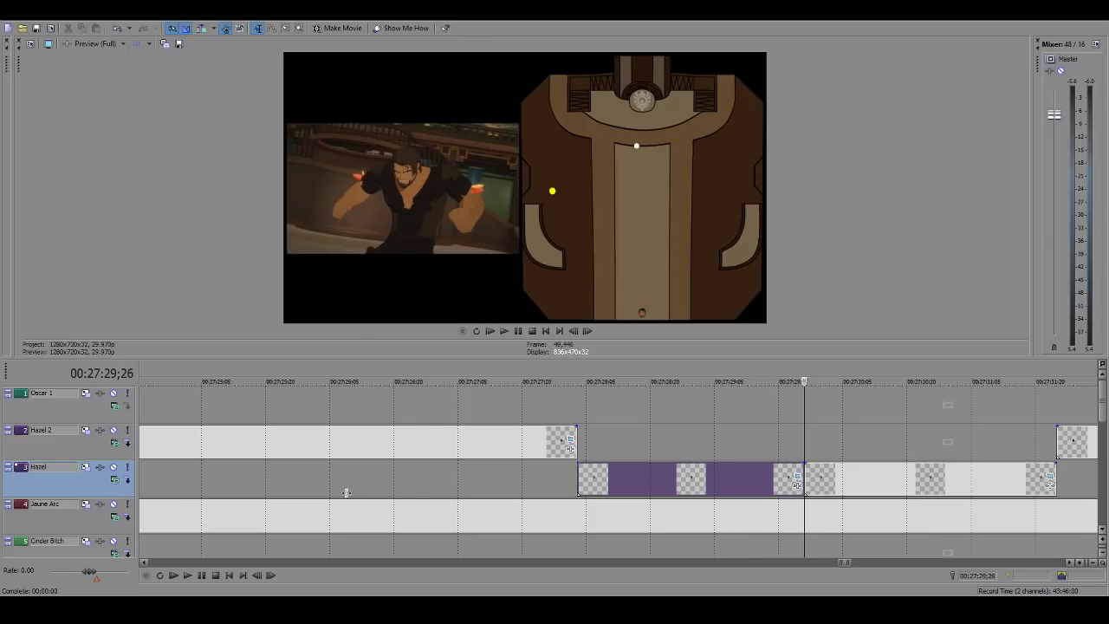
pyautogui.press('space')
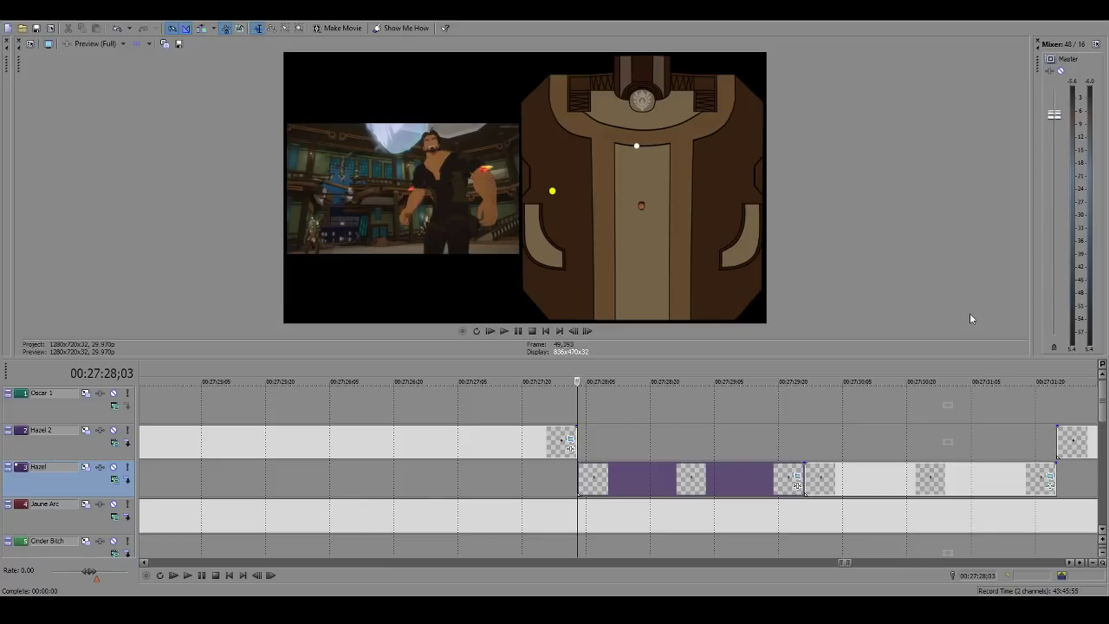
# Step: Place Hazel's marker in the upper right of the central hall in both Hazel events from 00:27:28;03 to 00:27:31;25, and play them
pyautogui.click(810, 481)
pyautogui.scroll(-3, 734, 511)
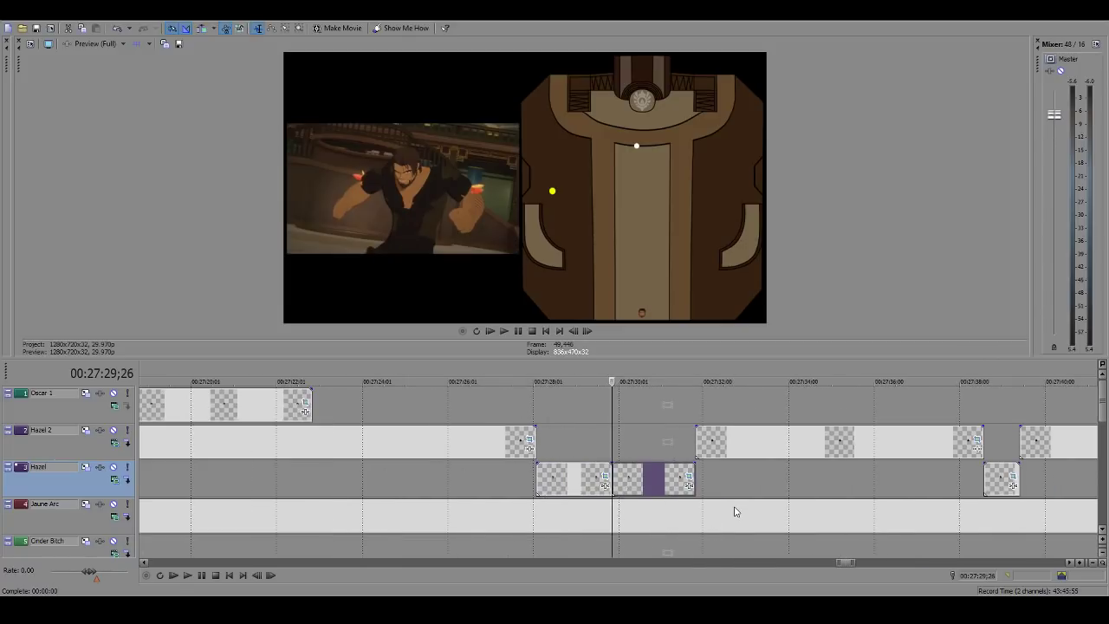
pyautogui.click(694, 477)
pyautogui.press('space')
pyautogui.press('Left')
pyautogui.press('Right')
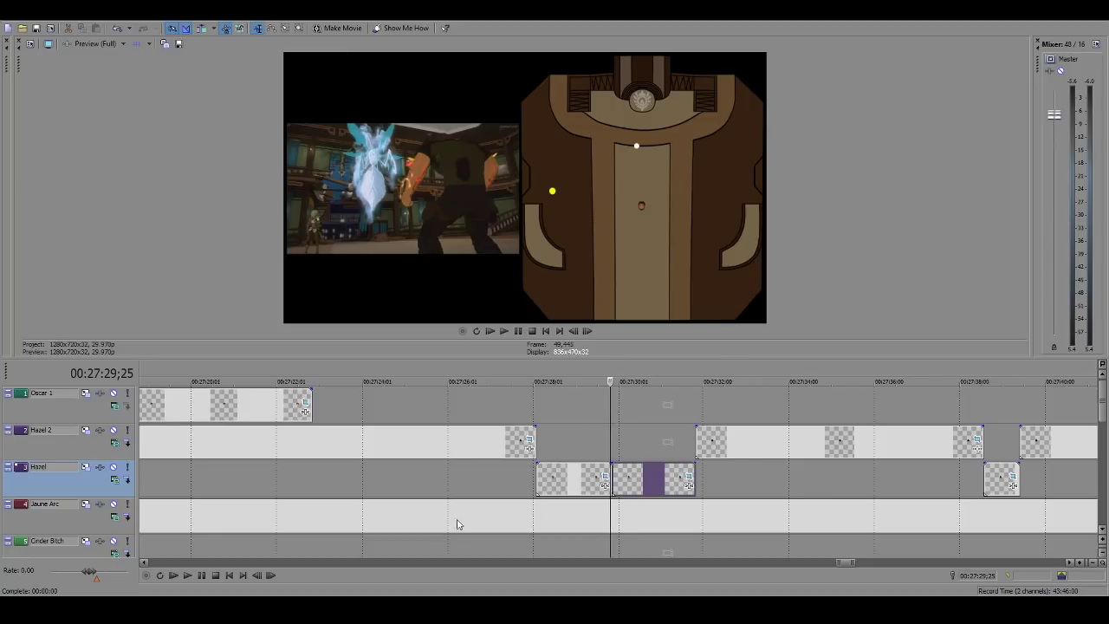
pyautogui.press('Right')
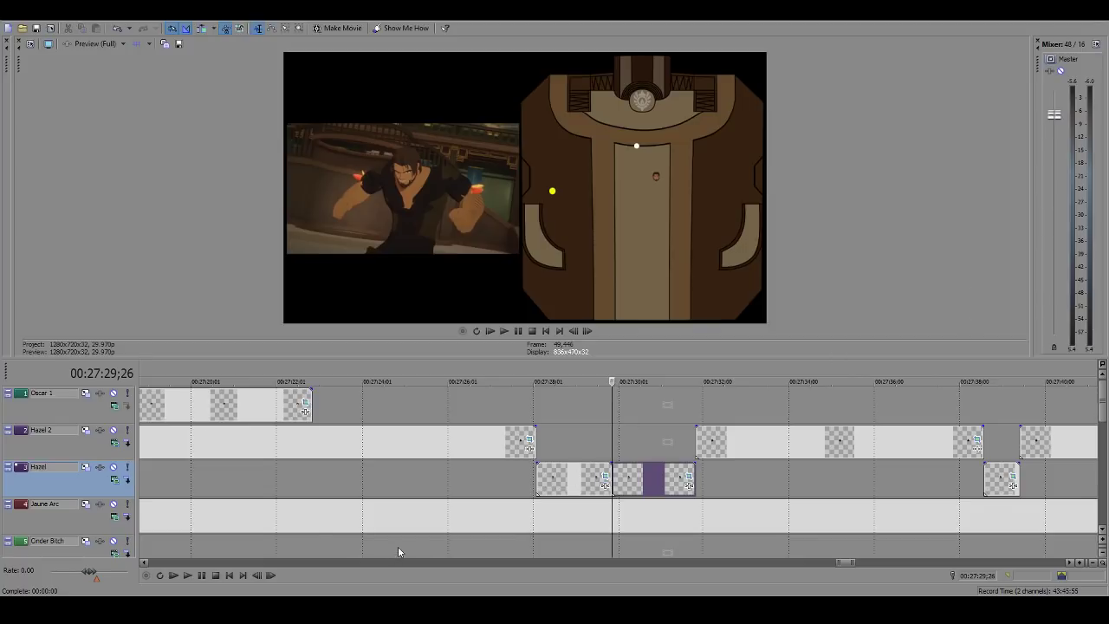
pyautogui.hotkey('ctrl', 'Left')
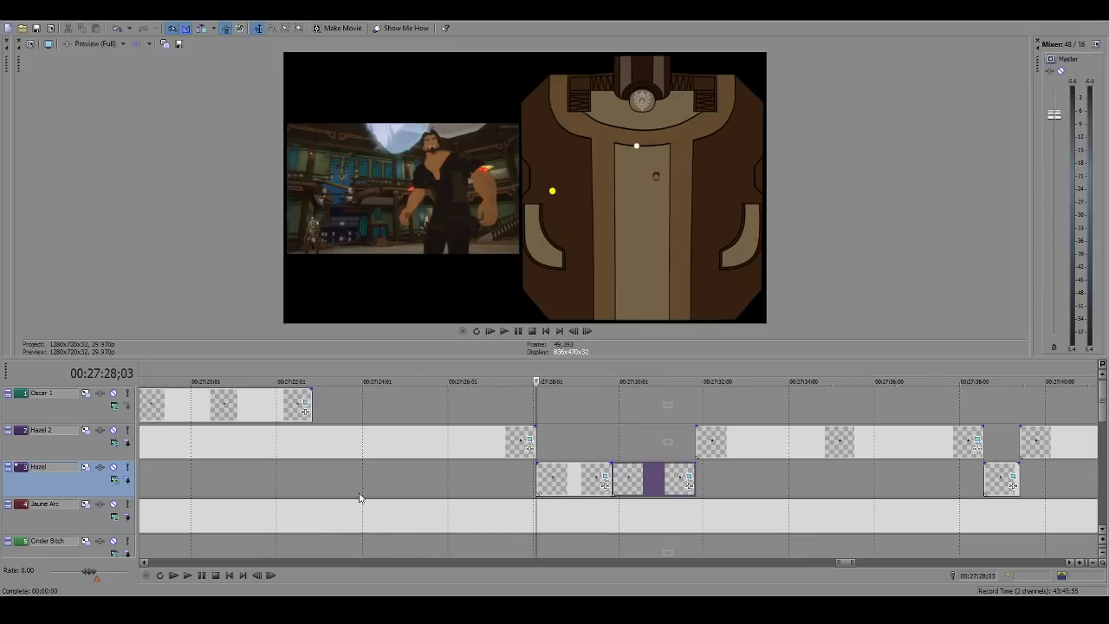
pyautogui.press('space')
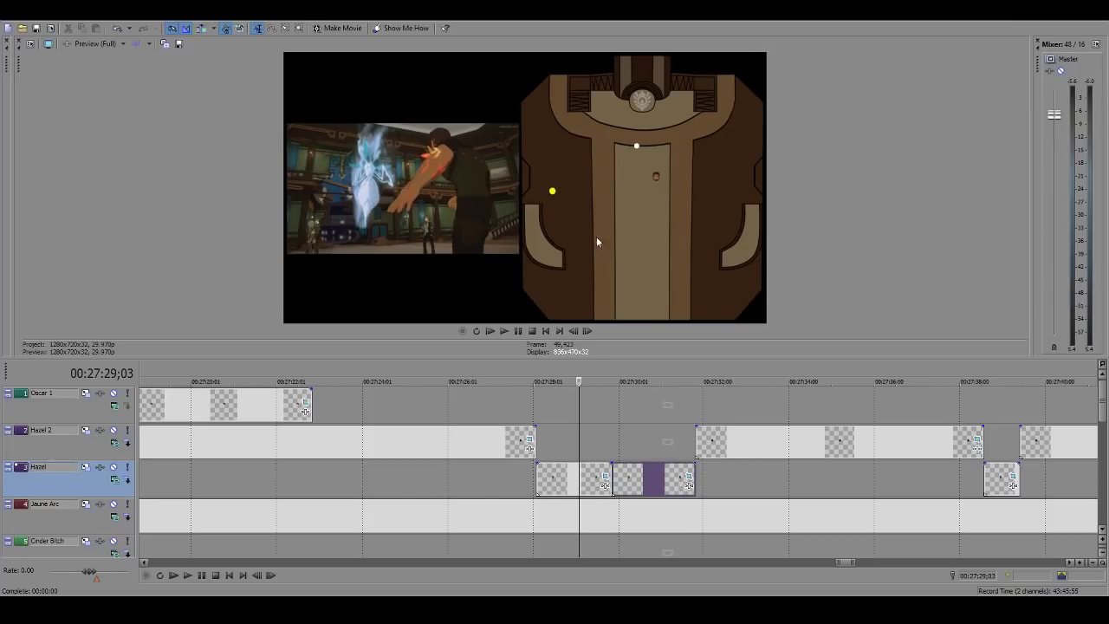
# Step: Move the marker of the Hazel 2 event starting at 00:27:31;25 to the same spot in the upper right of the central hall
pyautogui.scroll(-3, 589, 481)
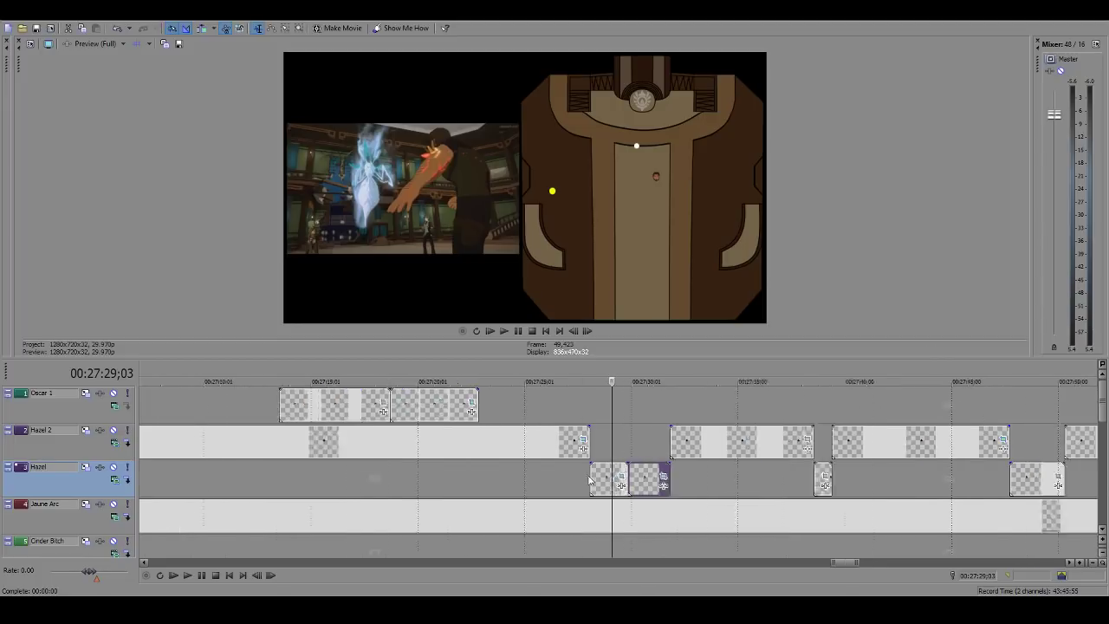
pyautogui.click(669, 442)
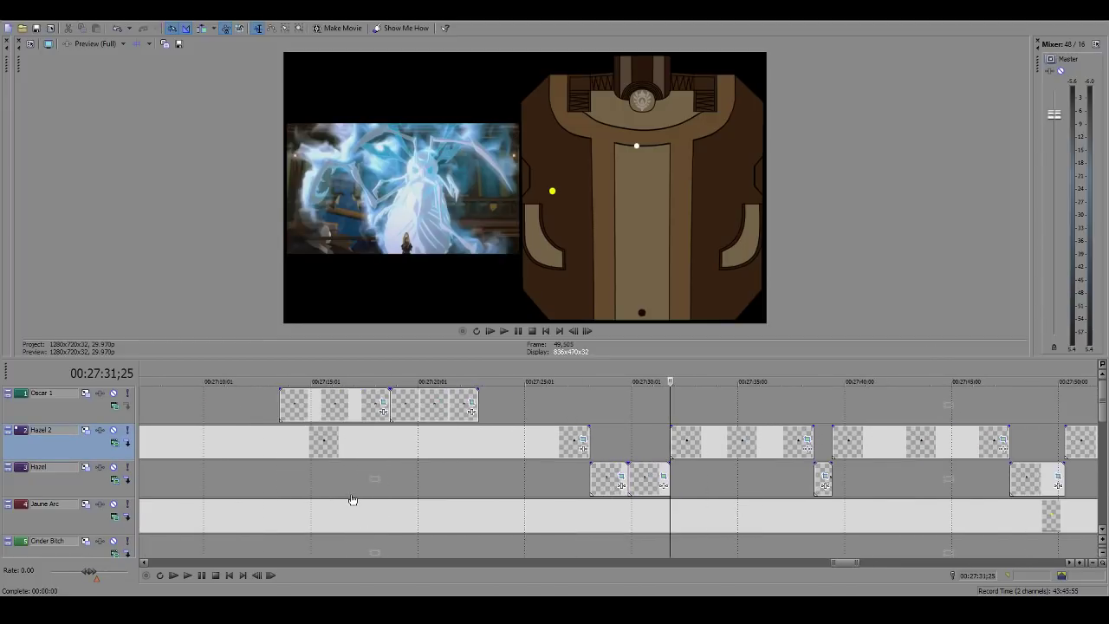
pyautogui.press('space')
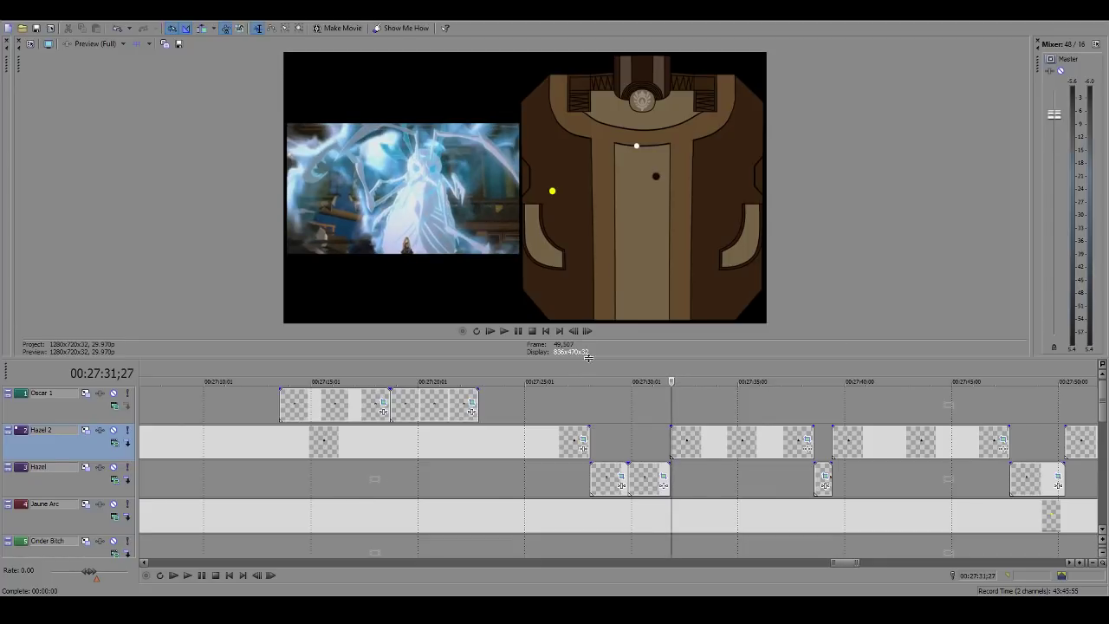
# Step: Review the footage up to 00:27:37;07 in an enlarged preview, save the project, and restore the timeline view
pyautogui.moveTo(589, 358); pyautogui.dragTo(589, 582)
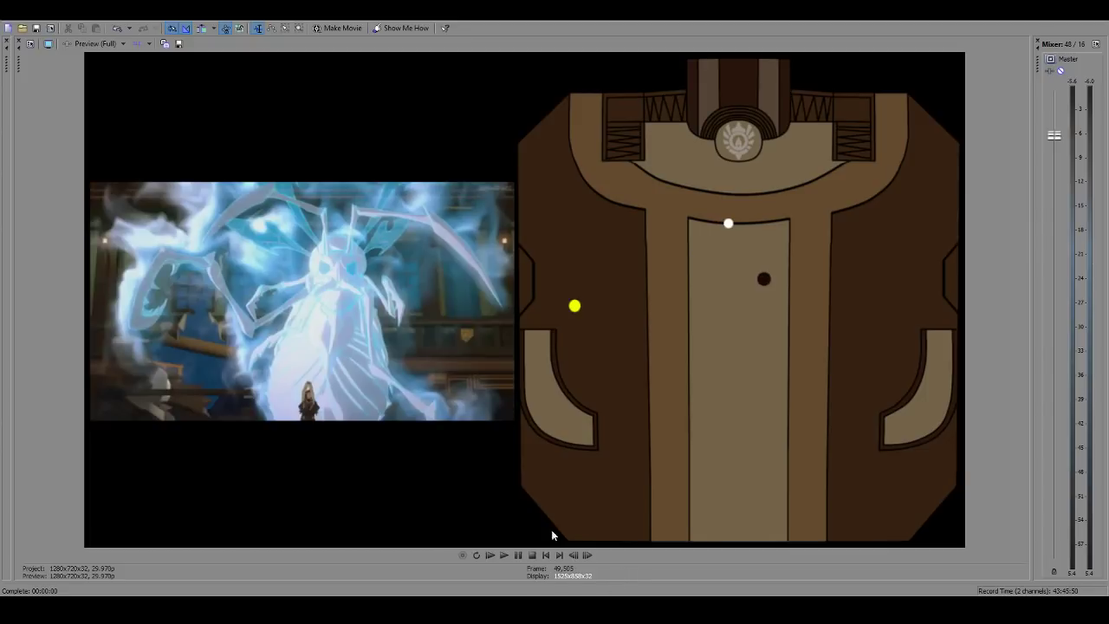
pyautogui.hotkey('ctrl', 's')
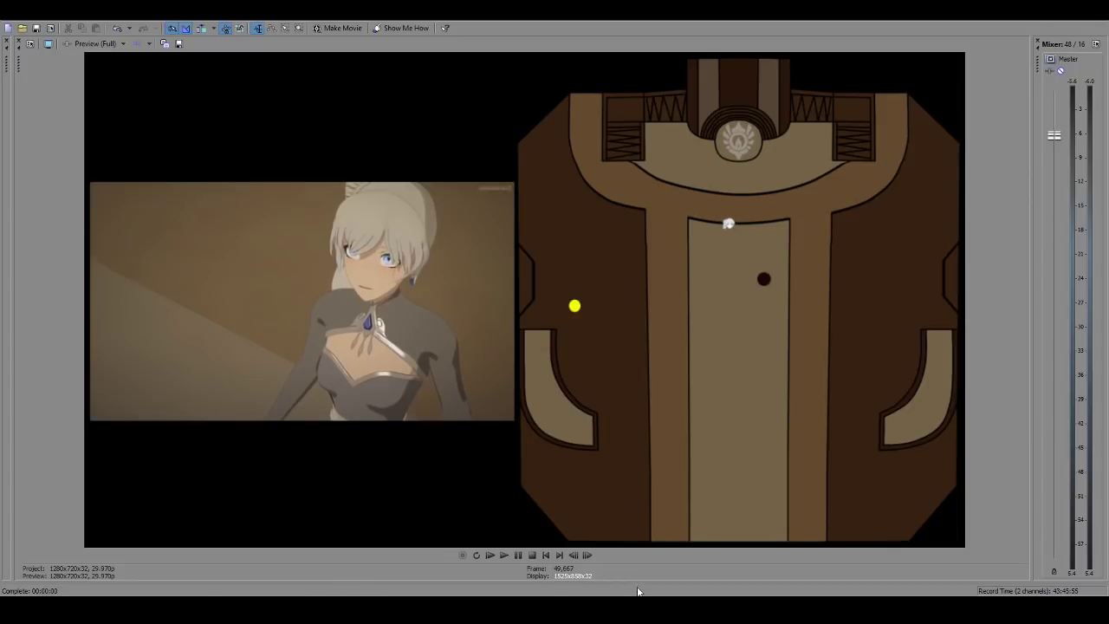
pyautogui.moveTo(637, 583); pyautogui.dragTo(546, 267)
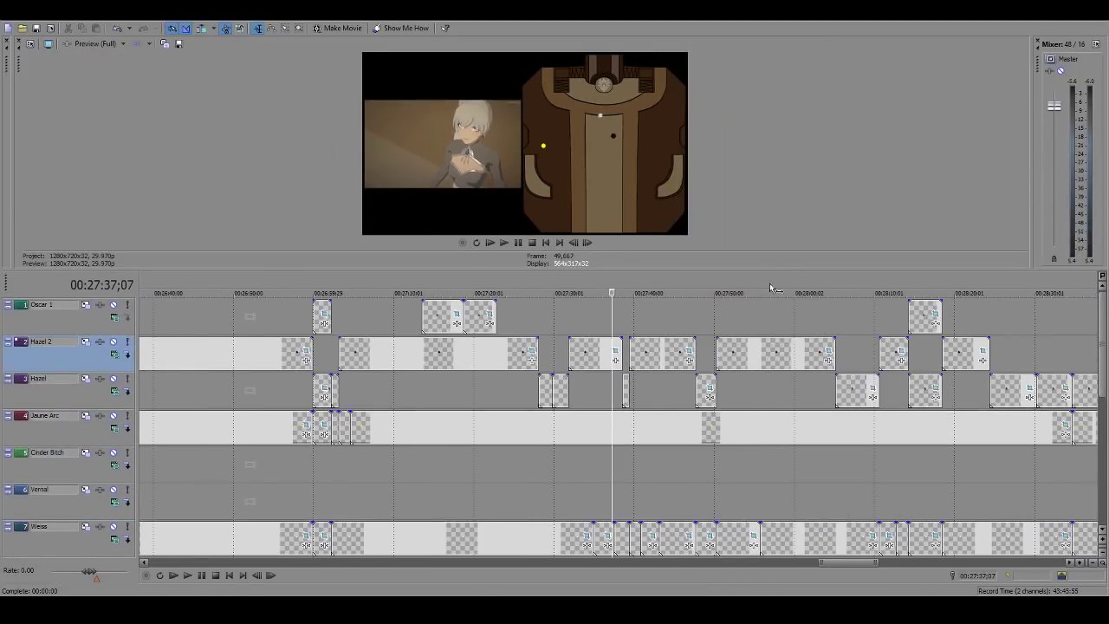
# Step: Split the Video clip and its voice audio at 00:27:37;16 and 00:27:35;00, in line with Weiss's event boundaries
pyautogui.moveTo(778, 270); pyautogui.dragTo(770, 53)
pyautogui.scroll(5, 615, 388)
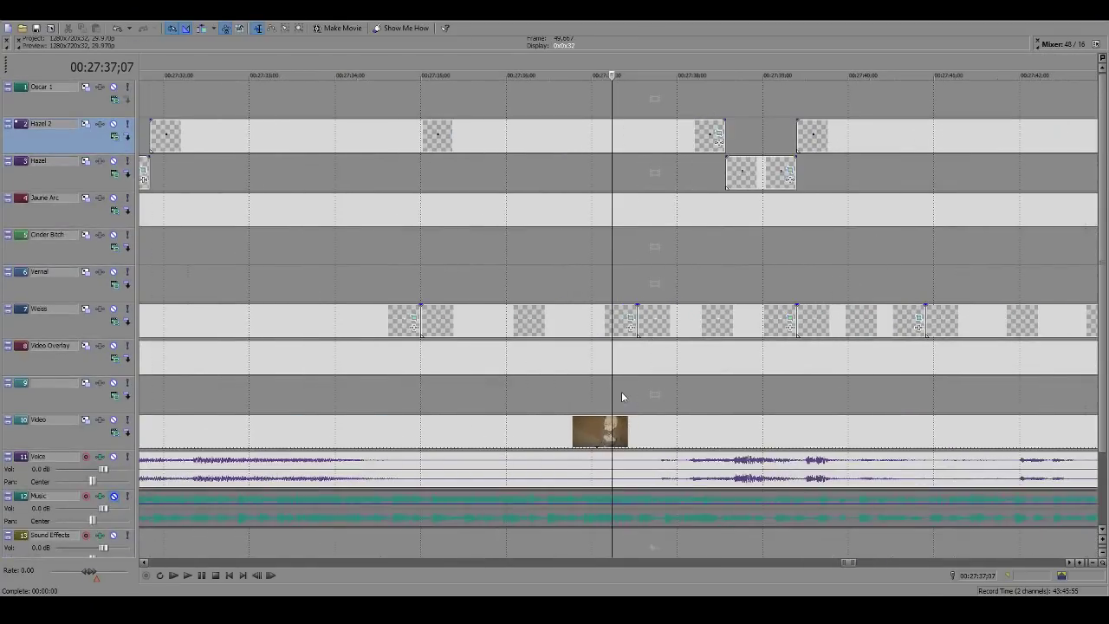
pyautogui.click(640, 396)
pyautogui.click(667, 403)
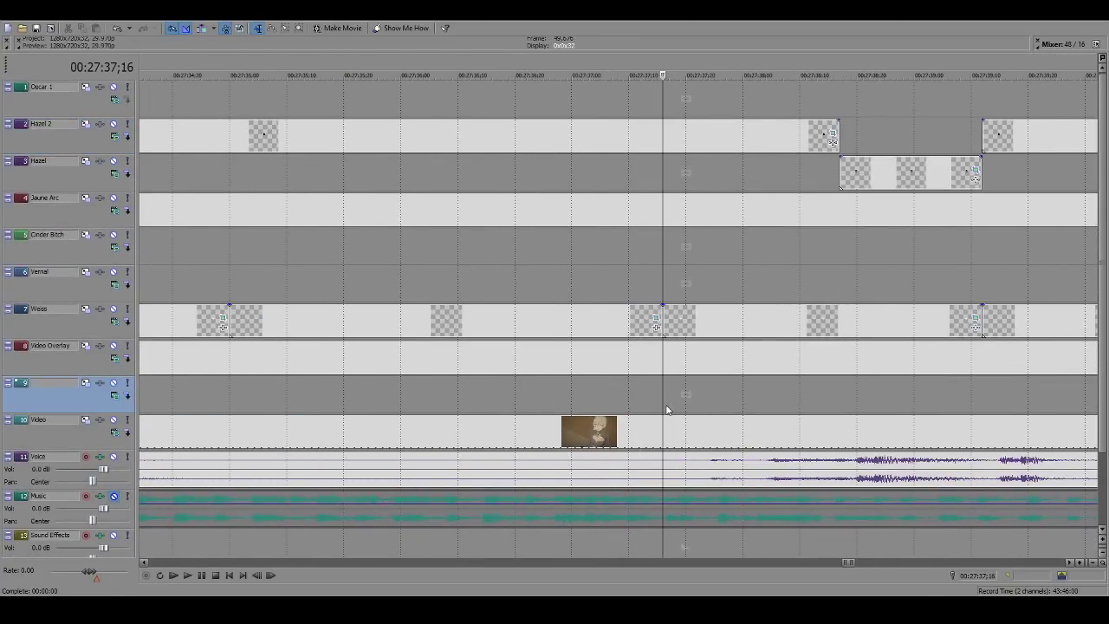
pyautogui.scroll(-3, 666, 408)
pyautogui.click(613, 440)
pyautogui.press('s')
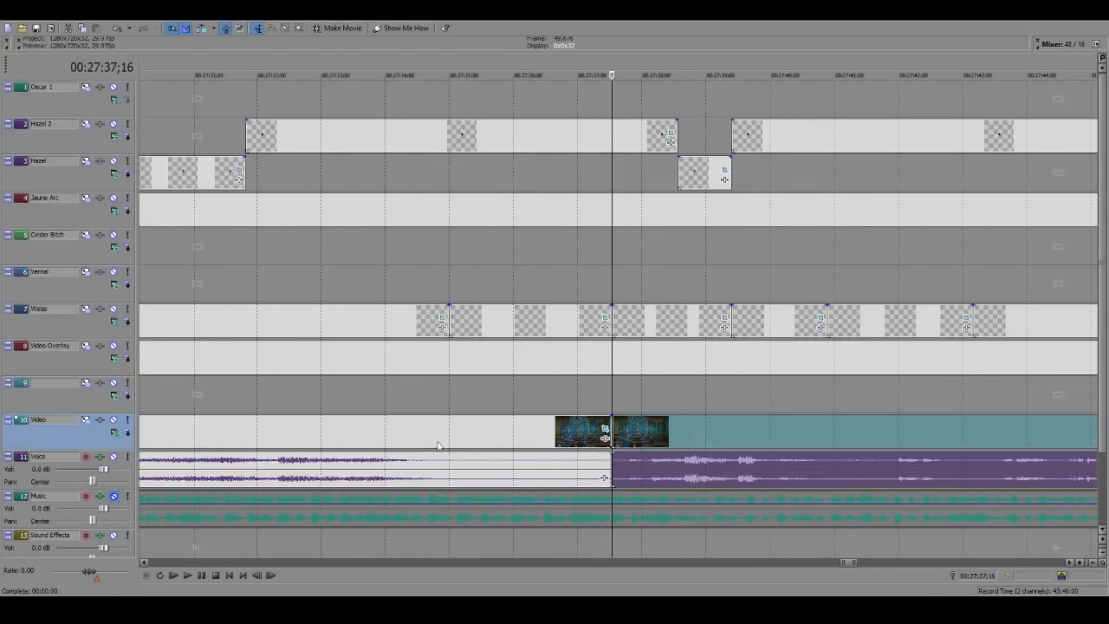
pyautogui.click(453, 431)
pyautogui.press('s')
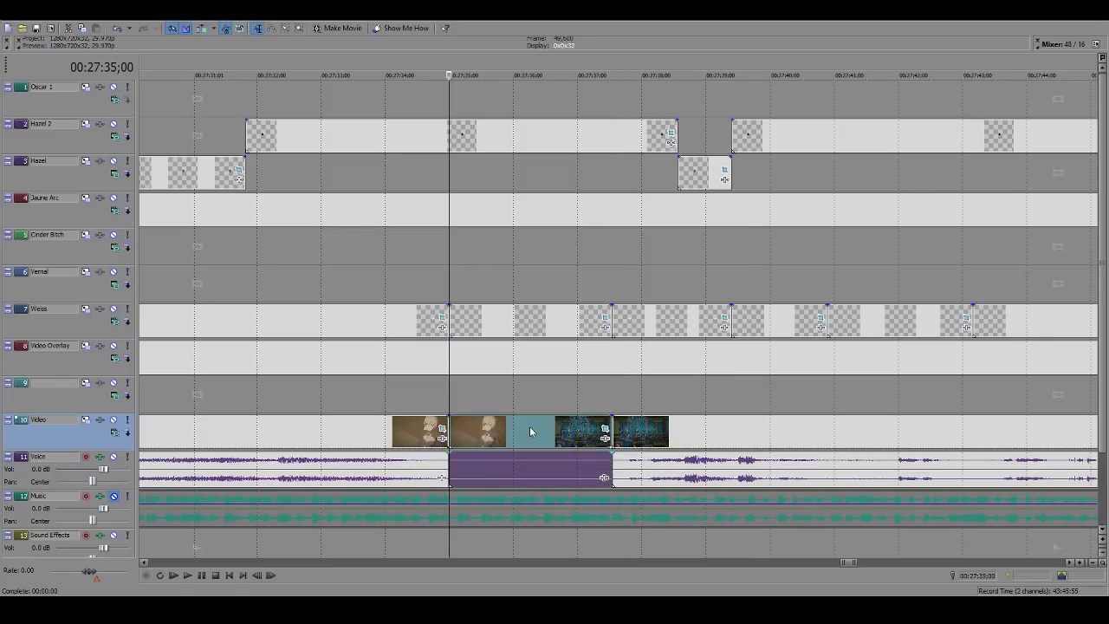
# Step: Bring the video preview back into view and move to the start of the Hazel 2 event at 00:27:31;25
pyautogui.click(530, 431)
pyautogui.click(387, 437)
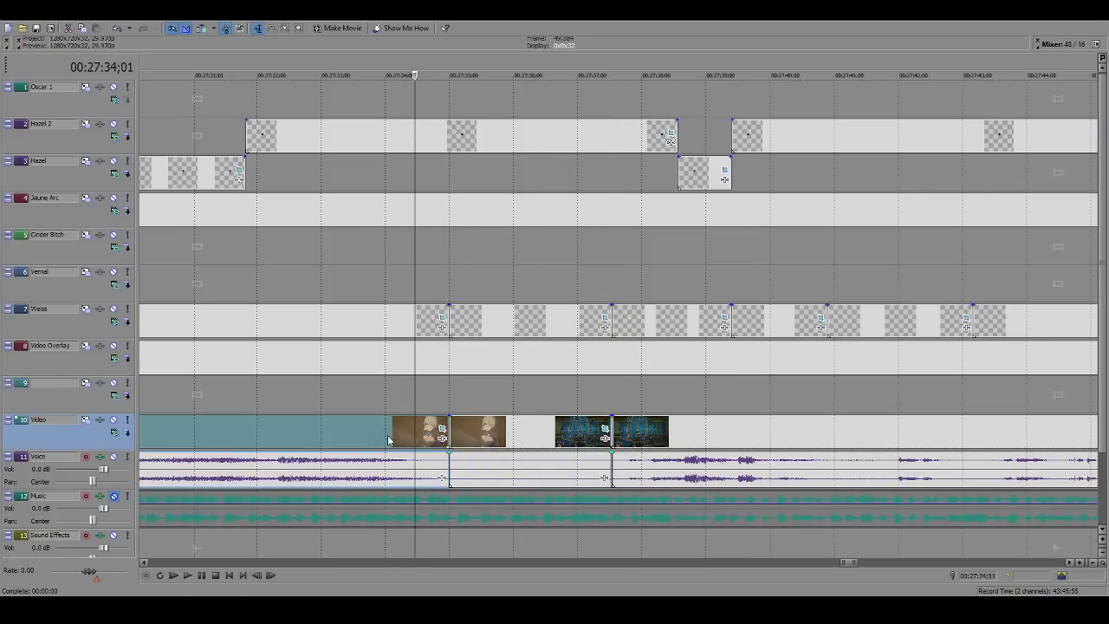
pyautogui.moveTo(621, 52); pyautogui.dragTo(611, 197)
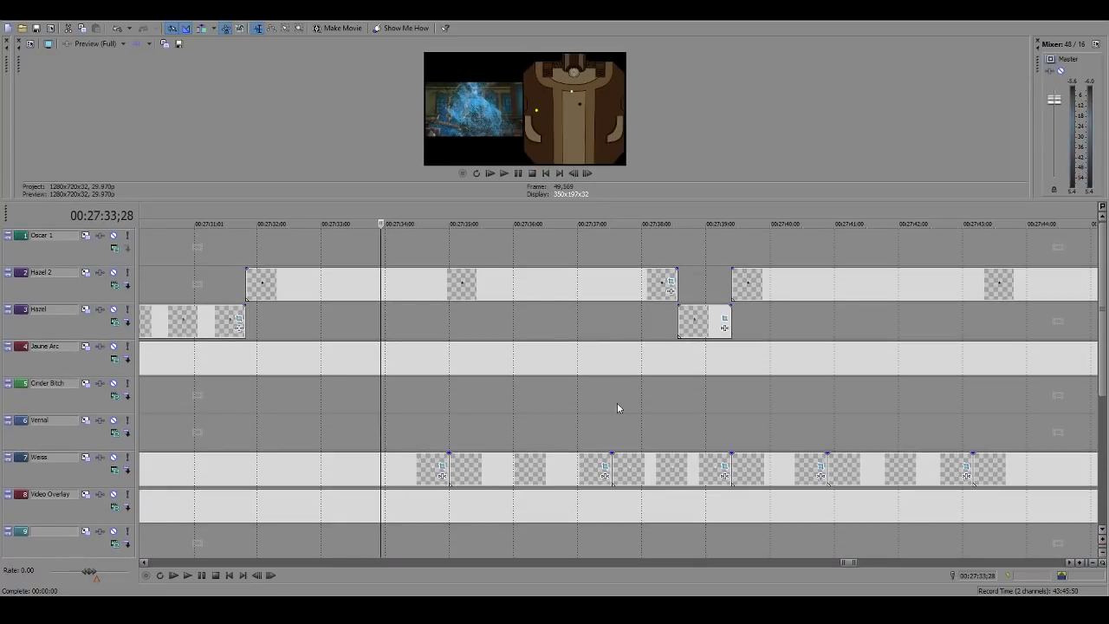
pyautogui.click(243, 397)
pyautogui.click(251, 476)
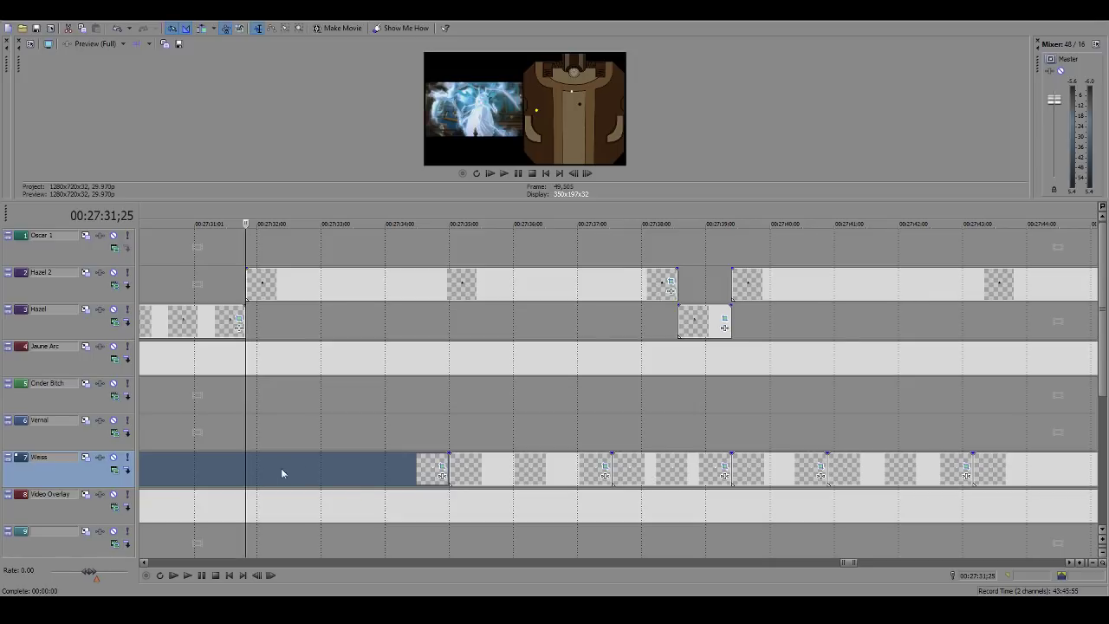
pyautogui.press('s')
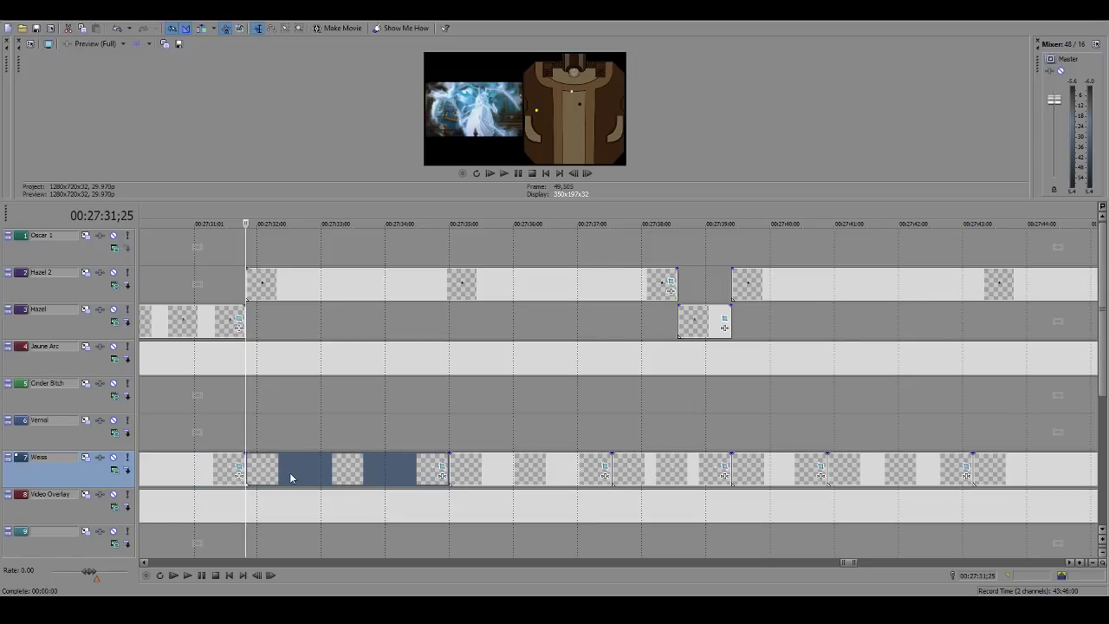
pyautogui.hotkey('ctrl', 'z')
# Step: Split the Video clip and its voice audio at 00:27:31;25
pyautogui.click(244, 500)
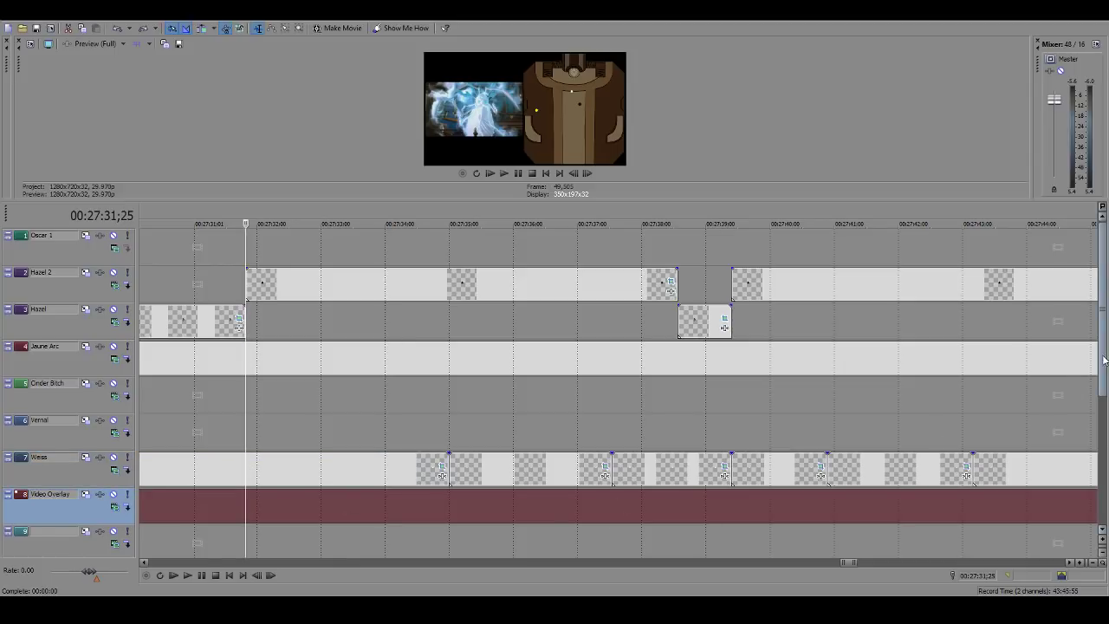
pyautogui.moveTo(1102, 360); pyautogui.dragTo(1095, 407)
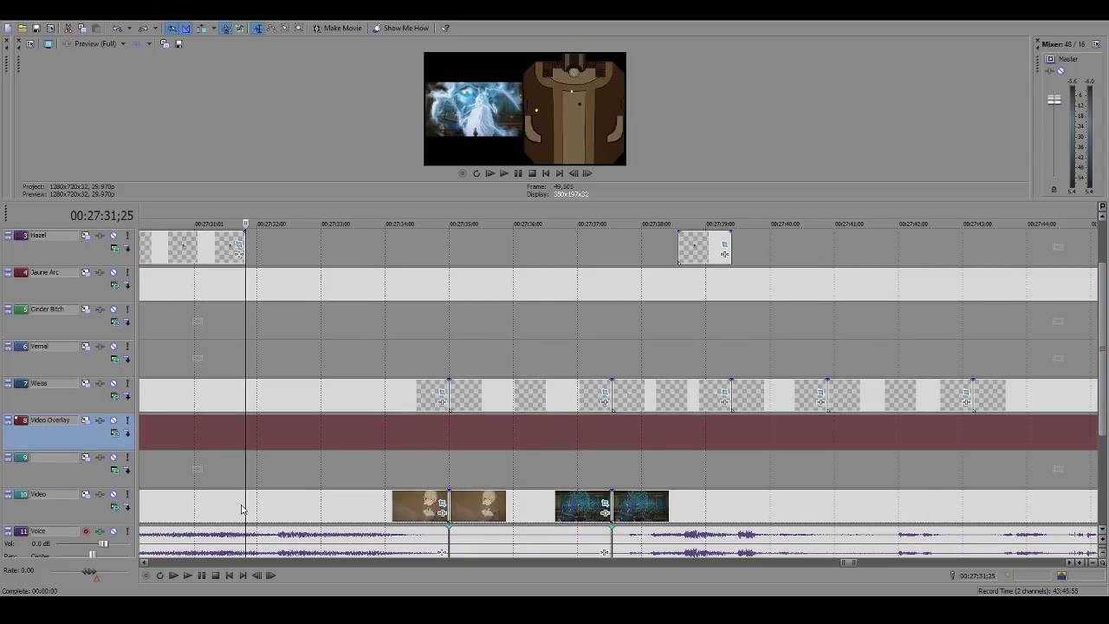
pyautogui.click(245, 502)
pyautogui.press('s')
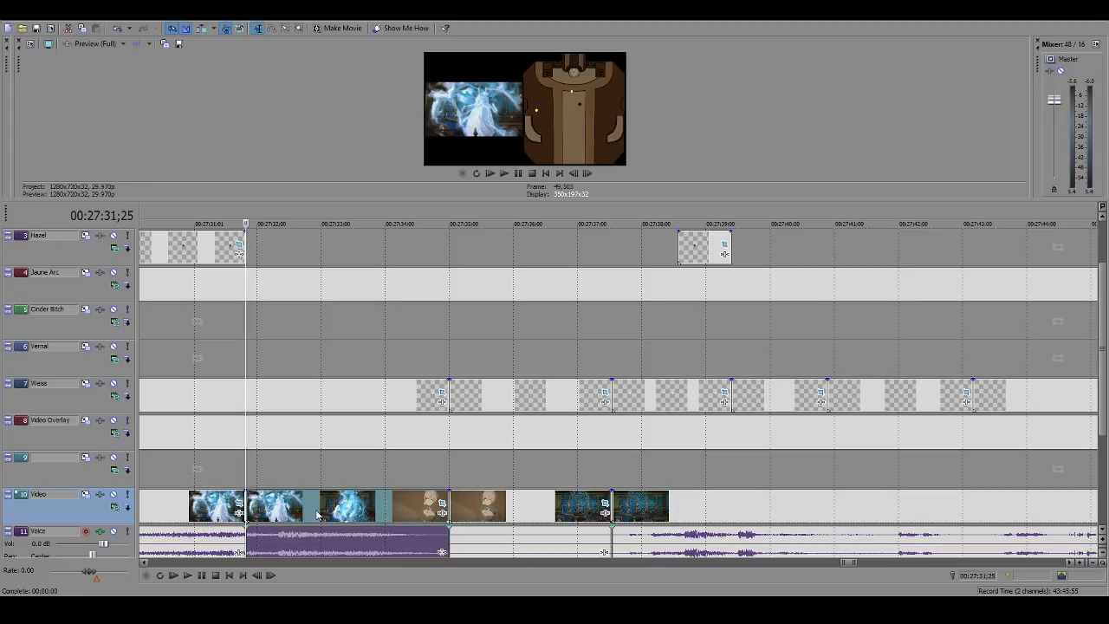
# Step: Split the Video clip and its voice audio at 00:27:38;17, where the short Hazel event begins
pyautogui.click(415, 515)
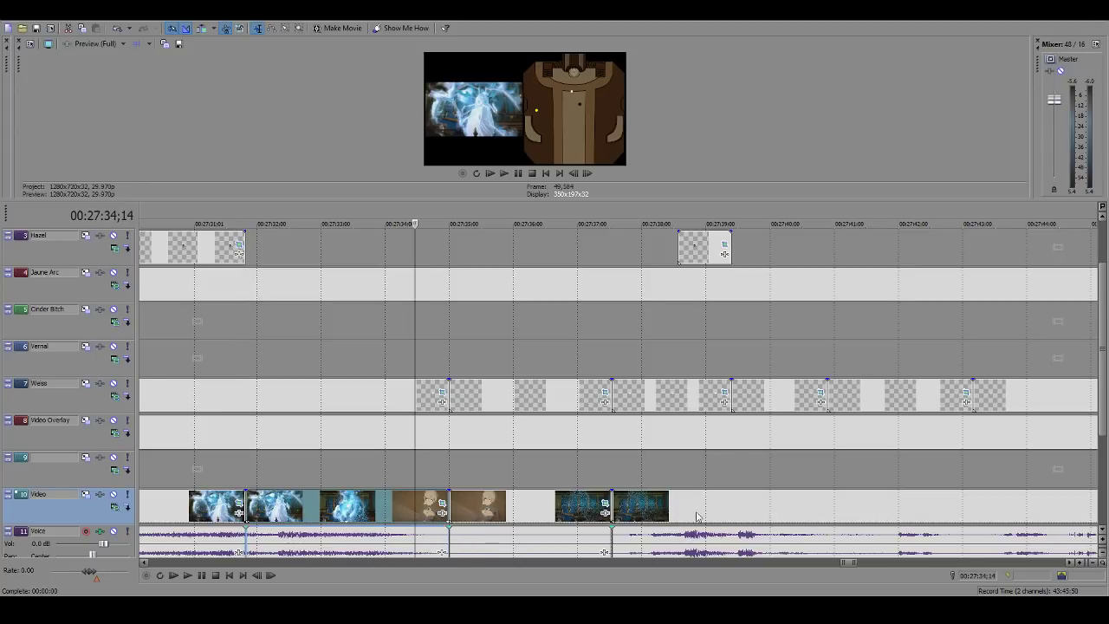
pyautogui.click(737, 503)
pyautogui.press('Left')
pyautogui.press('Left')
pyautogui.press('Left')
pyautogui.press('Left')
pyautogui.press('Left')
pyautogui.press('Left')
pyautogui.press('Left')
pyautogui.press('Left')
pyautogui.press('Left')
pyautogui.press('Left')
pyautogui.press('Left')
pyautogui.press('Left')
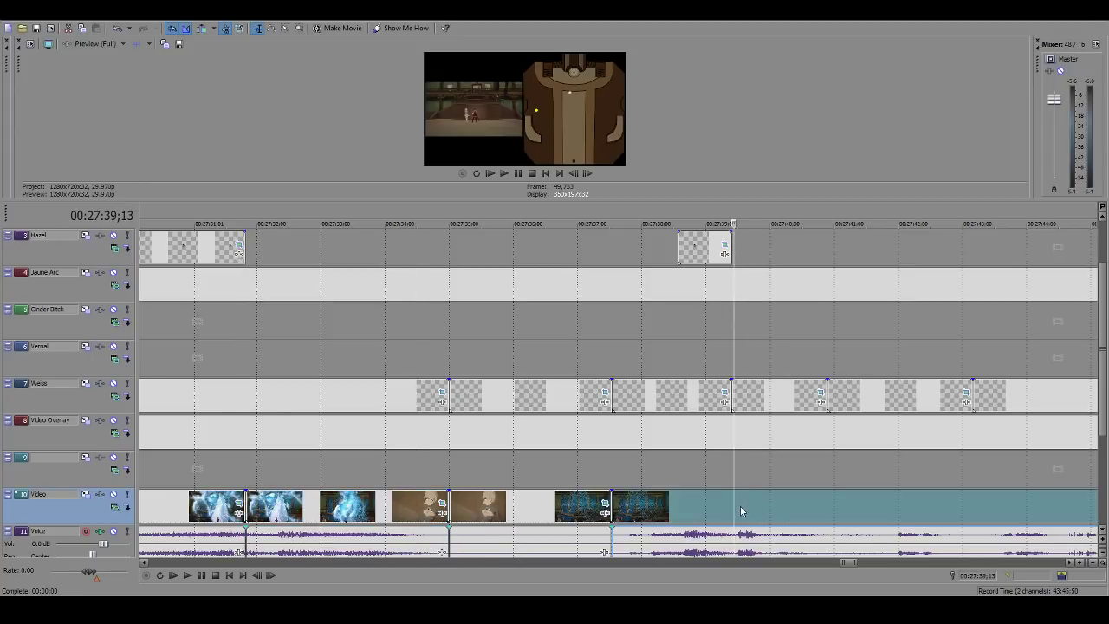
pyautogui.click(741, 505)
pyautogui.click(725, 504)
pyautogui.click(676, 507)
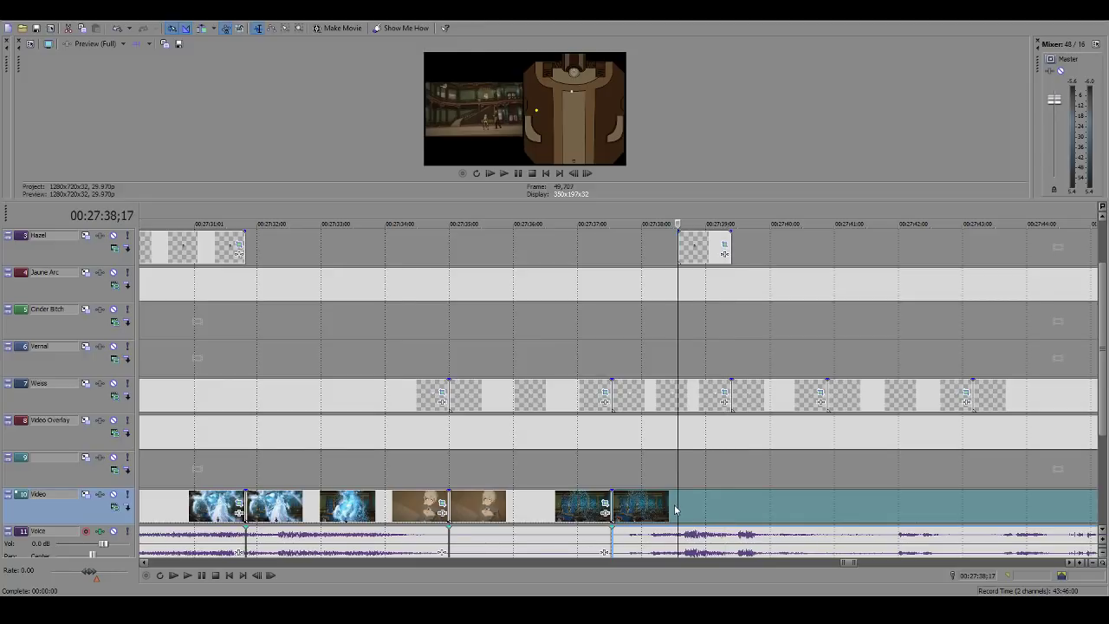
pyautogui.press('Right')
pyautogui.press('s')
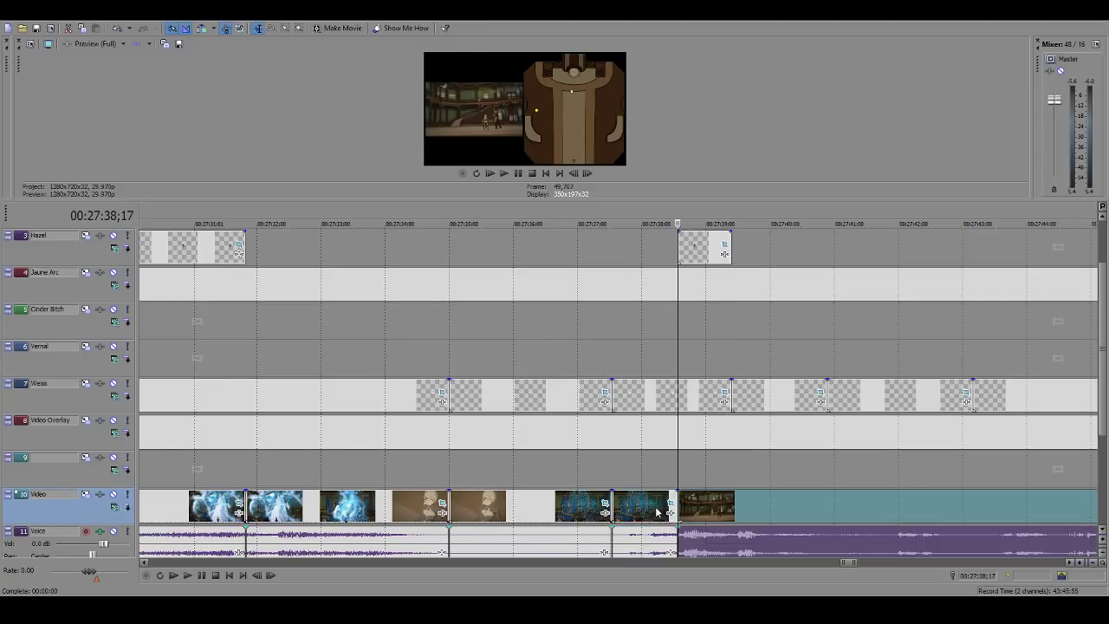
# Step: Copy the Video clips starting at 00:27:31;25 and 00:27:37;16, and undo the splits at 00:27:31;25, 00:27:35;00 and 00:27:38;17
pyautogui.click(656, 512)
pyautogui.keyDown('ctrl'); pyautogui.click(353, 514); pyautogui.keyUp('ctrl')
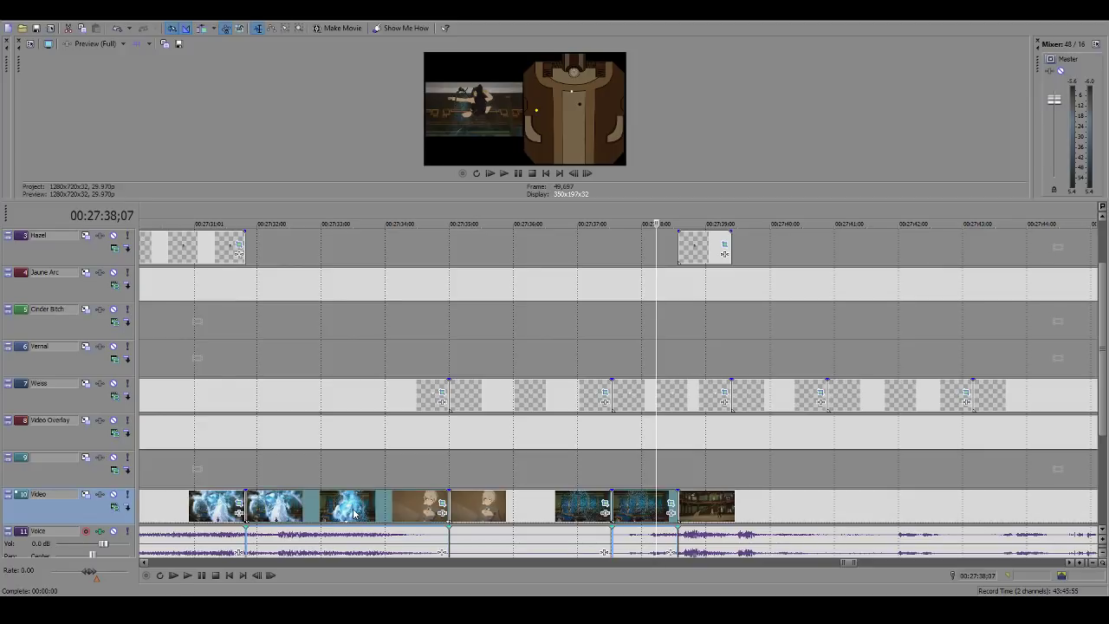
pyautogui.press('Delete')
pyautogui.hotkey('ctrl', 'z')
pyautogui.hotkey('ctrl', 'z')
pyautogui.hotkey('ctrl', 'z')
pyautogui.hotkey('ctrl', 'z')
pyautogui.hotkey('ctrl', 'z')
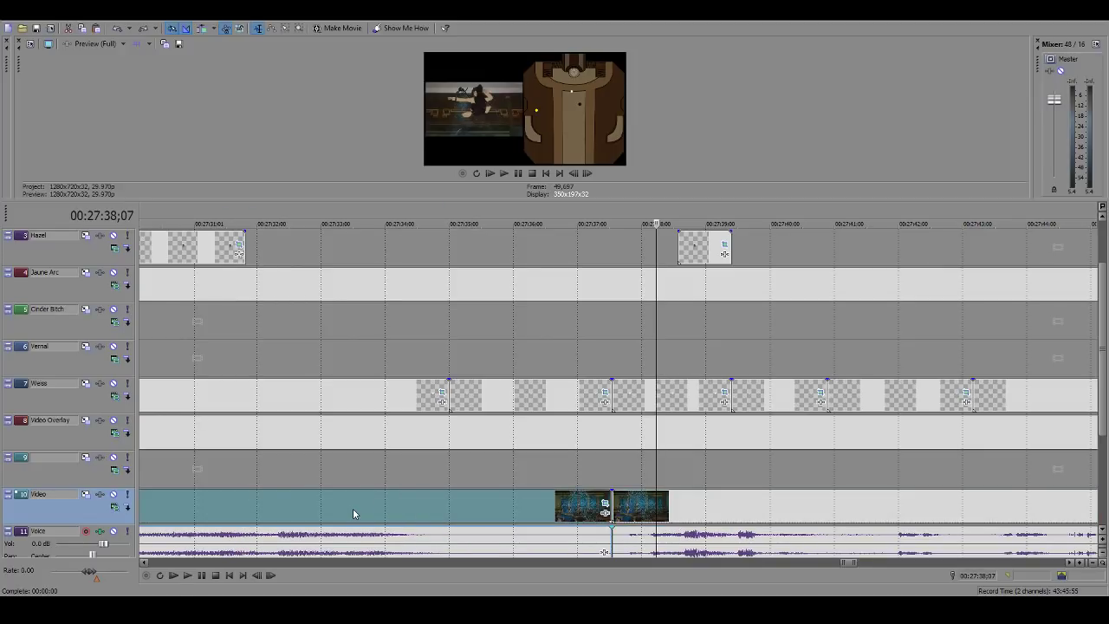
# Step: Go to the empty stretch of the timeline beyond the project's last events, with the tracks in full view
pyautogui.scroll(2, 1099, 262)
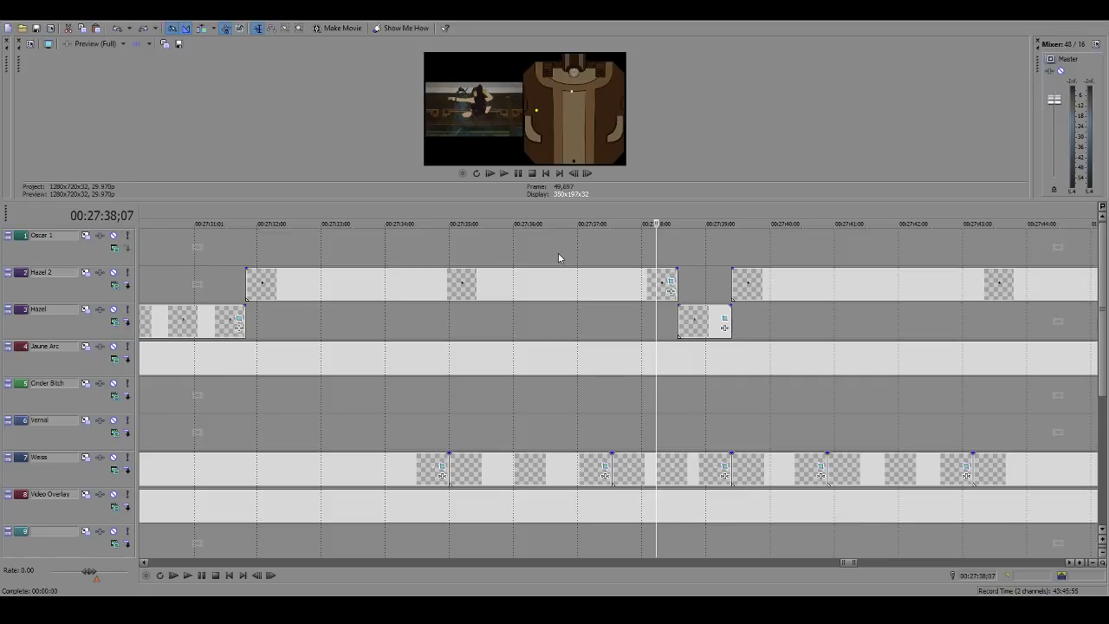
pyautogui.moveTo(626, 205); pyautogui.dragTo(597, 418)
pyautogui.click(215, 464)
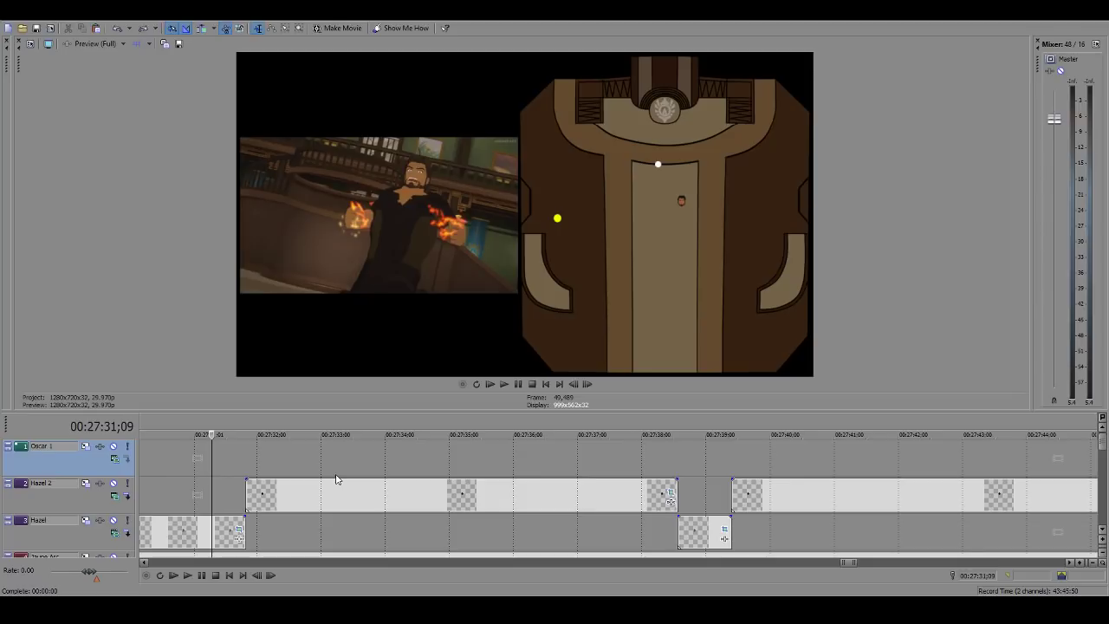
pyautogui.scroll(-5, 537, 502)
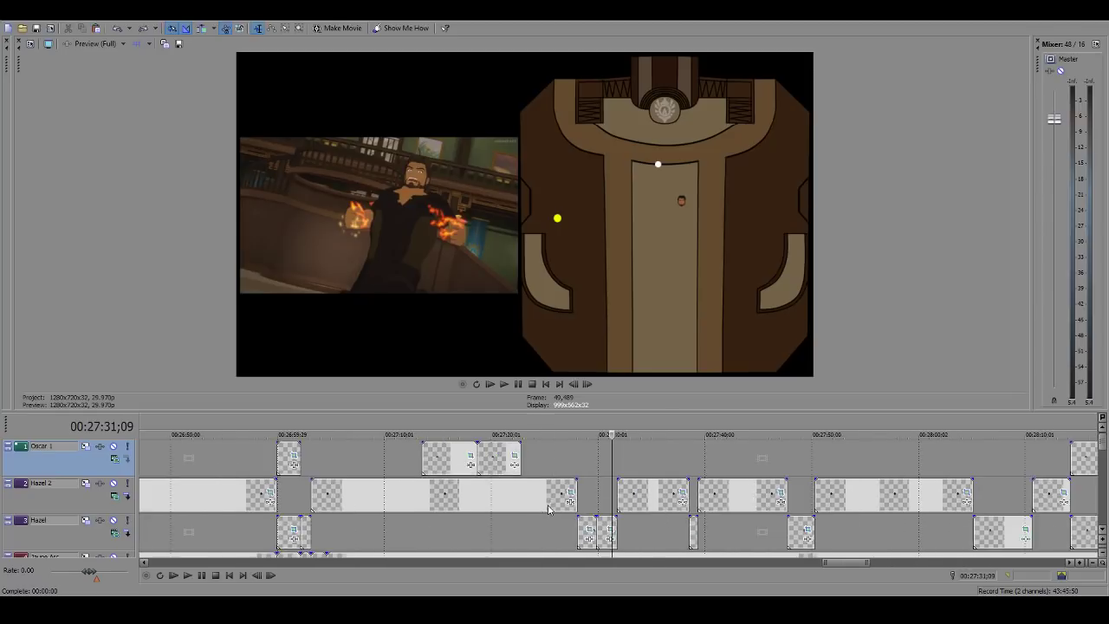
pyautogui.scroll(-6, 549, 507)
pyautogui.click(1069, 498)
pyautogui.scroll(3, 1060, 500)
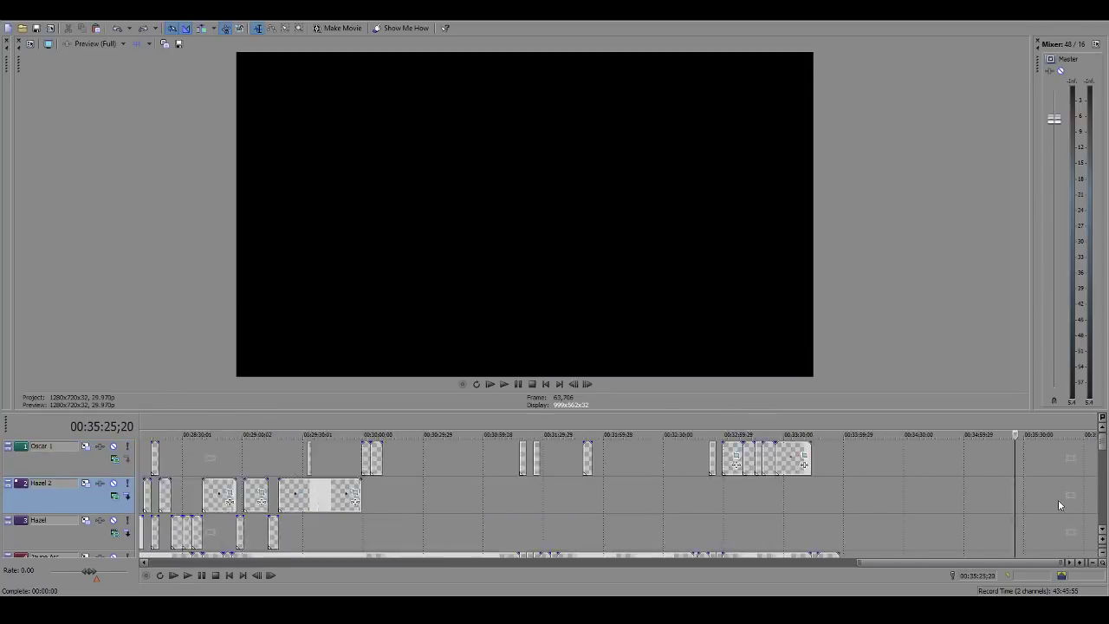
pyautogui.scroll(3, 1058, 505)
pyautogui.moveTo(954, 417); pyautogui.dragTo(953, 222)
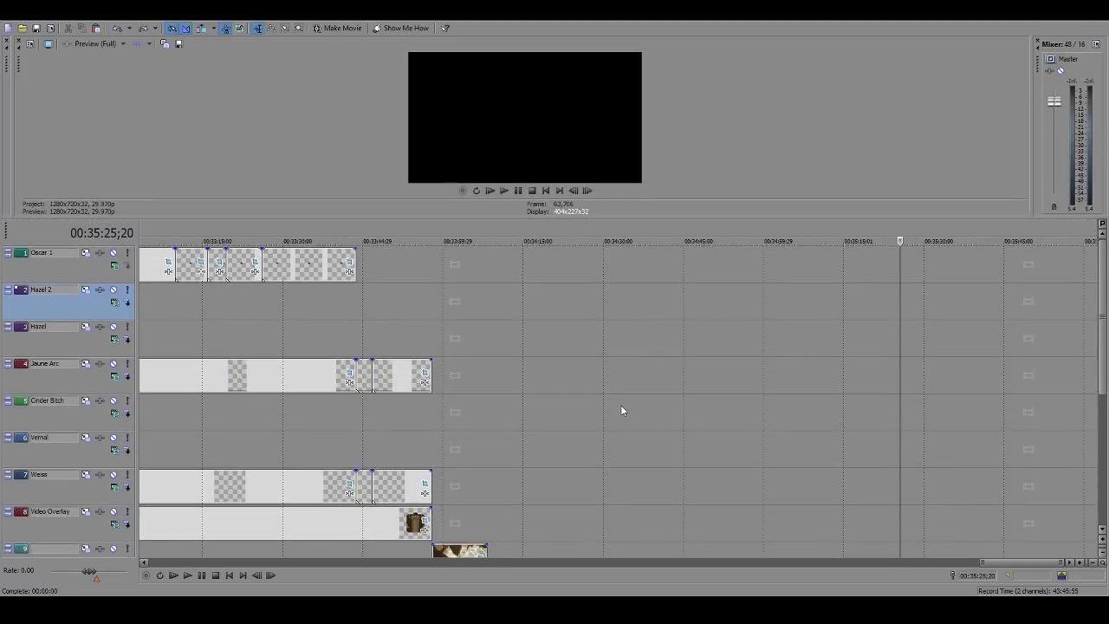
# Step: Try pasting the copied clips beyond the last events on the Video Overlay track and on track 9, undoing each paste
pyautogui.click(561, 523)
pyautogui.hotkey('ctrl', 'v')
pyautogui.click(563, 523)
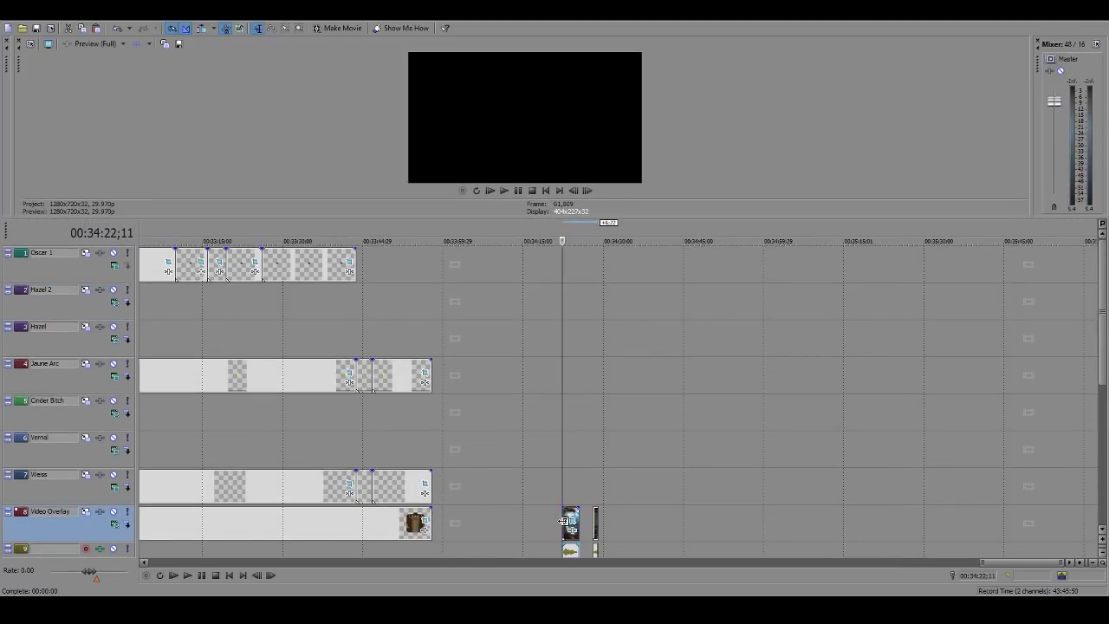
pyautogui.hotkey('ctrl', 'z')
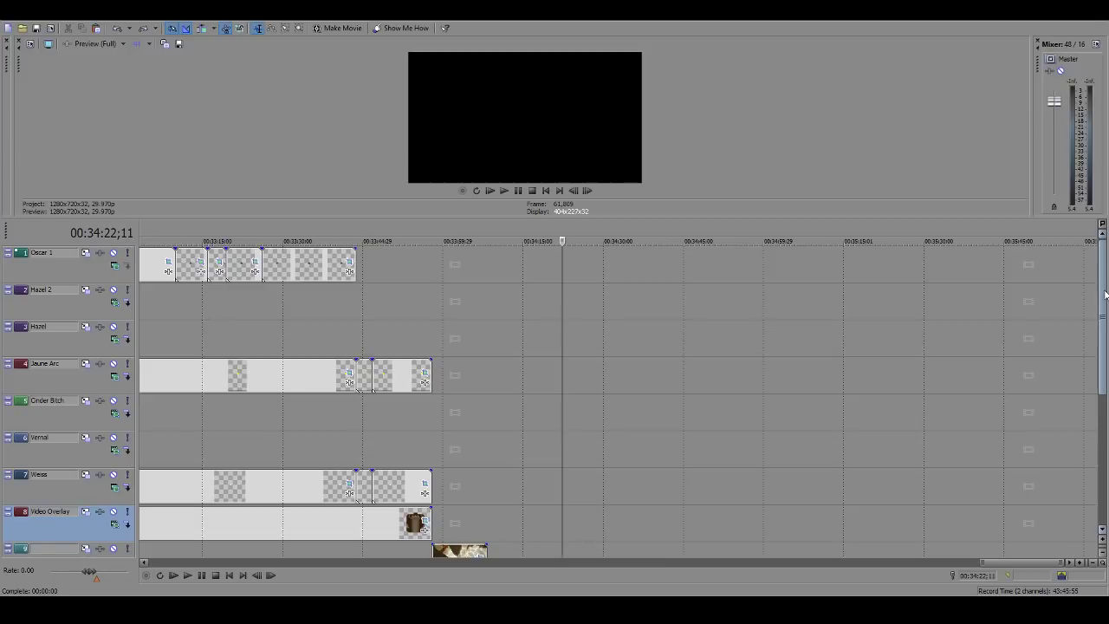
pyautogui.scroll(-4, 906, 376)
pyautogui.click(549, 411)
pyautogui.hotkey('ctrl', 'v')
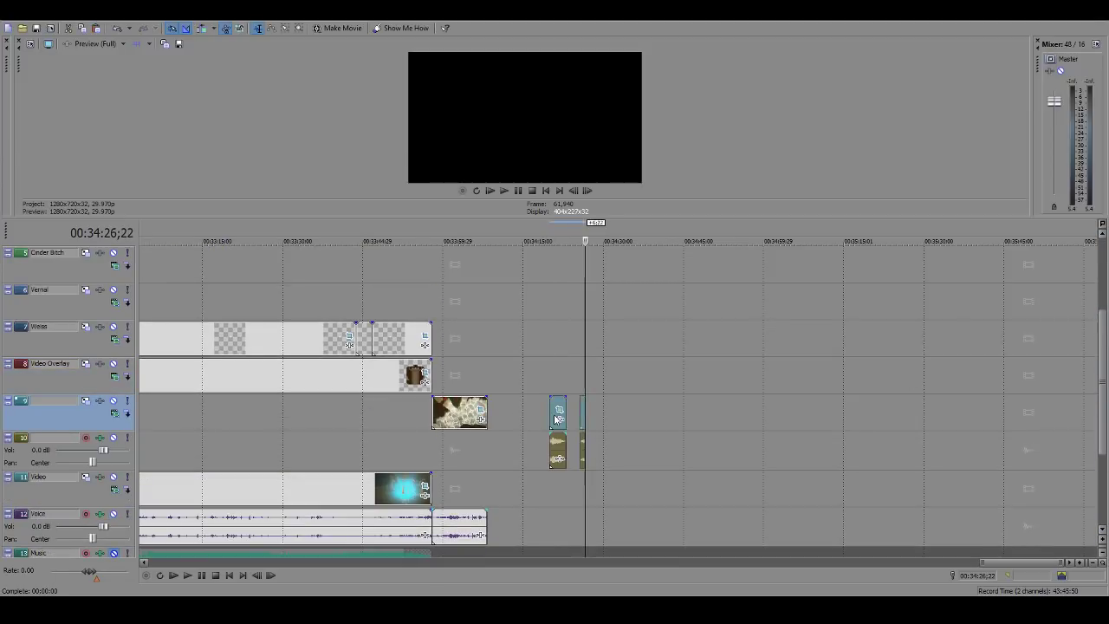
pyautogui.hotkey('ctrl', 'z')
# Step: Paste the copied clips onto the Video track at 00:34:19;17 and move the second one directly against the first
pyautogui.click(547, 449)
pyautogui.hotkey('ctrl', 'v')
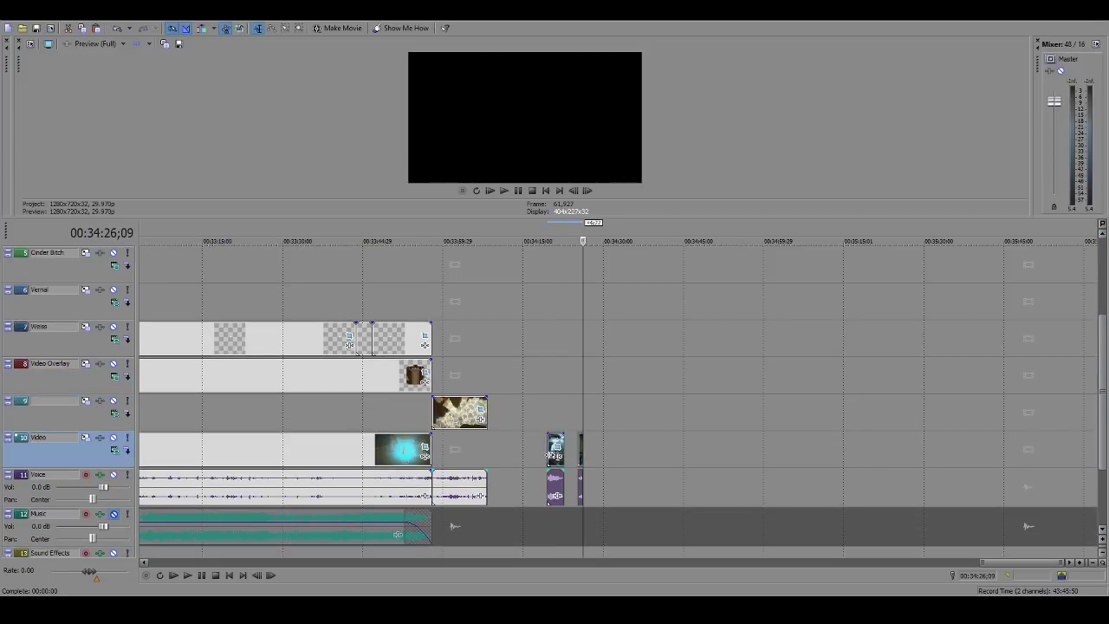
pyautogui.scroll(5, 601, 427)
pyautogui.moveTo(866, 449); pyautogui.dragTo(753, 446)
pyautogui.click(746, 420)
# Step: Inspect the join between the two pasted clips frame by frame up to 00:34:22;25
pyautogui.scroll(8, 718, 420)
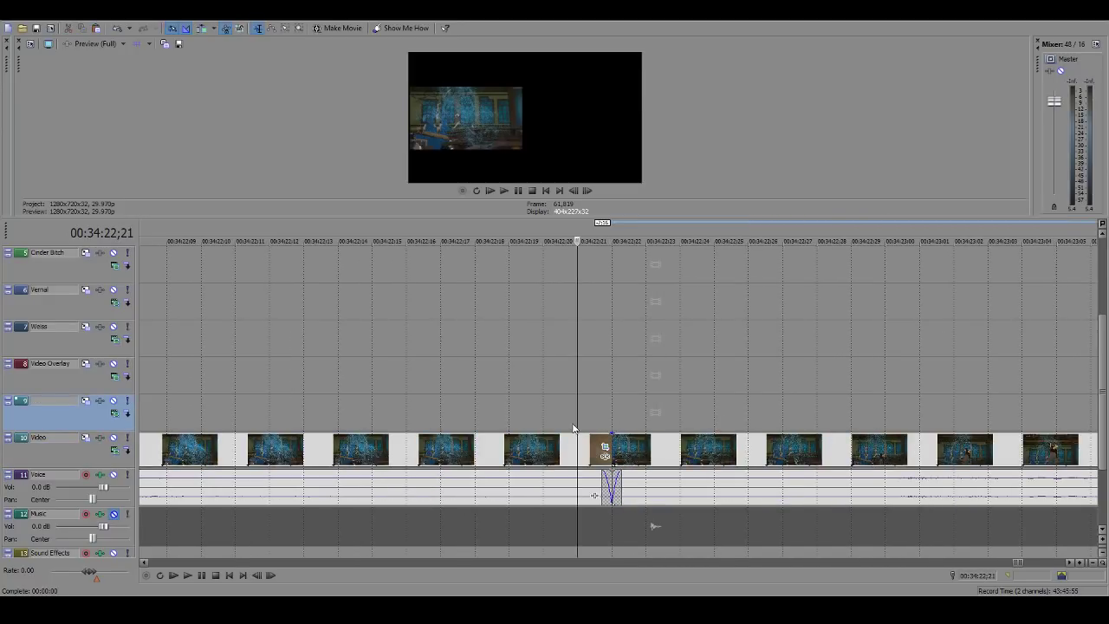
pyautogui.press('Right')
pyautogui.press('Right')
pyautogui.press('Left')
pyautogui.press('Left')
pyautogui.press('Left')
pyautogui.press('Left')
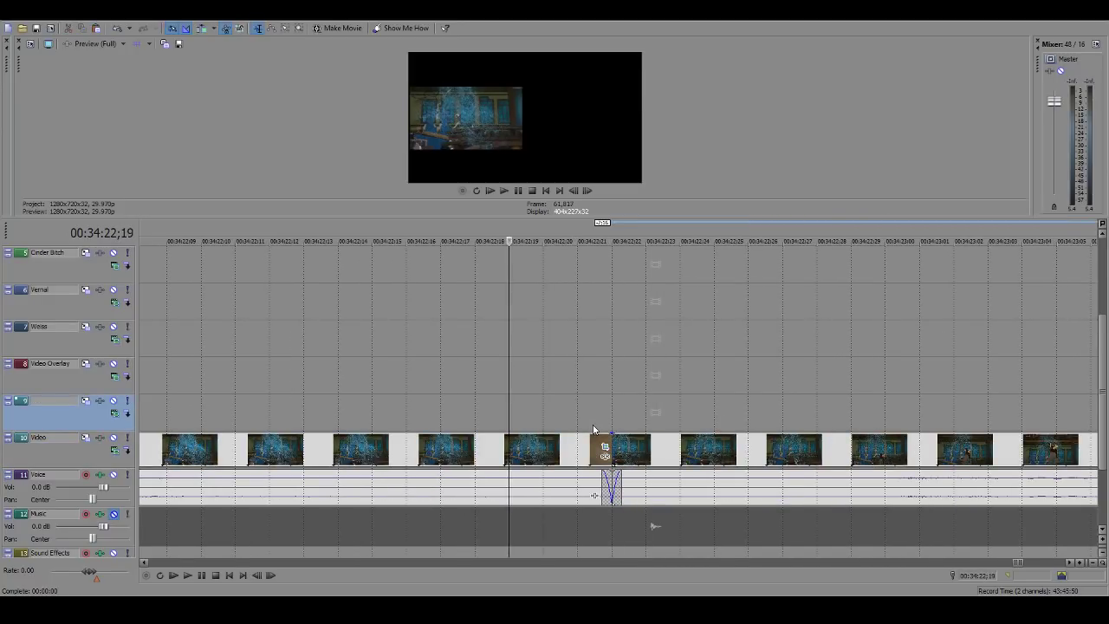
pyautogui.press('Right')
pyautogui.press('Right')
pyautogui.press('Right')
pyautogui.press('Right')
pyautogui.press('Right')
pyautogui.scroll(-8, 594, 429)
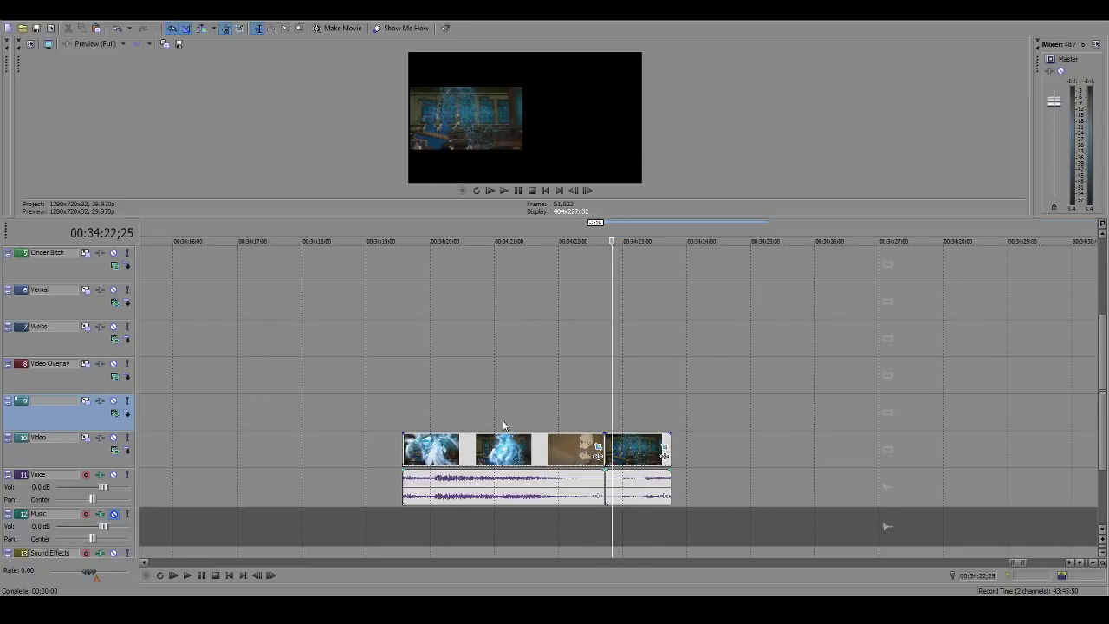
# Step: Make the two pasted clips fill the whole frame and return to their start at 00:34:19;17
pyautogui.click(408, 402)
pyautogui.press('Left')
pyautogui.press('Left')
pyautogui.press('Left')
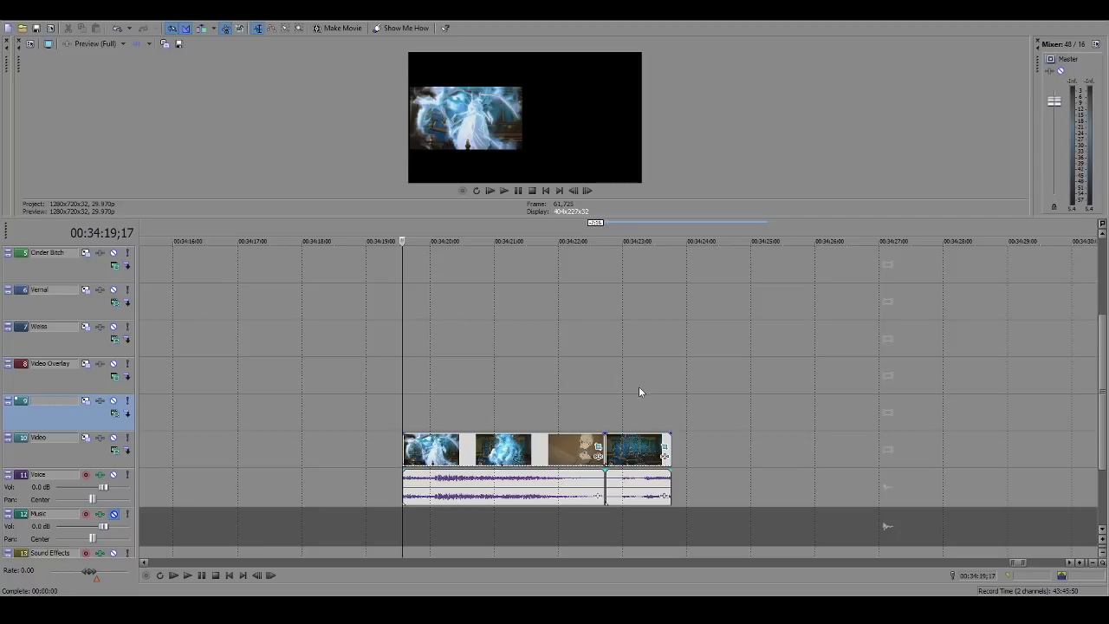
pyautogui.click(641, 451)
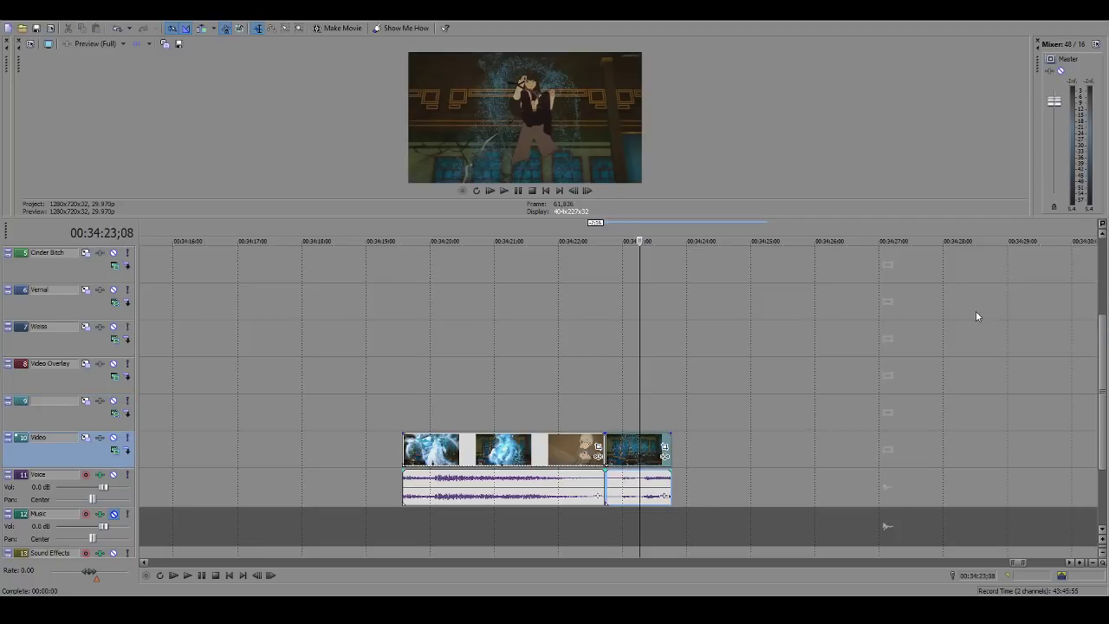
pyautogui.click(401, 409)
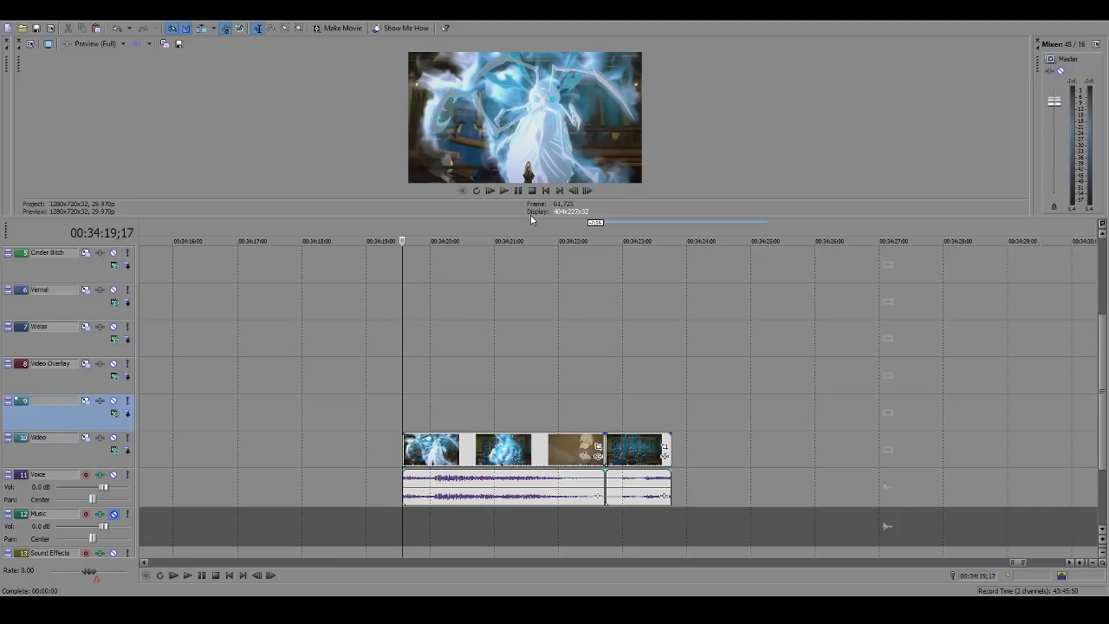
# Step: Play the pasted full-frame footage in an enlarged preview and restore the timeline view
pyautogui.moveTo(531, 218); pyautogui.dragTo(531, 584)
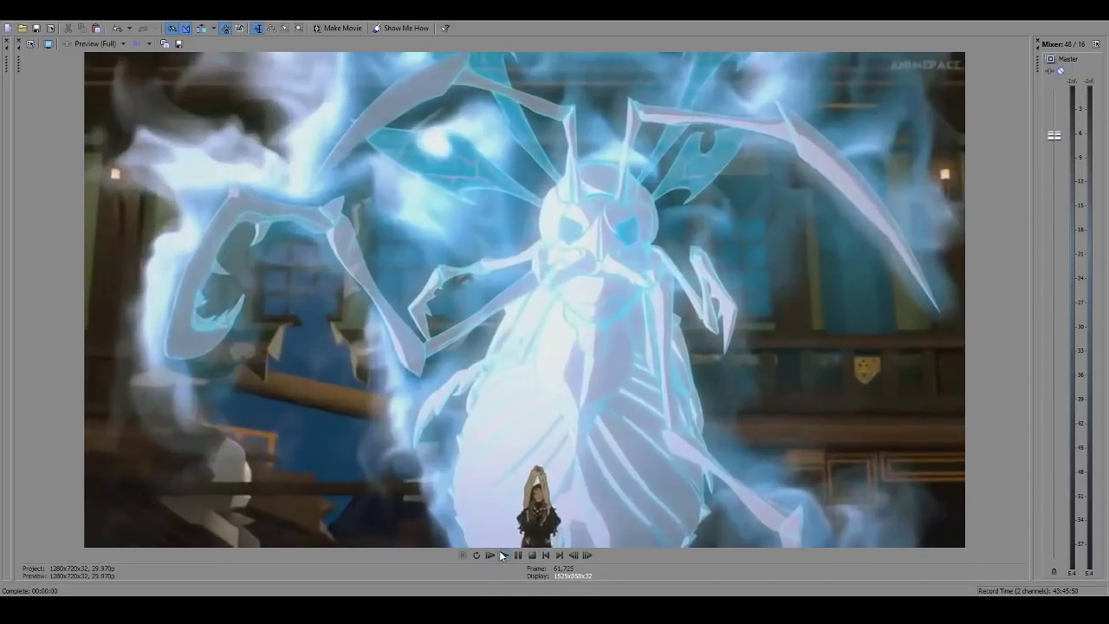
pyautogui.click(500, 555)
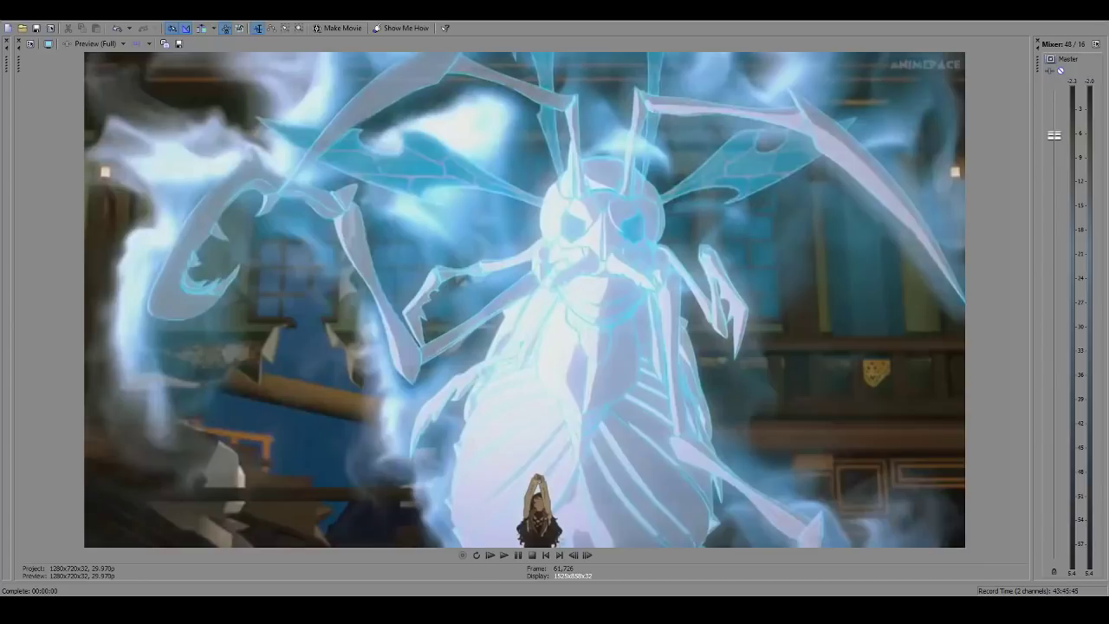
pyautogui.moveTo(514, 581); pyautogui.dragTo(514, 309)
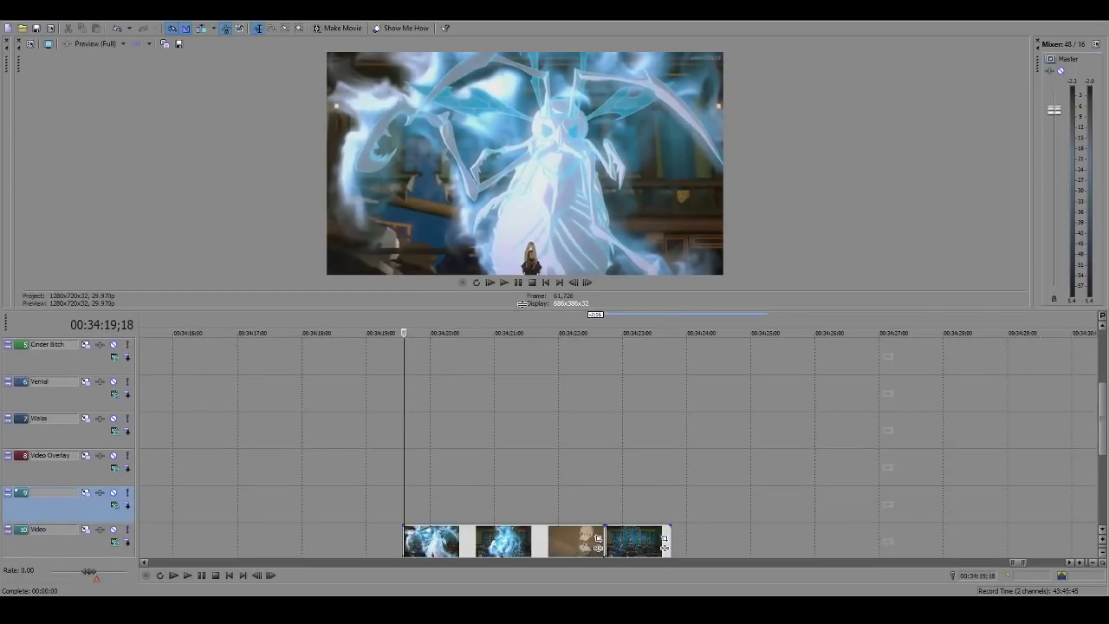
# Step: Move both pasted clips onto track 9, directly after the clip that ends the project
pyautogui.scroll(-3, 573, 411)
pyautogui.scroll(5, 573, 418)
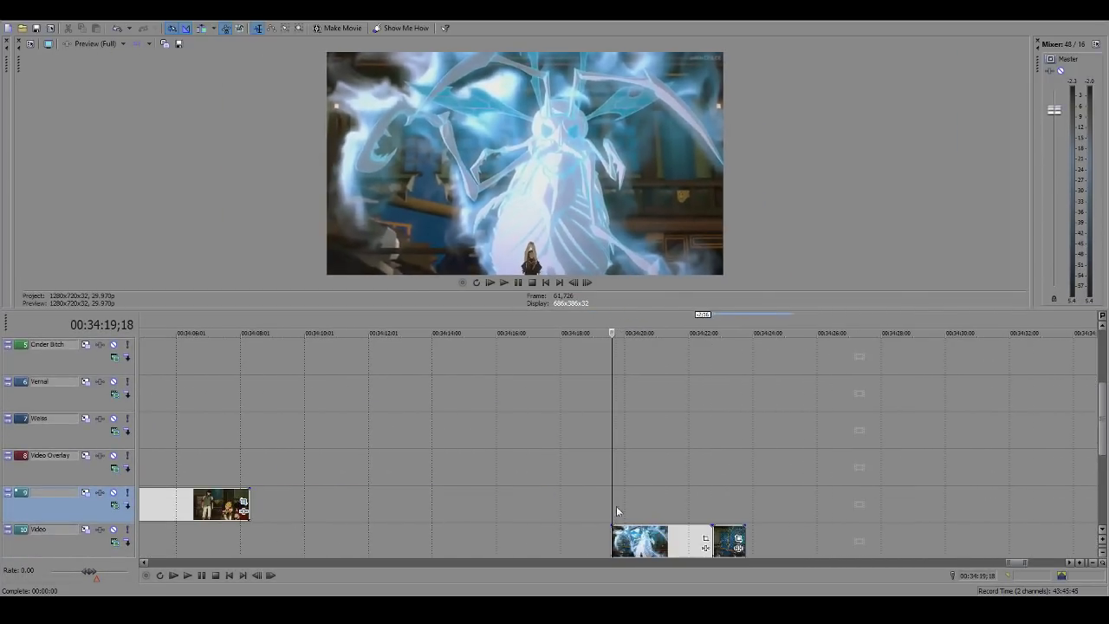
pyautogui.click(624, 541)
pyautogui.moveTo(722, 535); pyautogui.dragTo(324, 504)
pyautogui.click(182, 478)
pyautogui.scroll(-2, 430, 485)
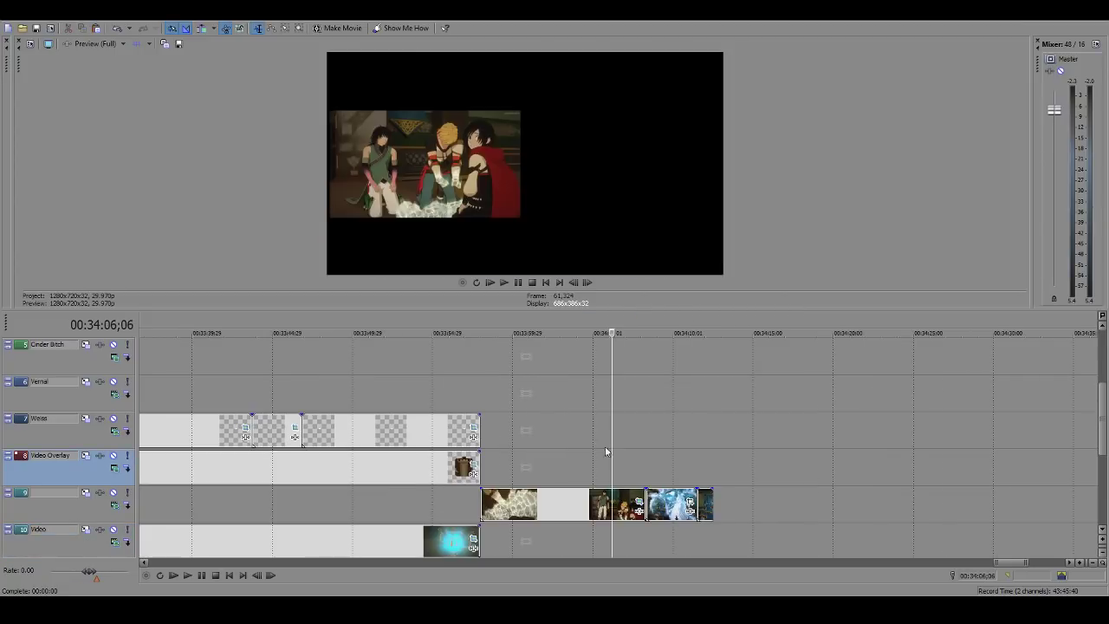
# Step: Review the track 9 footage from 00:33:58;27 to 00:34:02;28 in an enlarged preview and restore the timeline view
pyautogui.click(515, 475)
pyautogui.click(494, 427)
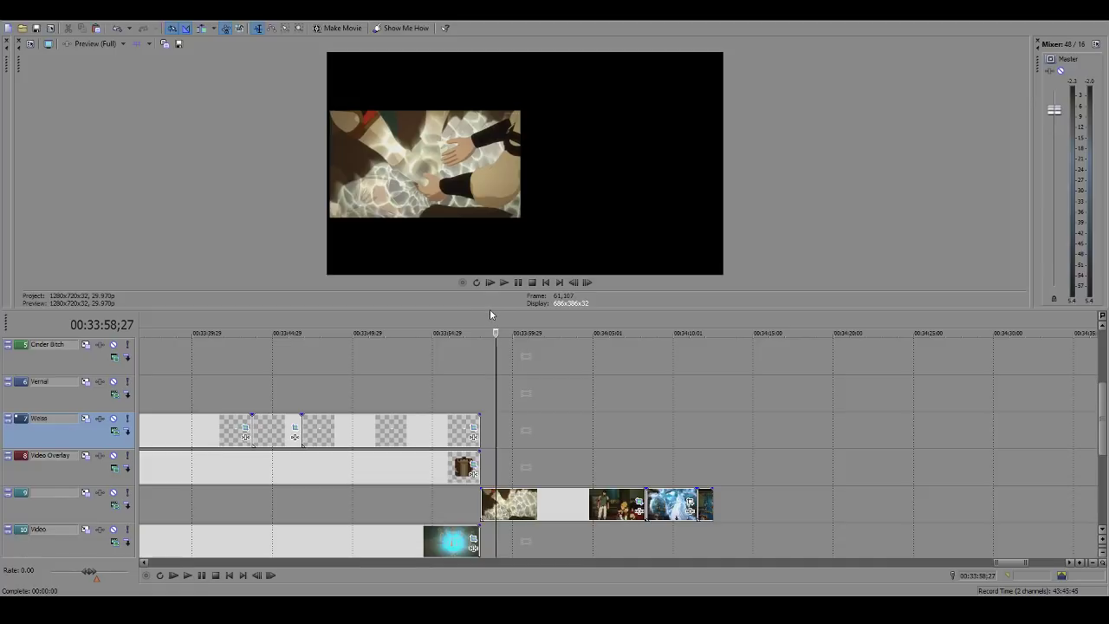
pyautogui.moveTo(490, 310); pyautogui.dragTo(478, 568)
pyautogui.click(504, 555)
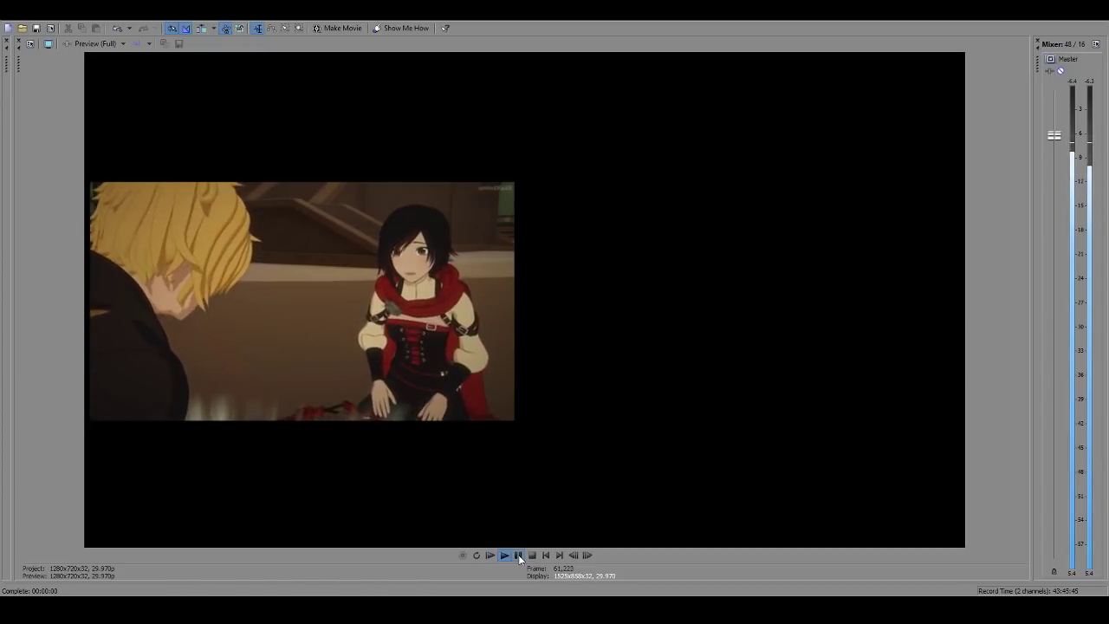
pyautogui.click(518, 556)
pyautogui.moveTo(613, 582); pyautogui.dragTo(608, 368)
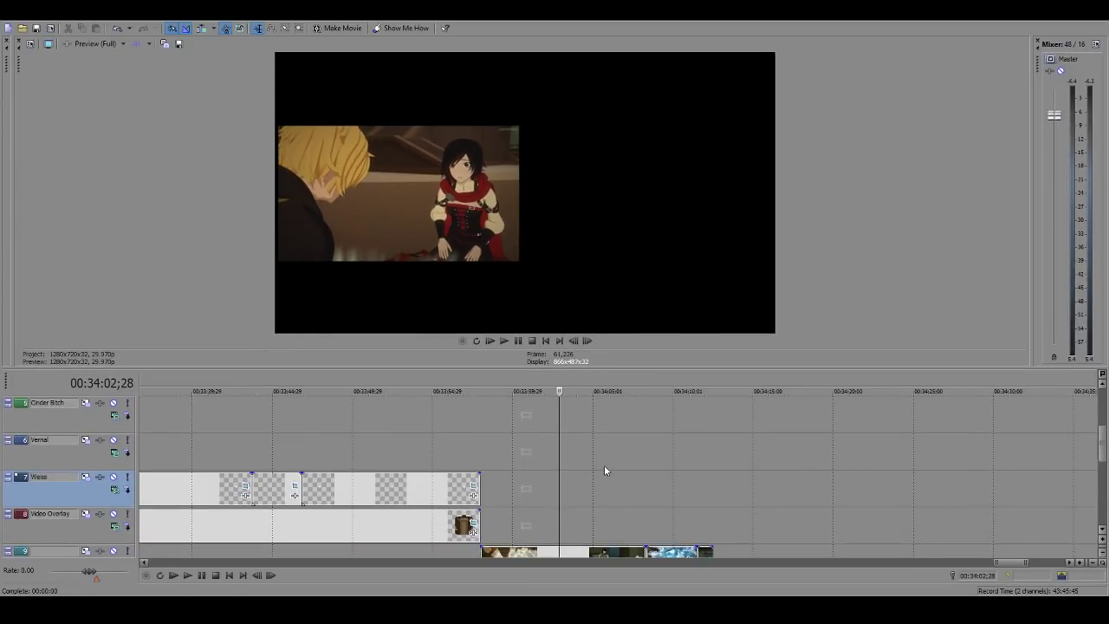
# Step: Distort the track 9 footage at 00:34:02;28 with a bulge effect confined to the black-haired character's head
pyautogui.scroll(3, 605, 467)
pyautogui.scroll(-1, 1102, 441)
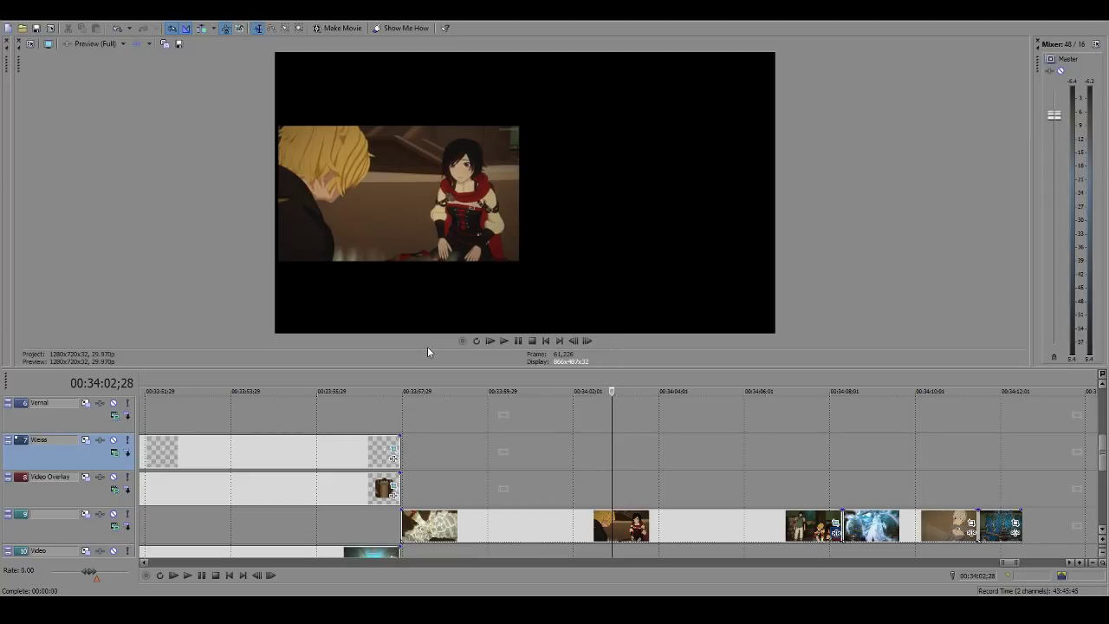
pyautogui.click(894, 143)
pyautogui.moveTo(517, 352); pyautogui.dragTo(490, 356)
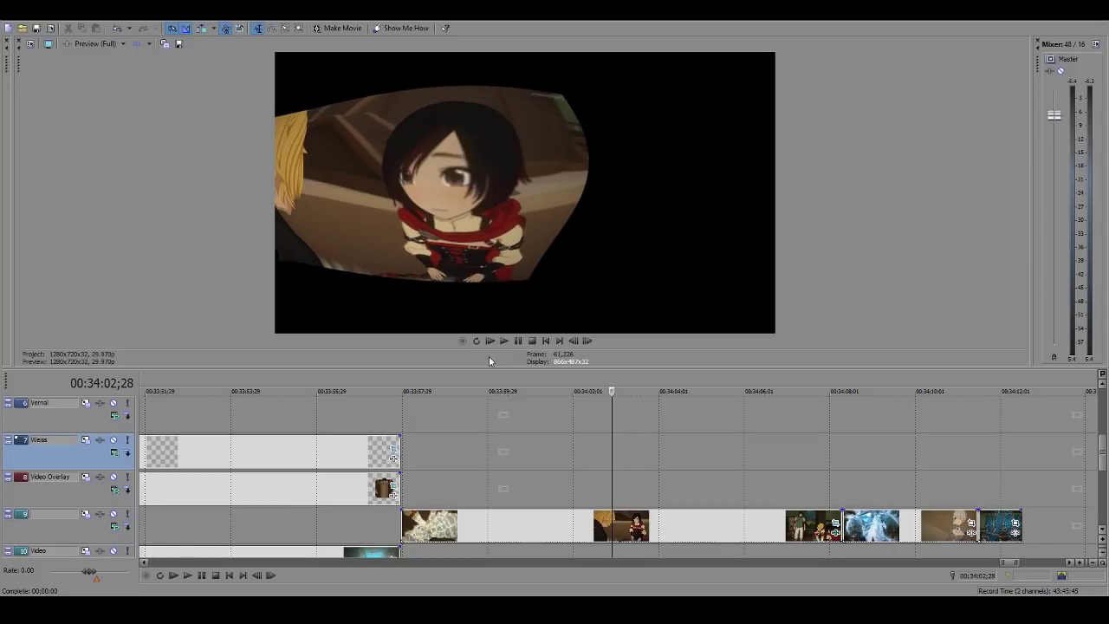
pyautogui.moveTo(650, 330); pyautogui.dragTo(629, 356)
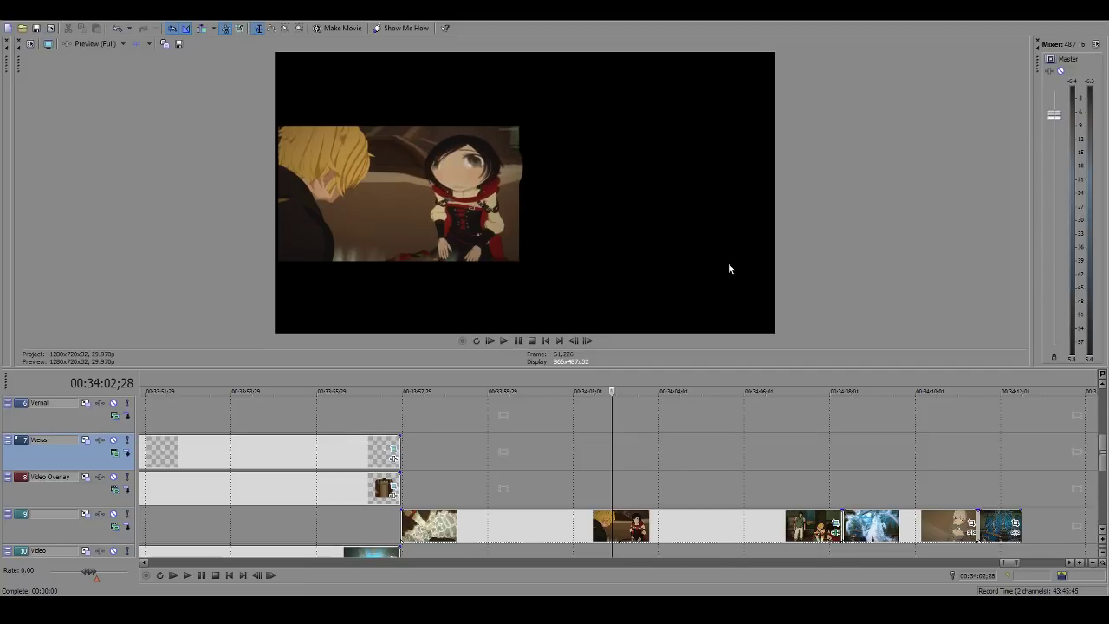
# Step: Play back the distorted footage, restarting from 00:34:01;06, and enlarge the preview to examine the bulge
pyautogui.click(504, 341)
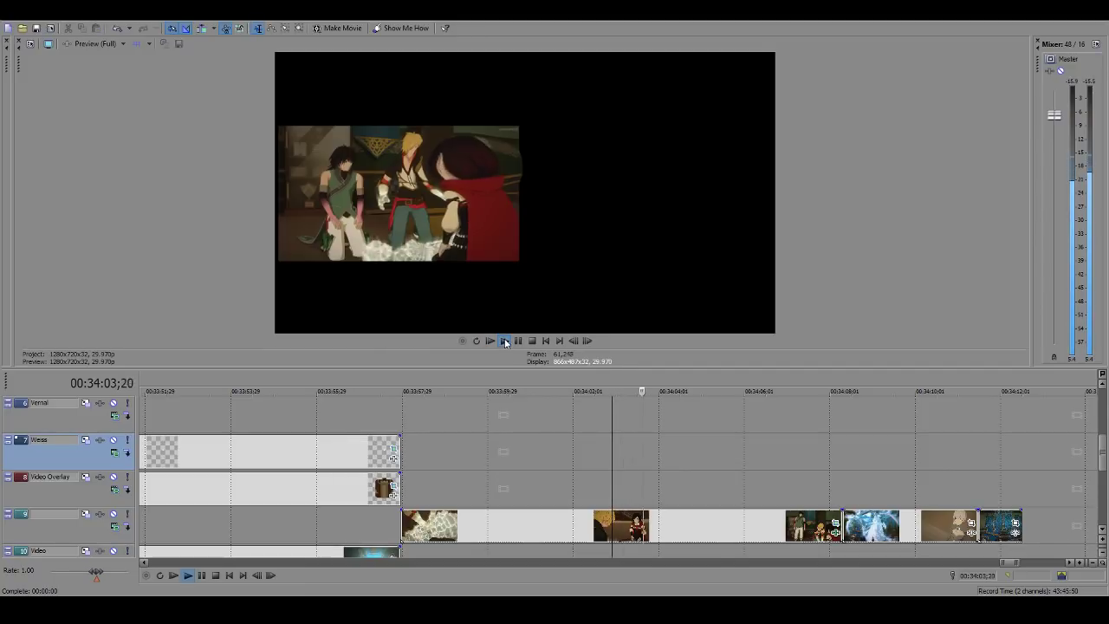
pyautogui.click(537, 458)
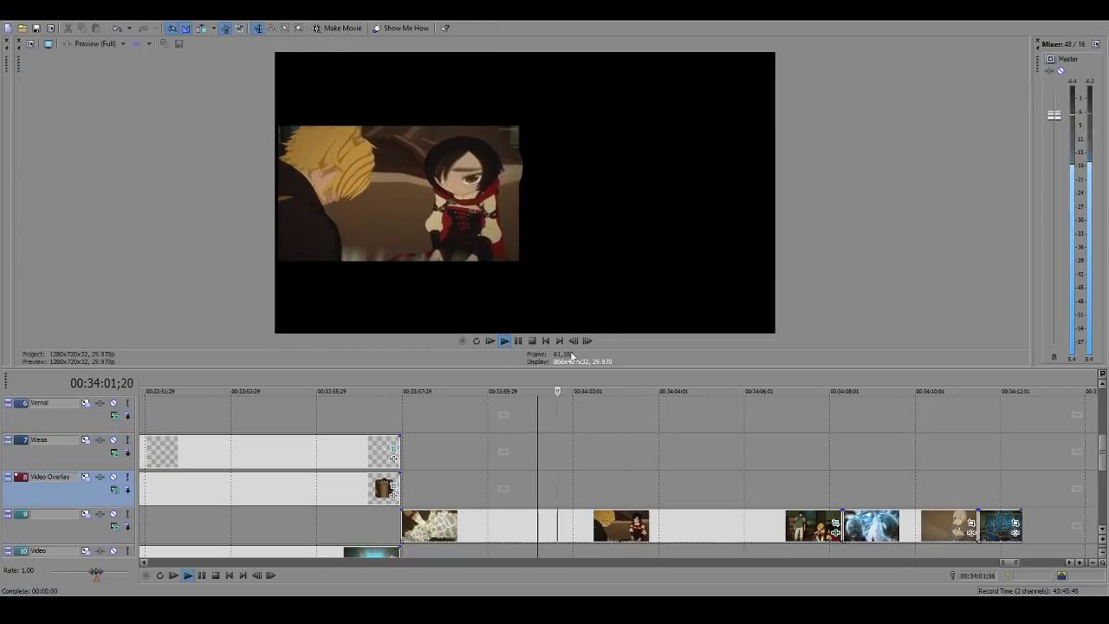
pyautogui.moveTo(521, 371); pyautogui.dragTo(521, 582)
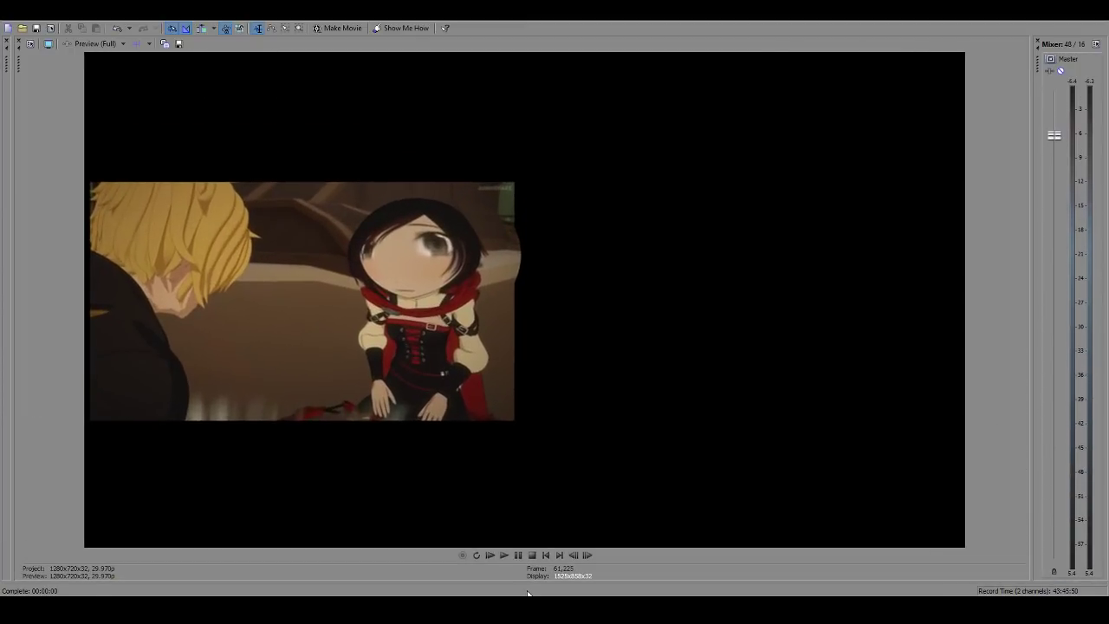
# Step: Restore the timeline view with room for more tracks and remove the bulge distortion from the track 9 footage
pyautogui.moveTo(525, 582); pyautogui.dragTo(524, 388)
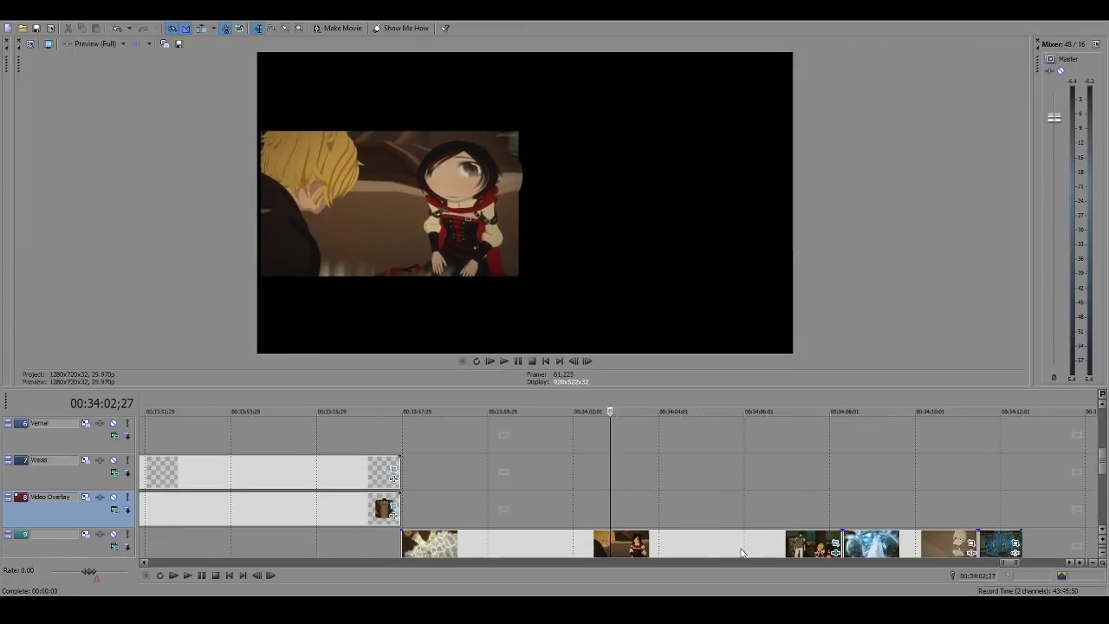
pyautogui.moveTo(667, 384); pyautogui.dragTo(727, 312)
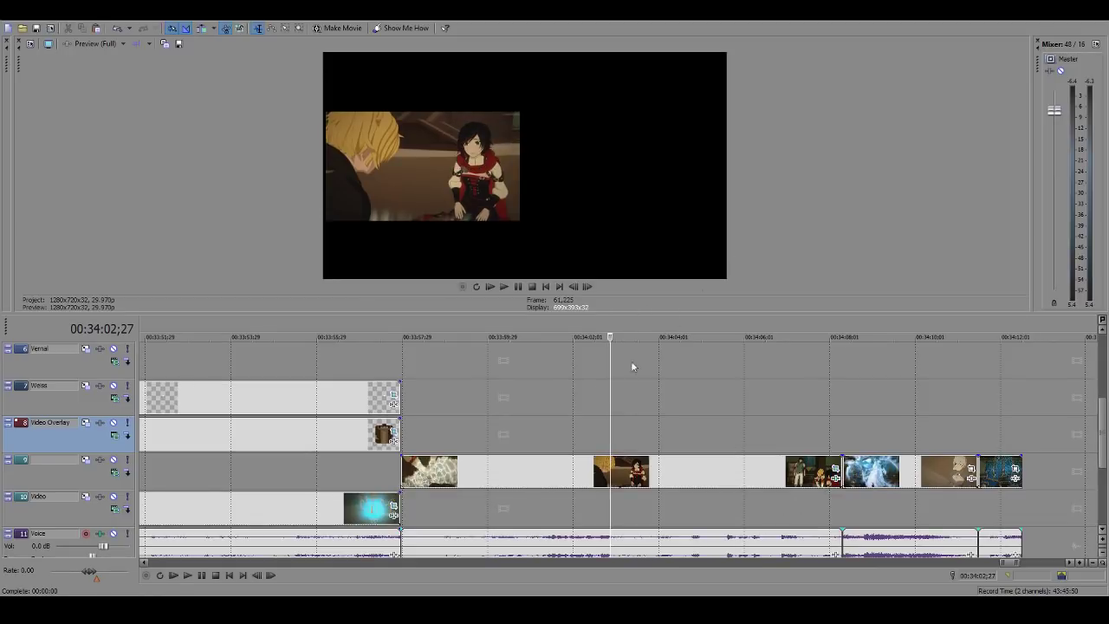
# Step: Play back the fight footage from 00:12:08;01 in an enlarged preview
pyautogui.scroll(-3, 548, 411)
pyautogui.click(530, 364)
pyautogui.scroll(-5, 900, 375)
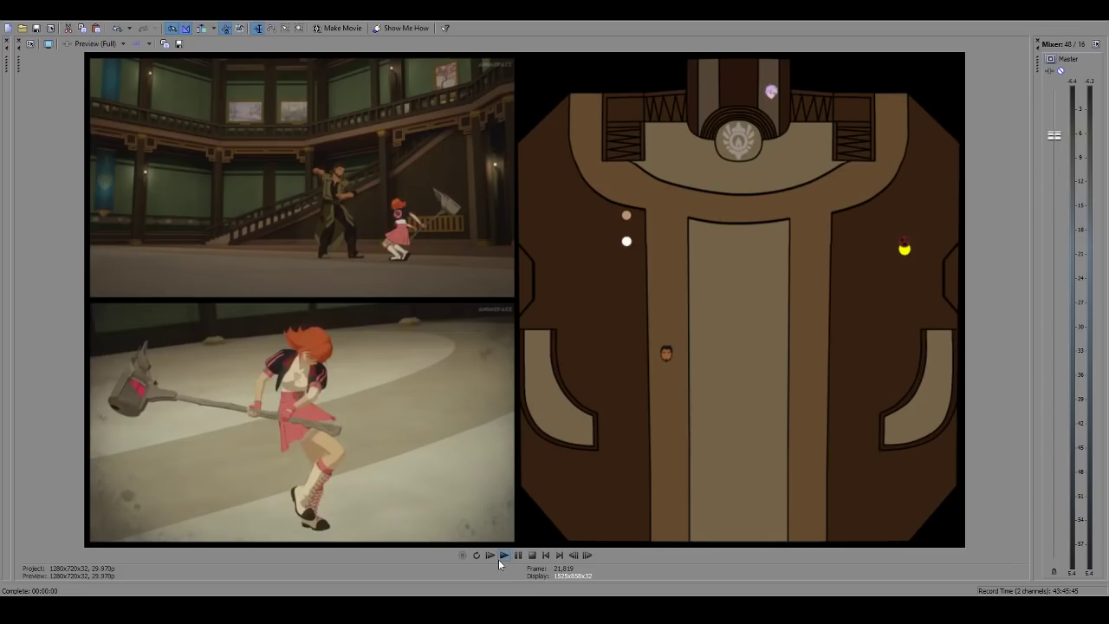
pyautogui.click(500, 554)
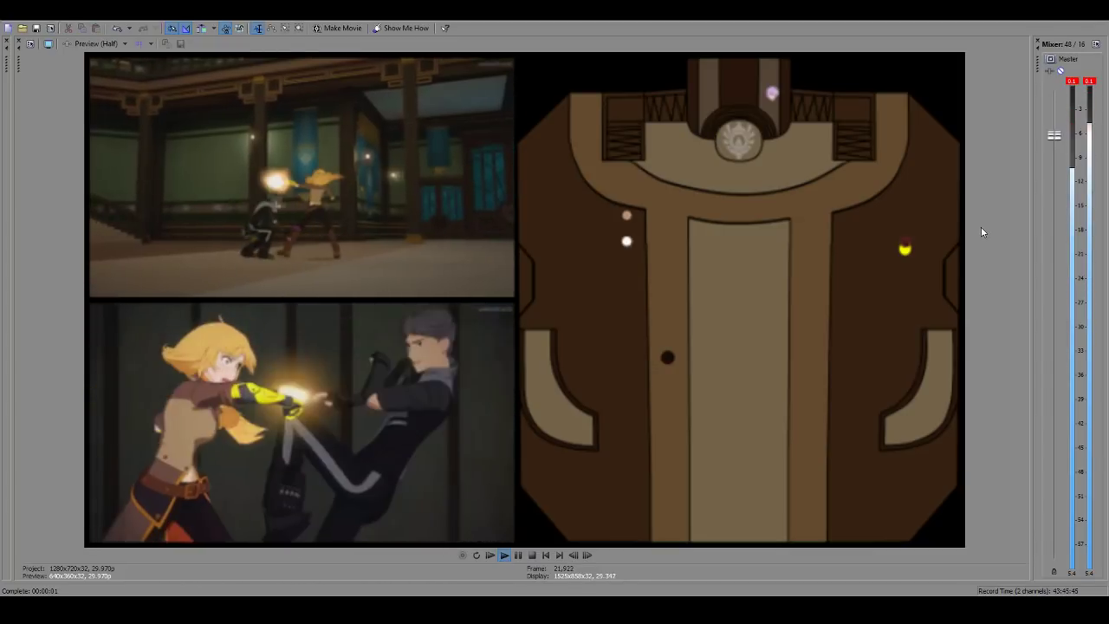
# Step: Lower the master output level, replay the fight footage from 00:12:08;01 and stop playback
pyautogui.moveTo(1053, 135); pyautogui.dragTo(1053, 215)
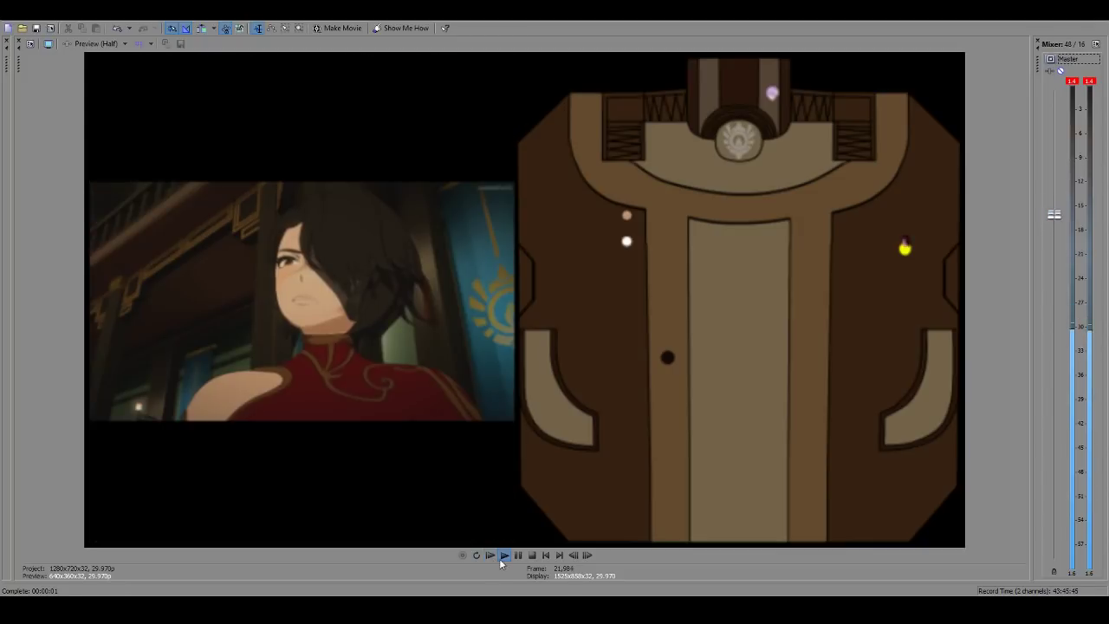
pyautogui.click(502, 559)
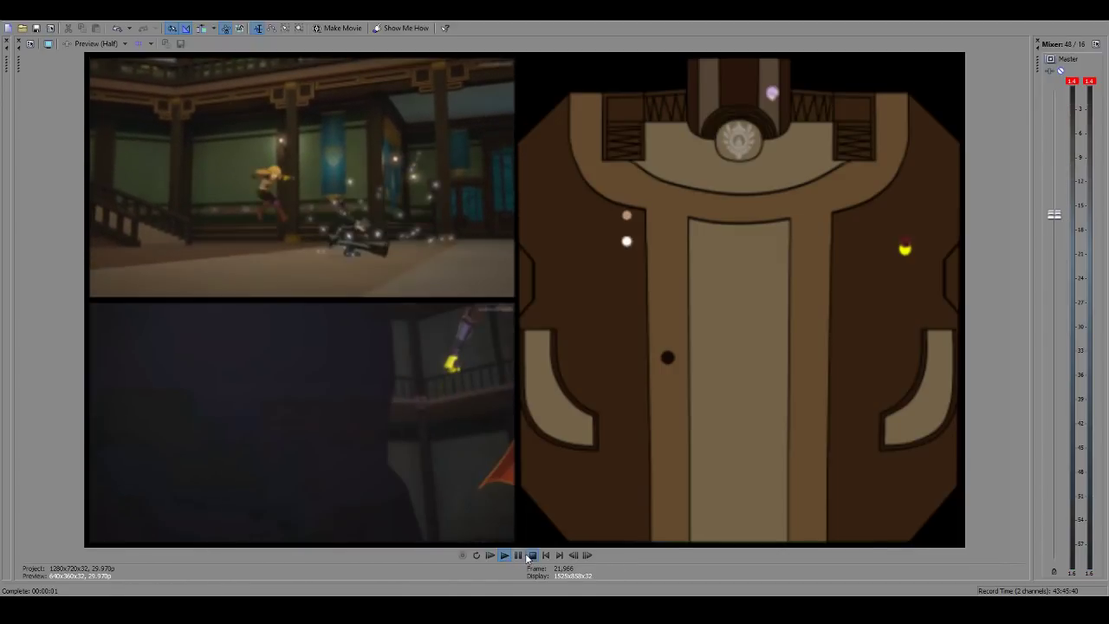
pyautogui.click(530, 556)
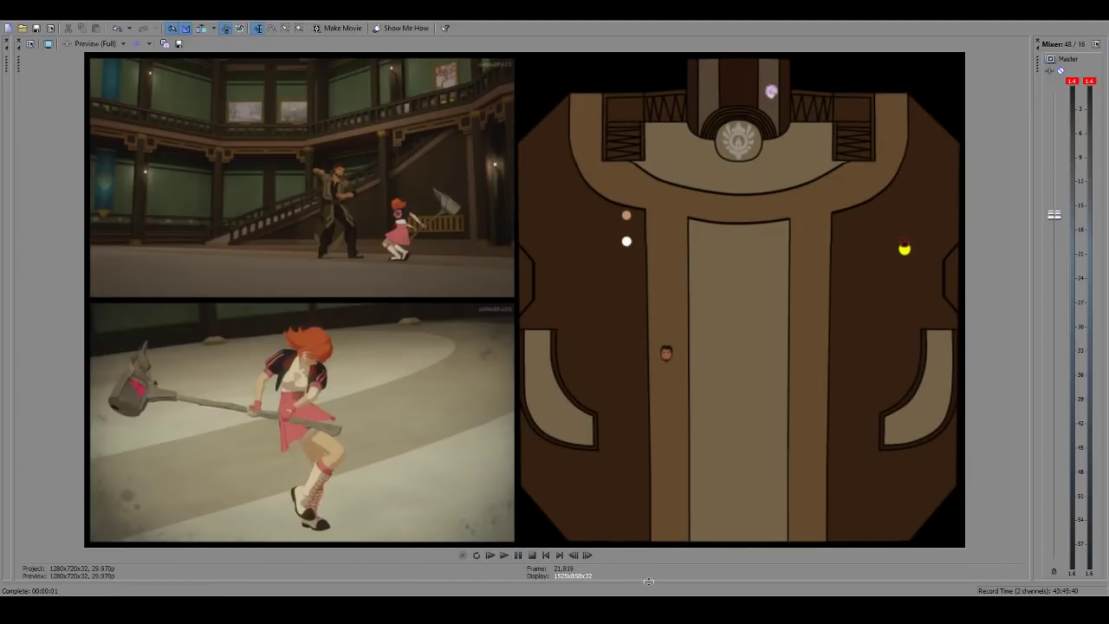
# Step: Restore the timeline view and inspect the footage with its map markers at 00:20:20;20
pyautogui.moveTo(648, 580); pyautogui.dragTo(648, 343)
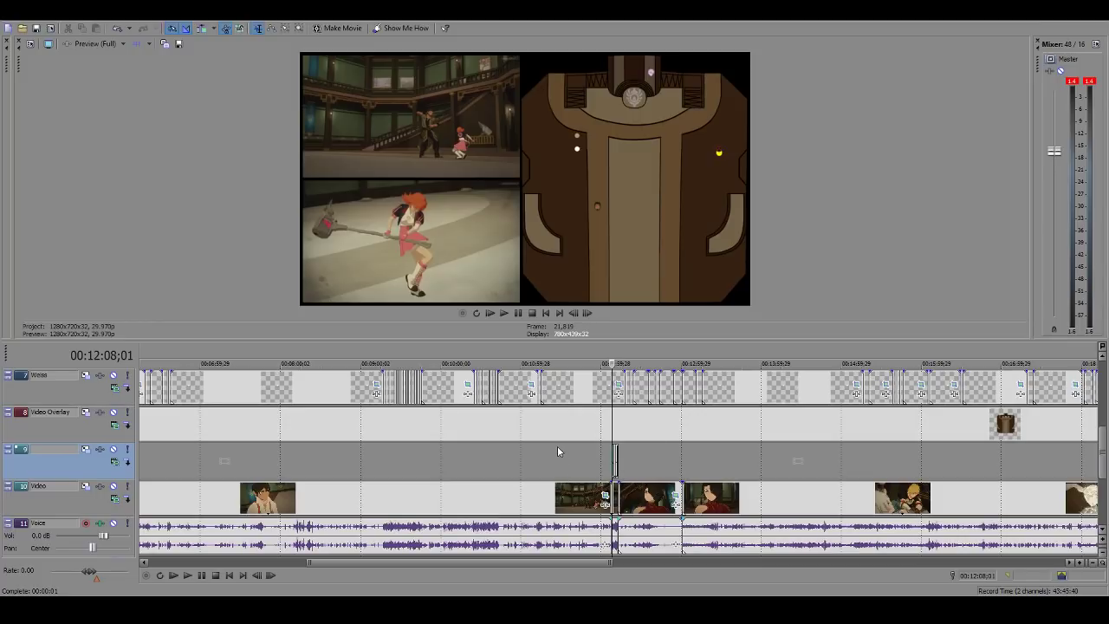
pyautogui.scroll(-8, 557, 446)
pyautogui.moveTo(1106, 432); pyautogui.dragTo(1091, 359)
pyautogui.click(678, 424)
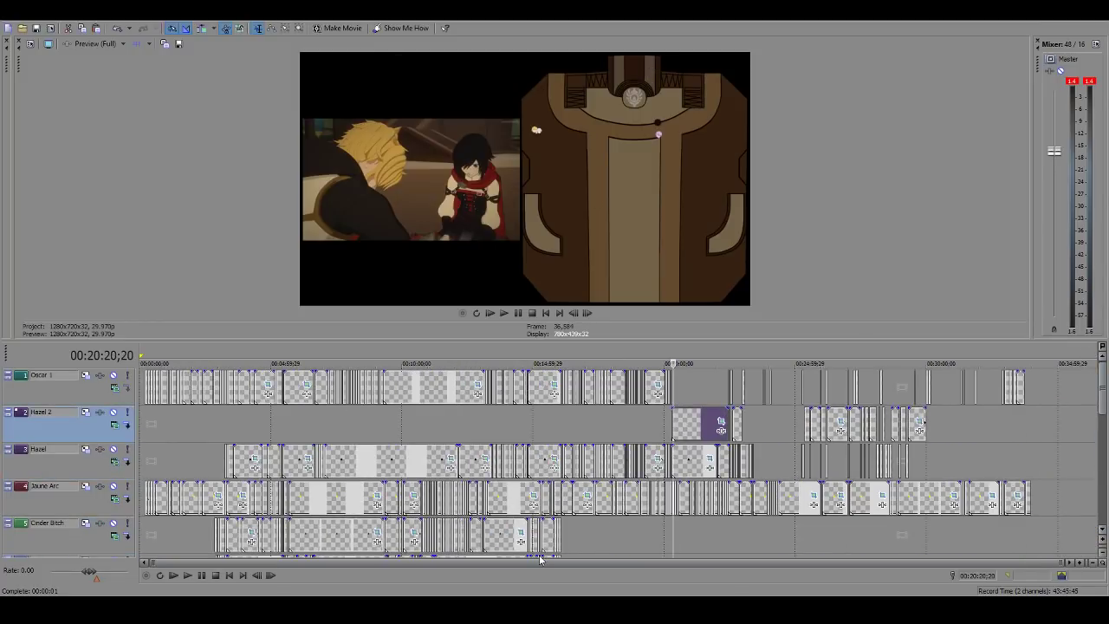
pyautogui.scroll(4, 598, 506)
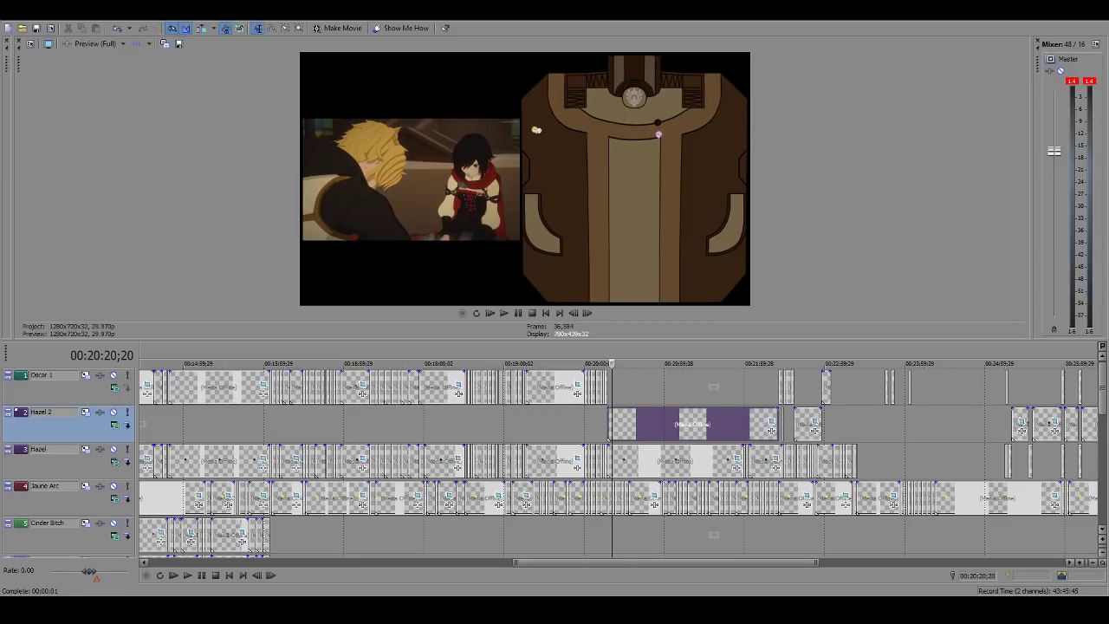
pyautogui.scroll(-5, 569, 440)
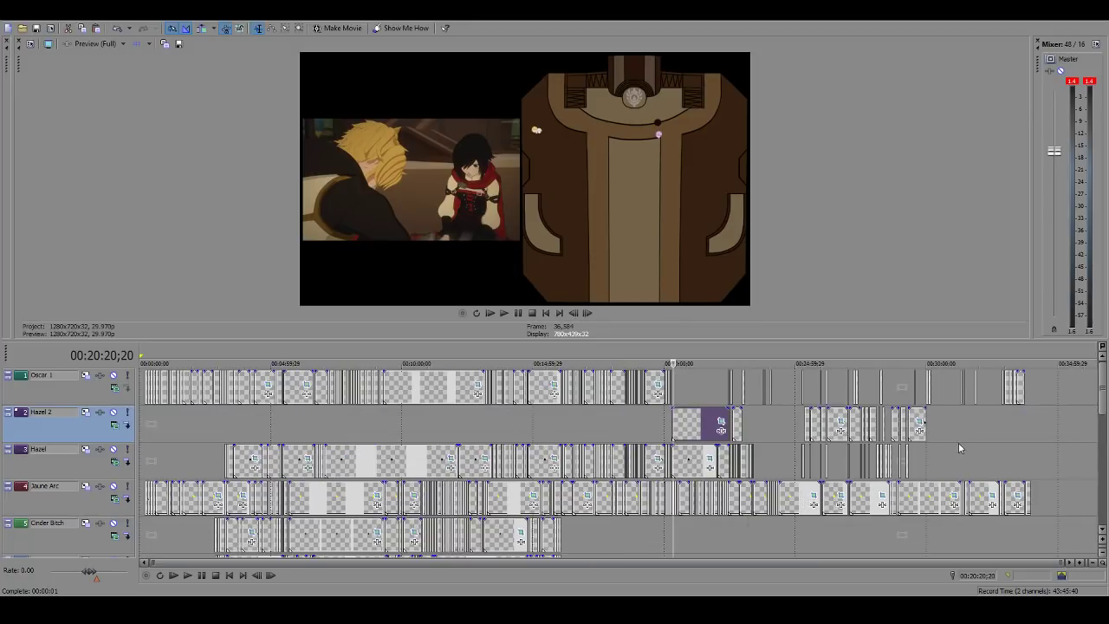
# Step: Review the closing clips on track 9 from 00:33:57;28 in an enlarged preview
pyautogui.click(1022, 459)
pyautogui.scroll(10, 1022, 459)
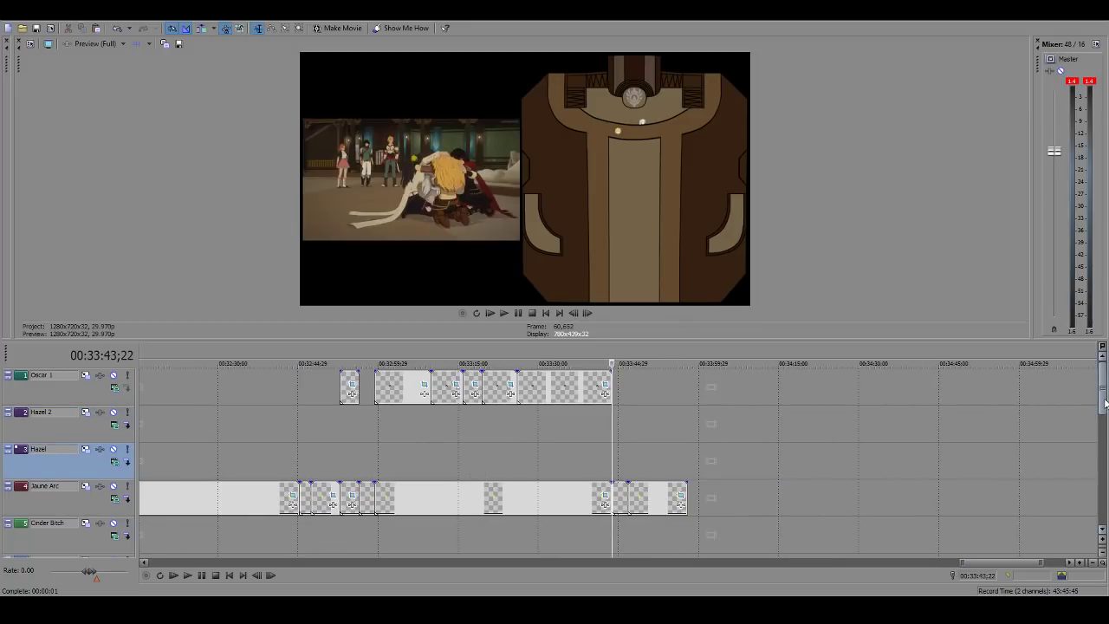
pyautogui.moveTo(1103, 402); pyautogui.dragTo(1103, 457)
pyautogui.click(698, 464)
pyautogui.scroll(5, 723, 465)
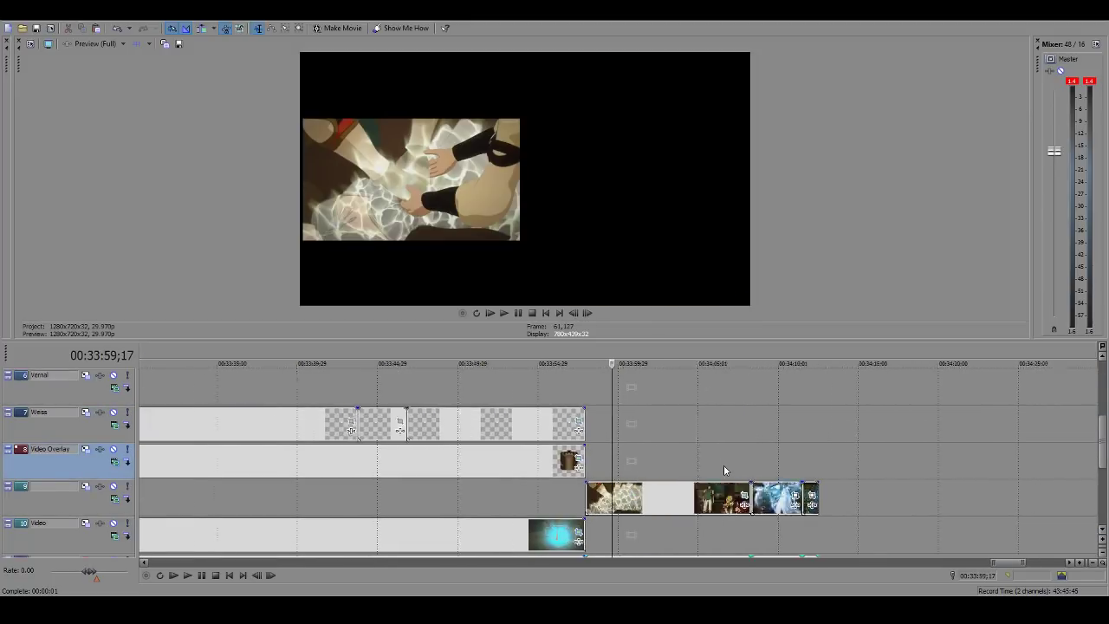
pyautogui.click(587, 468)
pyautogui.click(574, 465)
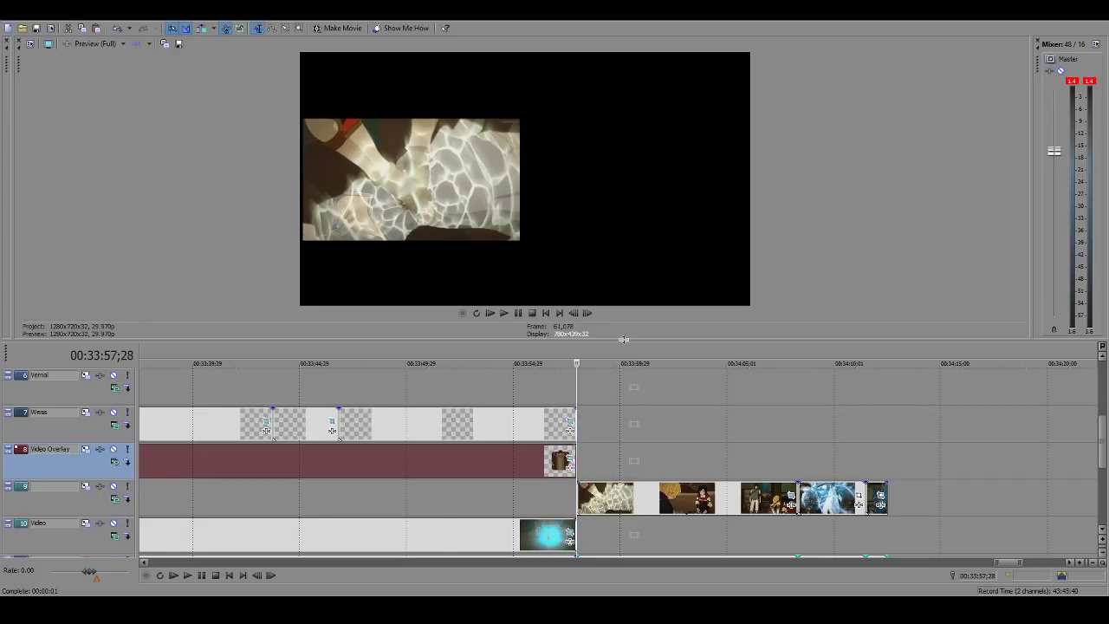
pyautogui.scroll(7, 623, 339)
pyautogui.moveTo(650, 339); pyautogui.dragTo(652, 560)
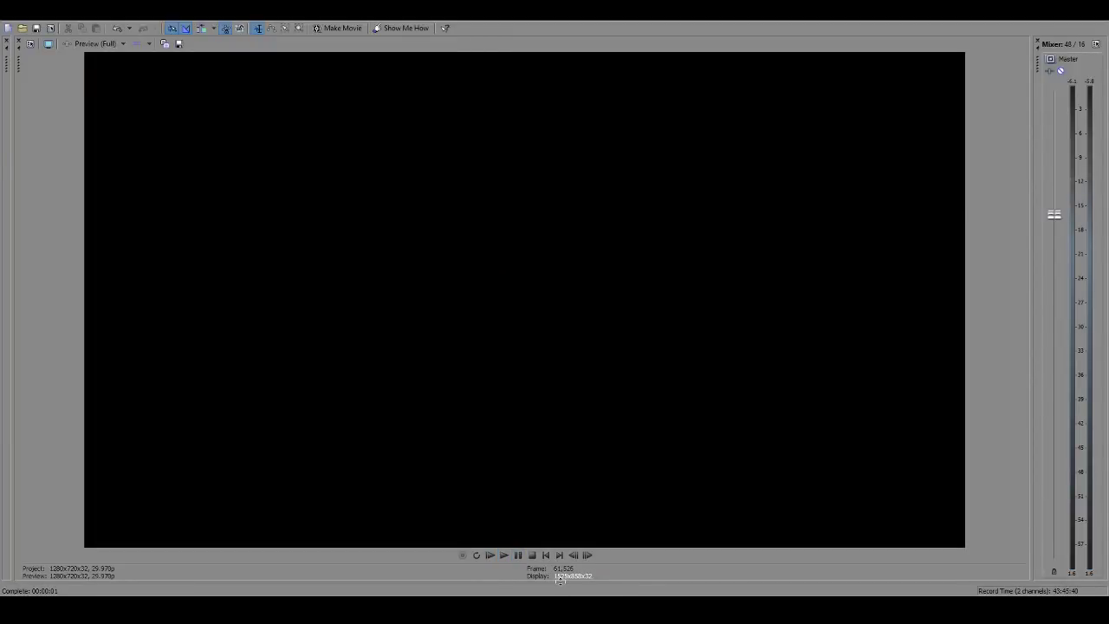
# Step: Restore the timeline view, play the last track 9 clip from 00:34:11;15 and step backward through the frames to 00:34:10;13
pyautogui.moveTo(560, 581); pyautogui.dragTo(559, 262)
pyautogui.scroll(-3, 586, 437)
pyautogui.click(523, 383)
pyautogui.scroll(4, 554, 398)
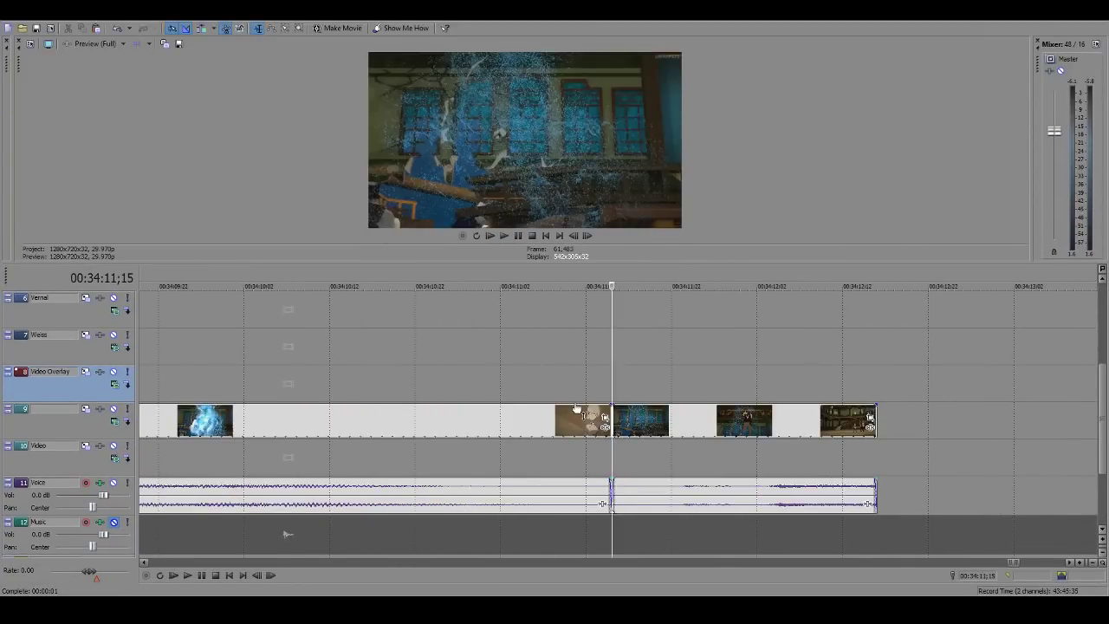
pyautogui.press('space')
pyautogui.press('Left')
pyautogui.press('Left')
pyautogui.press('Left')
pyautogui.press('Left')
pyautogui.press('Left')
pyautogui.press('Left')
pyautogui.press('Left')
pyautogui.press('Left')
pyautogui.press('Left')
pyautogui.press('Left')
pyautogui.press('Left')
pyautogui.press('Left')
pyautogui.press('Left')
pyautogui.press('Left')
pyautogui.press('Left')
pyautogui.press('Left')
pyautogui.press('Left')
pyautogui.press('Left')
pyautogui.press('Left')
pyautogui.press('Left')
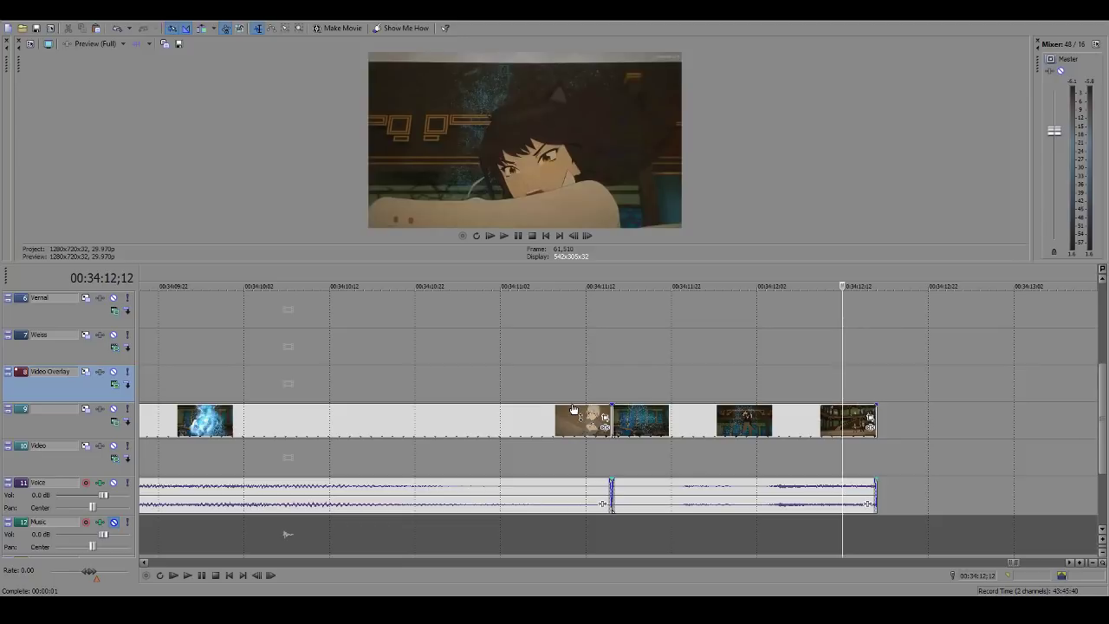
pyautogui.press('Left')
pyautogui.press('Left')
pyautogui.press('Left')
pyautogui.press('Left')
pyautogui.press('Left')
pyautogui.press('Left')
pyautogui.press('Left')
pyautogui.press('Left')
pyautogui.press('Left')
pyautogui.press('Left')
pyautogui.press('Left')
pyautogui.press('Left')
pyautogui.press('Left')
pyautogui.press('Left')
pyautogui.press('Left')
pyautogui.press('Left')
pyautogui.press('Left')
pyautogui.press('Left')
pyautogui.press('Left')
pyautogui.press('Left')
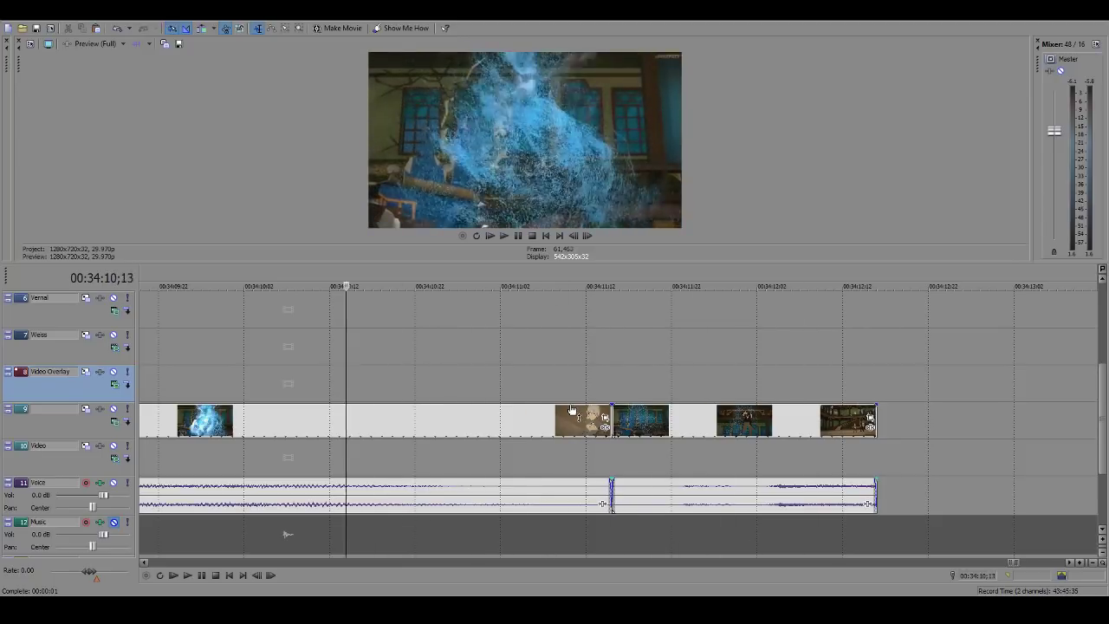
# Step: Go to the start of the blue glowing creature's clip on track 9 and enlarge the preview
pyautogui.scroll(-4, 571, 410)
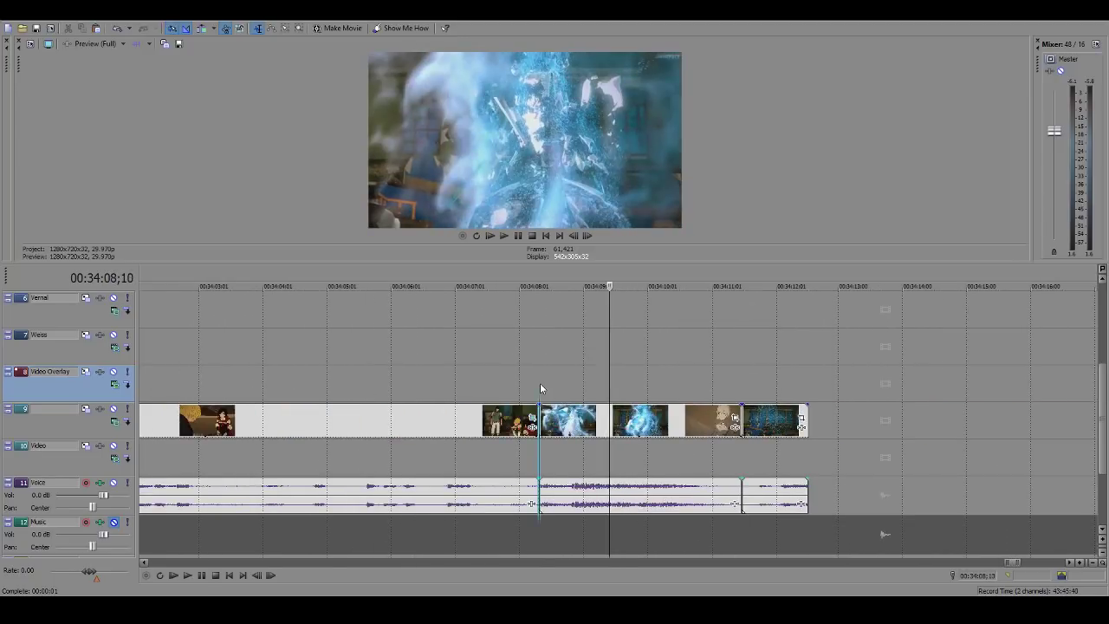
pyautogui.click(540, 383)
pyautogui.moveTo(597, 260); pyautogui.dragTo(597, 583)
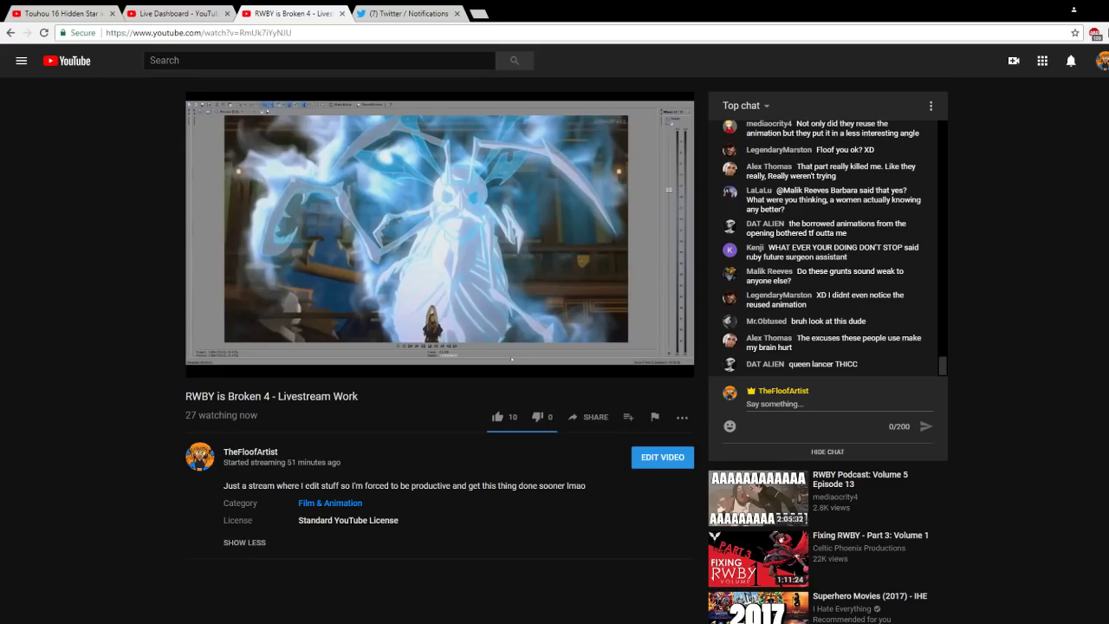
# Step: Switch to Chrome, search the web for "rwby volume 5 episode 13" in a new tab and open the Rooster Teeth Chapter 13 video
pyautogui.click(373, 13)
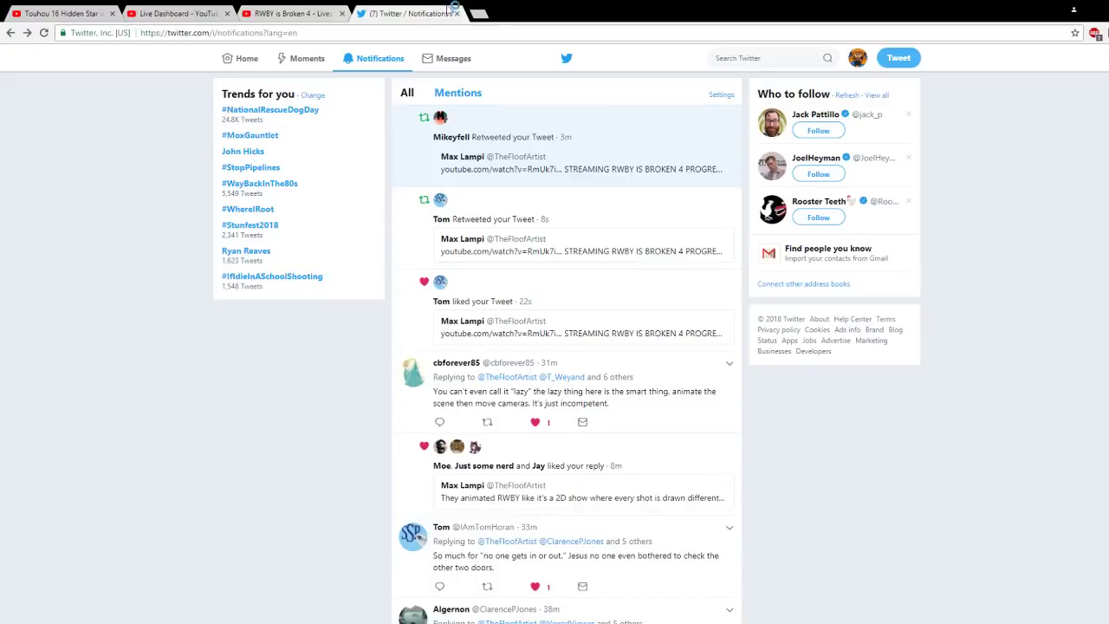
pyautogui.hotkey('ctrl', 't')
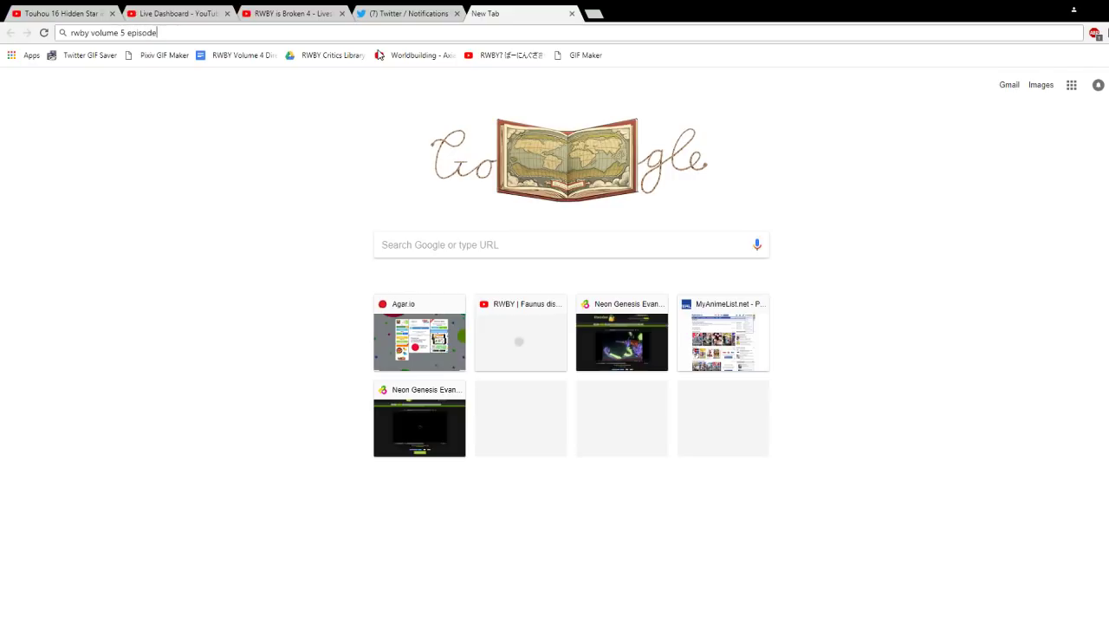
pyautogui.write('rwby volume 5 episode 13')
pyautogui.press('Return')
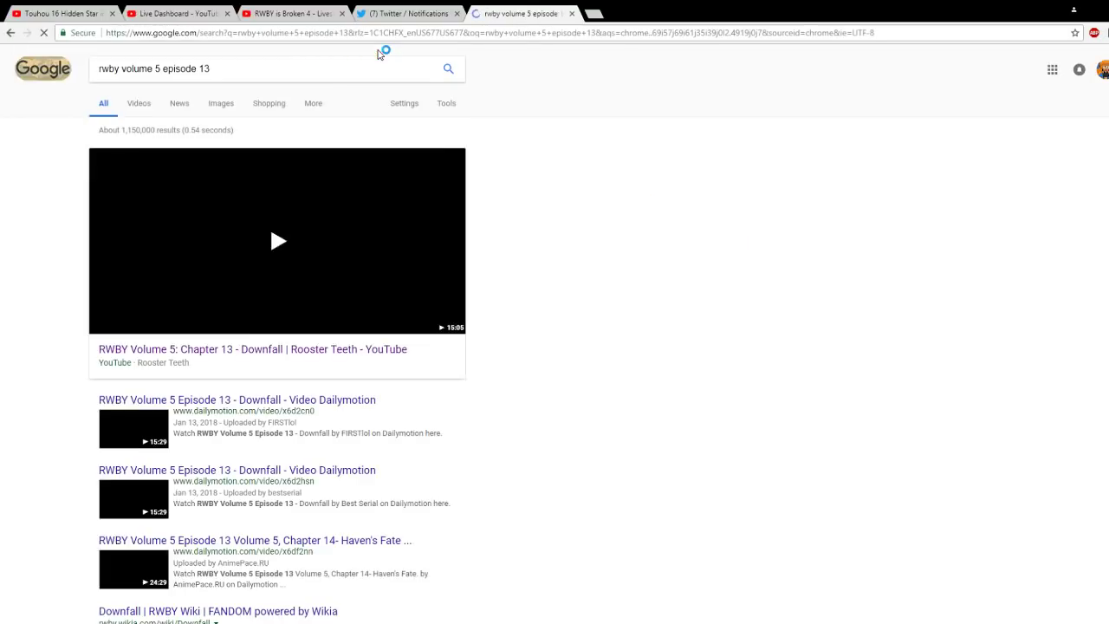
pyautogui.click(305, 352)
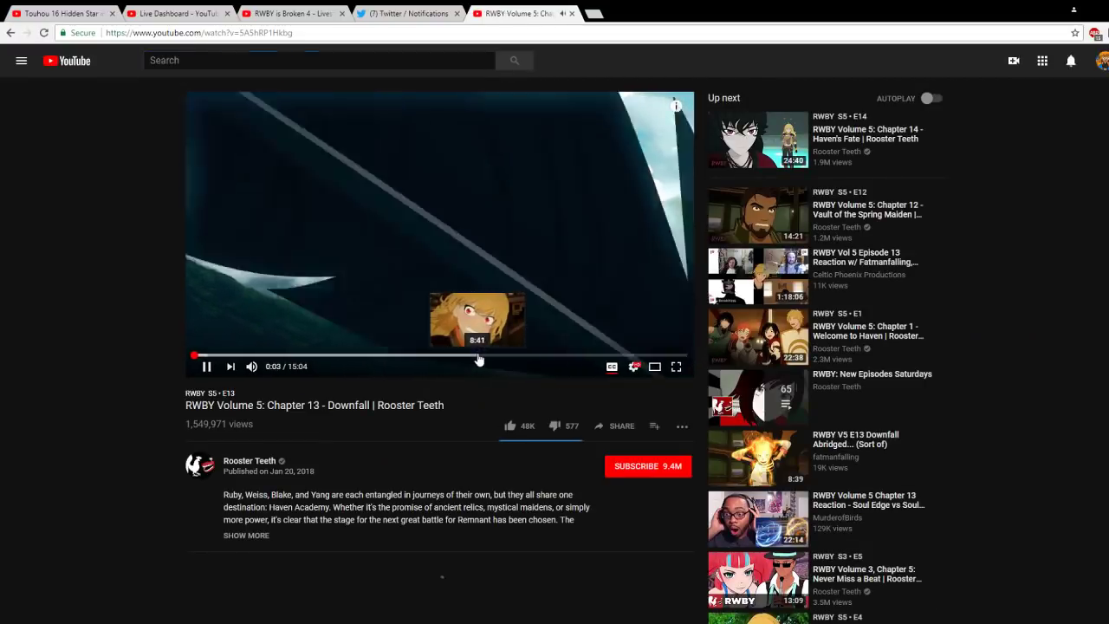
# Step: Jump to 9:22 in the Chapter 13 video and lower its volume
pyautogui.click(500, 354)
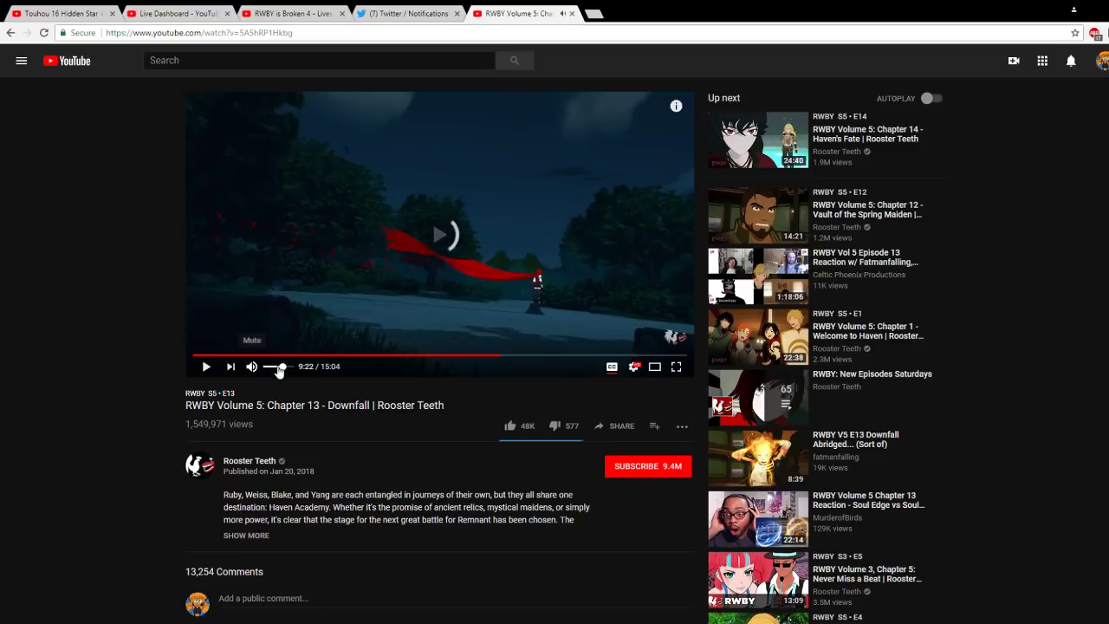
pyautogui.moveTo(279, 367); pyautogui.dragTo(270, 370)
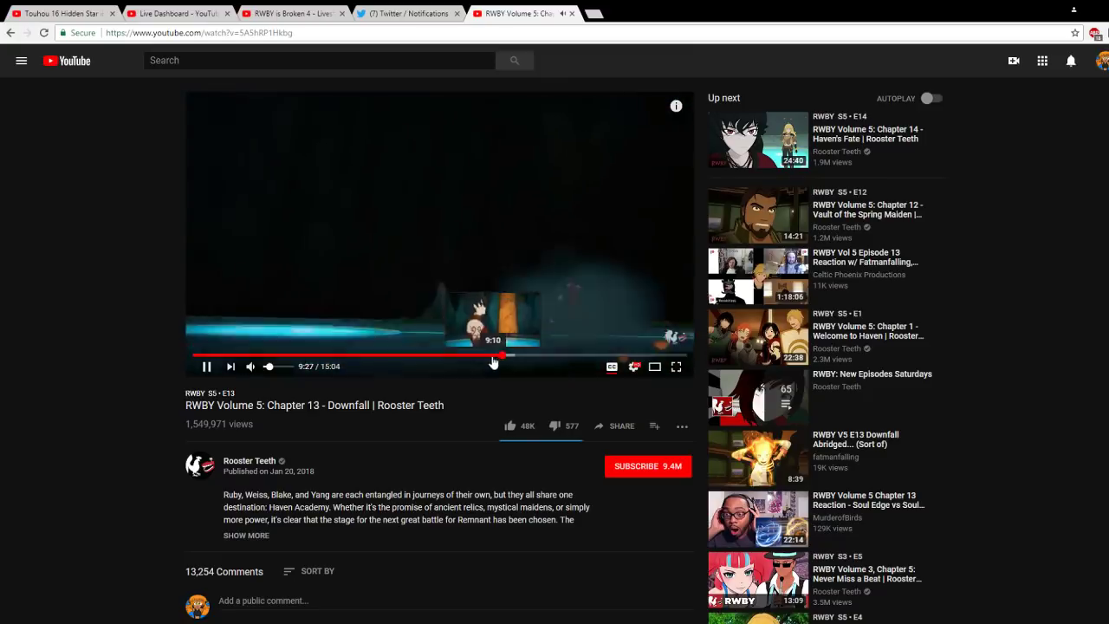
# Step: Open the RWBY Volume 5 Chapter 14 - Haven's Fate video and jump to 4:19
pyautogui.click(847, 134)
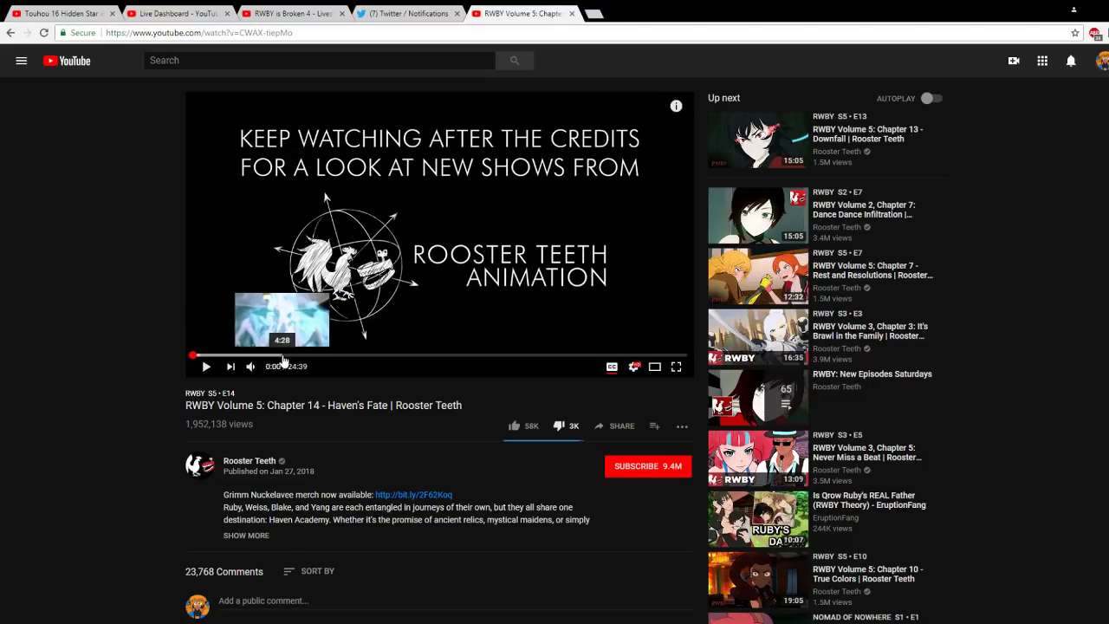
pyautogui.click(279, 355)
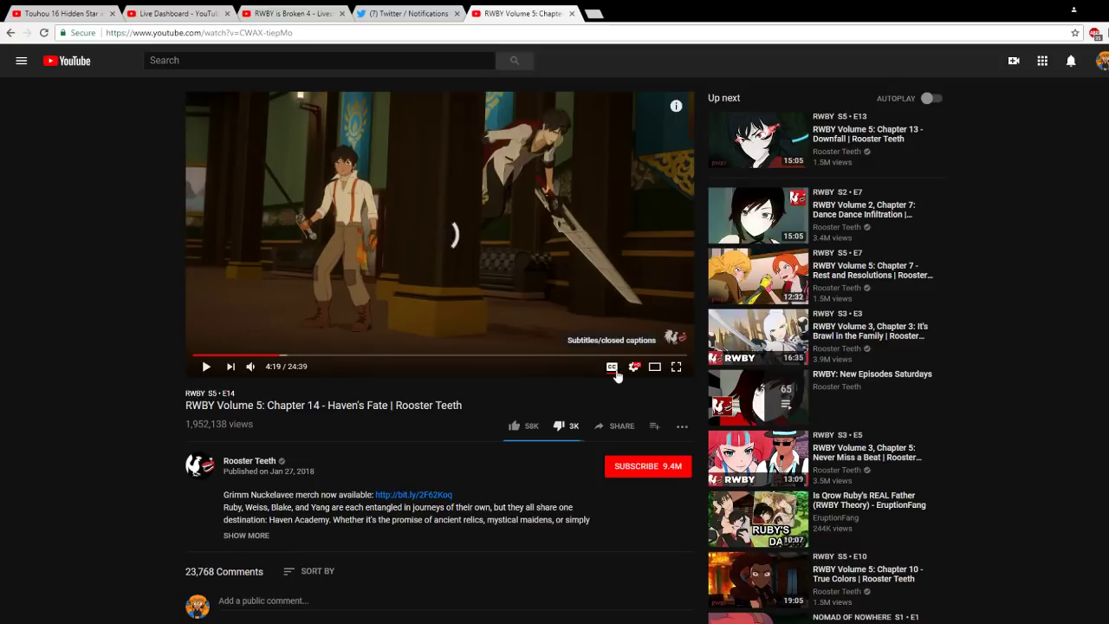
# Step: Try a playback speed of 0.25 on the Chapter 14 video and return it to Normal
pyautogui.click(627, 368)
pyautogui.click(607, 295)
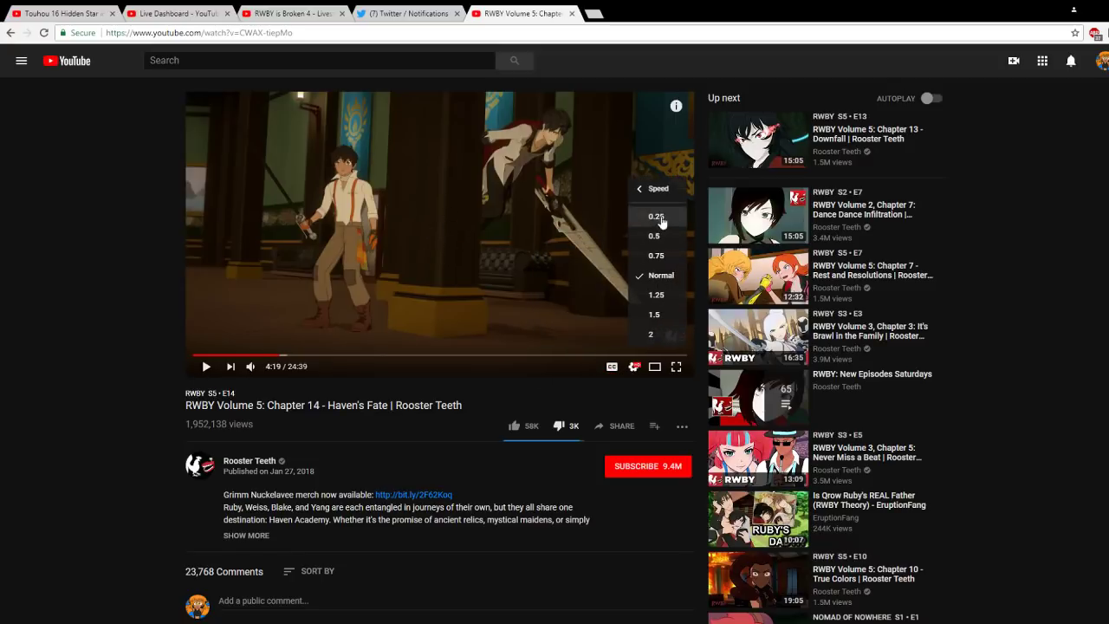
pyautogui.click(663, 221)
pyautogui.click(671, 276)
pyautogui.click(630, 370)
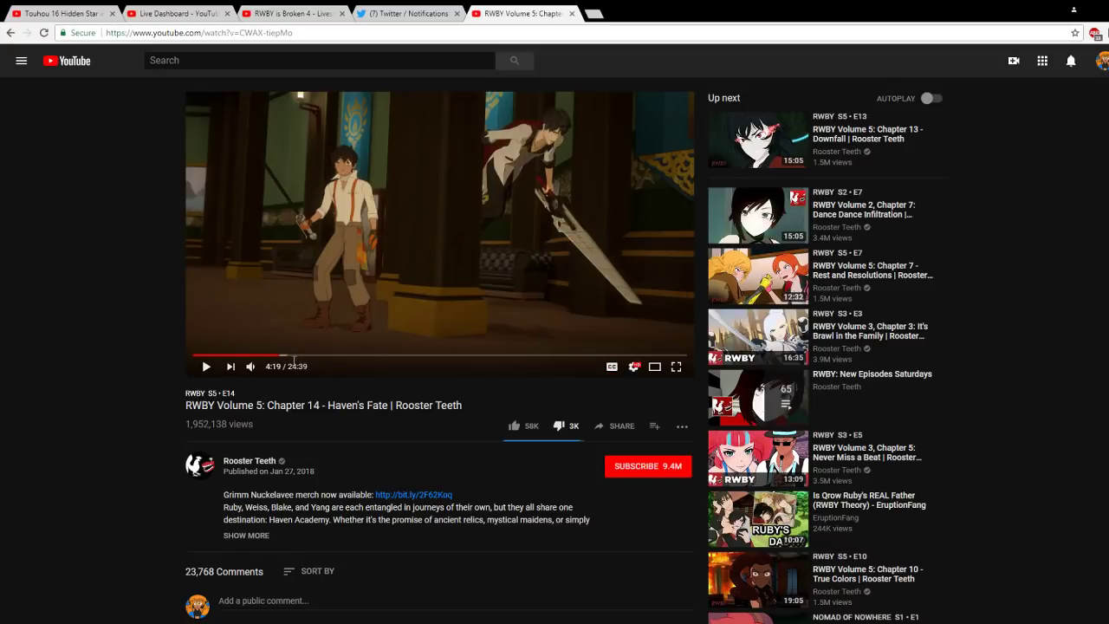
# Step: Play the Chapter 14 video from 4:19 to the glowing creature's shot at 4:36
pyautogui.press('space')
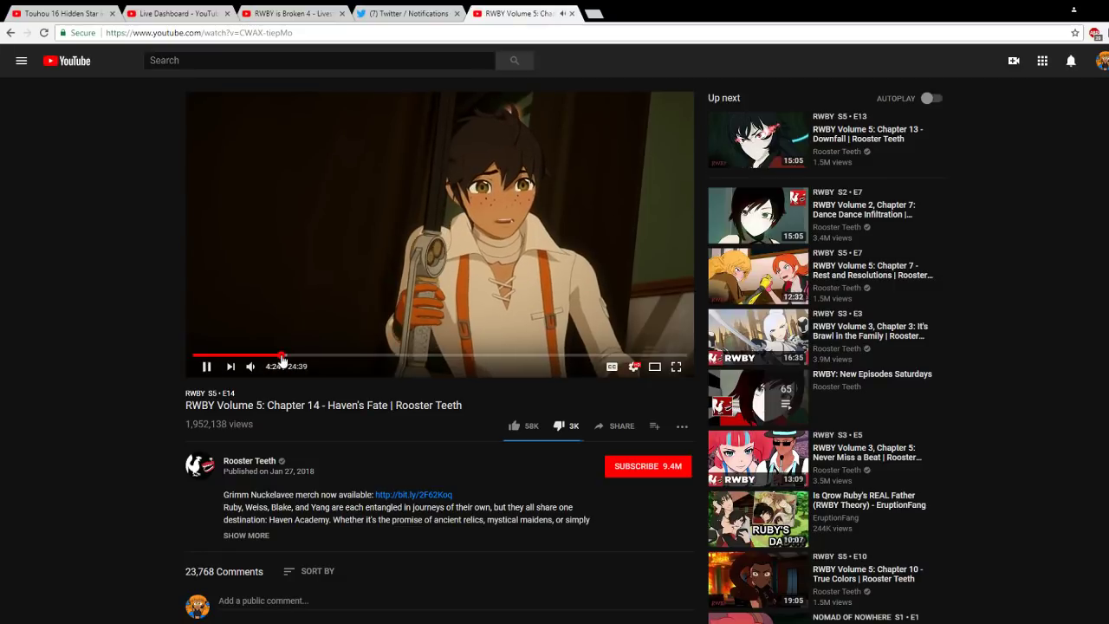
pyautogui.click(283, 355)
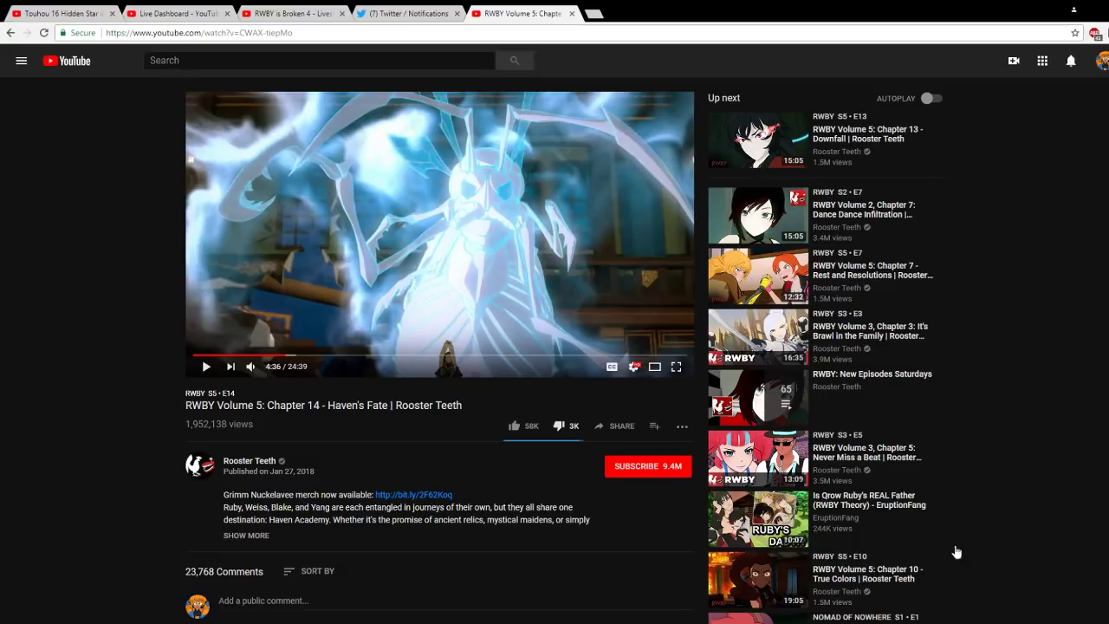
# Step: Open the RWBY Volume 5 Chapter 10 - True Colors video, pause it and jump to 11:35
pyautogui.click(892, 573)
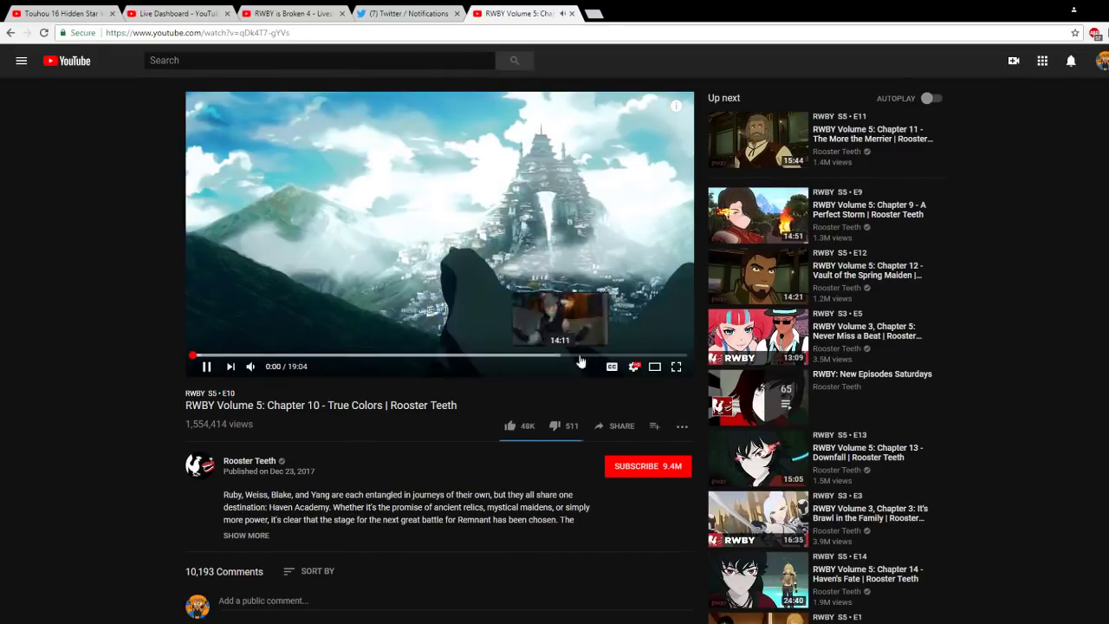
pyautogui.click(459, 321)
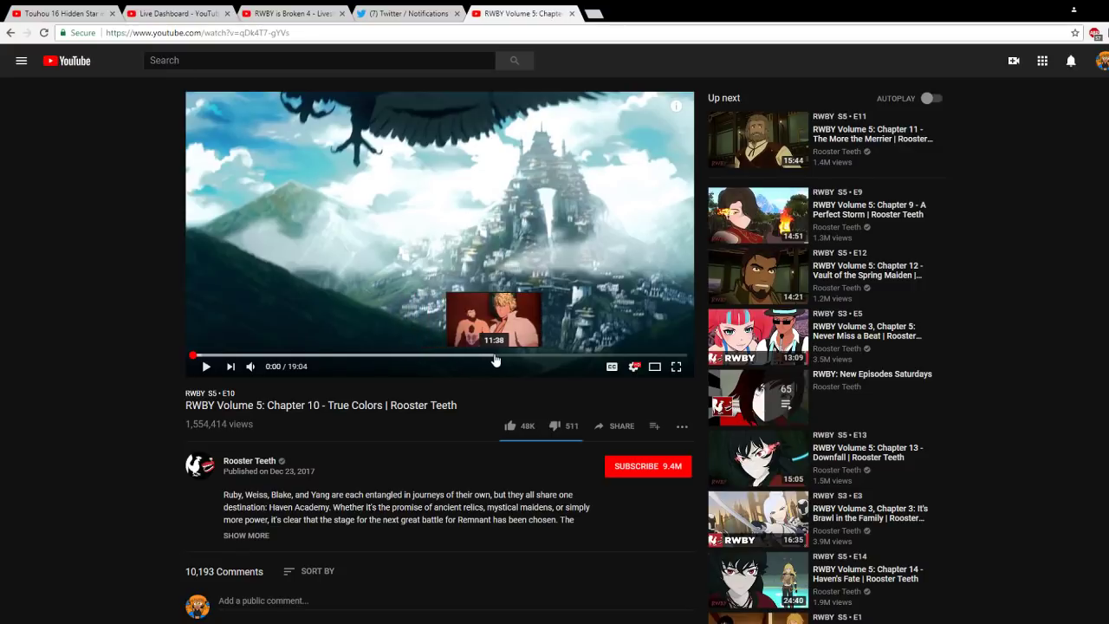
pyautogui.click(495, 356)
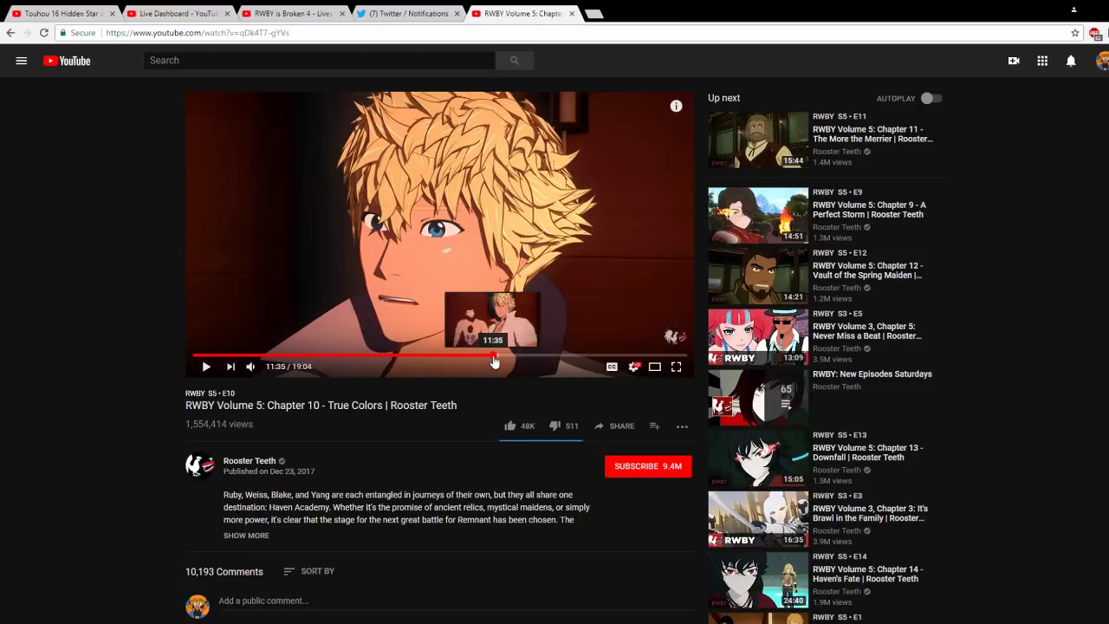
# Step: Play the Chapter 10 - True Colors video from 11:32 at 0.25 speed
pyautogui.click(493, 356)
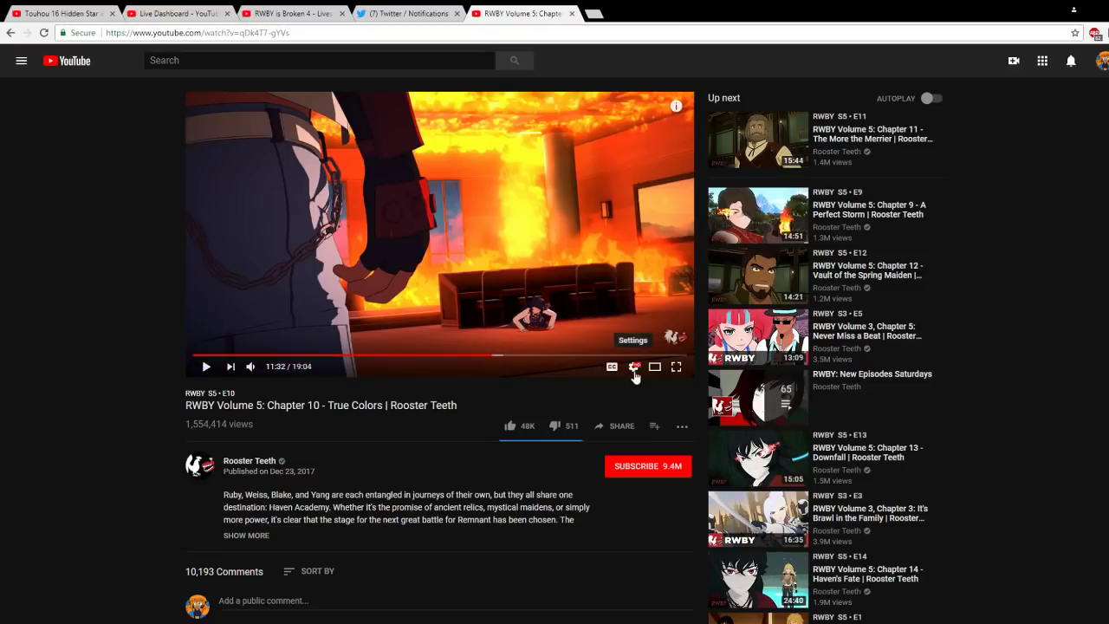
pyautogui.click(633, 367)
pyautogui.click(207, 366)
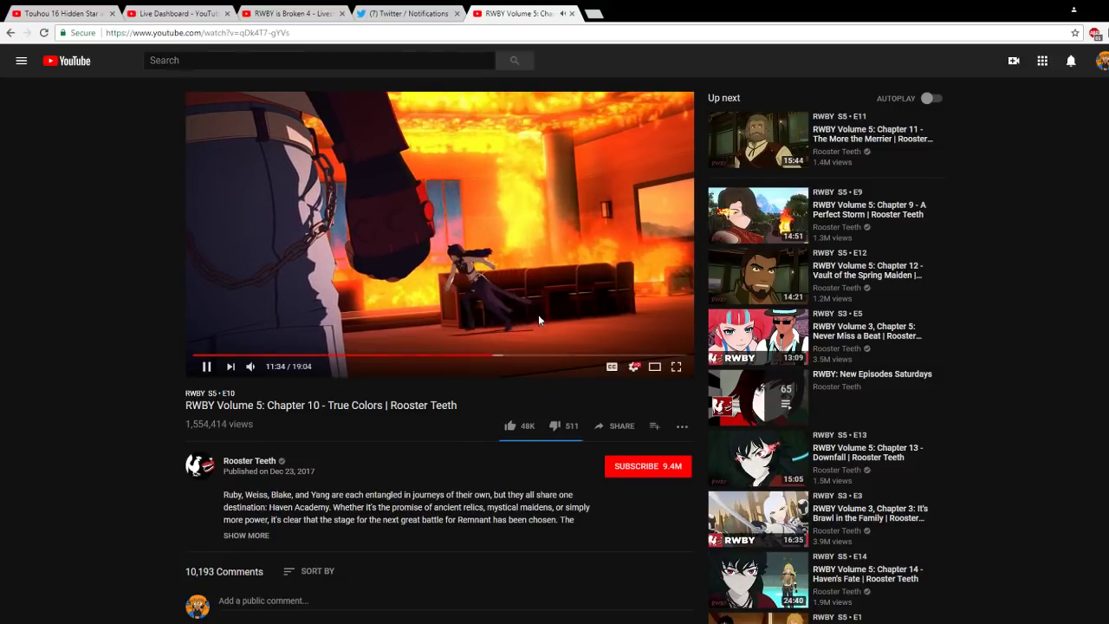
# Step: Skip to the Chapter 10 fight around 11:48, replay it from 11:49 at 0.25 speed and pause at 11:51
pyautogui.click(500, 356)
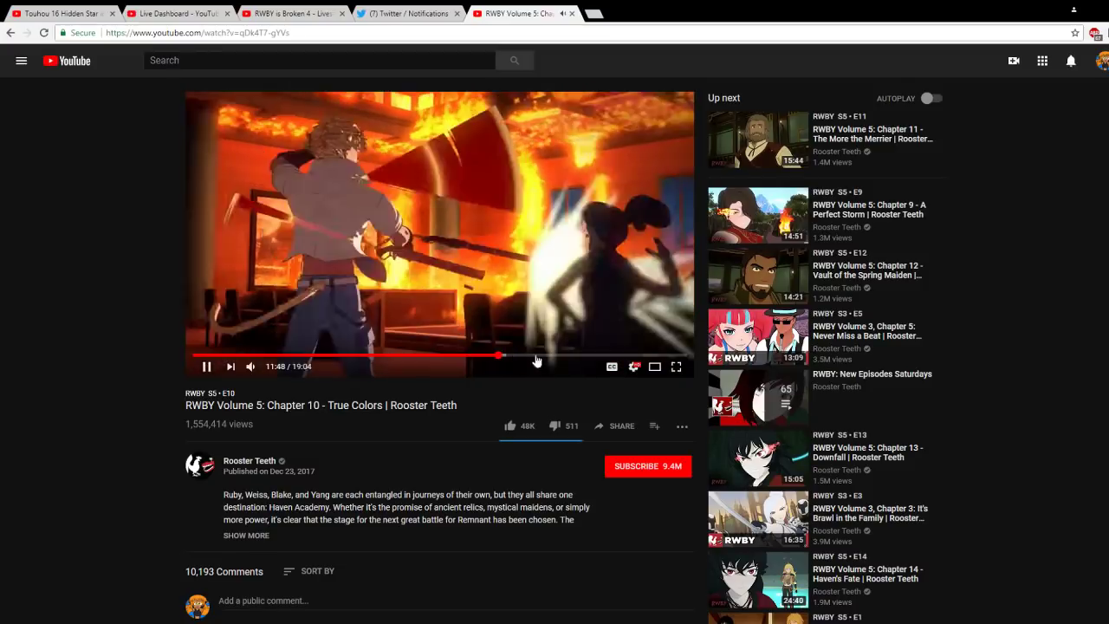
pyautogui.click(633, 370)
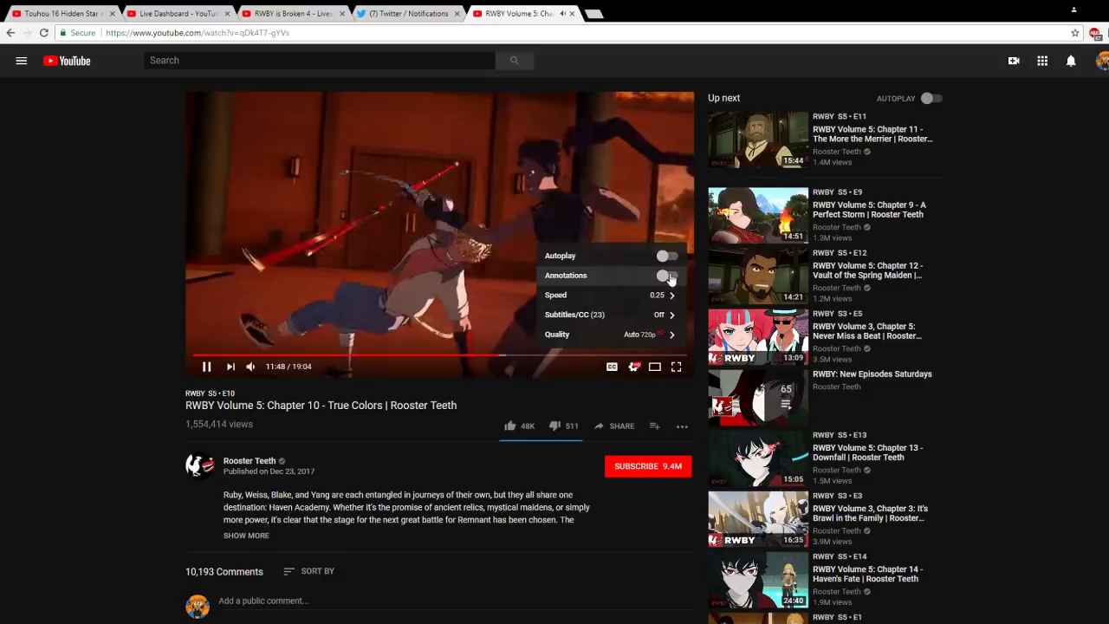
pyautogui.click(661, 299)
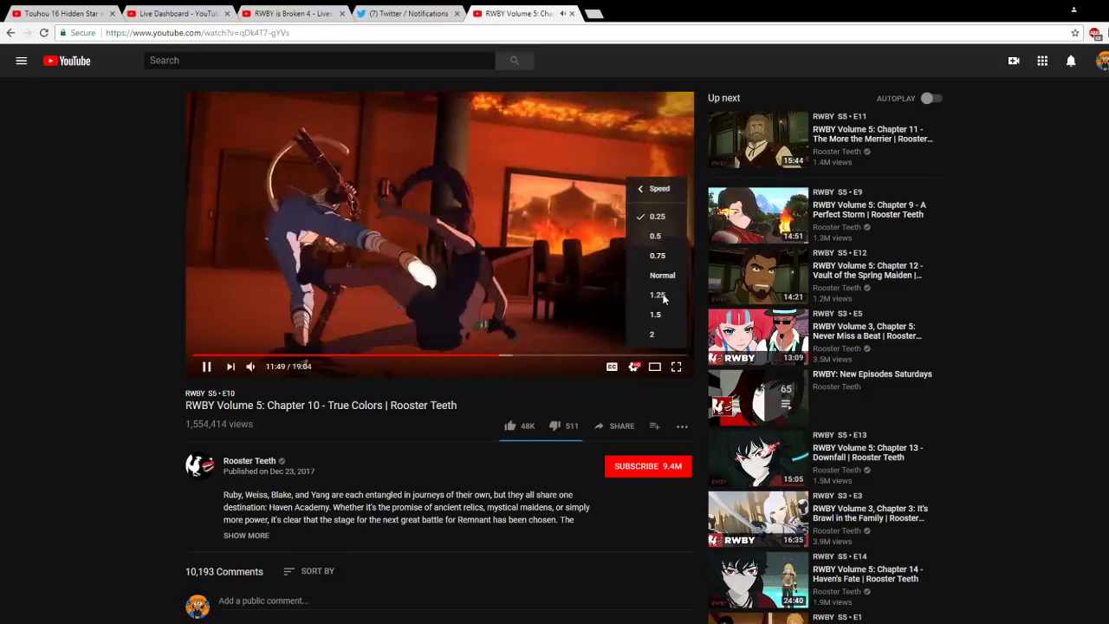
pyautogui.click(633, 337)
pyautogui.click(632, 370)
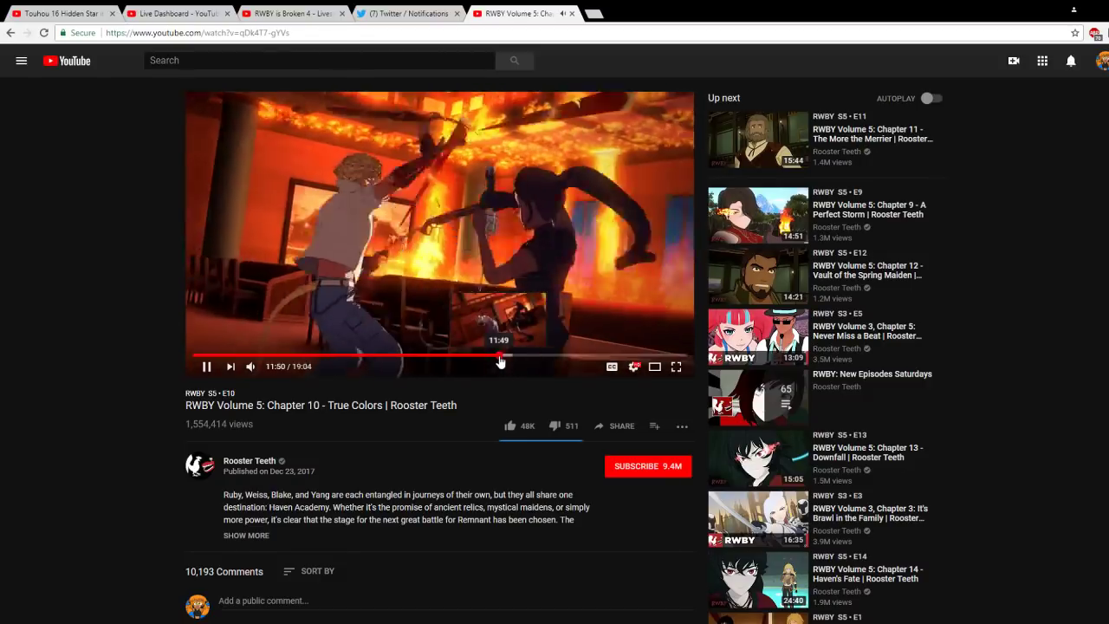
pyautogui.click(499, 355)
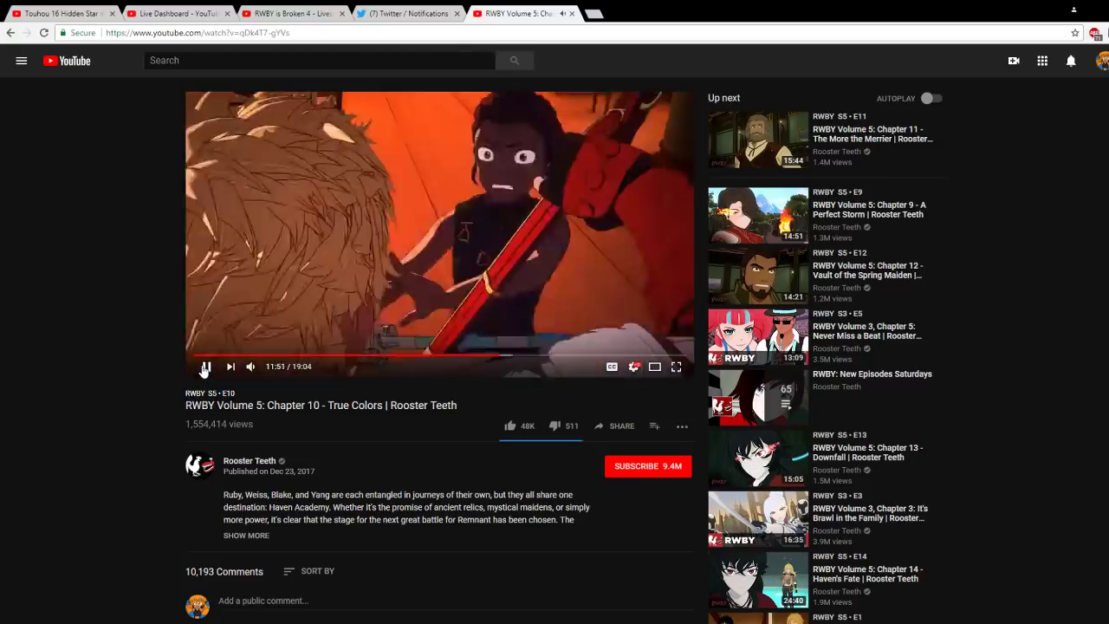
pyautogui.click(205, 367)
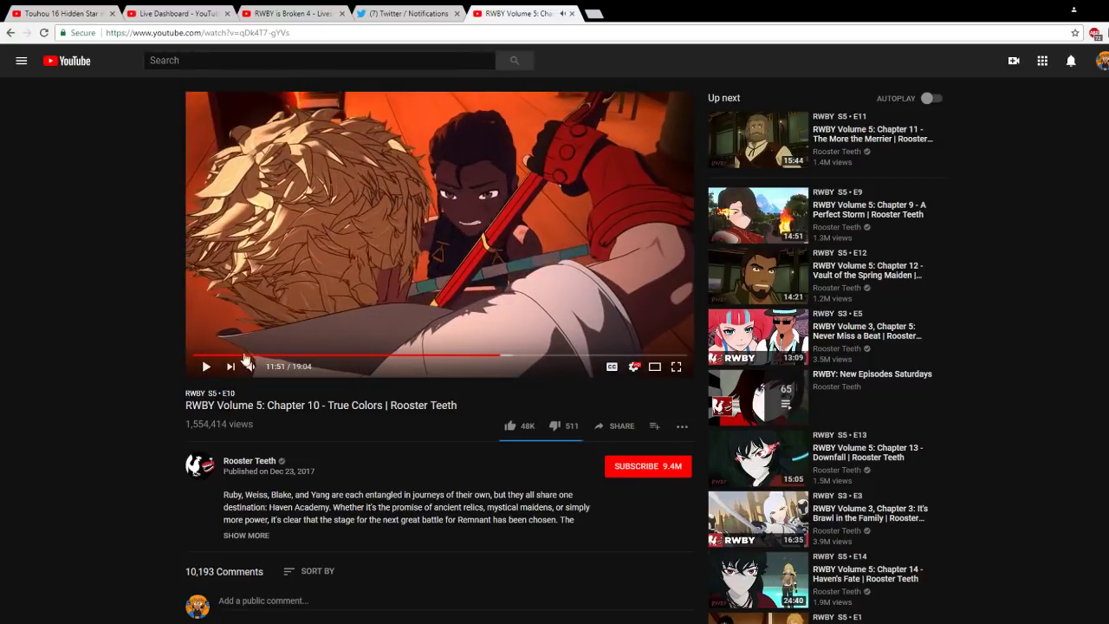
# Step: Load the new Twitter notifications and like the two new replies, including "She is so precious!!:3", closing Twitter when done
pyautogui.click(384, 14)
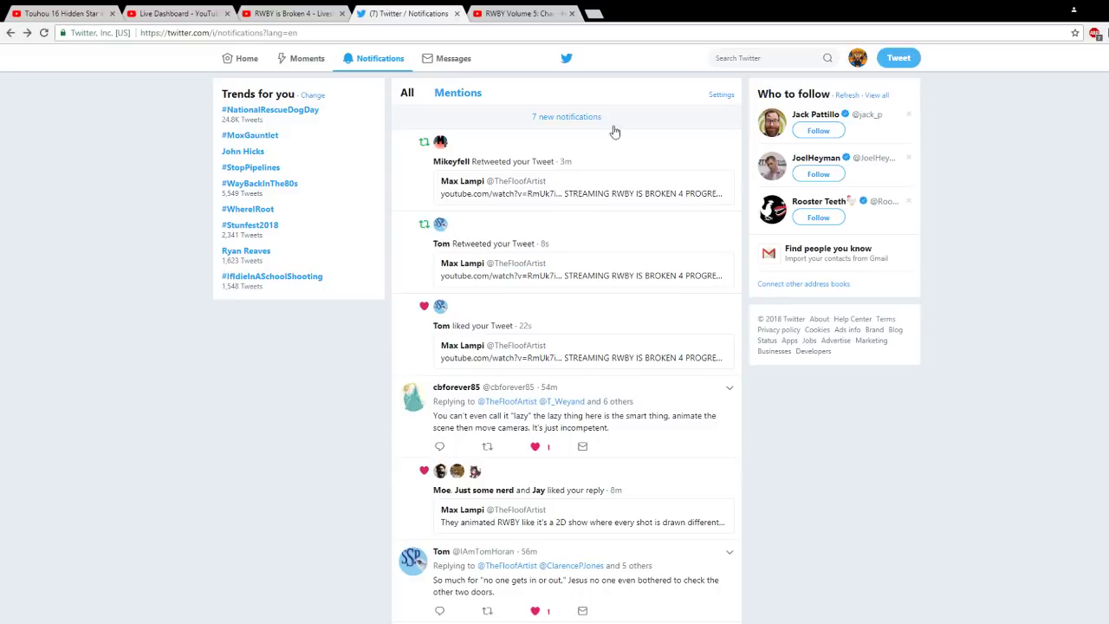
pyautogui.click(609, 129)
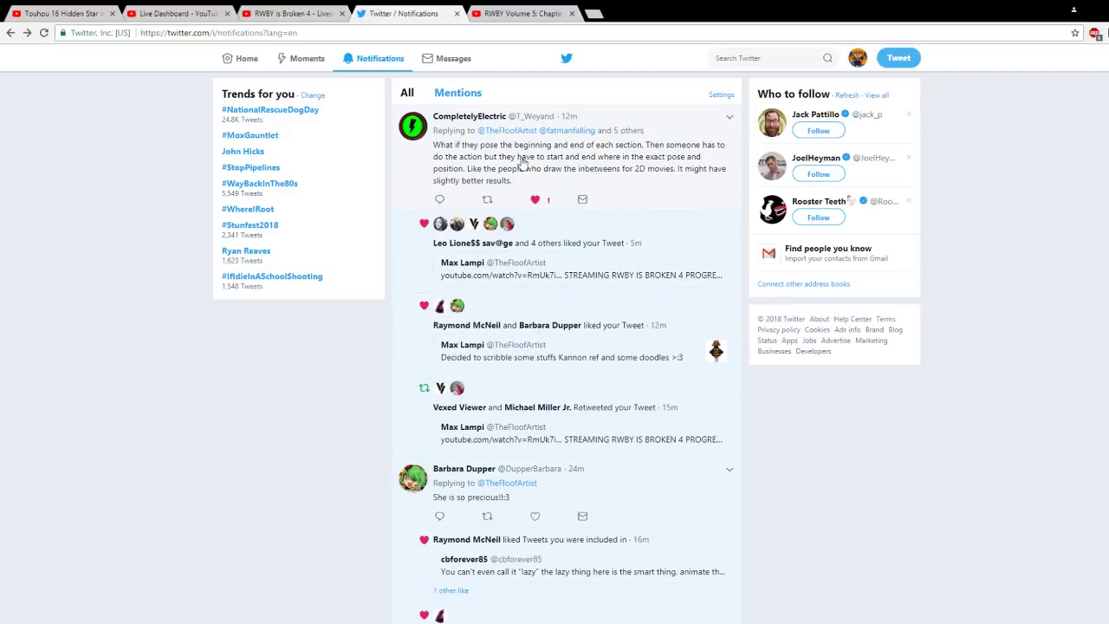
pyautogui.scroll(-2, 620, 346)
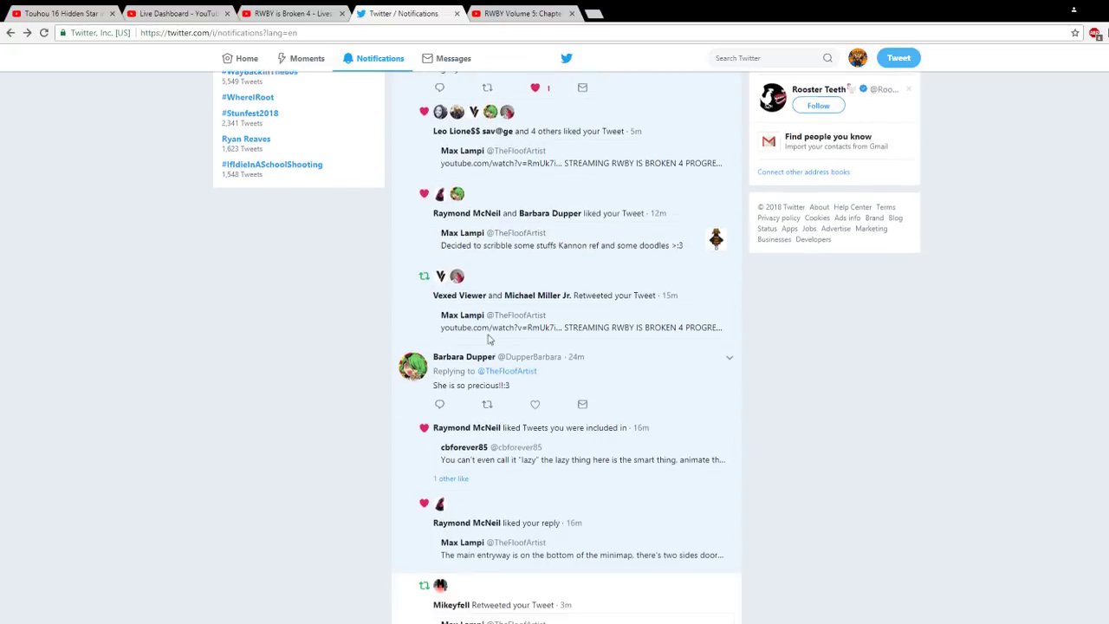
pyautogui.click(534, 398)
pyautogui.scroll(-3, 303, 393)
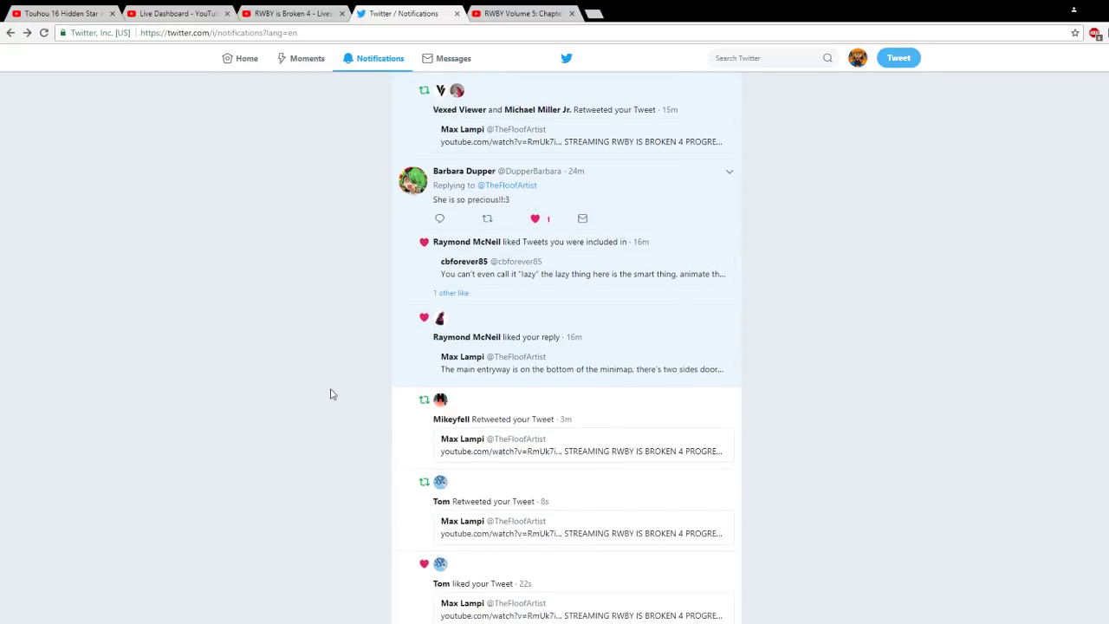
pyautogui.scroll(5, 332, 392)
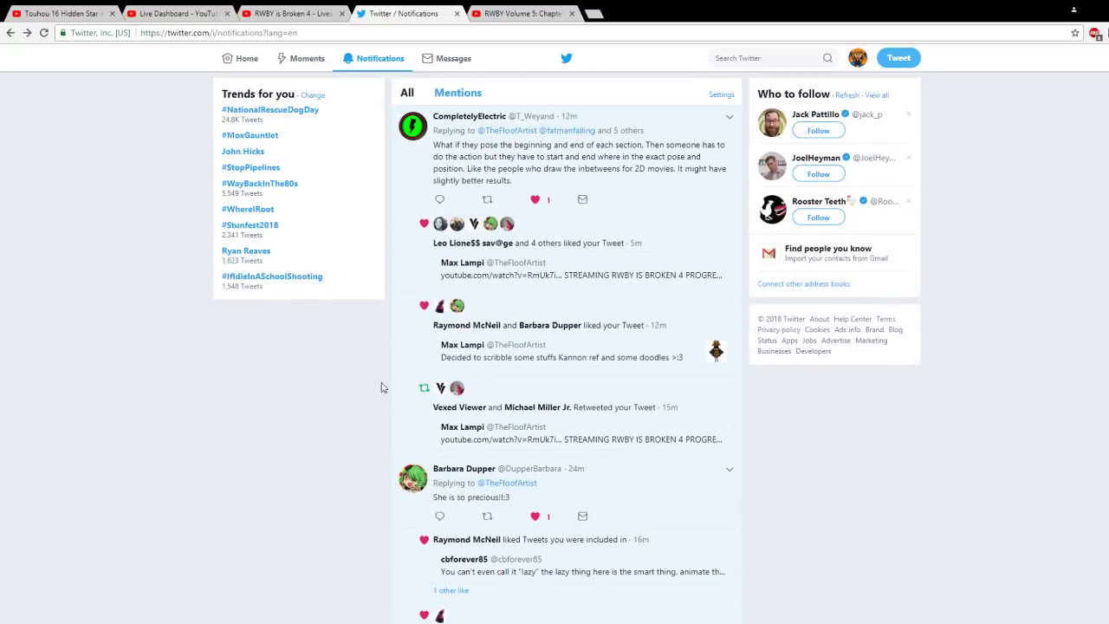
pyautogui.click(456, 14)
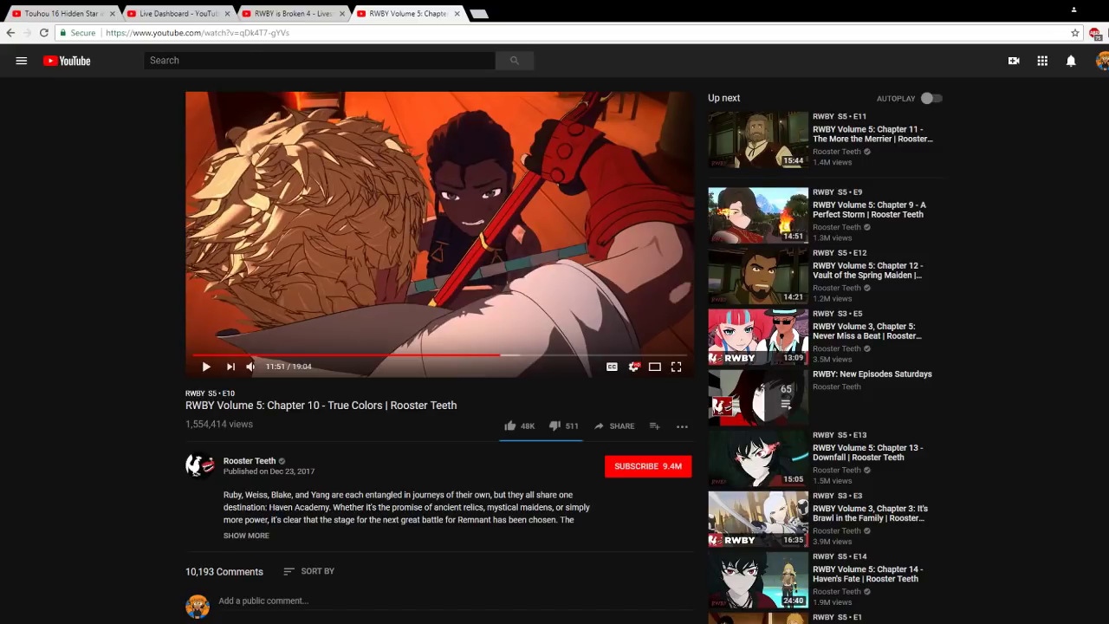
# Step: Read back through the RWBY is Broken 4 livestream chat and allow the message held for review
pyautogui.click(283, 13)
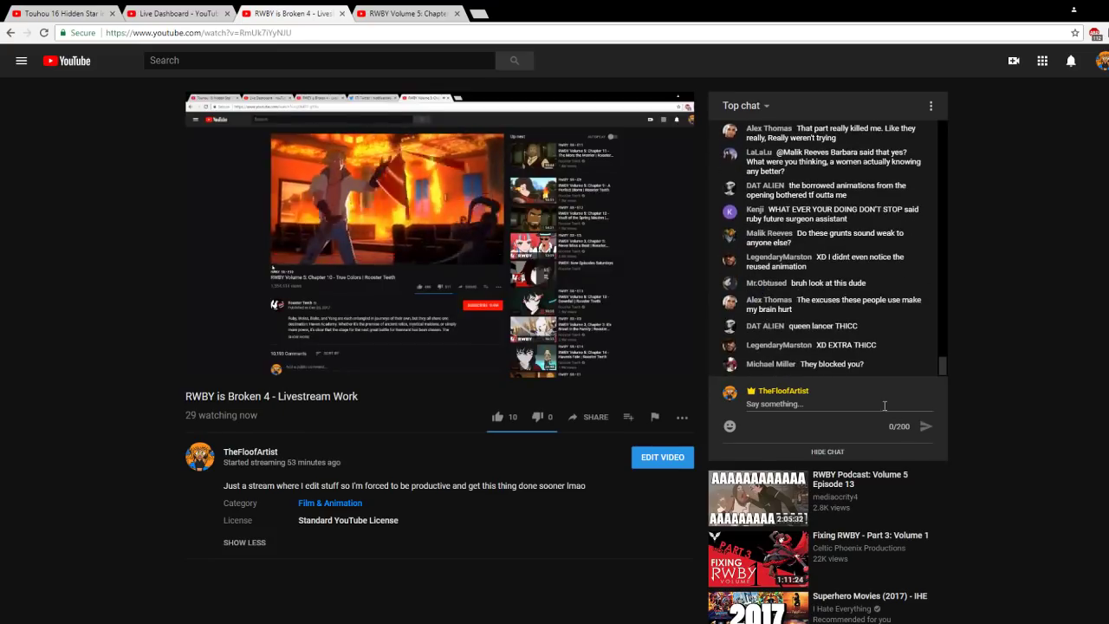
pyautogui.click(884, 404)
pyautogui.scroll(3, 891, 289)
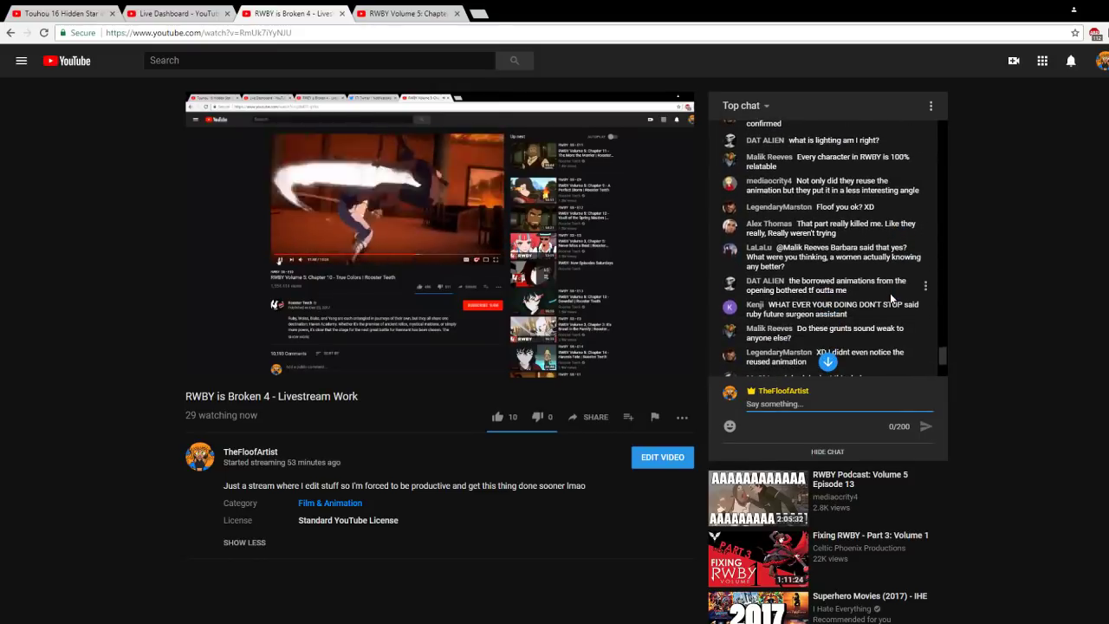
pyautogui.scroll(-3, 890, 293)
pyautogui.scroll(3, 889, 293)
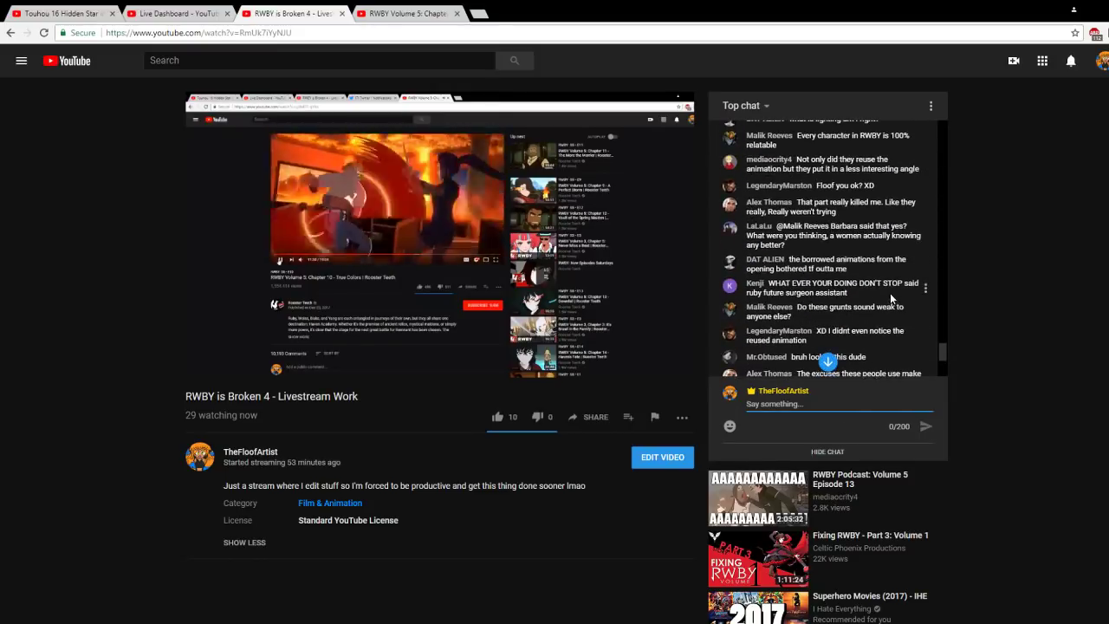
pyautogui.scroll(-5, 889, 293)
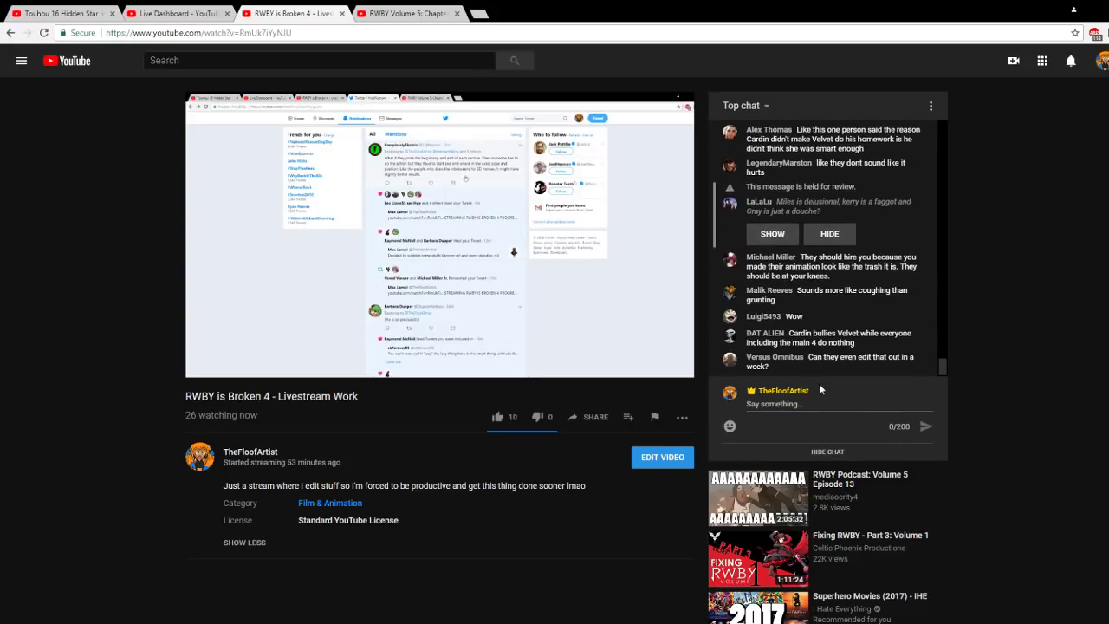
pyautogui.click(769, 258)
# Step: Send the chat messages "Yeah Gray has me blocked on Twitter" and "And that was long before I even knew who he was"
pyautogui.click(848, 400)
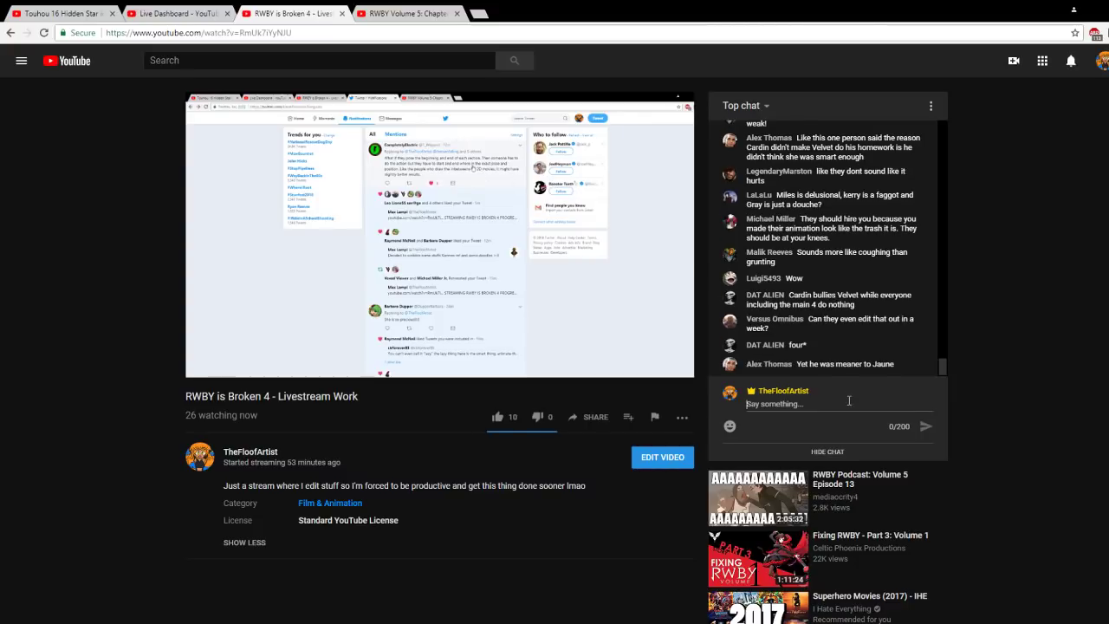
pyautogui.write('Yeah Gray')
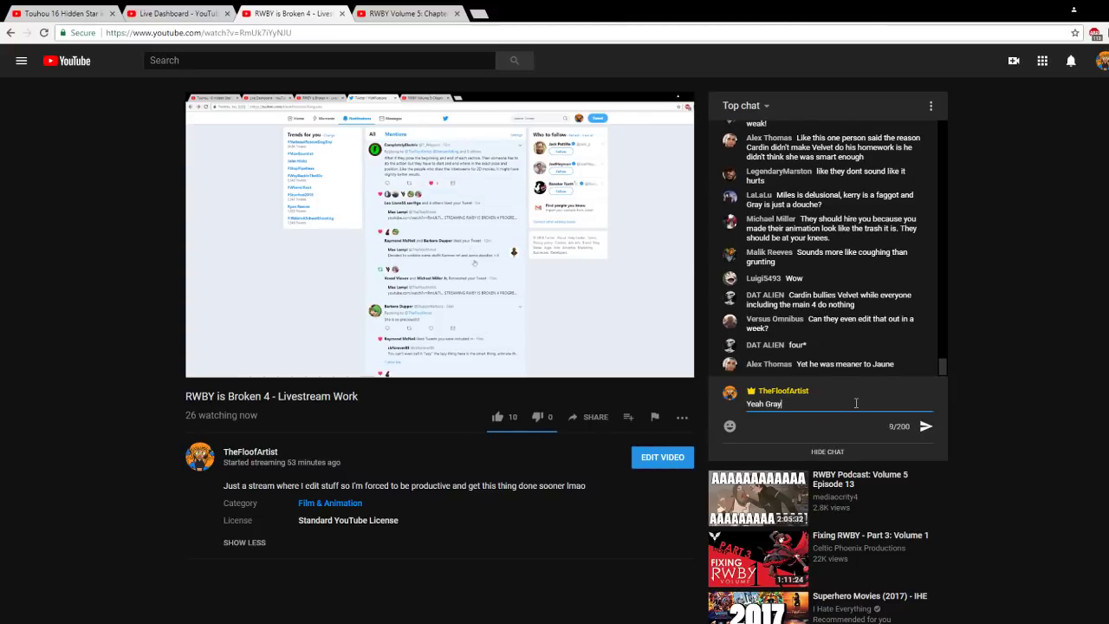
pyautogui.write(' has m')
pyautogui.write('e blocked on T')
pyautogui.write('And that w')
pyautogui.write('as long')
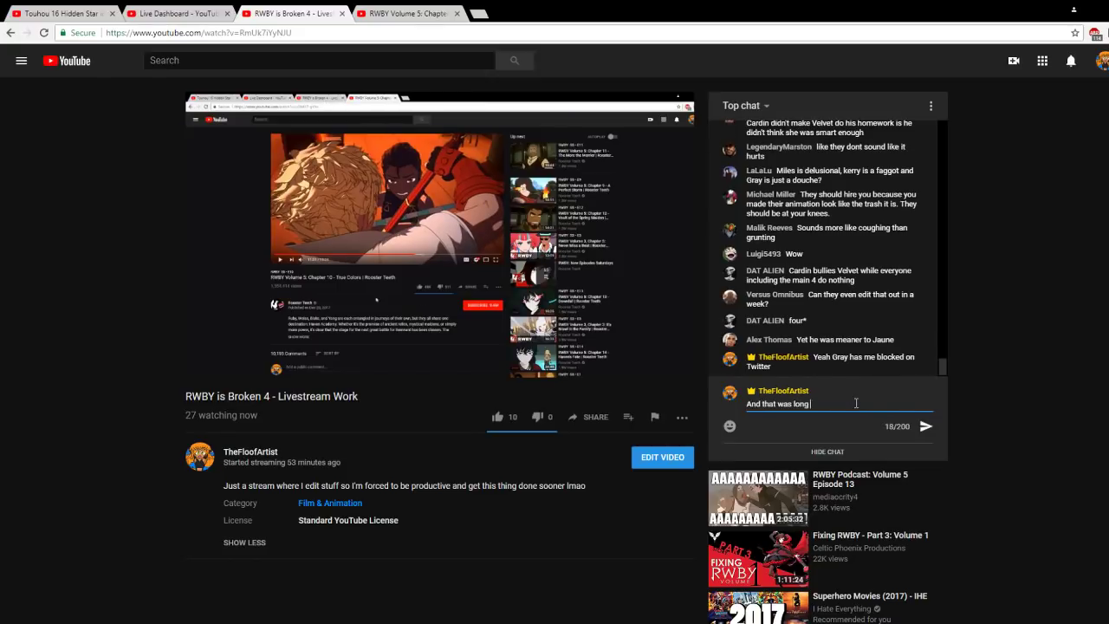
pyautogui.write(' before I even knew who he was')
pyautogui.press('Return')
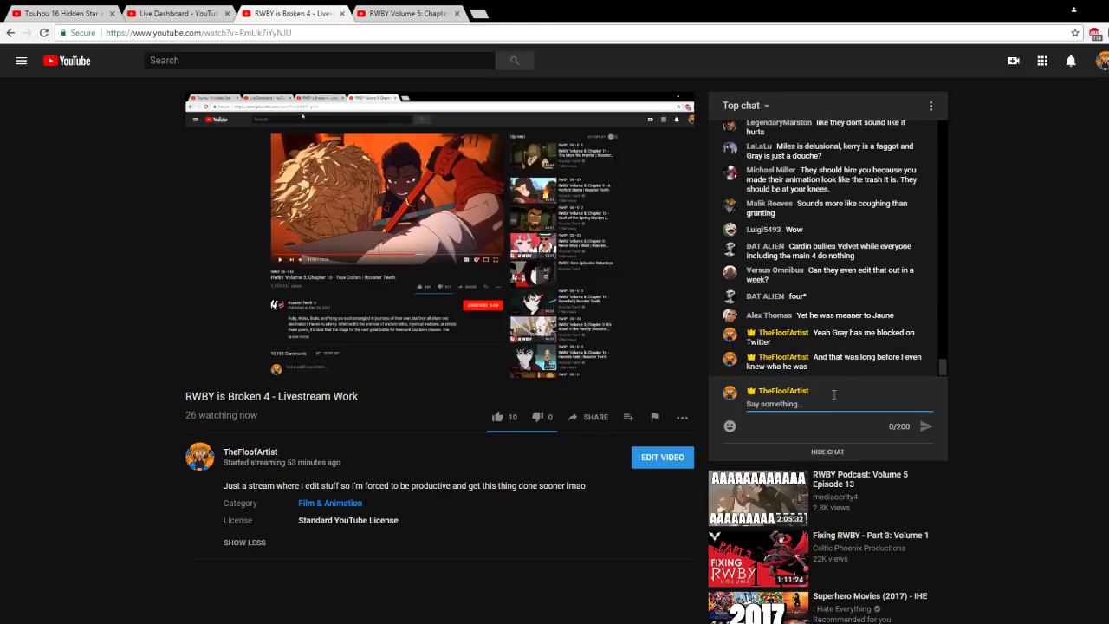
# Step: Open Twitter again in a new tab, ready for a search
pyautogui.click(477, 13)
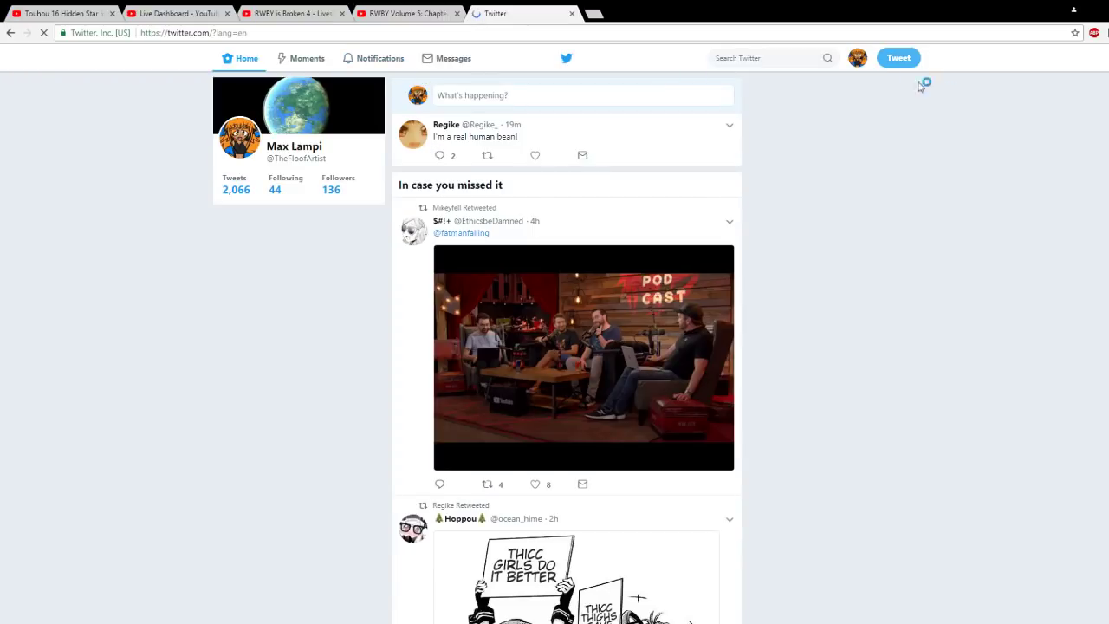
pyautogui.click(756, 57)
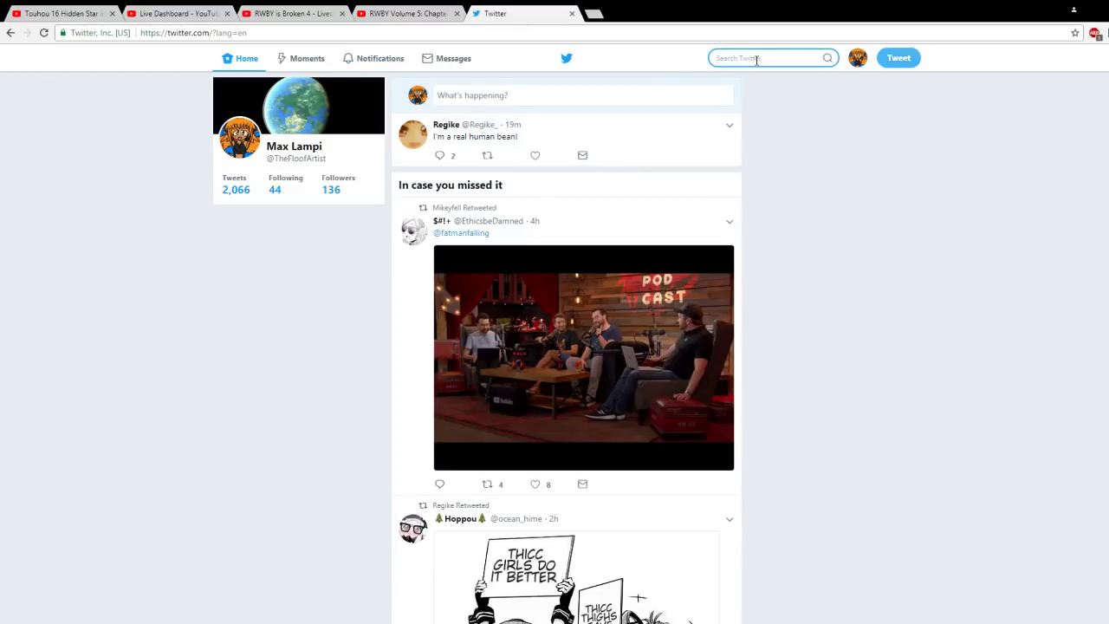
pyautogui.write('Gray')
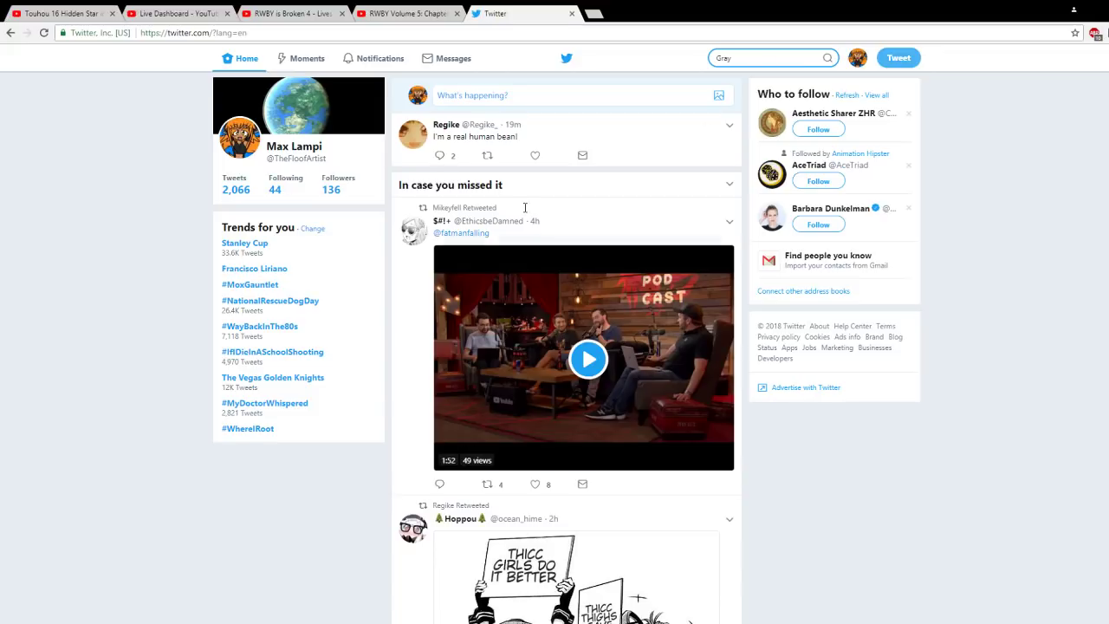
pyautogui.write(' Mart')
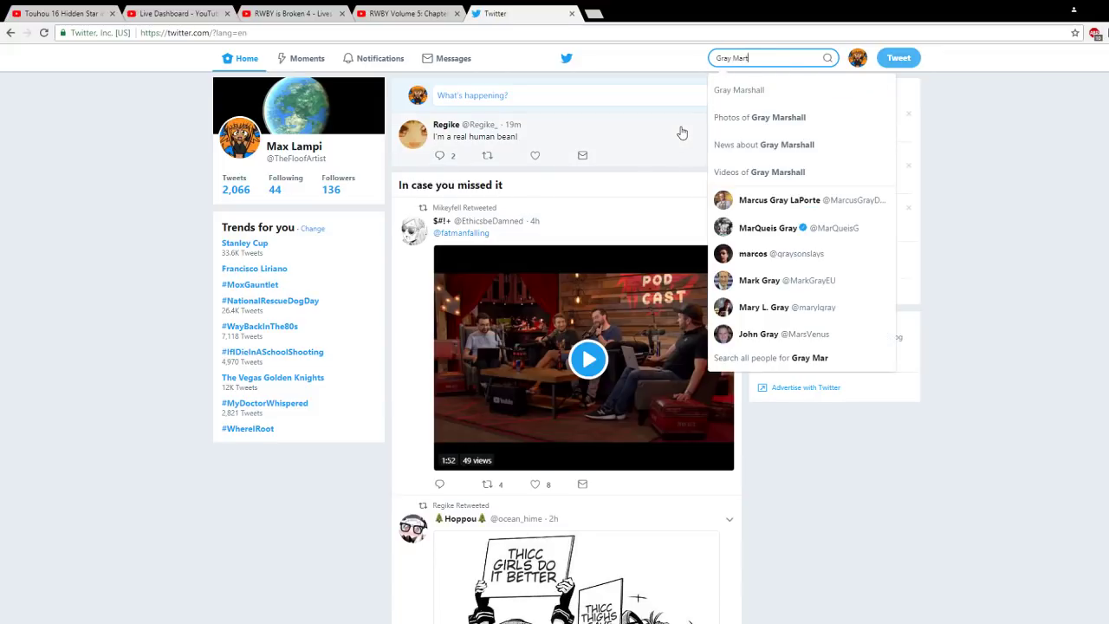
pyautogui.write('iga')
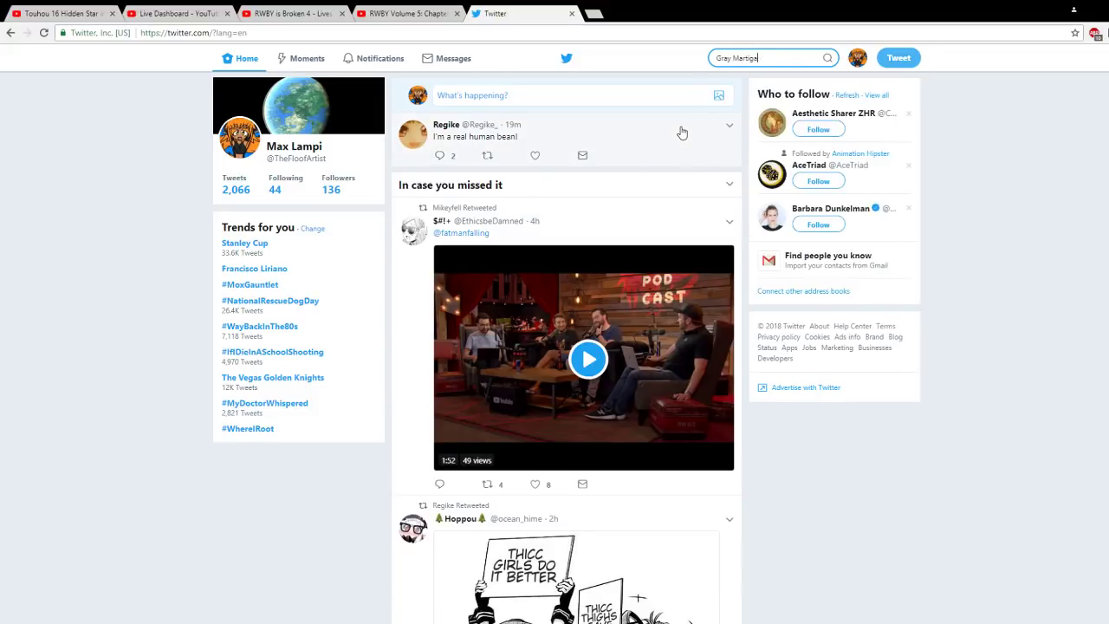
pyautogui.press('BackSpace')
pyautogui.press('BackSpace')
pyautogui.press('BackSpace')
pyautogui.press('BackSpace')
pyautogui.press('BackSpace')
pyautogui.press('BackSpace')
pyautogui.press('BackSpace')
pyautogui.press('BackSpace')
pyautogui.press('BackSpace')
pyautogui.press('BackSpace')
pyautogui.press('BackSpace')
pyautogui.press('BackSpace')
# Step: Search Twitter for "gen:lock" and look through the top results
pyautogui.write('gen lo')
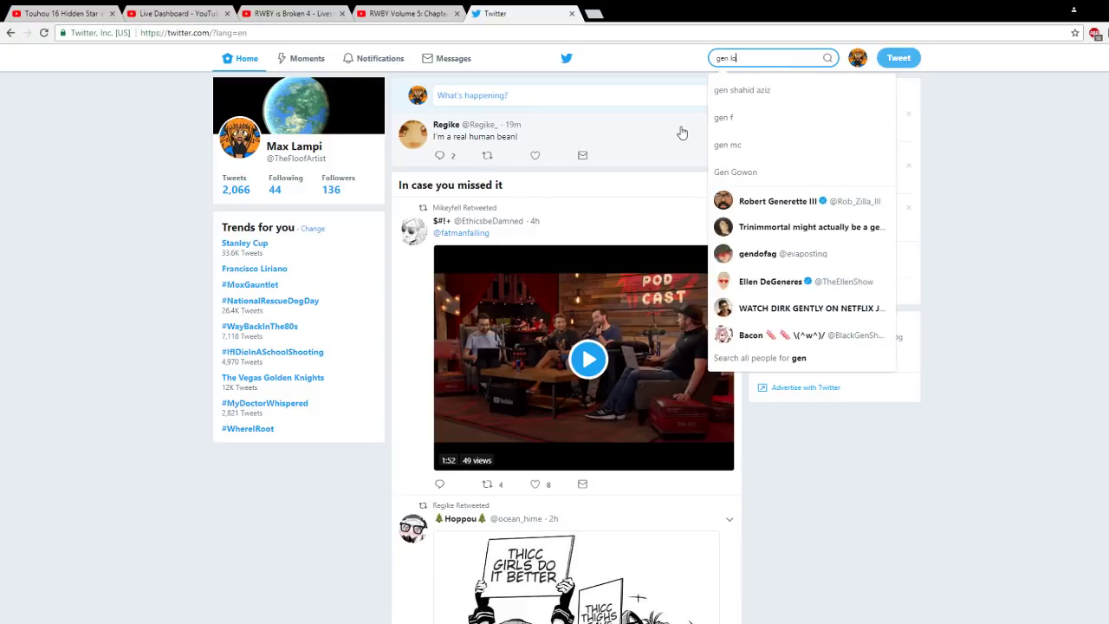
pyautogui.write('ck')
pyautogui.press('BackSpace')
pyautogui.press('BackSpace')
pyautogui.press('BackSpace')
pyautogui.press('BackSpace')
pyautogui.press('BackSpace')
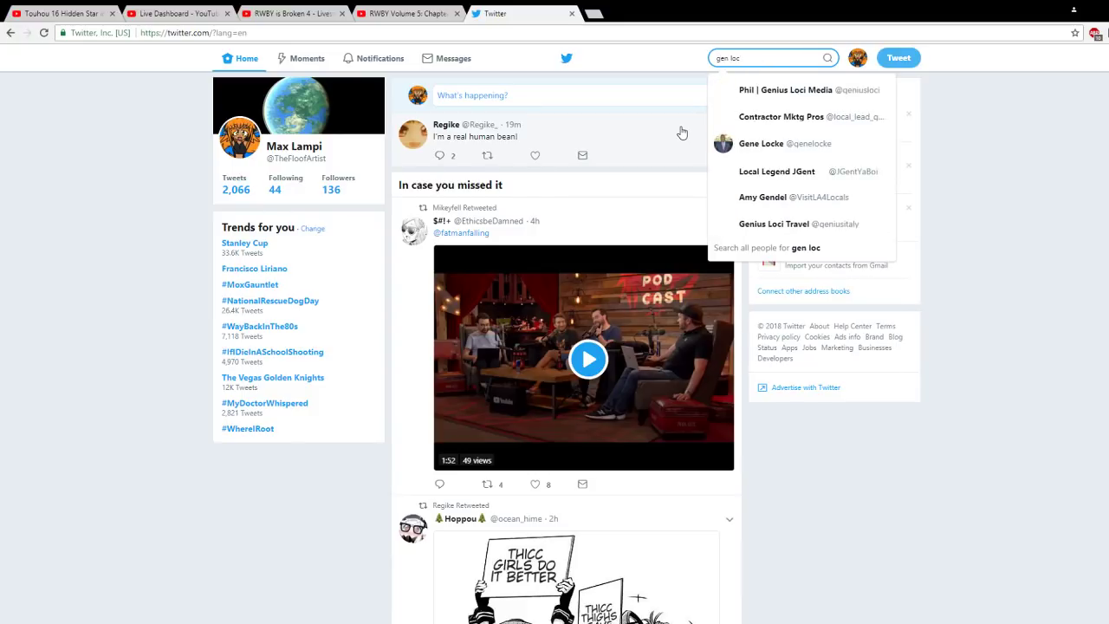
pyautogui.write(':lo')
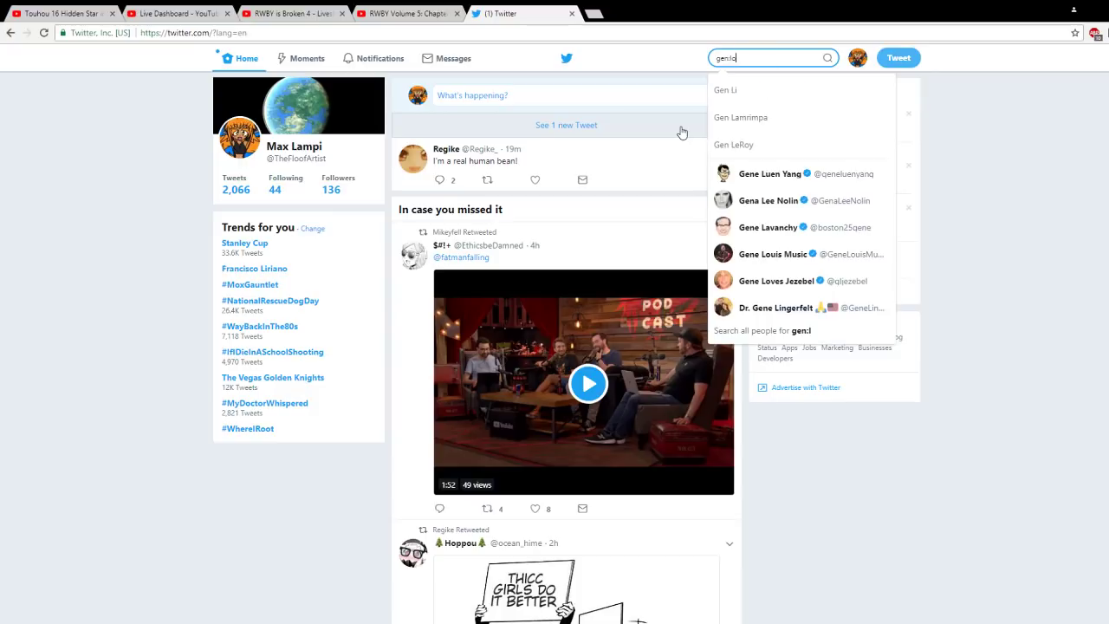
pyautogui.write('ck')
pyautogui.press('Return')
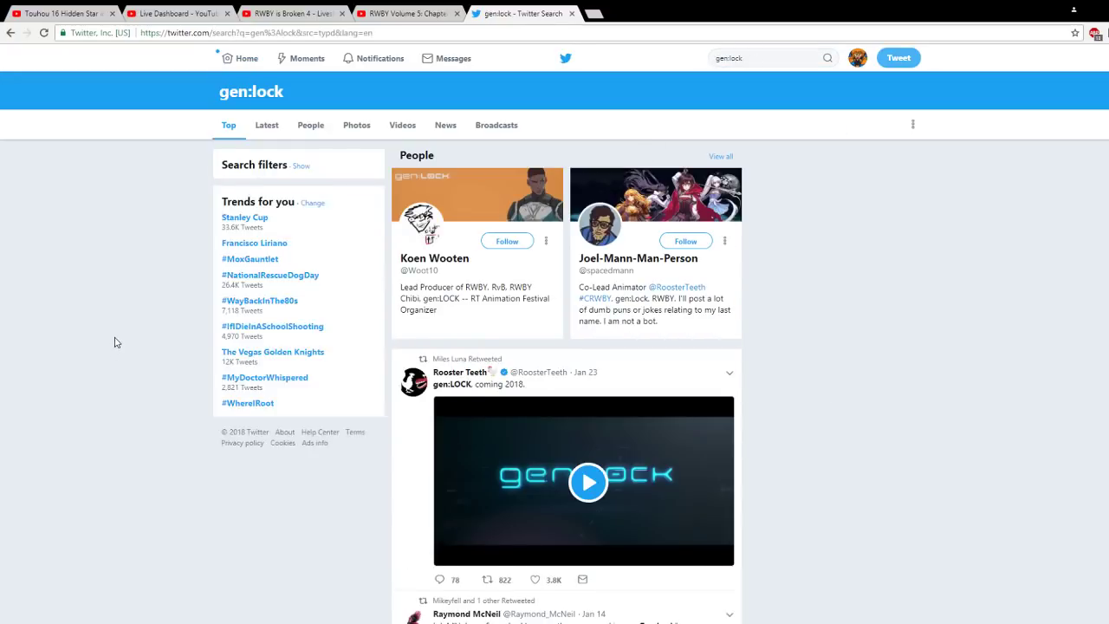
pyautogui.scroll(-2, 114, 342)
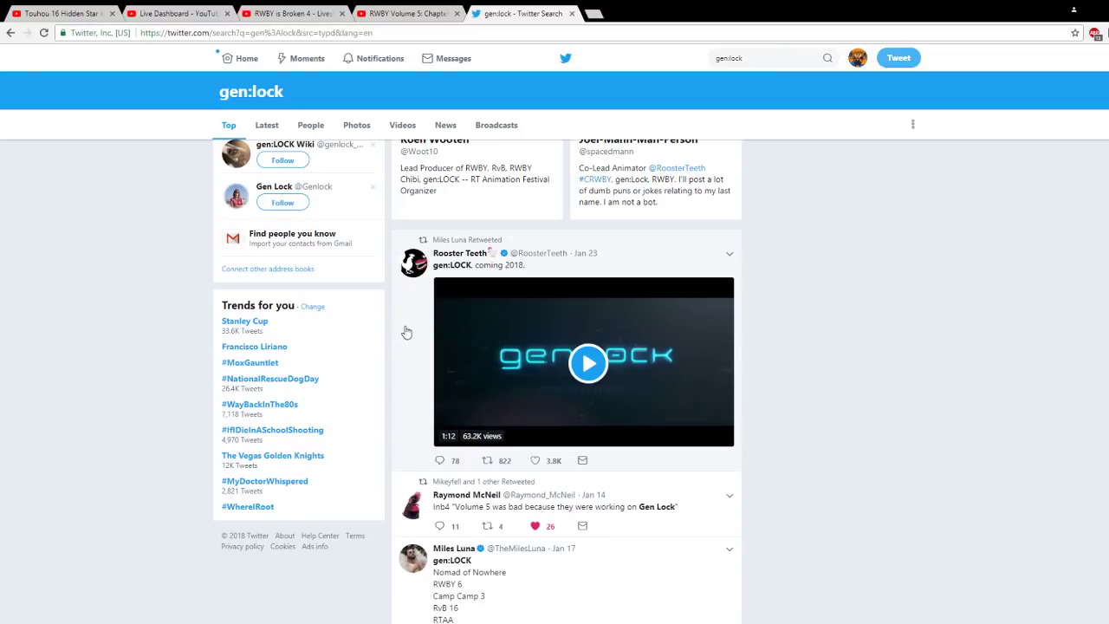
pyautogui.scroll(-7, 406, 339)
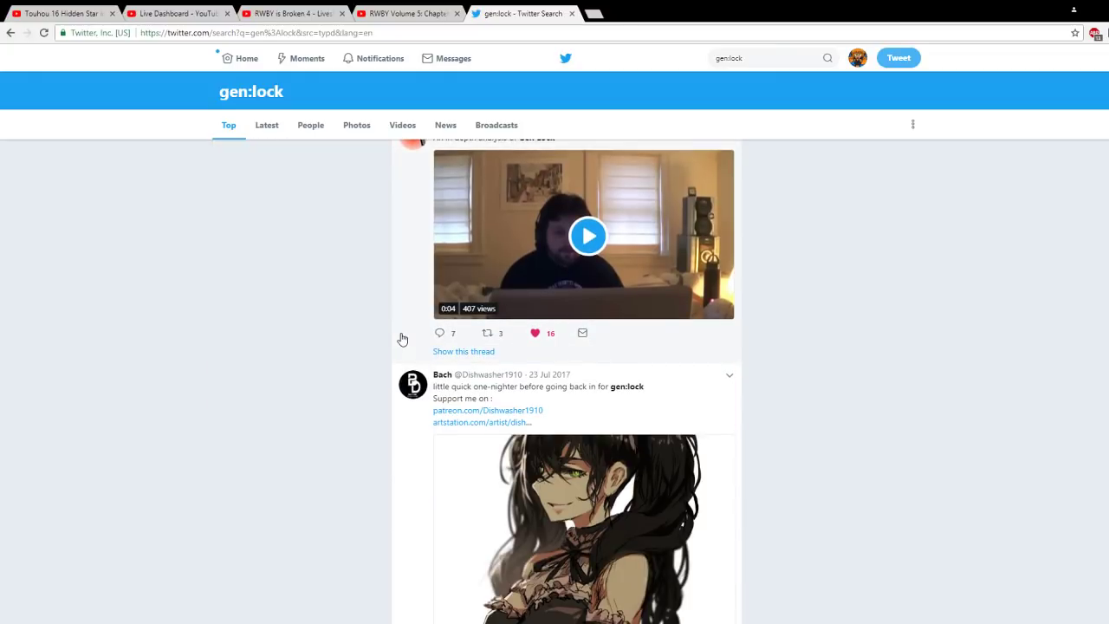
pyautogui.scroll(8, 402, 338)
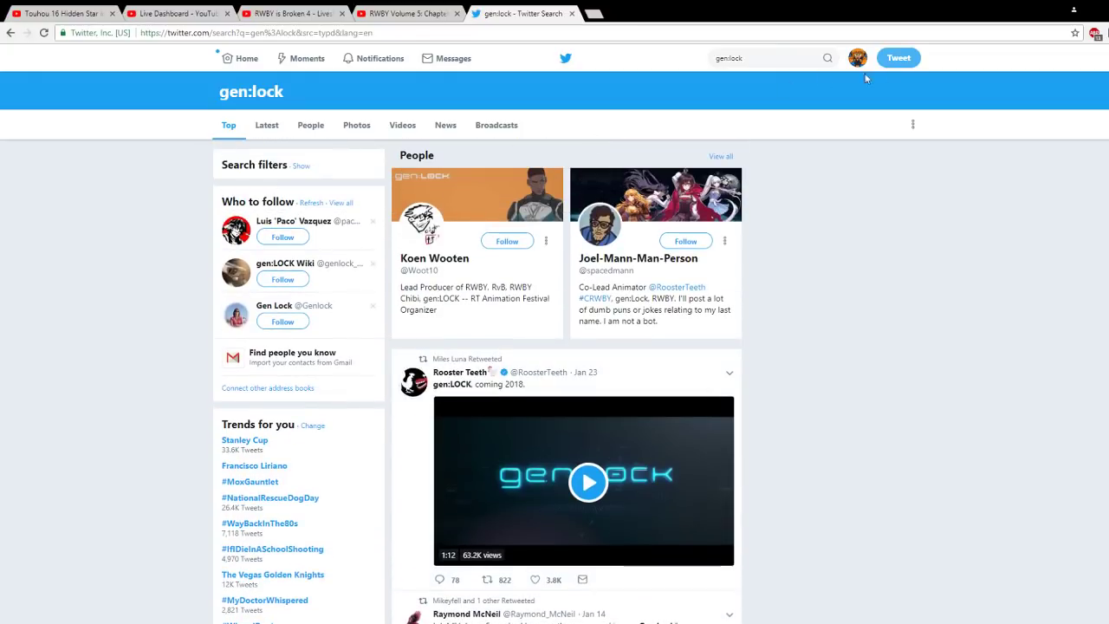
pyautogui.scroll(-4, 847, 338)
pyautogui.scroll(3, 847, 338)
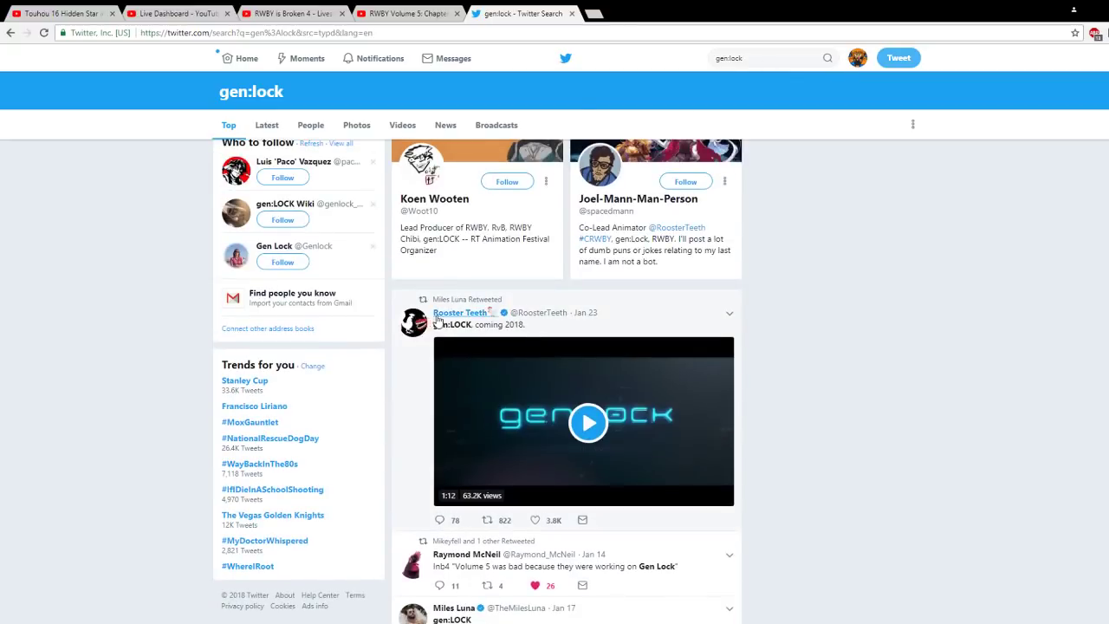
# Step: View Rooster Teeth's "gen:LOCK, coming 2018." tweet, close it and look further through the gen:lock search results
pyautogui.click(453, 325)
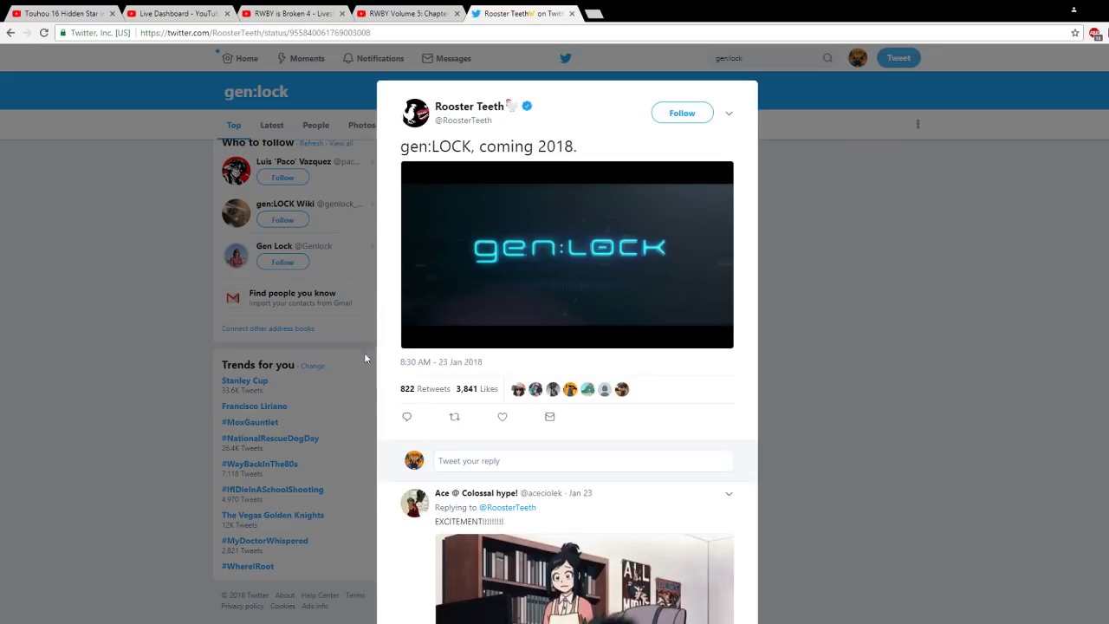
pyautogui.scroll(-3, 416, 366)
pyautogui.click(141, 366)
pyautogui.scroll(-2, 205, 375)
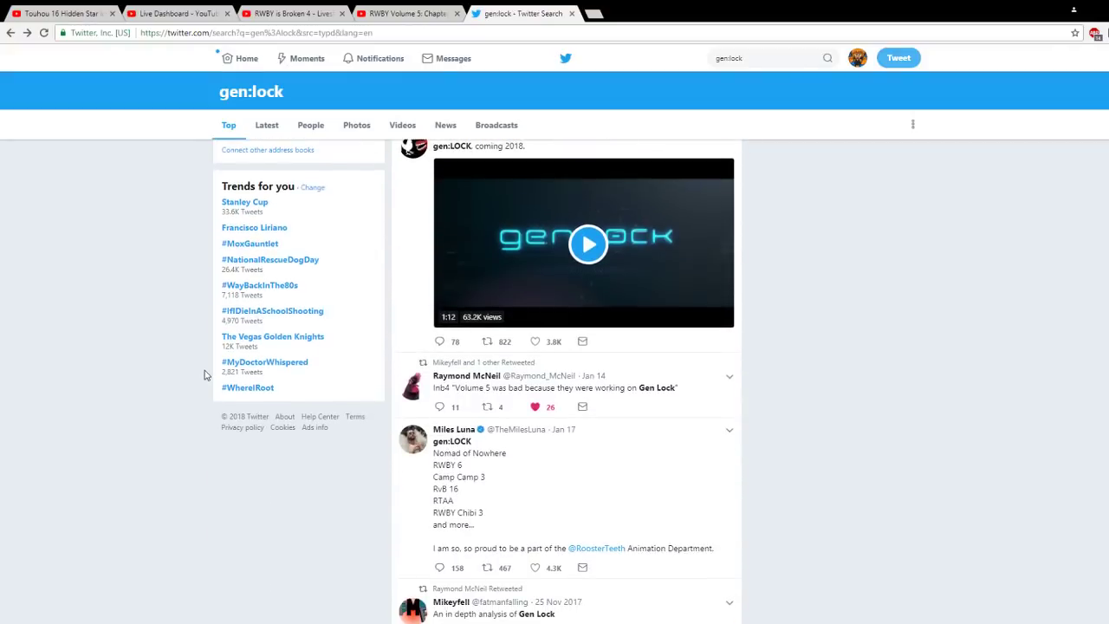
pyautogui.scroll(-15, 208, 375)
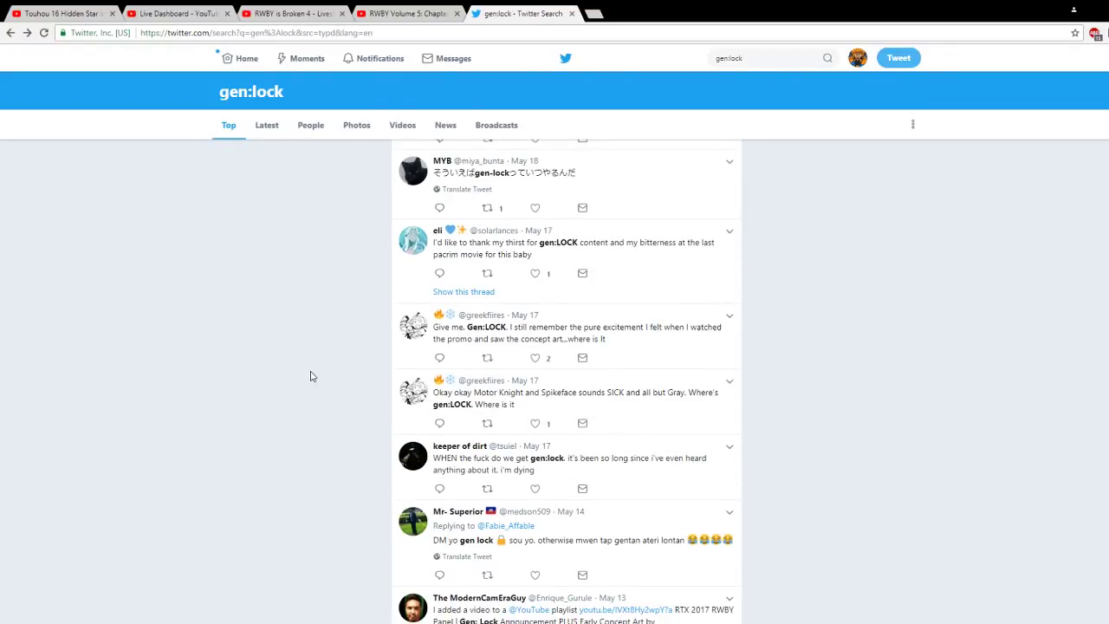
pyautogui.scroll(4, 312, 376)
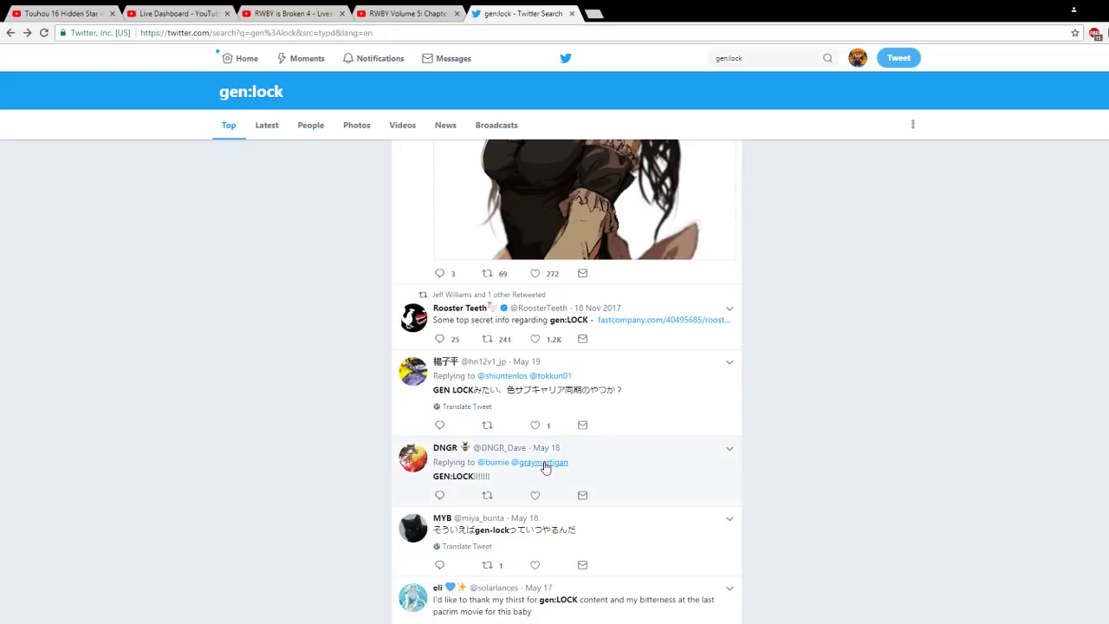
# Step: Open Gray's Twitter profile from a reply in the gen:lock results and highlight the blocked-account notice
pyautogui.click(545, 463)
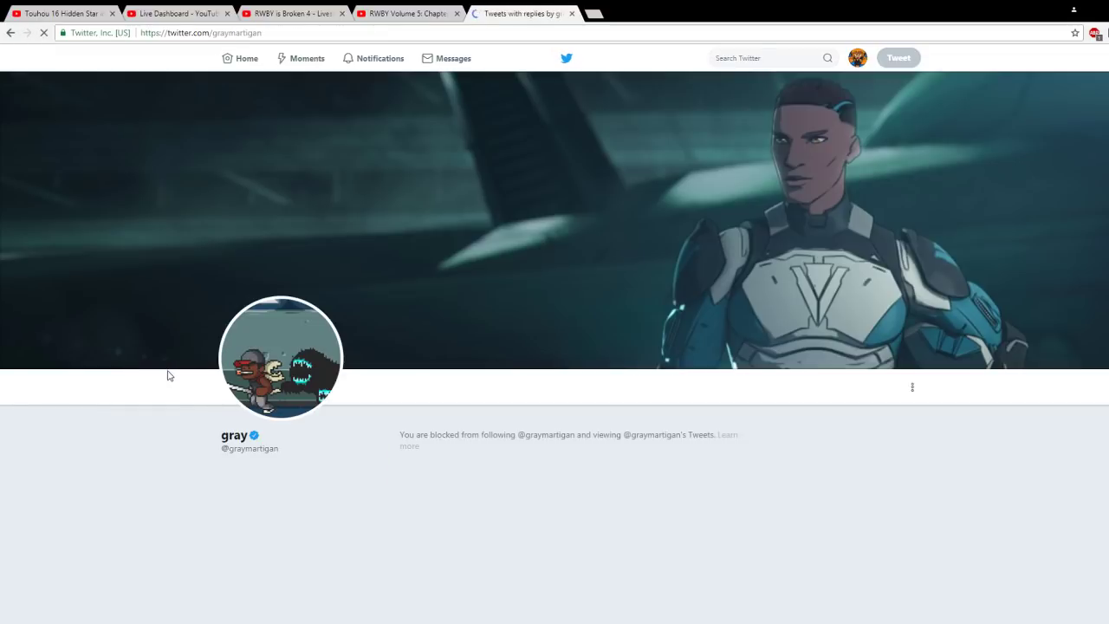
pyautogui.moveTo(400, 434); pyautogui.dragTo(717, 434)
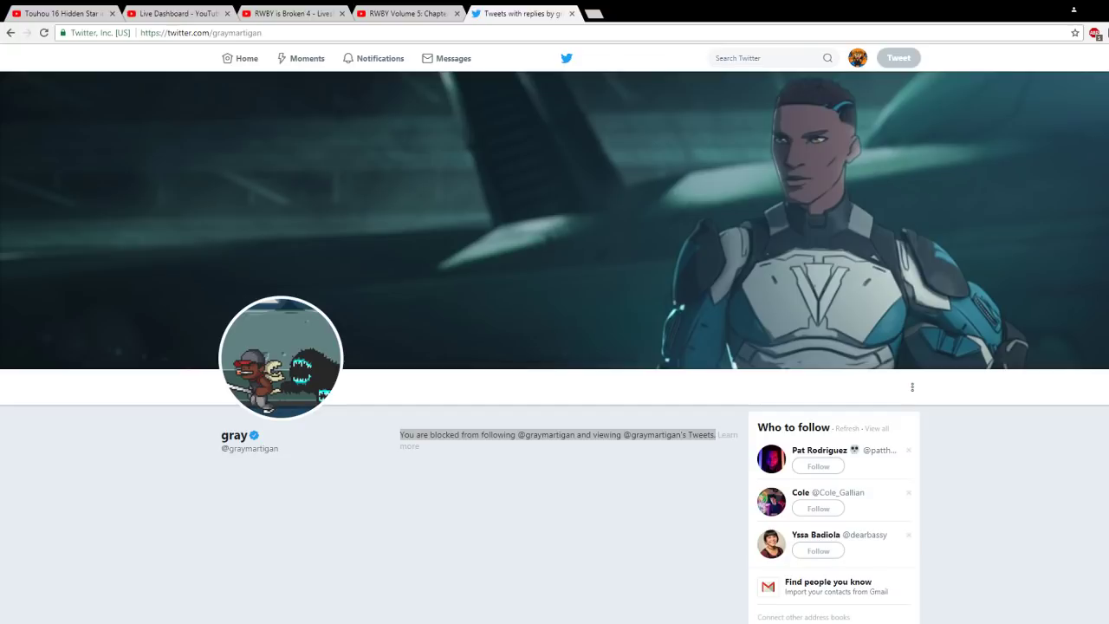
pyautogui.click(156, 537)
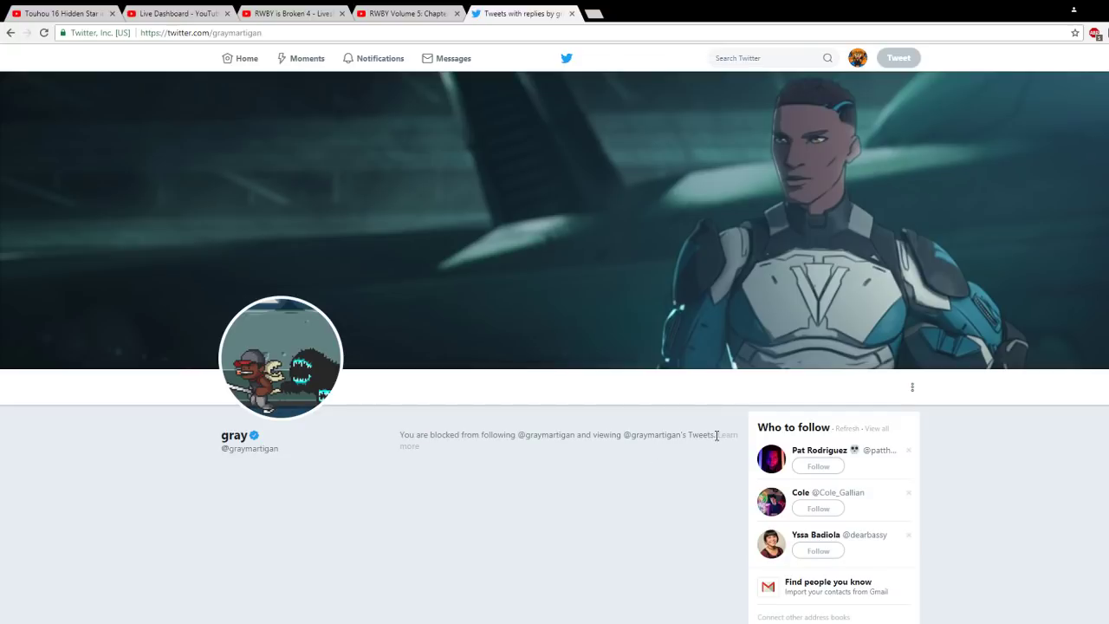
pyautogui.moveTo(716, 434); pyautogui.dragTo(397, 434)
pyautogui.click(504, 504)
pyautogui.moveTo(401, 436); pyautogui.dragTo(717, 435)
pyautogui.click(641, 483)
# Step: Close the Twitter and RWBY Volume 5: Chapter 10 tabs and return to the RWBY is Broken 4 livestream page
pyautogui.click(572, 13)
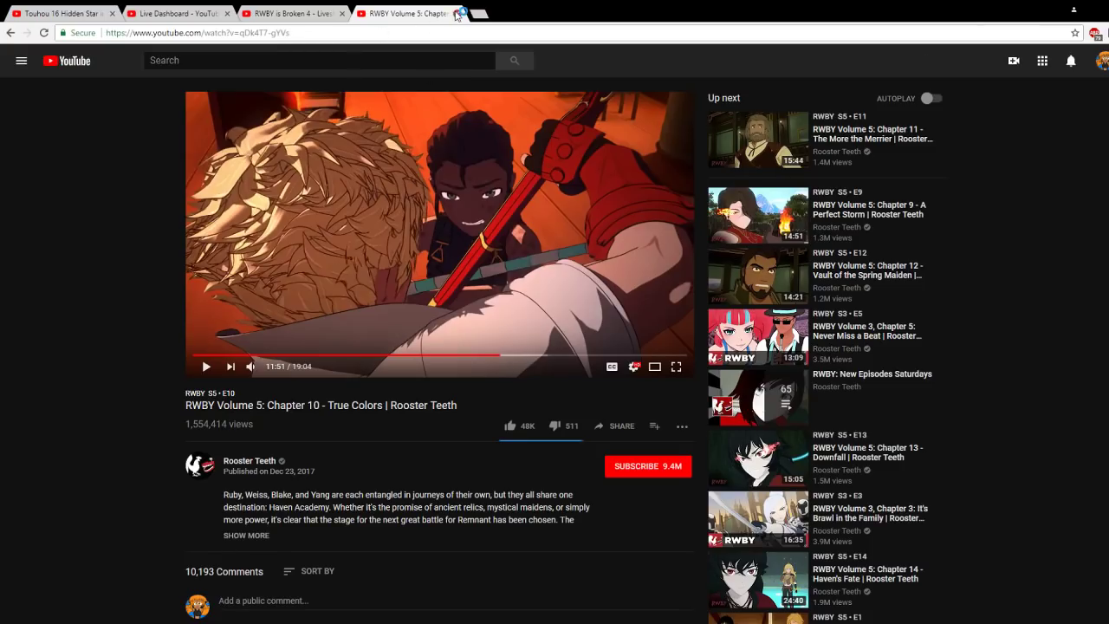
pyautogui.click(458, 13)
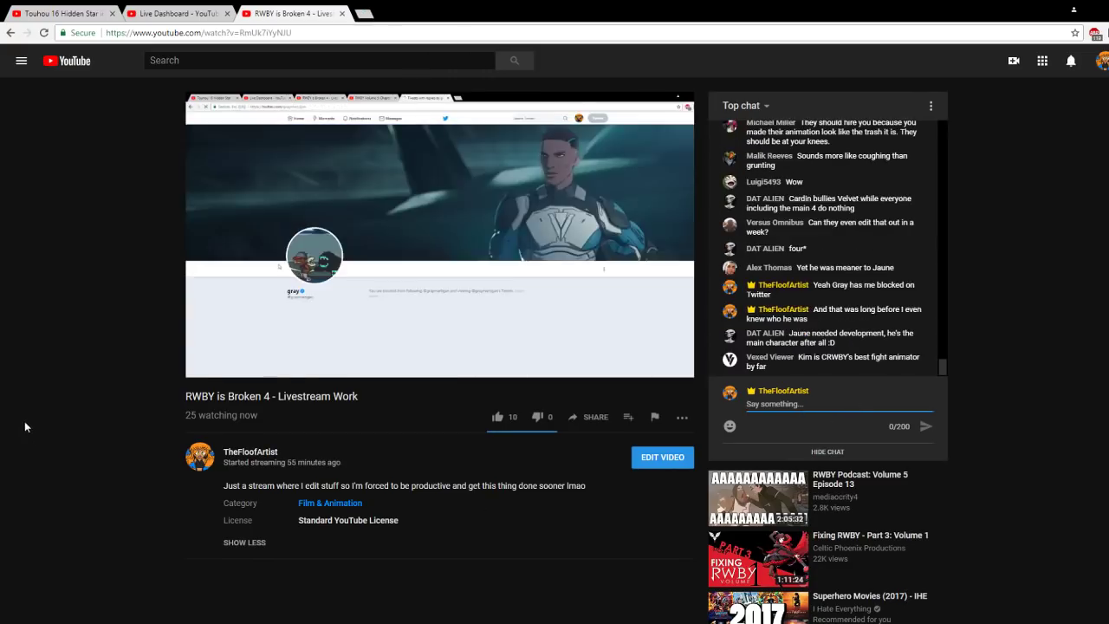
pyautogui.scroll(-2, 110, 470)
pyautogui.scroll(2, 109, 472)
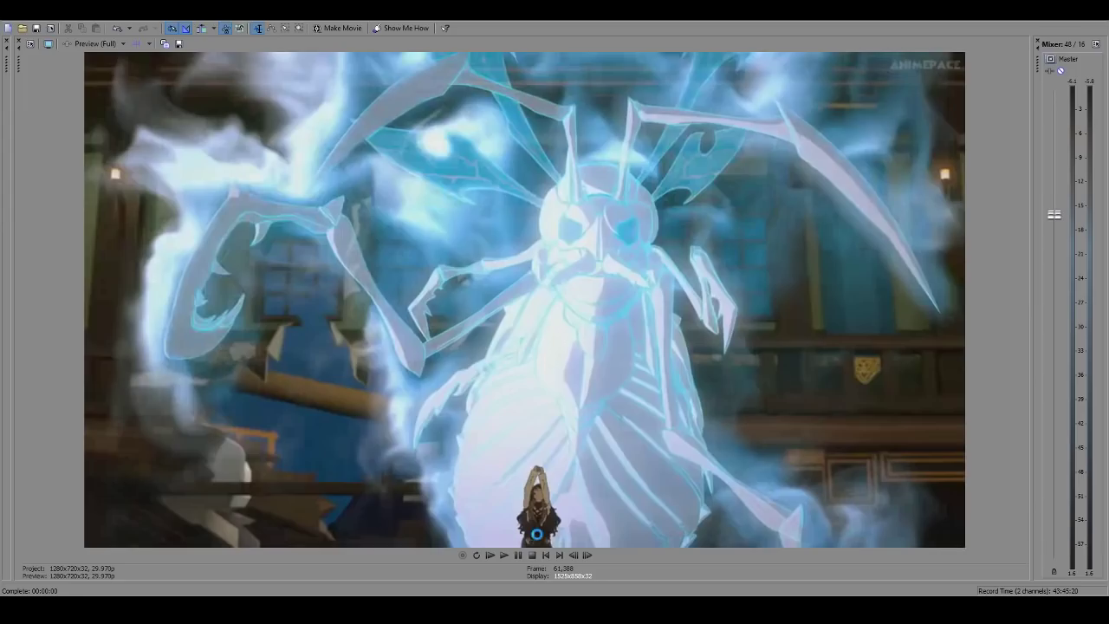
# Step: Switch to the video editor, enlarge the timeline area beneath the preview and bring the uppermost tracks into view
pyautogui.moveTo(639, 581); pyautogui.dragTo(594, 389)
pyautogui.scroll(-9, 616, 485)
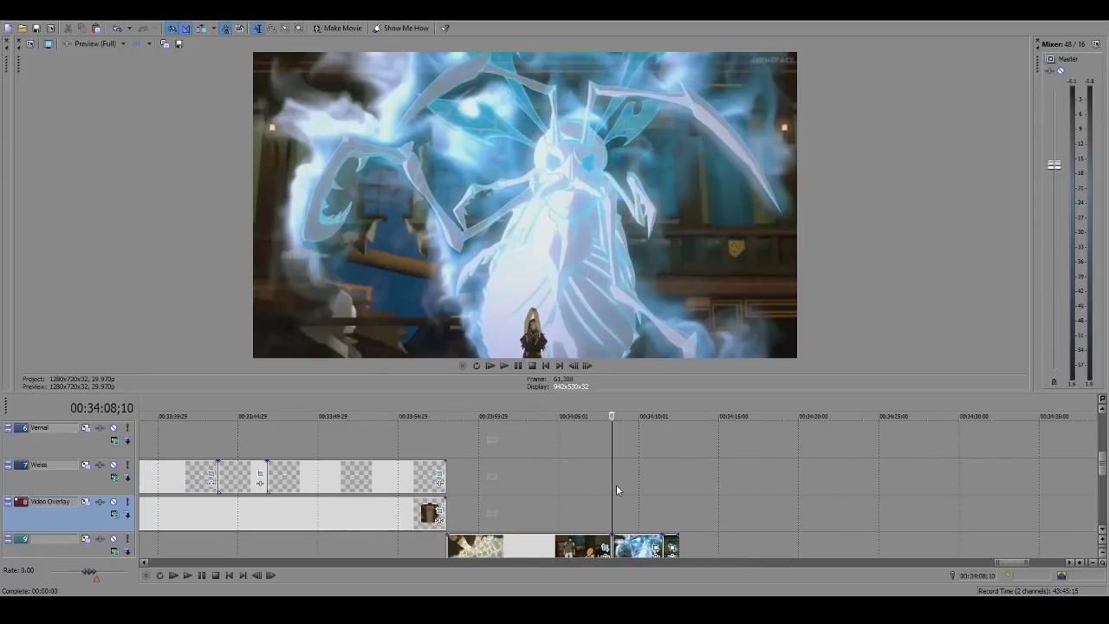
pyautogui.click(568, 446)
pyautogui.scroll(-1, 616, 485)
pyautogui.scroll(-3, 616, 486)
pyautogui.click(588, 440)
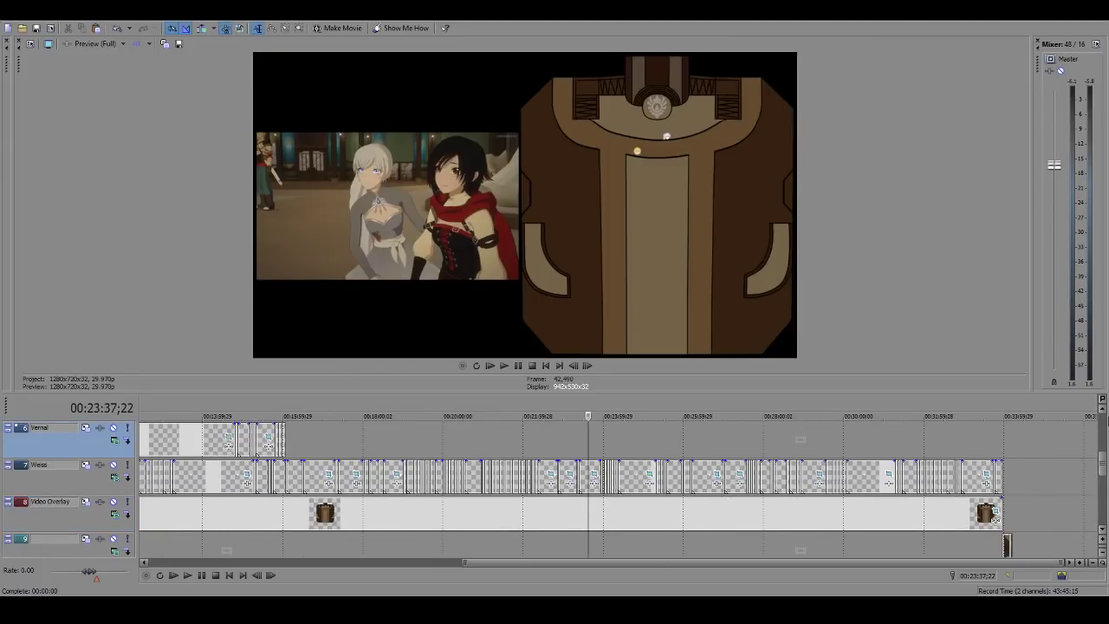
pyautogui.moveTo(1102, 462); pyautogui.dragTo(1101, 422)
# Step: Find the Oscar and Hazel fight on the timeline and play the shot around 22:30 against the map markers
pyautogui.click(653, 440)
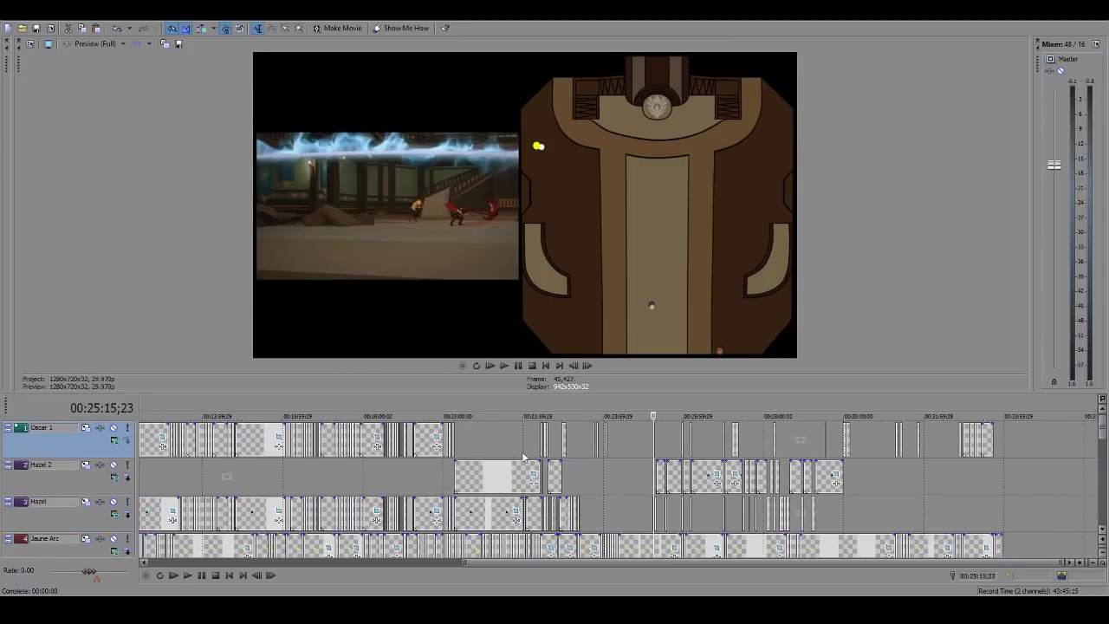
pyautogui.click(538, 440)
pyautogui.scroll(5, 620, 492)
pyautogui.scroll(3, 620, 492)
pyautogui.press('space')
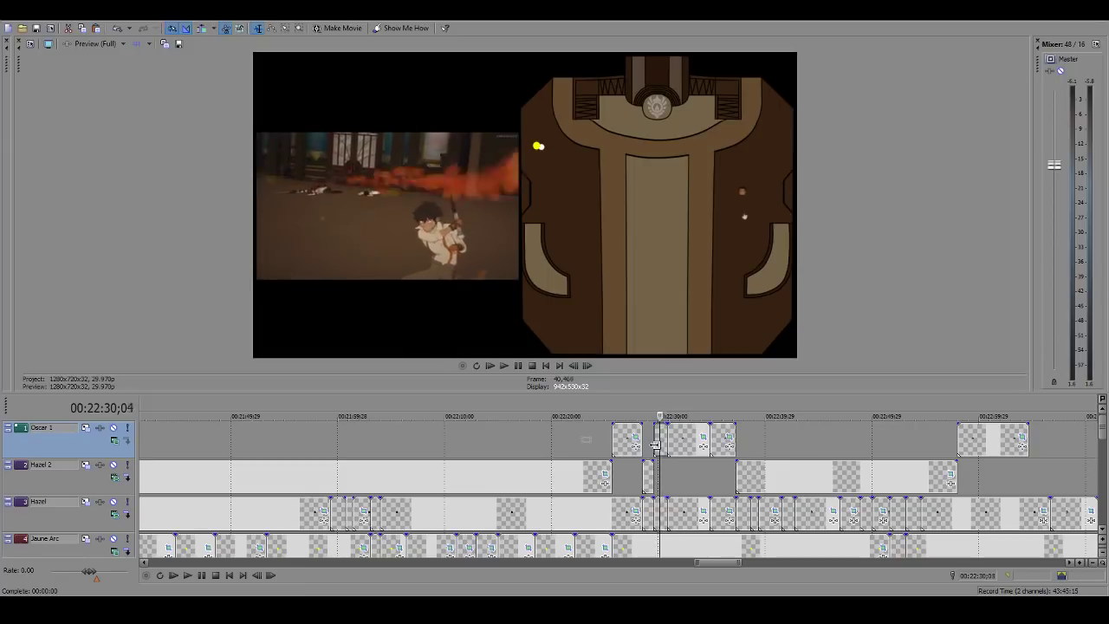
pyautogui.click(655, 445)
pyautogui.scroll(4, 633, 507)
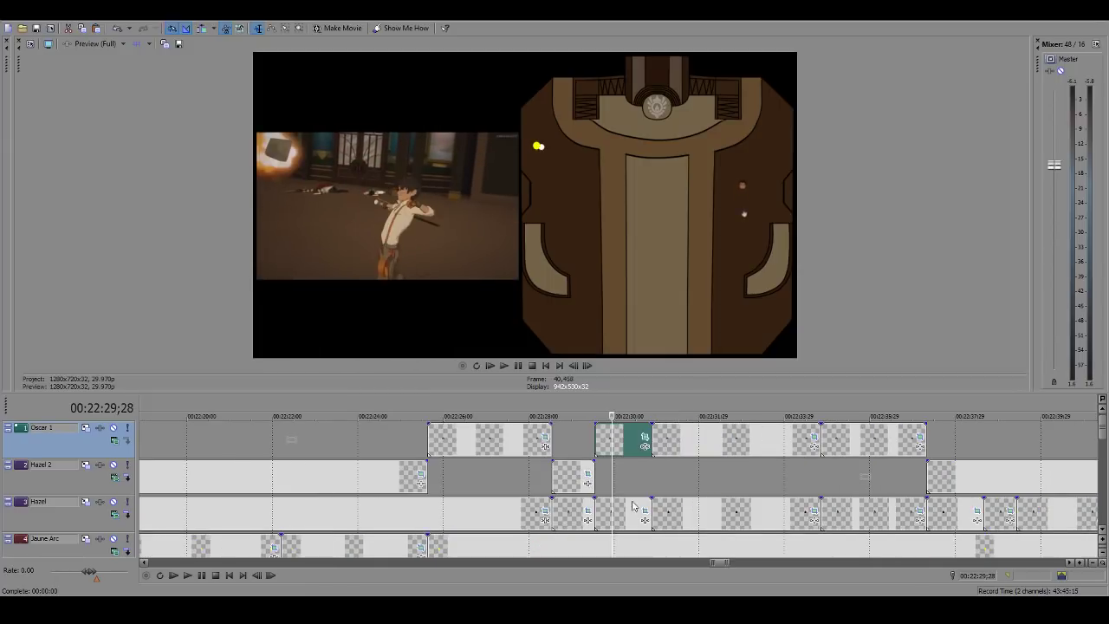
pyautogui.press('space')
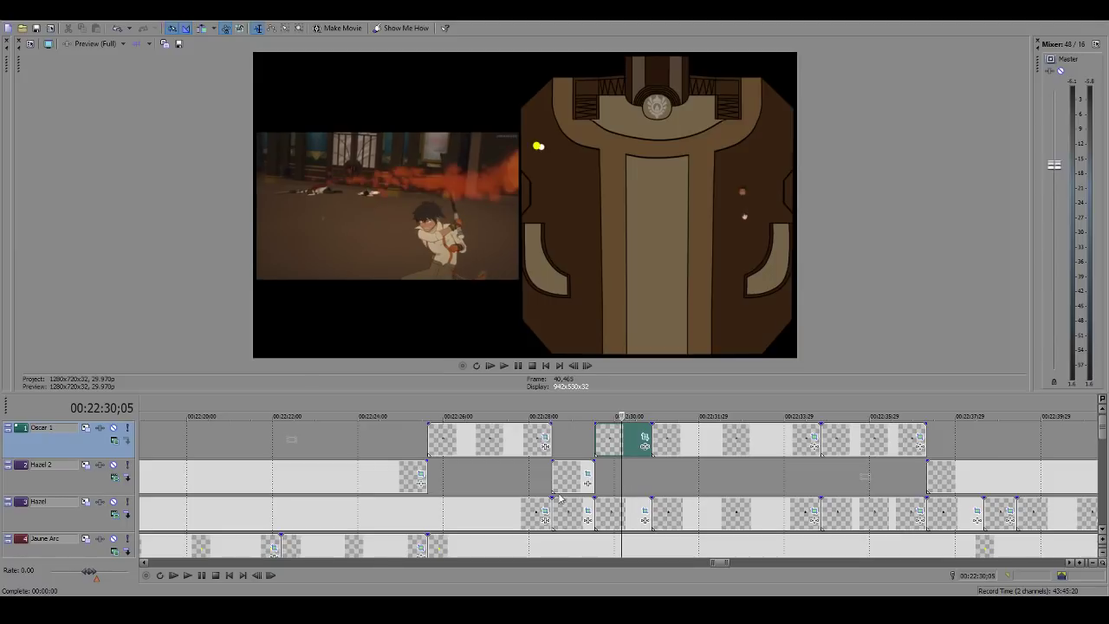
# Step: Replay the burning-rock shot near 22:30 and advance frame by frame to Hazel's charge at Oscar
pyautogui.hotkey('ctrl', 'alt', 'Left')
pyautogui.press('space')
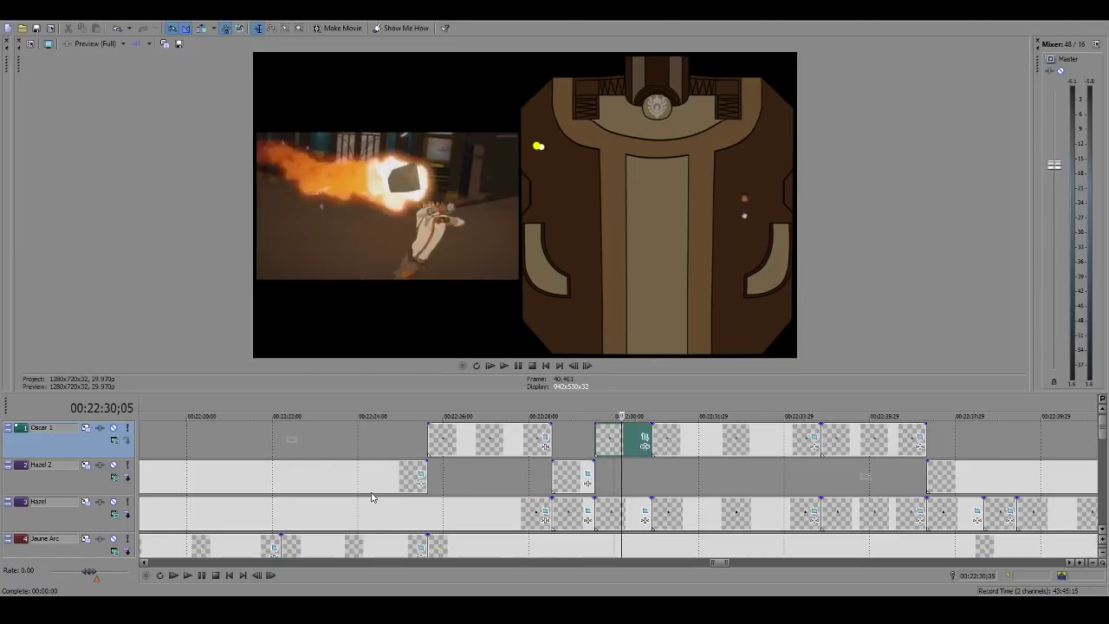
pyautogui.press('space')
pyautogui.press('space')
pyautogui.press('Return')
pyautogui.press('Right')
pyautogui.press('Right')
pyautogui.press('Right')
pyautogui.press('Right')
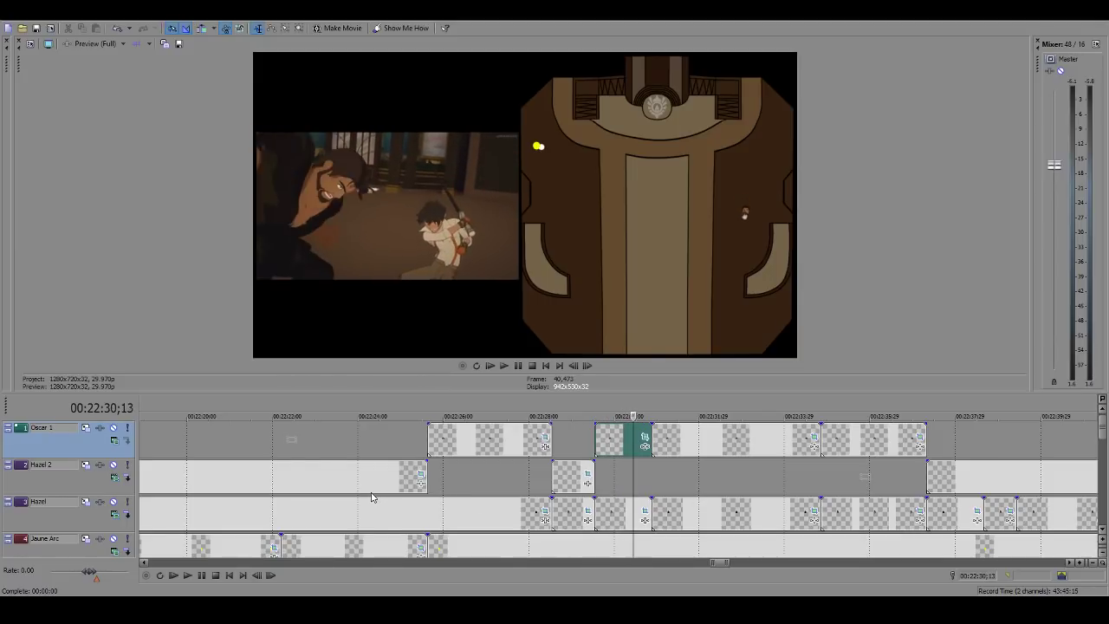
# Step: Step back and forth through the individual frames of Hazel's charge at Oscar, up to 22:30;18
pyautogui.press('Left')
pyautogui.press('Left')
pyautogui.press('Left')
pyautogui.press('Left')
pyautogui.press('Right')
pyautogui.press('Right')
pyautogui.press('Right')
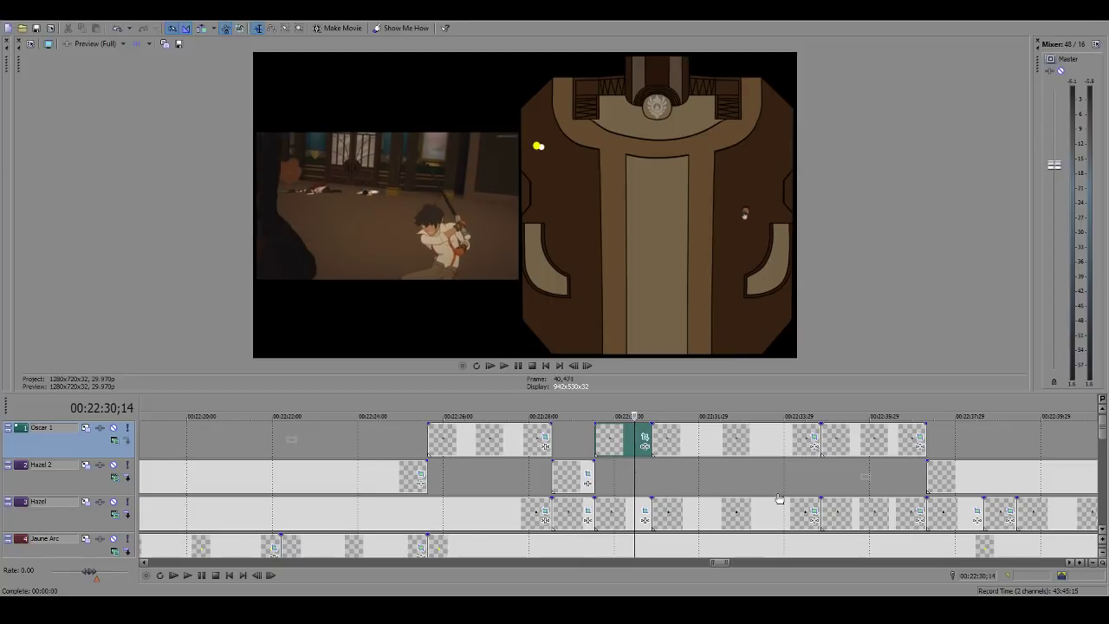
pyautogui.press('Right')
pyautogui.press('Right')
pyautogui.press('Right')
pyautogui.press('Right')
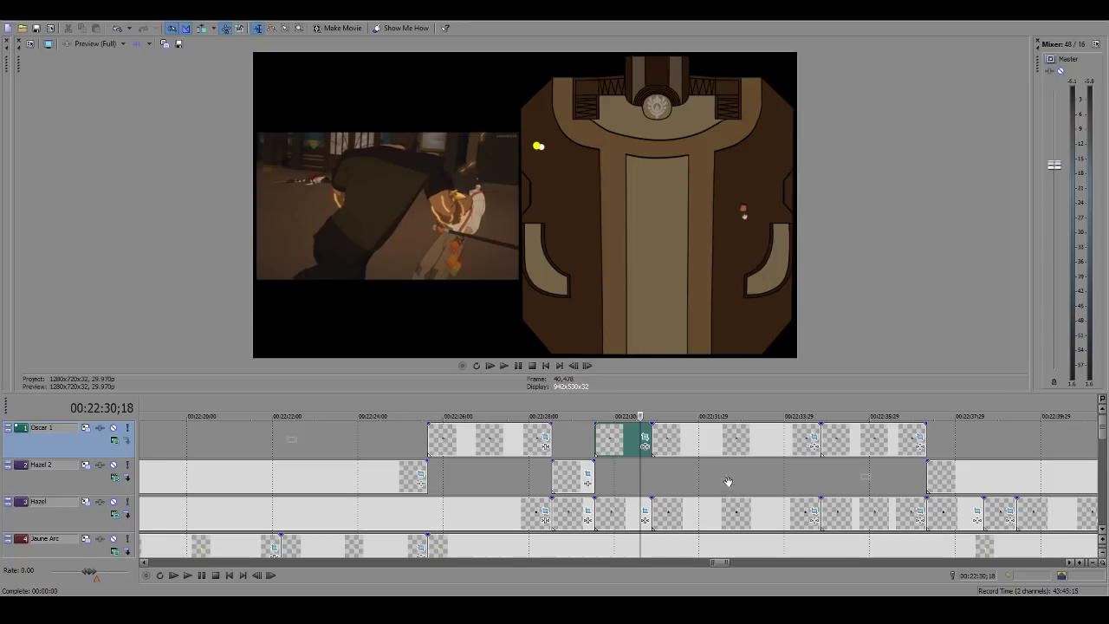
# Step: Replay the shot from about 22:29 and continue past 22:31 to check Oscar and Hazel's positions against the map
pyautogui.hotkey('ctrl', 'Left')
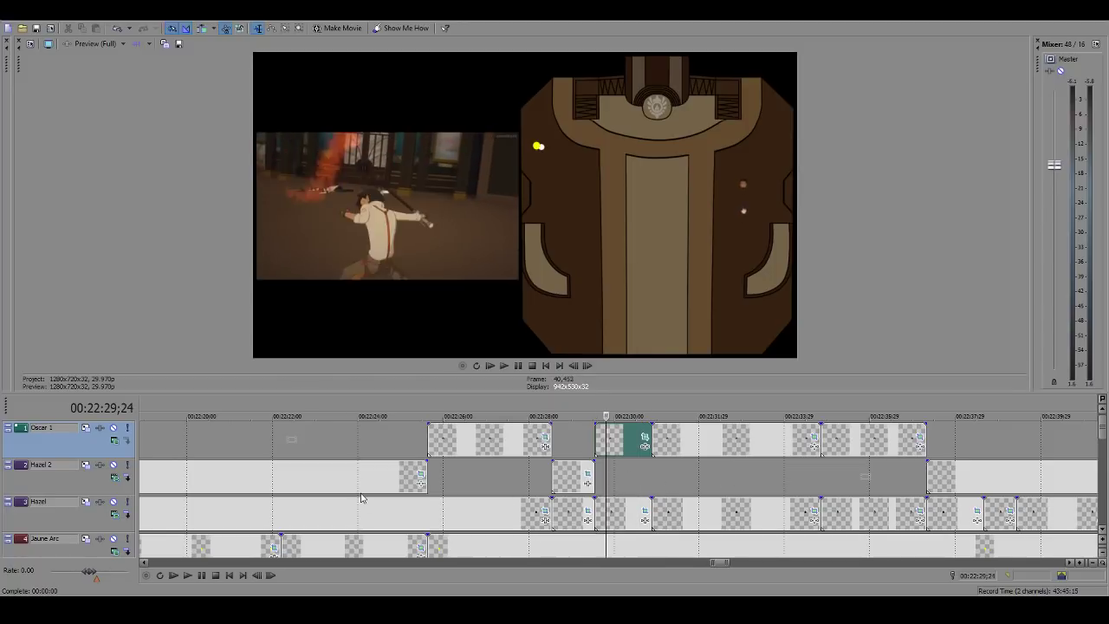
pyautogui.press('space')
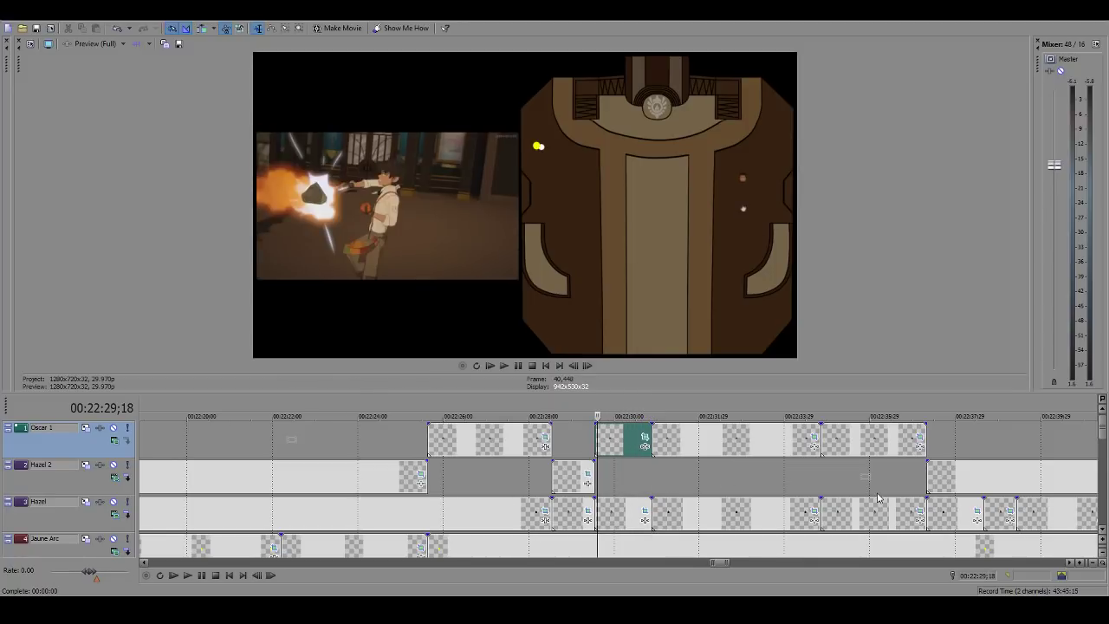
pyautogui.press('space')
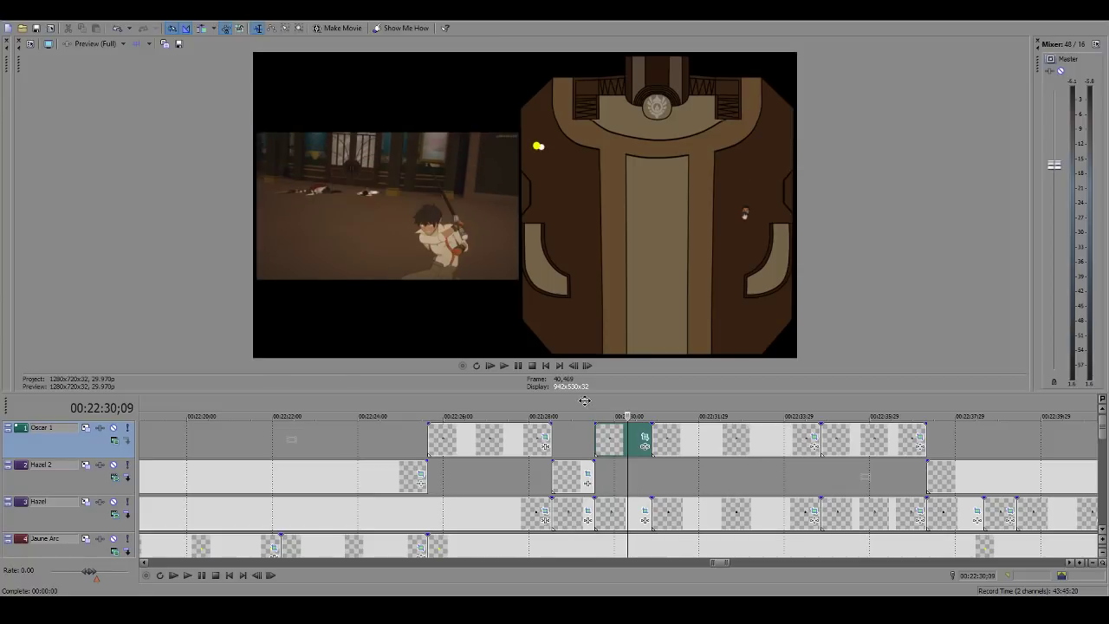
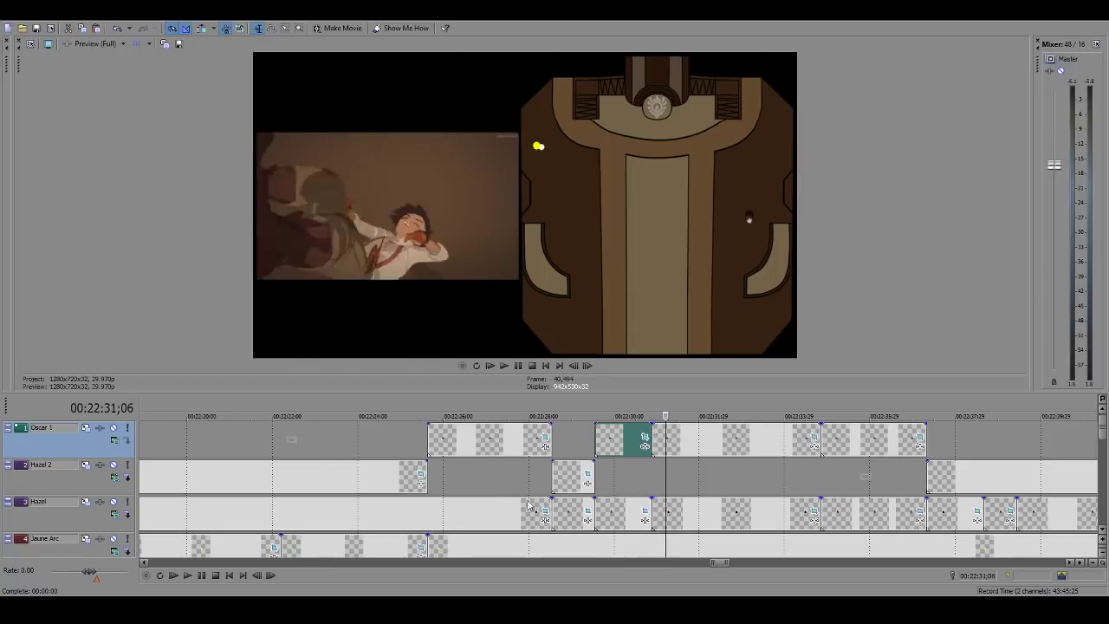
pyautogui.click(682, 471)
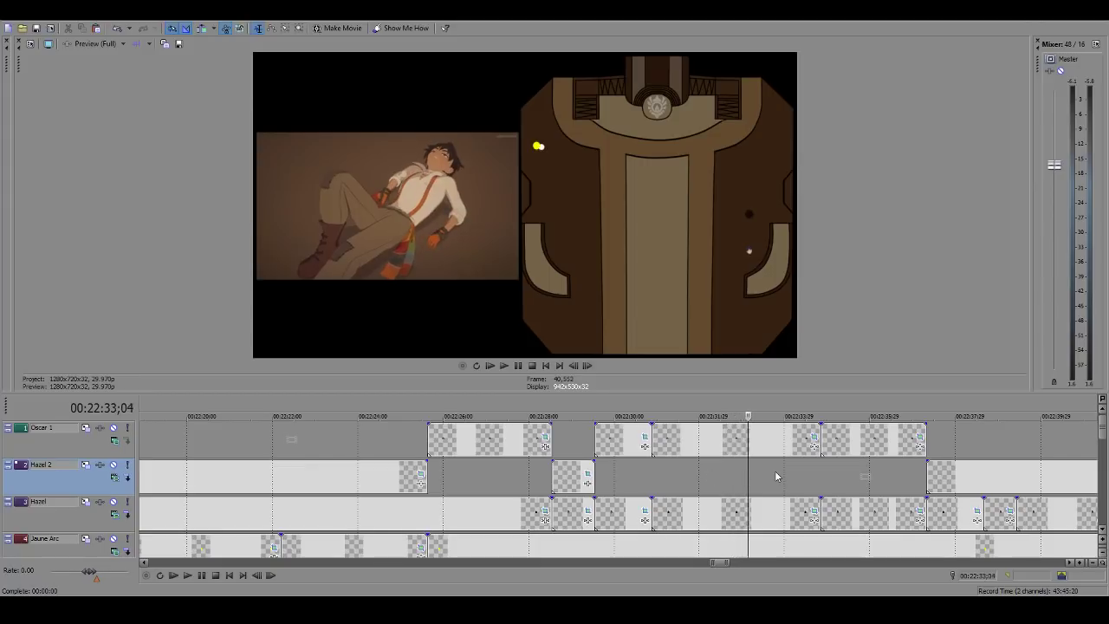
# Step: Review the following shots from 22:38;20 and 22:43;06, comparing the characters' positions with the map markers
pyautogui.scroll(-2, 775, 470)
pyautogui.click(782, 445)
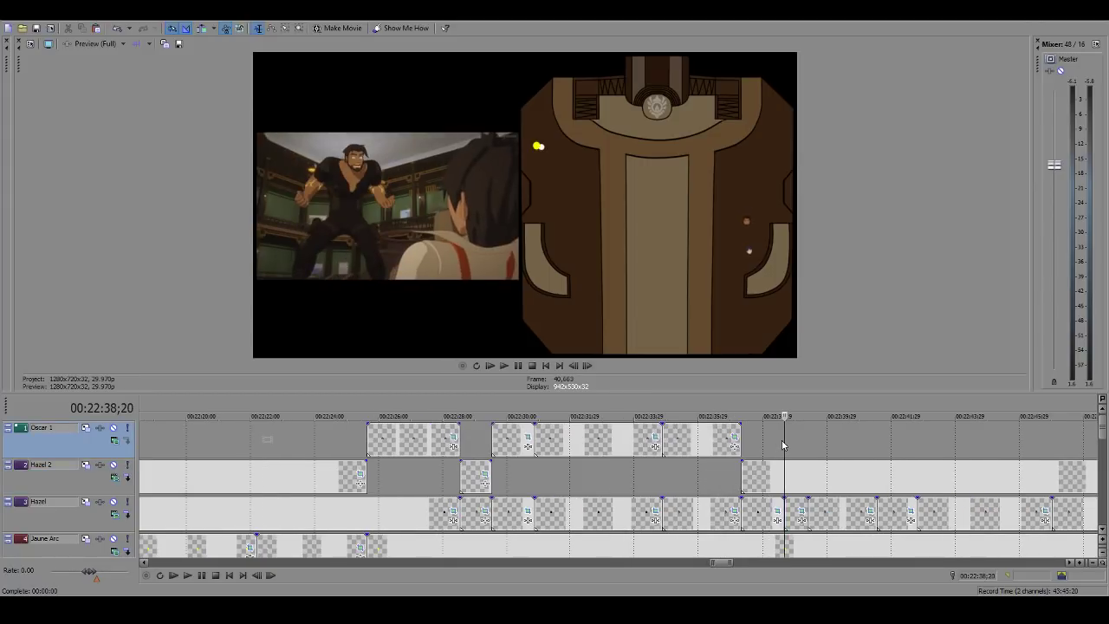
pyautogui.scroll(-1, 723, 500)
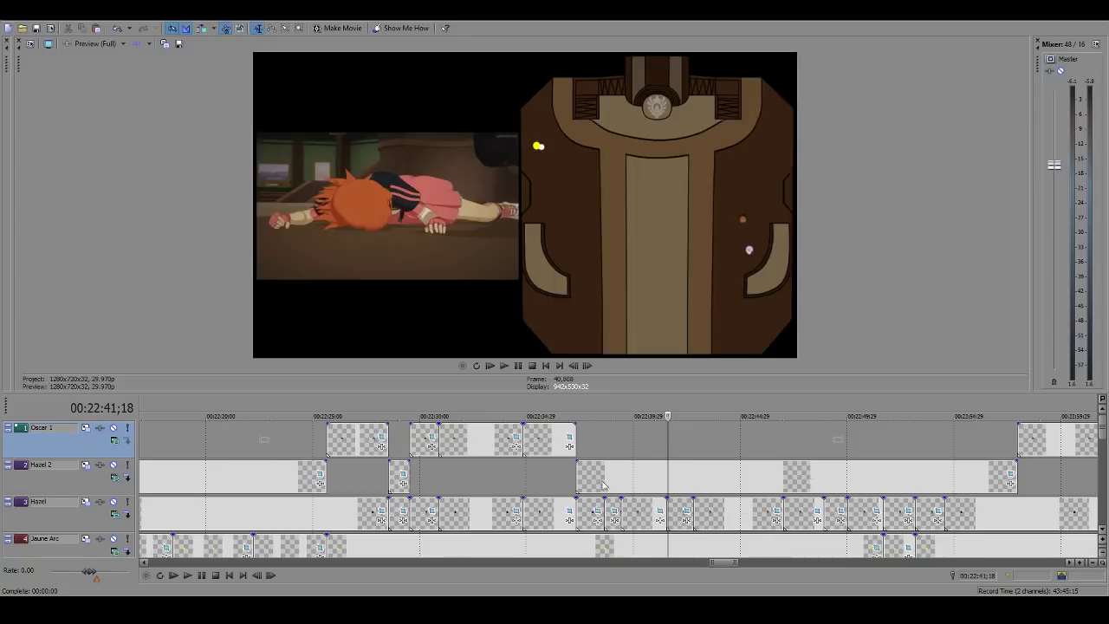
pyautogui.scroll(3, 663, 460)
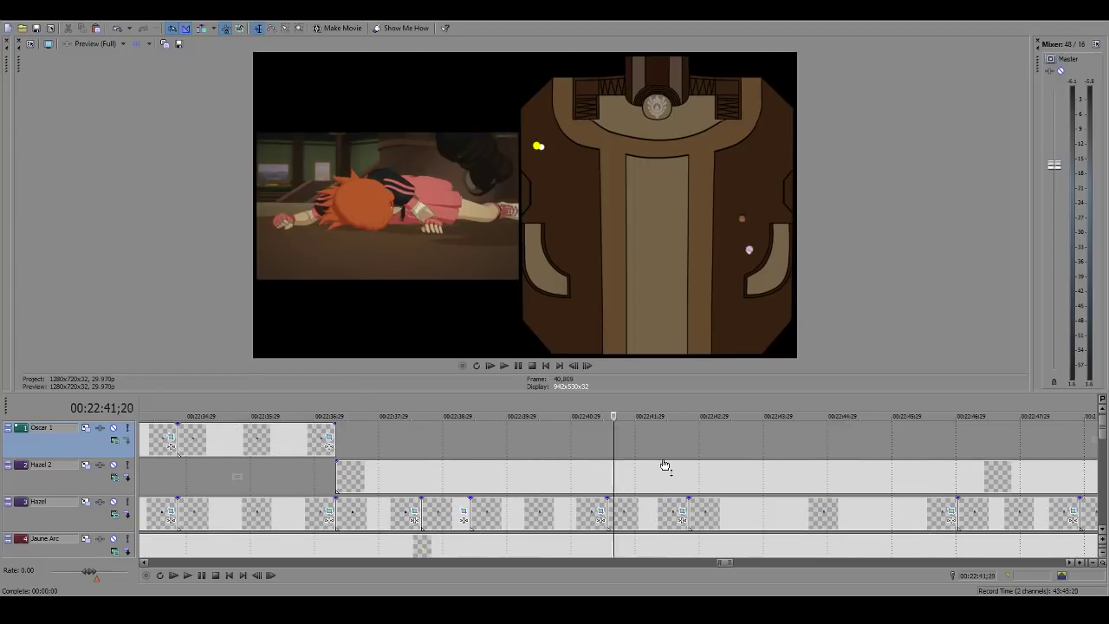
pyautogui.click(714, 451)
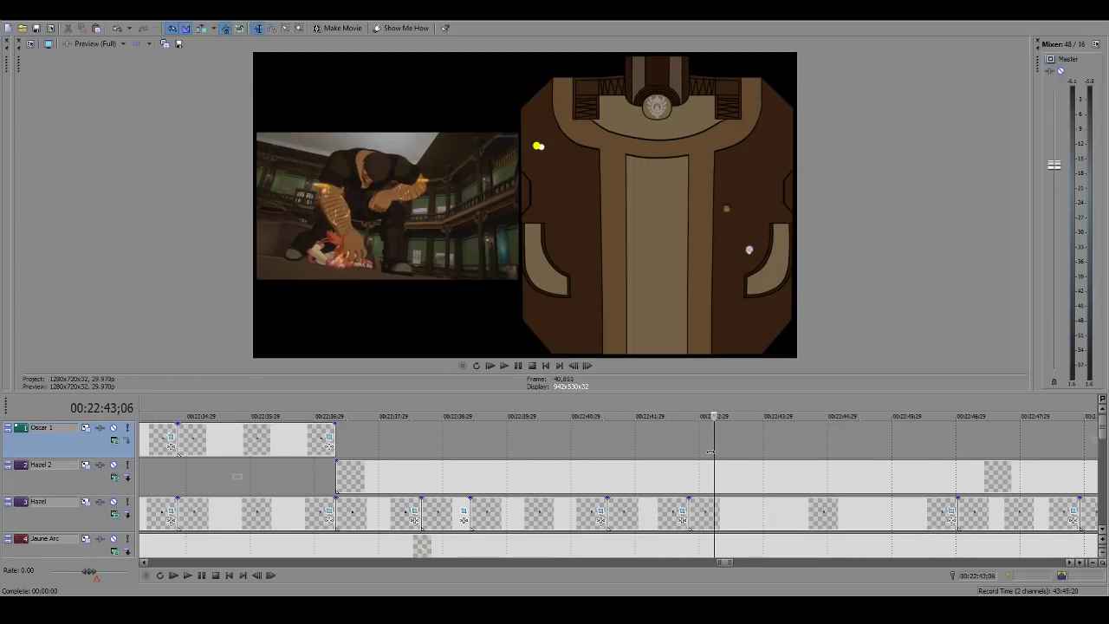
# Step: Review the shots from 22:43;06 to 23:06;16, comparing the characters' positions with the map markers and the Oscar 1 and Hazel 2 clips
pyautogui.scroll(-2, 508, 518)
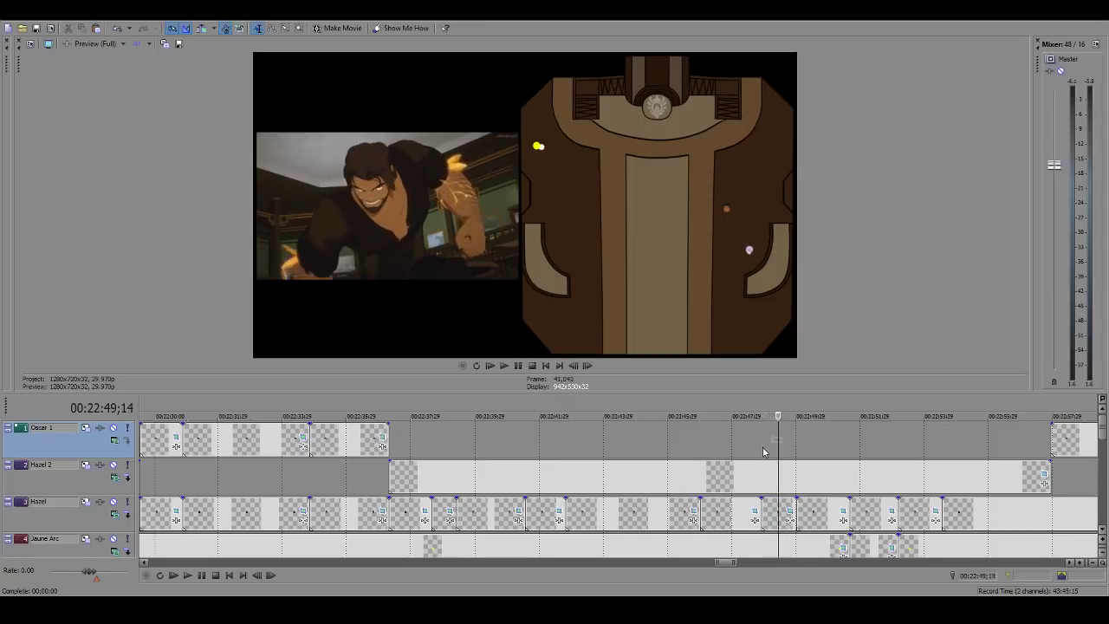
pyautogui.scroll(-3, 511, 459)
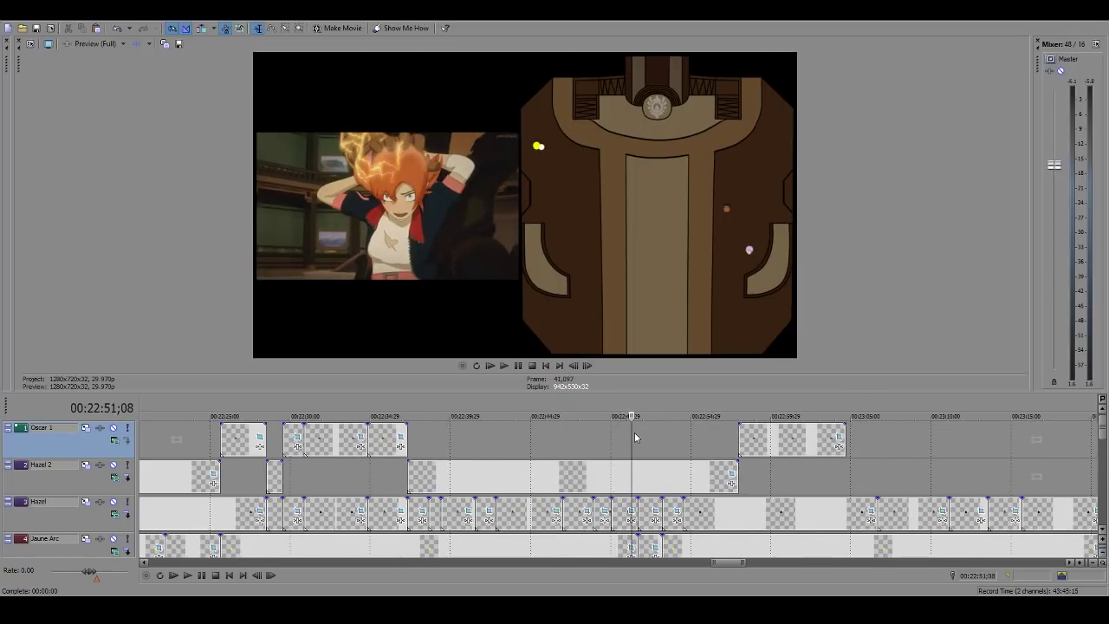
pyautogui.scroll(1, 634, 446)
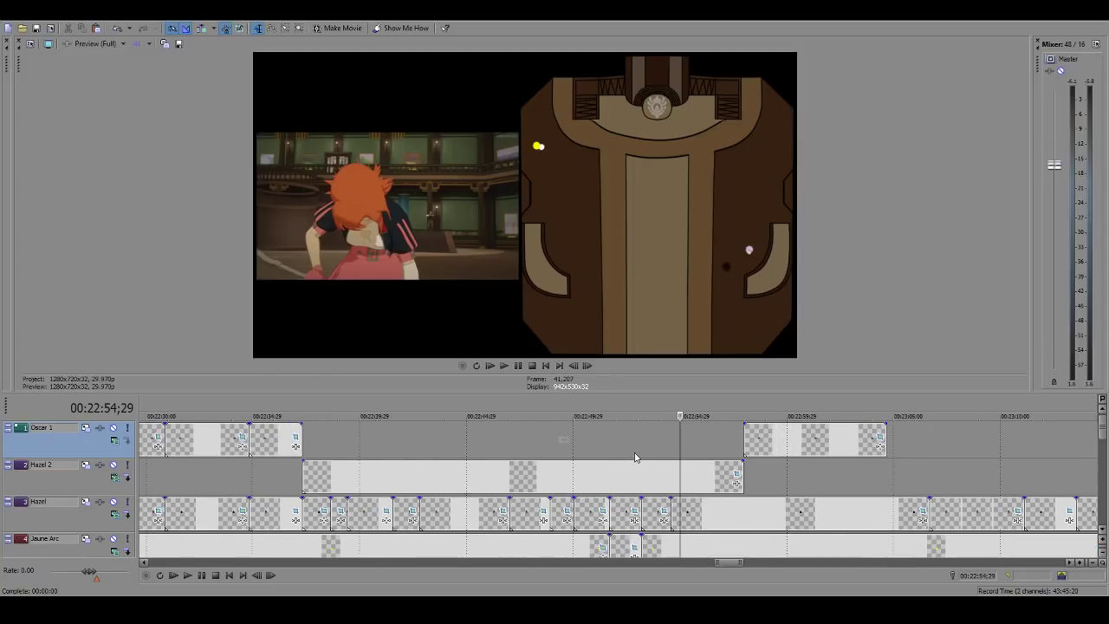
pyautogui.click(761, 438)
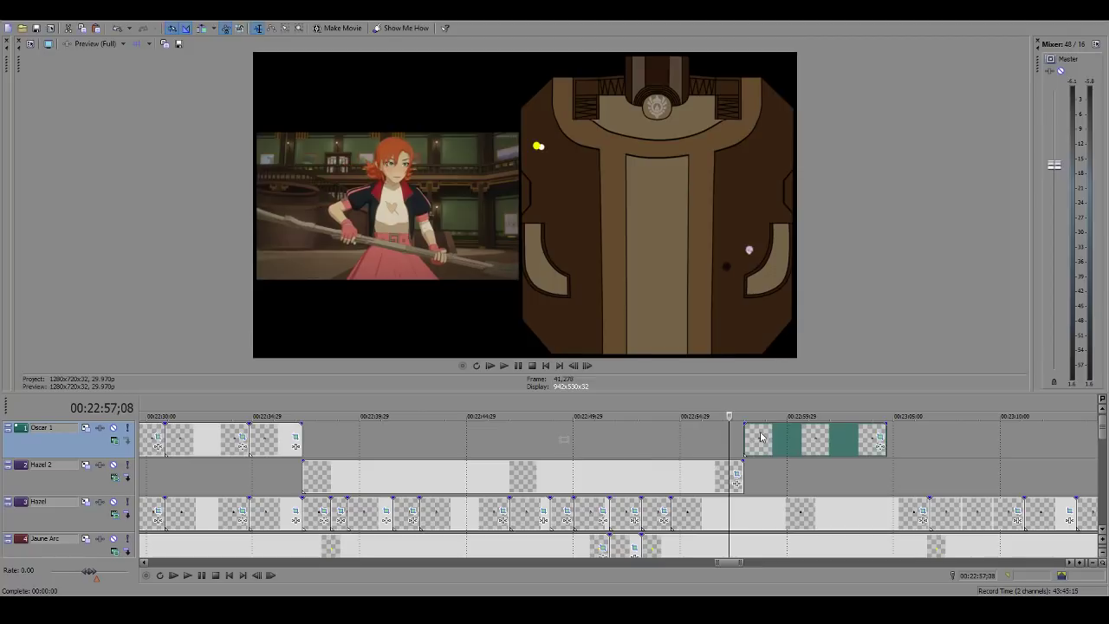
pyautogui.scroll(-3, 597, 453)
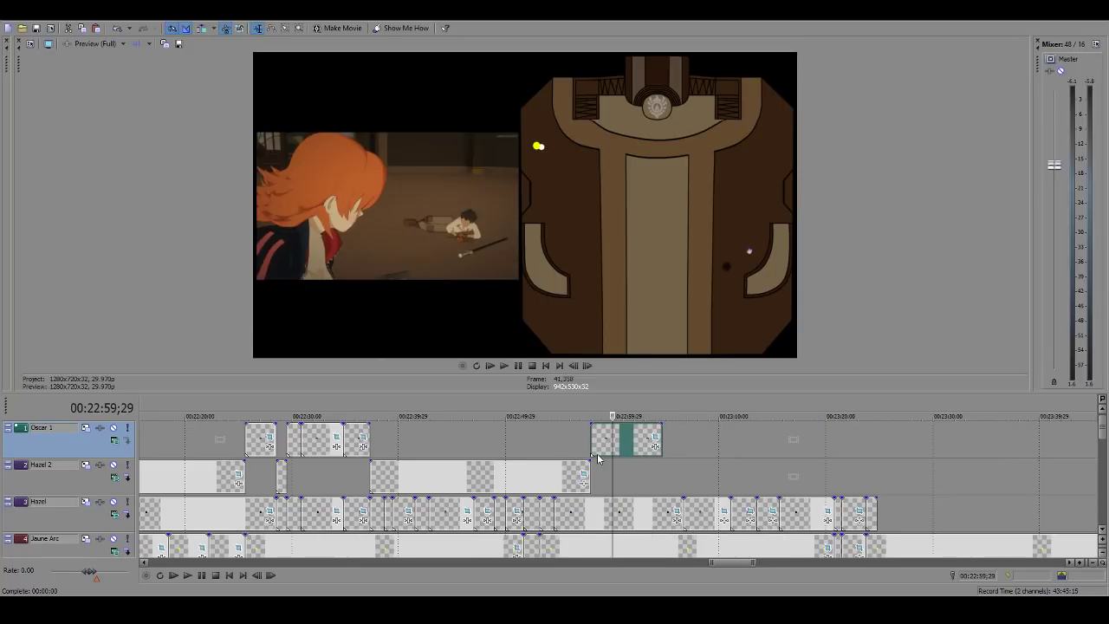
pyautogui.scroll(-3, 597, 453)
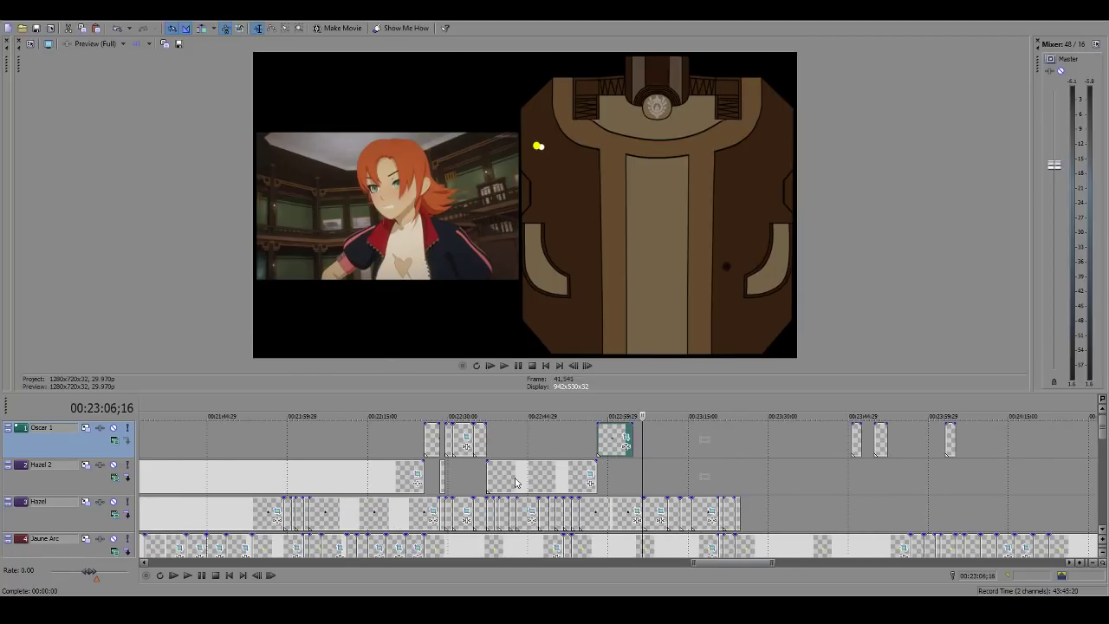
# Step: Copy the Hazel 2 clip ending near 22:57 and paste it on the same track right after the Oscar 1 clip
pyautogui.click(516, 478)
pyautogui.click(633, 482)
pyautogui.hotkey('ctrl', 'v')
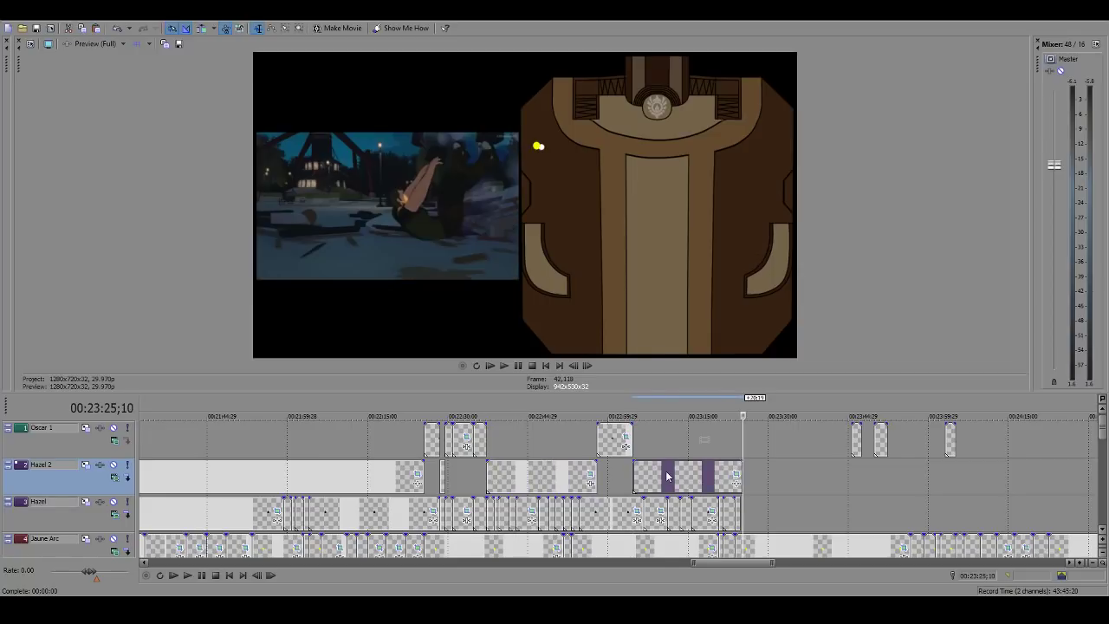
# Step: Check the Hazel 2 and Oscar 1 clip boundaries between 22:57;28 and 23:05;08 against the footage
pyautogui.click(543, 488)
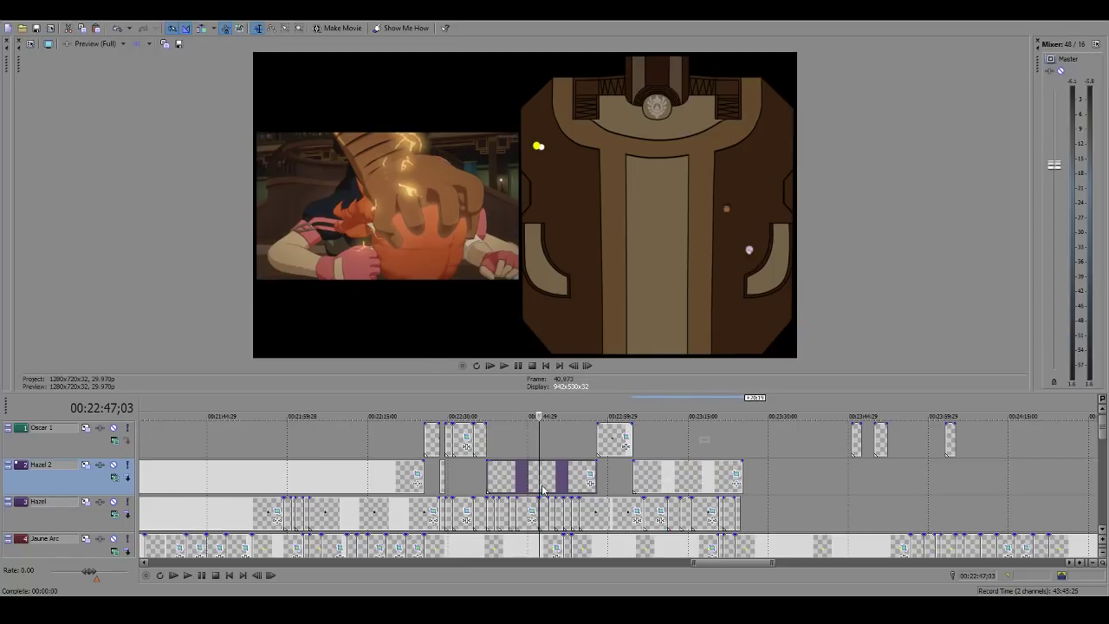
pyautogui.scroll(5, 618, 474)
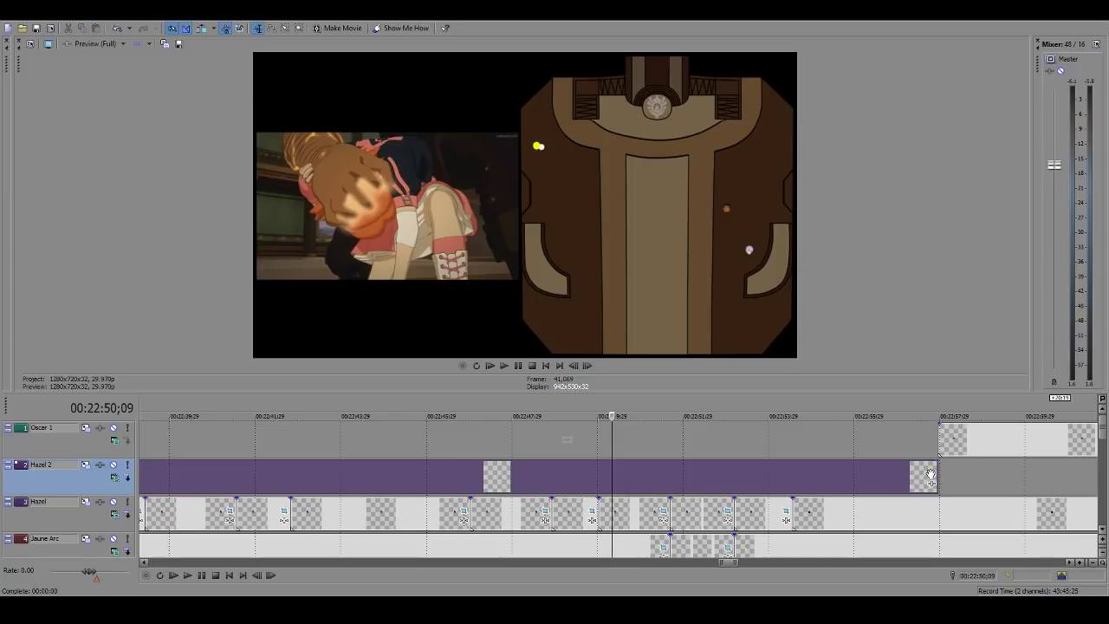
pyautogui.scroll(-7, 728, 451)
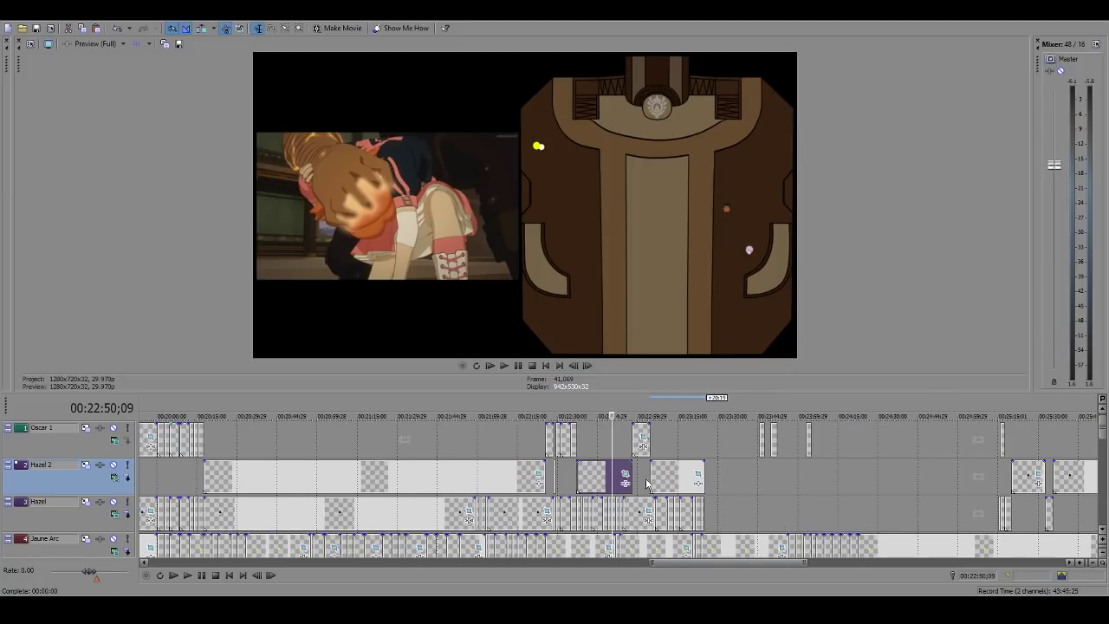
pyautogui.click(652, 472)
pyautogui.scroll(1, 652, 472)
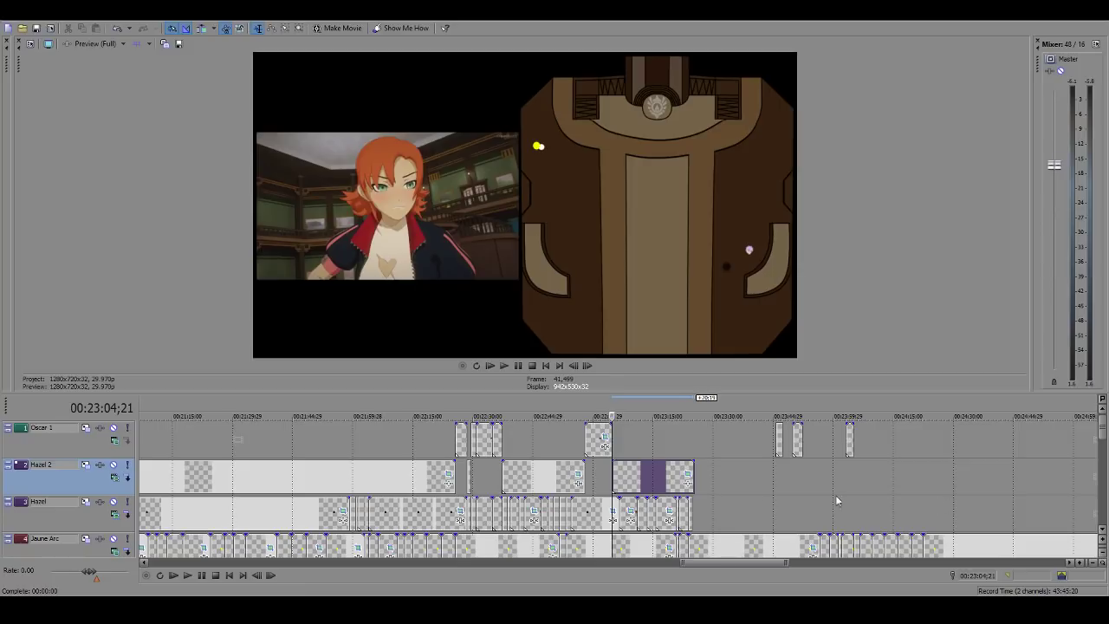
pyautogui.hotkey('ctrl', 'alt', 'Left')
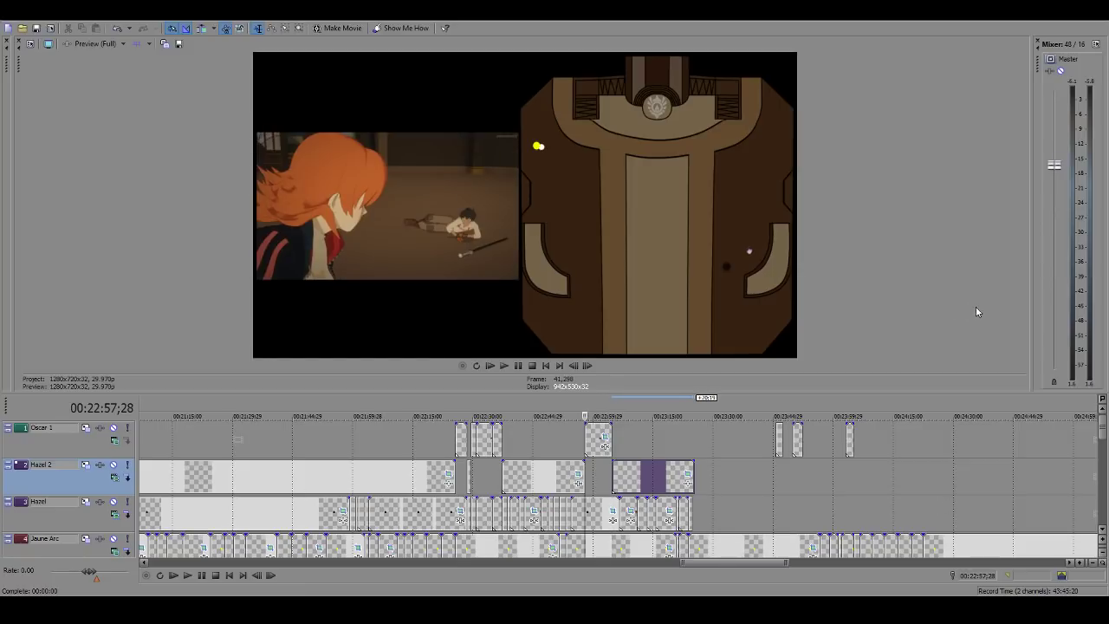
pyautogui.hotkey('ctrl', 'alt', 'Right')
pyautogui.hotkey('ctrl', 'alt', 'Right')
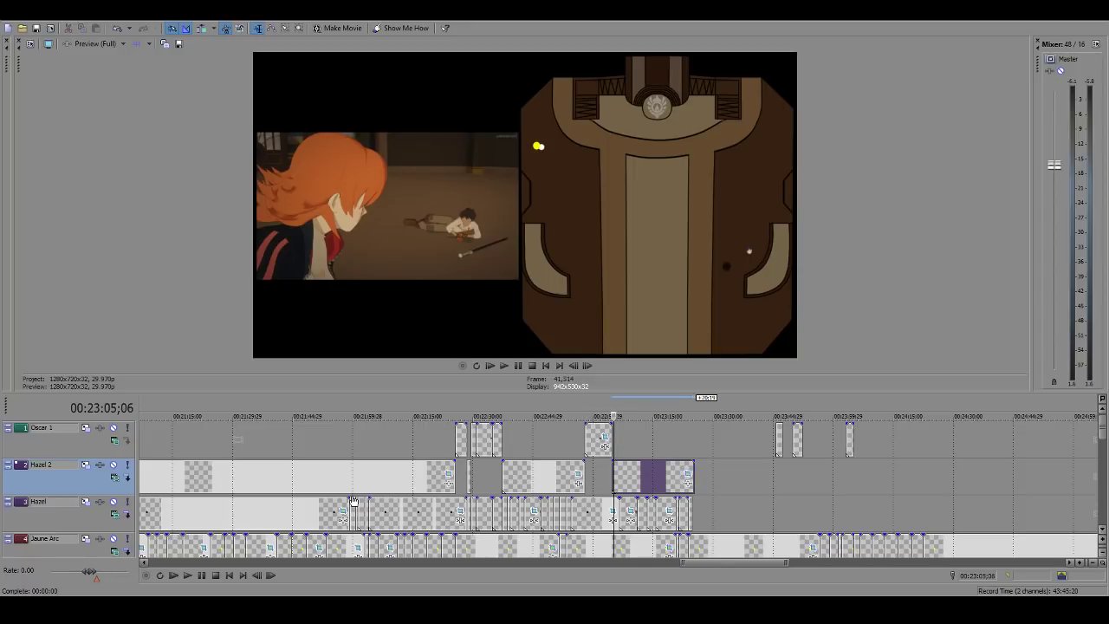
pyautogui.hotkey('ctrl', 'alt', 'Left')
pyautogui.hotkey('ctrl', 'alt', 'Right')
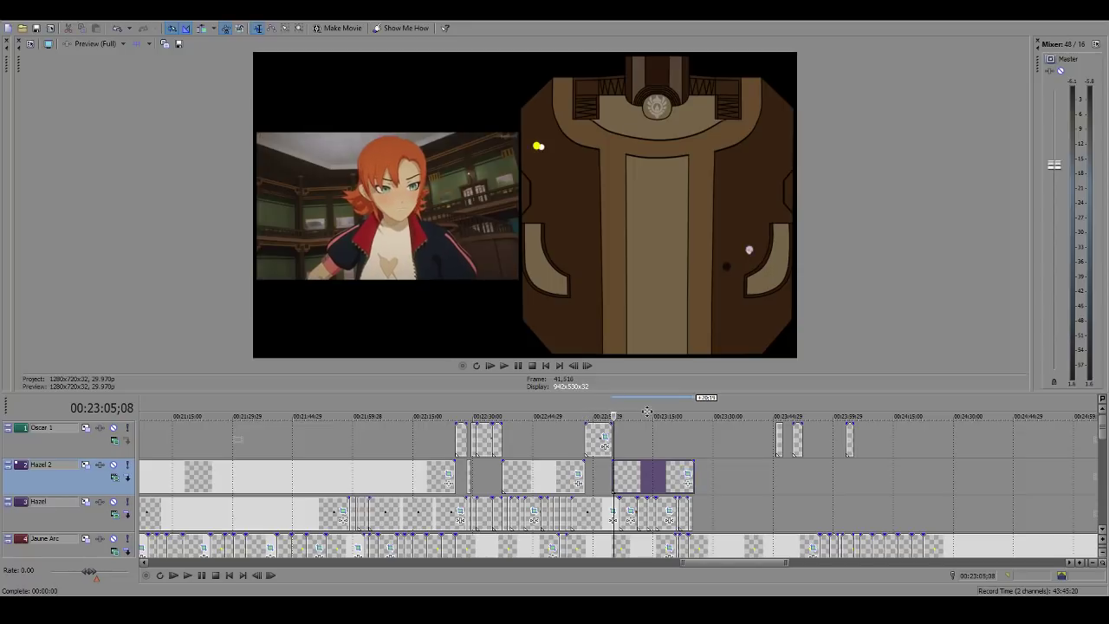
# Step: Extend the end of the pasted Hazel 2 clip to the start of the next Oscar 1 clip at 23:45;19
pyautogui.click(631, 452)
pyautogui.scroll(3, 646, 456)
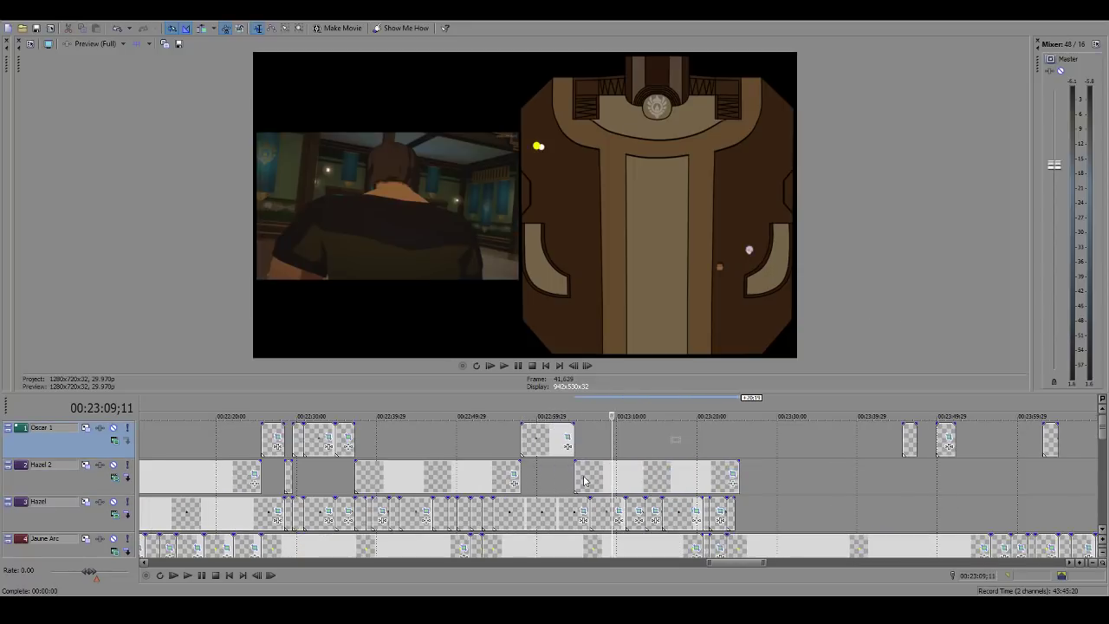
pyautogui.click(583, 481)
pyautogui.moveTo(738, 473); pyautogui.dragTo(900, 473)
pyautogui.click(840, 482)
pyautogui.press('space')
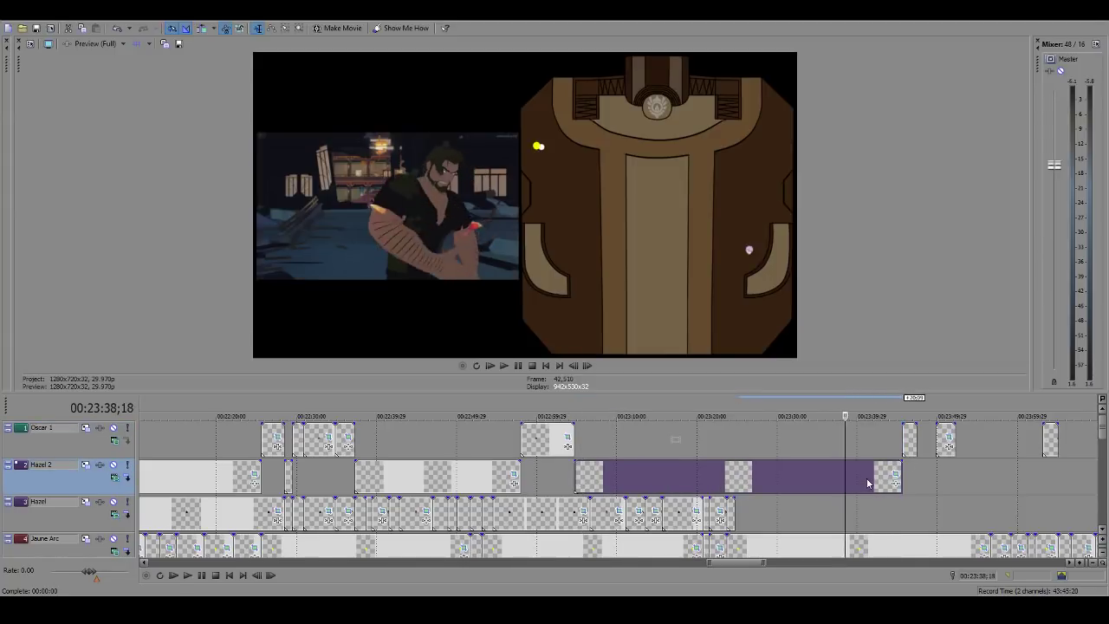
pyautogui.scroll(-2, 555, 489)
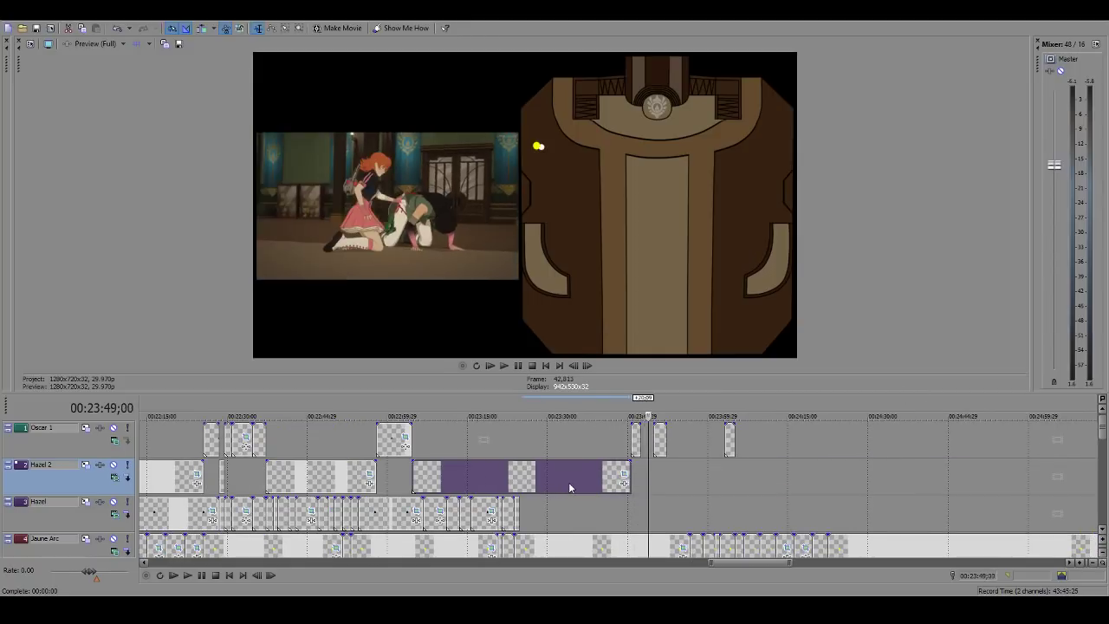
pyautogui.click(629, 430)
pyautogui.scroll(5, 641, 448)
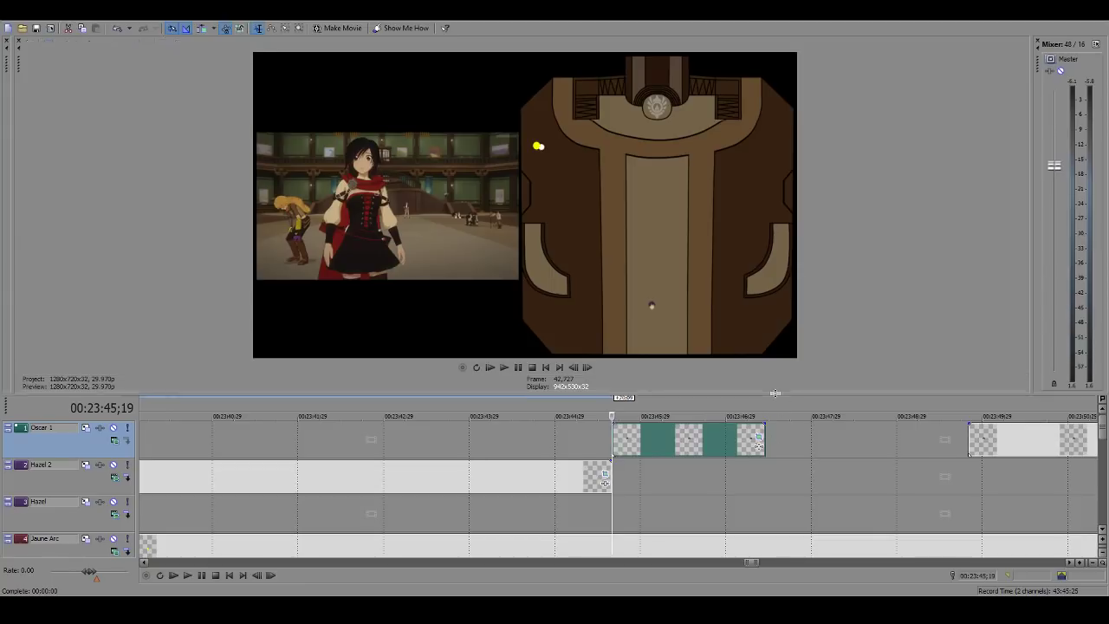
# Step: Inspect the shot at 23:45;20 in an enlarged preview, restore the timeline height and save the project
pyautogui.moveTo(772, 393); pyautogui.dragTo(763, 500)
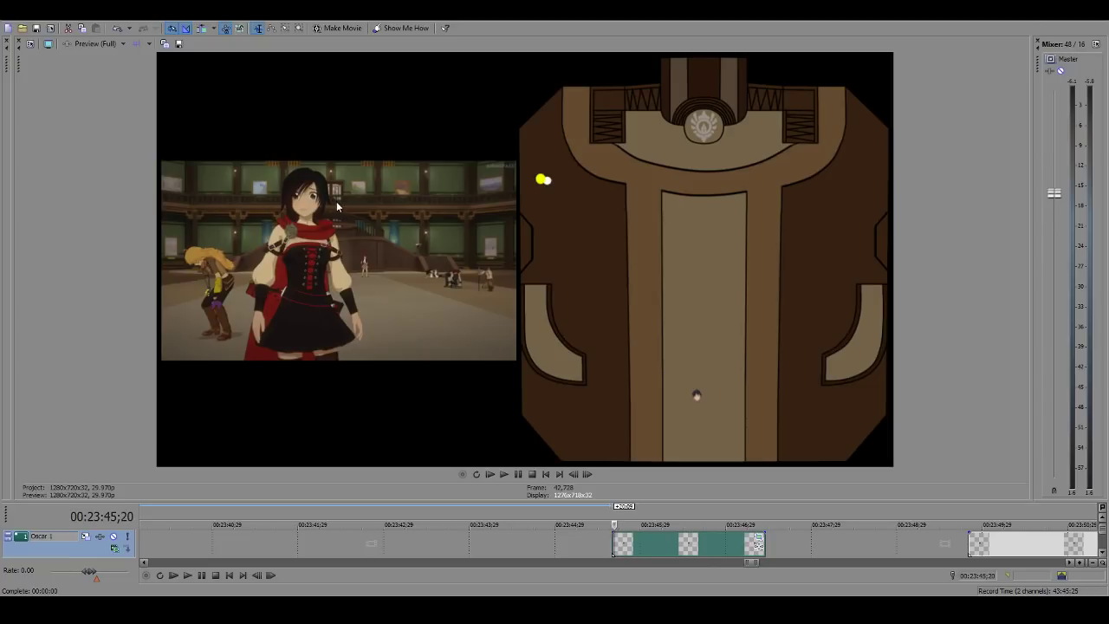
pyautogui.press('space')
pyautogui.scroll(-4, 738, 541)
pyautogui.moveTo(738, 499); pyautogui.dragTo(738, 364)
pyautogui.scroll(-8, 681, 436)
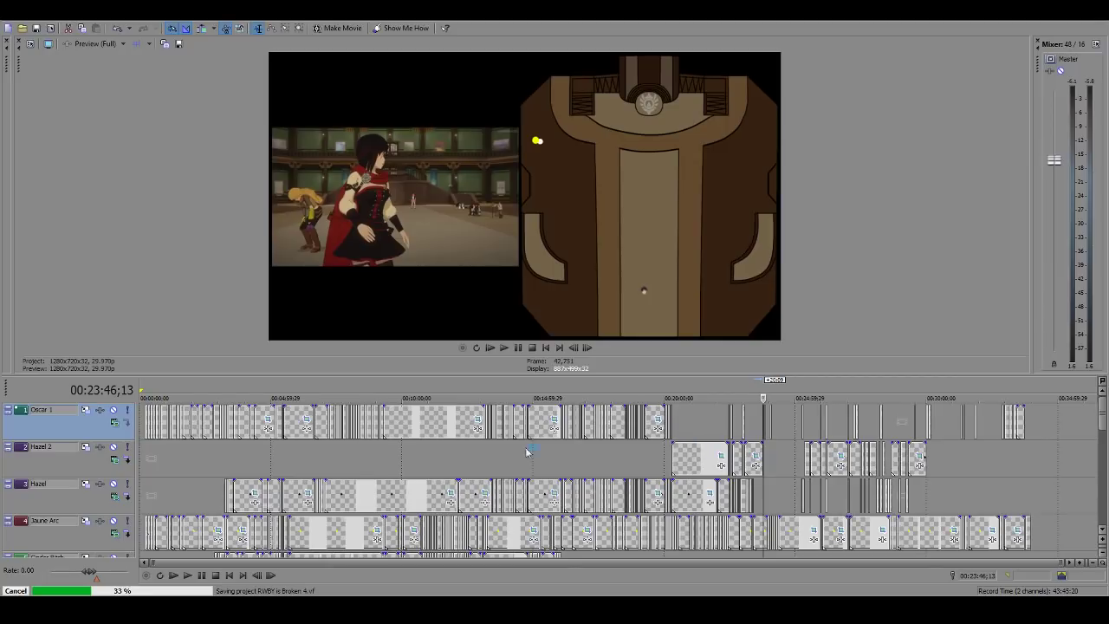
# Step: Return to the beginning of the project and skim the opening shots from 0:18 to past 1:48, comparing characters with the map markers
pyautogui.click(148, 454)
pyautogui.scroll(1, 331, 465)
pyautogui.scroll(6, 509, 472)
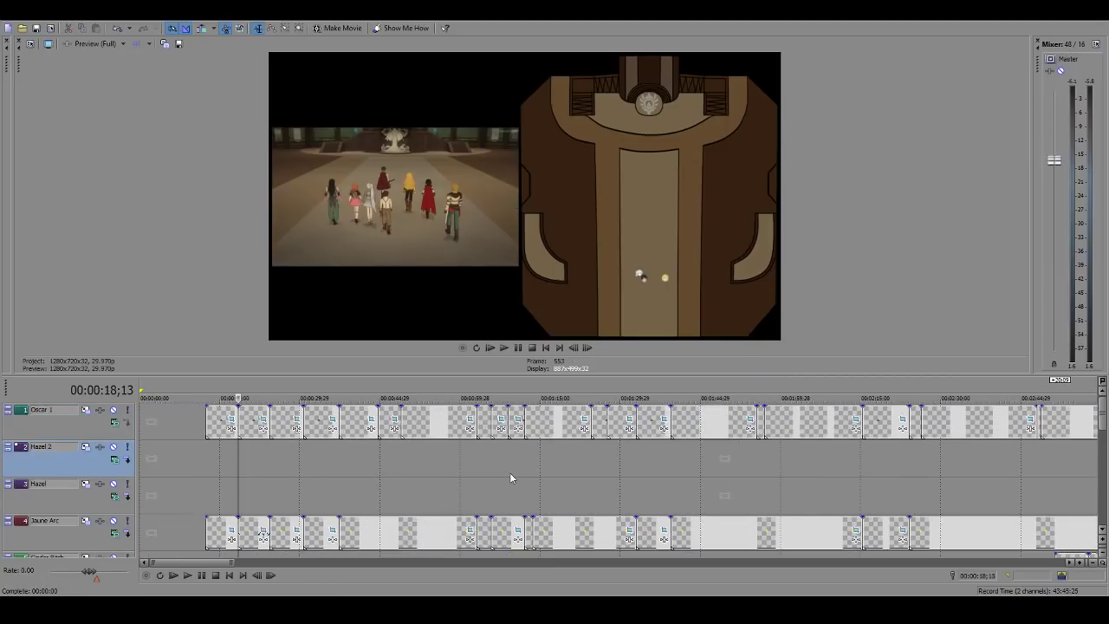
pyautogui.click(523, 473)
pyautogui.click(595, 465)
pyautogui.click(636, 471)
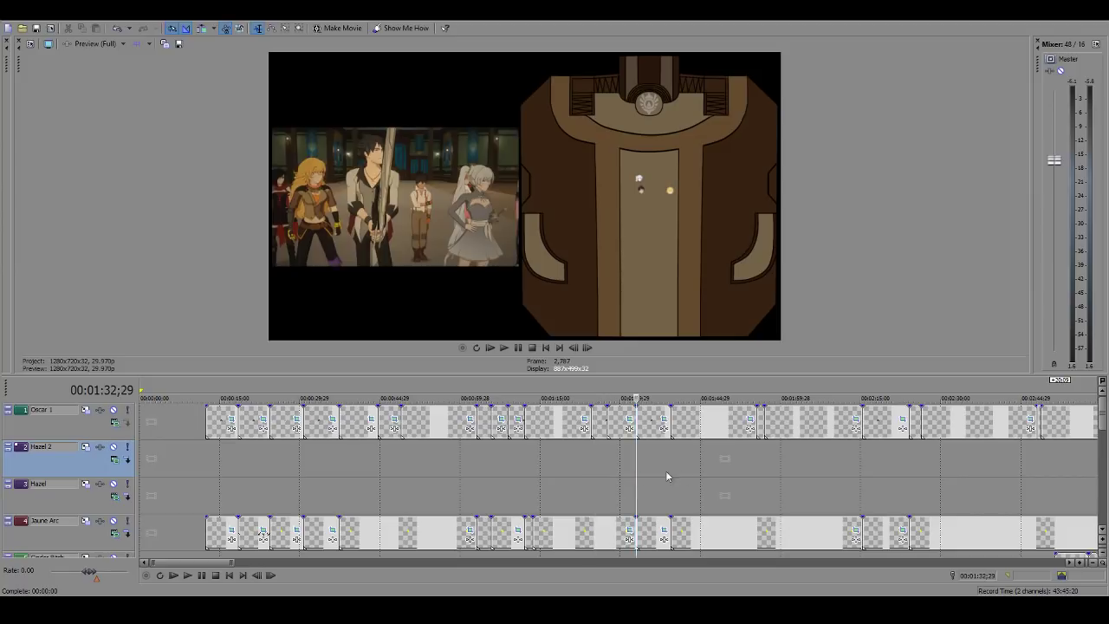
pyautogui.press('Right')
pyautogui.press('Right')
pyautogui.press('Right')
pyautogui.press('Right')
pyautogui.press('Right')
pyautogui.press('Right')
pyautogui.press('Right')
pyautogui.press('Right')
pyautogui.press('Right')
pyautogui.press('Right')
pyautogui.press('Right')
pyautogui.press('Right')
pyautogui.press('Right')
pyautogui.click(701, 469)
pyautogui.scroll(-1, 444, 508)
pyautogui.scroll(-1, 445, 511)
pyautogui.press('Right')
pyautogui.press('Right')
pyautogui.press('Right')
pyautogui.press('Right')
pyautogui.press('Right')
pyautogui.press('Right')
pyautogui.press('Right')
pyautogui.press('Right')
pyautogui.press('Right')
pyautogui.press('Right')
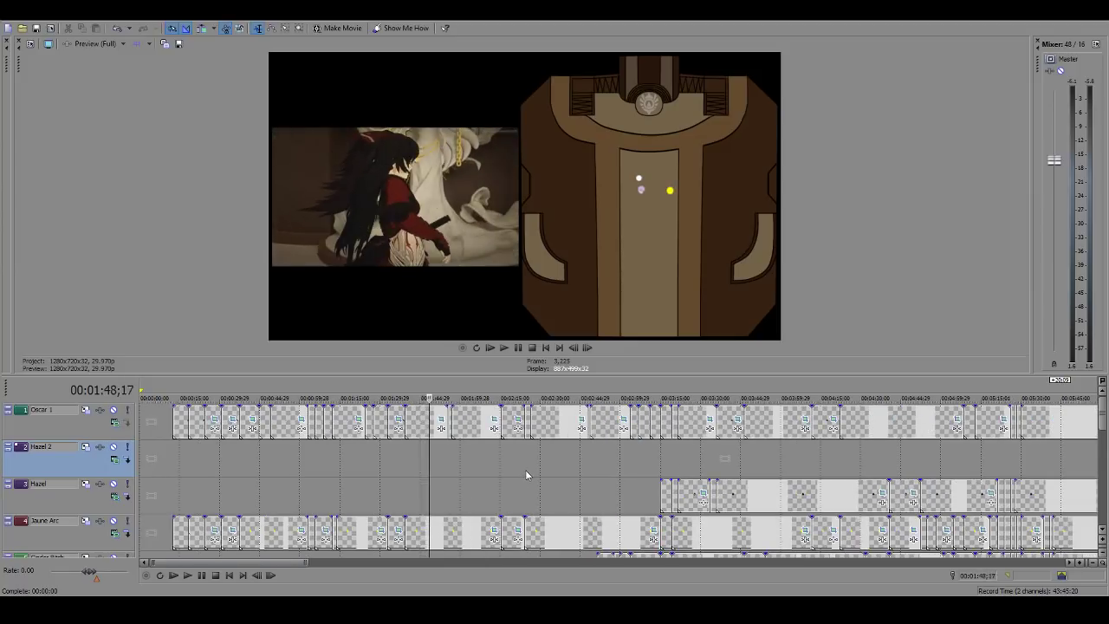
# Step: Advance through the standoff shots from about 2:25 to 2:59;28, checking the characters' placement against the map
pyautogui.click(527, 469)
pyautogui.press('Right')
pyautogui.press('Right')
pyautogui.press('Right')
pyautogui.press('Right')
pyautogui.press('Right')
pyautogui.press('Right')
pyautogui.press('Right')
pyautogui.press('Right')
pyautogui.press('Right')
pyautogui.press('Right')
pyautogui.press('Right')
pyautogui.press('Right')
pyautogui.press('Right')
pyautogui.press('Right')
pyautogui.press('Right')
pyautogui.press('Right')
pyautogui.press('Right')
pyautogui.press('Right')
pyautogui.press('Right')
pyautogui.press('Right')
pyautogui.press('Right')
pyautogui.press('Right')
pyautogui.press('Right')
pyautogui.press('Right')
pyautogui.press('Right')
pyautogui.press('Right')
pyautogui.press('Right')
pyautogui.press('Right')
pyautogui.press('Right')
pyautogui.press('Right')
pyautogui.press('Right')
pyautogui.press('Right')
pyautogui.press('Right')
pyautogui.press('Right')
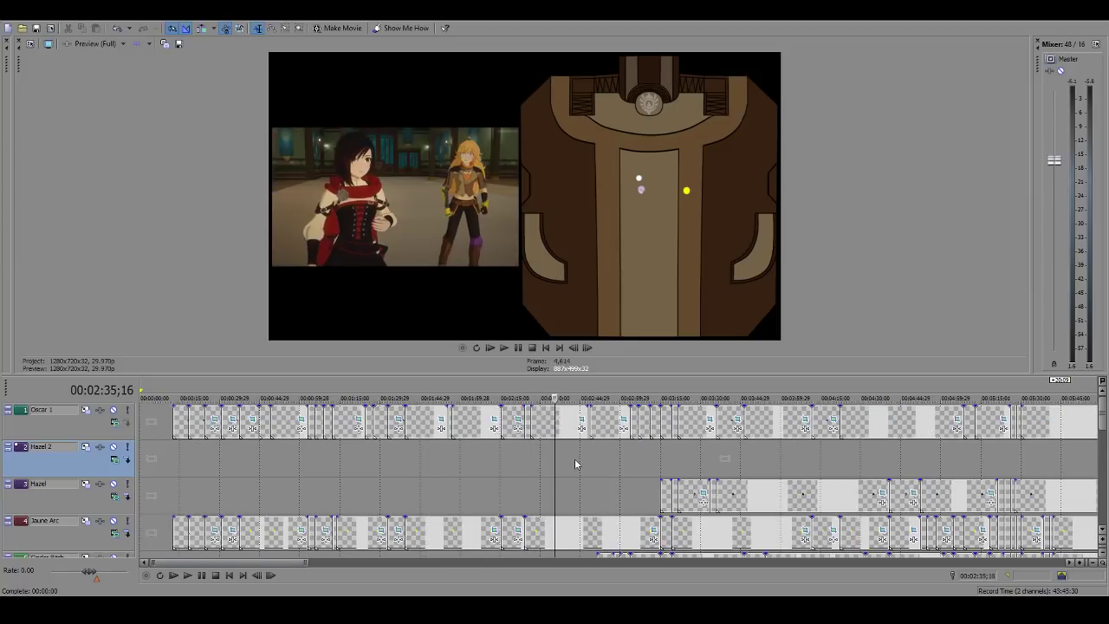
pyautogui.click(606, 464)
pyautogui.press('Right')
pyautogui.press('Right')
pyautogui.press('Right')
pyautogui.press('Right')
pyautogui.press('Right')
pyautogui.press('Right')
pyautogui.press('Right')
pyautogui.press('Right')
pyautogui.press('Right')
pyautogui.press('Right')
pyautogui.press('Right')
pyautogui.press('Right')
pyautogui.press('Right')
pyautogui.press('Right')
pyautogui.press('Right')
pyautogui.press('Right')
pyautogui.press('Right')
pyautogui.press('Right')
pyautogui.press('Right')
pyautogui.press('Right')
pyautogui.press('Right')
pyautogui.press('Right')
pyautogui.press('Right')
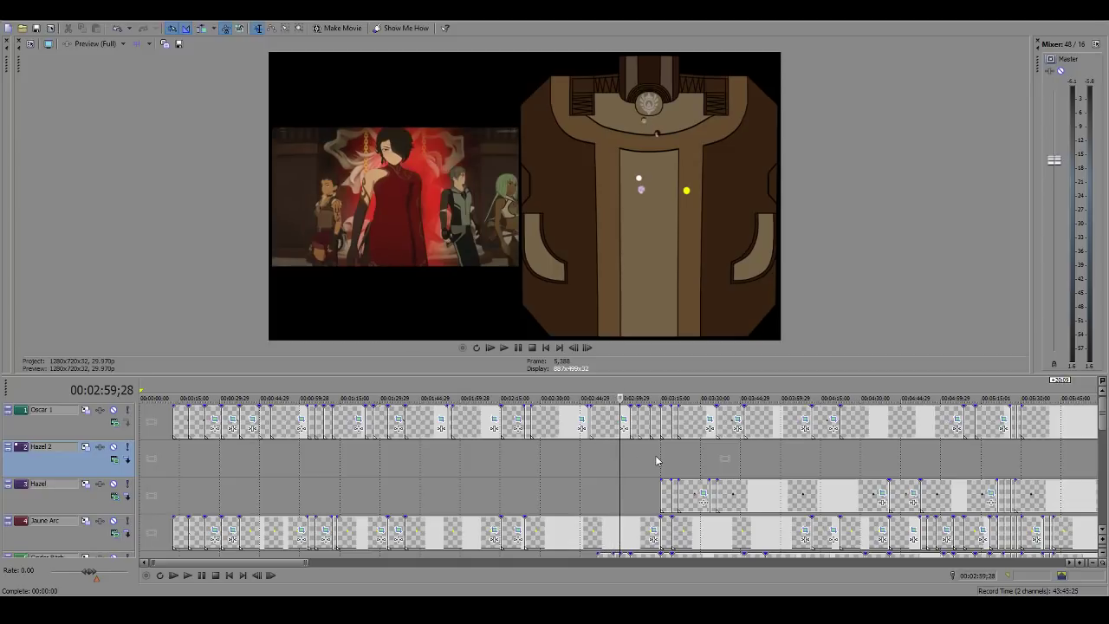
# Step: Skim the footage from 3:23;12 to 5:50;24 and return to the group shot near 5:10
pyautogui.click(684, 461)
pyautogui.scroll(-1, 641, 463)
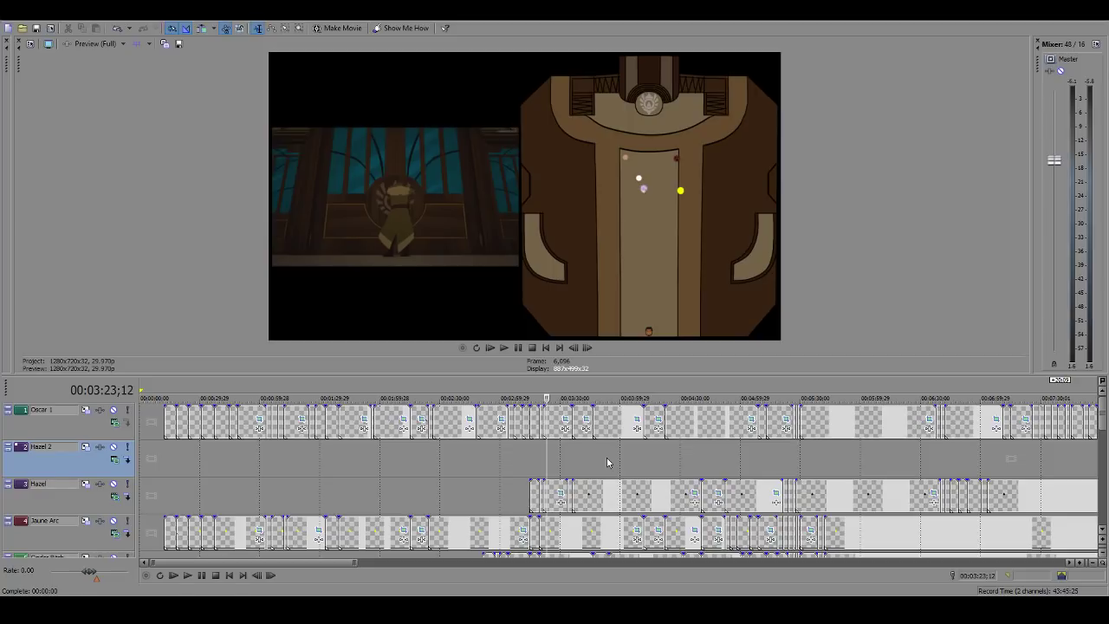
pyautogui.scroll(-2, 607, 462)
pyautogui.click(607, 462)
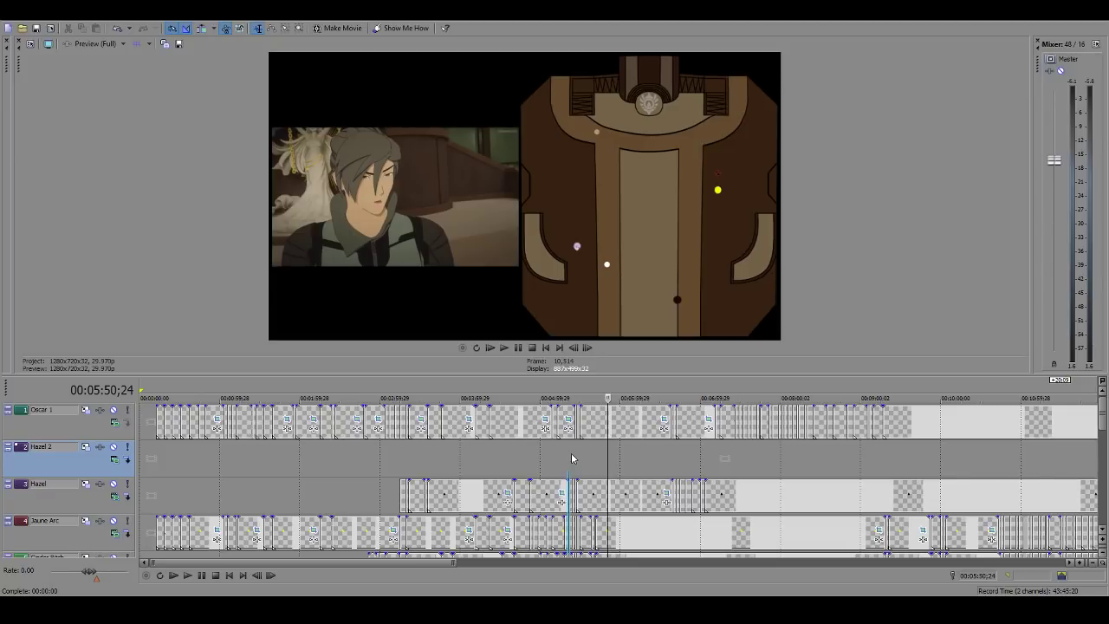
pyautogui.scroll(3, 572, 458)
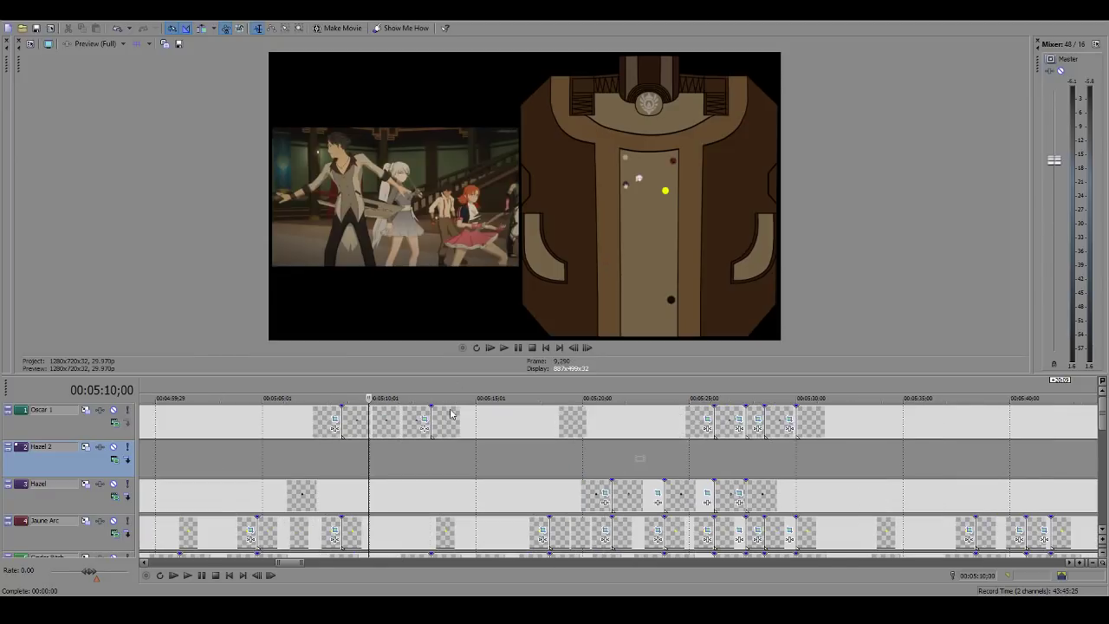
pyautogui.scroll(4, 465, 440)
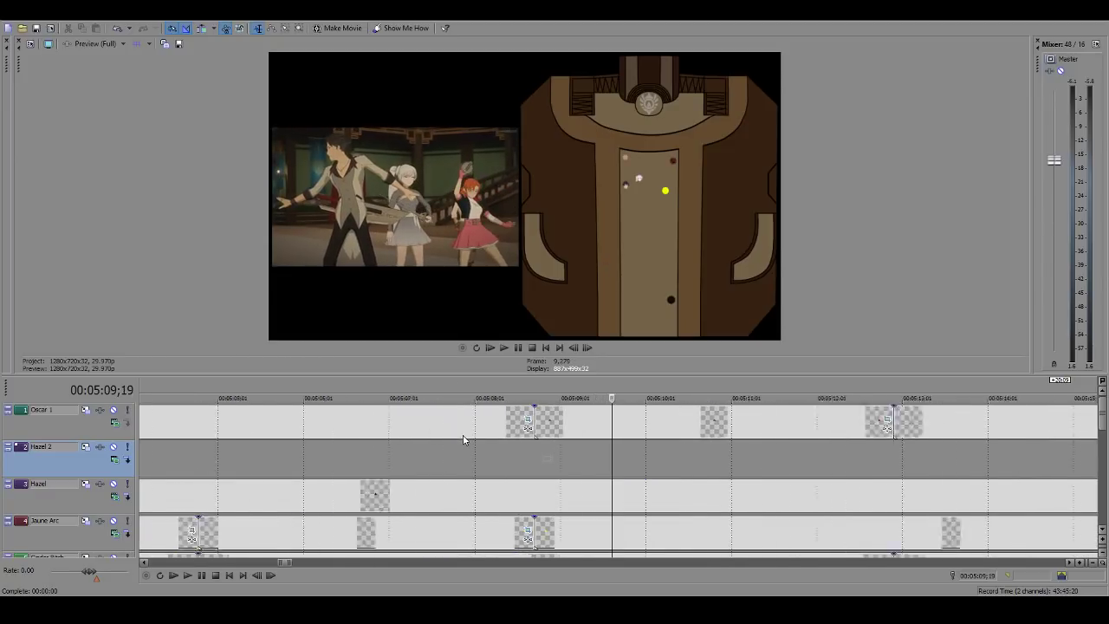
# Step: Step backwards frame by frame through the group shot from 5:09;19 to examine the characters' positions
pyautogui.press('Left')
pyautogui.press('Left')
pyautogui.press('Left')
pyautogui.press('Left')
pyautogui.press('Left')
pyautogui.press('Left')
pyautogui.press('Left')
pyautogui.press('Left')
pyautogui.press('Left')
pyautogui.press('Left')
pyautogui.press('Left')
pyautogui.press('Left')
pyautogui.press('Left')
pyautogui.press('Left')
pyautogui.press('Left')
pyautogui.press('Left')
pyautogui.press('Left')
pyautogui.press('Left')
pyautogui.press('Left')
pyautogui.press('Left')
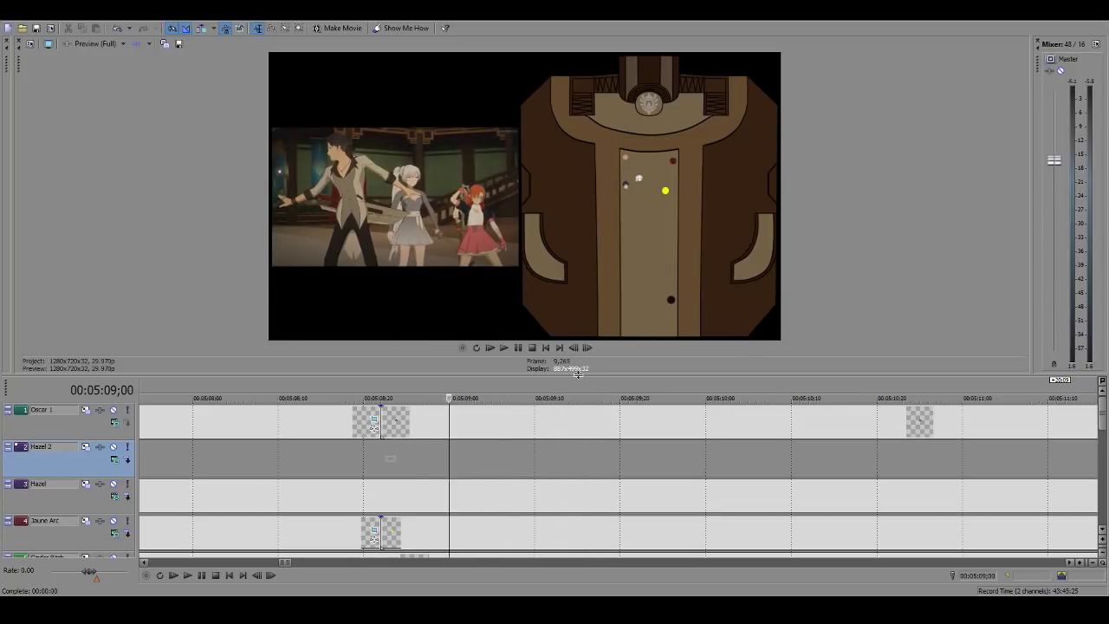
# Step: Enlarge the preview over the timeline and step through the frames following 5:08;22 to compare the group with the map markers
pyautogui.press('Right')
pyautogui.press('Right')
pyautogui.press('Right')
pyautogui.press('Right')
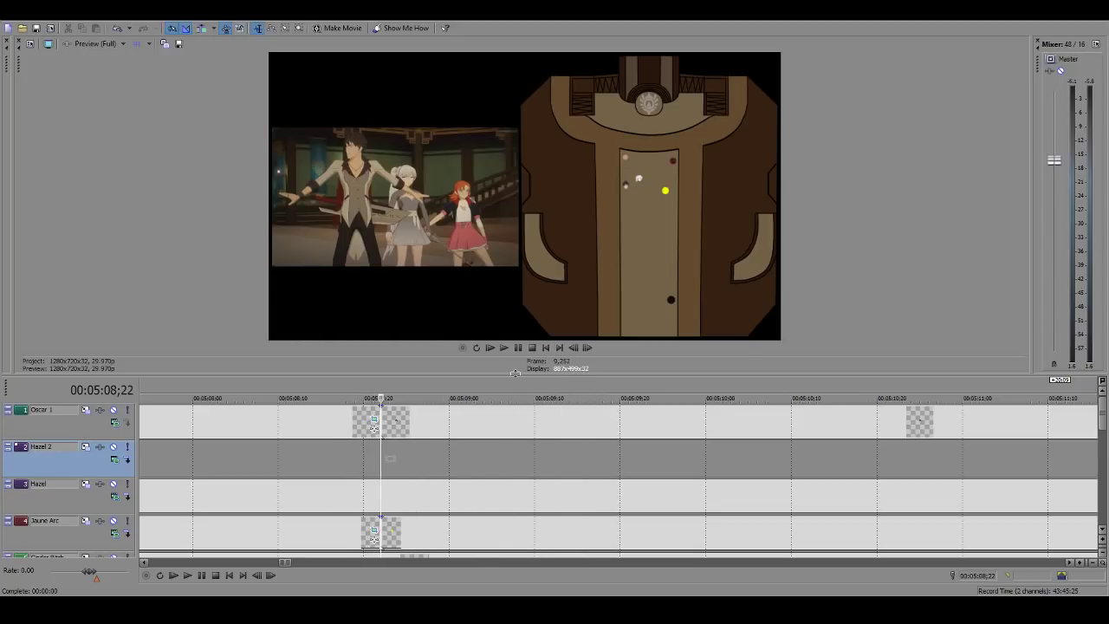
pyautogui.moveTo(515, 374); pyautogui.dragTo(556, 574)
pyautogui.press('Right')
pyautogui.press('Right')
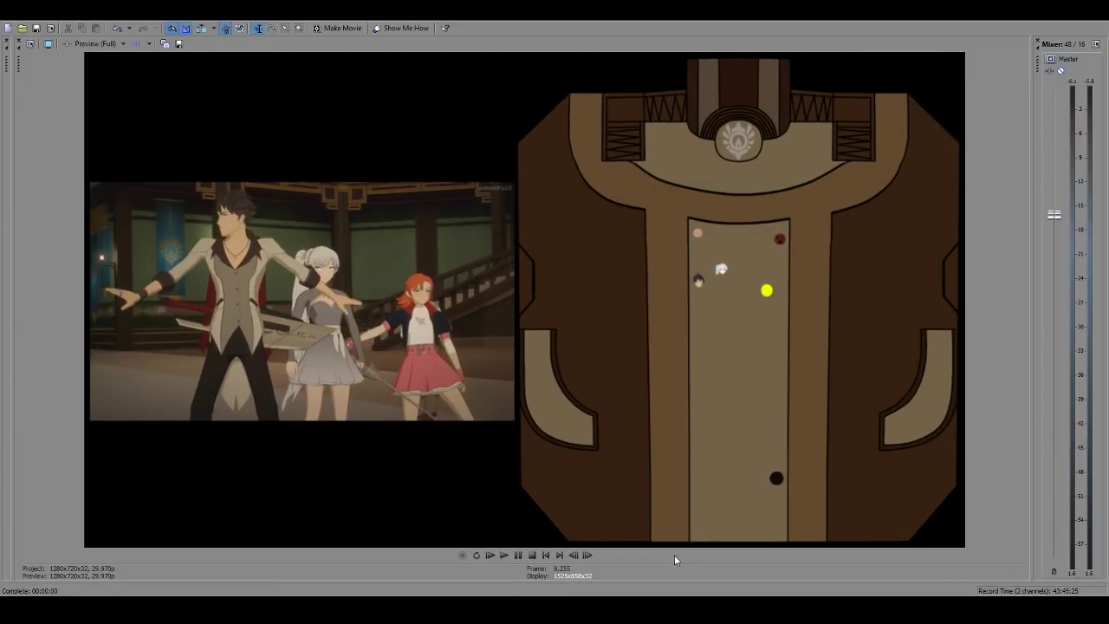
# Step: Step forward through the group shot from frame 9,255 to 9,284, comparing the characters' positions with the map markers
pyautogui.press('Right')
pyautogui.press('Right')
pyautogui.press('Right')
pyautogui.press('Right')
pyautogui.press('Right')
pyautogui.press('Right')
pyautogui.press('Right')
pyautogui.press('Right')
pyautogui.press('Right')
pyautogui.press('Right')
pyautogui.press('Right')
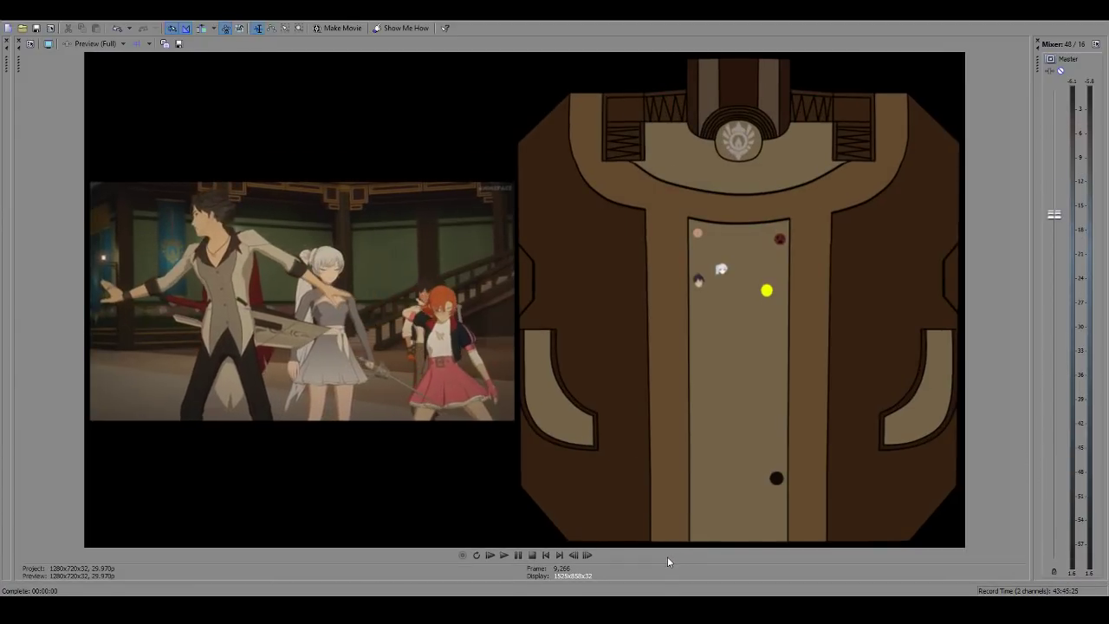
pyautogui.press('Right')
pyautogui.press('Right')
pyautogui.press('Right')
pyautogui.press('Right')
pyautogui.press('Right')
pyautogui.press('Right')
pyautogui.press('Right')
pyautogui.press('Right')
pyautogui.press('Right')
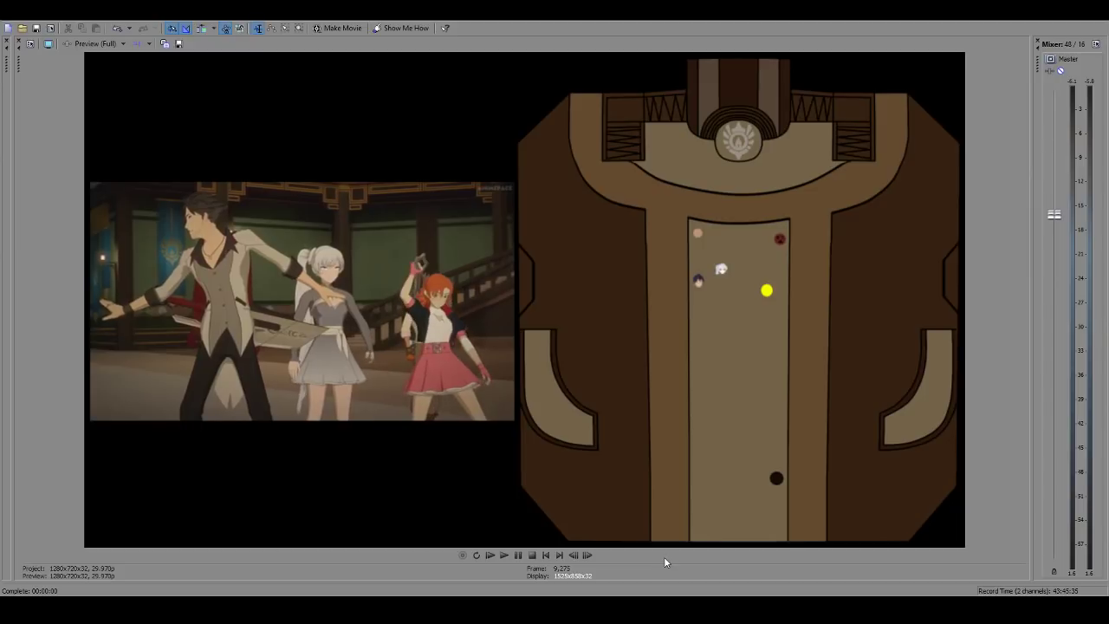
pyautogui.press('Right')
pyautogui.press('Right')
pyautogui.press('Right')
pyautogui.press('Right')
pyautogui.press('Right')
pyautogui.press('Right')
pyautogui.press('Right')
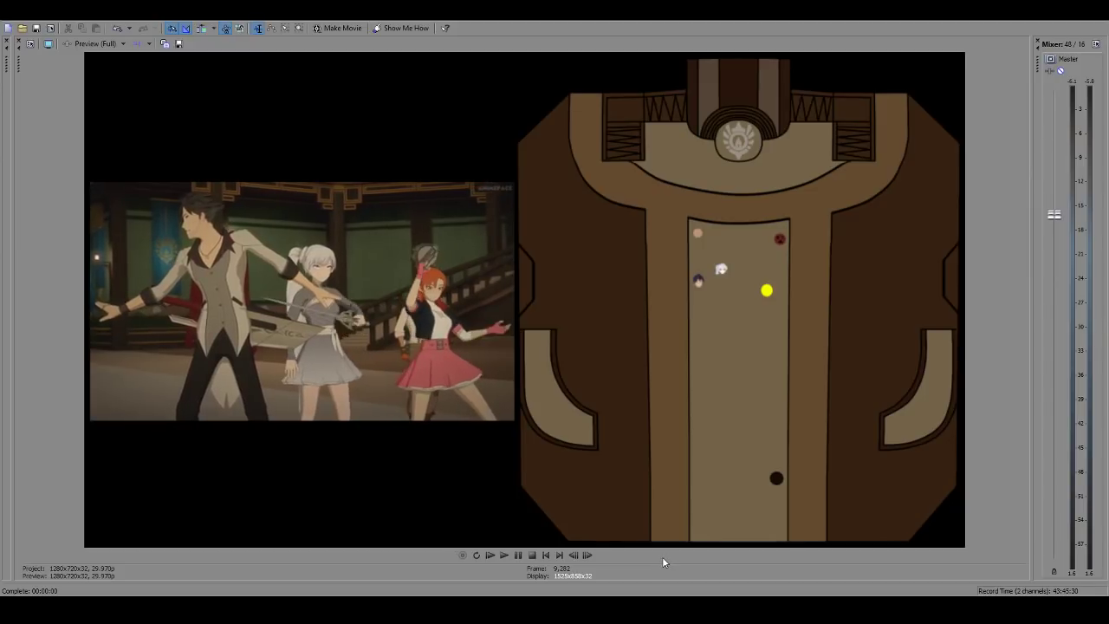
pyautogui.press('Right')
pyautogui.press('Right')
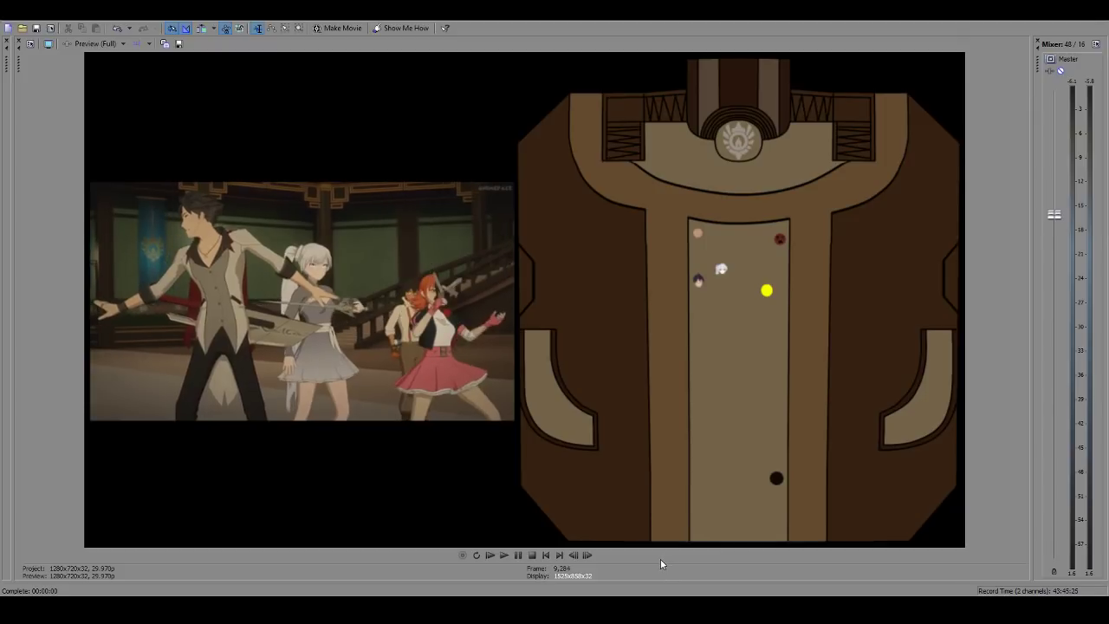
# Step: Alternate between frames 9,283 and 9,284 to examine the figure standing behind the red-haired girl
pyautogui.press('Left')
pyautogui.press('Right')
pyautogui.press('Left')
pyautogui.press('Right')
pyautogui.press('Left')
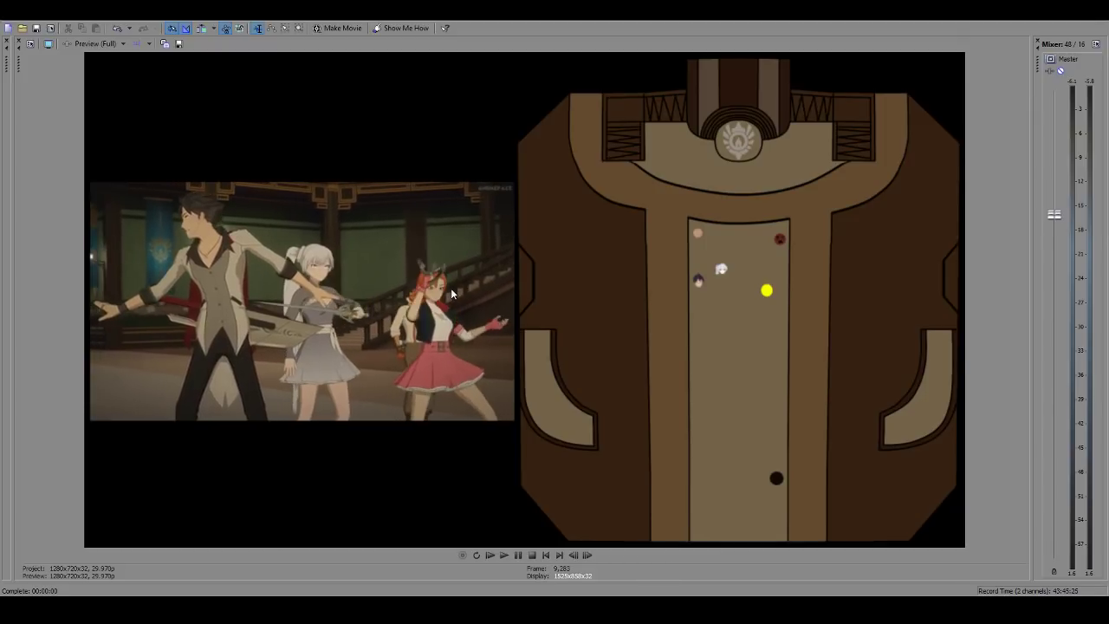
pyautogui.press('Right')
pyautogui.press('Left')
pyautogui.press('Right')
pyautogui.press('Left')
pyautogui.press('Right')
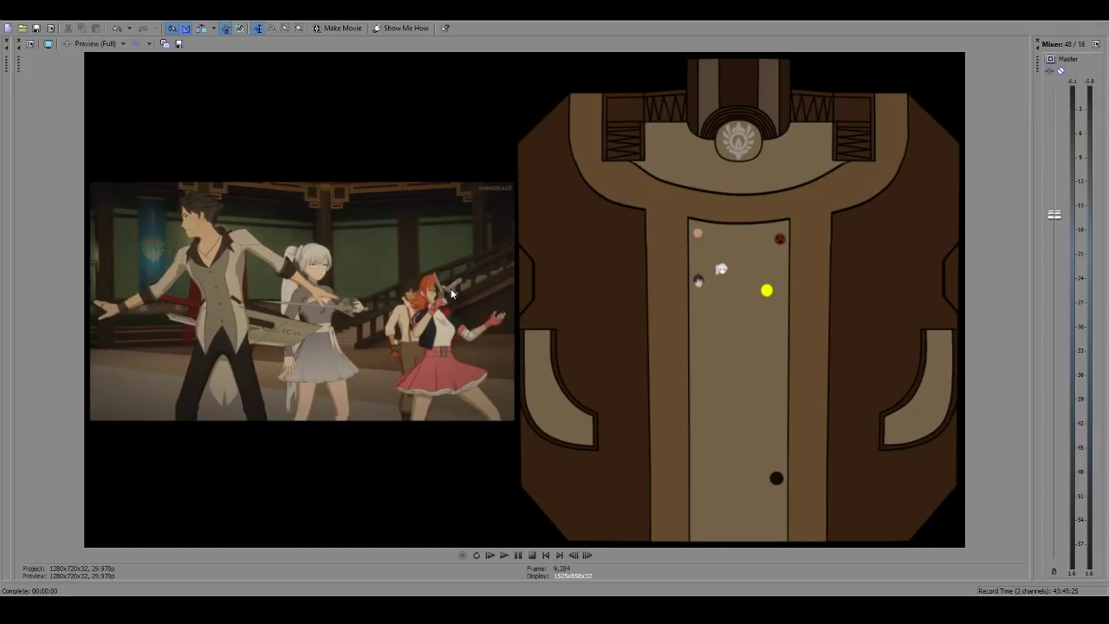
pyautogui.press('Left')
pyautogui.press('Right')
pyautogui.press('Left')
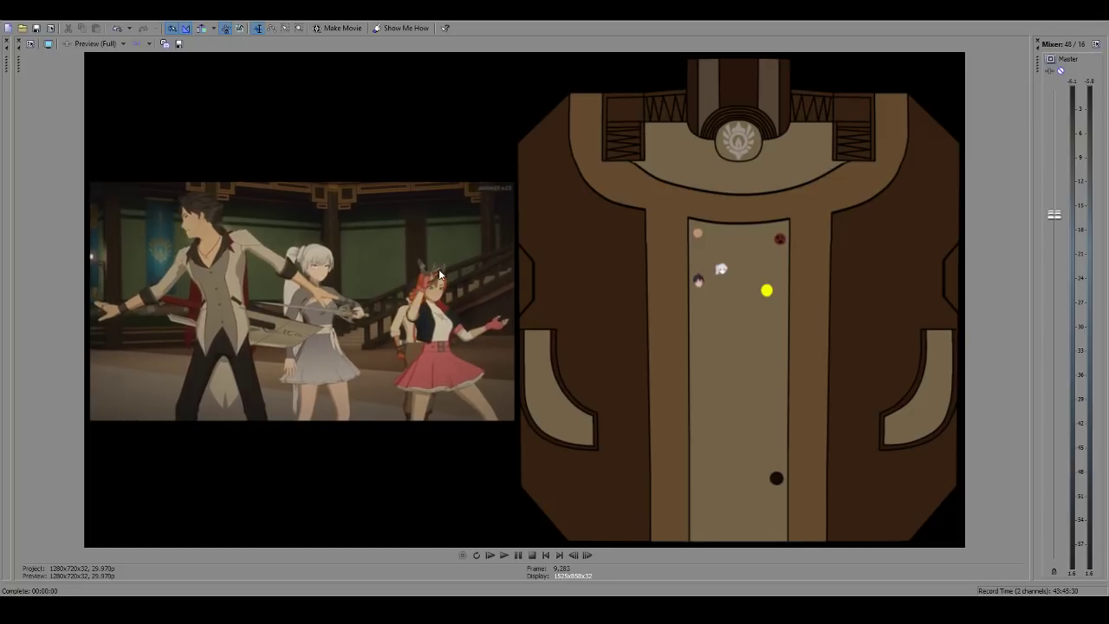
# Step: Continue frame by frame to 9,300, examining how the characters behind the red-haired girl are spaced as the camera moves
pyautogui.press('Right')
pyautogui.press('Right')
pyautogui.press('Right')
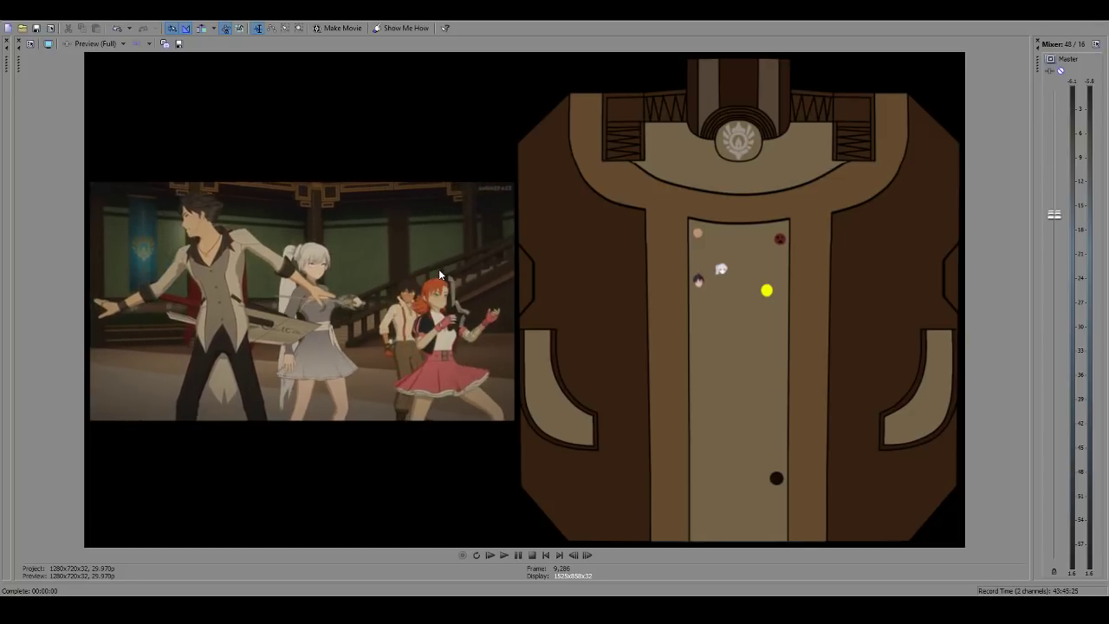
pyautogui.press('Right')
pyautogui.press('Right')
pyautogui.press('Right')
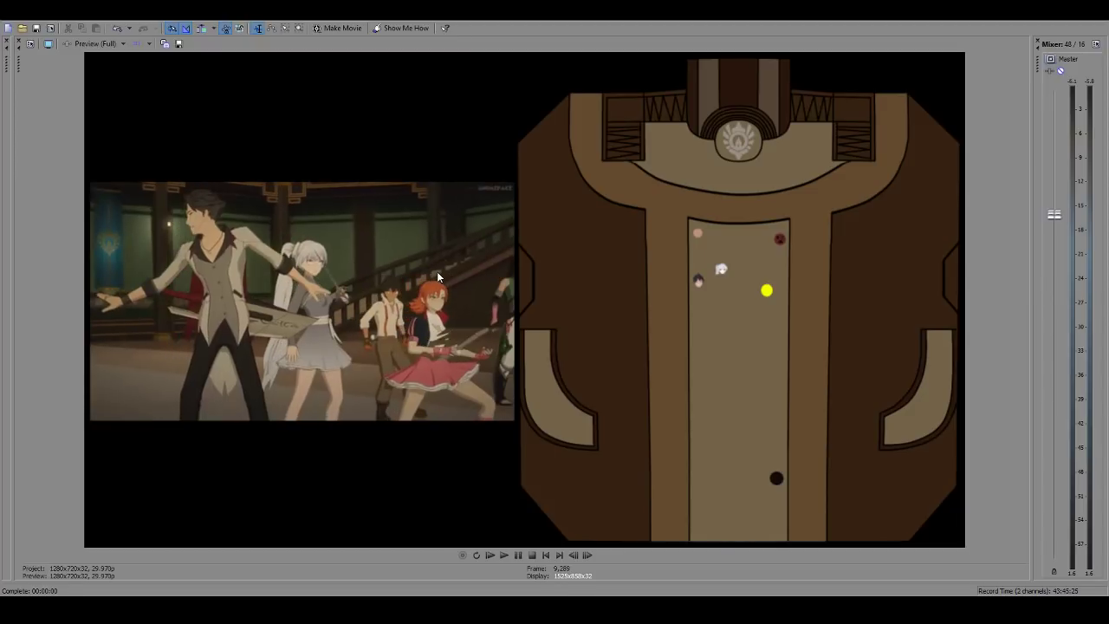
pyautogui.press('Left')
pyautogui.press('Left')
pyautogui.press('Right')
pyautogui.press('Left')
pyautogui.press('Right')
pyautogui.press('Right')
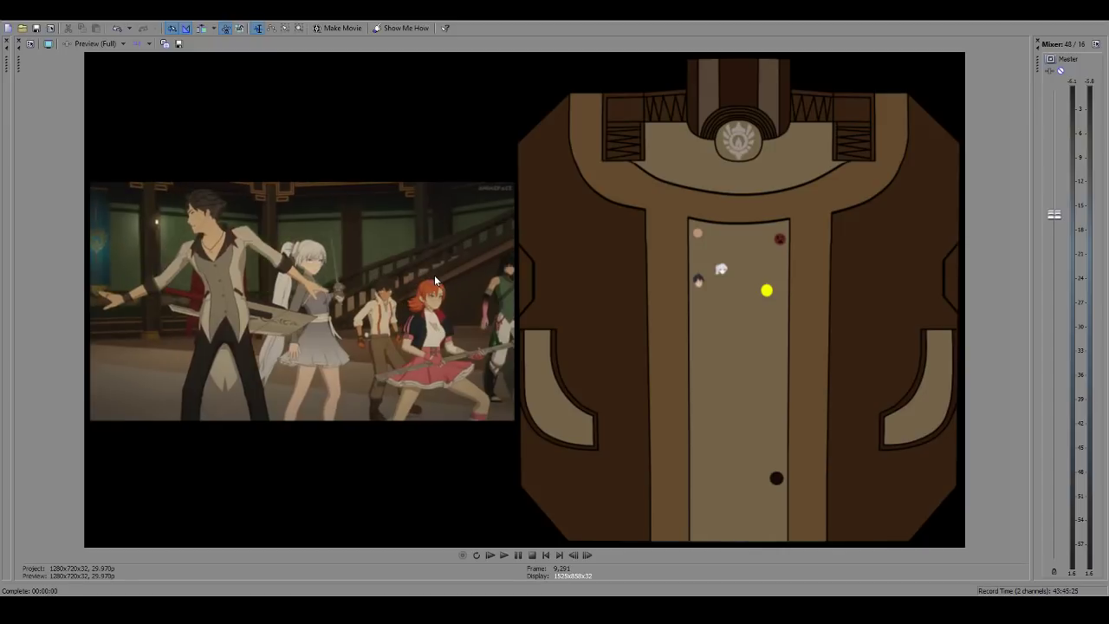
pyautogui.press('Right')
pyautogui.press('Right')
pyautogui.press('Right')
pyautogui.press('Right')
pyautogui.press('Right')
pyautogui.press('Right')
pyautogui.press('Right')
pyautogui.press('Right')
pyautogui.press('Right')
pyautogui.press('Right')
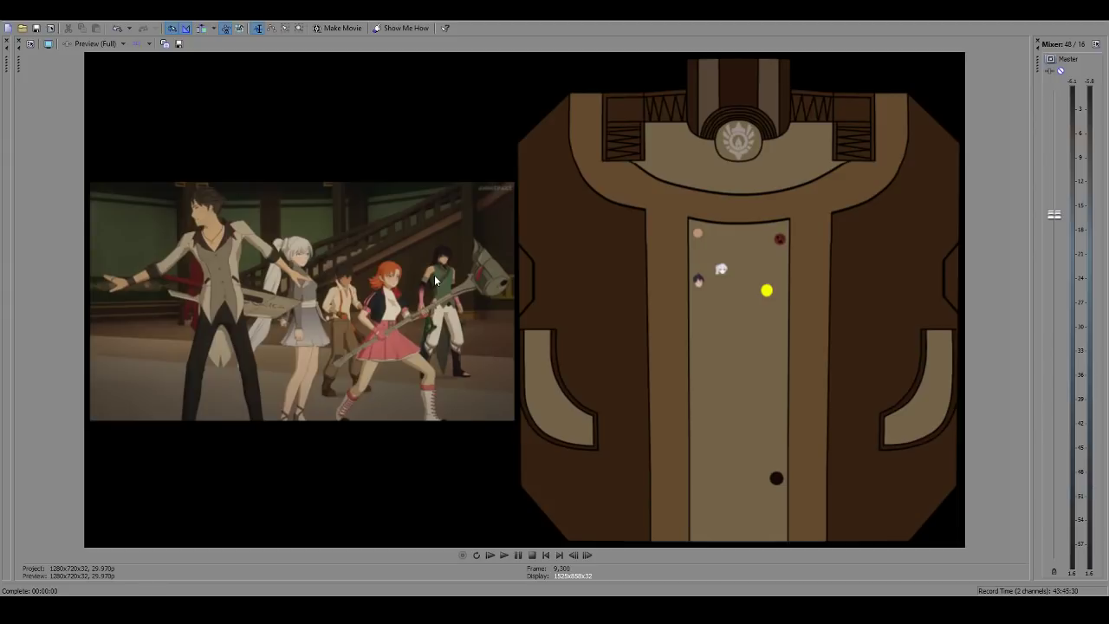
# Step: Step back to frame 9,283 and forward again to recheck the positions of the characters at the rear of the group
pyautogui.press('Left')
pyautogui.press('Left')
pyautogui.press('Left')
pyautogui.press('Left')
pyautogui.press('Left')
pyautogui.press('Left')
pyautogui.press('Left')
pyautogui.press('Left')
pyautogui.press('Left')
pyautogui.press('Left')
pyautogui.press('Left')
pyautogui.press('Left')
pyautogui.press('Left')
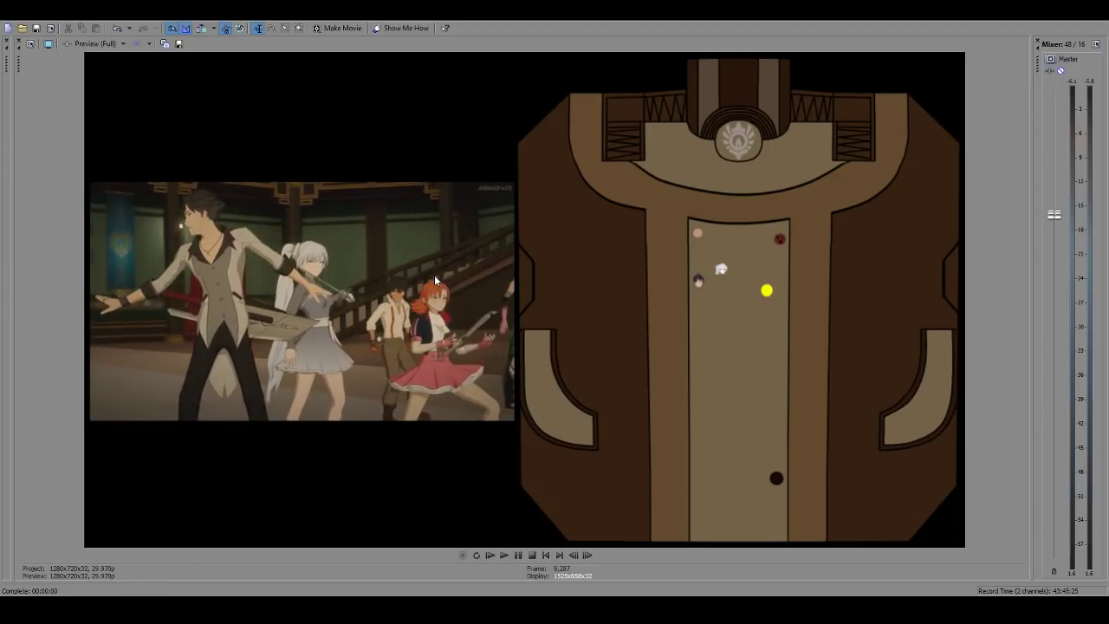
pyautogui.press('Left')
pyautogui.press('Left')
pyautogui.press('Left')
pyautogui.press('Left')
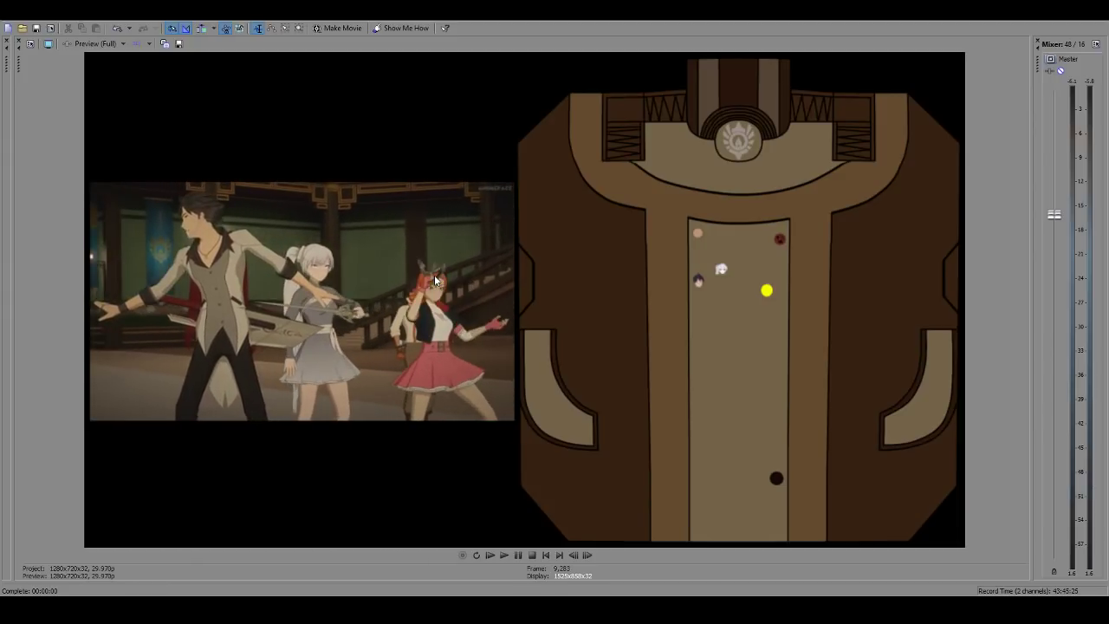
pyautogui.press('Right')
pyautogui.press('Right')
pyautogui.press('Right')
pyautogui.press('Right')
pyautogui.press('Right')
pyautogui.press('Right')
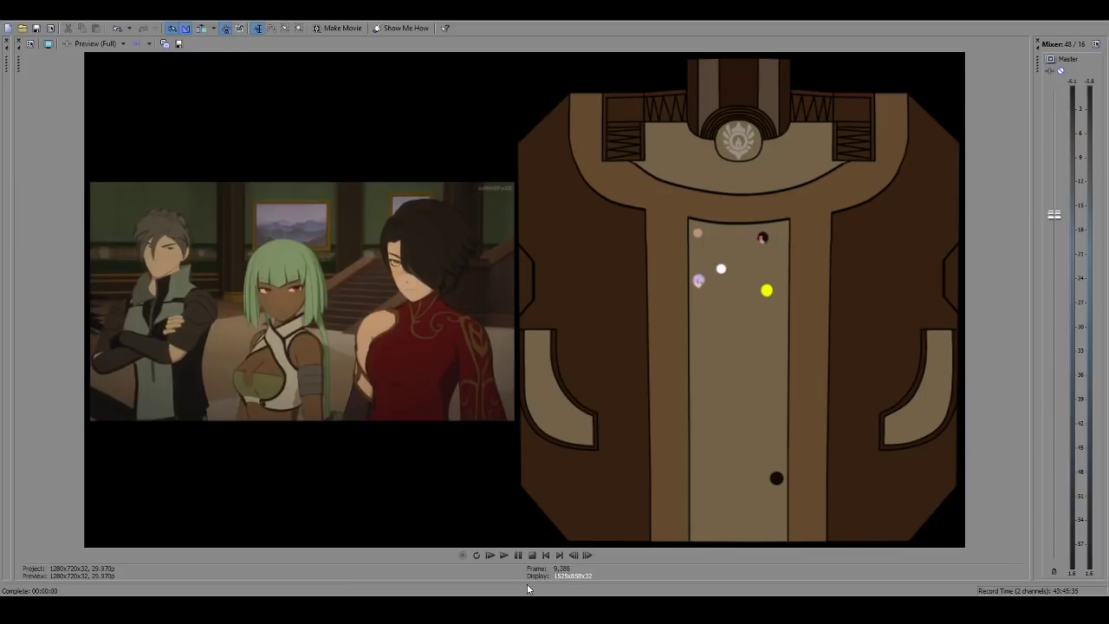
# Step: Bring the timeline back into view, move to the blond swordsman's close-up at 5:18;14, and enlarge the preview again
pyautogui.moveTo(527, 588); pyautogui.dragTo(528, 346)
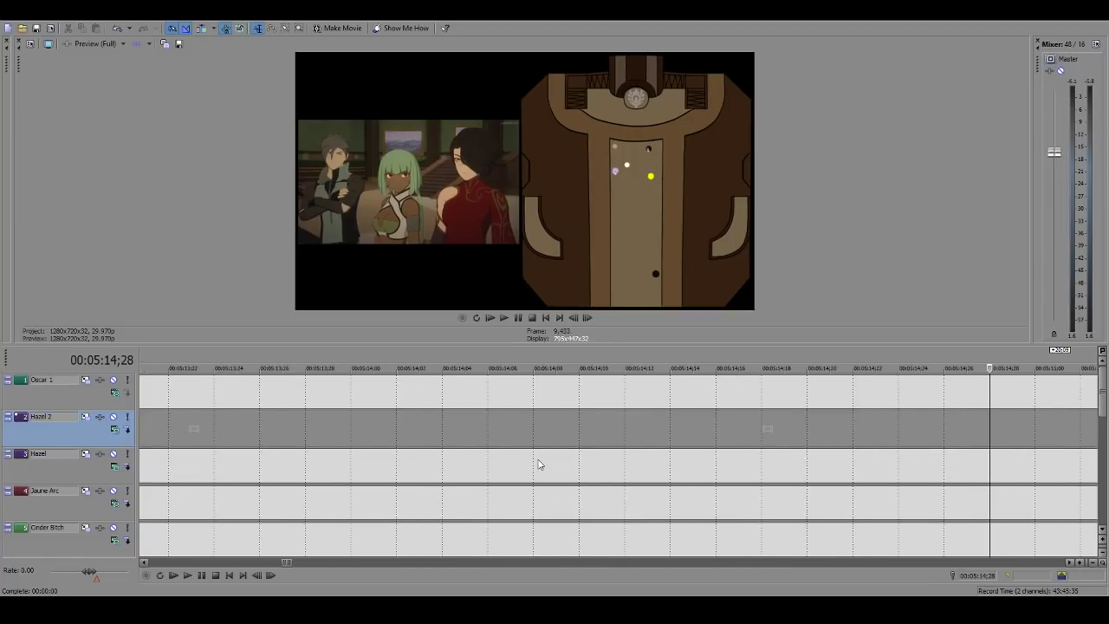
pyautogui.scroll(-10, 538, 465)
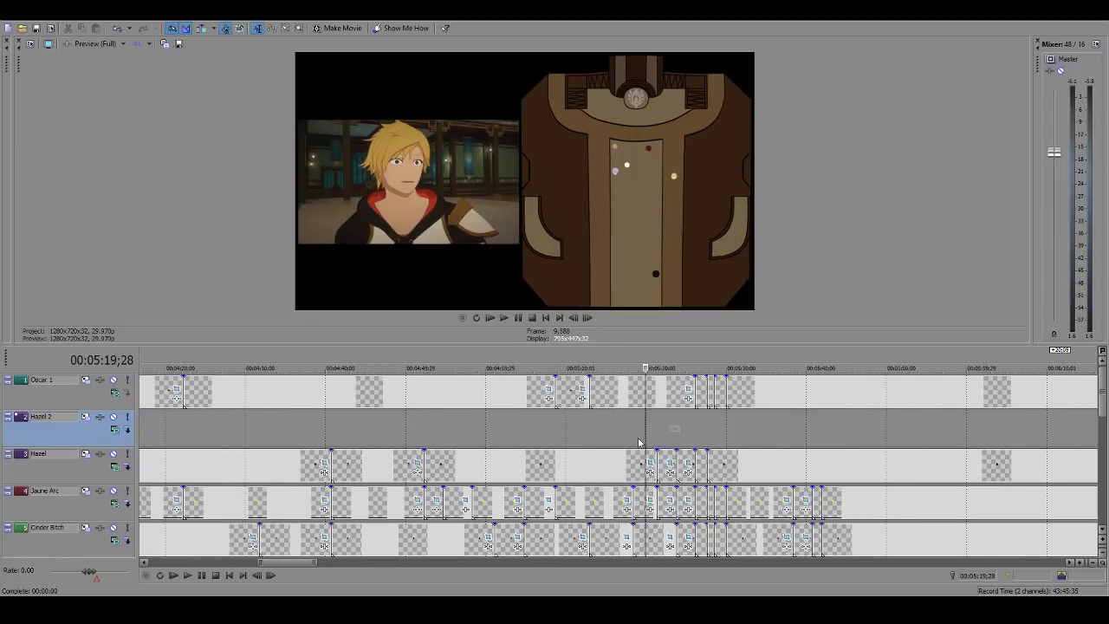
pyautogui.scroll(3, 651, 395)
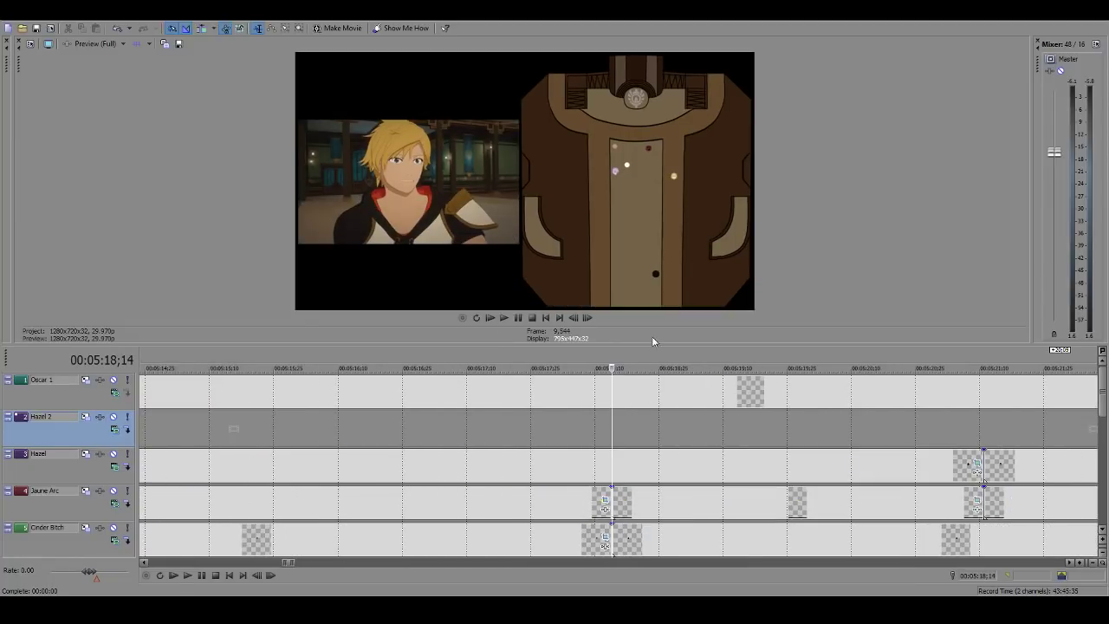
pyautogui.moveTo(644, 345); pyautogui.dragTo(643, 585)
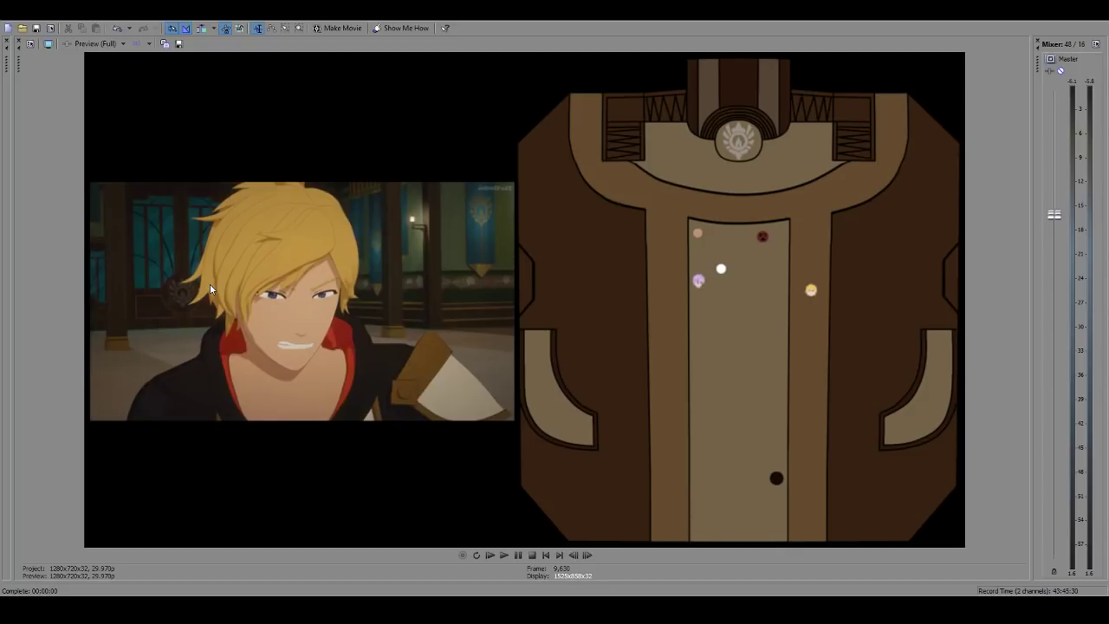
# Step: Alternate between frames 9,630 and 9,631 to compare the swordsman's close-up and the following wide shot with the map markers
pyautogui.hotkey('alt', 'Left')
pyautogui.hotkey('alt', 'Right')
pyautogui.hotkey('alt', 'Left')
pyautogui.hotkey('alt', 'Right')
pyautogui.hotkey('alt', 'Left')
pyautogui.hotkey('alt', 'Right')
pyautogui.hotkey('alt', 'Left')
pyautogui.hotkey('alt', 'Right')
pyautogui.hotkey('alt', 'Left')
pyautogui.hotkey('alt', 'Right')
pyautogui.hotkey('alt', 'Left')
pyautogui.hotkey('alt', 'Right')
pyautogui.hotkey('alt', 'Left')
pyautogui.hotkey('alt', 'Right')
pyautogui.hotkey('alt', 'Left')
pyautogui.hotkey('alt', 'Right')
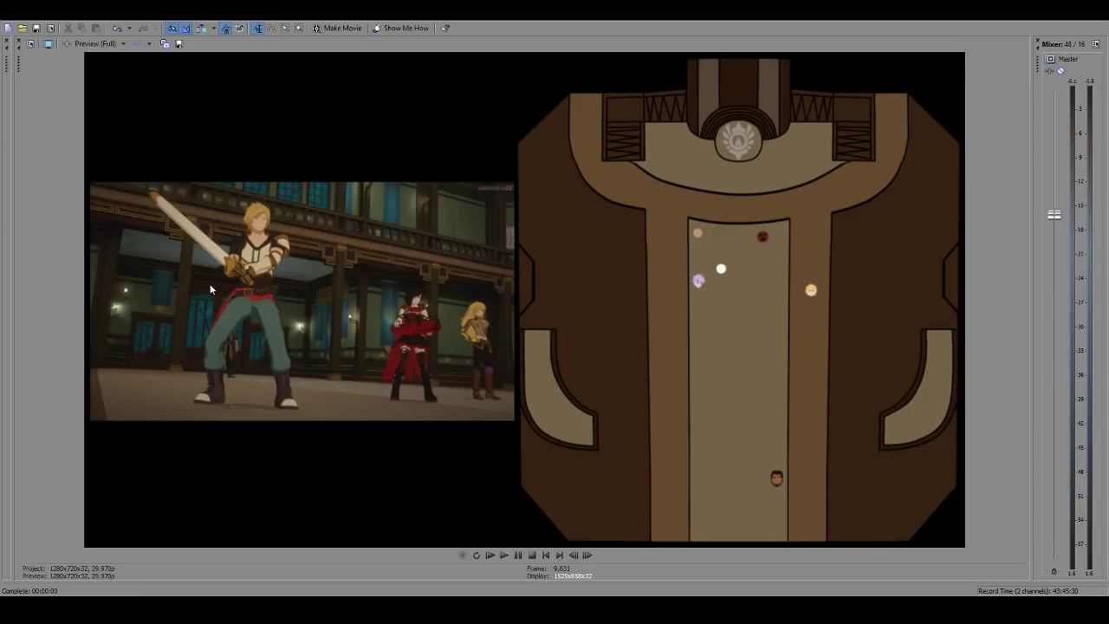
pyautogui.hotkey('alt', 'Left')
pyautogui.hotkey('alt', 'Right')
pyautogui.hotkey('alt', 'Left')
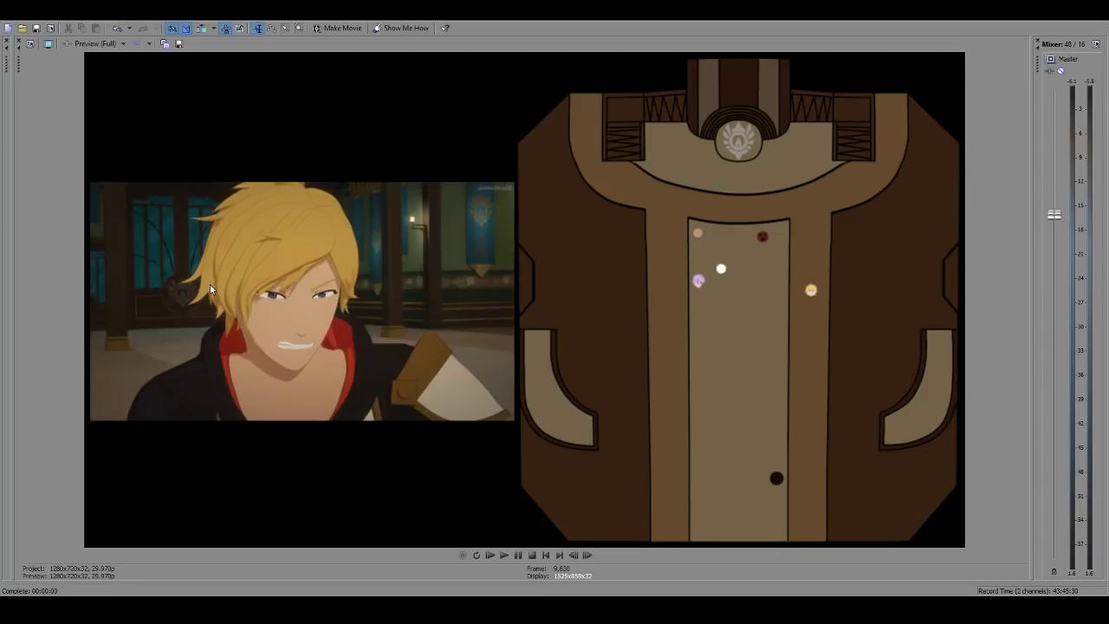
pyautogui.hotkey('alt', 'Right')
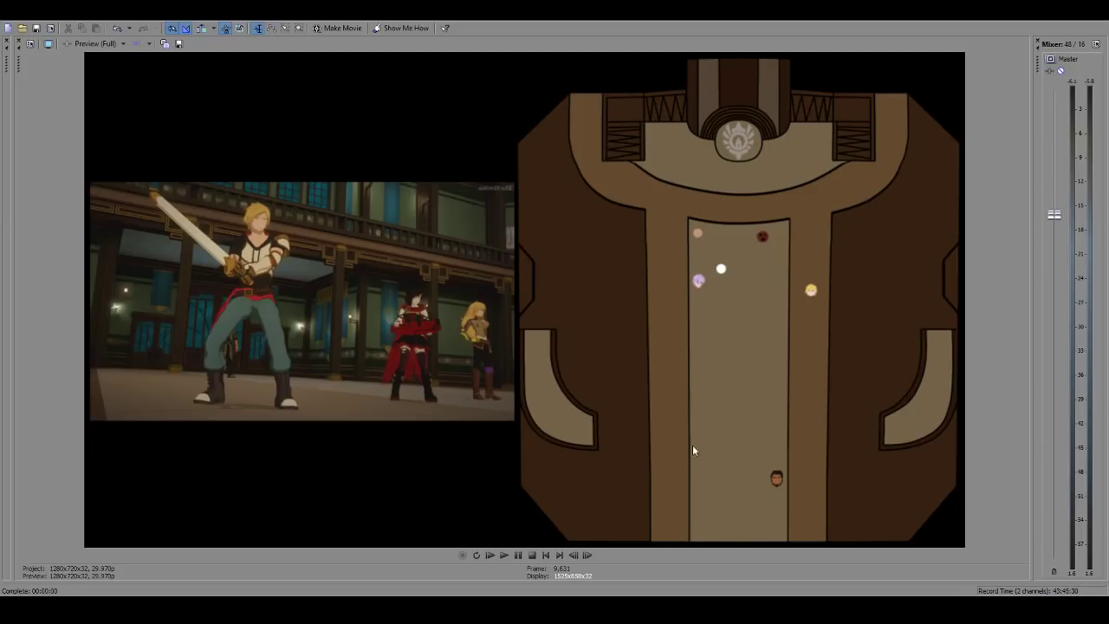
pyautogui.hotkey('alt', 'Left')
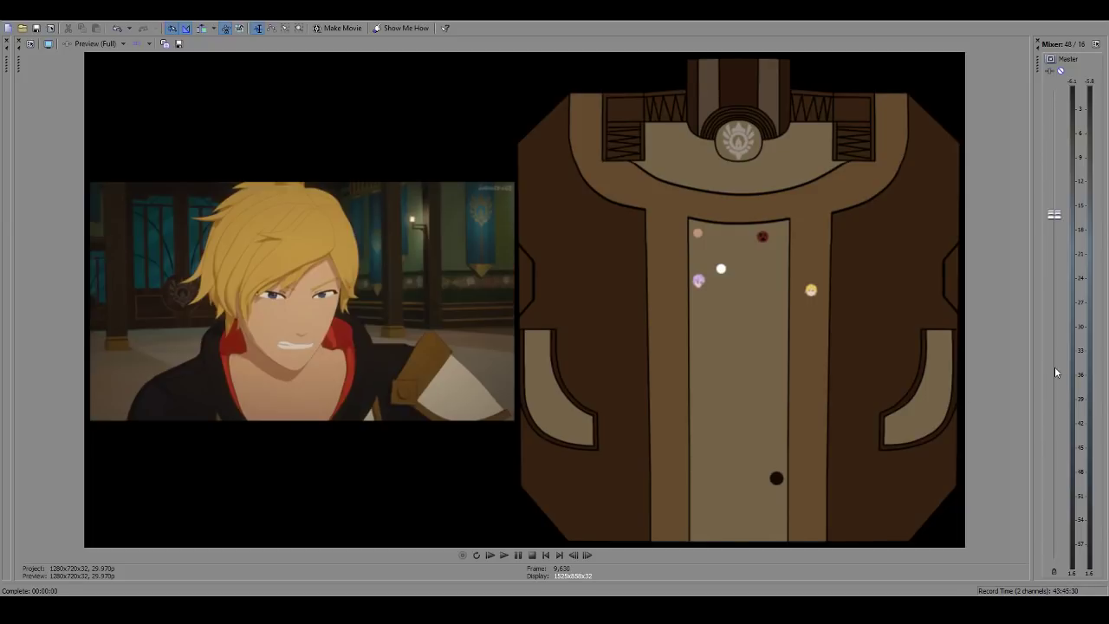
pyautogui.hotkey('alt', 'Right')
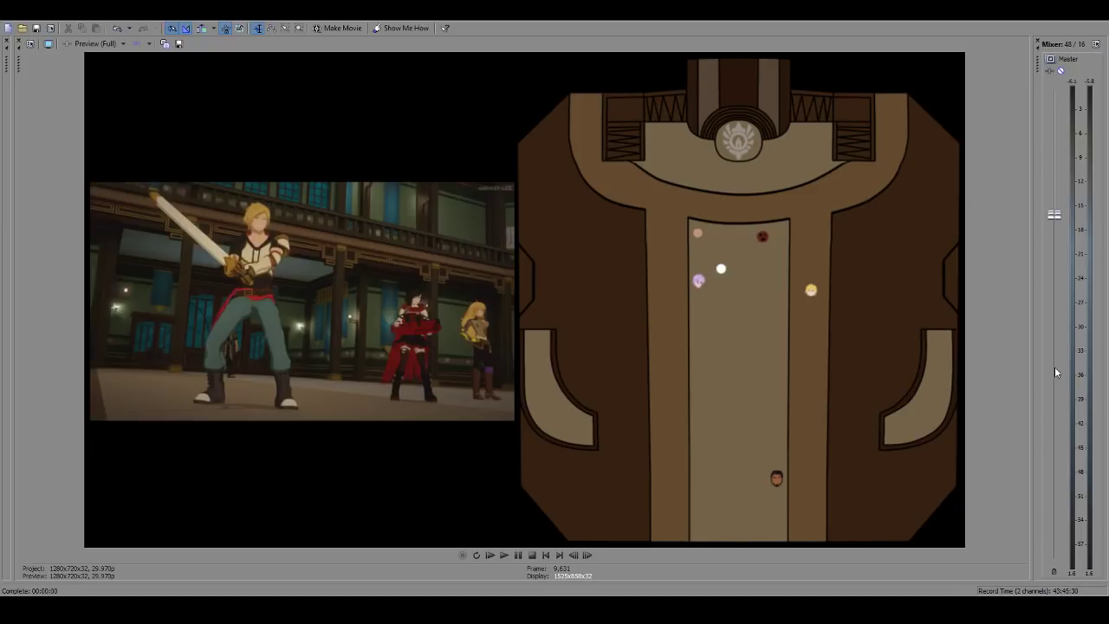
pyautogui.hotkey('alt', 'Left')
pyautogui.hotkey('alt', 'Right')
pyautogui.hotkey('alt', 'Left')
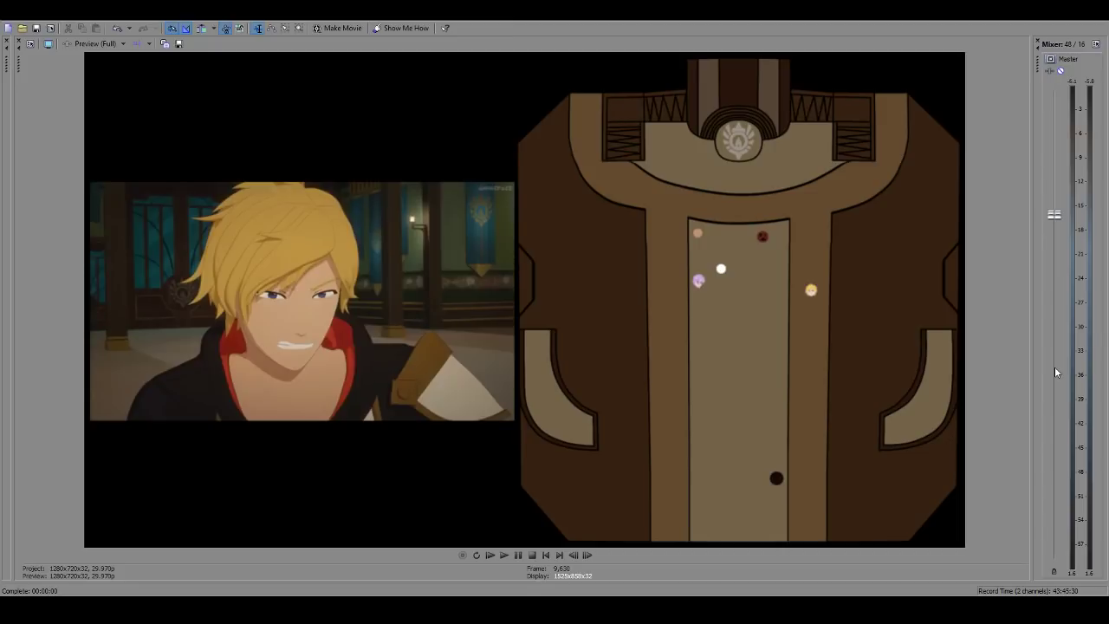
pyautogui.hotkey('alt', 'Right')
pyautogui.hotkey('alt', 'Left')
pyautogui.hotkey('alt', 'Right')
pyautogui.hotkey('alt', 'Left')
pyautogui.hotkey('alt', 'Right')
pyautogui.hotkey('alt', 'Left')
pyautogui.hotkey('alt', 'Right')
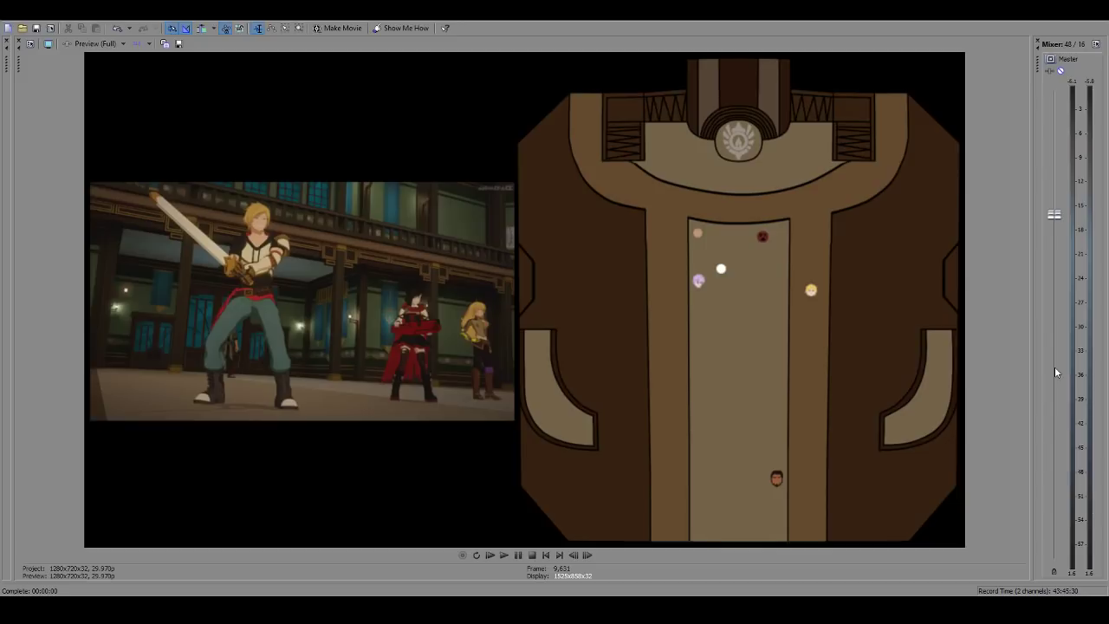
pyautogui.hotkey('alt', 'Left')
pyautogui.hotkey('alt', 'Right')
pyautogui.hotkey('alt', 'Left')
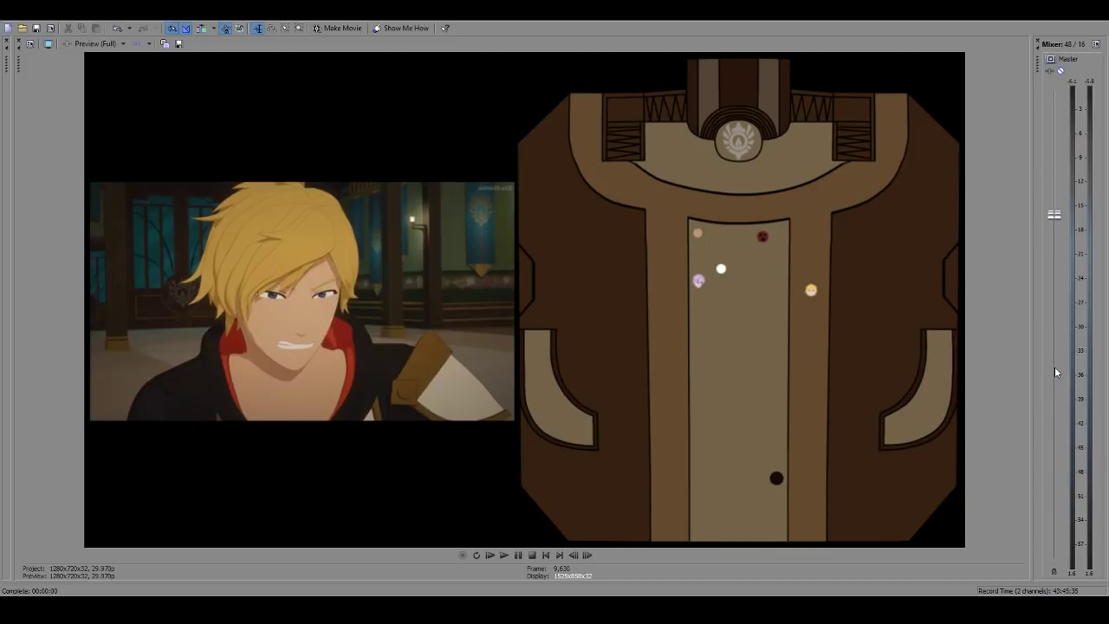
# Step: Step forward through the wide shot to frame 9,675, examining the swordsman's and his companions' positions against the map
pyautogui.hotkey('alt', 'Right')
pyautogui.hotkey('alt', 'Right')
pyautogui.hotkey('alt', 'Right')
pyautogui.hotkey('alt', 'Right')
pyautogui.hotkey('alt', 'Right')
pyautogui.hotkey('alt', 'Right')
pyautogui.hotkey('alt', 'Right')
pyautogui.hotkey('alt', 'Right')
pyautogui.hotkey('alt', 'Right')
pyautogui.hotkey('alt', 'Right')
pyautogui.hotkey('alt', 'Right')
pyautogui.hotkey('alt', 'Right')
pyautogui.hotkey('alt', 'Right')
pyautogui.hotkey('alt', 'Right')
pyautogui.hotkey('alt', 'Right')
pyautogui.hotkey('alt', 'Right')
pyautogui.hotkey('alt', 'Right')
pyautogui.hotkey('alt', 'Right')
pyautogui.hotkey('alt', 'Right')
pyautogui.hotkey('alt', 'Right')
pyautogui.hotkey('alt', 'Right')
pyautogui.hotkey('alt', 'Right')
pyautogui.hotkey('alt', 'Right')
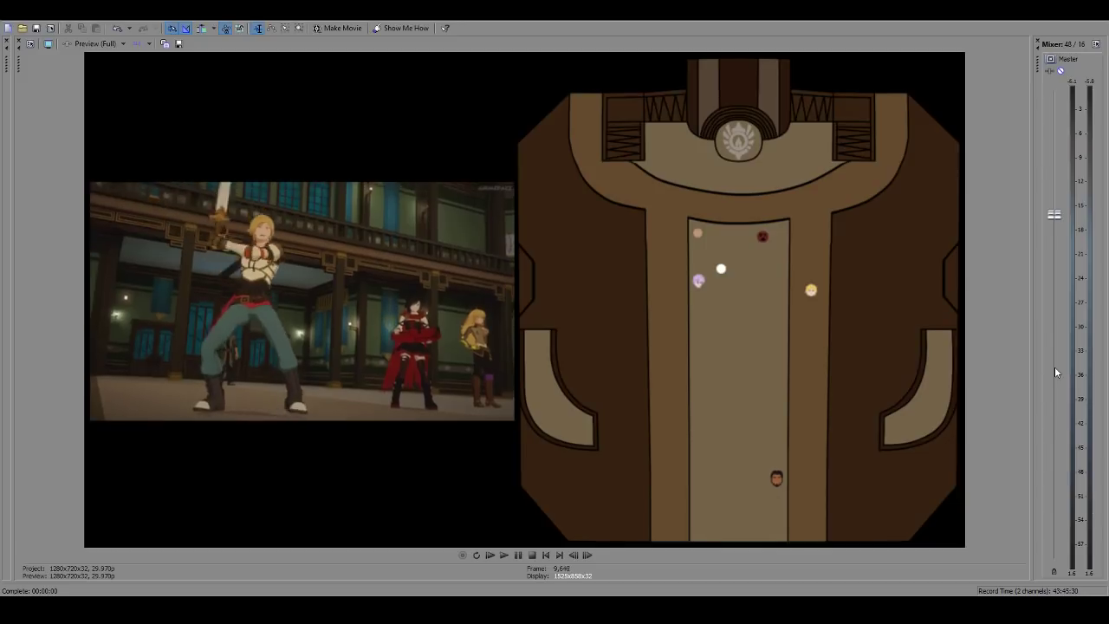
pyautogui.hotkey('alt', 'Right')
pyautogui.hotkey('alt', 'Right')
pyautogui.hotkey('alt', 'Right')
pyautogui.hotkey('alt', 'Right')
pyautogui.hotkey('alt', 'Right')
pyautogui.hotkey('alt', 'Right')
pyautogui.hotkey('alt', 'Right')
pyautogui.hotkey('alt', 'Right')
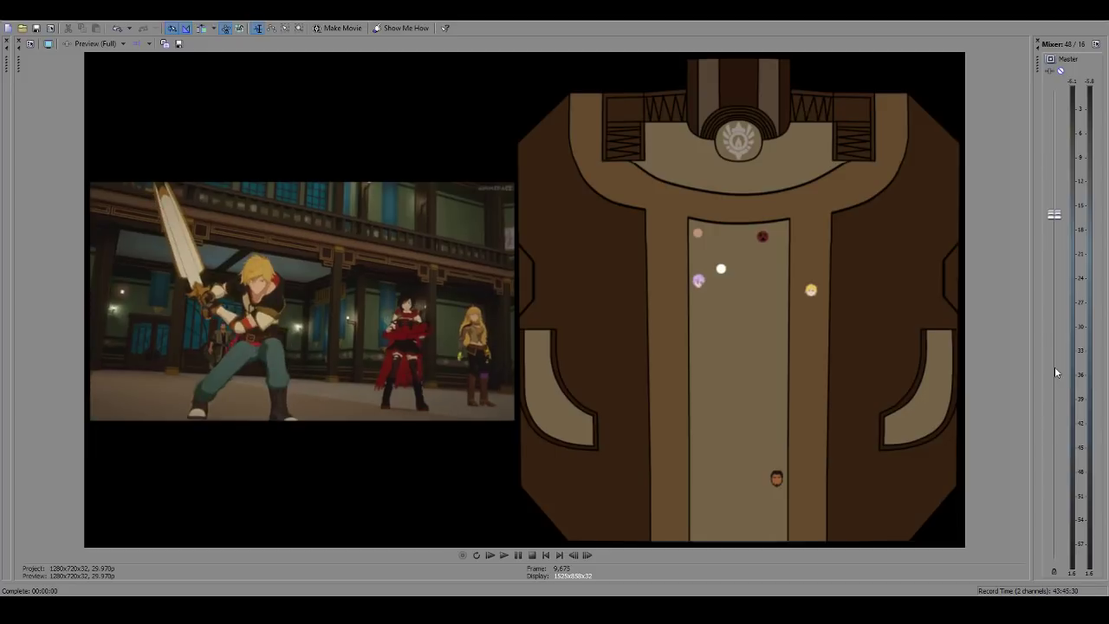
# Step: Step back through the wide shot to frame 9,674 to recheck the blond swordsman's stance against his map marker
pyautogui.hotkey('alt', 'Left')
pyautogui.hotkey('alt', 'Left')
pyautogui.hotkey('alt', 'Left')
pyautogui.hotkey('alt', 'Left')
pyautogui.hotkey('alt', 'Left')
pyautogui.hotkey('alt', 'Left')
pyautogui.hotkey('alt', 'Left')
pyautogui.hotkey('alt', 'Left')
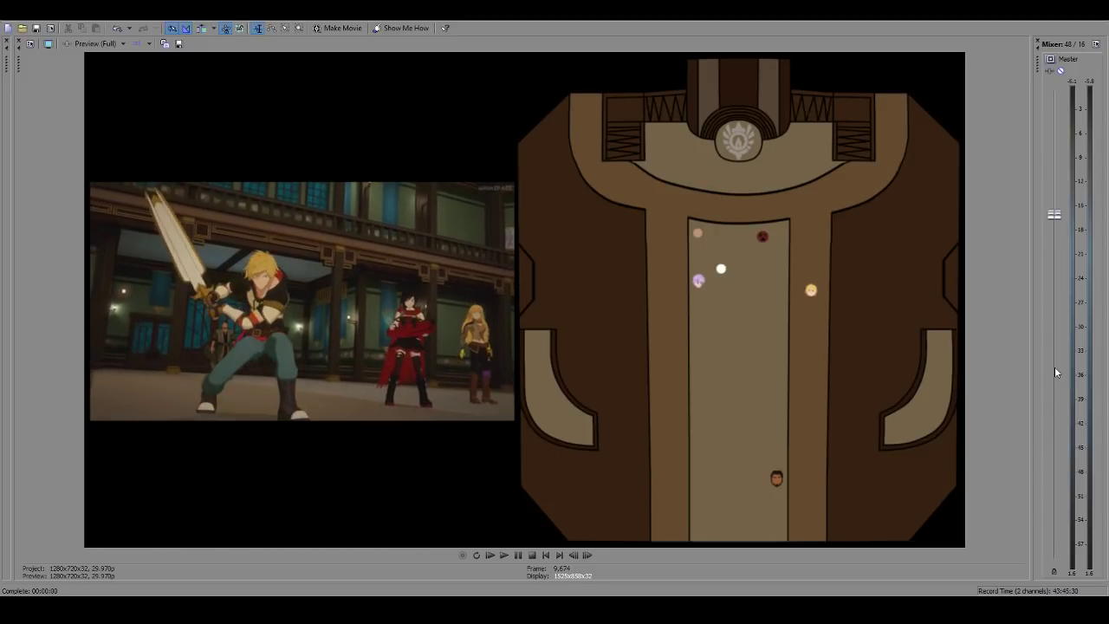
# Step: Step forward through the camera pan toward frame 9,703, following the swordsman and his companions against the map
pyautogui.hotkey('alt', 'Right')
pyautogui.hotkey('alt', 'Right')
pyautogui.hotkey('alt', 'Right')
pyautogui.hotkey('alt', 'Right')
pyautogui.hotkey('alt', 'Right')
pyautogui.hotkey('alt', 'Right')
pyautogui.hotkey('alt', 'Right')
pyautogui.hotkey('alt', 'Right')
pyautogui.hotkey('alt', 'Right')
pyautogui.hotkey('alt', 'Right')
pyautogui.hotkey('alt', 'Right')
pyautogui.hotkey('alt', 'Right')
pyautogui.hotkey('alt', 'Right')
pyautogui.hotkey('alt', 'Right')
pyautogui.hotkey('alt', 'Right')
pyautogui.hotkey('alt', 'Right')
pyautogui.hotkey('alt', 'Right')
pyautogui.hotkey('alt', 'Right')
pyautogui.hotkey('alt', 'Right')
pyautogui.hotkey('alt', 'Right')
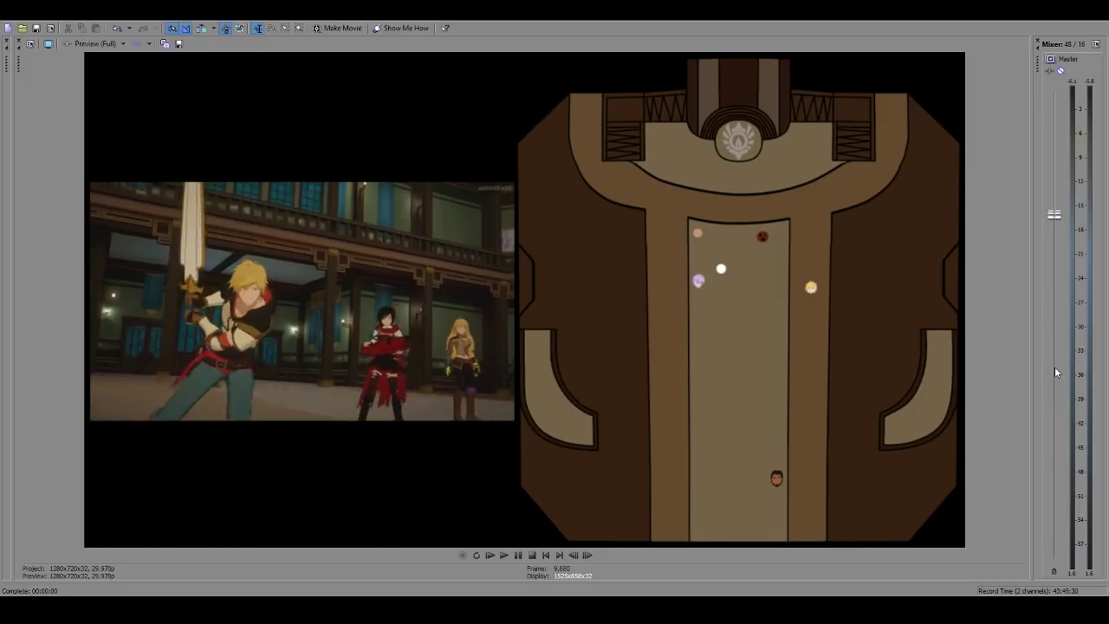
# Step: Step back and forth around frames 9,703 and 9,704 to compare the three companions' spacing with the map markers
pyautogui.hotkey('alt', 'Left')
pyautogui.hotkey('alt', 'Left')
pyautogui.hotkey('alt', 'Left')
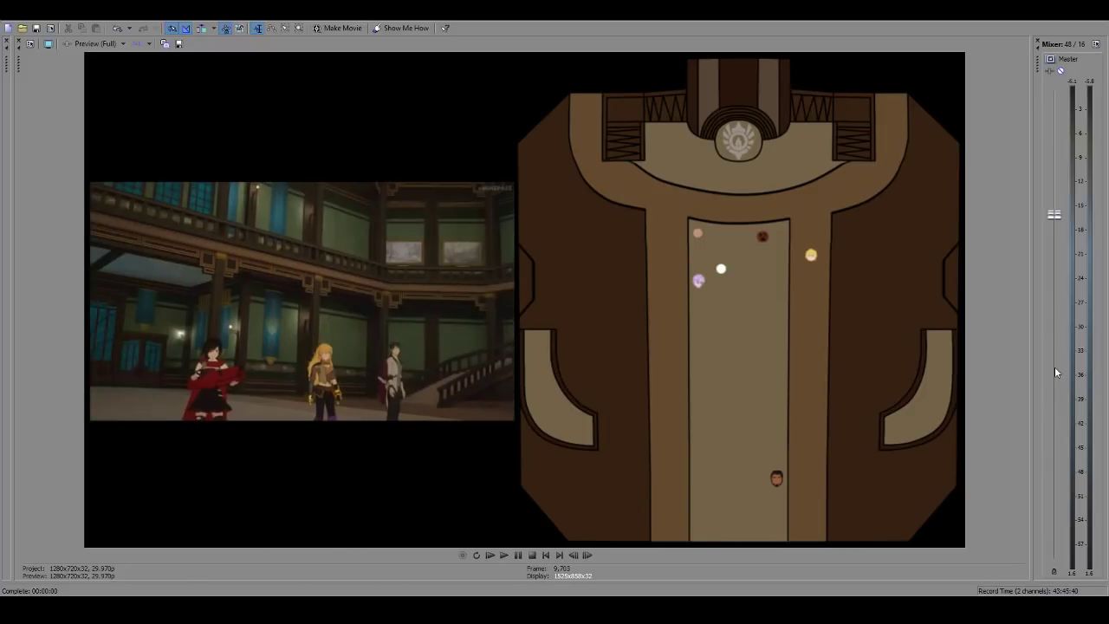
pyautogui.hotkey('alt', 'Left')
pyautogui.hotkey('alt', 'Left')
pyautogui.hotkey('alt', 'Right')
pyautogui.hotkey('alt', 'Right')
pyautogui.hotkey('alt', 'Right')
pyautogui.hotkey('alt', 'Left')
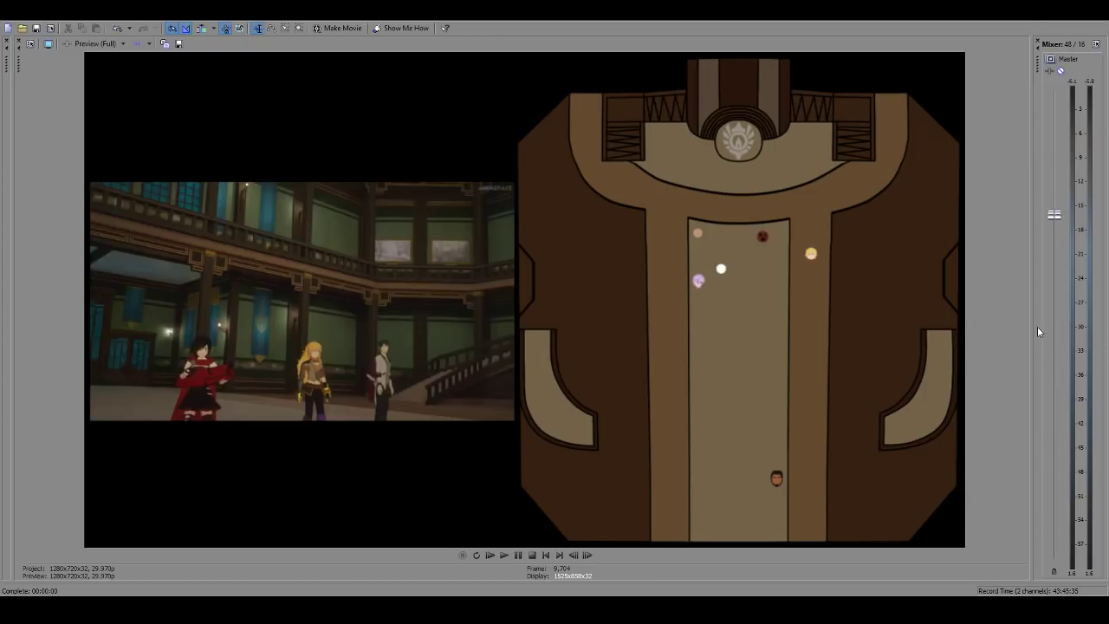
# Step: Step back from the companions to the swordsman's raised-sword stance, checking how his marker moves on the map
pyautogui.hotkey('alt', 'Left')
pyautogui.hotkey('alt', 'Left')
pyautogui.hotkey('alt', 'Left')
pyautogui.hotkey('alt', 'Left')
pyautogui.hotkey('alt', 'Left')
pyautogui.hotkey('alt', 'Left')
pyautogui.hotkey('alt', 'Left')
pyautogui.hotkey('alt', 'Left')
pyautogui.hotkey('alt', 'Left')
pyautogui.hotkey('alt', 'Left')
pyautogui.hotkey('alt', 'Left')
pyautogui.hotkey('alt', 'Left')
pyautogui.hotkey('alt', 'Left')
pyautogui.hotkey('alt', 'Left')
pyautogui.hotkey('alt', 'Left')
pyautogui.hotkey('alt', 'Left')
pyautogui.hotkey('alt', 'Left')
pyautogui.hotkey('alt', 'Left')
pyautogui.hotkey('alt', 'Left')
pyautogui.hotkey('alt', 'Left')
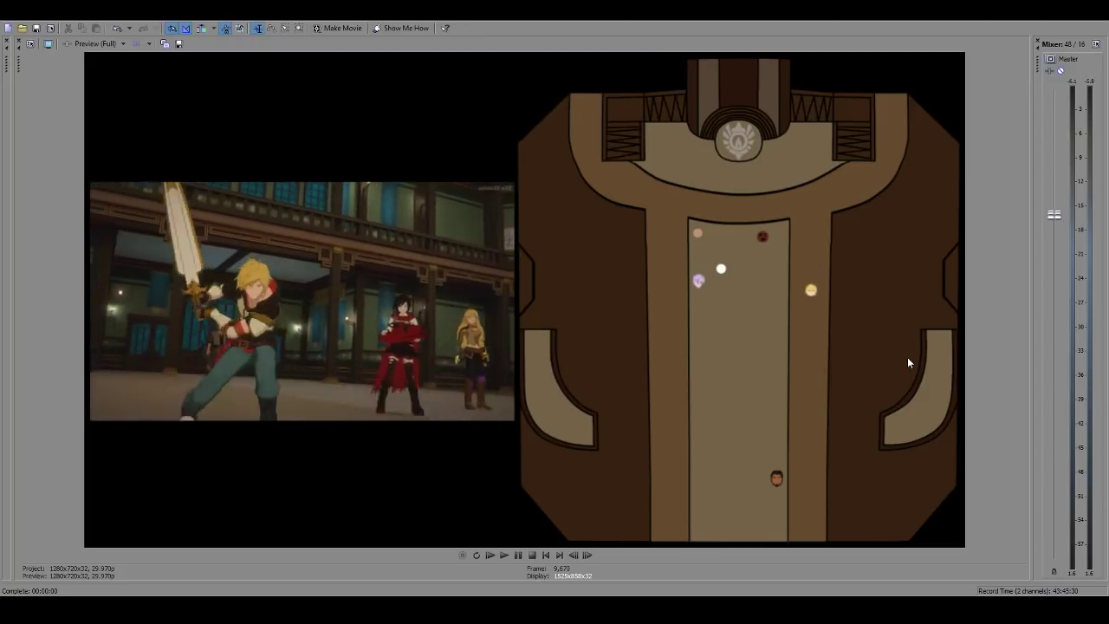
# Step: Step forward again from the raised-sword stance to the companions around frame 9,700, watching the swordsman's marker advance
pyautogui.hotkey('alt', 'Right')
pyautogui.hotkey('alt', 'Right')
pyautogui.hotkey('alt', 'Right')
pyautogui.hotkey('alt', 'Right')
pyautogui.hotkey('alt', 'Right')
pyautogui.hotkey('alt', 'Right')
pyautogui.hotkey('alt', 'Right')
pyautogui.hotkey('alt', 'Right')
pyautogui.hotkey('alt', 'Right')
pyautogui.hotkey('alt', 'Right')
pyautogui.hotkey('alt', 'Right')
pyautogui.hotkey('alt', 'Right')
pyautogui.hotkey('alt', 'Right')
pyautogui.hotkey('alt', 'Right')
pyautogui.hotkey('alt', 'Right')
pyautogui.hotkey('alt', 'Right')
pyautogui.hotkey('alt', 'Right')
pyautogui.hotkey('alt', 'Right')
pyautogui.hotkey('alt', 'Right')
pyautogui.hotkey('alt', 'Right')
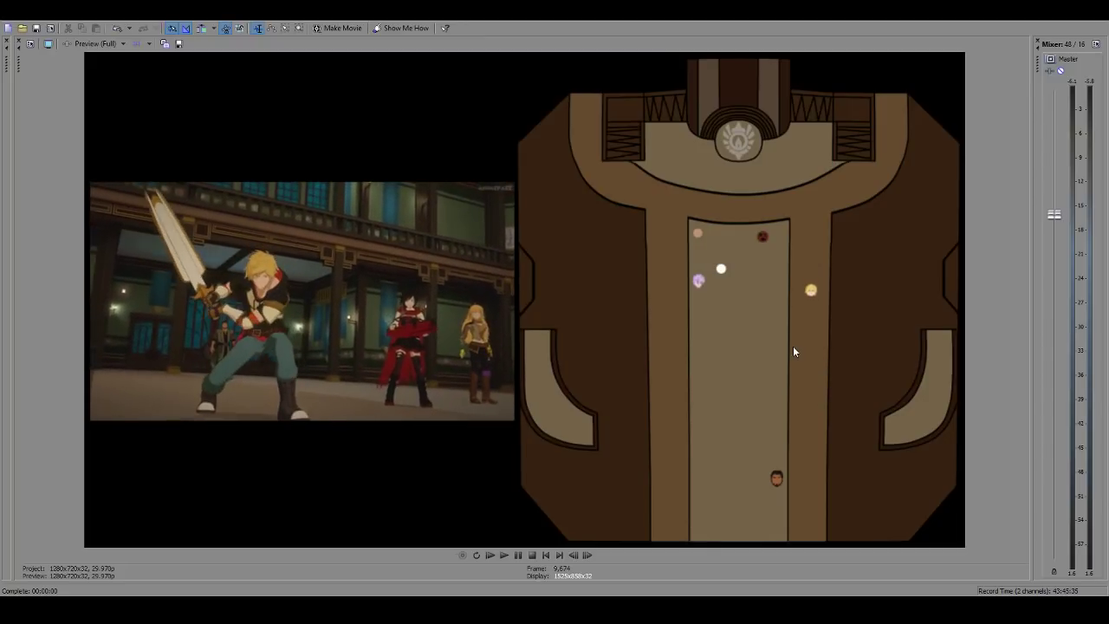
pyautogui.hotkey('alt', 'Right')
pyautogui.hotkey('alt', 'Right')
pyautogui.hotkey('alt', 'Right')
pyautogui.hotkey('alt', 'Right')
pyautogui.hotkey('alt', 'Right')
pyautogui.hotkey('alt', 'Right')
pyautogui.hotkey('alt', 'Right')
# Step: Step back through the camera pan to the swordsman's stance at frame 9,676, comparing his position with the map
pyautogui.hotkey('alt', 'Left')
pyautogui.hotkey('alt', 'Left')
pyautogui.hotkey('alt', 'Left')
pyautogui.hotkey('alt', 'Left')
pyautogui.hotkey('alt', 'Left')
pyautogui.hotkey('alt', 'Left')
pyautogui.hotkey('alt', 'Left')
pyautogui.hotkey('alt', 'Left')
pyautogui.hotkey('alt', 'Left')
pyautogui.hotkey('alt', 'Left')
pyautogui.hotkey('alt', 'Left')
pyautogui.hotkey('alt', 'Left')
pyautogui.hotkey('alt', 'Left')
pyautogui.hotkey('alt', 'Left')
pyautogui.hotkey('alt', 'Left')
pyautogui.hotkey('alt', 'Left')
pyautogui.hotkey('alt', 'Left')
pyautogui.hotkey('alt', 'Left')
pyautogui.hotkey('alt', 'Left')
pyautogui.hotkey('alt', 'Left')
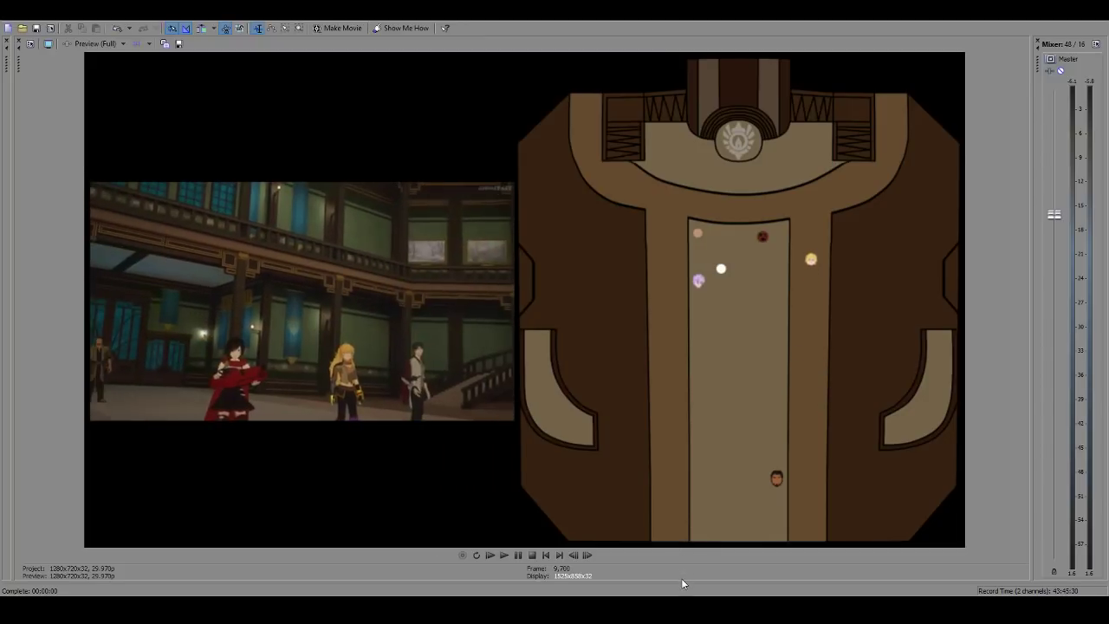
pyautogui.hotkey('alt', 'Left')
pyautogui.hotkey('alt', 'Left')
pyautogui.hotkey('alt', 'Left')
pyautogui.hotkey('alt', 'Left')
pyautogui.hotkey('alt', 'Left')
# Step: Bring the timeline back into view and compare the Jaune Arc track on both sides of the cut near 5:21
pyautogui.moveTo(682, 580); pyautogui.dragTo(684, 291)
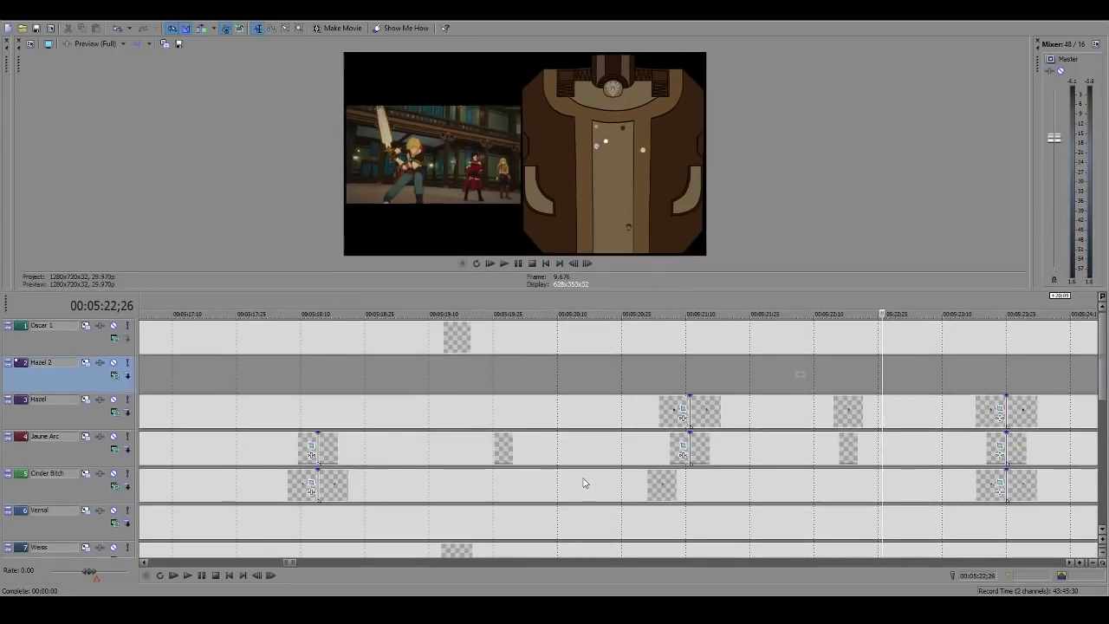
pyautogui.scroll(-3, 585, 482)
pyautogui.scroll(5, 786, 442)
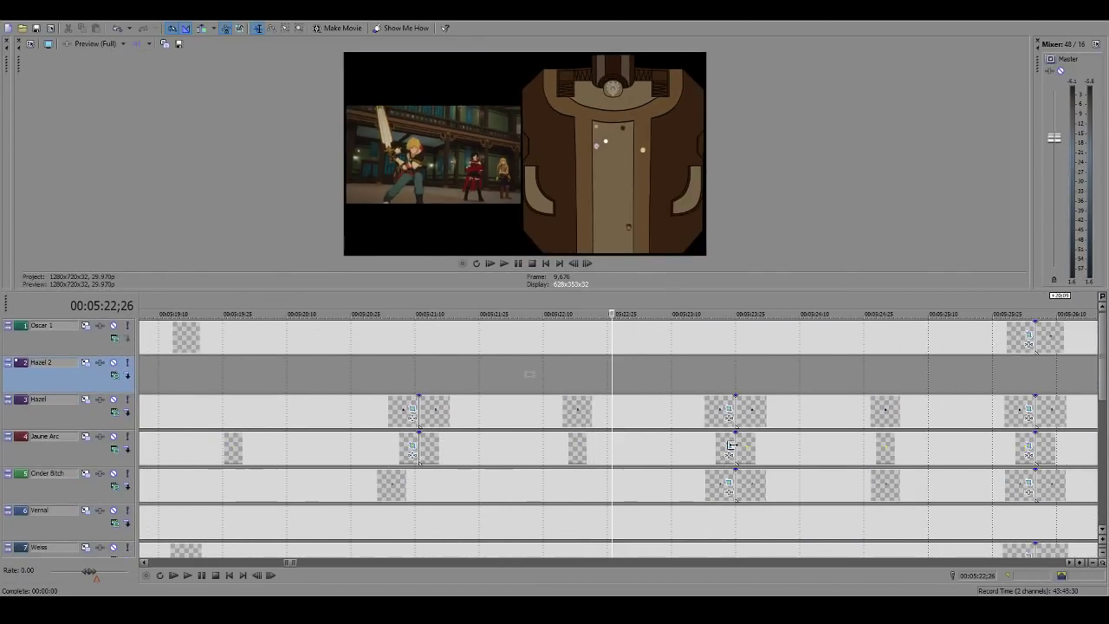
pyautogui.click(432, 456)
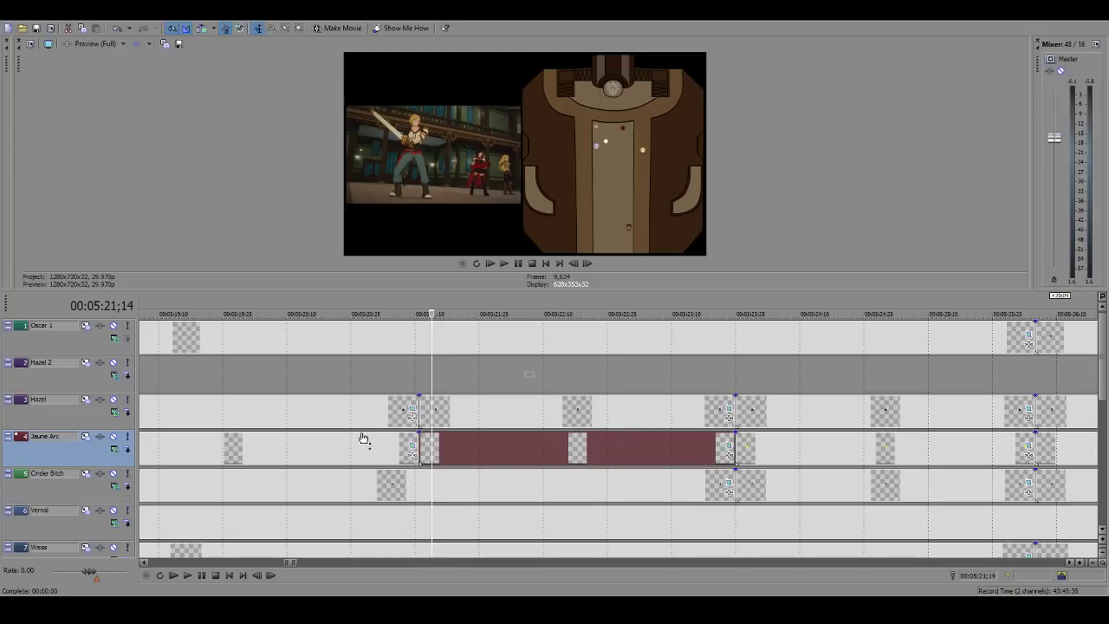
pyautogui.click(372, 445)
pyautogui.click(453, 449)
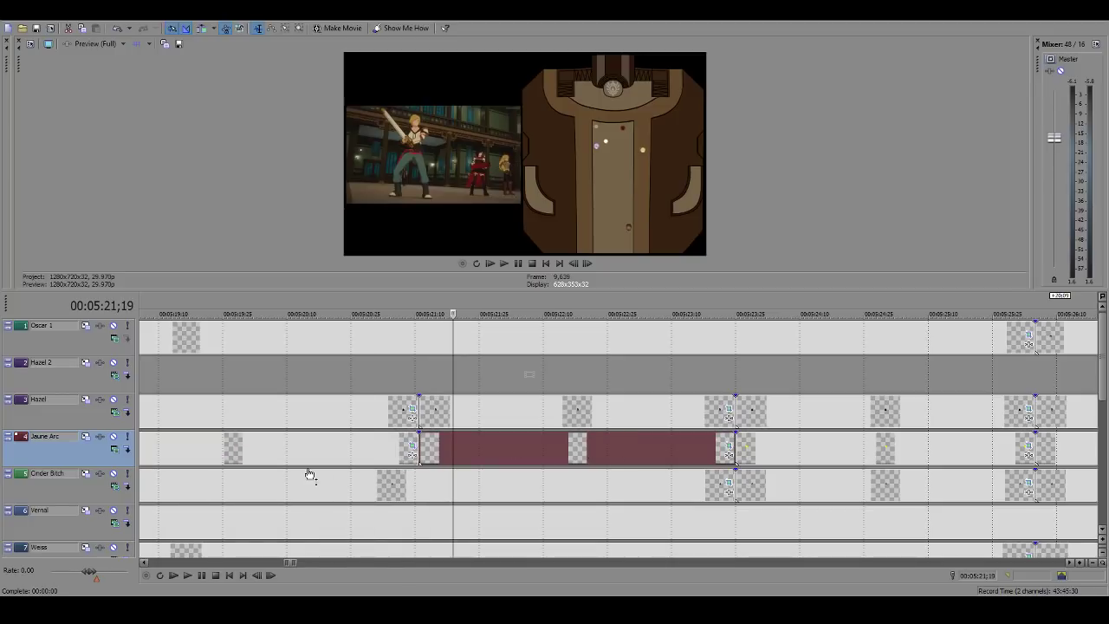
# Step: Select the preceding Jaune Arc event and step back through the swordsman's close-up to 5:20;24
pyautogui.click(352, 454)
pyautogui.press('Left')
pyautogui.press('Left')
pyautogui.press('Left')
pyautogui.press('Left')
pyautogui.press('Left')
pyautogui.press('Left')
pyautogui.press('Left')
pyautogui.press('Left')
pyautogui.press('Left')
pyautogui.press('Left')
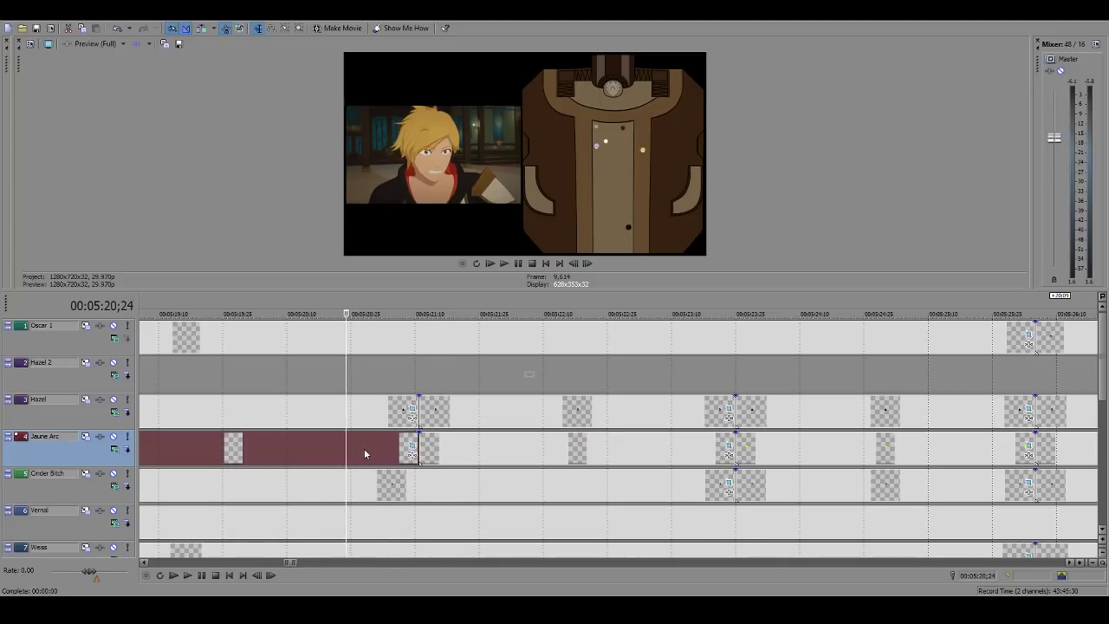
# Step: Zoom the timeline out and play the group shot from about 5:16 in the earlier Jaune Arc event
pyautogui.scroll(-3, 365, 449)
pyautogui.click(460, 454)
pyautogui.press('space')
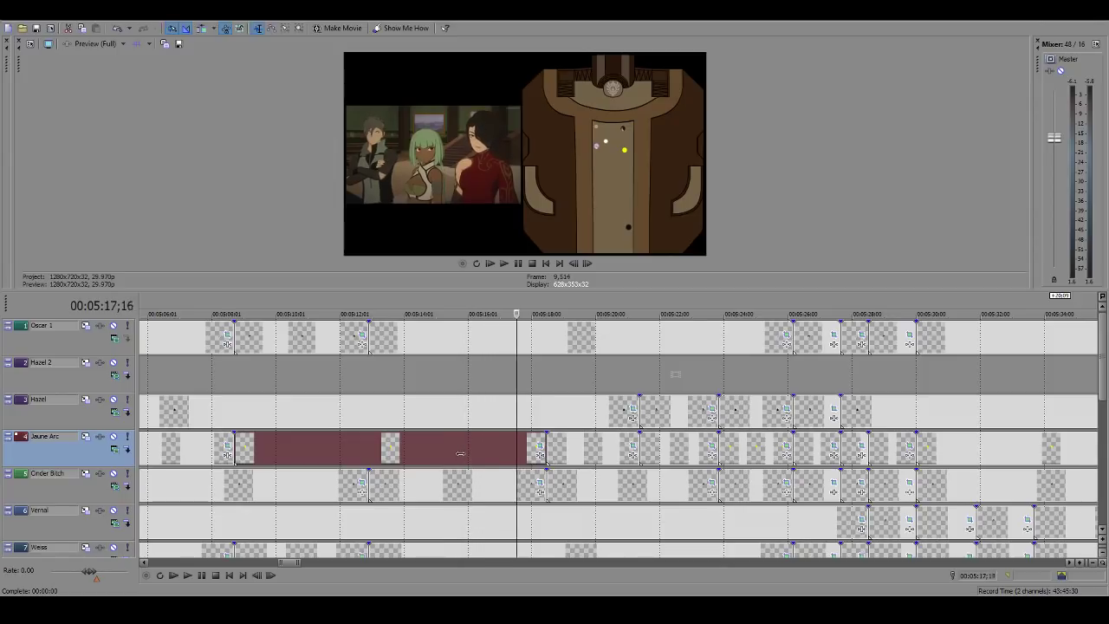
# Step: Go to the Jaune Arc event ending after 5:08 and step back through the blond swordsman's close-up to 5:07;28
pyautogui.click(216, 454)
pyautogui.press('Left')
pyautogui.press('Left')
pyautogui.press('Left')
pyautogui.press('Left')
pyautogui.press('Left')
pyautogui.press('Left')
pyautogui.press('Left')
pyautogui.press('Left')
pyautogui.press('Left')
pyautogui.press('Left')
pyautogui.press('Left')
pyautogui.press('Left')
pyautogui.press('Left')
pyautogui.press('Left')
pyautogui.press('Left')
pyautogui.press('Left')
pyautogui.press('Left')
pyautogui.press('Left')
pyautogui.press('Left')
pyautogui.press('Left')
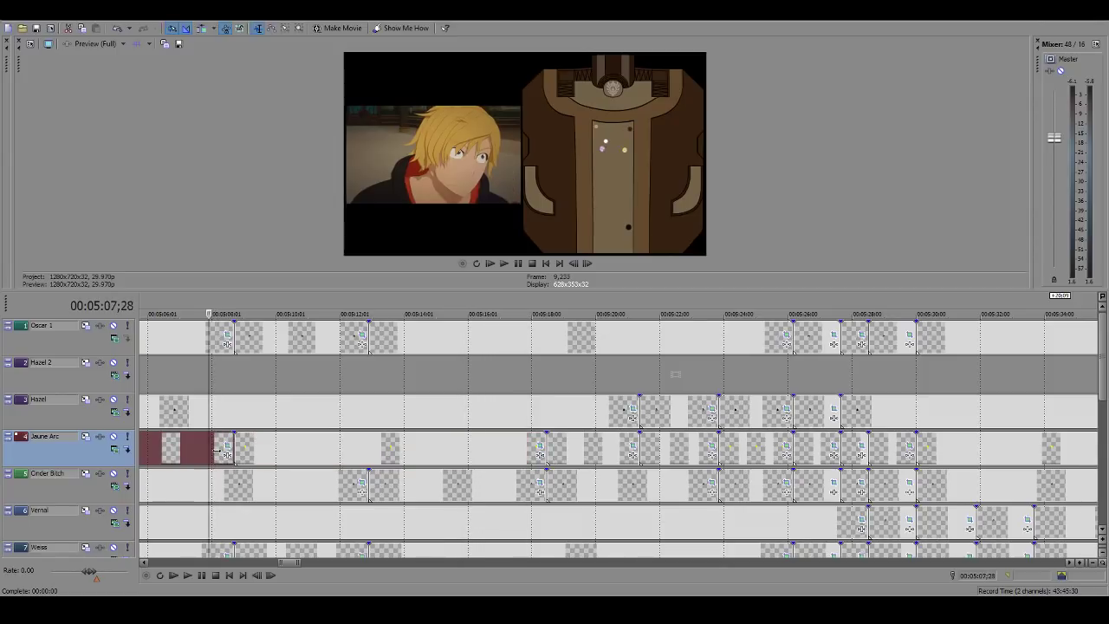
# Step: Step back through the blond swordsman's close-up to 5:05;29 and play it up to the end of the shot after 5:08
pyautogui.press('Left')
pyautogui.press('Left')
pyautogui.press('Left')
pyautogui.press('Left')
pyautogui.press('Left')
pyautogui.press('Left')
pyautogui.press('Left')
pyautogui.press('Left')
pyautogui.press('Left')
pyautogui.press('Left')
pyautogui.press('Left')
pyautogui.press('Left')
pyautogui.press('Left')
pyautogui.press('Left')
pyautogui.press('Left')
pyautogui.press('Left')
pyautogui.press('Left')
pyautogui.press('Left')
pyautogui.press('Left')
pyautogui.press('Left')
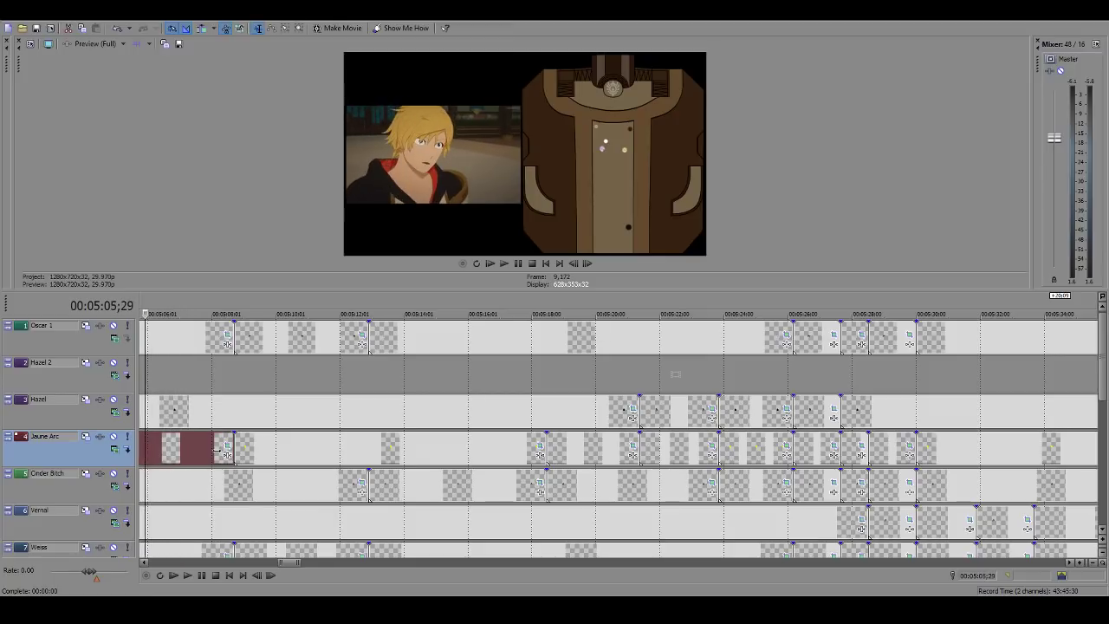
pyautogui.press('space')
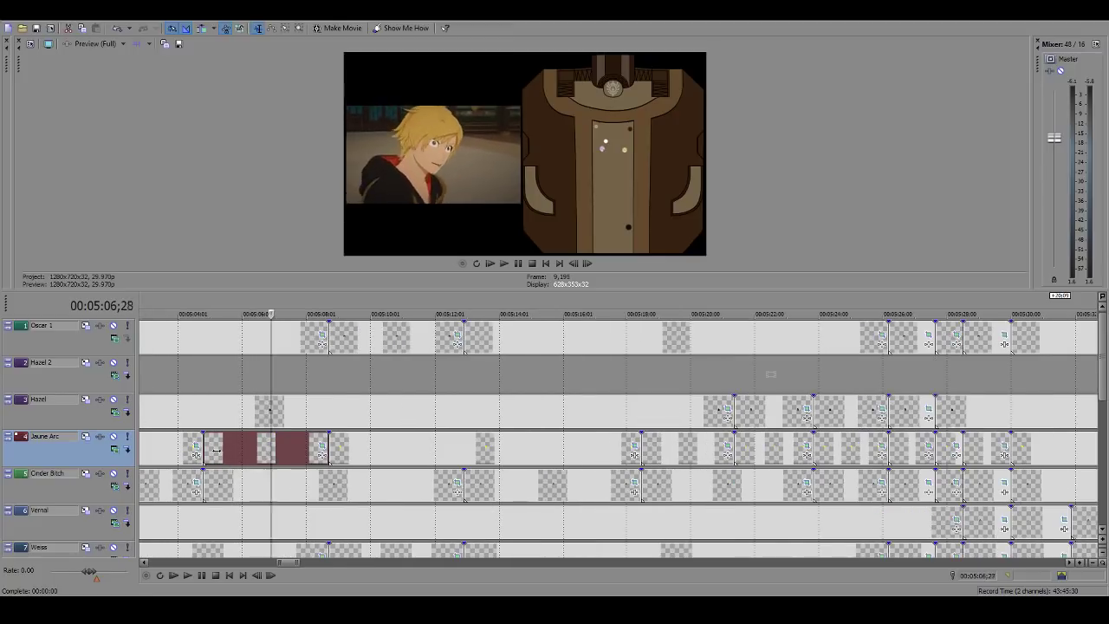
pyautogui.press('Return')
pyautogui.scroll(-2, 401, 397)
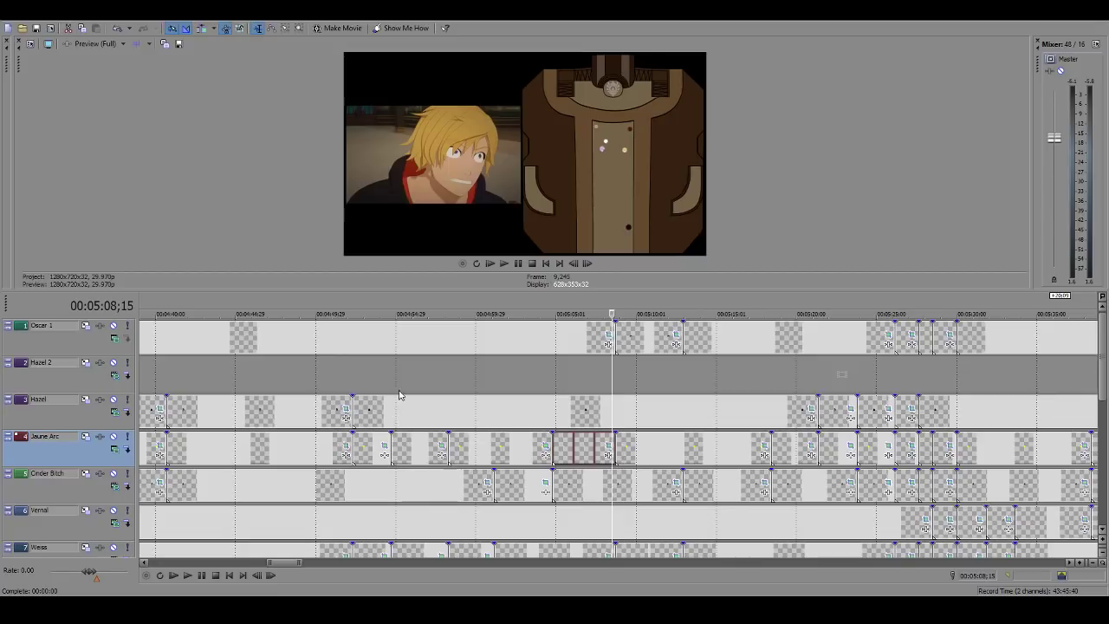
# Step: Spot-check the swordsman's earlier shots between about 5:02 and 4:55 against his marker on the map
pyautogui.click(516, 362)
pyautogui.press('space')
pyautogui.click(434, 378)
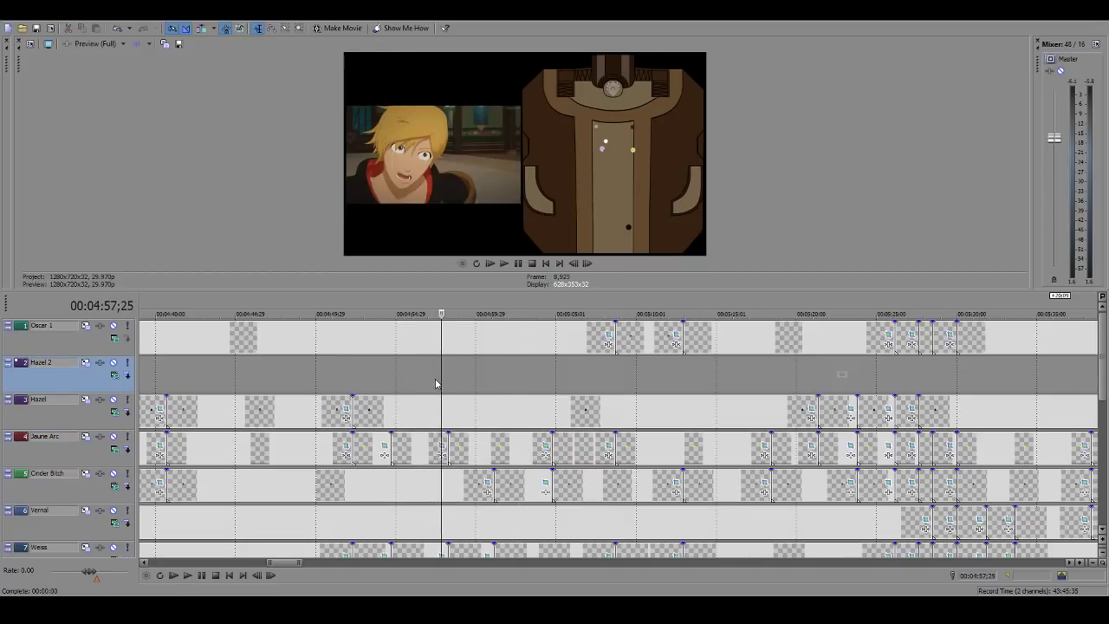
pyautogui.click(392, 387)
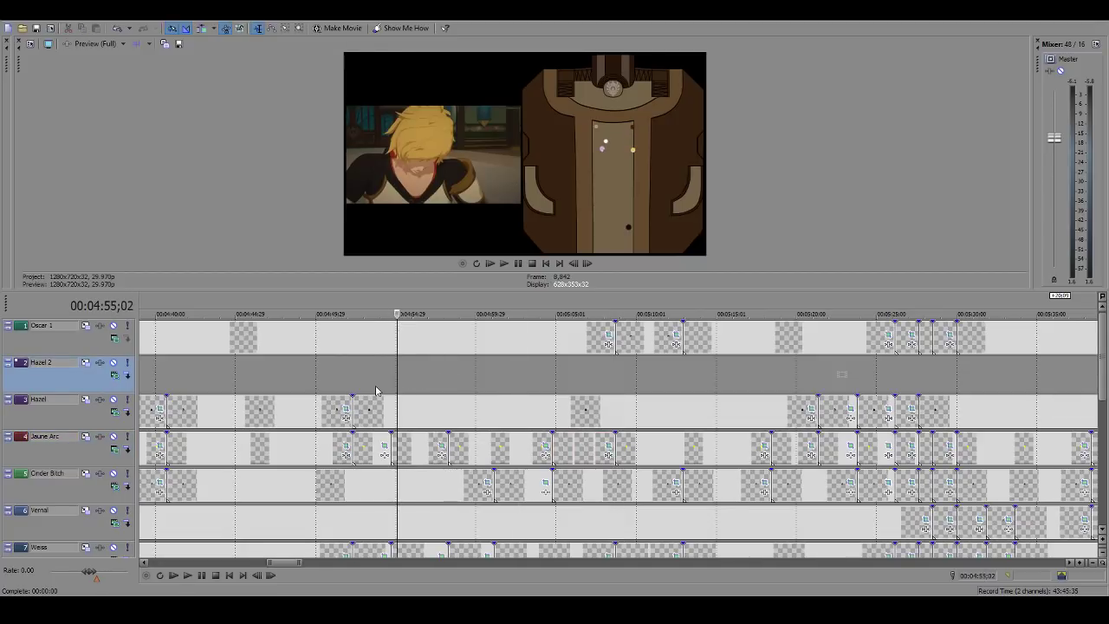
pyautogui.click(376, 388)
pyautogui.press('Return')
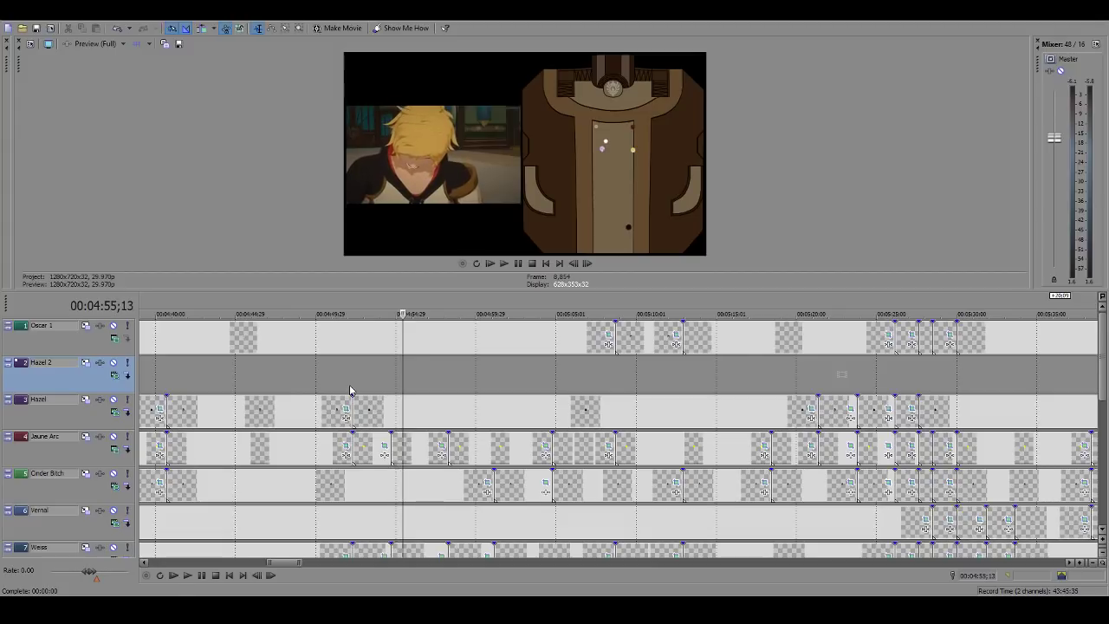
# Step: Step back to the companions' shot at 4:54;09 and play on to about 5:11, comparing the characters with the map
pyautogui.press('Left')
pyautogui.press('Left')
pyautogui.press('Left')
pyautogui.press('Left')
pyautogui.press('Left')
pyautogui.press('Left')
pyautogui.press('Left')
pyautogui.press('Left')
pyautogui.press('Left')
pyautogui.press('Left')
pyautogui.press('Left')
pyautogui.press('Left')
pyautogui.press('Left')
pyautogui.press('Left')
pyautogui.press('Left')
pyautogui.press('Left')
pyautogui.press('Left')
pyautogui.press('Left')
pyautogui.press('Left')
pyautogui.press('Left')
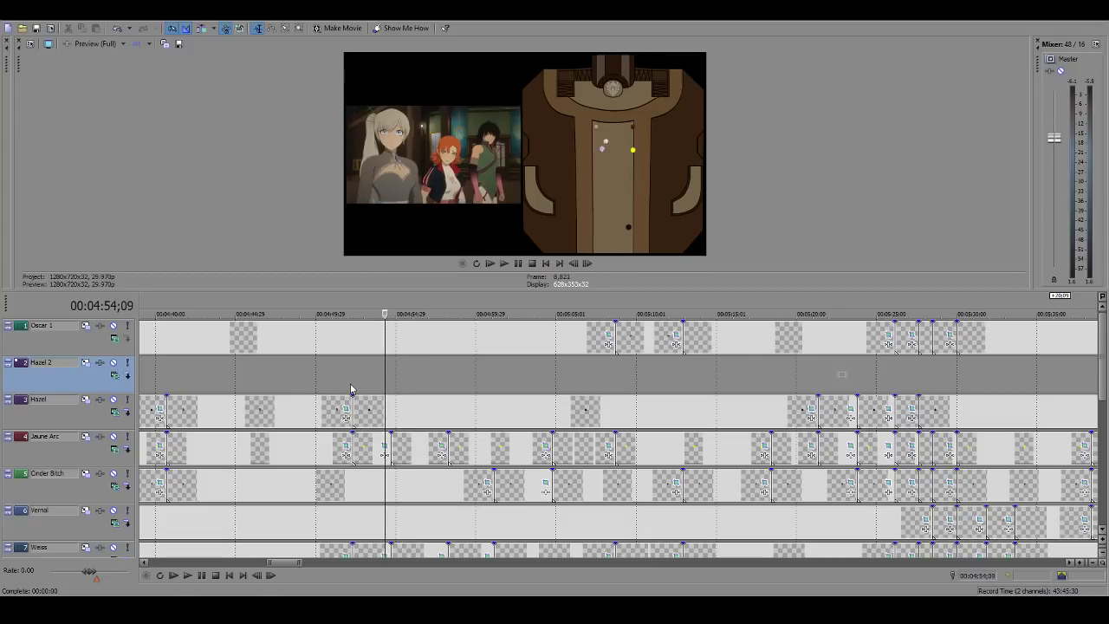
pyautogui.press('Right')
pyautogui.press('Right')
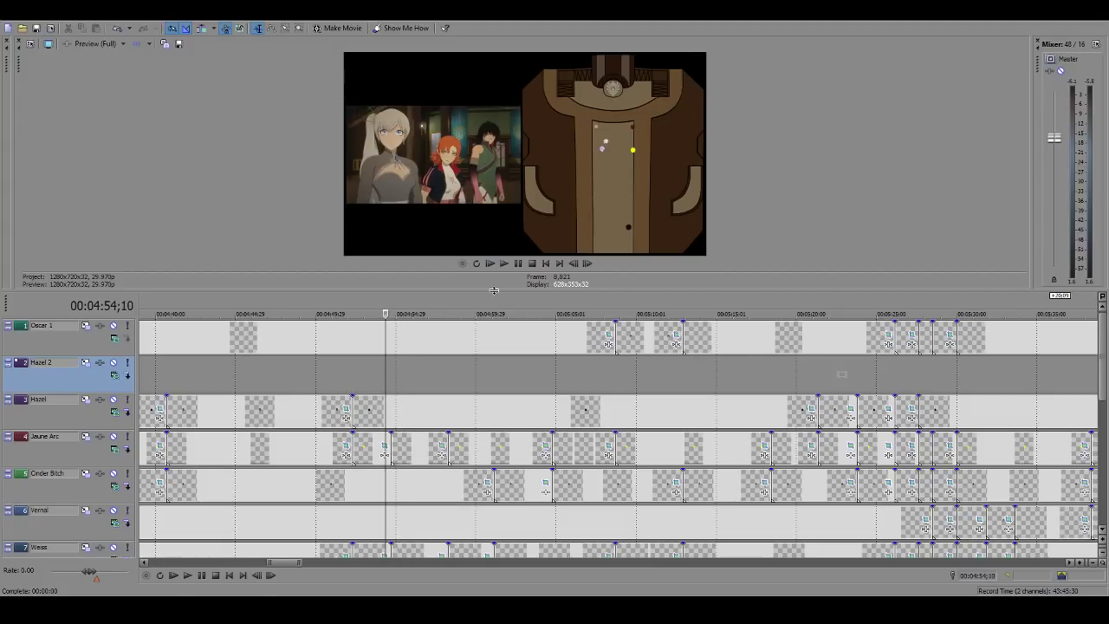
pyautogui.press('space')
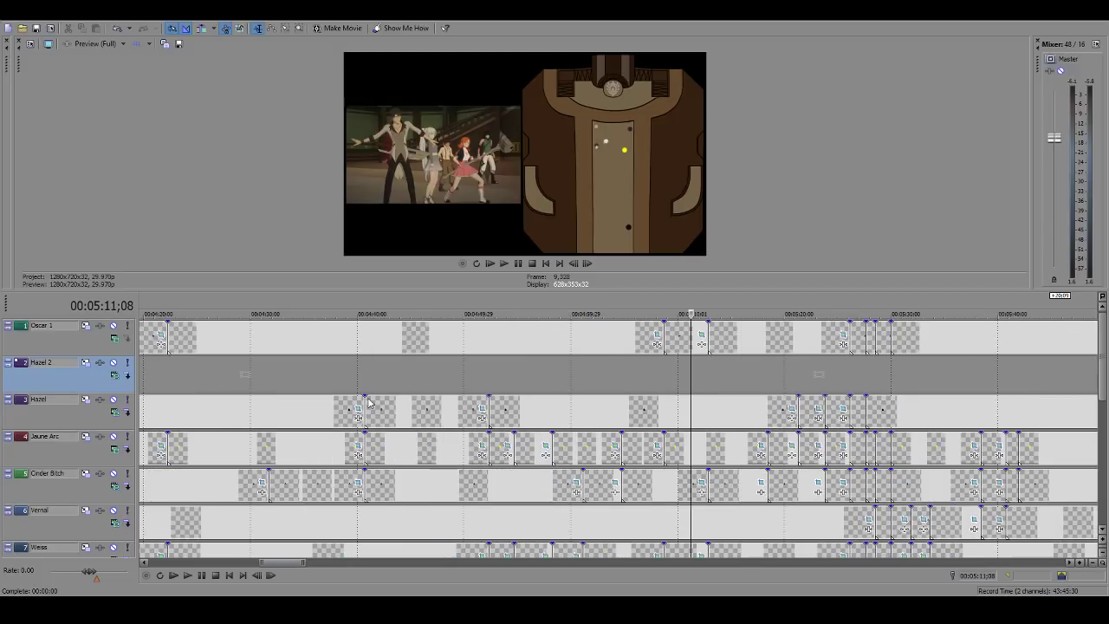
# Step: Step back and forth through the group shot between 5:09;01 and 5:11;10 to compare the companions' spacing with their map markers
pyautogui.press('Left')
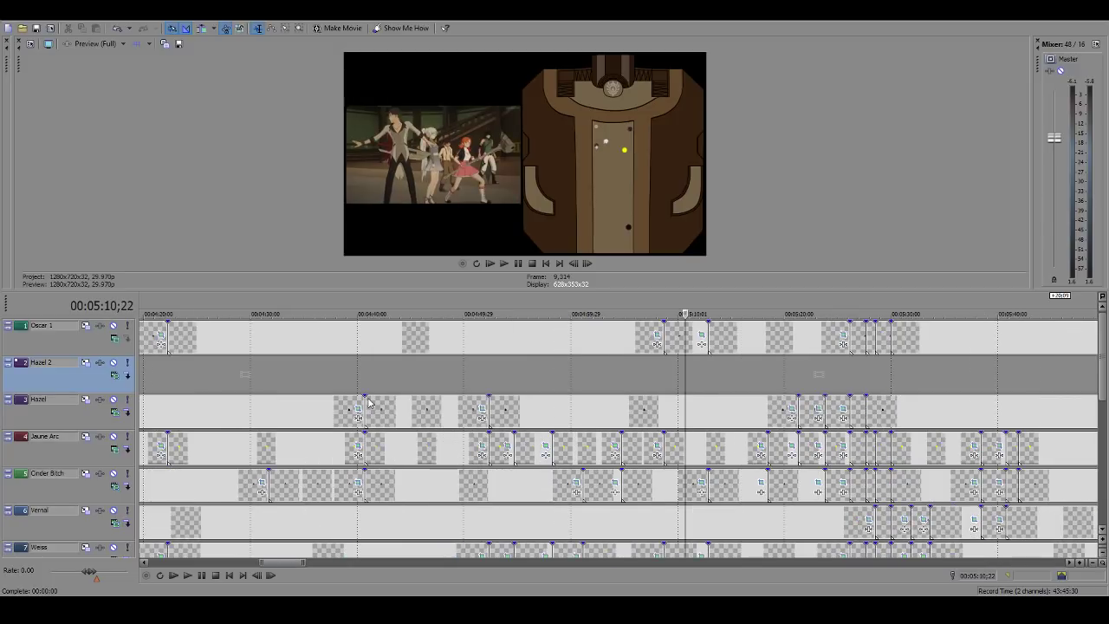
pyautogui.press('Left')
pyautogui.press('Left')
pyautogui.press('Left')
pyautogui.press('Left')
pyautogui.press('Left')
pyautogui.press('Left')
pyautogui.press('Left')
pyautogui.press('Left')
pyautogui.press('Right')
pyautogui.press('Right')
pyautogui.press('Right')
pyautogui.press('Right')
pyautogui.press('Right')
pyautogui.press('Right')
pyautogui.press('Right')
pyautogui.press('Right')
pyautogui.press('Right')
pyautogui.press('Right')
pyautogui.press('Right')
pyautogui.press('Right')
pyautogui.press('Right')
pyautogui.press('Right')
pyautogui.press('Right')
pyautogui.press('Right')
pyautogui.press('Right')
pyautogui.press('Right')
pyautogui.press('Right')
pyautogui.press('Right')
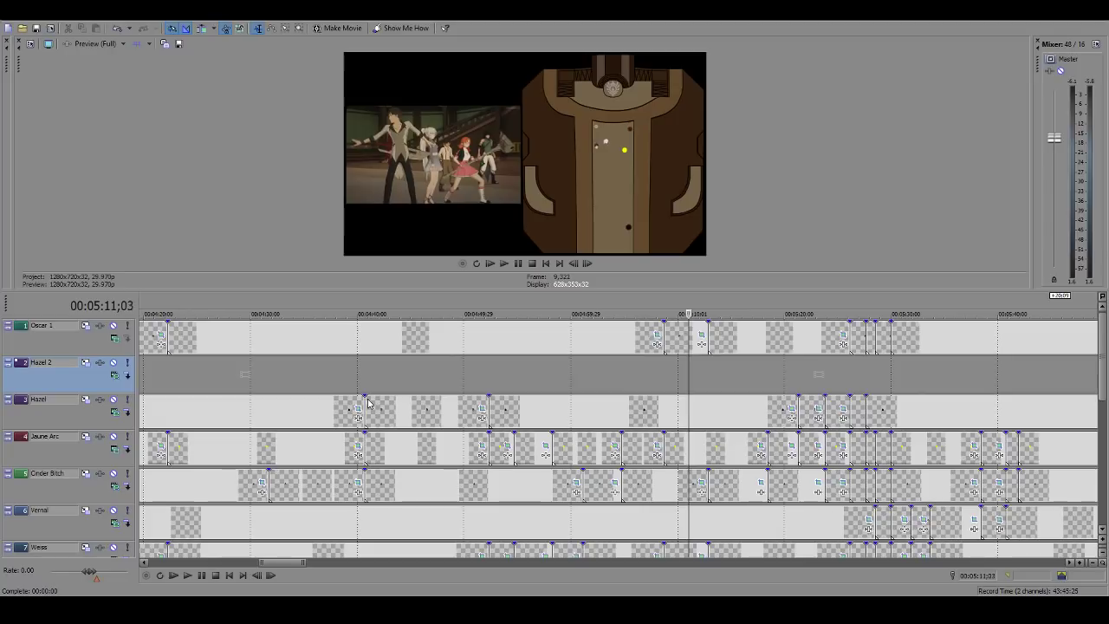
pyautogui.press('Right')
pyautogui.press('Right')
pyautogui.press('Right')
pyautogui.press('Right')
pyautogui.press('Right')
pyautogui.press('Right')
pyautogui.press('Right')
pyautogui.press('Right')
pyautogui.press('Right')
pyautogui.press('Right')
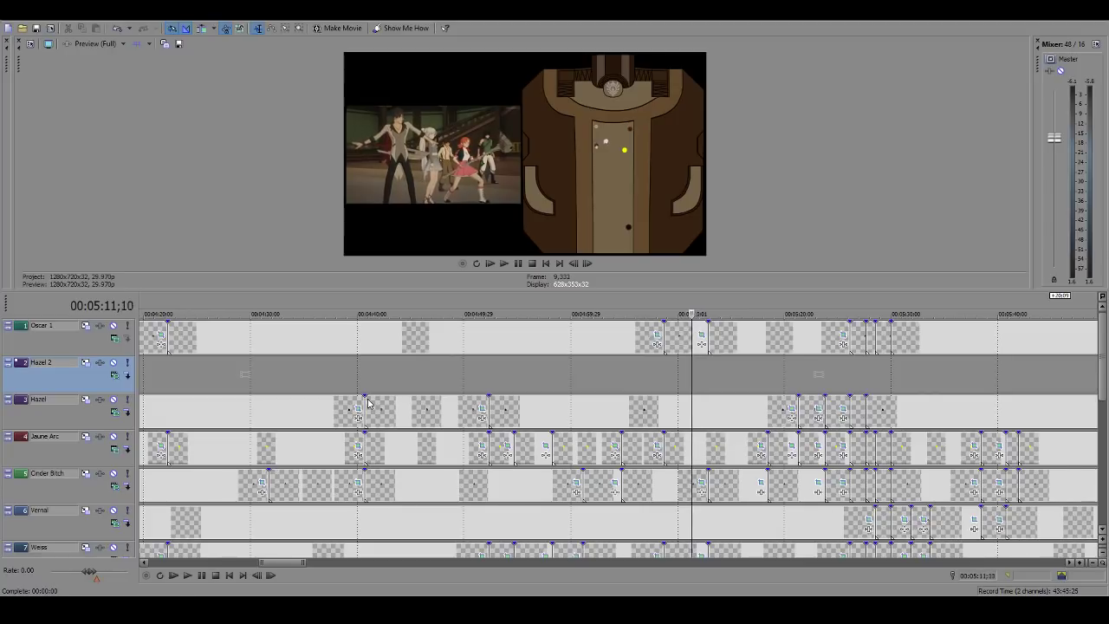
pyautogui.press('Left')
pyautogui.press('Left')
pyautogui.press('Left')
pyautogui.press('Left')
pyautogui.press('Left')
pyautogui.press('Left')
pyautogui.press('Left')
pyautogui.press('Left')
pyautogui.press('Left')
pyautogui.press('Left')
pyautogui.press('Left')
pyautogui.press('Left')
pyautogui.press('Left')
pyautogui.press('Left')
pyautogui.press('Left')
pyautogui.press('Left')
pyautogui.press('Left')
pyautogui.press('Left')
pyautogui.press('Left')
pyautogui.press('Left')
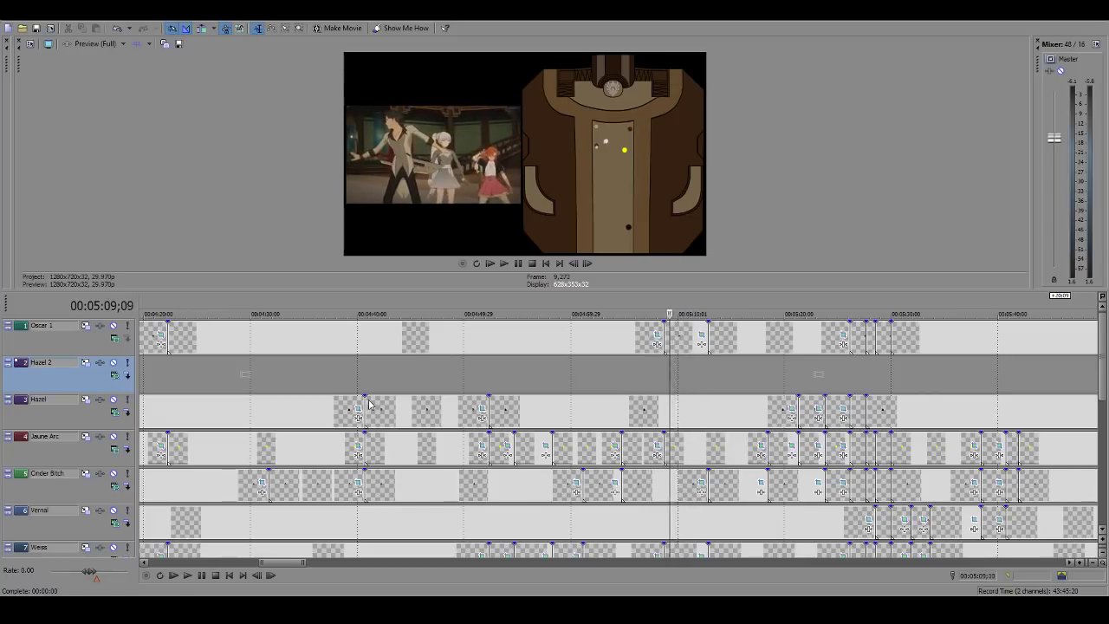
pyautogui.press('Left')
pyautogui.press('Left')
pyautogui.press('Left')
pyautogui.press('Left')
pyautogui.press('Left')
pyautogui.press('Left')
pyautogui.press('Left')
pyautogui.press('Left')
# Step: Move the white marker and the pale marker beside it down the map in the group shot starting at 5:08;22
pyautogui.scroll(6, 522, 439)
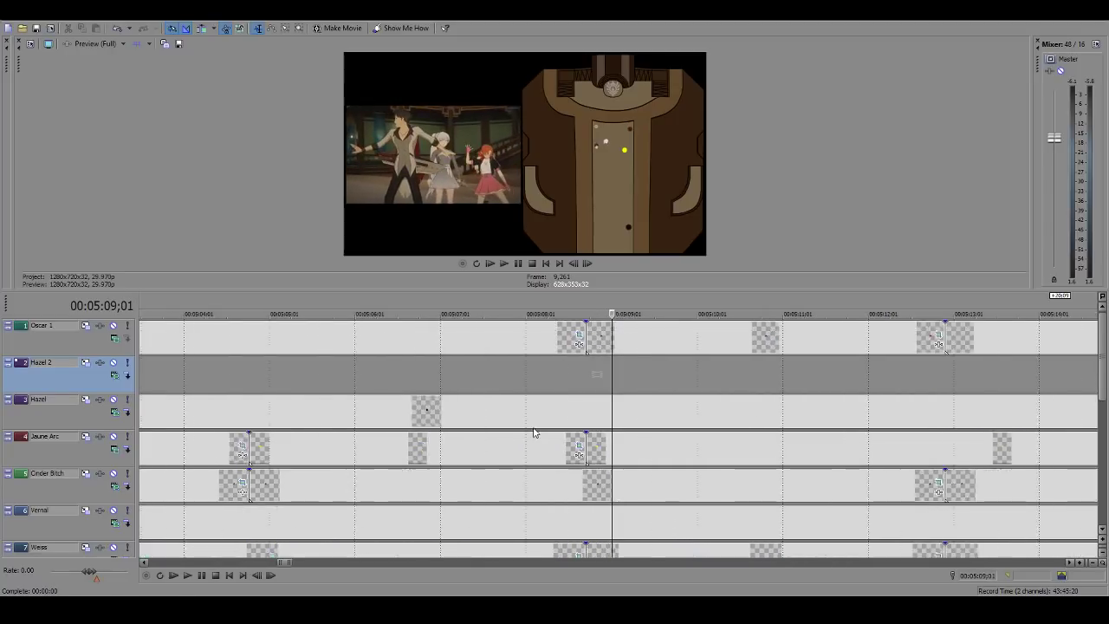
pyautogui.click(581, 450)
pyautogui.moveTo(1103, 356); pyautogui.dragTo(1105, 387)
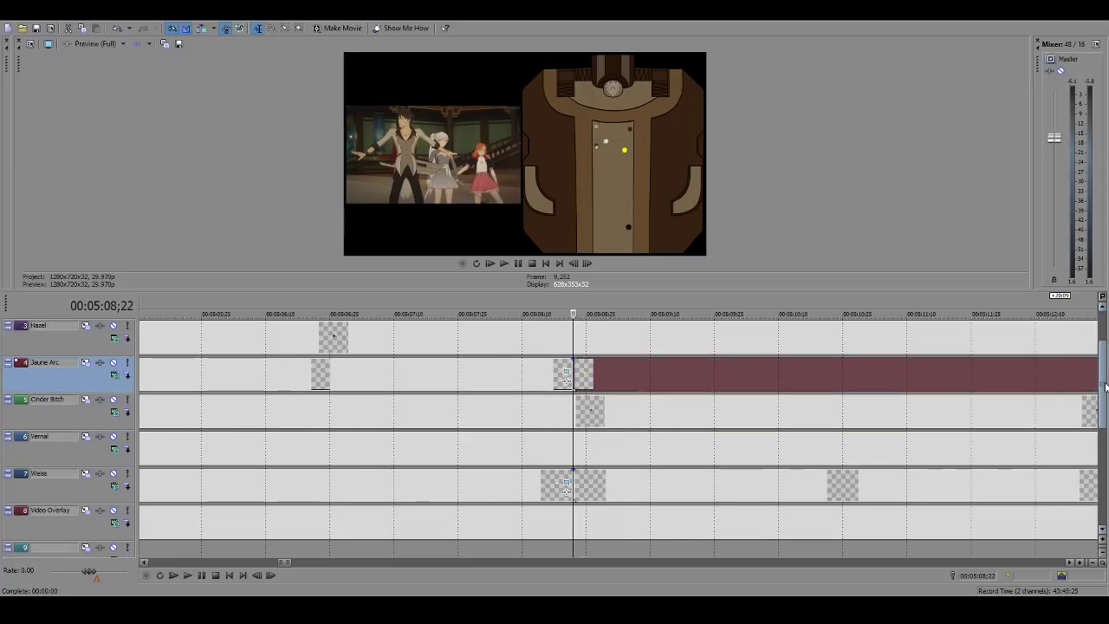
pyautogui.scroll(-5, 599, 440)
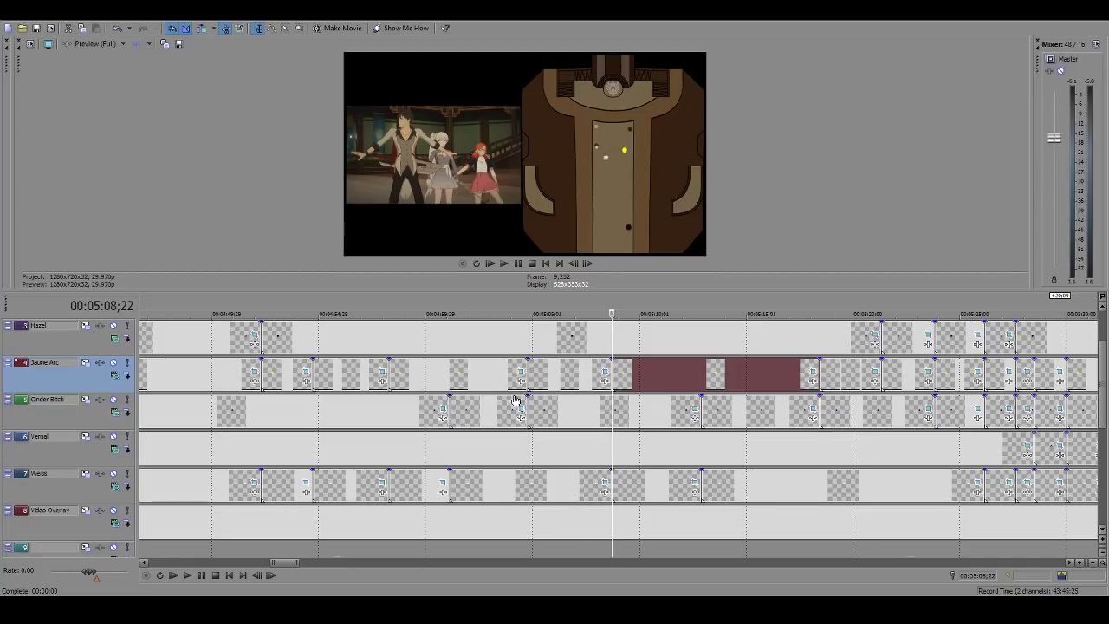
pyautogui.scroll(2, 758, 339)
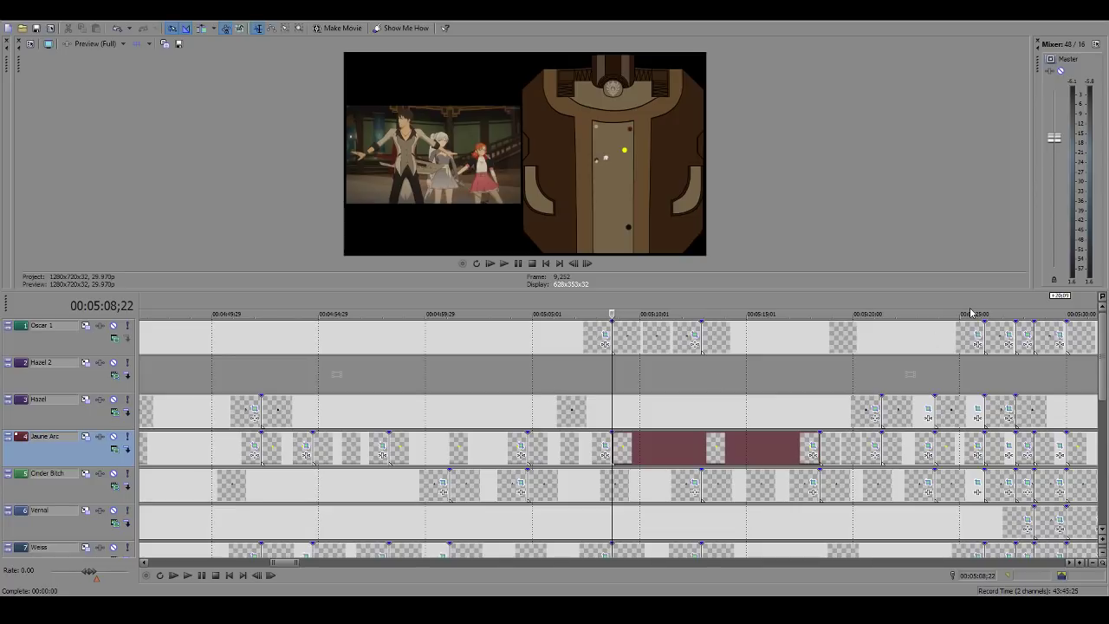
# Step: Play the group shot up to the cut at 5:12;28 and carry the lavender marker's lowered position into the following shot
pyautogui.press('space')
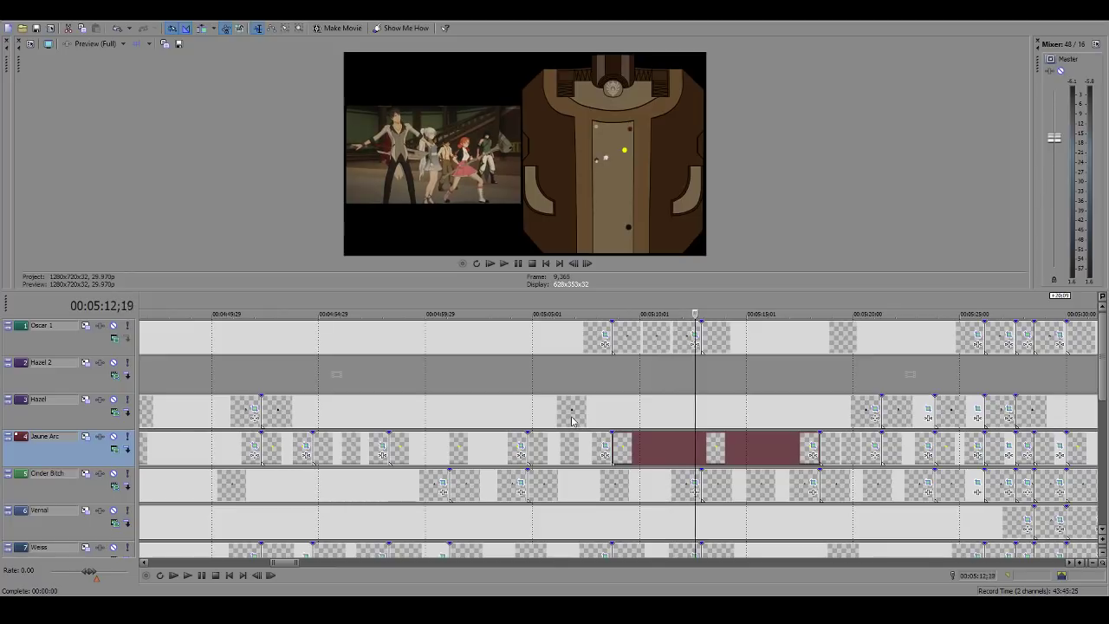
pyautogui.click(698, 336)
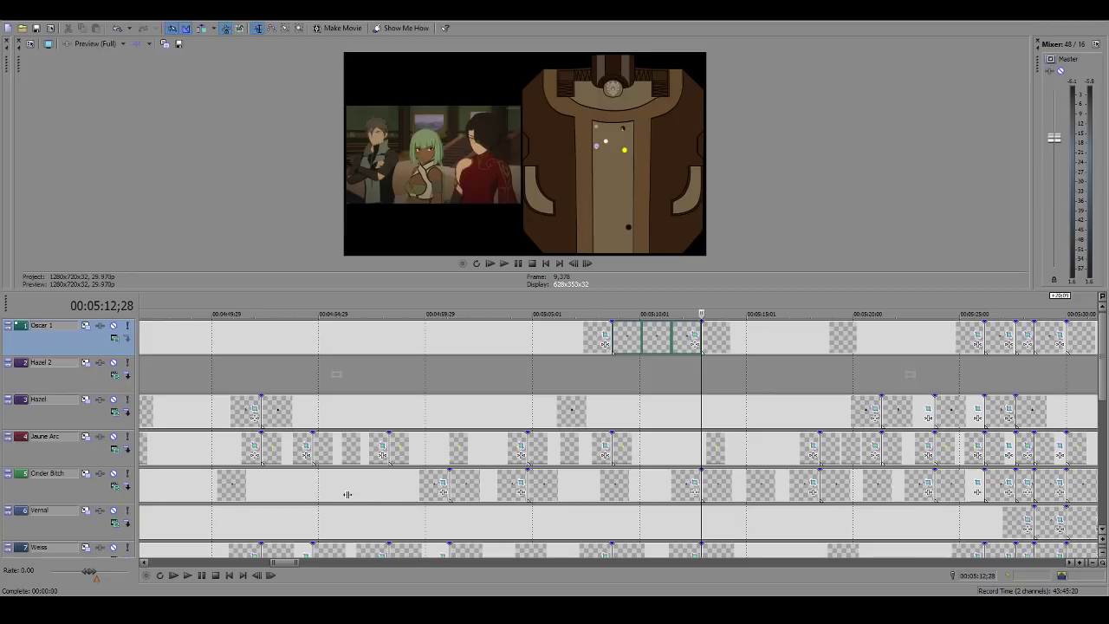
pyautogui.hotkey('ctrl', 'alt', 'Left')
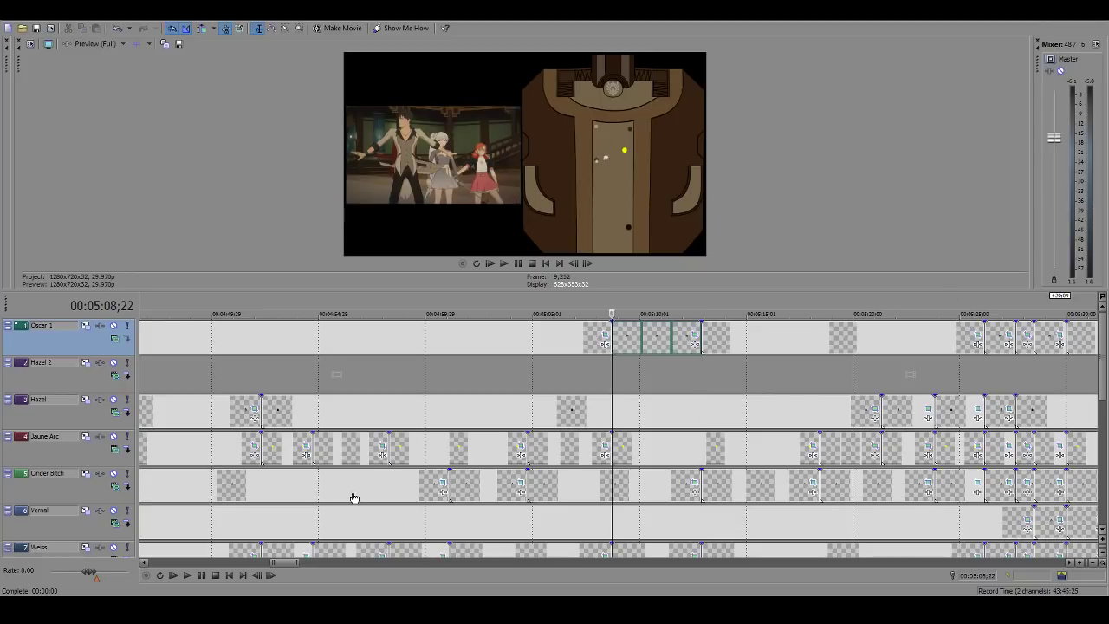
pyautogui.hotkey('ctrl', 'alt', 'Right')
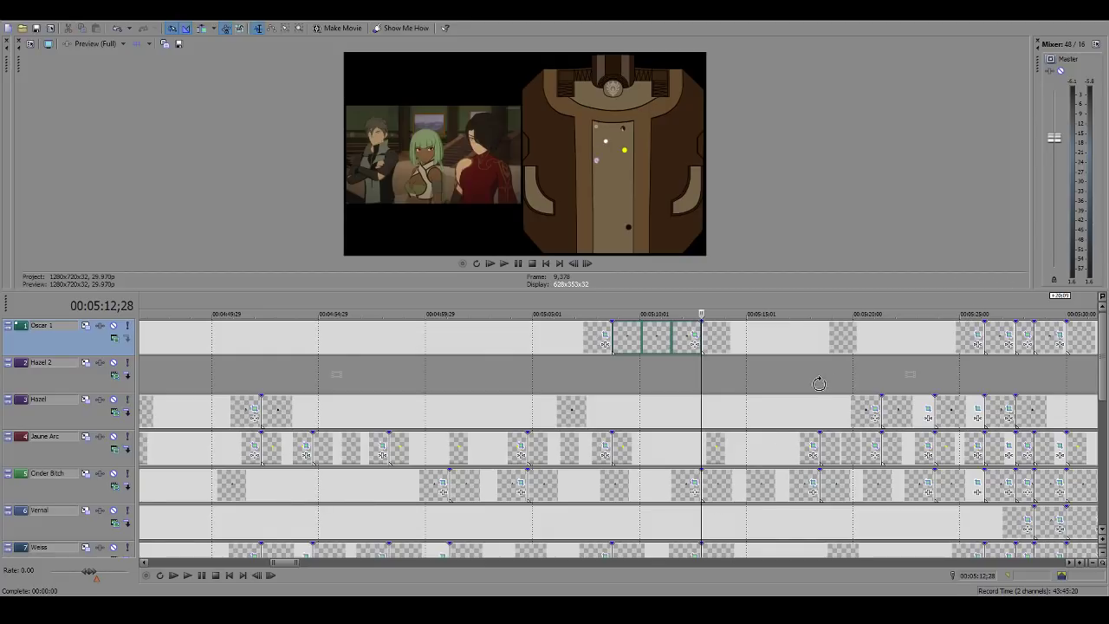
# Step: Match the white marker's position in the shot starting at 5:12;28 to its lowered place at 5:08;22
pyautogui.click(808, 456)
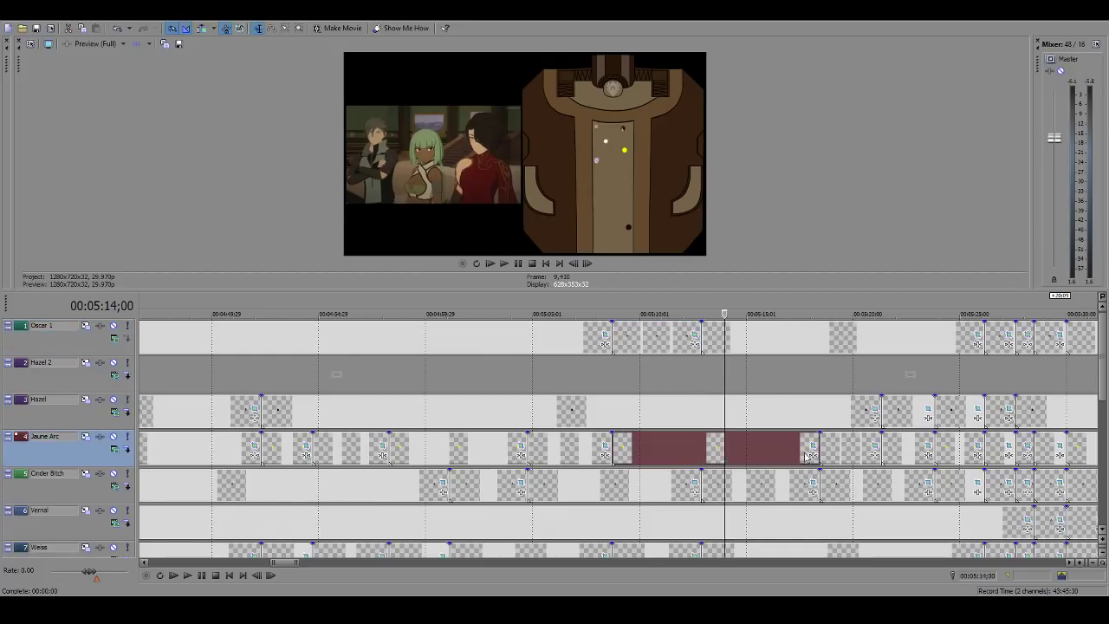
pyautogui.click(703, 457)
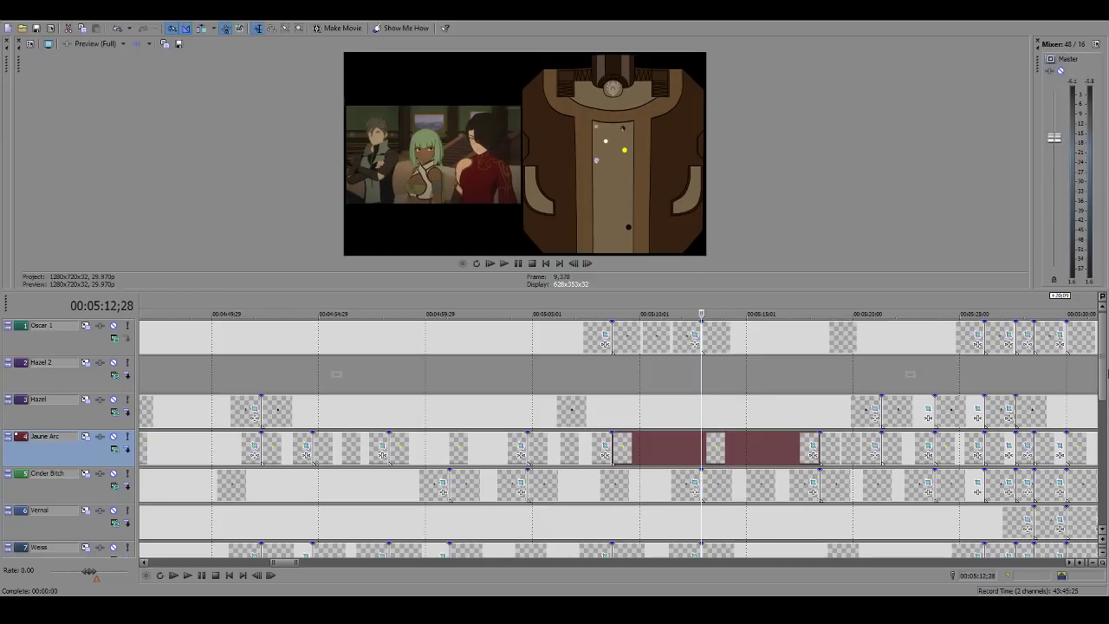
pyautogui.scroll(-1, 697, 534)
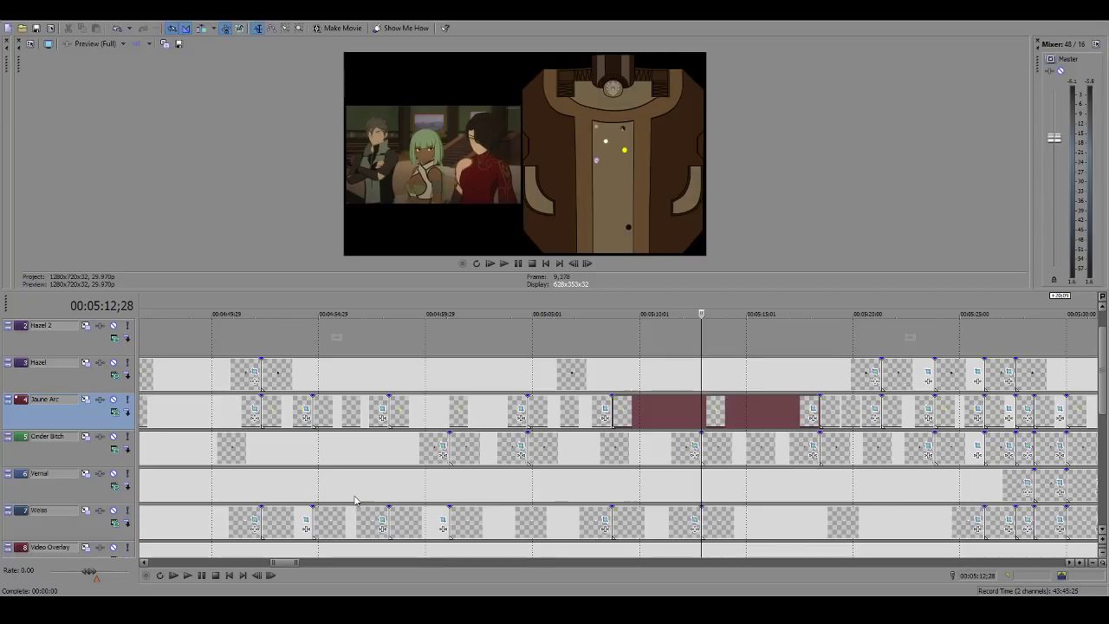
pyautogui.hotkey('ctrl', 'alt', 'Left')
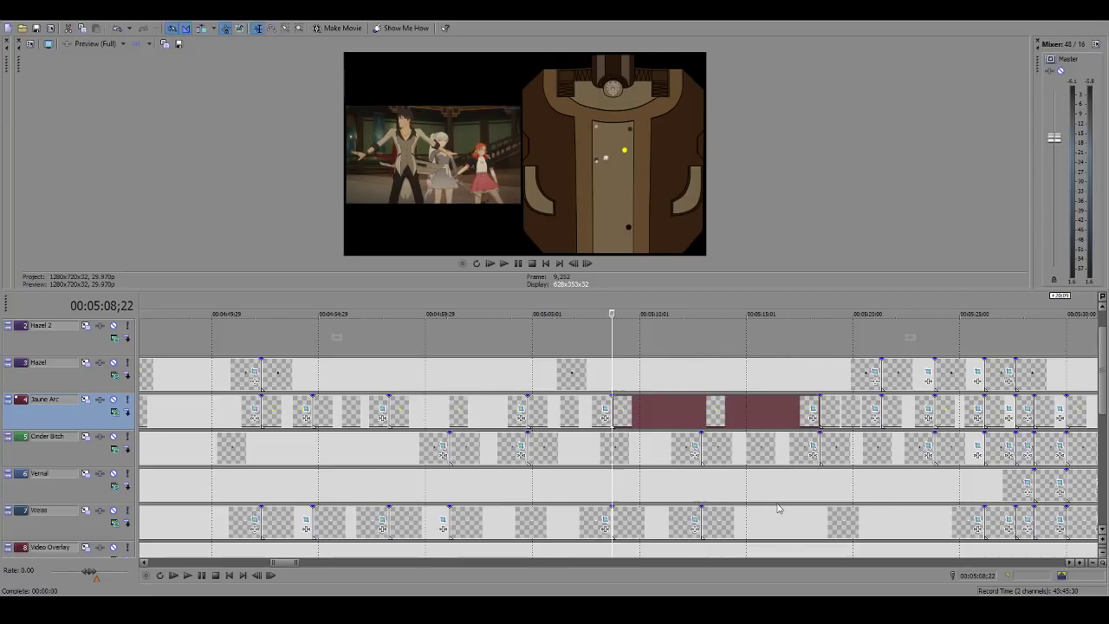
pyautogui.click(720, 525)
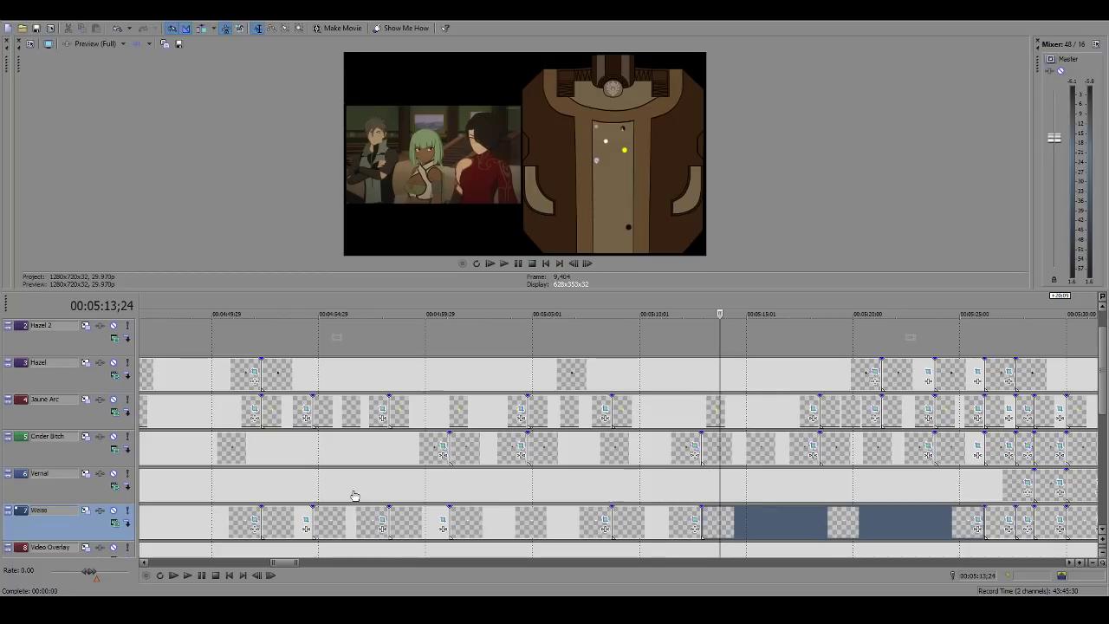
pyautogui.press('Left')
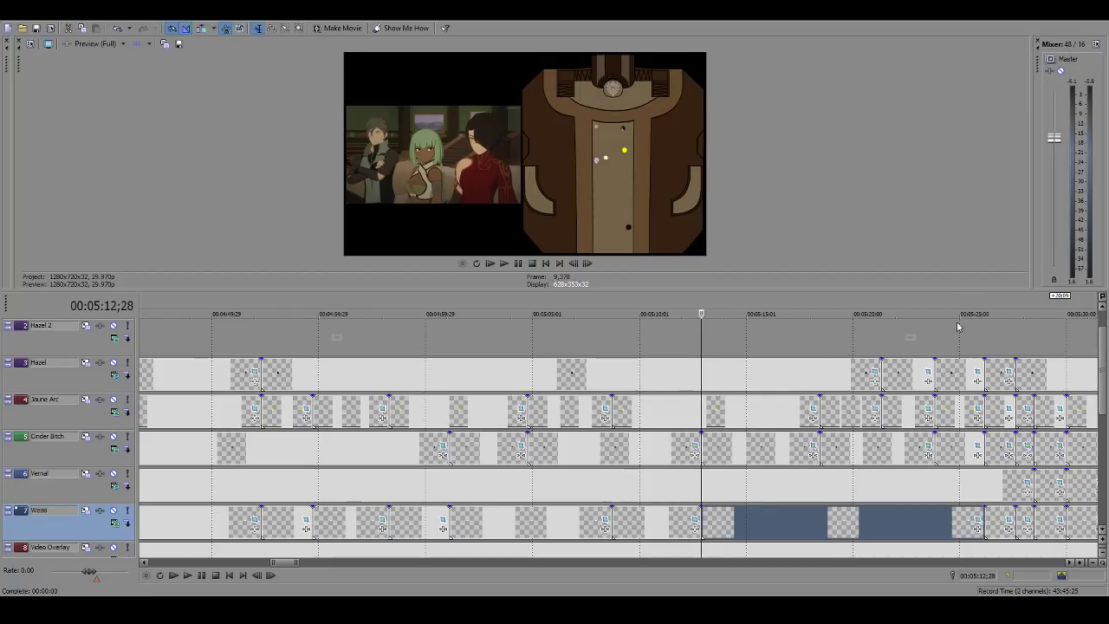
# Step: Play the revised section from about 5:10 to 5:23;23 and step forward to the cut at 5:23;27
pyautogui.click(639, 342)
pyautogui.press('space')
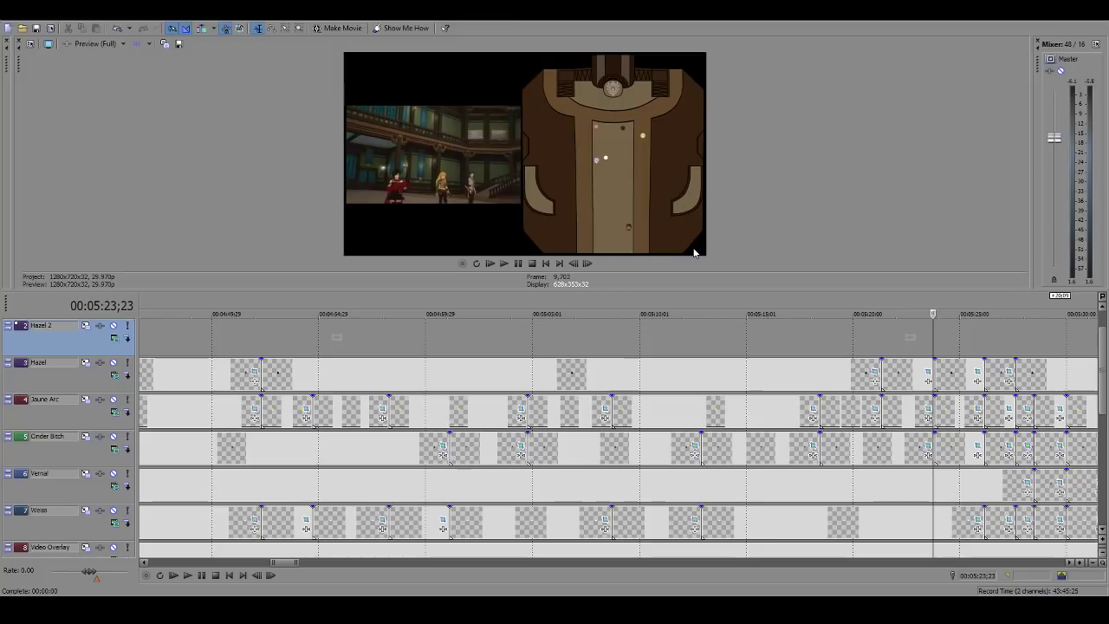
pyautogui.press('Right')
pyautogui.press('Right')
pyautogui.press('Right')
pyautogui.press('Right')
pyautogui.press('Right')
pyautogui.press('Right')
pyautogui.press('Right')
pyautogui.press('Right')
pyautogui.press('Right')
pyautogui.press('Right')
pyautogui.press('Right')
pyautogui.press('Right')
pyautogui.press('Right')
pyautogui.press('Right')
pyautogui.press('Right')
pyautogui.press('Right')
pyautogui.press('Right')
pyautogui.press('Right')
pyautogui.press('Right')
pyautogui.press('Right')
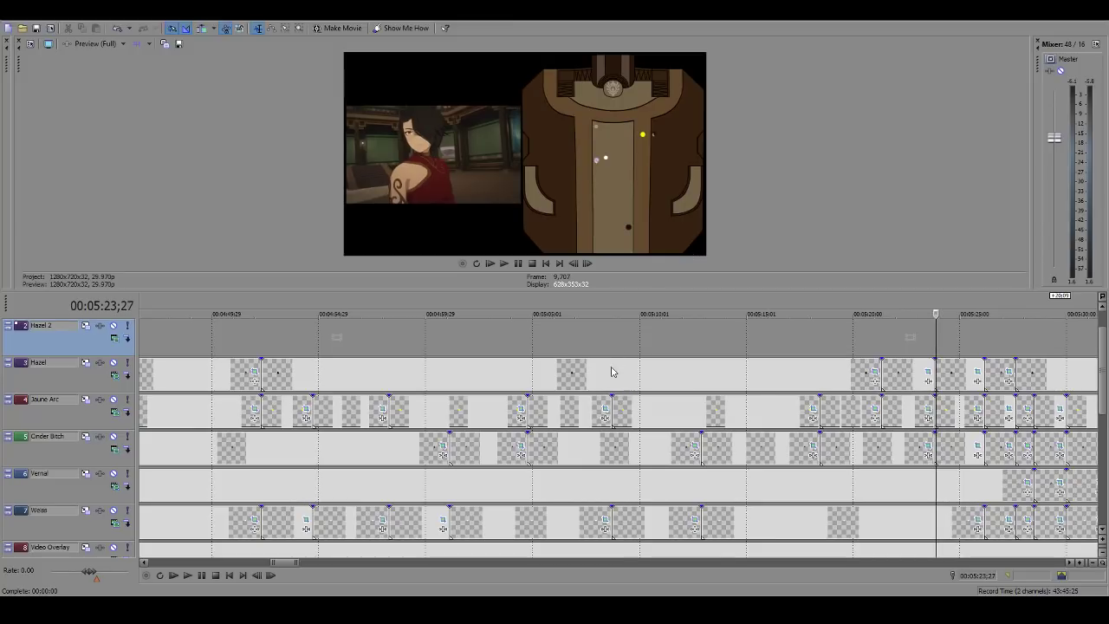
# Step: Step frame by frame through the footage from 5:23;27 to the cut at 5:27;19, checking the map markers
pyautogui.press('Right')
pyautogui.press('Right')
pyautogui.press('Right')
pyautogui.press('Right')
pyautogui.press('Right')
pyautogui.press('Right')
pyautogui.press('Right')
pyautogui.press('Right')
pyautogui.press('Right')
pyautogui.press('Right')
pyautogui.press('Right')
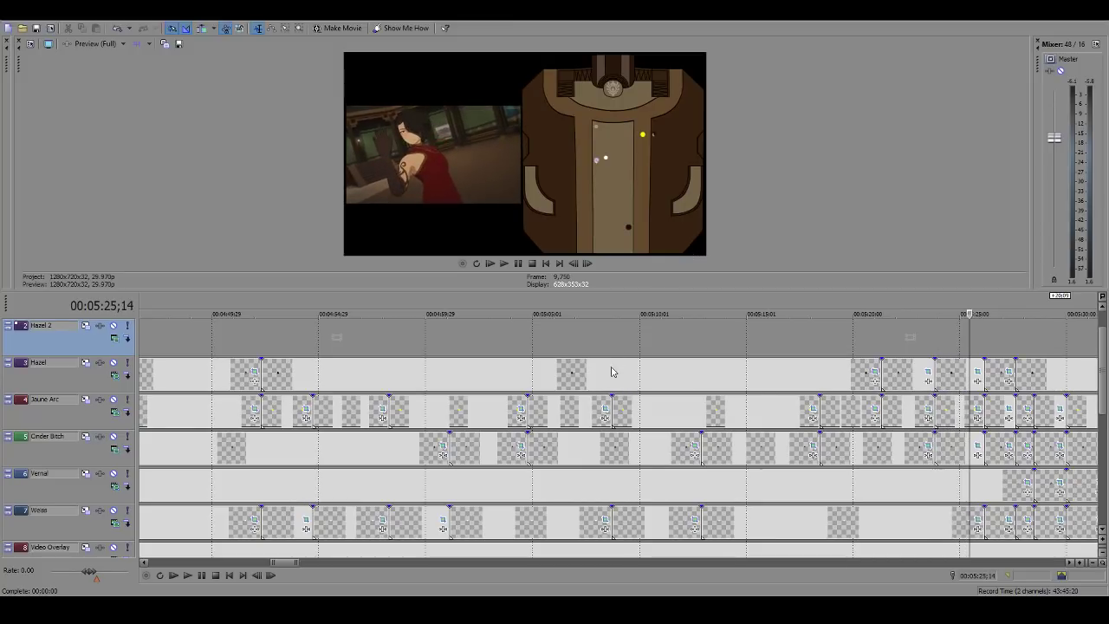
pyautogui.press('Right')
pyautogui.press('Right')
pyautogui.press('Right')
pyautogui.press('Right')
pyautogui.press('Right')
pyautogui.press('Right')
pyautogui.press('Right')
pyautogui.press('Right')
pyautogui.press('Right')
pyautogui.press('Right')
pyautogui.press('Right')
pyautogui.press('Right')
pyautogui.press('Right')
pyautogui.press('Right')
pyautogui.press('Right')
pyautogui.press('Right')
pyautogui.press('Right')
pyautogui.press('Right')
pyautogui.press('Right')
pyautogui.press('Right')
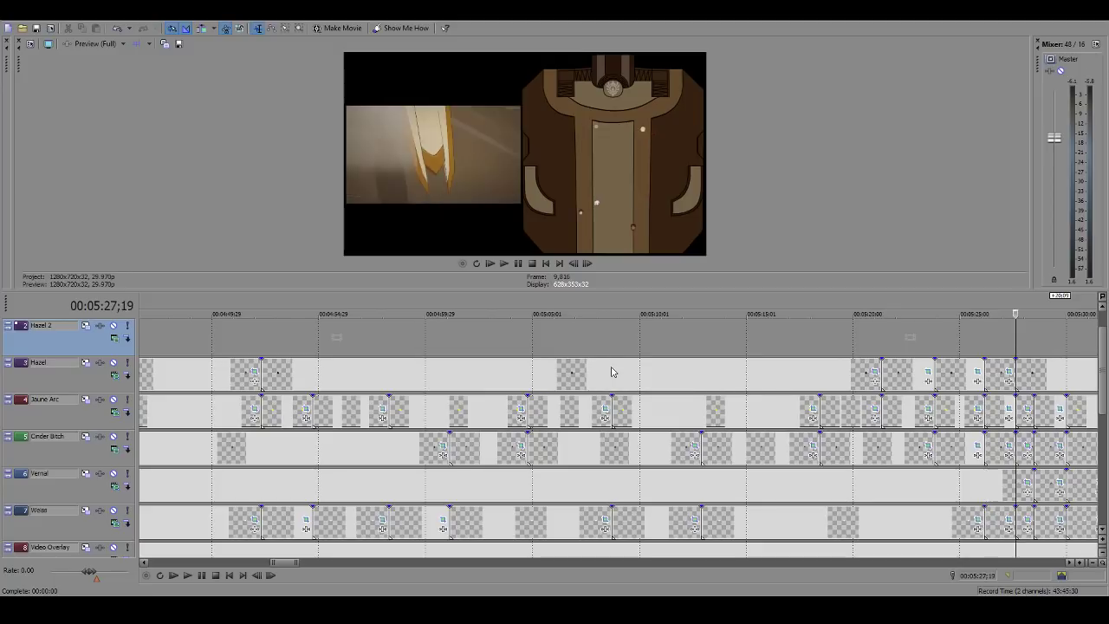
# Step: Go back to 5:01;11 and step forward to 5:08;27, checking the markers in the group shots
pyautogui.press('Down')
pyautogui.click(515, 339)
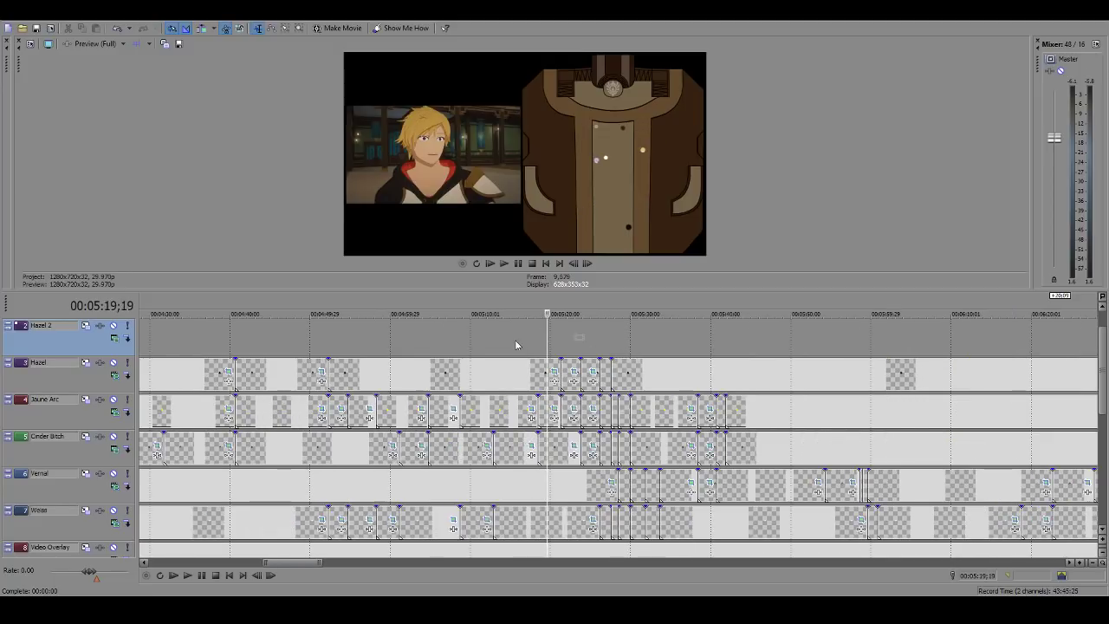
pyautogui.click(460, 345)
pyautogui.click(400, 344)
pyautogui.press('Right')
pyautogui.press('Right')
pyautogui.press('Right')
pyautogui.press('Right')
pyautogui.press('Right')
pyautogui.press('Right')
pyautogui.press('Right')
pyautogui.press('Right')
pyautogui.press('Right')
pyautogui.press('Right')
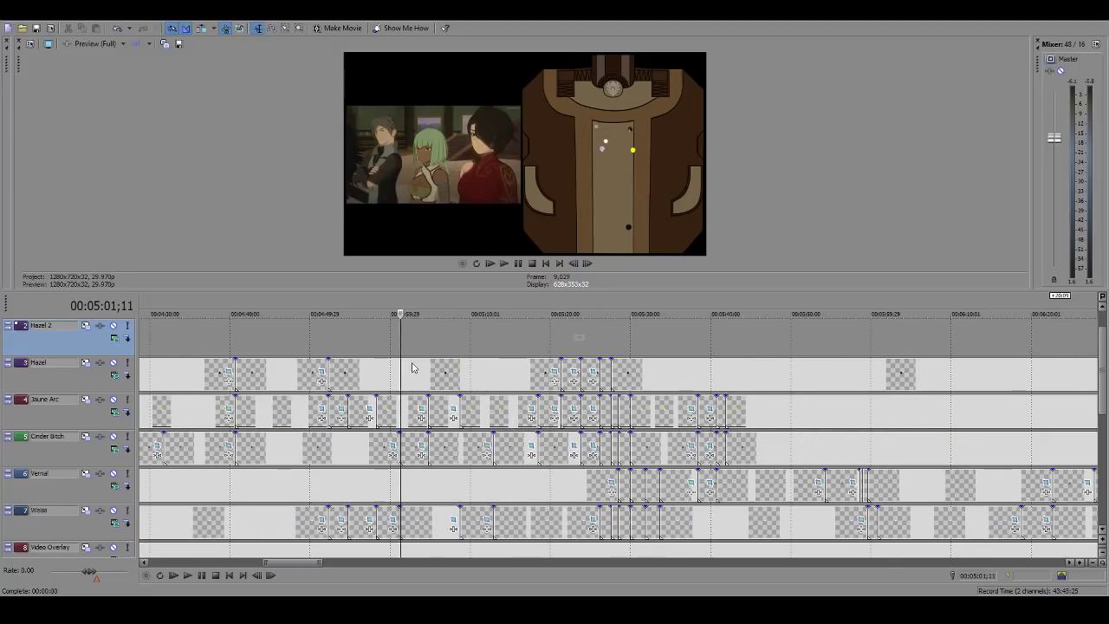
pyautogui.press('Right')
pyautogui.press('Right')
pyautogui.press('Right')
pyautogui.press('Right')
pyautogui.press('Right')
pyautogui.press('Right')
pyautogui.press('Right')
pyautogui.press('Right')
pyautogui.press('Right')
pyautogui.press('Right')
pyautogui.press('Right')
pyautogui.press('Right')
pyautogui.press('Right')
pyautogui.press('Right')
pyautogui.press('Right')
pyautogui.press('Right')
pyautogui.press('Right')
pyautogui.press('Right')
pyautogui.press('Right')
pyautogui.press('Right')
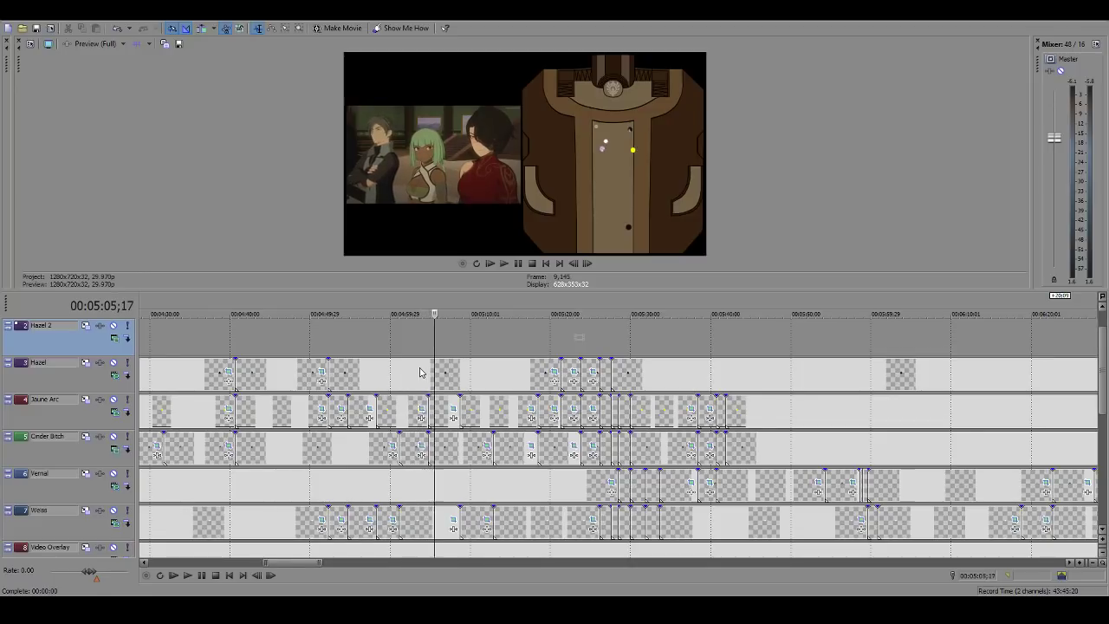
pyautogui.press('Right')
pyautogui.press('Right')
pyautogui.press('Right')
pyautogui.press('Right')
pyautogui.press('Right')
pyautogui.press('Right')
pyautogui.press('Right')
pyautogui.press('Right')
pyautogui.press('Right')
pyautogui.press('Right')
pyautogui.press('Right')
pyautogui.press('Right')
pyautogui.press('Right')
pyautogui.press('Right')
pyautogui.press('Right')
pyautogui.press('Right')
pyautogui.press('Right')
pyautogui.press('Right')
pyautogui.press('Right')
pyautogui.press('Right')
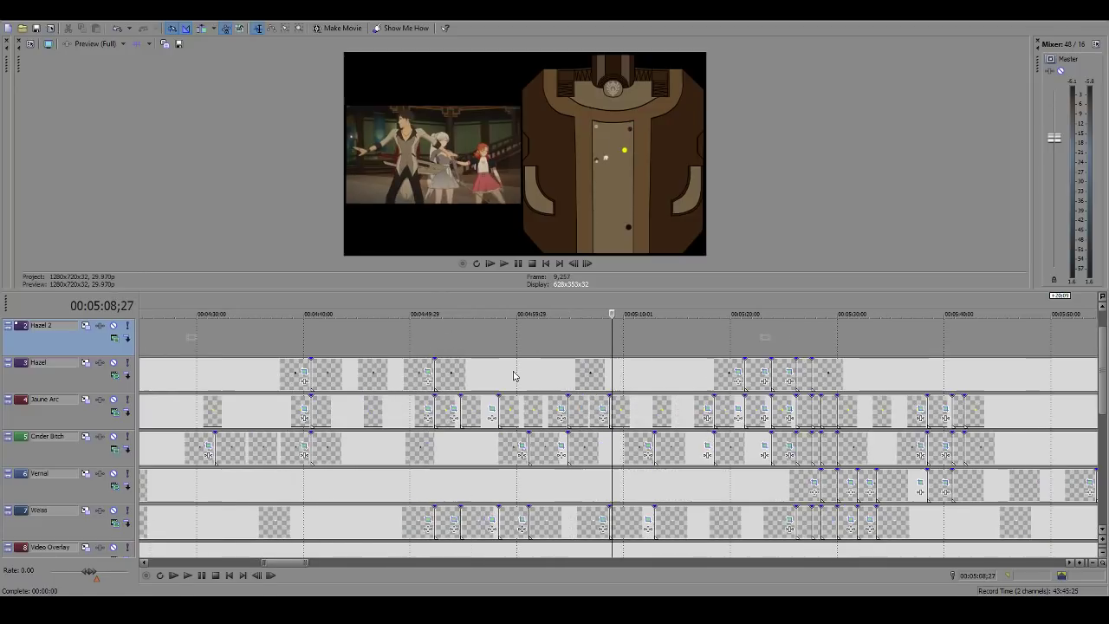
# Step: Review Jaune Arc's marker from 5:07;18 past 5:10 and play on to about 5:21;22
pyautogui.press('Left')
pyautogui.press('Left')
pyautogui.press('Left')
pyautogui.press('Left')
pyautogui.press('Left')
pyautogui.press('Left')
pyautogui.press('Left')
pyautogui.press('Left')
pyautogui.press('Left')
pyautogui.press('Left')
pyautogui.press('Left')
pyautogui.press('Left')
pyautogui.press('Left')
pyautogui.press('Left')
pyautogui.press('Left')
pyautogui.press('Left')
pyautogui.press('Left')
pyautogui.press('Left')
pyautogui.press('Left')
pyautogui.press('Left')
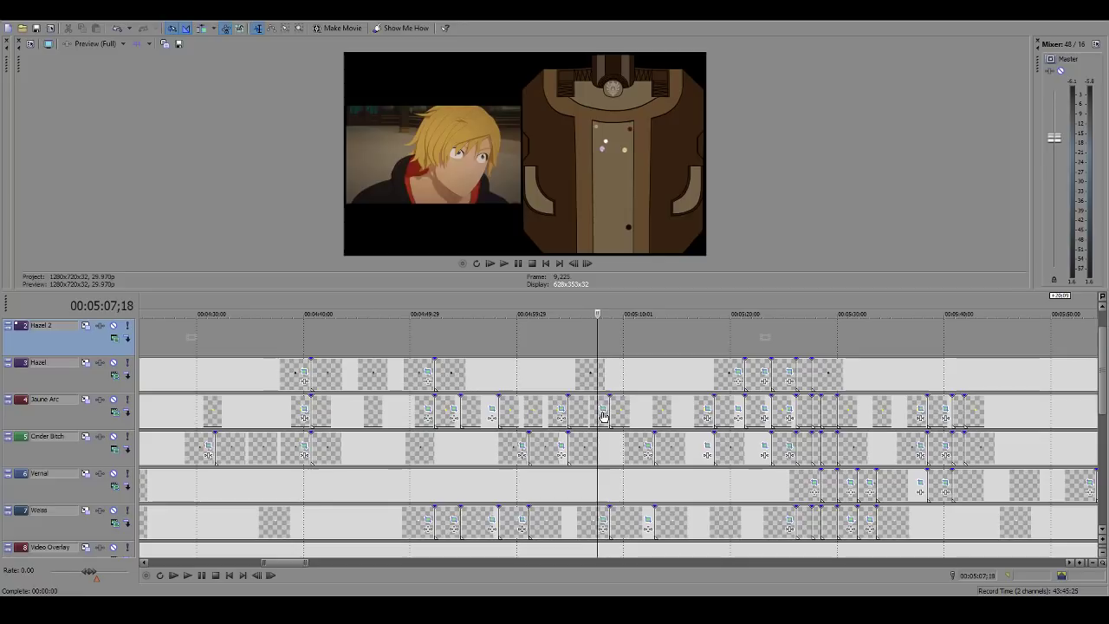
pyautogui.click(633, 421)
pyautogui.press('space')
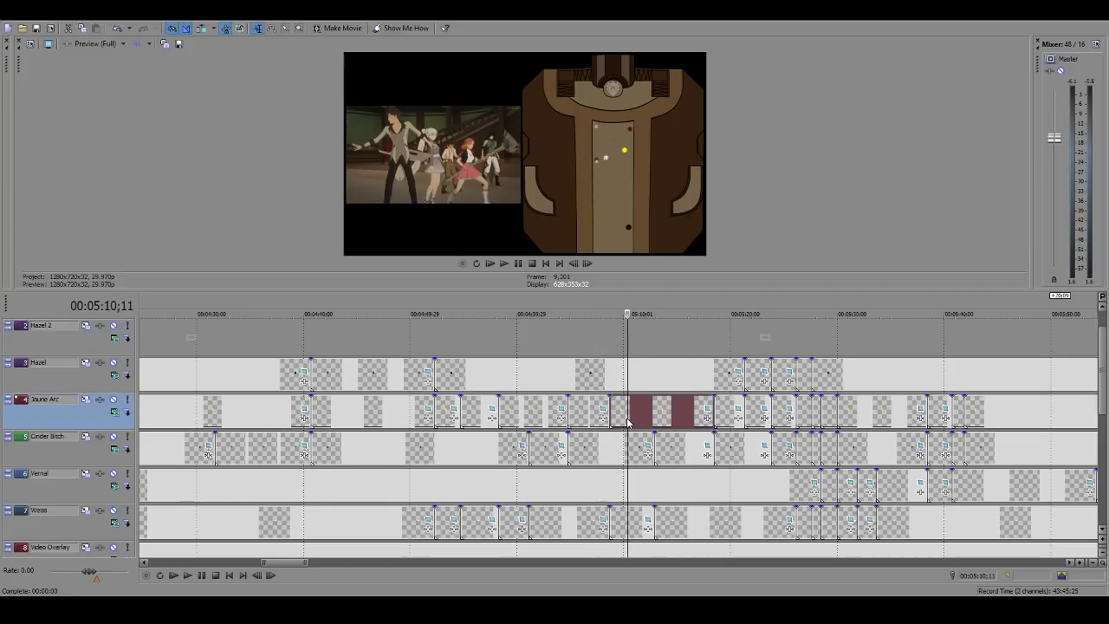
pyautogui.click(718, 412)
pyautogui.scroll(4, 718, 409)
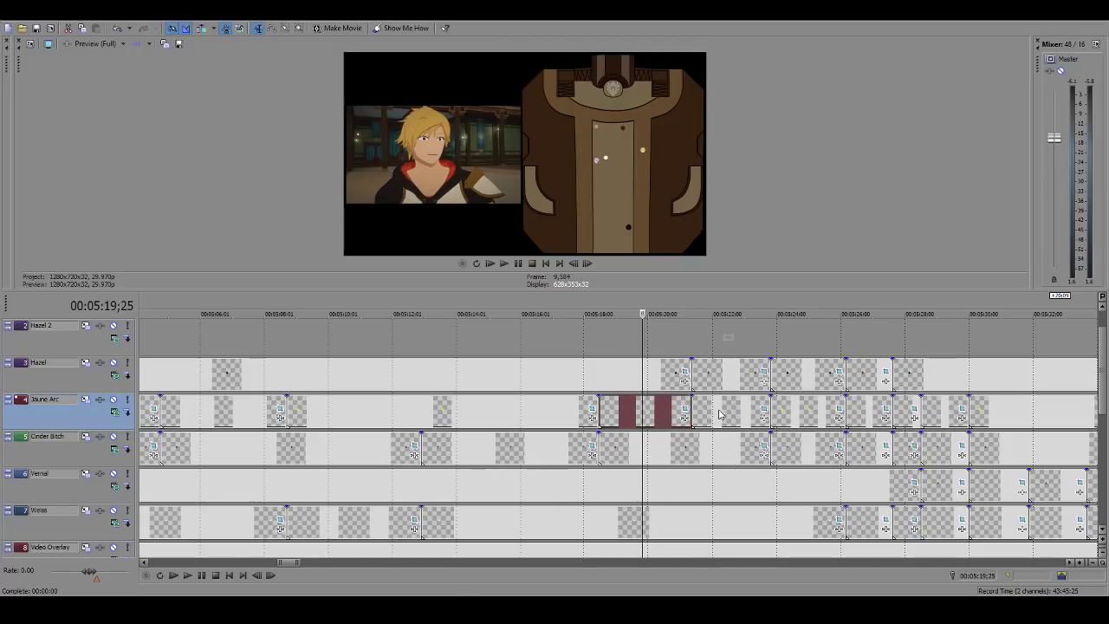
pyautogui.press('Return')
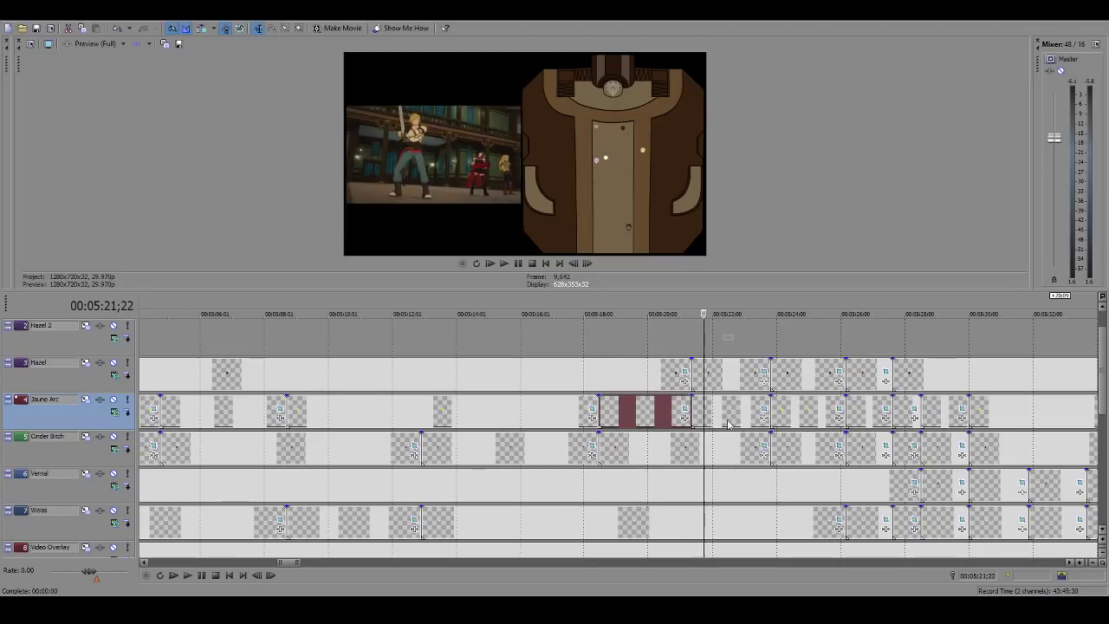
# Step: Move Jaune Arc's marker down the map in the shot starting at 5:21;11, keeping the lowered position at 5:22;28
pyautogui.click(696, 415)
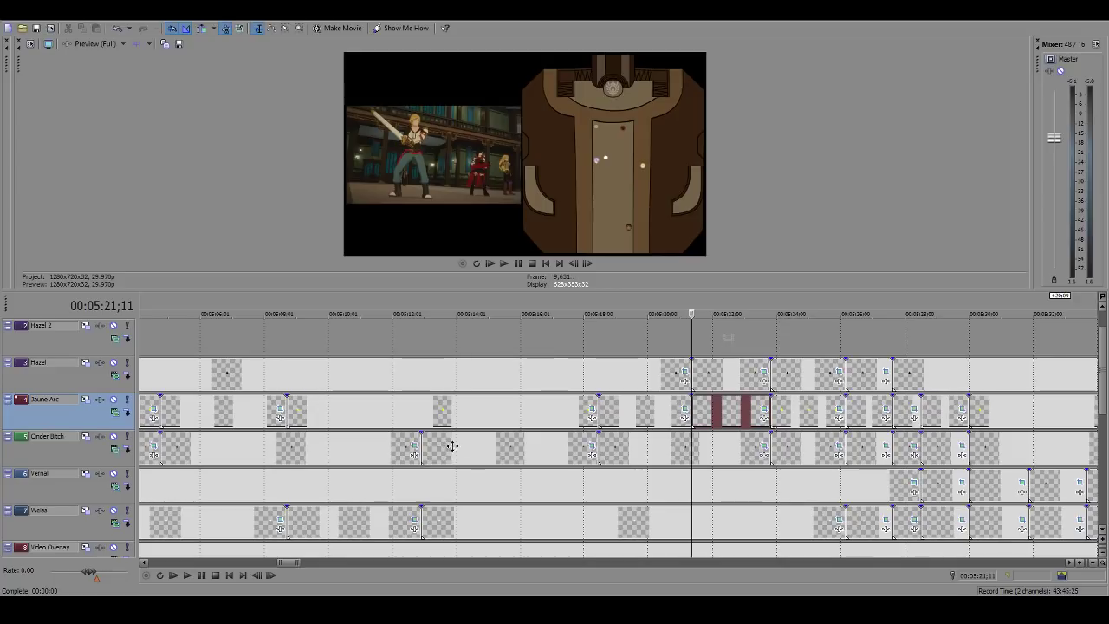
pyautogui.click(741, 496)
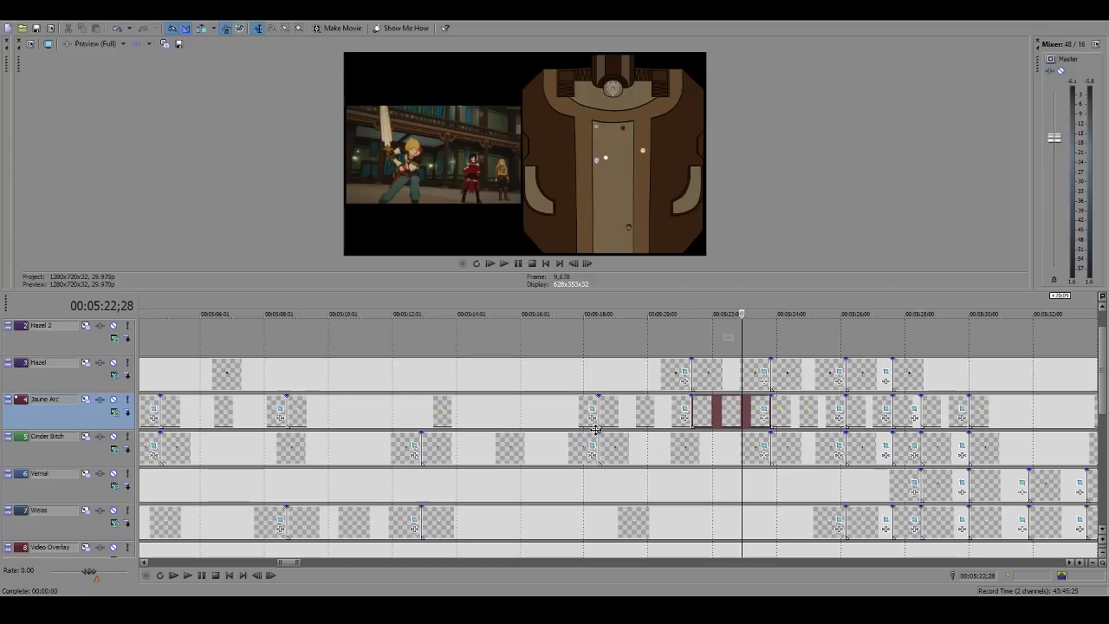
pyautogui.press('space')
pyautogui.hotkey('ctrl', 'alt', 'Right')
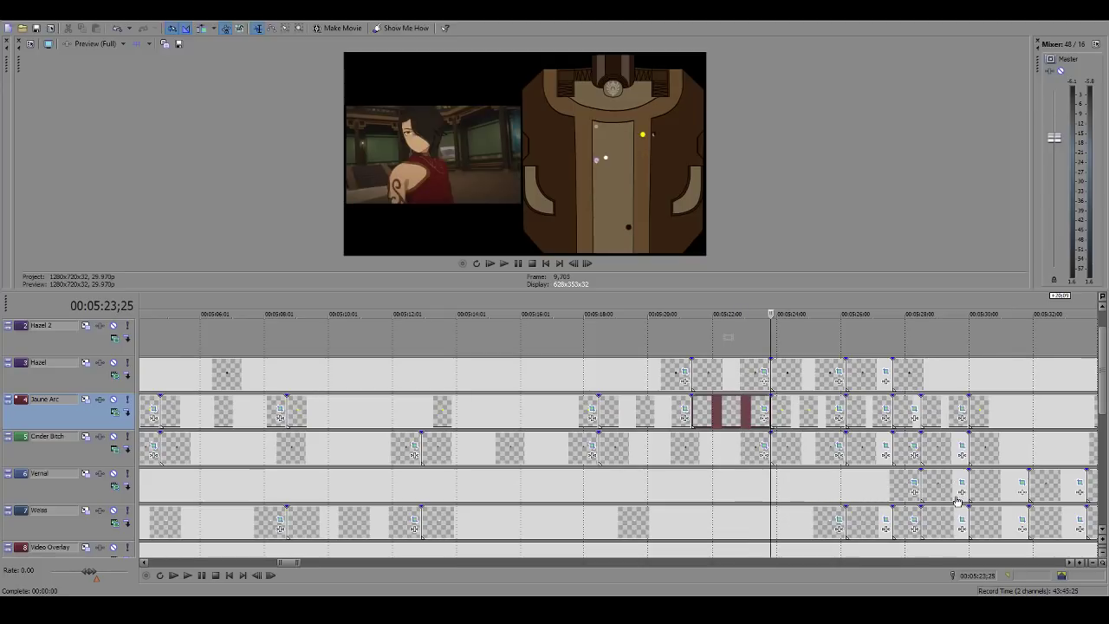
pyautogui.hotkey('ctrl', 'alt', 'Left')
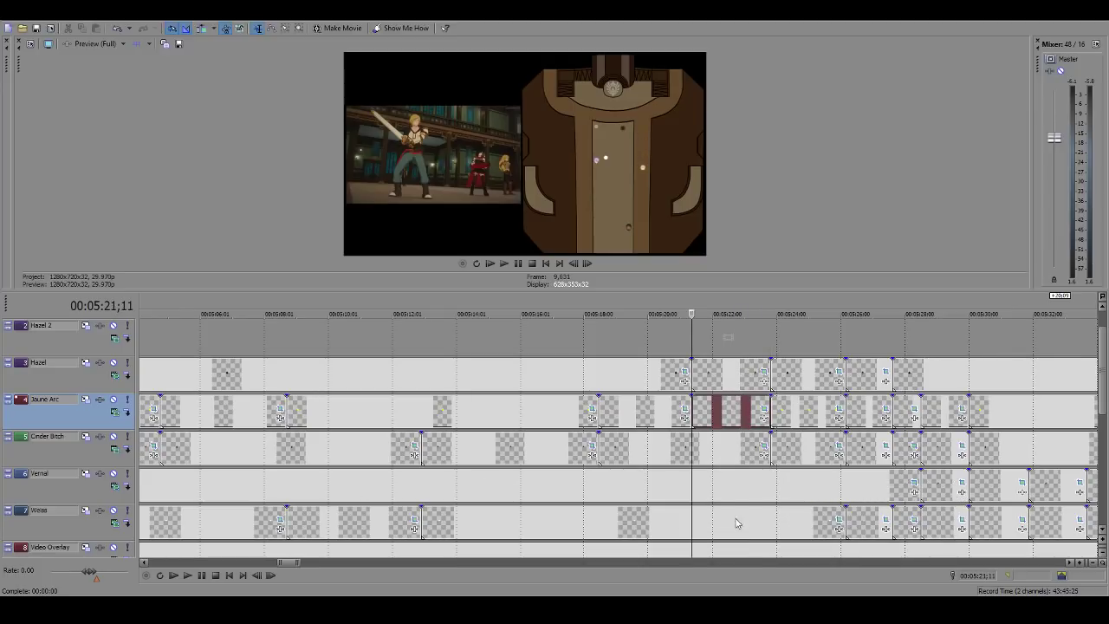
pyautogui.click(742, 502)
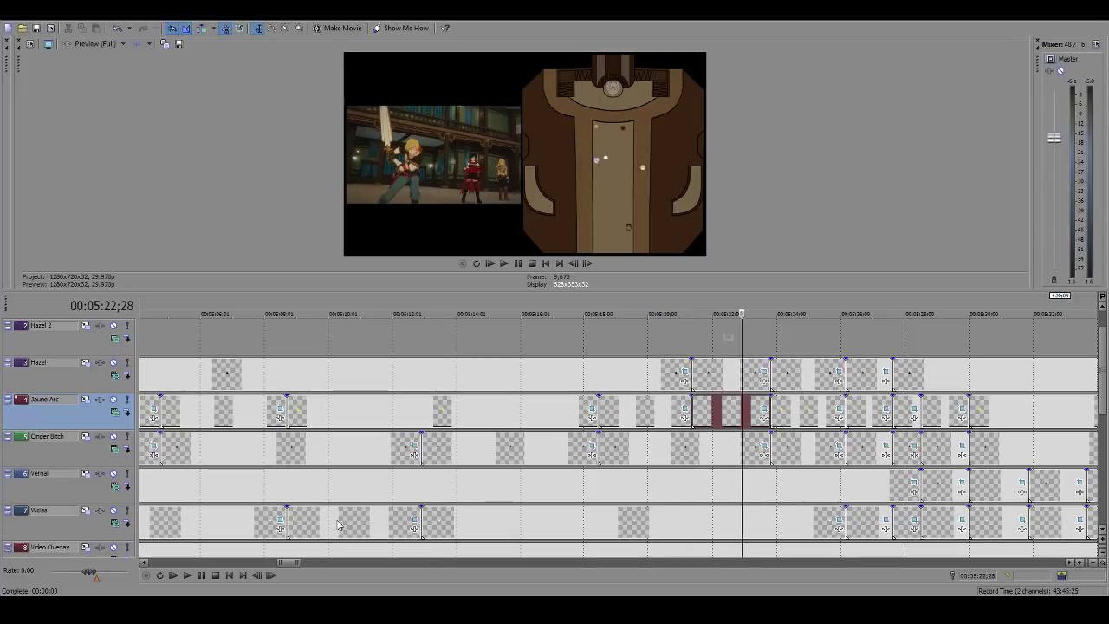
pyautogui.press('space')
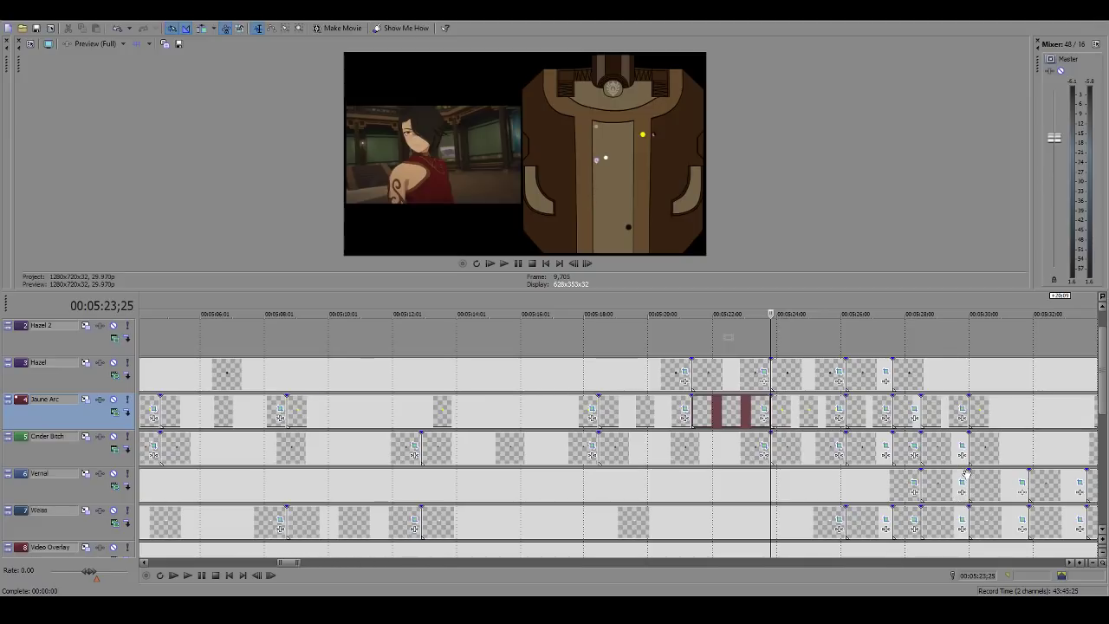
# Step: Lower Jaune Arc's marker in the following shot from 5:23;25 to match its lowered place at 5:21;11
pyautogui.scroll(-2, 638, 413)
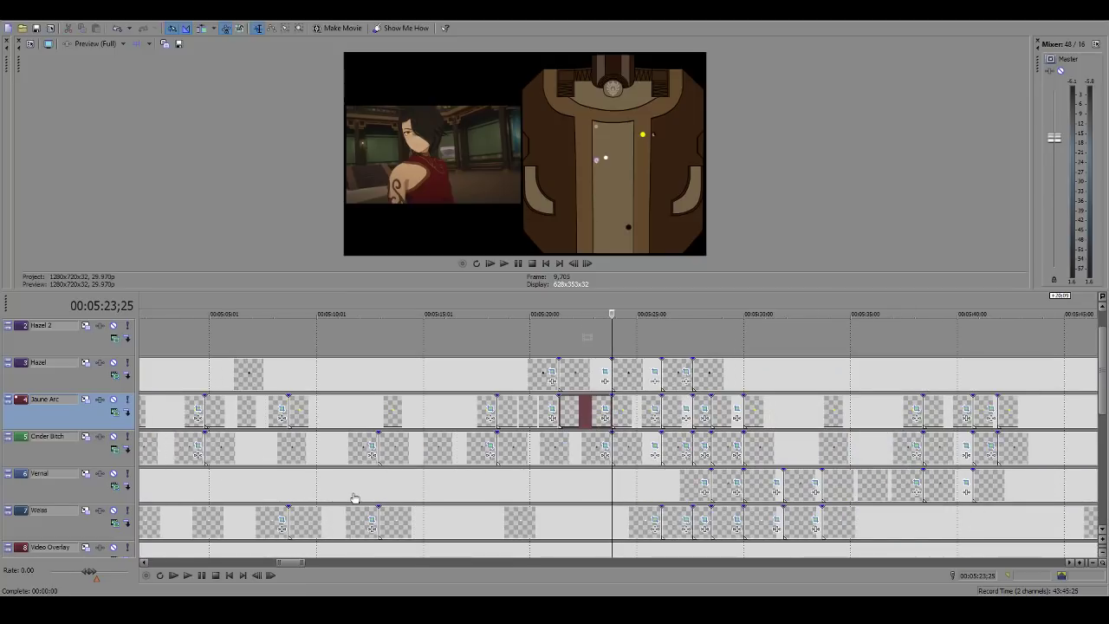
pyautogui.press('space')
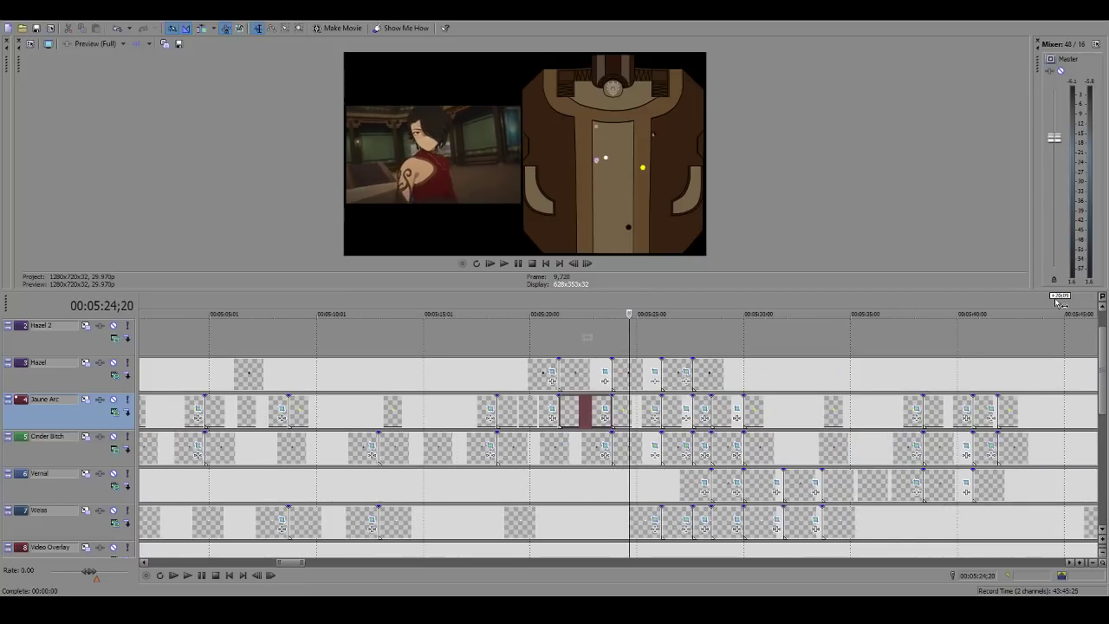
pyautogui.press('space')
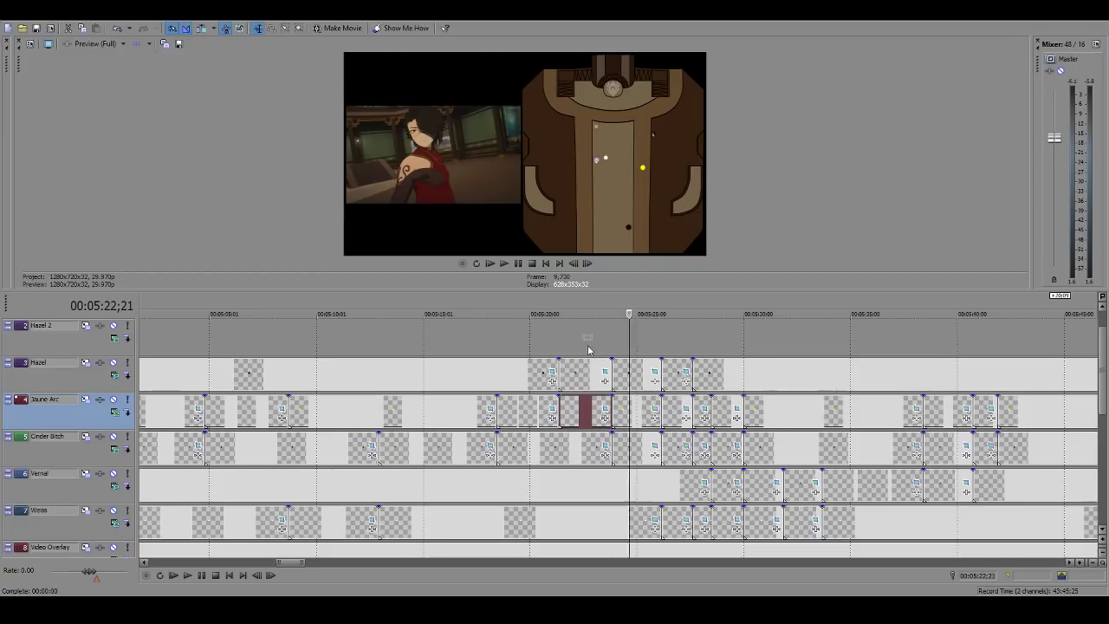
# Step: Replay the transition from 5:22;21, inspect the frames around the 5:23;25 cut, and jump ahead to 5:40;22
pyautogui.click(589, 347)
pyautogui.press('space')
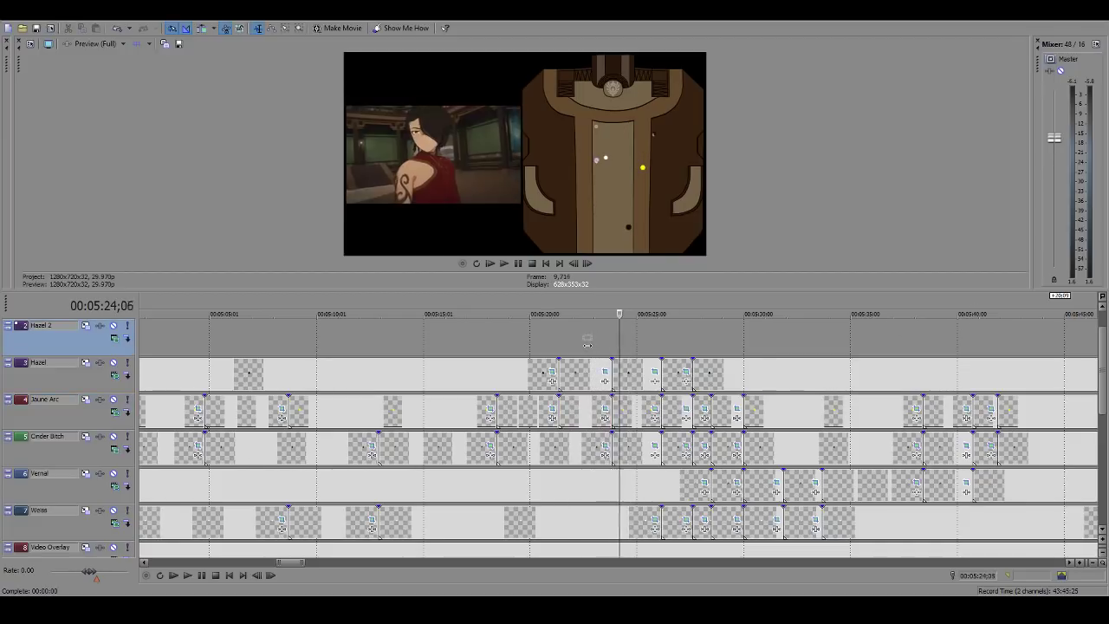
pyautogui.press('space')
pyautogui.press('space')
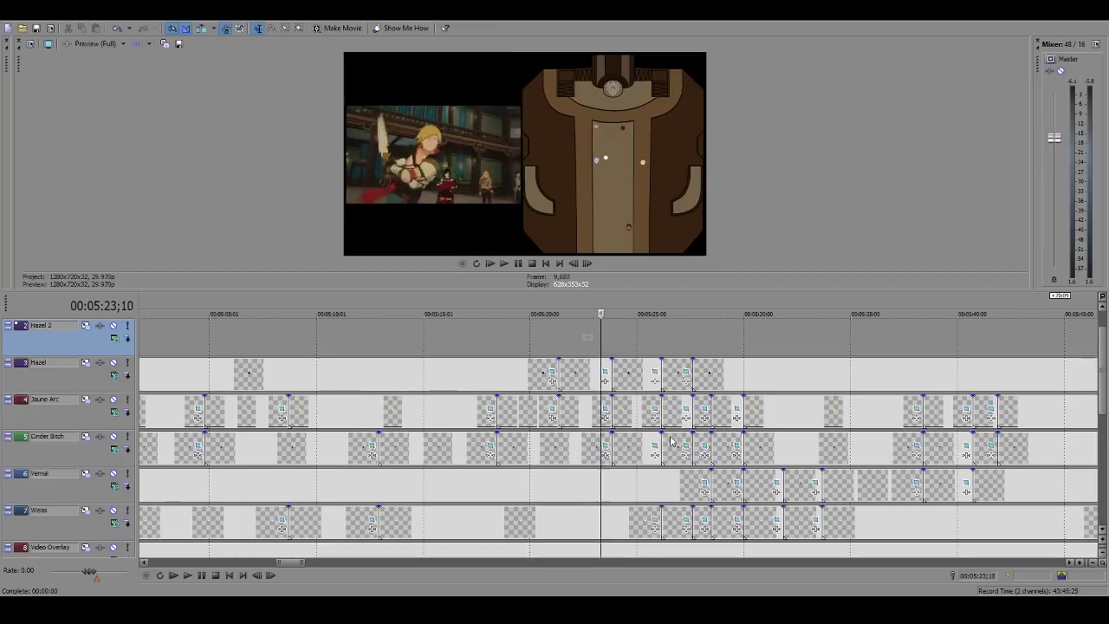
pyautogui.press('Return')
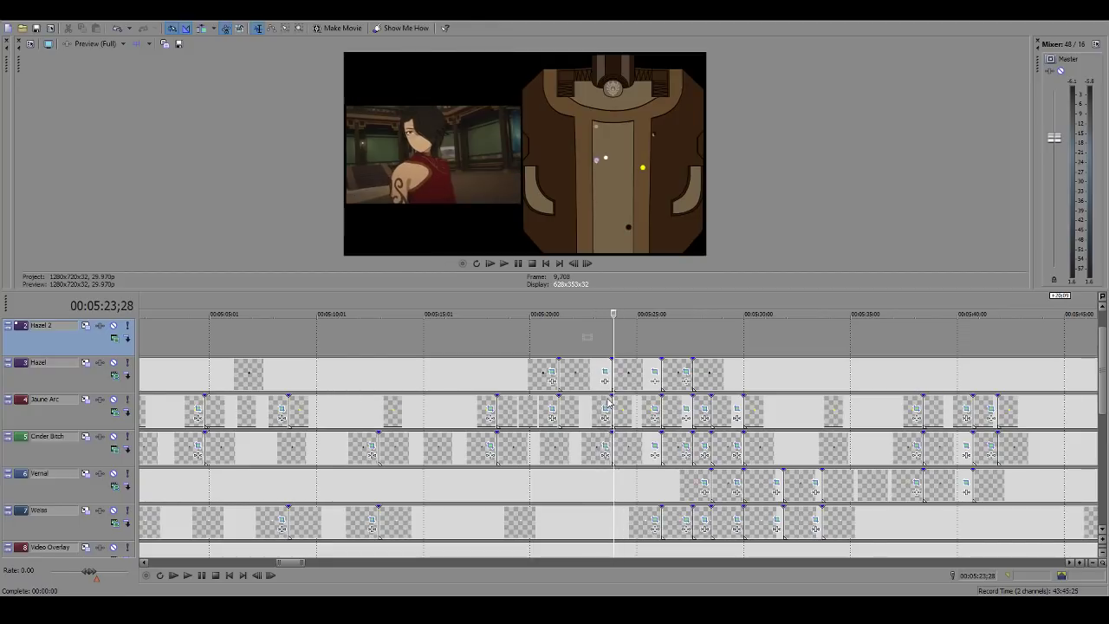
pyautogui.press('Left')
pyautogui.press('Left')
pyautogui.press('Left')
pyautogui.press('Left')
pyautogui.press('Left')
pyautogui.press('Left')
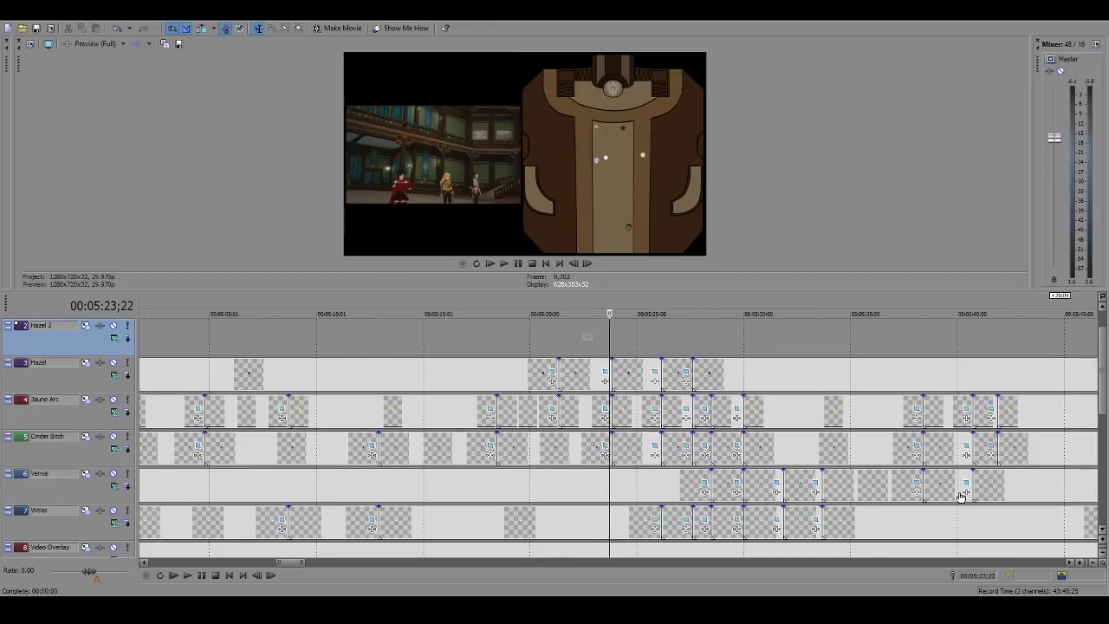
pyautogui.press('Right')
pyautogui.press('Right')
pyautogui.press('Right')
pyautogui.click(971, 312)
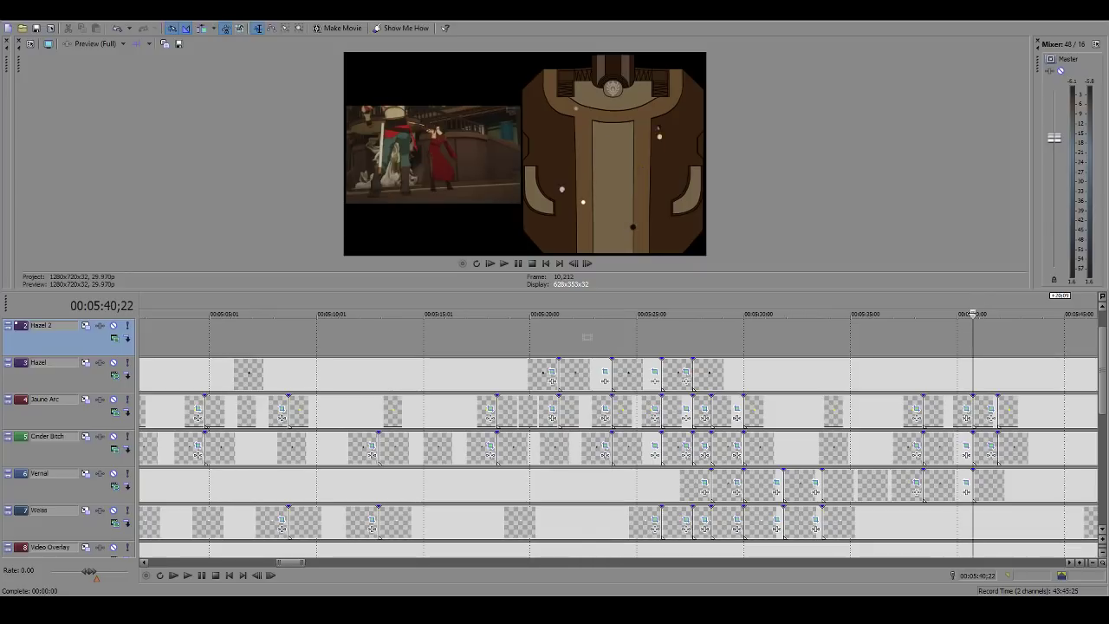
# Step: Inspect the clips on the Jaune Arc track from 00:05:40;22 back to about 00:05:24
pyautogui.click(976, 414)
pyautogui.scroll(8, 889, 429)
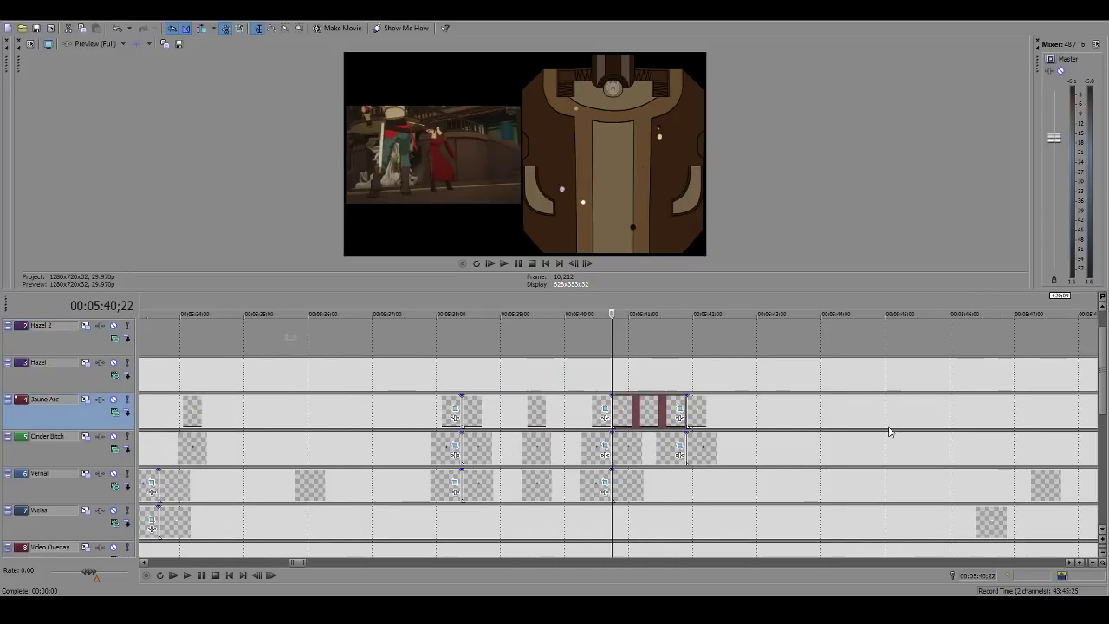
pyautogui.scroll(-1, 649, 429)
pyautogui.click(549, 418)
pyautogui.scroll(-3, 847, 452)
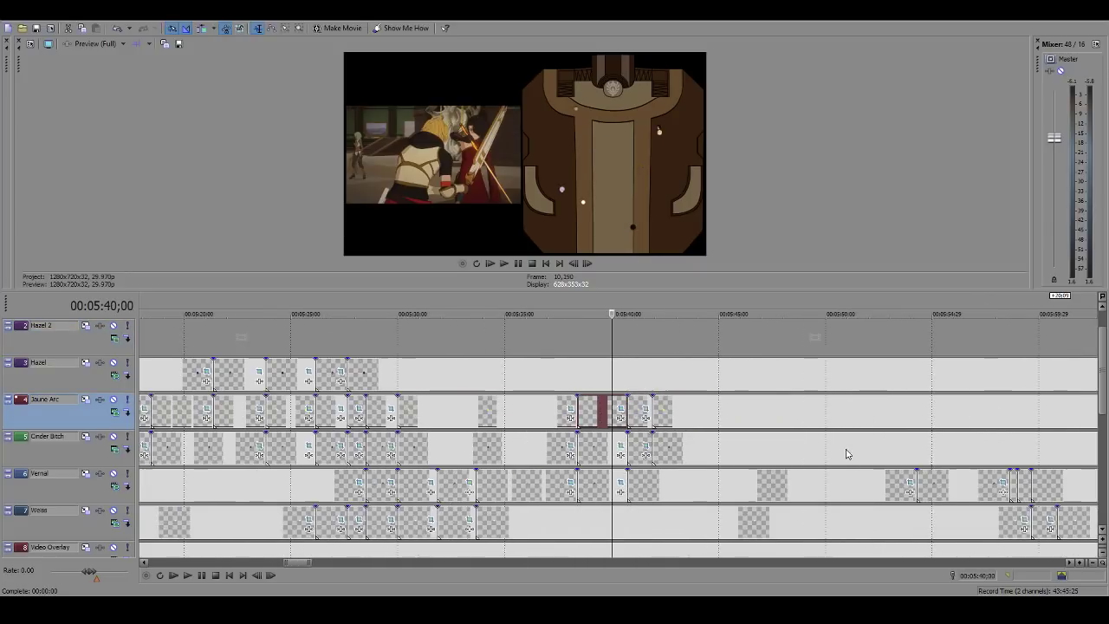
pyautogui.click(531, 422)
pyautogui.scroll(-1, 537, 423)
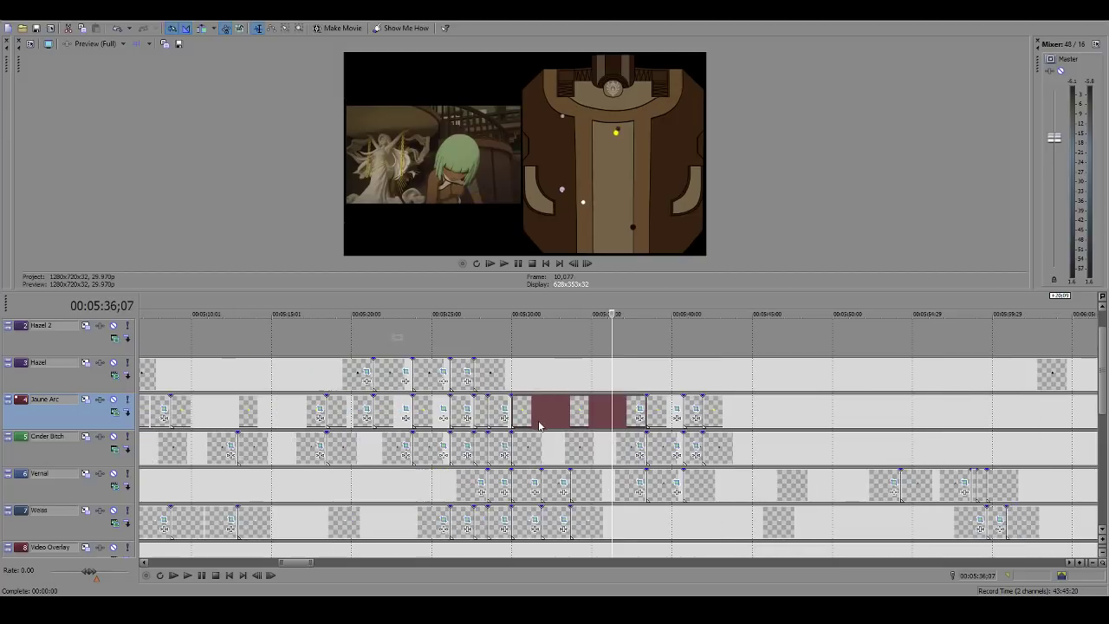
pyautogui.click(490, 411)
pyautogui.scroll(-2, 620, 422)
pyautogui.scroll(2, 621, 422)
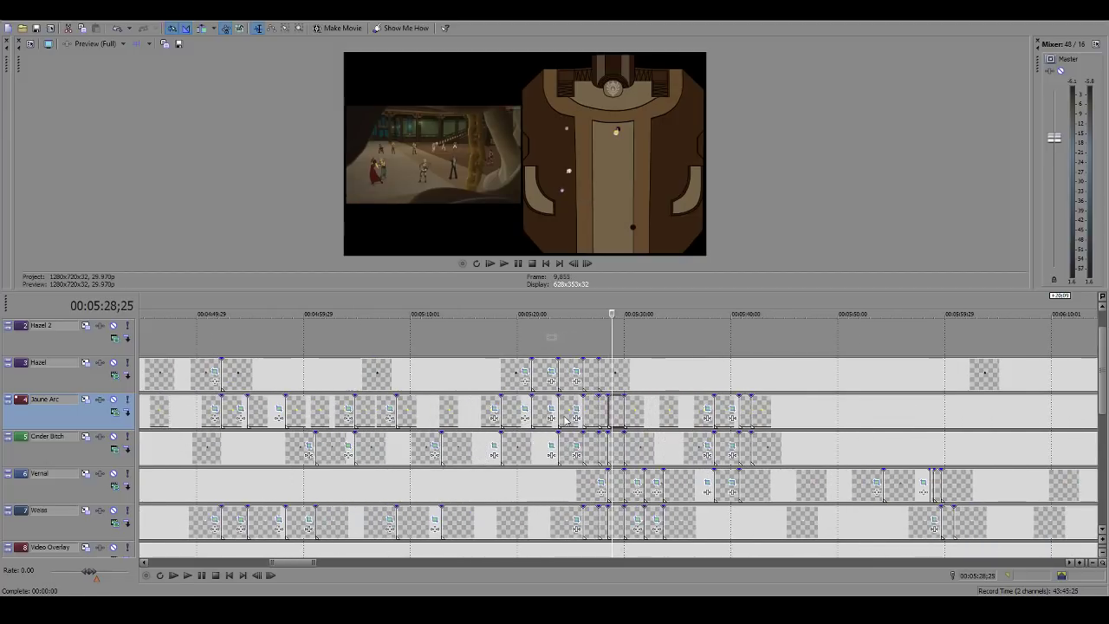
pyautogui.click(621, 422)
pyautogui.click(566, 414)
pyautogui.click(611, 413)
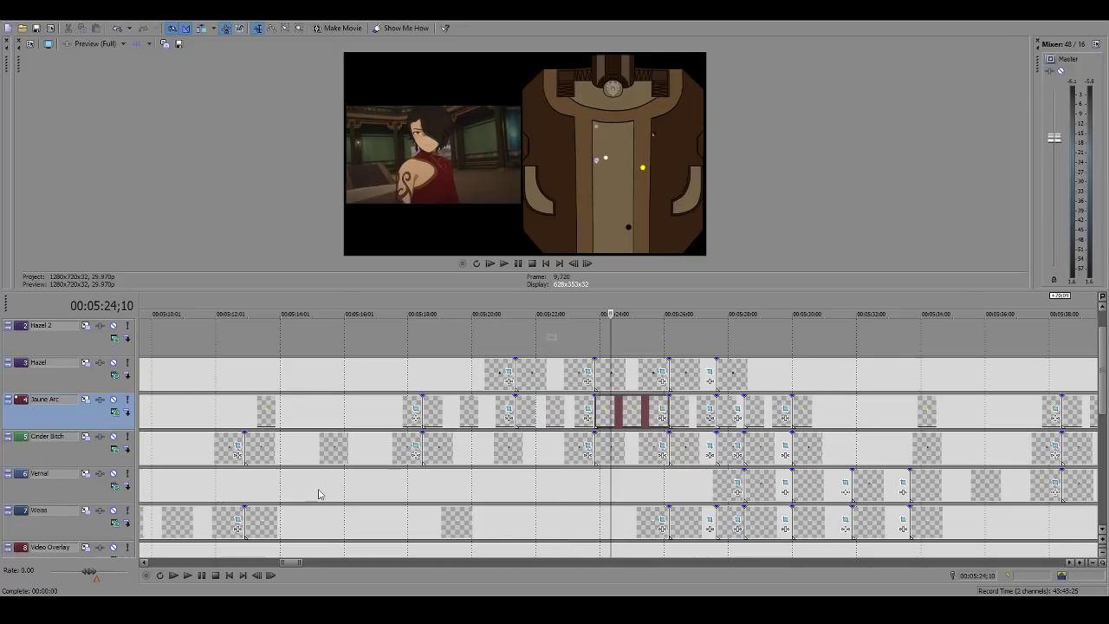
# Step: Play the sequence from 00:05:21;20 and check the map markers against the footage
pyautogui.hotkey('ctrl', 'alt', 'Left')
pyautogui.press('Right')
pyautogui.press('Right')
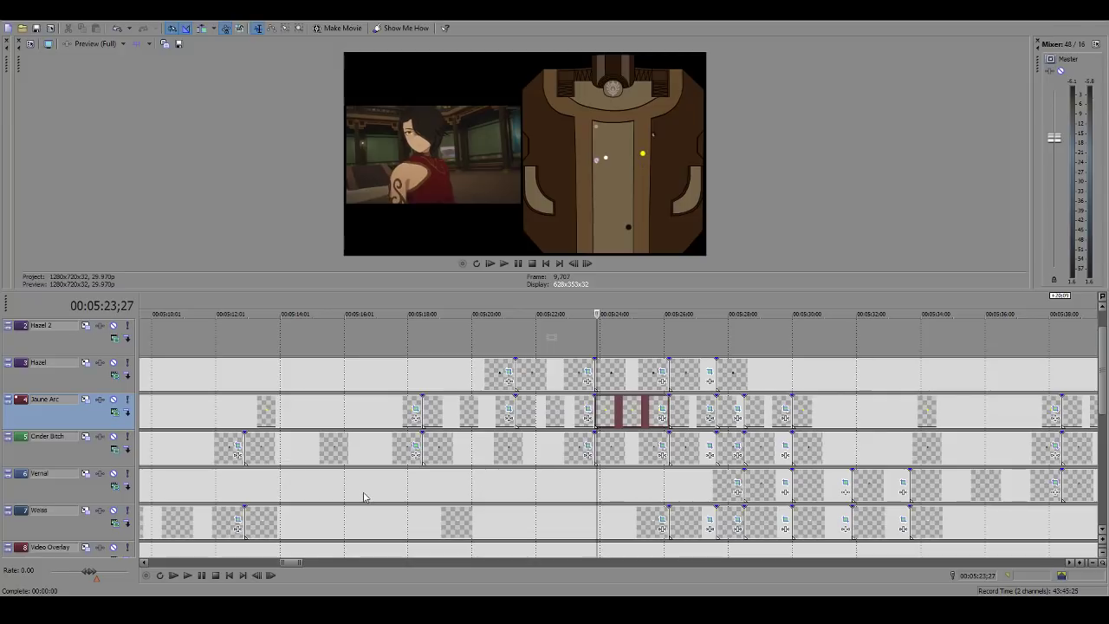
pyautogui.press('Right')
pyautogui.click(525, 341)
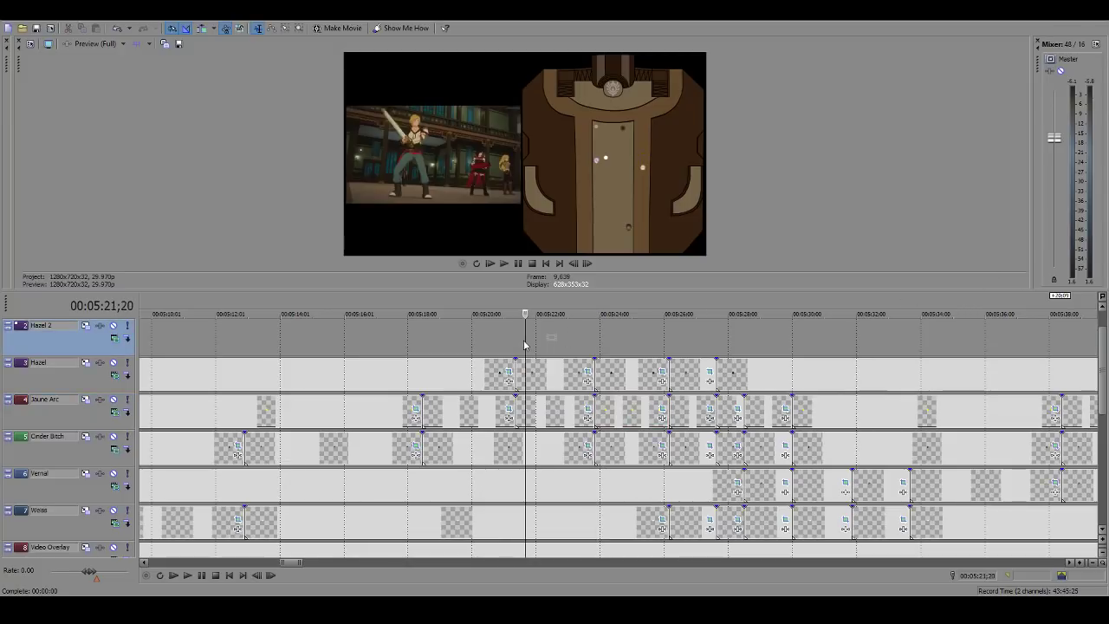
pyautogui.press('space')
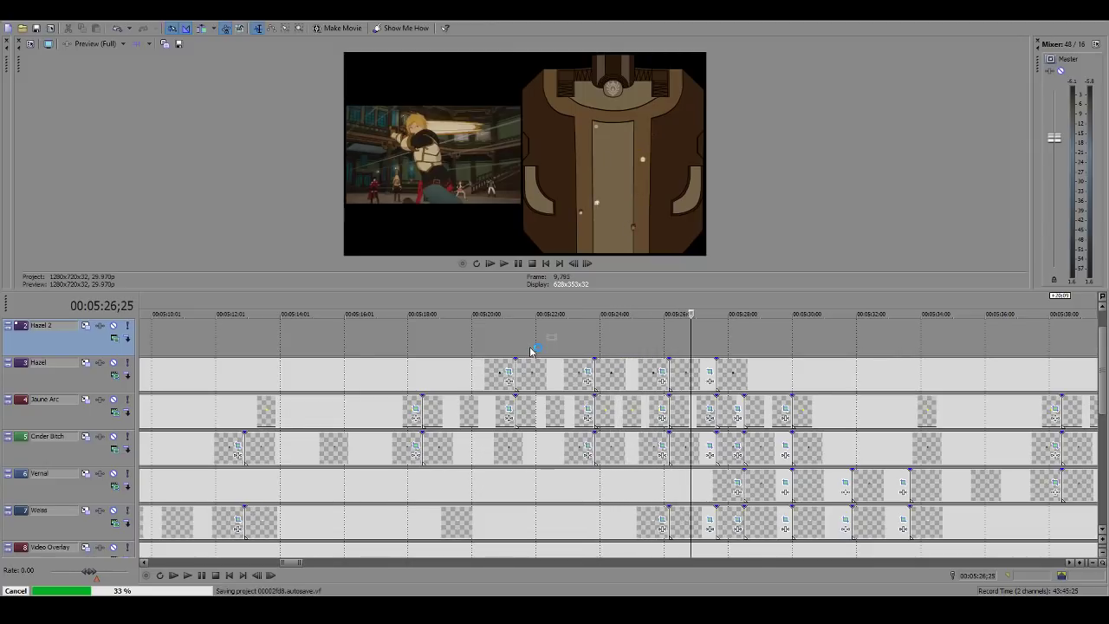
pyautogui.press('Return')
# Step: Enlarge the video preview and play the scene from about 00:05:24, pausing at the sword shot
pyautogui.click(664, 340)
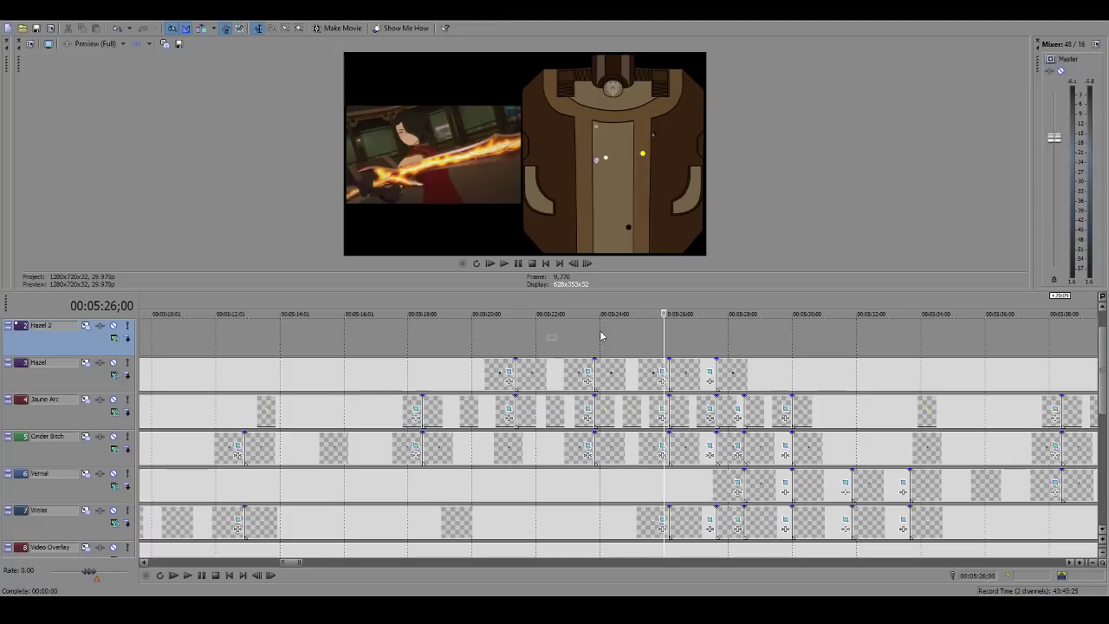
pyautogui.click(601, 334)
pyautogui.moveTo(629, 294); pyautogui.dragTo(608, 548)
pyautogui.press('space')
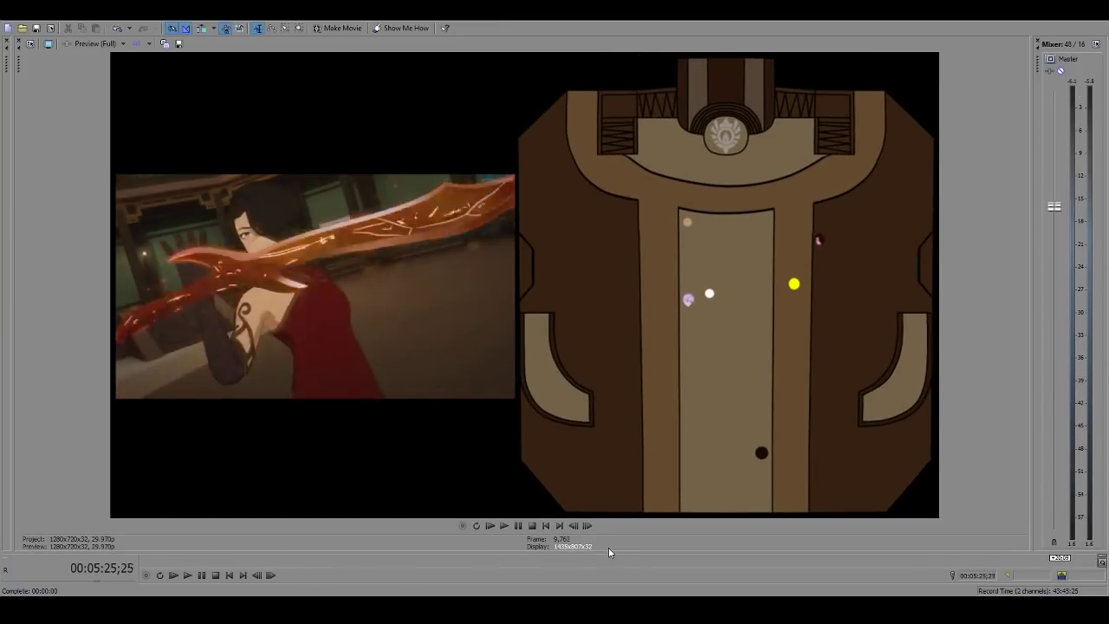
pyautogui.press('Return')
# Step: Examine Cinder's sword shot frame by frame around 00:05:25;28 to 00:05:26;04, watching the yellow marker
pyautogui.press('Left')
pyautogui.press('Left')
pyautogui.press('Left')
pyautogui.press('Left')
pyautogui.press('Left')
pyautogui.press('Left')
pyautogui.press('Left')
pyautogui.press('Left')
pyautogui.press('Left')
pyautogui.press('Left')
pyautogui.press('Left')
pyautogui.press('Left')
pyautogui.press('Left')
pyautogui.press('Left')
pyautogui.press('Left')
pyautogui.press('Left')
pyautogui.press('Left')
pyautogui.press('Left')
pyautogui.press('Left')
pyautogui.press('Left')
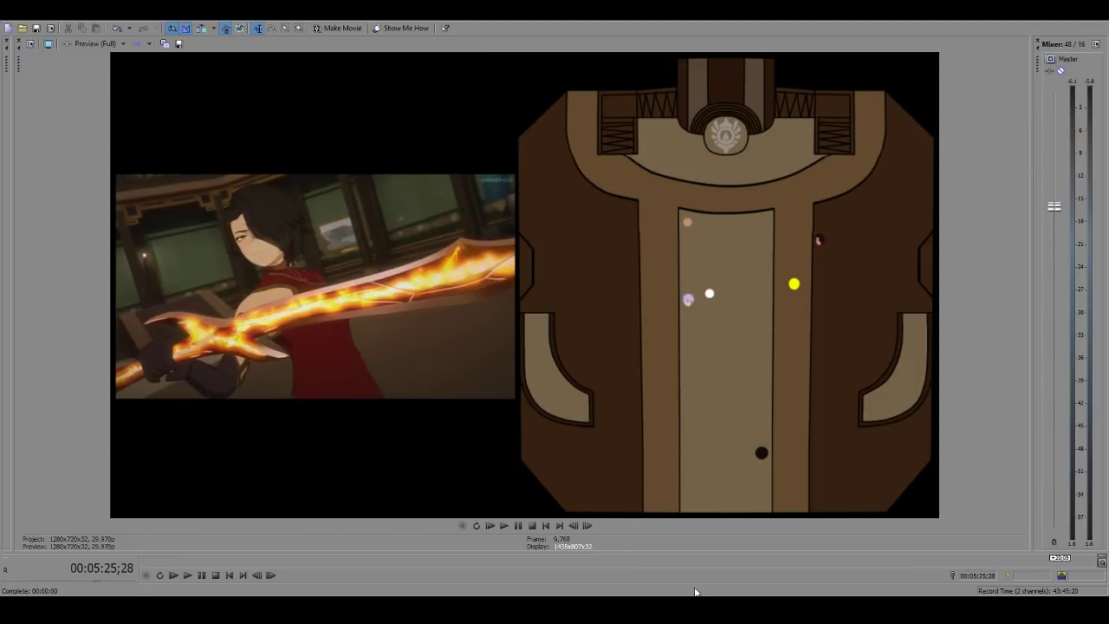
pyautogui.press('Right')
pyautogui.press('Right')
pyautogui.press('Right')
pyautogui.press('Right')
pyautogui.press('Right')
pyautogui.press('Right')
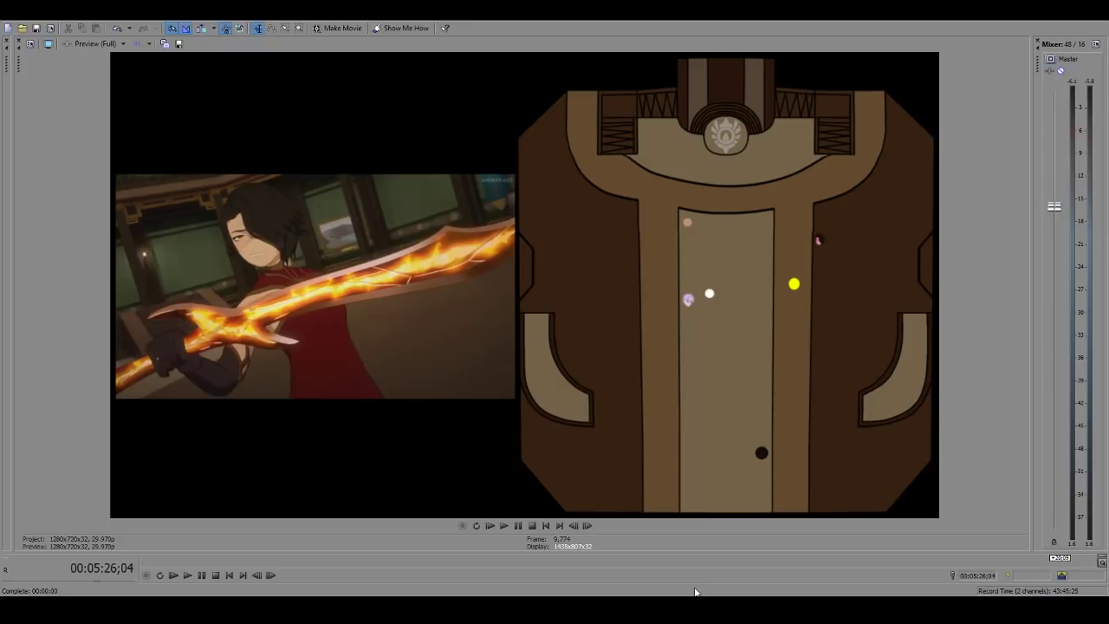
# Step: Compare the marker positions frame by frame on both sides of the cut to Jaune's charge around 00:05:26;05
pyautogui.press('Right')
pyautogui.press('Right')
pyautogui.press('Right')
pyautogui.press('Right')
pyautogui.press('Right')
pyautogui.press('Right')
pyautogui.press('Right')
pyautogui.press('Left')
pyautogui.press('Left')
pyautogui.press('Left')
pyautogui.press('Left')
pyautogui.press('Left')
pyautogui.press('Left')
pyautogui.press('Left')
pyautogui.press('Left')
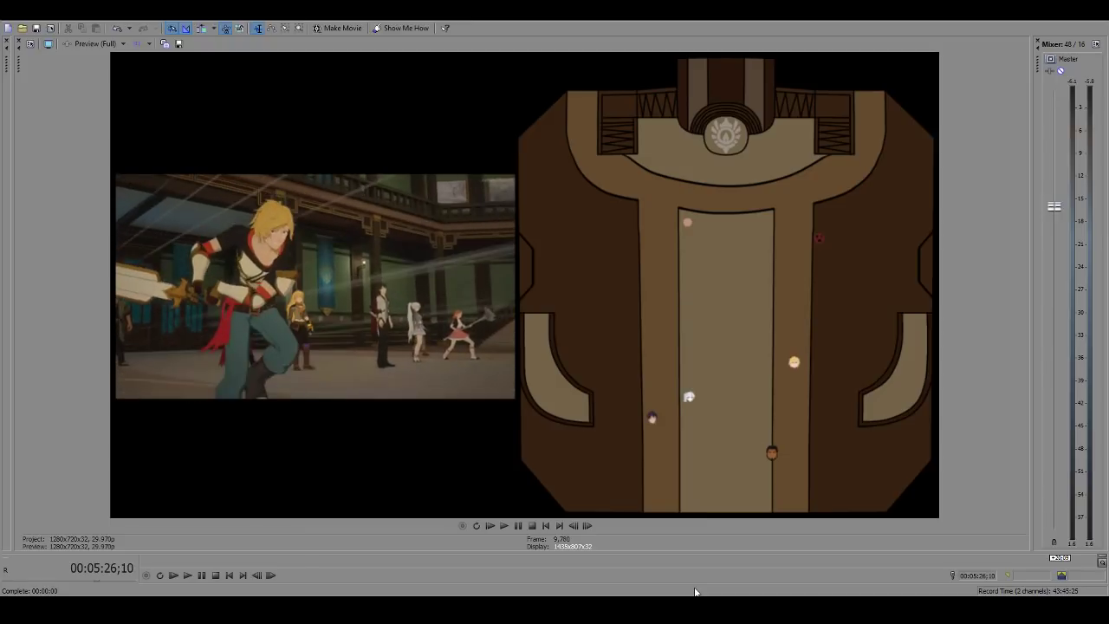
pyautogui.press('Right')
pyautogui.press('Right')
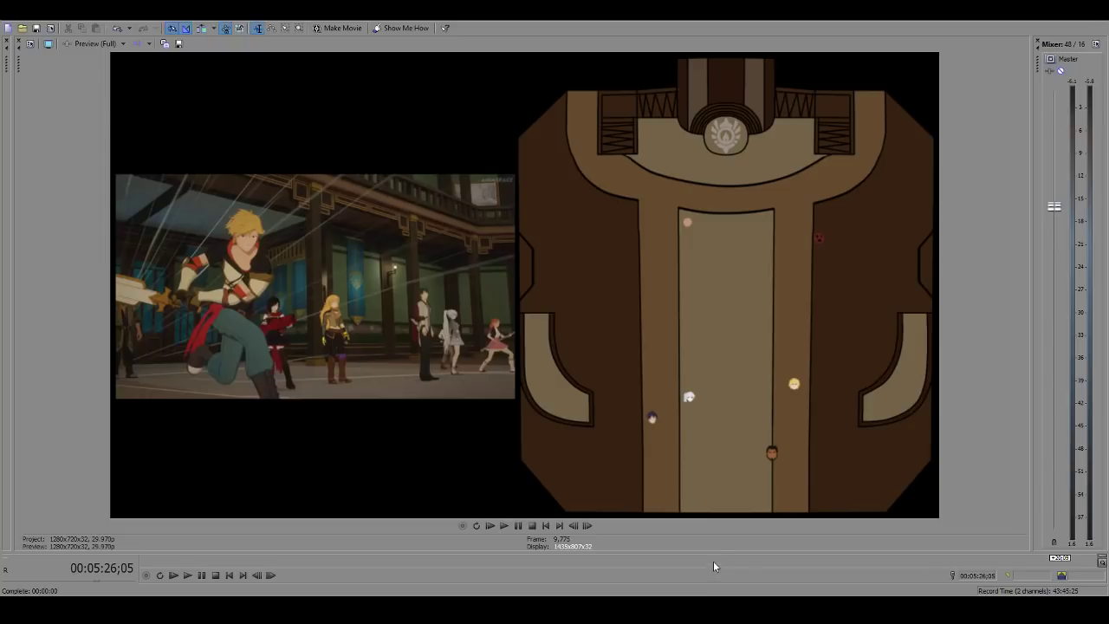
# Step: Enlarge the timeline and check the marker layout at 00:03:25;23, 00:01:56;29 and 00:01:24;16
pyautogui.moveTo(713, 552); pyautogui.dragTo(713, 337)
pyautogui.scroll(-5, 794, 487)
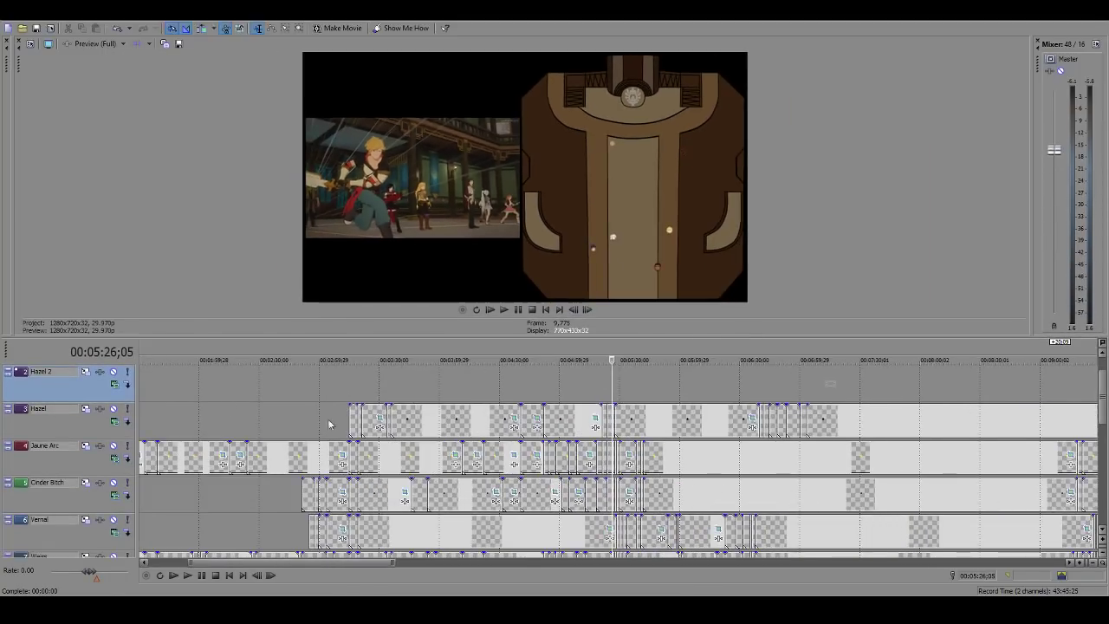
pyautogui.click(378, 388)
pyautogui.click(370, 391)
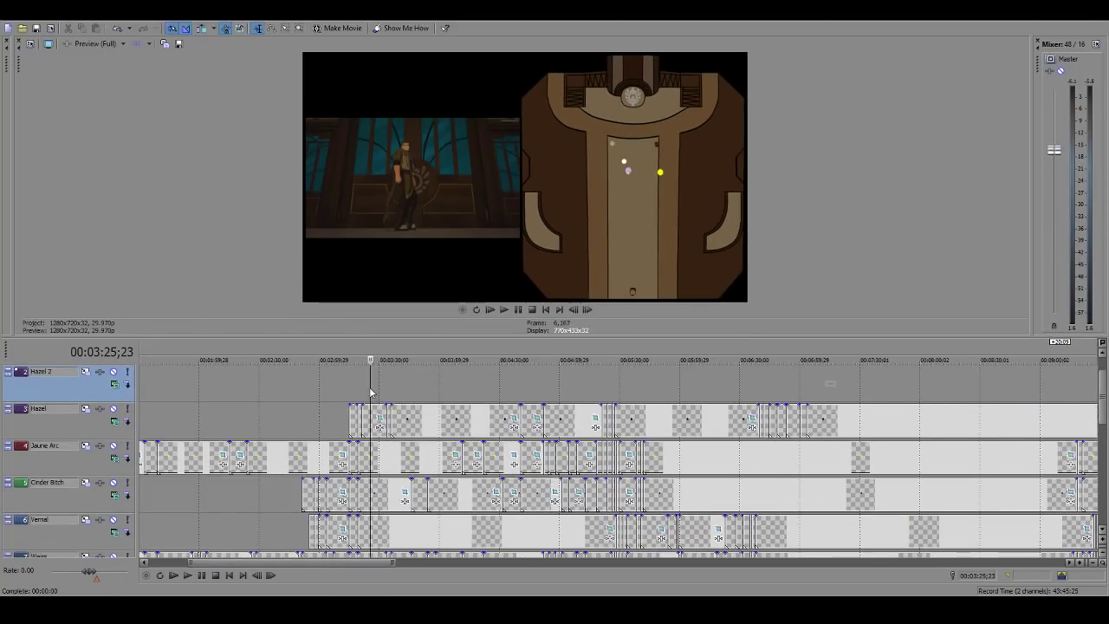
pyautogui.click(332, 392)
pyautogui.scroll(-3, 331, 395)
pyautogui.click(217, 399)
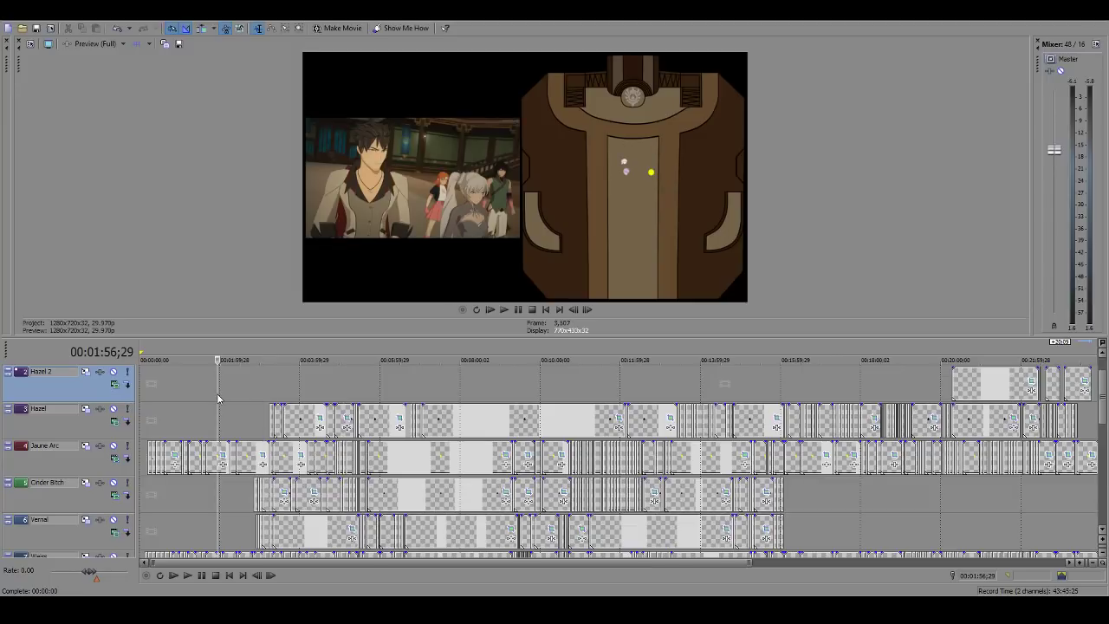
pyautogui.click(197, 400)
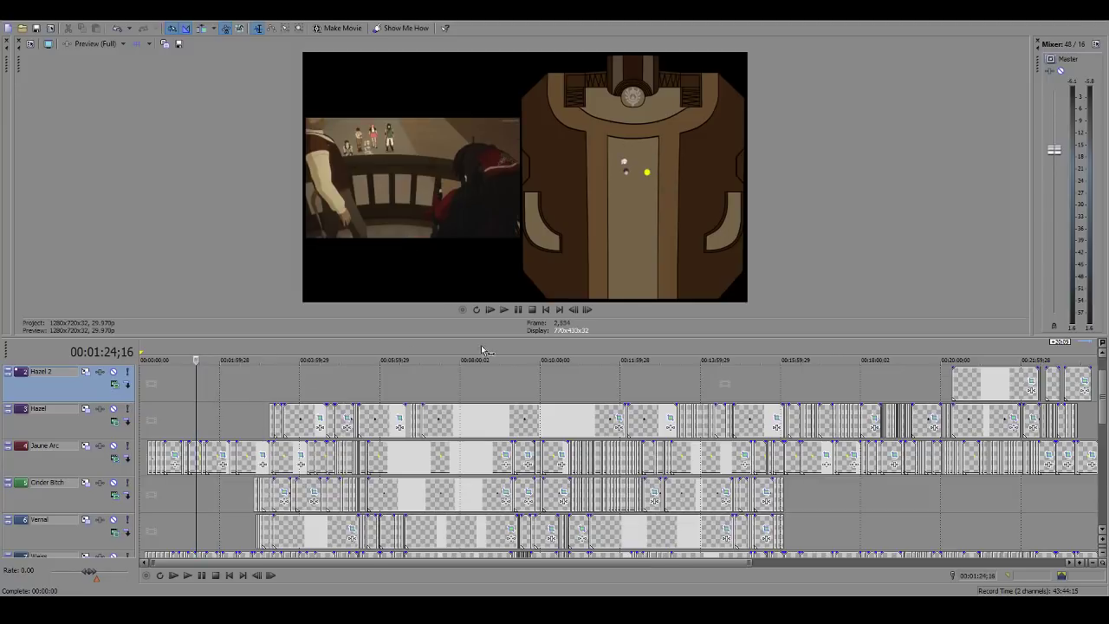
# Step: Check the group's map positions in the early scene at 00:00:45;15
pyautogui.click(170, 425)
pyautogui.press('Right')
pyautogui.press('Right')
pyautogui.press('Right')
pyautogui.press('Right')
pyautogui.press('Right')
pyautogui.press('Right')
pyautogui.press('Right')
pyautogui.press('Right')
pyautogui.press('Right')
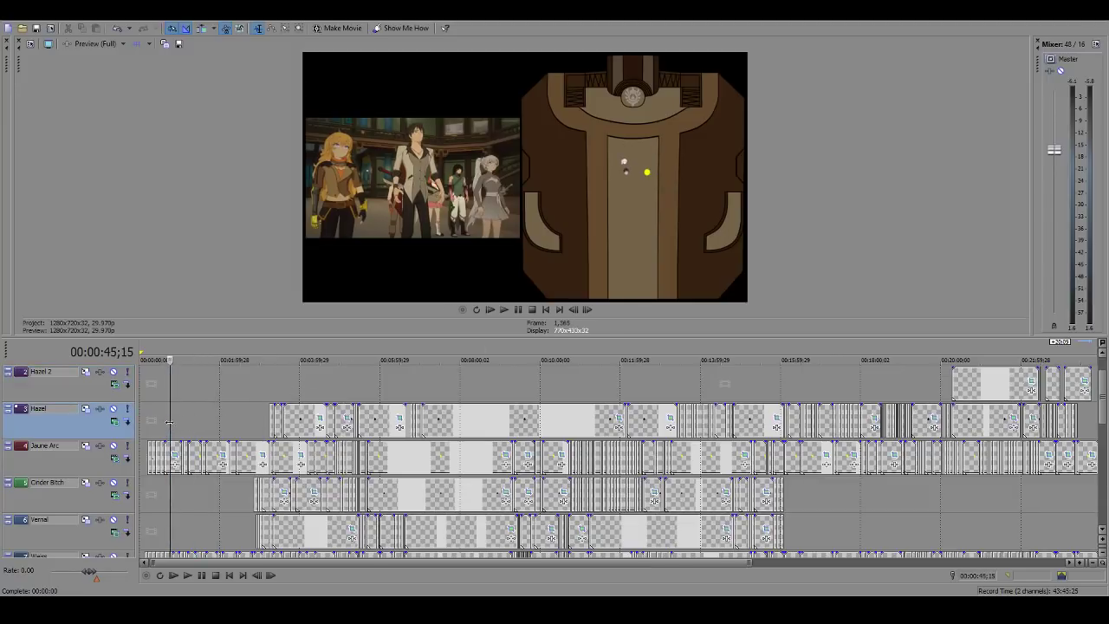
pyautogui.press('Right')
pyautogui.press('Right')
# Step: Play the balcony scene from about 00:01:05;17 in an enlarged preview
pyautogui.scroll(5, 358, 375)
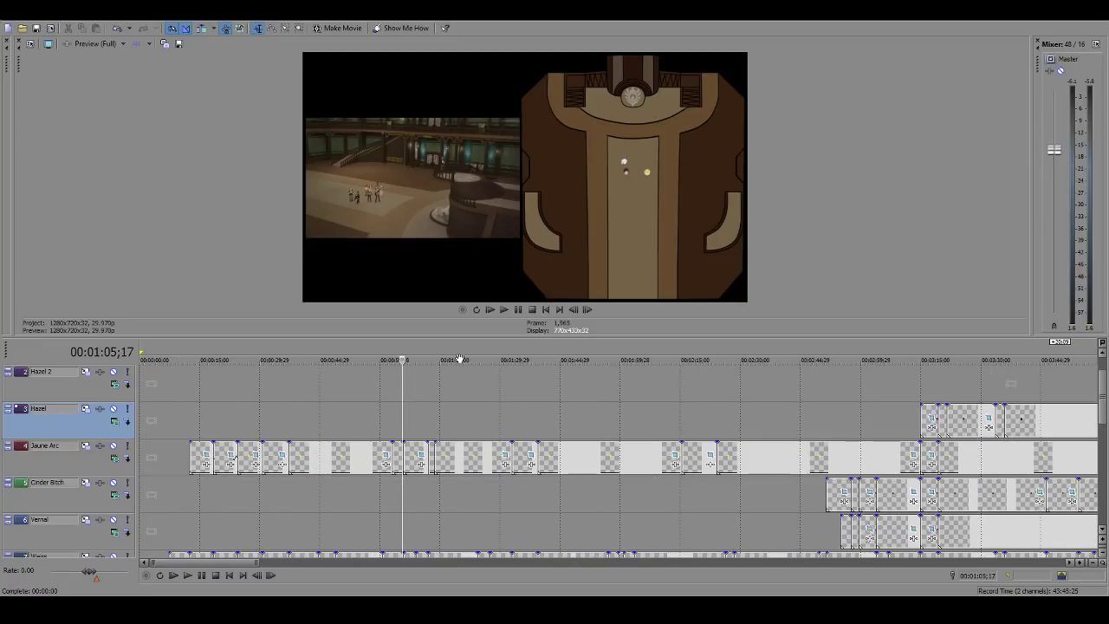
pyautogui.moveTo(491, 336); pyautogui.dragTo(491, 584)
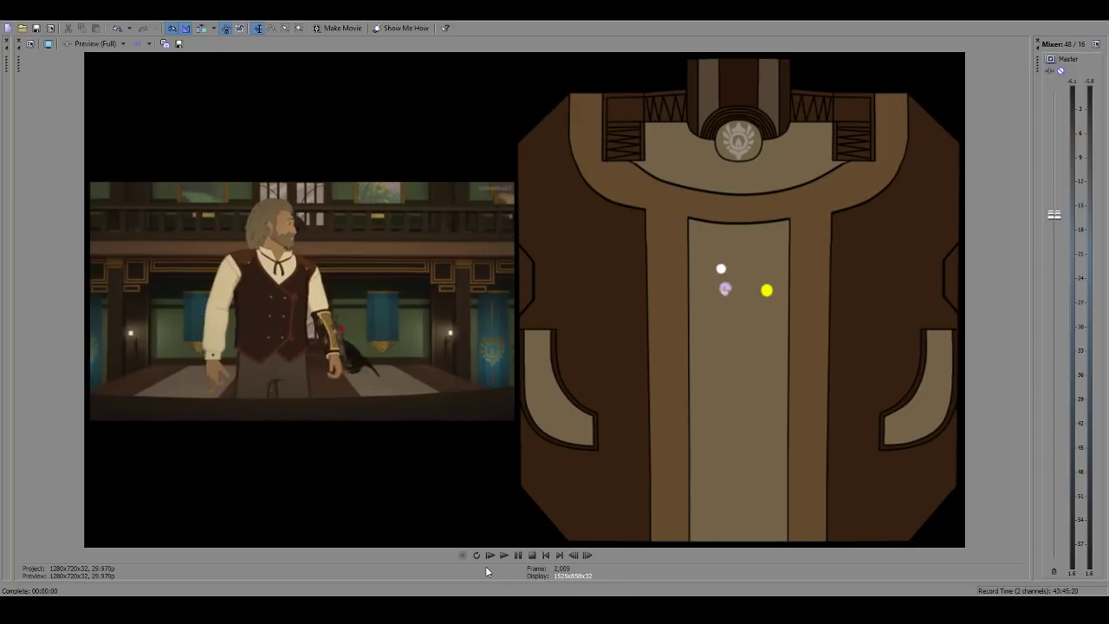
pyautogui.press('space')
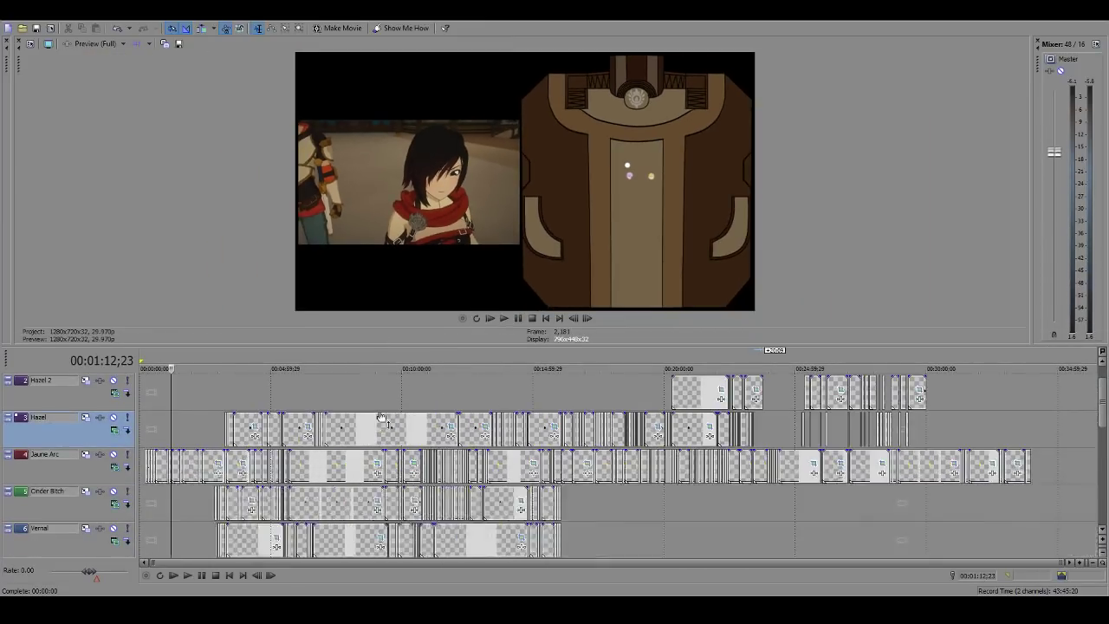
# Step: Return to 00:05:23;25 and play Jaune's charge in an enlarged preview
pyautogui.click(323, 398)
pyautogui.click(295, 401)
pyautogui.click(282, 403)
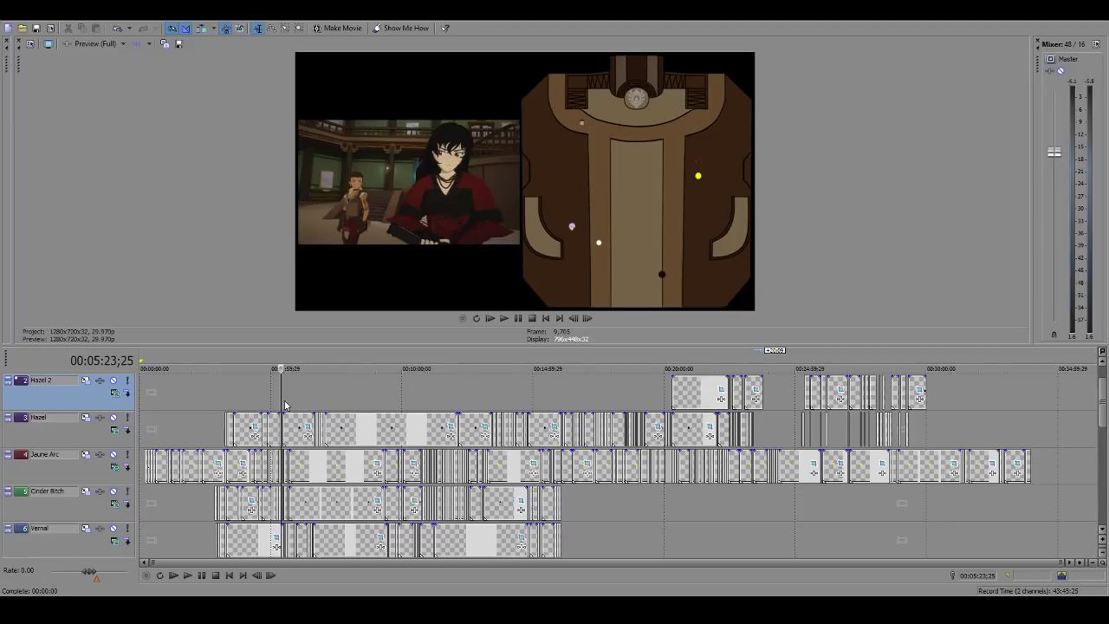
pyautogui.scroll(4, 298, 408)
pyautogui.scroll(5, 626, 405)
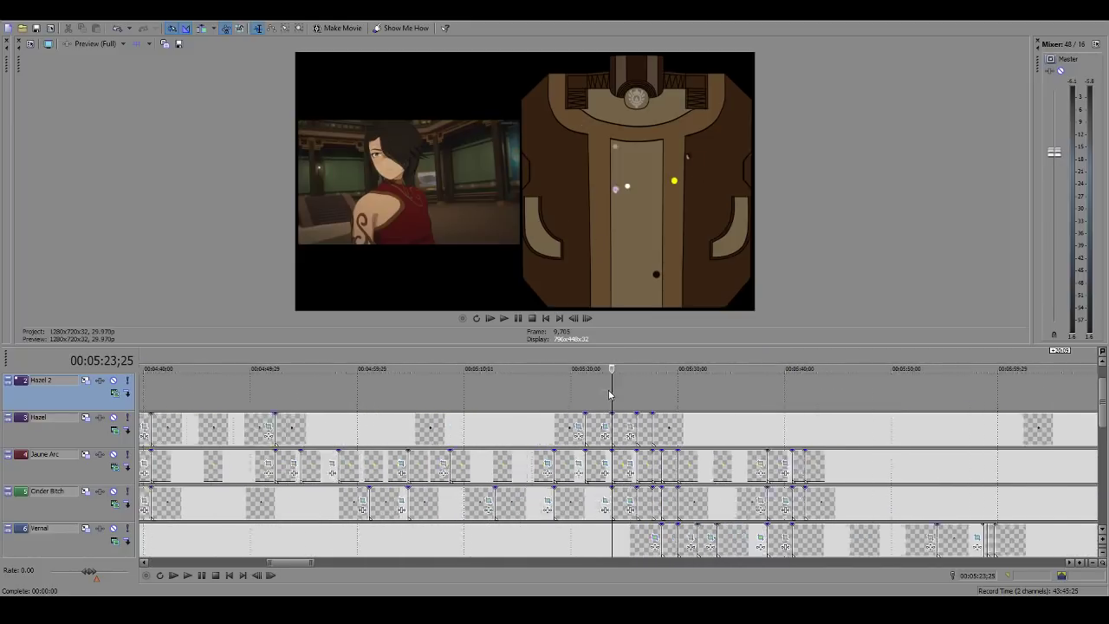
pyautogui.scroll(2, 611, 383)
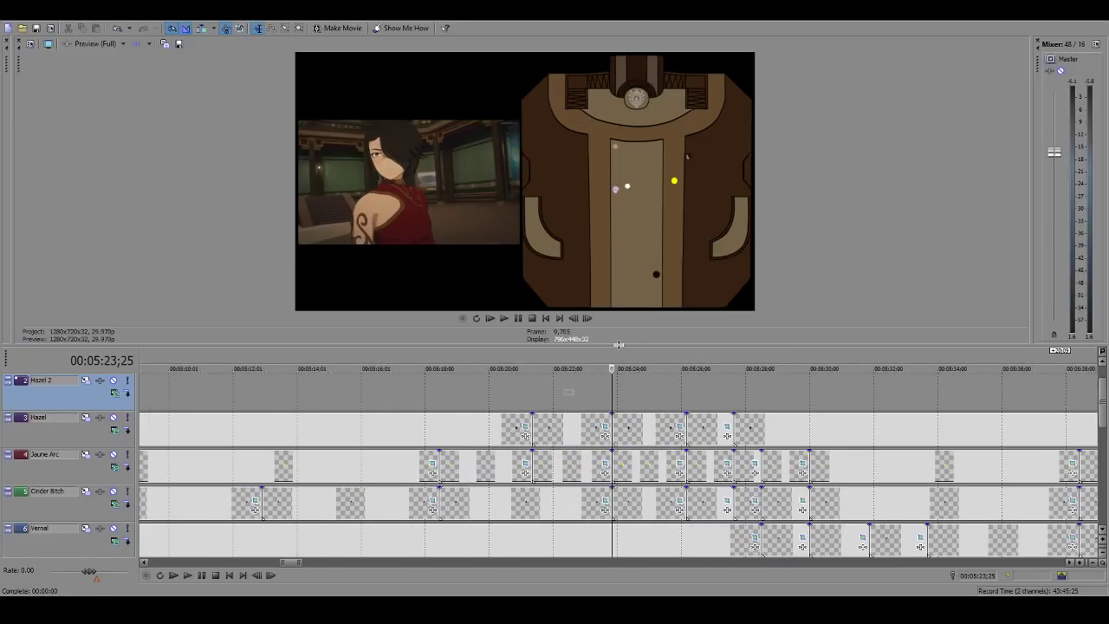
pyautogui.moveTo(618, 344); pyautogui.dragTo(429, 589)
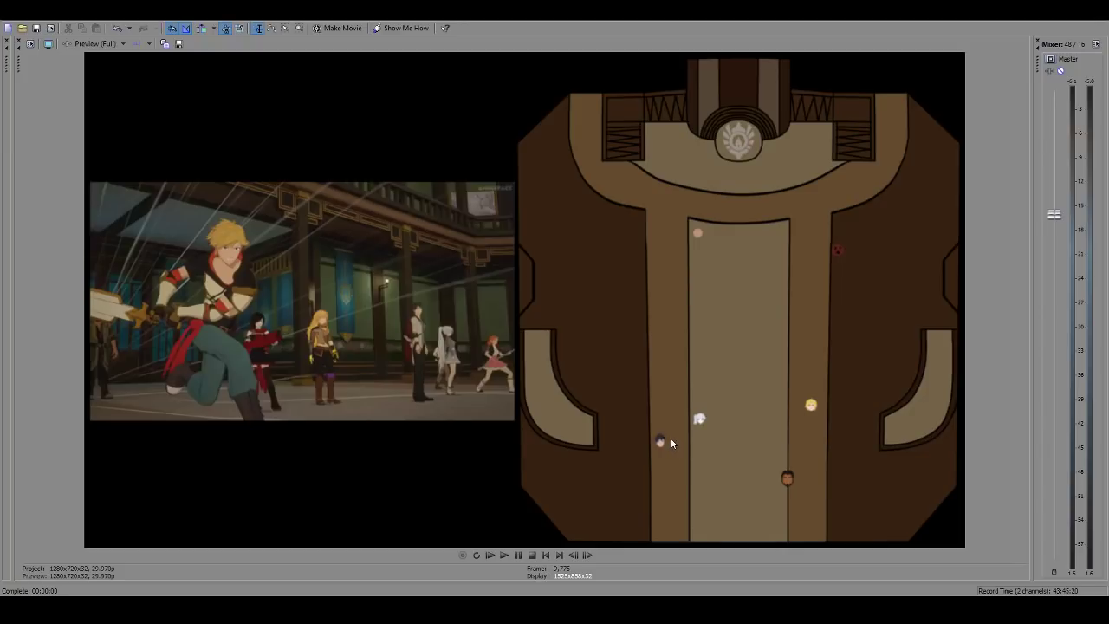
pyautogui.press('space')
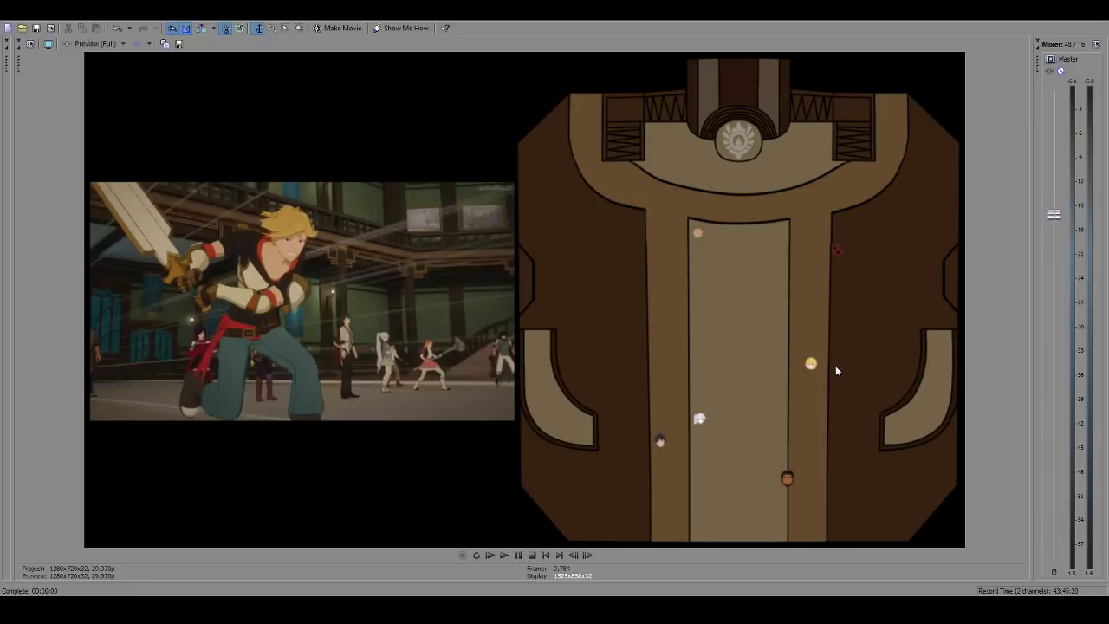
# Step: Step through Jaune's charge frame by frame from frame 9,784 to 9,803, comparing his marker's movement with the footage
pyautogui.press('Right')
pyautogui.press('Right')
pyautogui.press('Right')
pyautogui.press('Right')
pyautogui.press('Right')
pyautogui.press('Right')
pyautogui.press('Right')
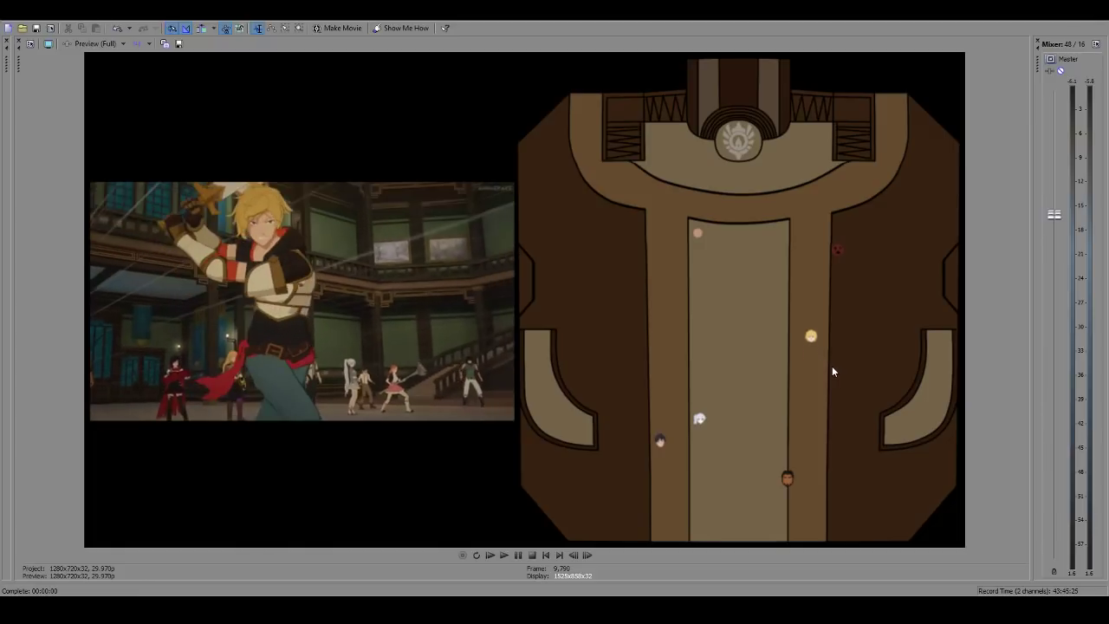
pyautogui.press('Right')
pyautogui.press('Right')
pyautogui.press('Right')
pyautogui.press('Right')
pyautogui.press('Right')
pyautogui.press('Right')
pyautogui.press('Right')
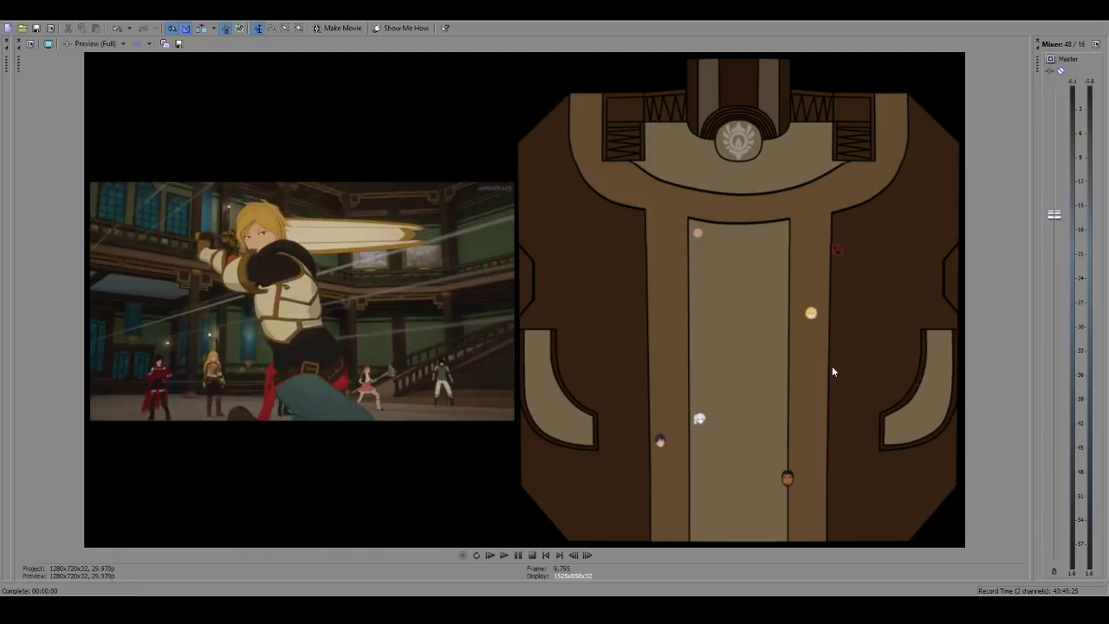
pyautogui.press('Right')
pyautogui.press('Right')
pyautogui.press('Right')
pyautogui.press('Right')
pyautogui.press('Right')
pyautogui.press('Right')
pyautogui.press('Right')
pyautogui.press('Right')
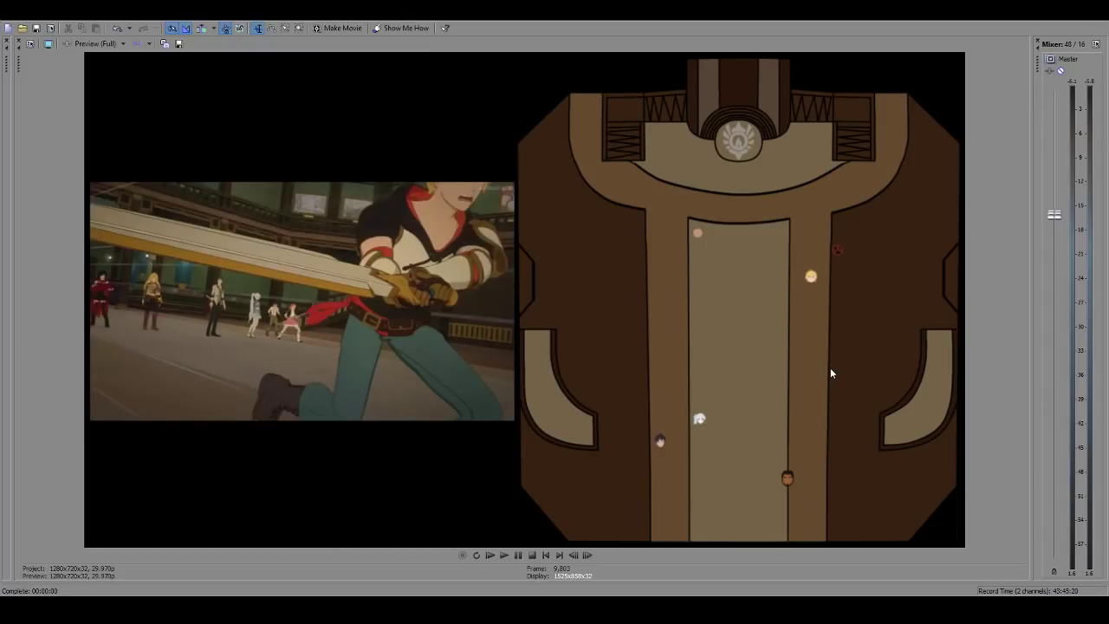
pyautogui.press('Left')
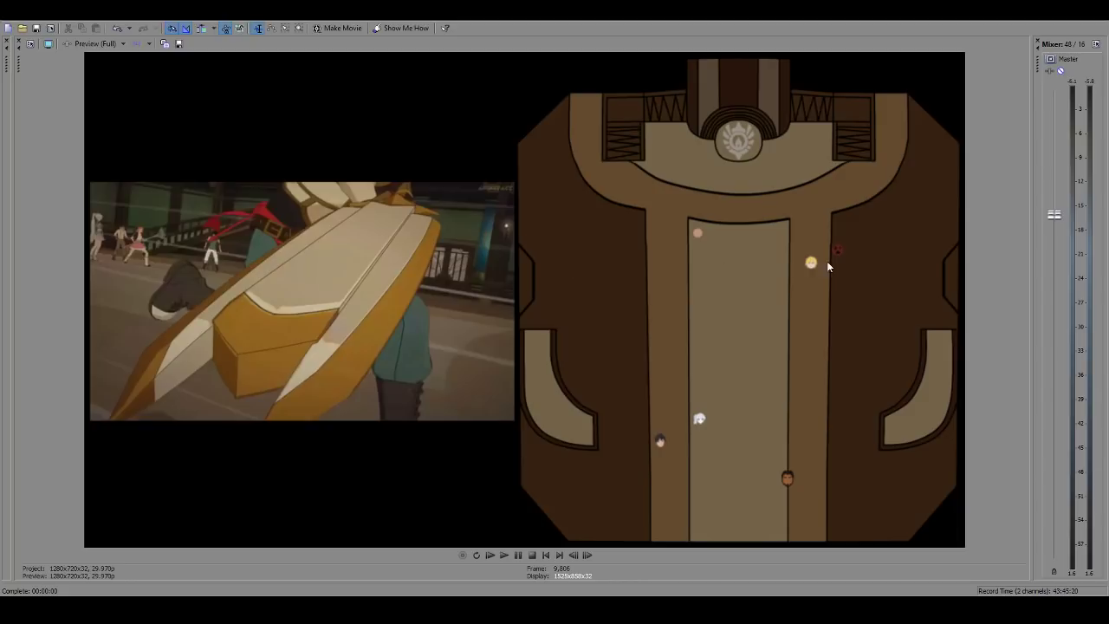
# Step: Examine Jaune's sword strike and the cut to Cinder frame by frame from frame 9,806 to 9,824, checking both markers
pyautogui.press('Right')
pyautogui.press('Right')
pyautogui.press('Right')
pyautogui.press('Right')
pyautogui.press('Right')
pyautogui.press('Right')
pyautogui.press('Right')
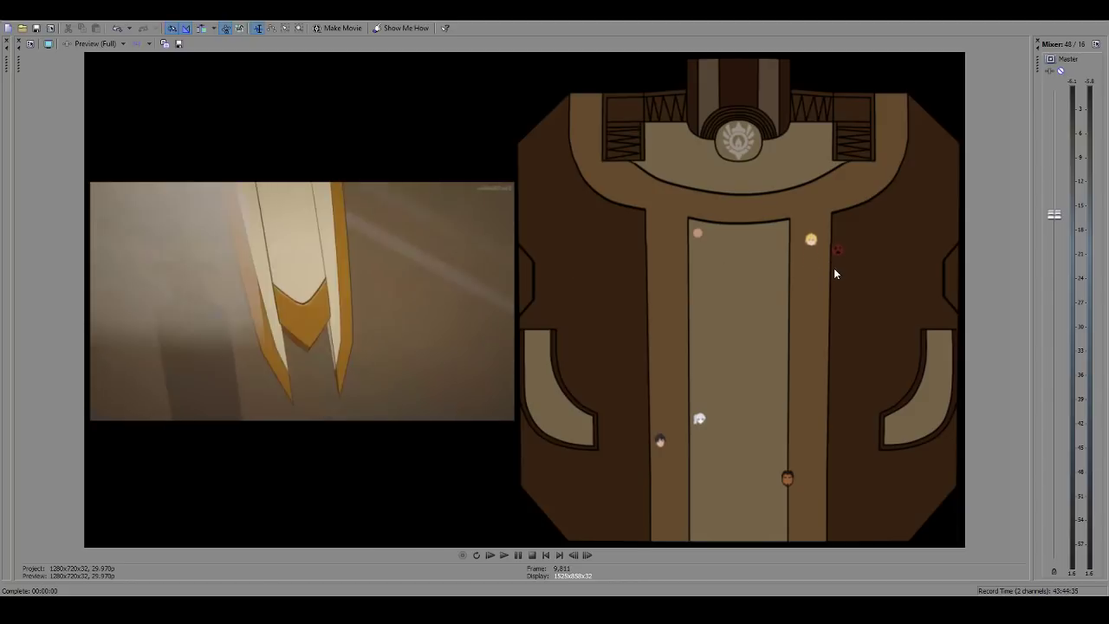
pyautogui.press('Right')
pyautogui.press('Right')
pyautogui.press('Right')
pyautogui.press('Right')
pyautogui.press('Right')
pyautogui.press('Right')
pyautogui.press('Right')
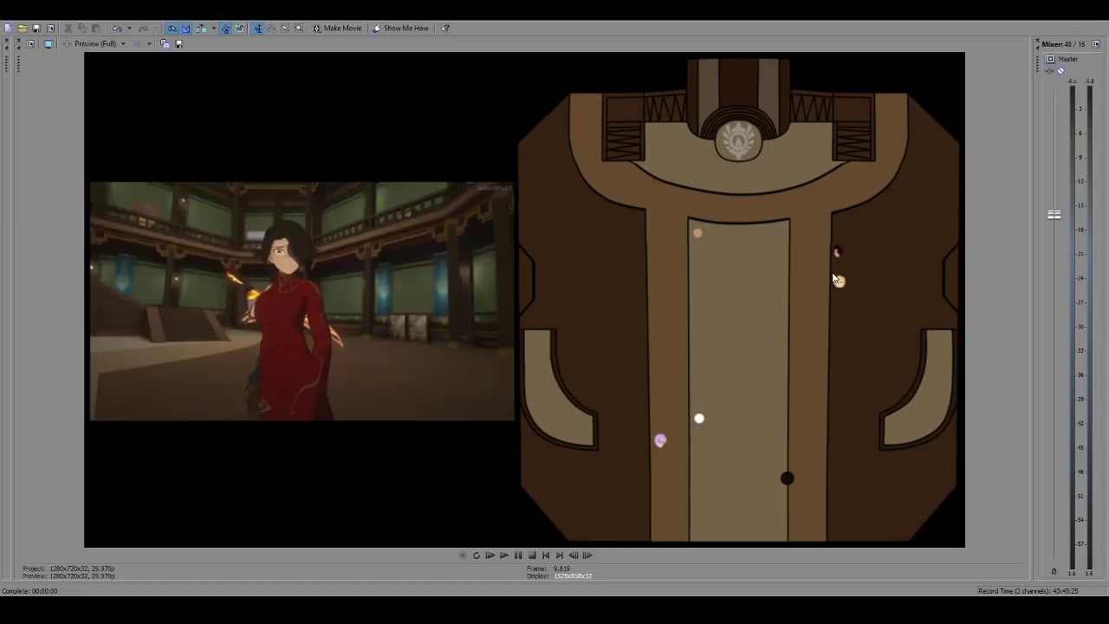
pyautogui.press('Right')
pyautogui.press('Right')
pyautogui.press('Right')
pyautogui.press('Right')
pyautogui.press('Right')
pyautogui.press('Right')
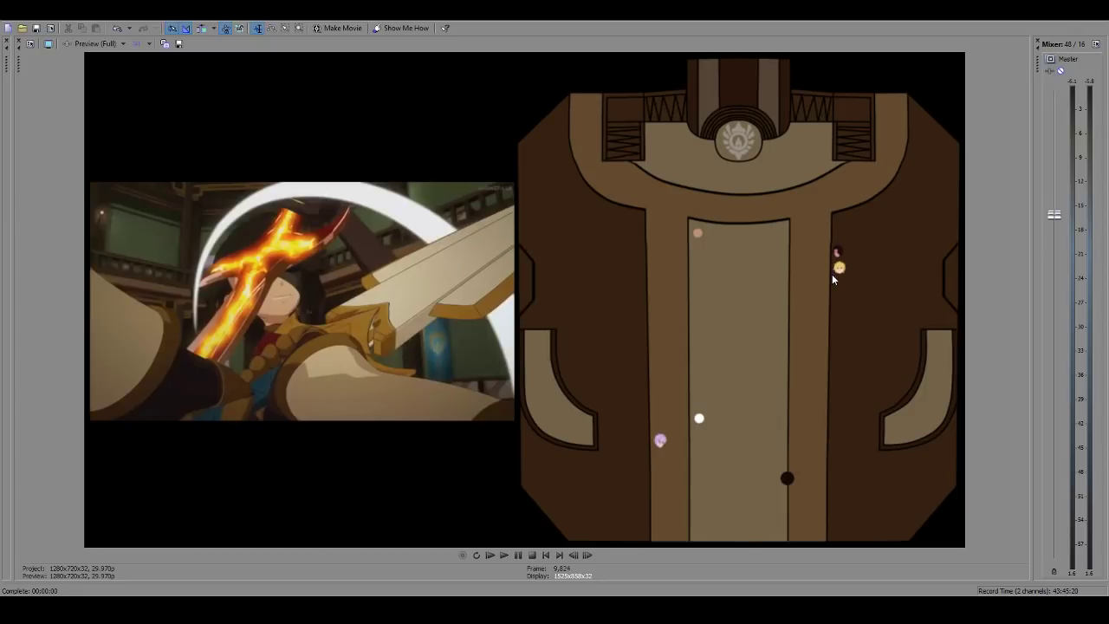
# Step: Step forward from frame 9,824 to 9,855, comparing the wide shot of the hall with the marker positions on the map
pyautogui.press('Right')
pyautogui.press('Right')
pyautogui.press('Right')
pyautogui.press('Right')
pyautogui.press('Right')
pyautogui.press('Right')
pyautogui.press('Right')
pyautogui.press('Right')
pyautogui.press('Right')
pyautogui.press('Right')
pyautogui.press('Right')
pyautogui.press('Right')
pyautogui.press('Right')
pyautogui.press('Right')
pyautogui.press('Right')
pyautogui.press('Right')
pyautogui.press('Right')
pyautogui.press('Right')
pyautogui.press('Right')
pyautogui.press('Right')
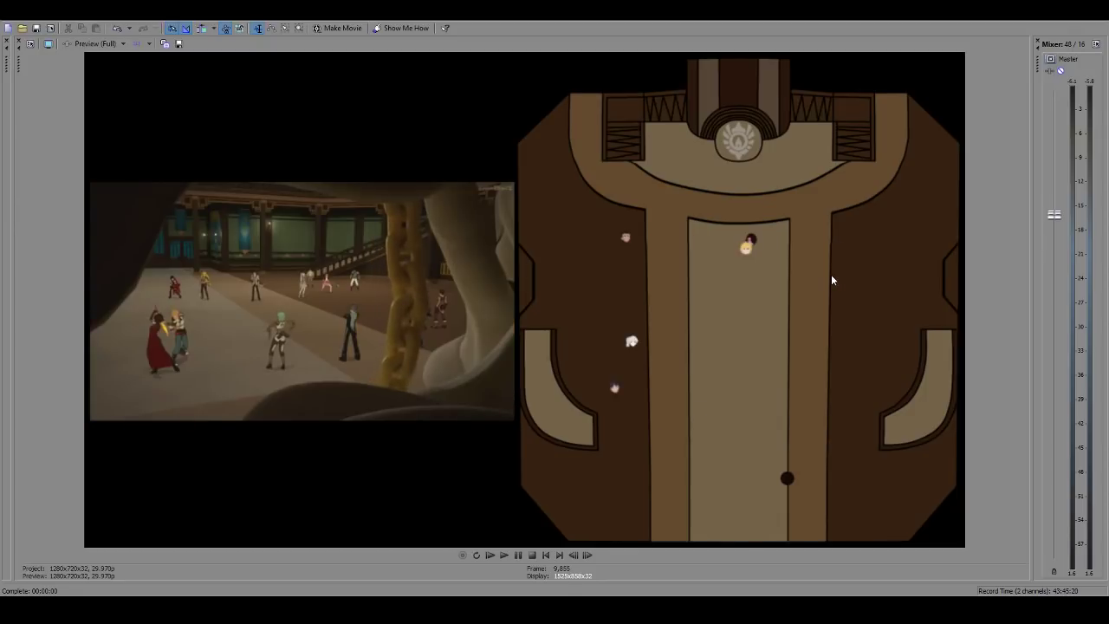
# Step: Go back to about frame 9,812 and re-examine the sword strike up to frame 9,824, checking Jaune's and Cinder's markers against the footage
pyautogui.press('Left')
pyautogui.press('Left')
pyautogui.press('Left')
pyautogui.press('Left')
pyautogui.press('Left')
pyautogui.press('Left')
pyautogui.press('Left')
pyautogui.press('Left')
pyautogui.press('Left')
pyautogui.press('Left')
pyautogui.press('Left')
pyautogui.press('Left')
pyautogui.press('Left')
pyautogui.press('Left')
pyautogui.press('Left')
pyautogui.press('Left')
pyautogui.press('Left')
pyautogui.press('Left')
pyautogui.press('Left')
pyautogui.press('Left')
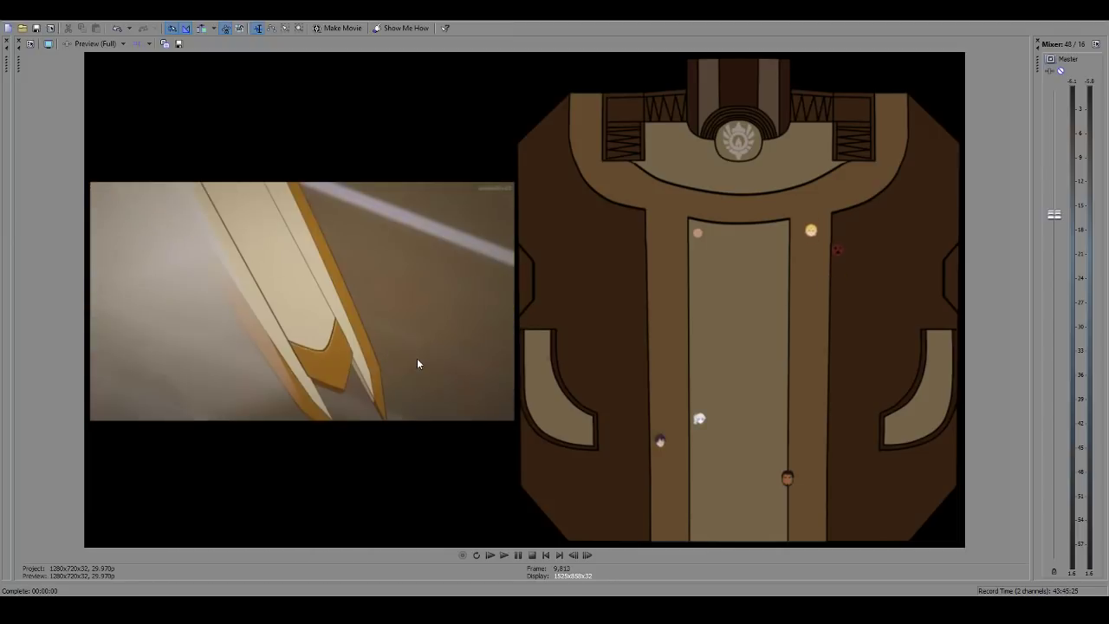
pyautogui.press('Right')
pyautogui.press('Right')
pyautogui.press('Right')
pyautogui.press('Right')
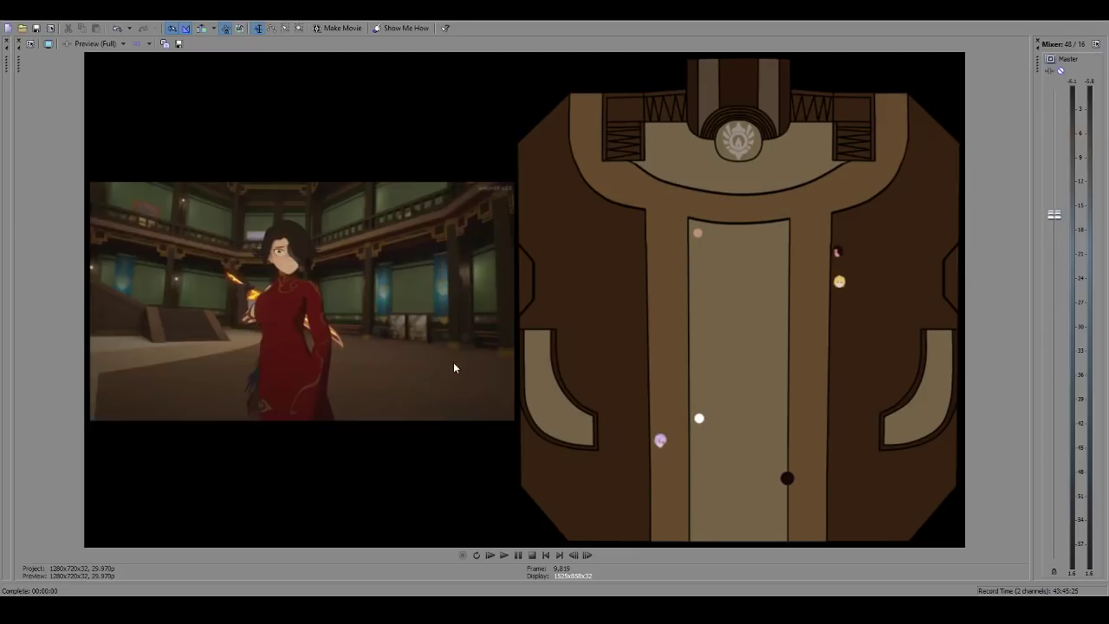
pyautogui.press('Right')
pyautogui.press('Right')
pyautogui.press('Right')
pyautogui.press('Right')
pyautogui.press('Right')
pyautogui.press('Right')
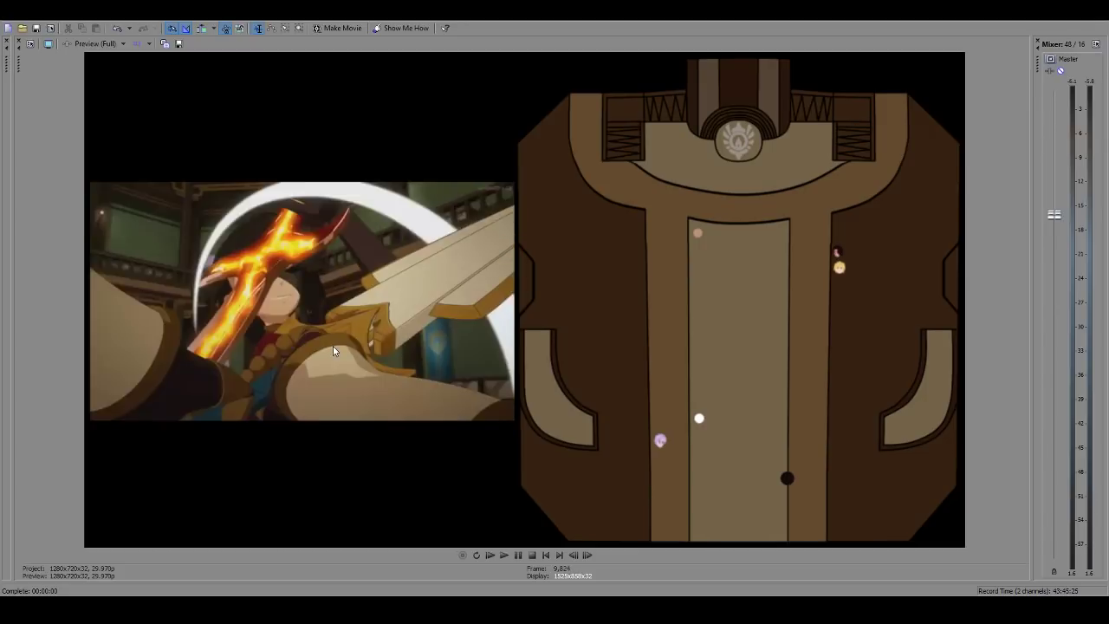
# Step: Advance from frame 9,824 to 9,886, checking where each fighter stands in the wide hall shot against the map markers
pyautogui.press('Right')
pyautogui.press('Right')
pyautogui.press('Right')
pyautogui.press('Right')
pyautogui.press('Right')
pyautogui.press('Right')
pyautogui.press('Right')
pyautogui.press('Right')
pyautogui.press('Right')
pyautogui.press('Right')
pyautogui.press('Right')
pyautogui.press('Right')
pyautogui.press('Right')
pyautogui.press('Right')
pyautogui.press('Right')
pyautogui.press('Right')
pyautogui.press('Right')
pyautogui.press('Right')
pyautogui.press('Right')
pyautogui.press('Right')
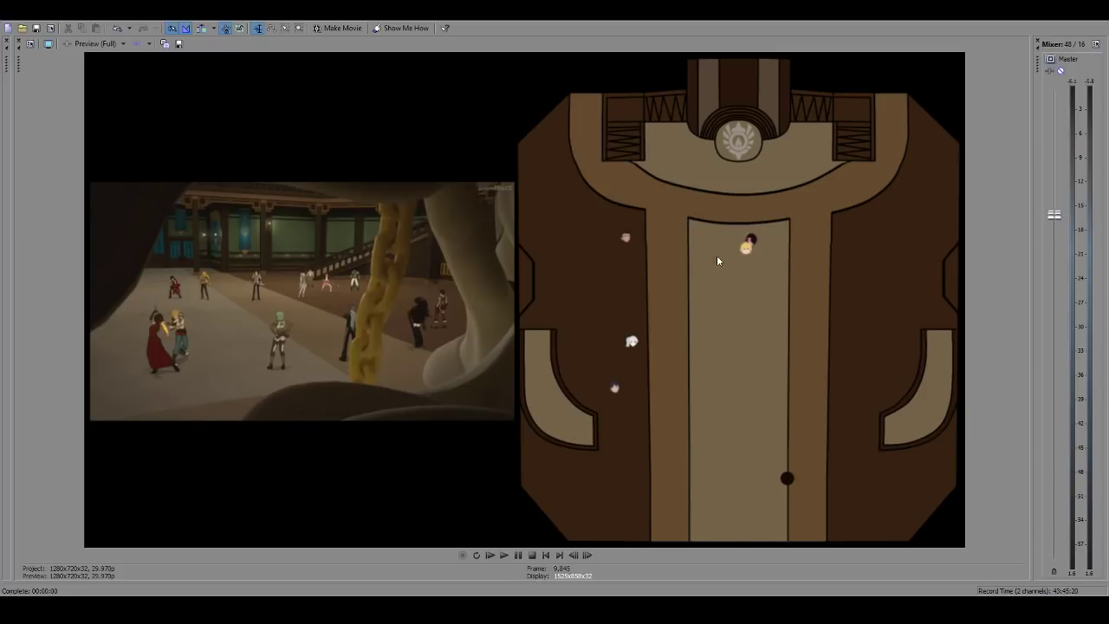
pyautogui.press('Right')
pyautogui.press('Right')
pyautogui.press('Right')
pyautogui.press('Right')
pyautogui.press('Right')
pyautogui.press('Right')
pyautogui.press('Right')
pyautogui.press('Right')
pyautogui.press('Right')
pyautogui.press('Right')
pyautogui.press('Right')
pyautogui.press('Right')
pyautogui.press('Right')
pyautogui.press('Right')
pyautogui.press('Right')
pyautogui.press('Right')
pyautogui.press('Right')
pyautogui.press('Right')
pyautogui.press('Right')
pyautogui.press('Right')
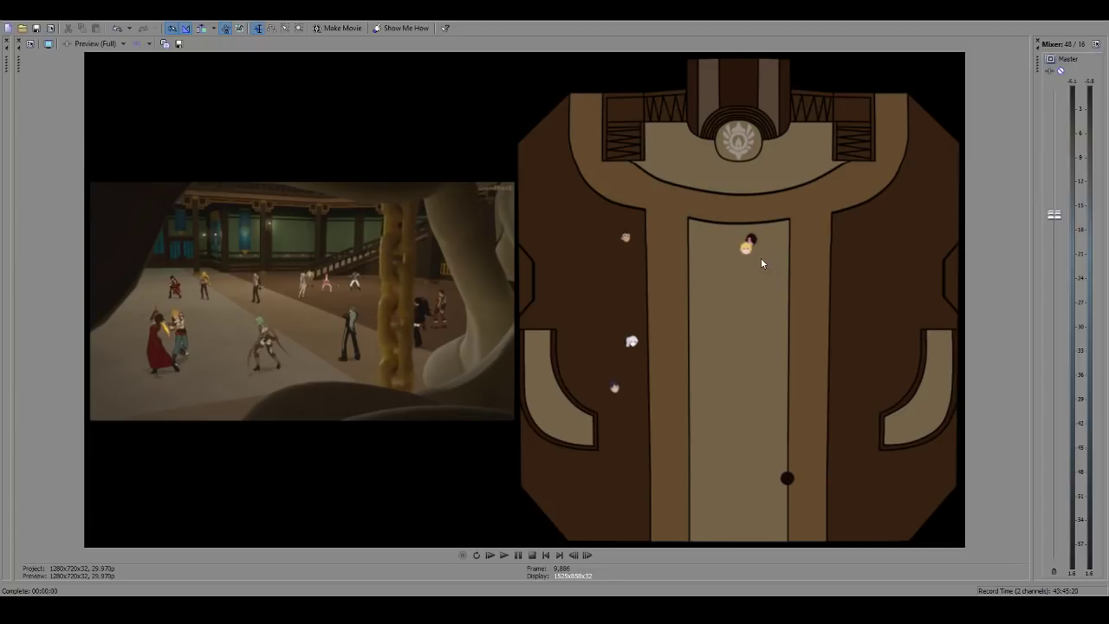
# Step: Examine the close shot of Ruby and Yang back and forth up to frame 9,930, comparing their positions with the map markers
pyautogui.press('Right')
pyautogui.press('Right')
pyautogui.press('Right')
pyautogui.press('Right')
pyautogui.press('Right')
pyautogui.press('Right')
pyautogui.press('Right')
pyautogui.press('Right')
pyautogui.press('Right')
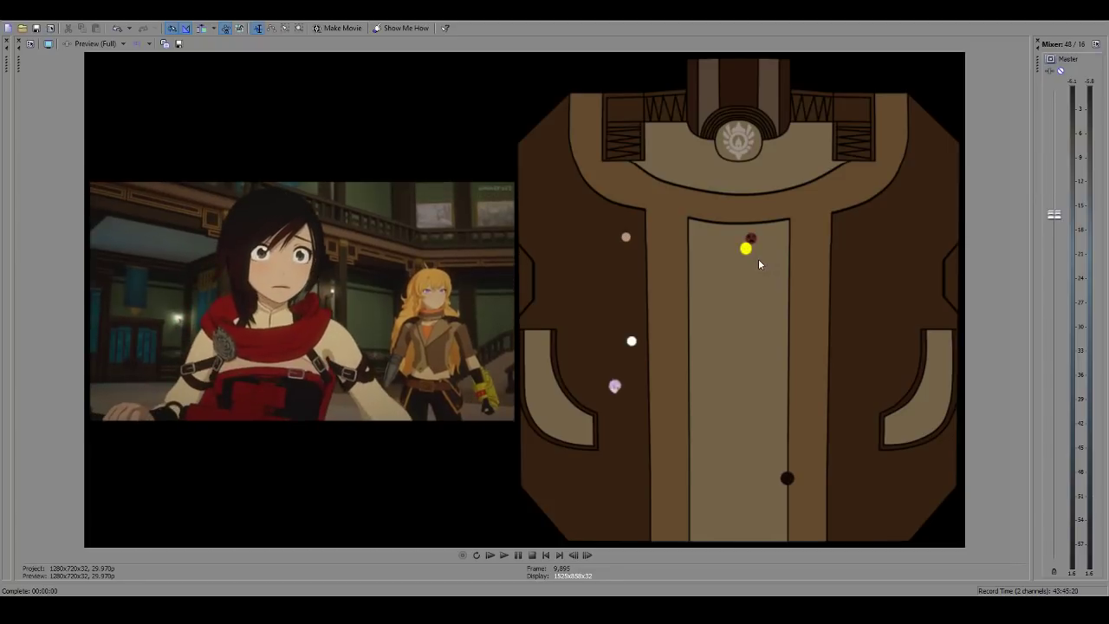
pyautogui.press('Left')
pyautogui.press('Left')
pyautogui.press('Left')
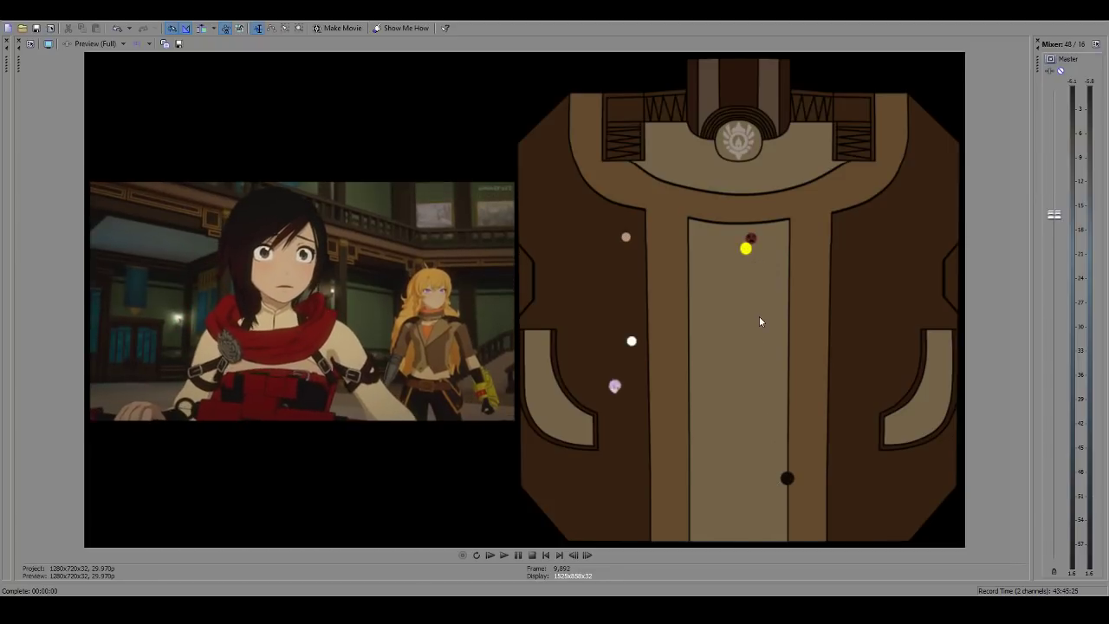
pyautogui.press('Right')
pyautogui.press('Right')
pyautogui.press('Right')
pyautogui.press('Right')
pyautogui.press('Right')
pyautogui.press('Right')
pyautogui.press('Right')
pyautogui.press('Right')
pyautogui.press('Right')
pyautogui.press('Right')
pyautogui.press('Right')
pyautogui.press('Right')
pyautogui.press('Right')
pyautogui.press('Right')
pyautogui.press('Right')
pyautogui.press('Right')
pyautogui.press('Right')
pyautogui.press('Right')
pyautogui.press('Right')
pyautogui.press('Right')
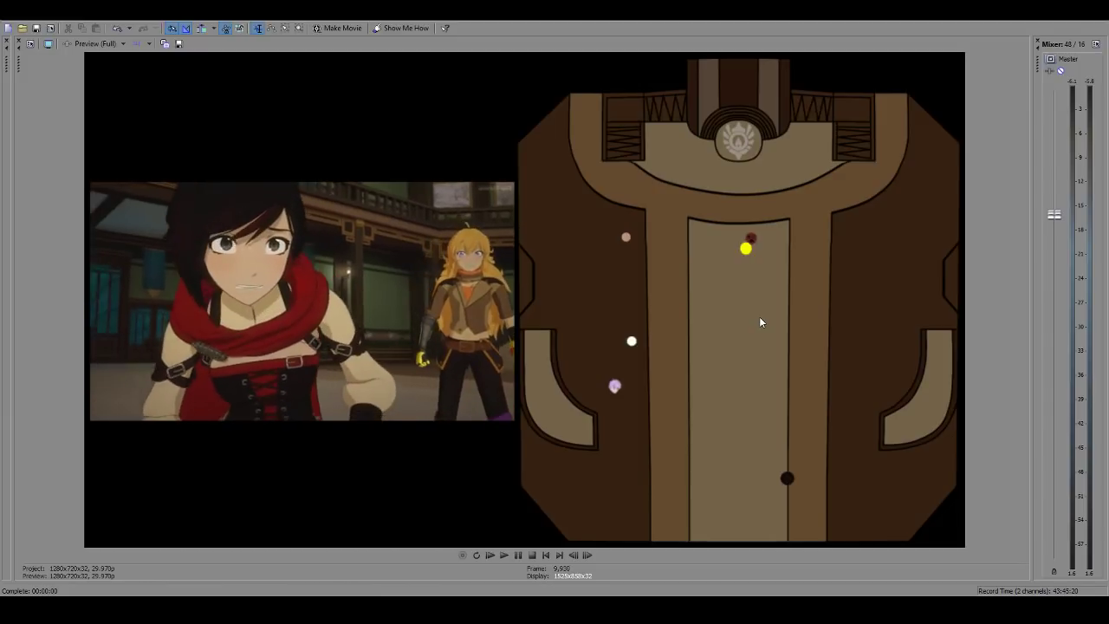
# Step: Step on from frame 9,930 to 9,946, comparing the start of Ruby's run with the marker movement on the map
pyautogui.press('Right')
pyautogui.press('Right')
pyautogui.press('Right')
pyautogui.press('Right')
pyautogui.press('Right')
pyautogui.press('Right')
pyautogui.press('Right')
pyautogui.press('Right')
pyautogui.press('Right')
pyautogui.press('Right')
pyautogui.press('Right')
pyautogui.press('Right')
pyautogui.press('Right')
pyautogui.press('Right')
pyautogui.press('Right')
pyautogui.press('Right')
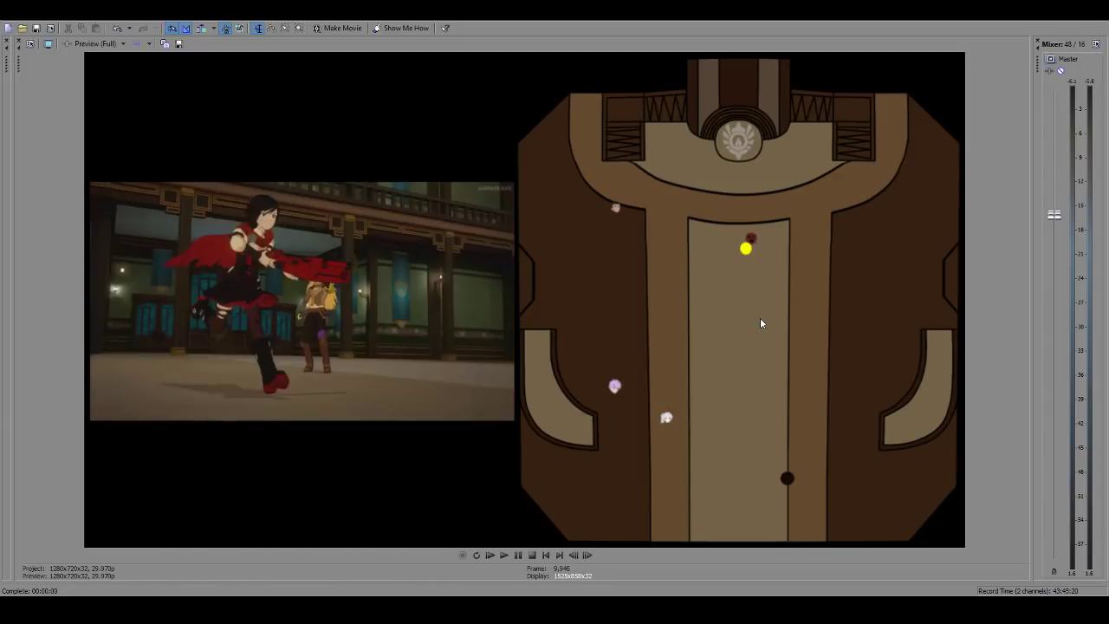
# Step: Go back to frame 9,936 and re-examine the close shot of Ruby and Yang against their markers on the map
pyautogui.press('Left')
pyautogui.press('Left')
pyautogui.press('Right')
pyautogui.press('Left')
pyautogui.press('Left')
pyautogui.press('Left')
pyautogui.press('Left')
pyautogui.press('Left')
pyautogui.press('Left')
pyautogui.press('Left')
pyautogui.press('Left')
pyautogui.press('Left')
pyautogui.press('Left')
pyautogui.press('Left')
pyautogui.press('Left')
pyautogui.press('Left')
pyautogui.press('Left')
pyautogui.press('Left')
pyautogui.press('Left')
pyautogui.press('Left')
pyautogui.press('Left')
pyautogui.press('Left')
pyautogui.press('Left')
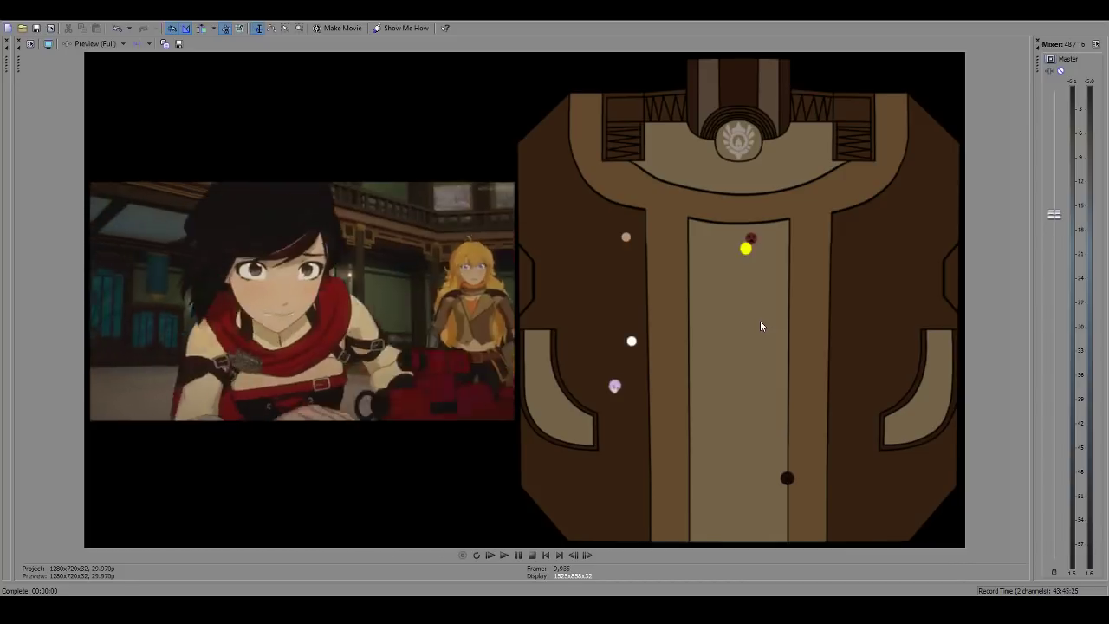
# Step: Advance from frame 9,936 to 9,947, comparing Ruby's departure past Yang with the marker positions on the map
pyautogui.press('Right')
pyautogui.press('Right')
pyautogui.press('Right')
pyautogui.press('Right')
pyautogui.press('Right')
pyautogui.press('Right')
pyautogui.press('Right')
pyautogui.press('Right')
pyautogui.press('Right')
pyautogui.press('Right')
pyautogui.press('Right')
pyautogui.press('Right')
pyautogui.press('Right')
pyautogui.press('Right')
pyautogui.press('Right')
pyautogui.press('Right')
pyautogui.press('Right')
pyautogui.press('Right')
pyautogui.press('Right')
pyautogui.press('Right')
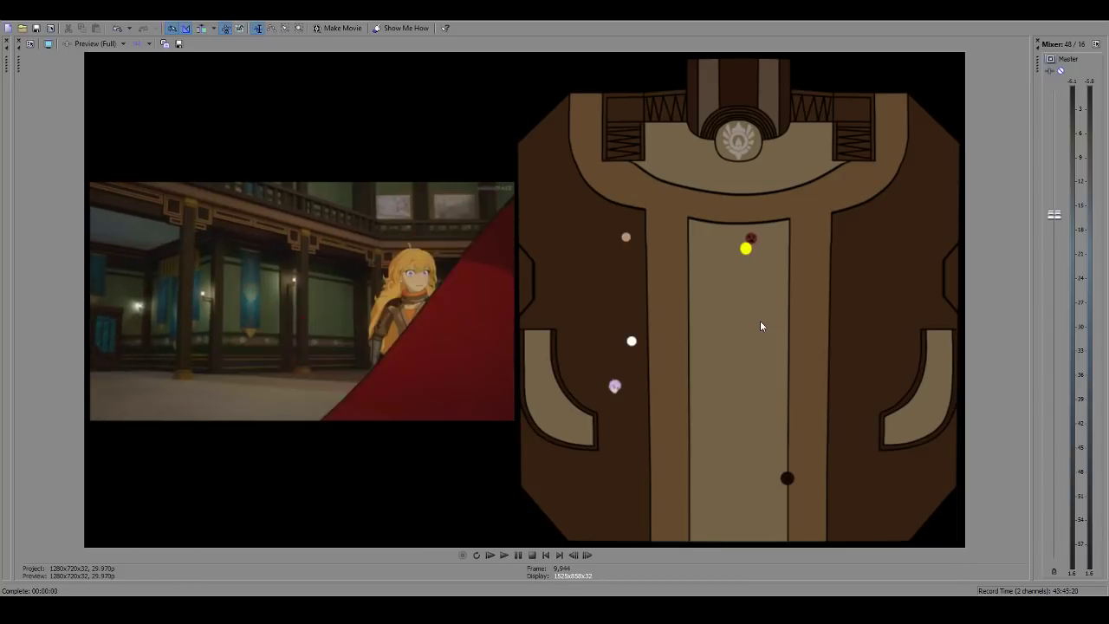
pyautogui.press('Right')
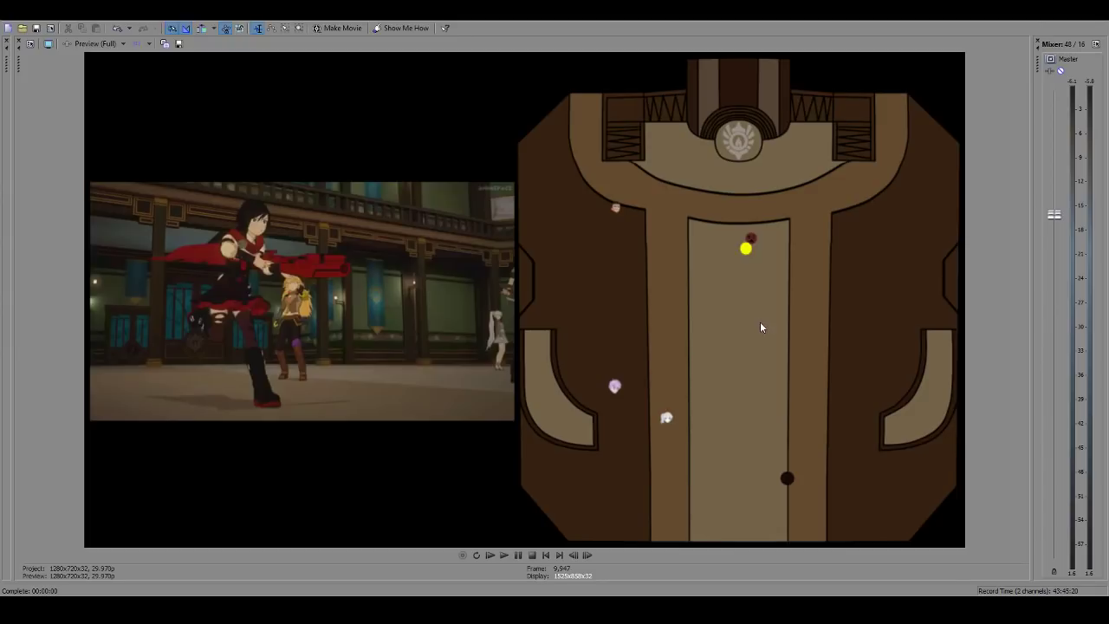
# Step: Replay the cut to Ruby's running shot back and forth up to frame 9,947, checking how the markers change across it
pyautogui.press('Left')
pyautogui.press('Left')
pyautogui.press('Left')
pyautogui.press('Left')
pyautogui.press('Left')
pyautogui.press('Left')
pyautogui.press('Left')
pyautogui.press('Right')
pyautogui.press('Right')
pyautogui.press('Right')
pyautogui.press('Right')
pyautogui.press('Right')
pyautogui.press('Right')
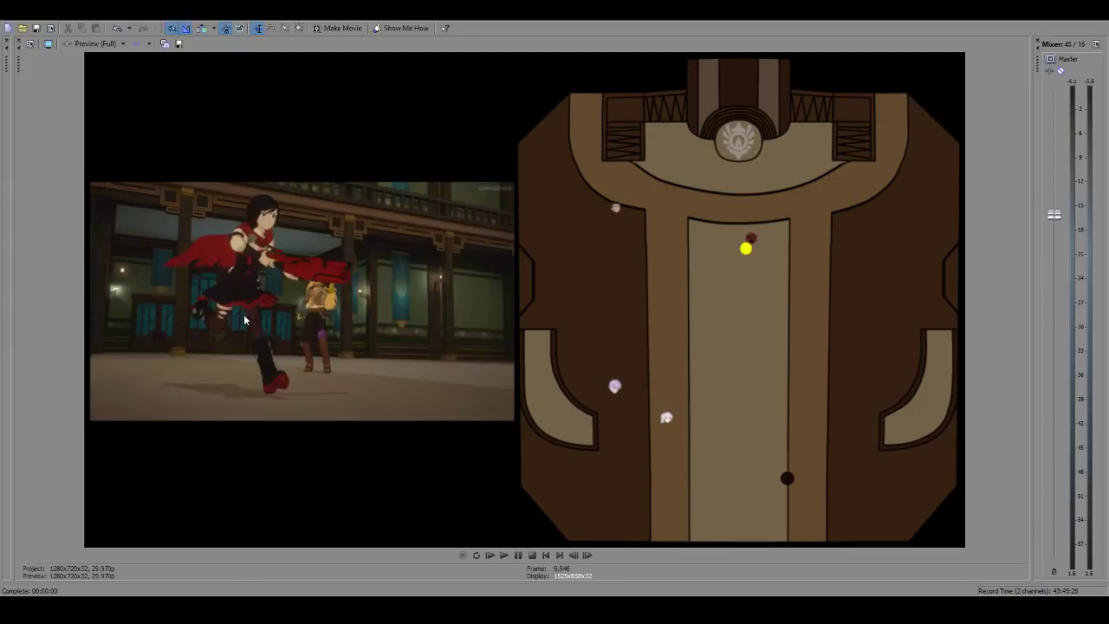
pyautogui.press('Right')
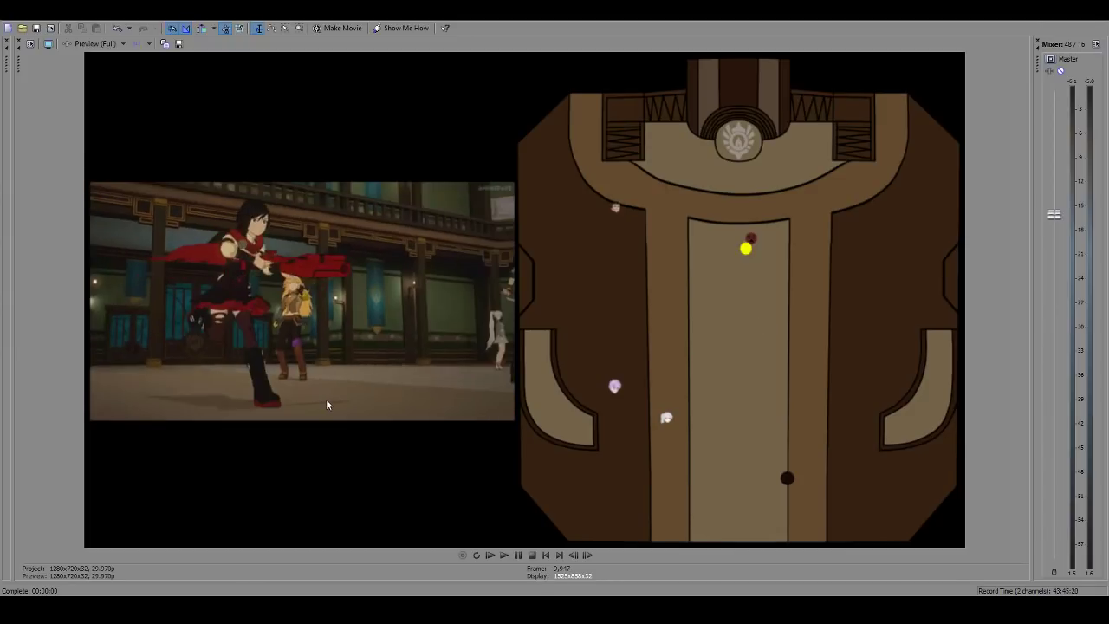
# Step: Advance from frame 9,947 to 9,966, following Ruby's run past the other fighters and comparing it with the map markers
pyautogui.press('Right')
pyautogui.press('Right')
pyautogui.press('Right')
pyautogui.press('Right')
pyautogui.press('Right')
pyautogui.press('Right')
pyautogui.press('Right')
pyautogui.press('Right')
pyautogui.press('Right')
pyautogui.press('Right')
pyautogui.press('Right')
pyautogui.press('Right')
pyautogui.press('Right')
pyautogui.press('Right')
pyautogui.press('Right')
pyautogui.press('Right')
pyautogui.press('Right')
pyautogui.press('Right')
pyautogui.press('Right')
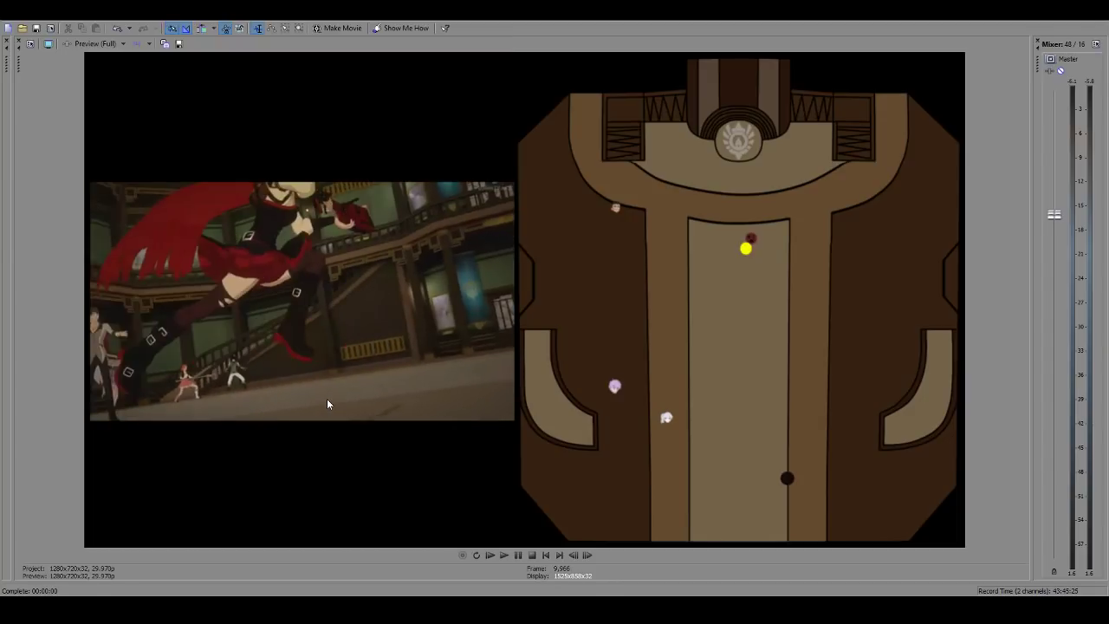
# Step: Go back to frame 9,952 and examine where the background fighters stand behind Ruby relative to the map markers
pyautogui.press('Left')
pyautogui.press('Left')
pyautogui.press('Left')
pyautogui.press('Left')
pyautogui.press('Left')
pyautogui.press('Left')
pyautogui.press('Left')
pyautogui.press('Left')
pyautogui.press('Left')
pyautogui.press('Left')
pyautogui.press('Left')
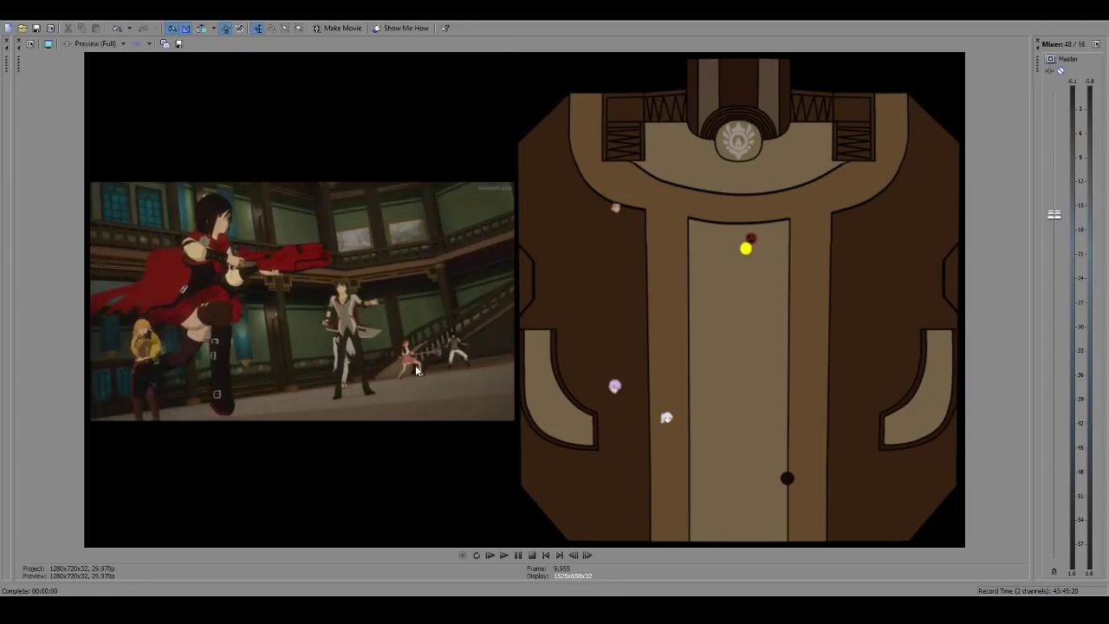
pyautogui.press('Left')
pyautogui.press('Left')
pyautogui.press('Left')
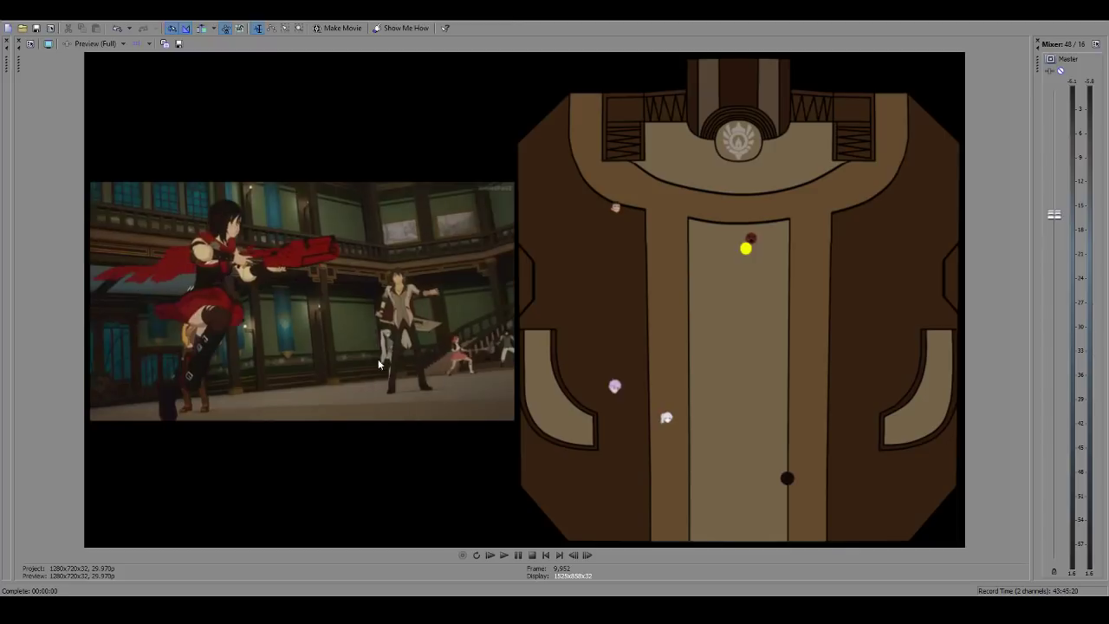
# Step: Follow Ruby's run again from frame 9,952 to 9,973, checking the fighters near the staircase against the map
pyautogui.press('Right')
pyautogui.press('Right')
pyautogui.press('Right')
pyautogui.press('Right')
pyautogui.press('Right')
pyautogui.press('Right')
pyautogui.press('Right')
pyautogui.press('Right')
pyautogui.press('Right')
pyautogui.press('Right')
pyautogui.press('Right')
pyautogui.press('Right')
pyautogui.press('Right')
pyautogui.press('Right')
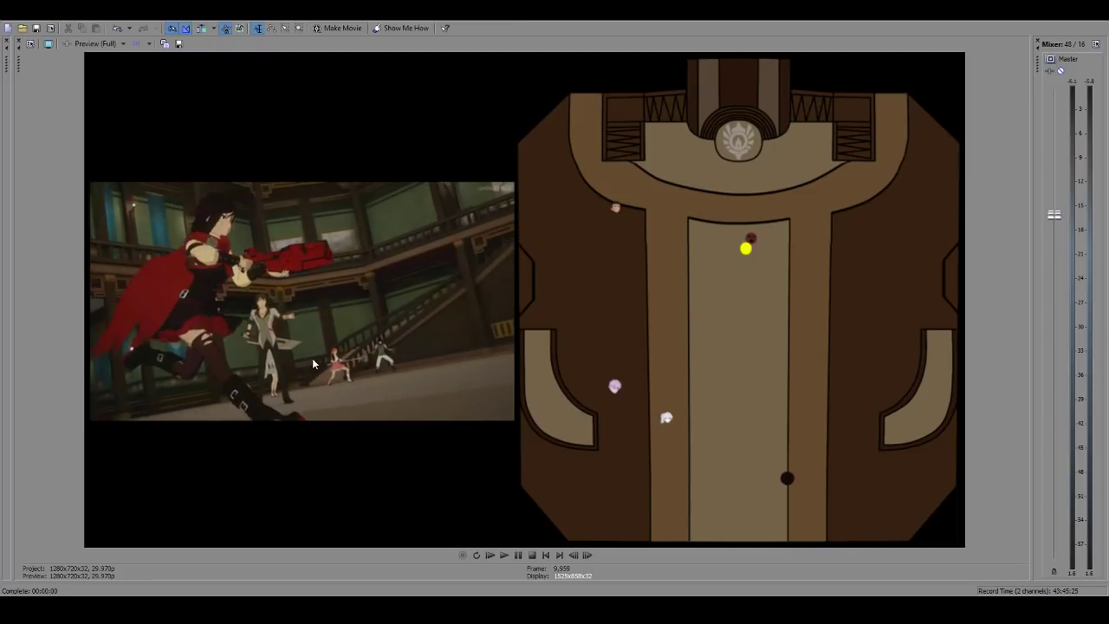
pyautogui.press('Right')
pyautogui.press('Right')
pyautogui.press('Right')
pyautogui.press('Right')
pyautogui.press('Right')
pyautogui.press('Right')
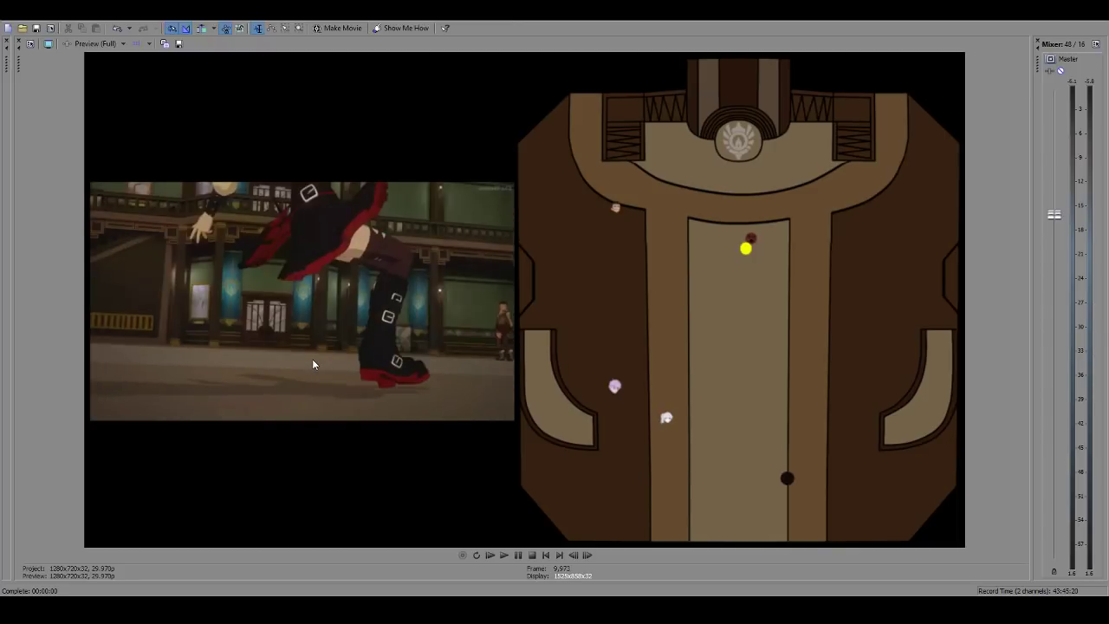
# Step: Step on from frame 9,973 to 9,984, examining where Ruby stops with her weapon in front of the statue
pyautogui.press('Right')
pyautogui.press('Right')
pyautogui.press('Right')
pyautogui.press('Right')
pyautogui.press('Right')
pyautogui.press('Right')
pyautogui.press('Right')
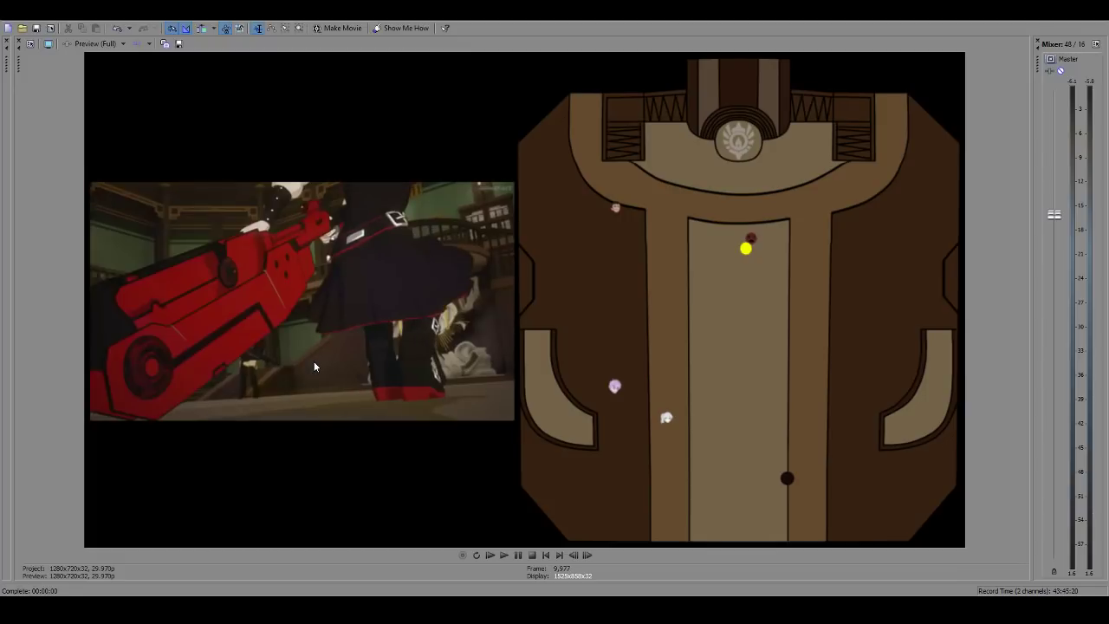
pyautogui.press('Right')
pyautogui.press('Right')
pyautogui.press('Right')
pyautogui.press('Right')
pyautogui.press('Right')
pyautogui.press('Right')
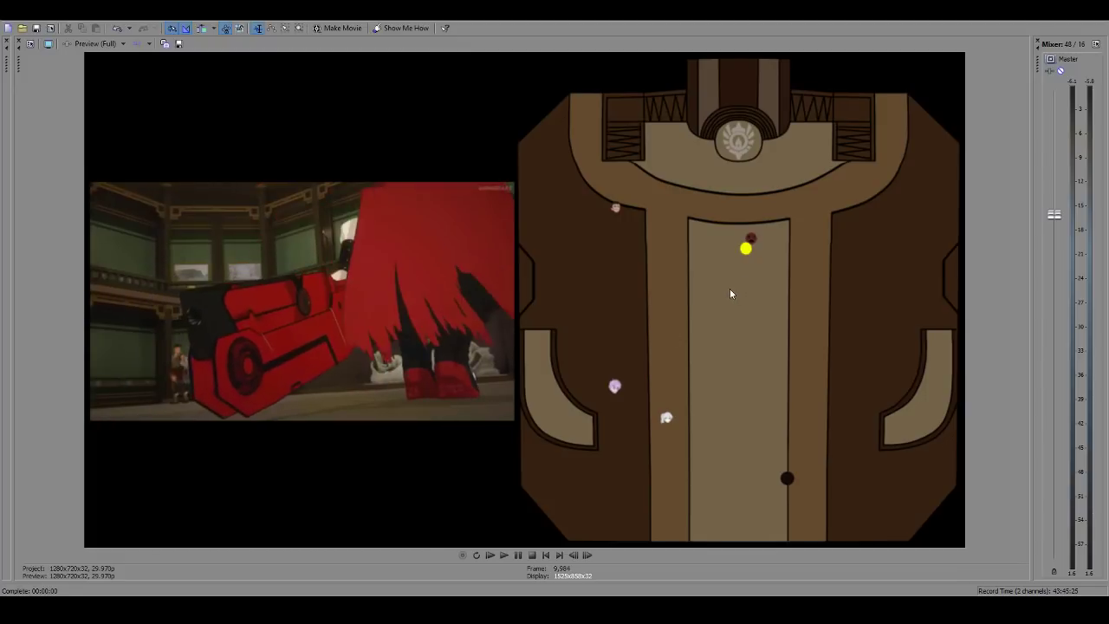
# Step: Advance from frame 9,984 to 9,992, comparing Ruby's leap toward the balcony above the statue with the map layout
pyautogui.press('Right')
pyautogui.press('Right')
pyautogui.press('Right')
pyautogui.press('Right')
pyautogui.press('Right')
pyautogui.press('Right')
pyautogui.press('Right')
pyautogui.press('Right')
pyautogui.press('Right')
pyautogui.press('Right')
pyautogui.press('Right')
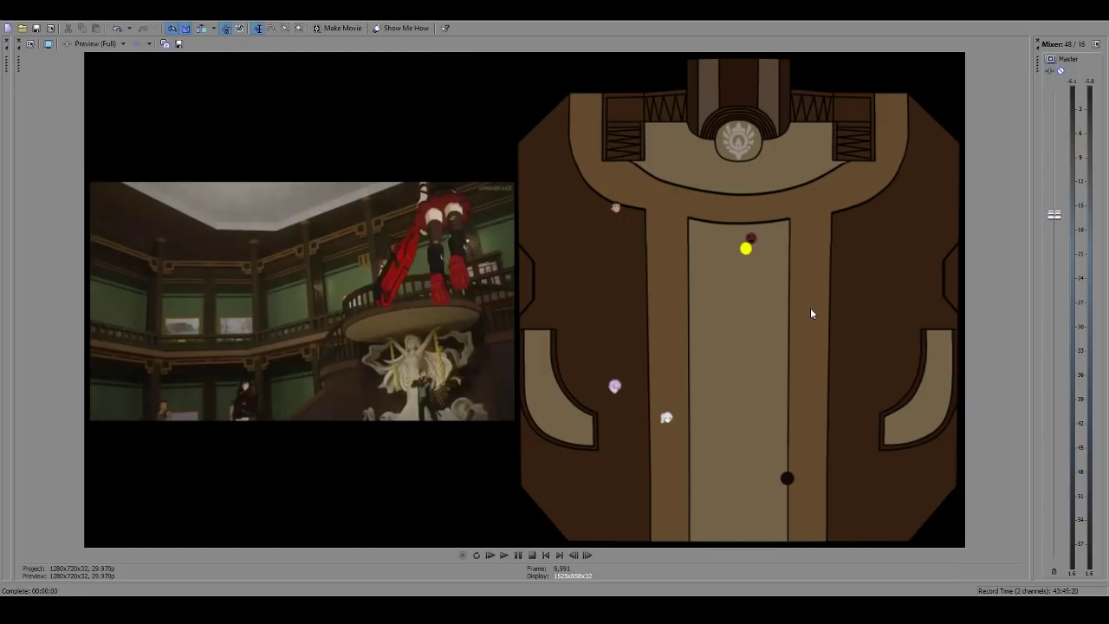
pyautogui.press('Right')
pyautogui.press('Right')
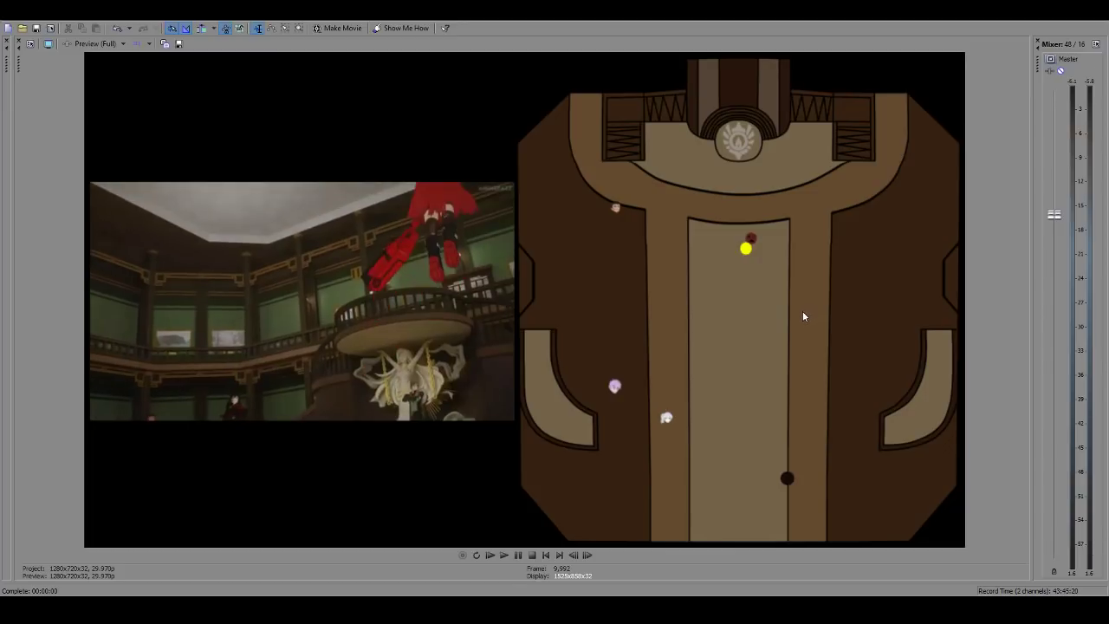
# Step: Re-examine Ruby's leap from frame 9,990 to 9,999, checking the figures below and on the balcony against the map markers
pyautogui.press('Right')
pyautogui.press('Right')
pyautogui.press('Right')
pyautogui.press('Right')
pyautogui.press('Right')
pyautogui.press('Right')
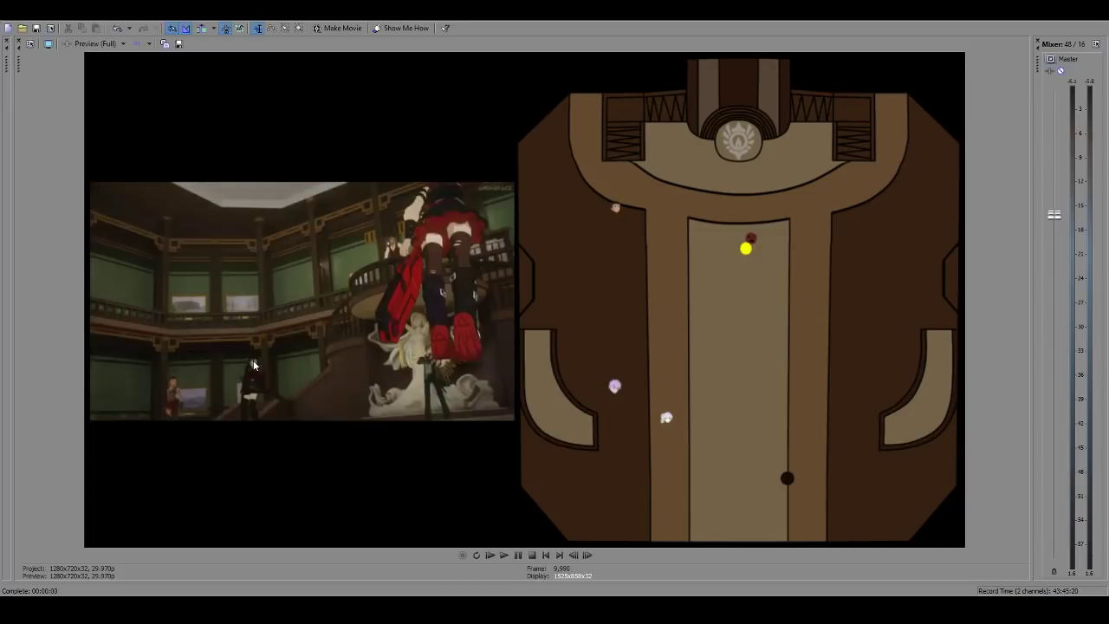
pyautogui.press('Right')
pyautogui.press('Right')
pyautogui.press('Right')
pyautogui.press('Right')
pyautogui.press('Right')
pyautogui.press('Right')
pyautogui.press('Right')
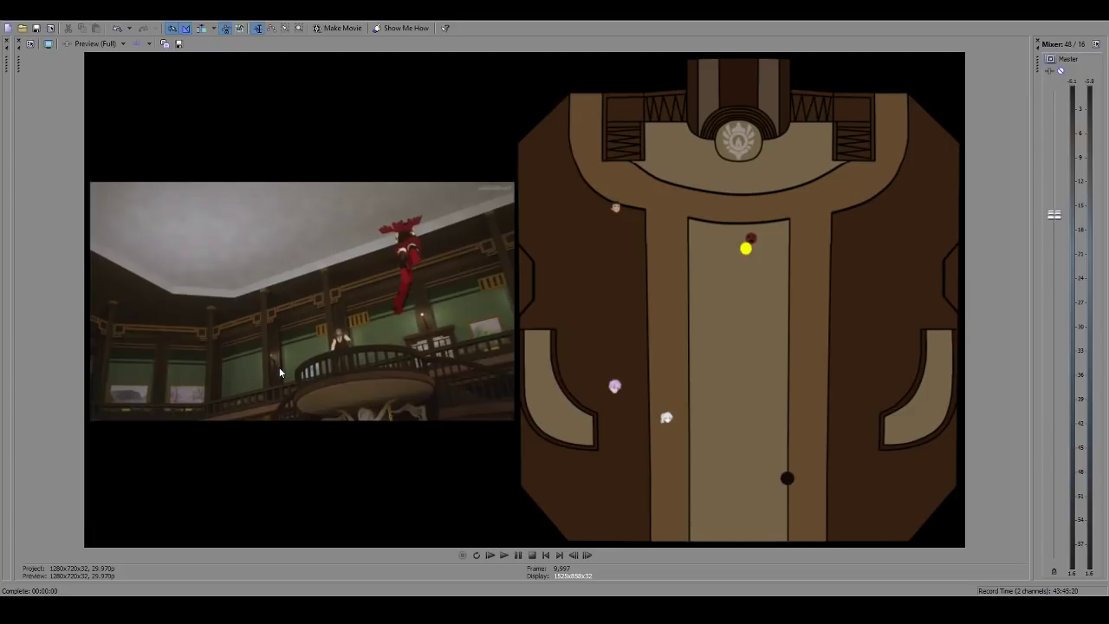
pyautogui.press('Right')
pyautogui.press('Right')
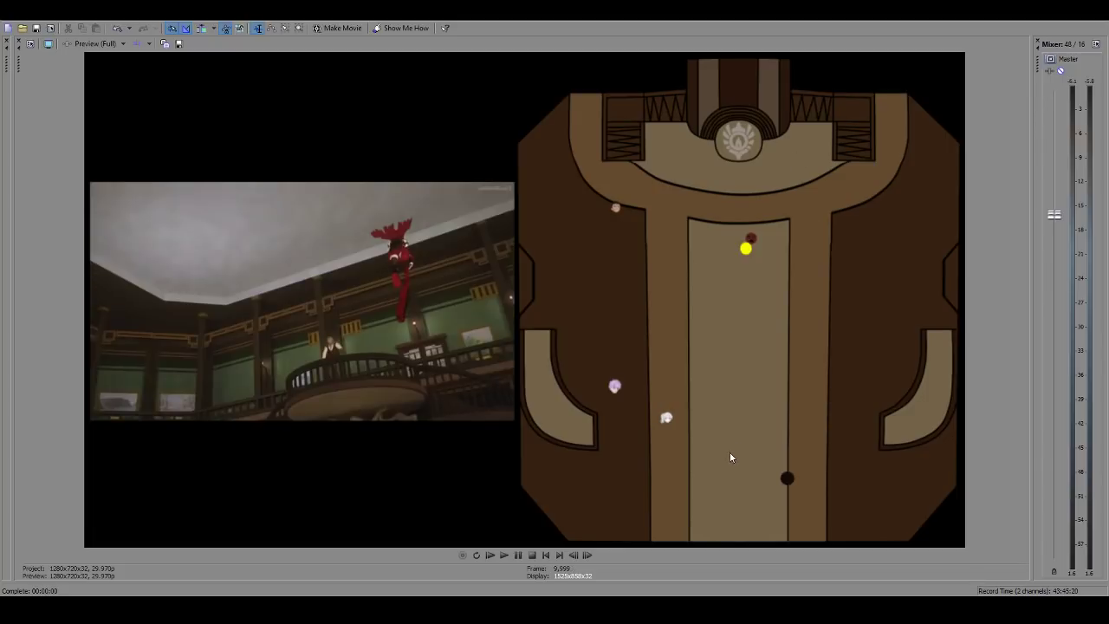
# Step: Step on from frame 9,999 to 10,023, following Ruby's airborne path from the balcony toward the hanging lantern against the map
pyautogui.press('Right')
pyautogui.press('Right')
pyautogui.press('Right')
pyautogui.press('Right')
pyautogui.press('Right')
pyautogui.press('Right')
pyautogui.press('Right')
pyautogui.press('Right')
pyautogui.press('Right')
pyautogui.press('Right')
pyautogui.press('Right')
pyautogui.press('Right')
pyautogui.press('Right')
pyautogui.press('Right')
pyautogui.press('Right')
pyautogui.press('Right')
pyautogui.press('Right')
pyautogui.press('Right')
pyautogui.press('Right')
pyautogui.press('Right')
pyautogui.press('Right')
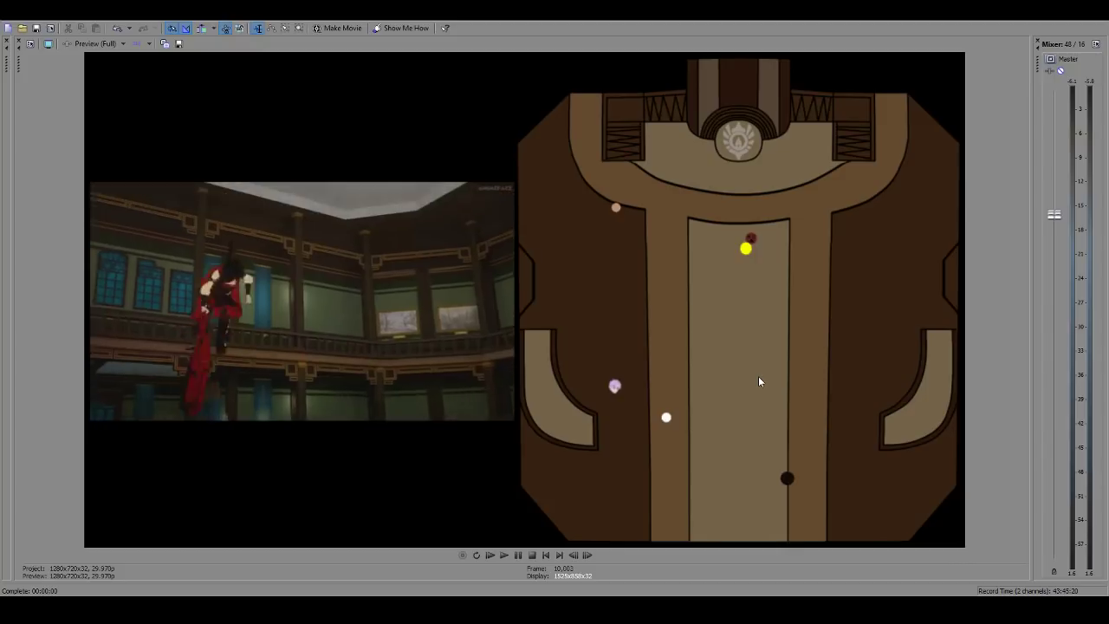
pyautogui.press('Right')
pyautogui.press('Right')
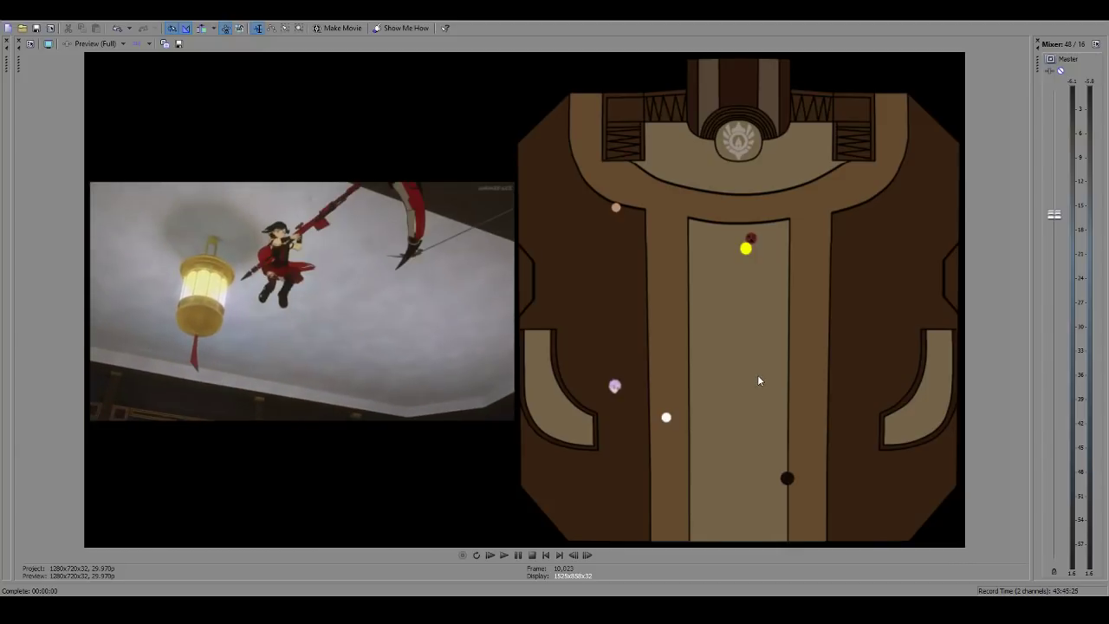
# Step: Advance from frame 10,023 to 10,031, examining the chained blade around Ruby in mid-air and her position beside the lantern
pyautogui.press('Right')
pyautogui.press('Right')
pyautogui.press('Right')
pyautogui.press('Right')
pyautogui.press('Right')
pyautogui.press('Right')
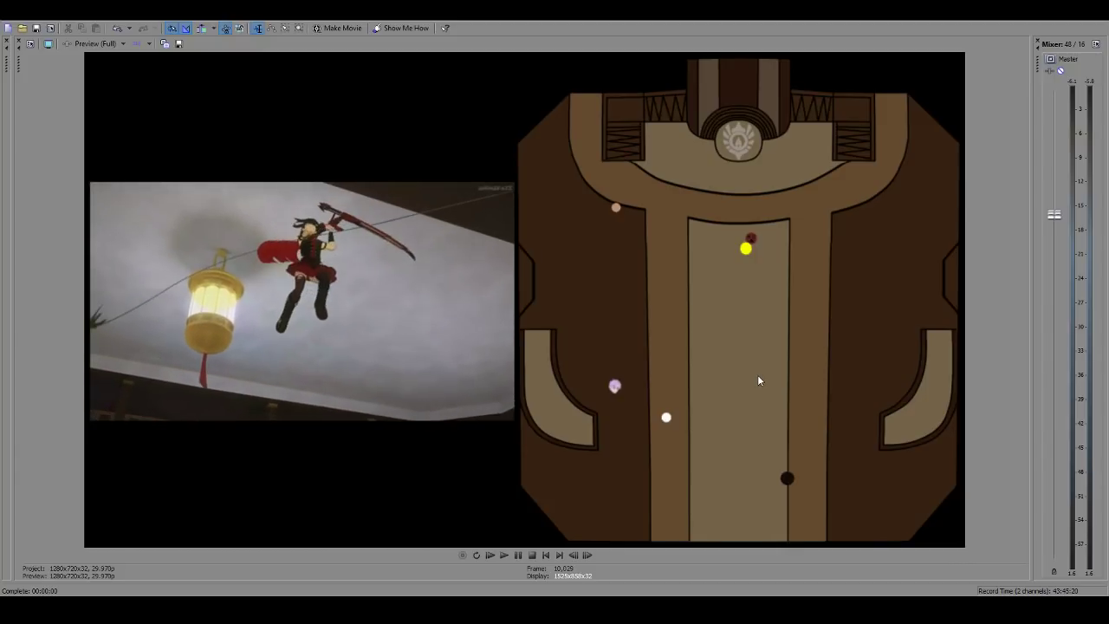
pyautogui.press('Right')
pyautogui.press('Right')
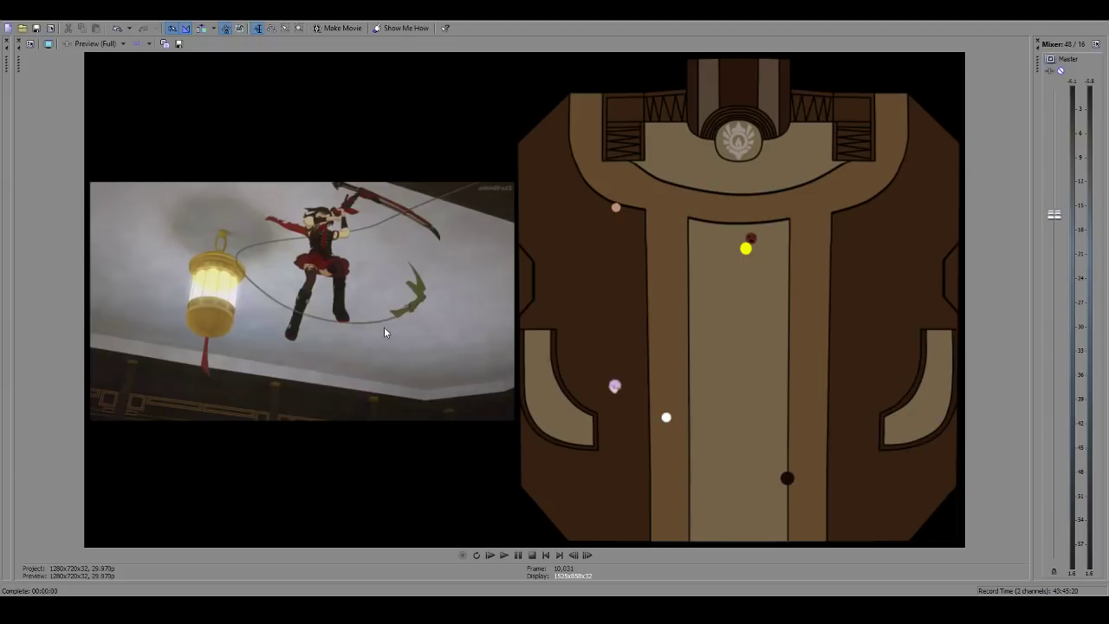
# Step: Continue from frame 10,031 to 10,039, examining how the chain pulls Ruby out of the air
pyautogui.press('Right')
pyautogui.press('Right')
pyautogui.press('Right')
pyautogui.press('Right')
pyautogui.press('Right')
pyautogui.press('Right')
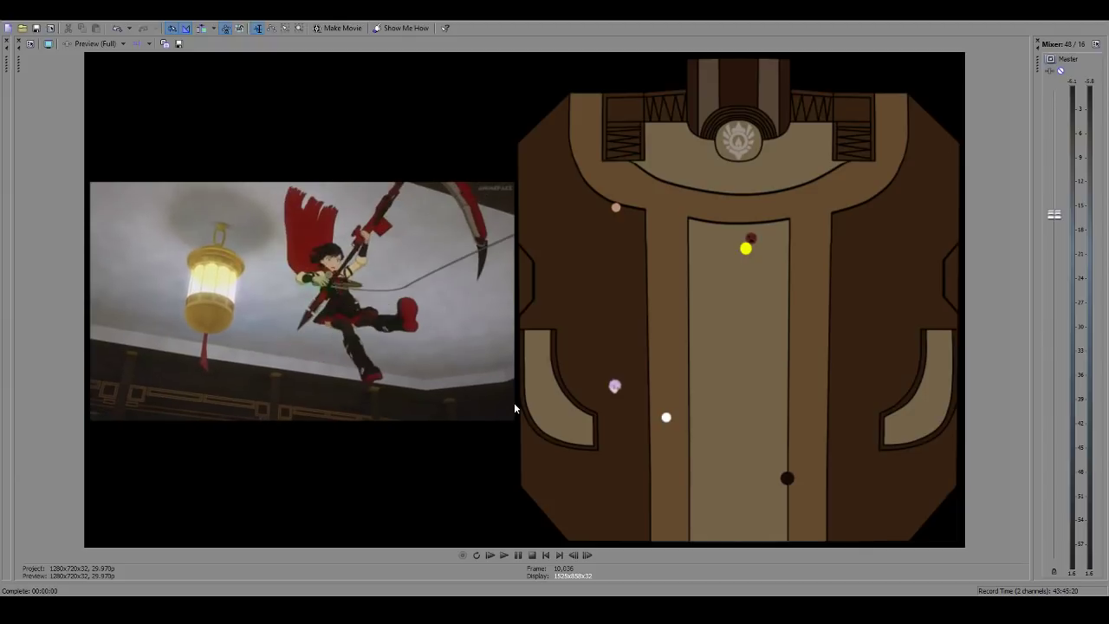
pyautogui.press('Right')
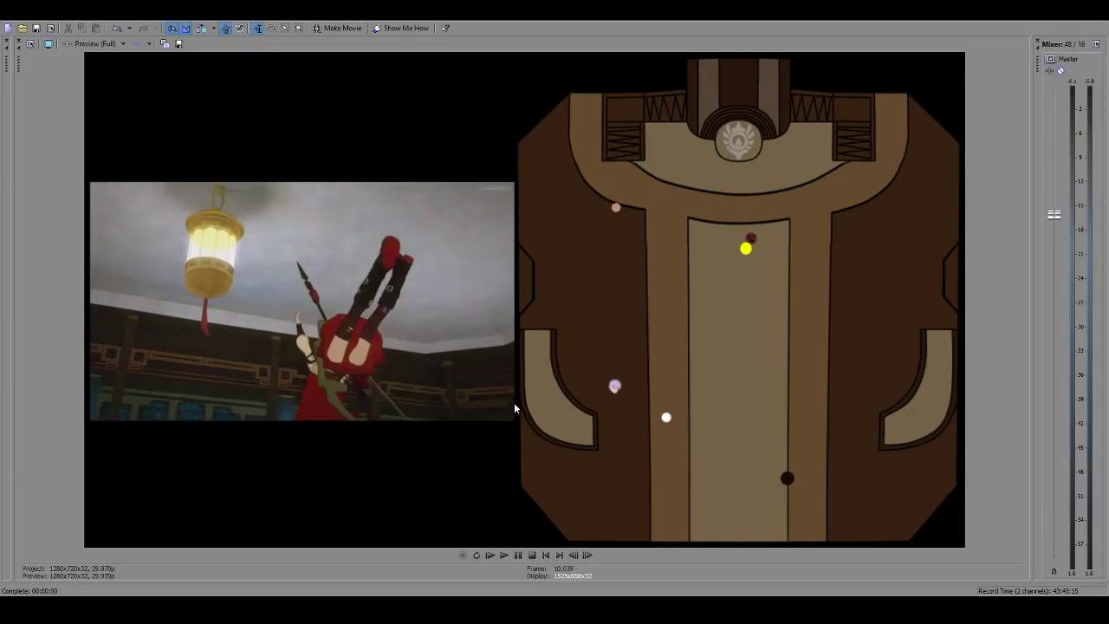
# Step: Return to frame 10,031 and re-examine Ruby being caught by the chain up to frame 10,039
pyautogui.press('Left')
pyautogui.press('Left')
pyautogui.press('Left')
pyautogui.press('Left')
pyautogui.press('Left')
pyautogui.press('Left')
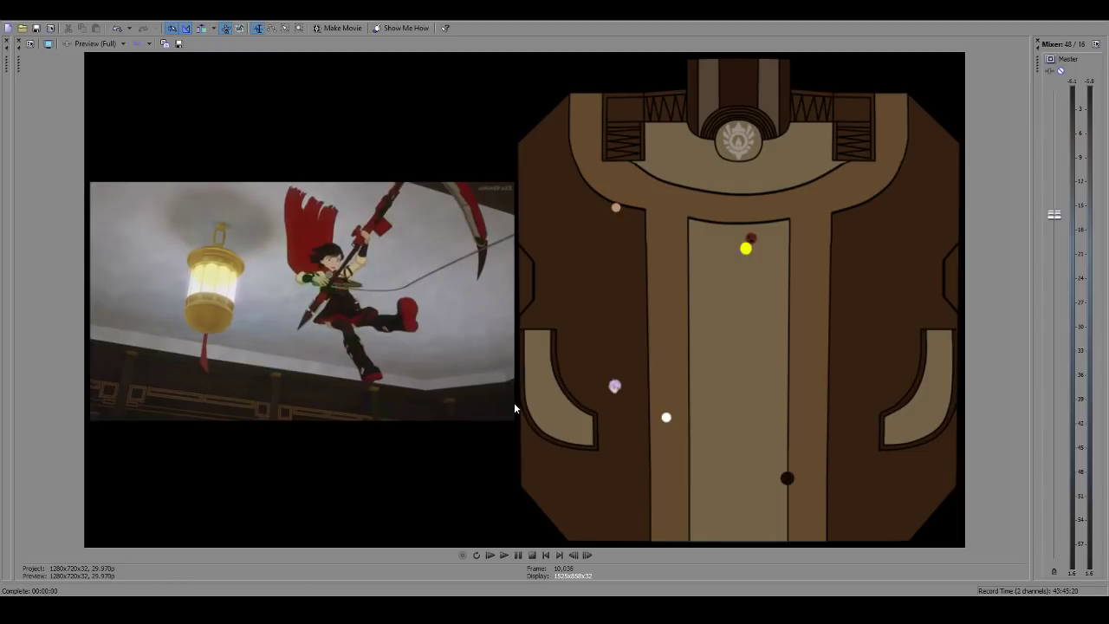
pyautogui.press('Left')
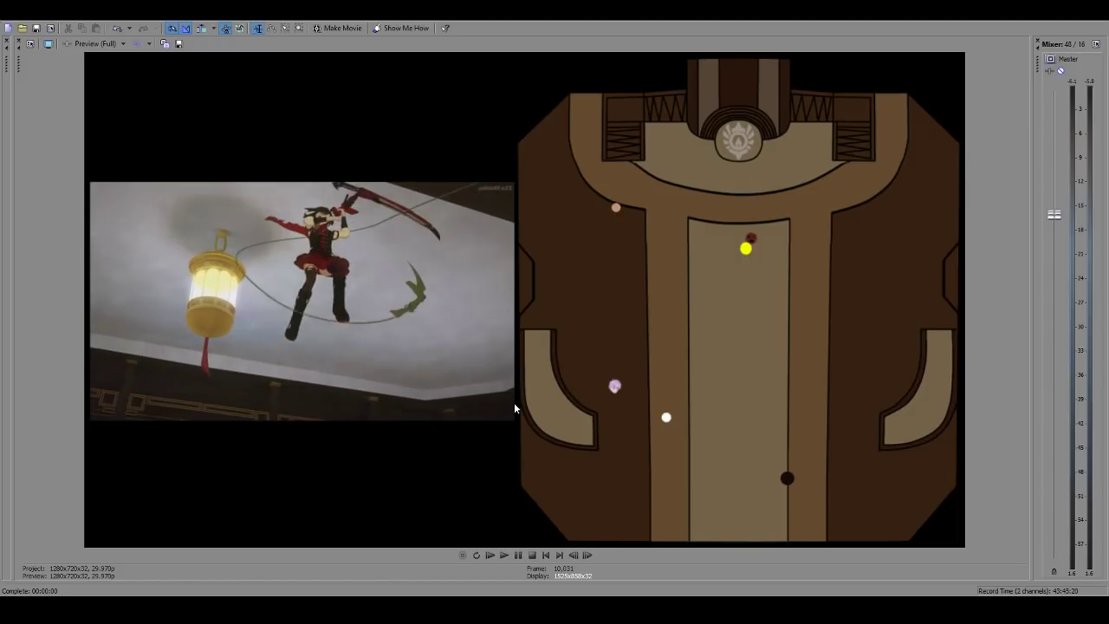
pyautogui.press('Right')
pyautogui.press('Right')
pyautogui.press('Right')
pyautogui.press('Right')
pyautogui.press('Right')
pyautogui.press('Right')
pyautogui.press('Right')
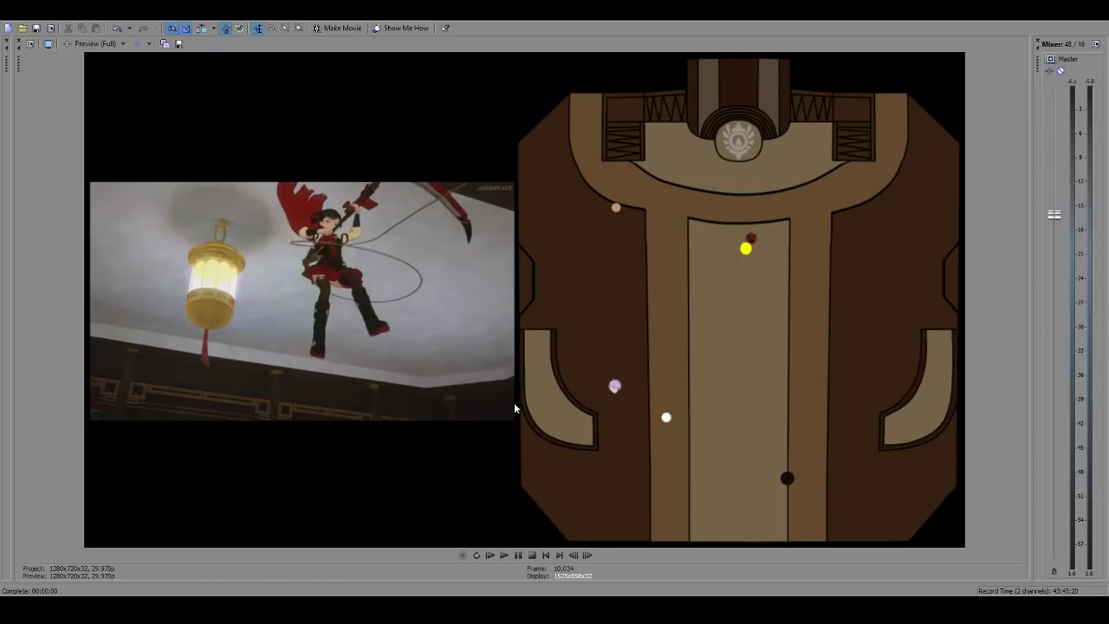
pyautogui.press('Right')
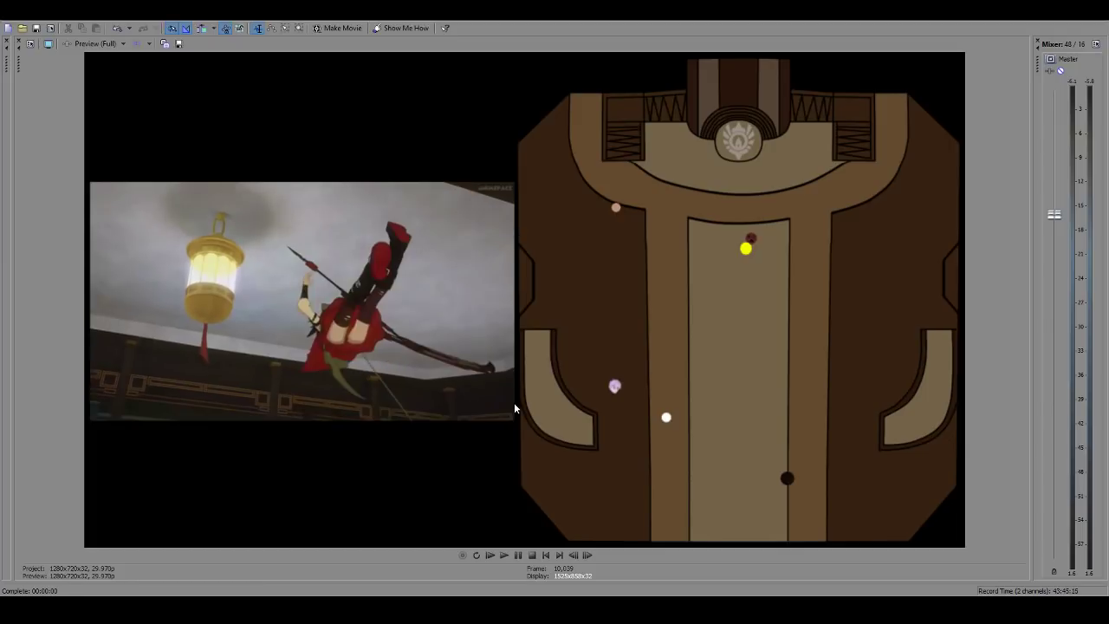
# Step: Step through Ruby's fall past the lantern from frame 10,039 to the statue shot at 10,047, comparing the room's background with the map
pyautogui.press('Right')
pyautogui.press('Left')
pyautogui.press('Left')
pyautogui.press('Right')
pyautogui.press('Left')
pyautogui.press('Right')
pyautogui.press('Right')
pyautogui.press('Right')
pyautogui.press('Right')
pyautogui.press('Right')
pyautogui.press('Right')
pyautogui.press('Right')
pyautogui.press('Right')
pyautogui.press('Right')
pyautogui.press('Right')
pyautogui.press('Right')
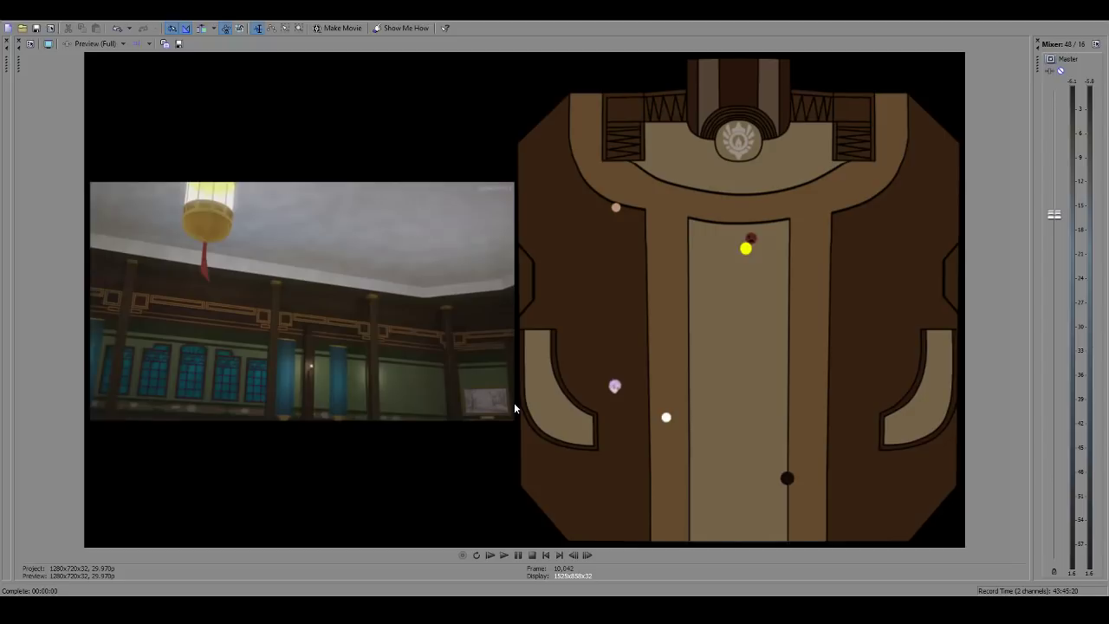
pyautogui.press('Left')
pyautogui.press('Left')
pyautogui.press('Left')
pyautogui.press('Left')
pyautogui.press('Left')
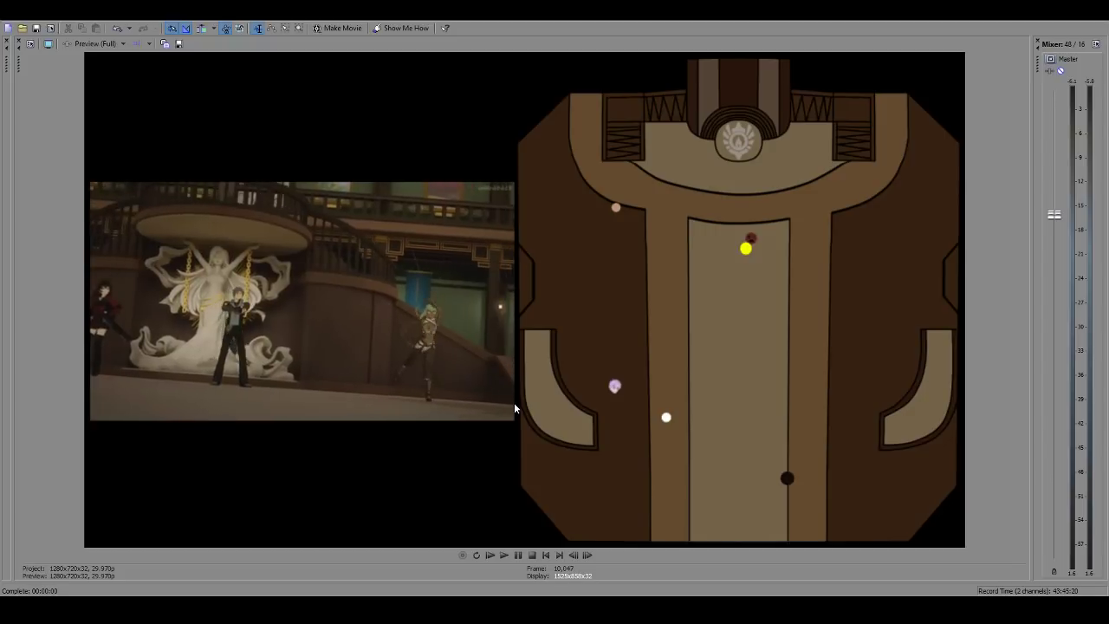
# Step: Advance from frame 10,047 to 10,063, checking the fighters before the statue and where Ruby hits the floor against the map
pyautogui.press('Right')
pyautogui.press('Right')
pyautogui.press('Right')
pyautogui.press('Right')
pyautogui.press('Right')
pyautogui.press('Right')
pyautogui.press('Right')
pyautogui.press('Right')
pyautogui.press('Right')
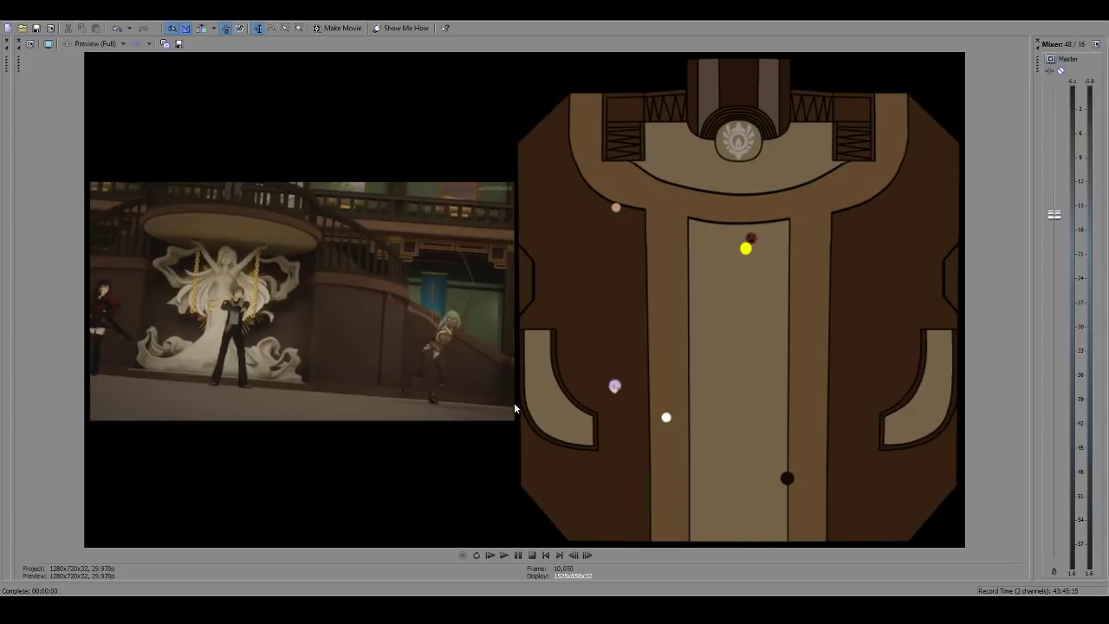
pyautogui.press('Right')
pyautogui.press('Right')
pyautogui.press('Right')
pyautogui.press('Right')
pyautogui.press('Right')
pyautogui.press('Right')
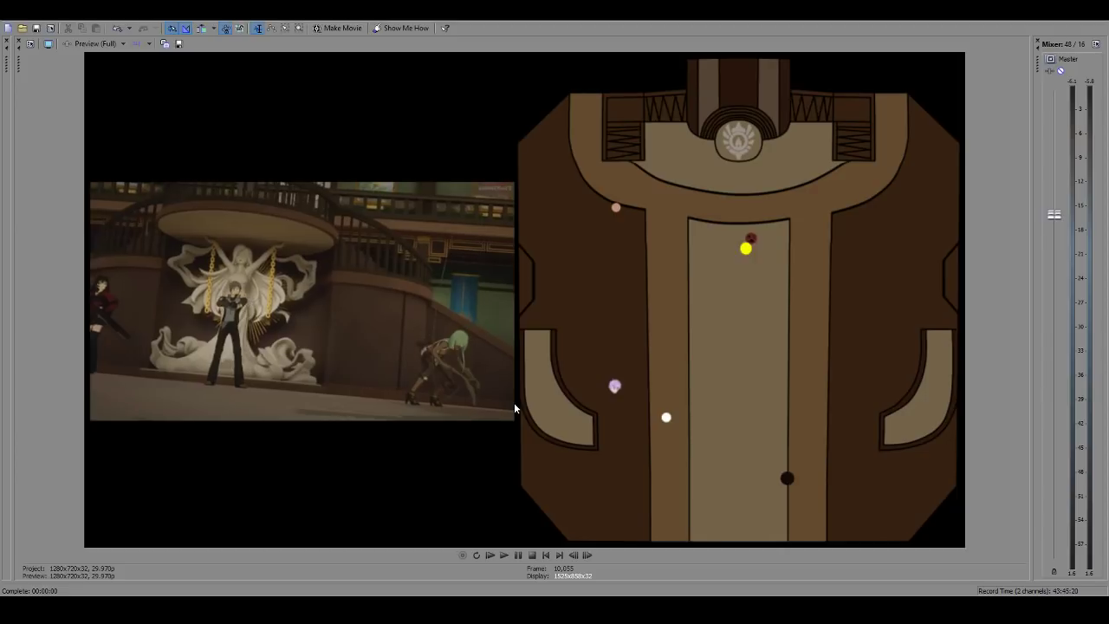
pyautogui.press('Right')
pyautogui.press('Right')
pyautogui.press('Right')
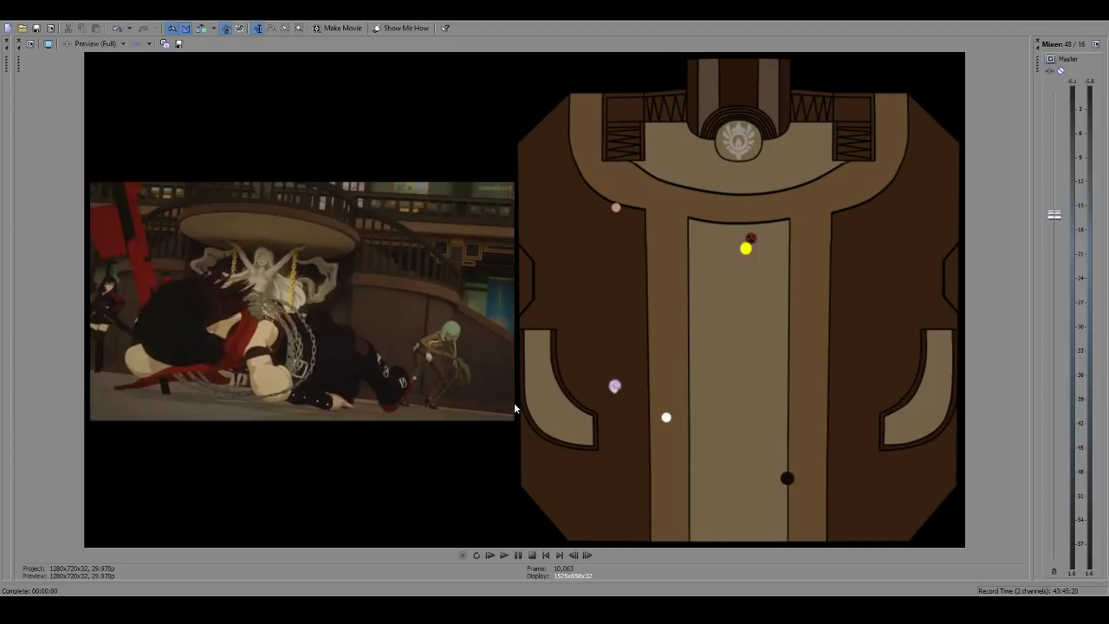
# Step: Go back to frame 10,048 and re-examine the green-haired fighter's movement beside the staircase up to frame 10,053
pyautogui.press('Left')
pyautogui.press('Left')
pyautogui.press('Left')
pyautogui.press('Left')
pyautogui.press('Left')
pyautogui.press('Left')
pyautogui.press('Left')
pyautogui.press('Left')
pyautogui.press('Left')
pyautogui.press('Left')
pyautogui.press('Left')
pyautogui.press('Left')
pyautogui.press('Left')
pyautogui.press('Left')
pyautogui.press('Right')
pyautogui.press('Right')
pyautogui.press('Right')
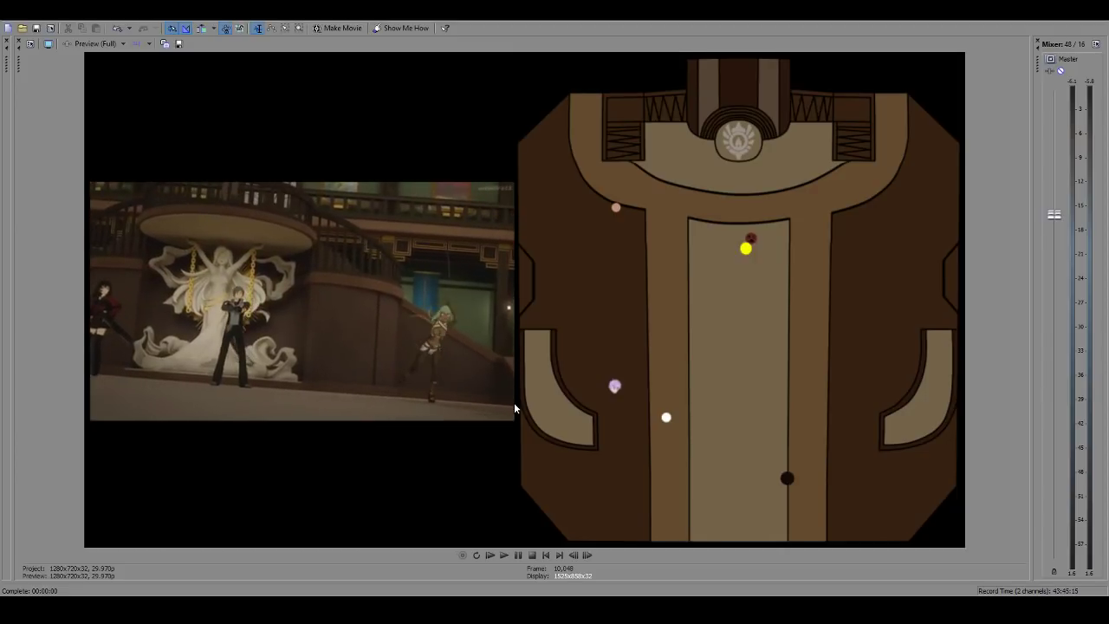
pyautogui.press('Right')
pyautogui.press('Right')
pyautogui.press('Right')
pyautogui.press('Right')
pyautogui.press('Right')
pyautogui.press('Right')
pyautogui.press('Right')
pyautogui.press('Right')
pyautogui.press('Right')
pyautogui.press('Right')
pyautogui.press('Right')
pyautogui.press('Right')
pyautogui.press('Right')
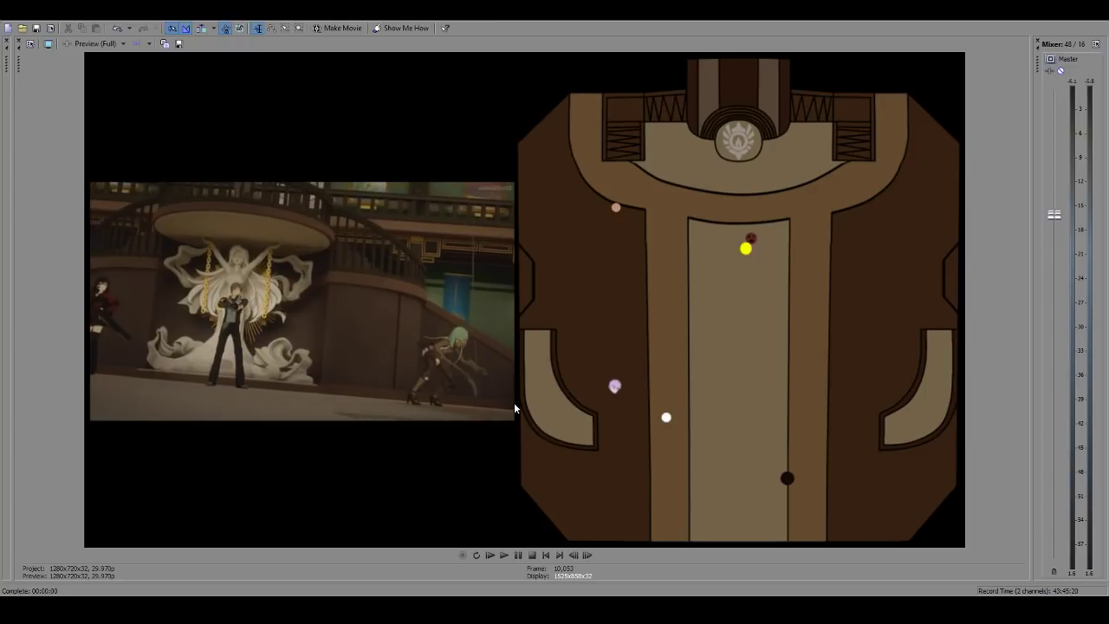
# Step: Step on from frame 10,053 to 10,078, comparing the green-haired fighter's close-up beside the statue with the map layout
pyautogui.press('Right')
pyautogui.press('Right')
pyautogui.press('Right')
pyautogui.press('Right')
pyautogui.press('Right')
pyautogui.press('Right')
pyautogui.press('Right')
pyautogui.press('Right')
pyautogui.press('Right')
pyautogui.press('Right')
pyautogui.press('Right')
pyautogui.press('Right')
pyautogui.press('Right')
pyautogui.press('Right')
pyautogui.press('Right')
pyautogui.press('Right')
pyautogui.press('Right')
pyautogui.press('Right')
pyautogui.press('Right')
pyautogui.press('Right')
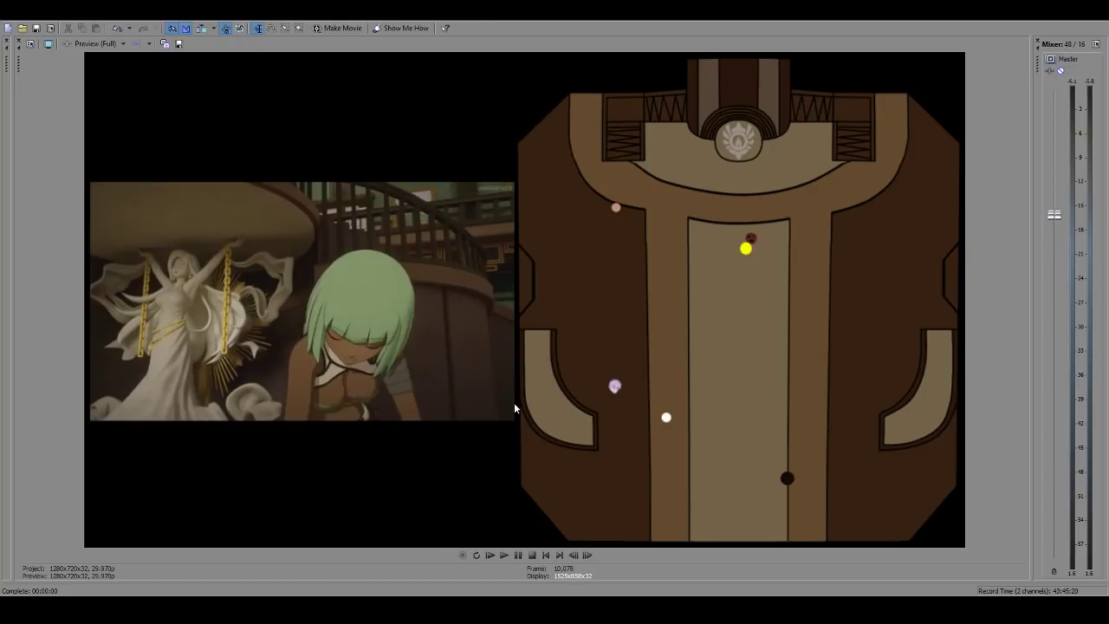
# Step: Advance from frame 10,078 to 10,124, following the green-haired fighter beside the statue against the map
pyautogui.press('Right')
pyautogui.press('Right')
pyautogui.press('Right')
pyautogui.press('Right')
pyautogui.press('Right')
pyautogui.press('Right')
pyautogui.press('Right')
pyautogui.press('Right')
pyautogui.press('Right')
pyautogui.press('Right')
pyautogui.press('Right')
pyautogui.press('Right')
pyautogui.press('Right')
pyautogui.press('Right')
pyautogui.press('Right')
pyautogui.press('Right')
pyautogui.press('Right')
pyautogui.press('Right')
pyautogui.press('Right')
pyautogui.press('Right')
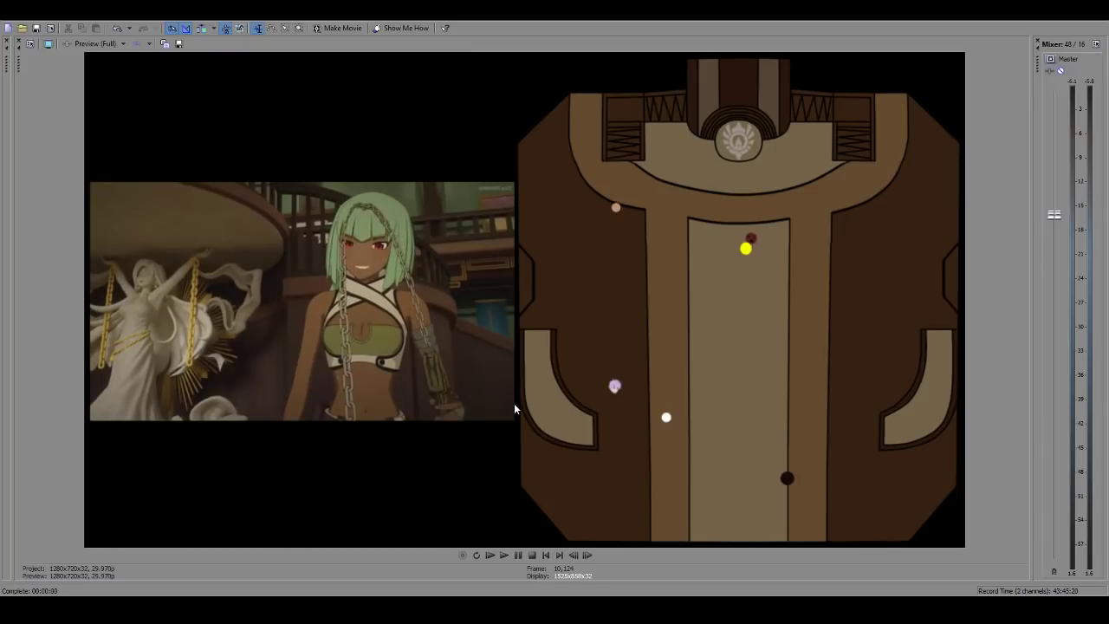
# Step: Go back from frame 10,124 to 10,118 and step around 10,121, re-examining how the green-haired fighter handles the chain beside the statue
pyautogui.press('Left')
pyautogui.press('Left')
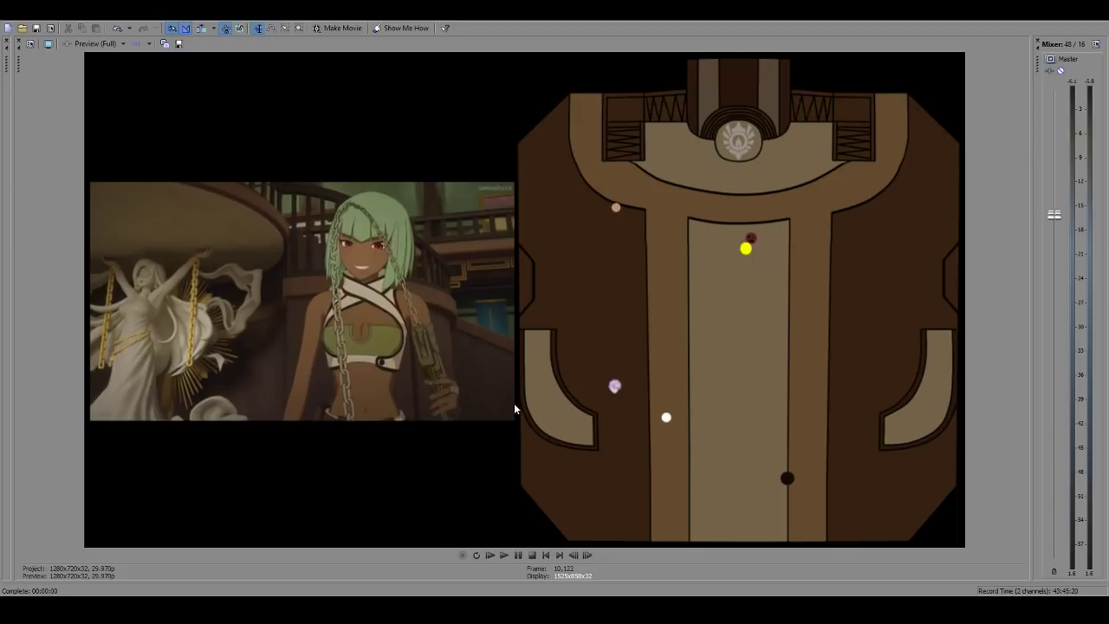
pyautogui.press('Left')
pyautogui.press('Left')
pyautogui.press('Left')
pyautogui.press('Left')
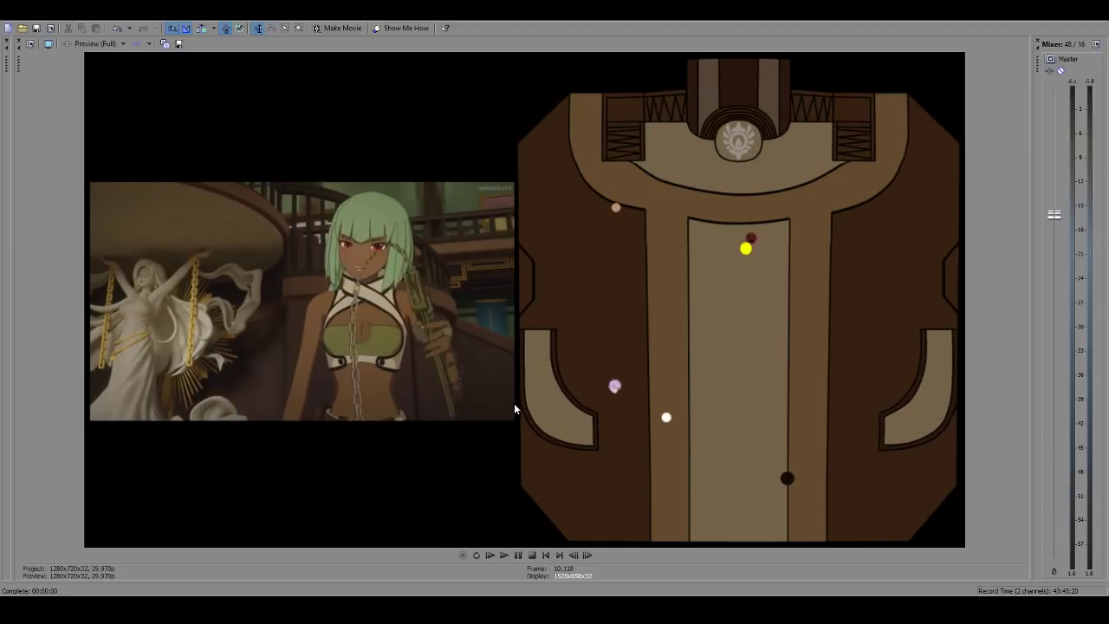
pyautogui.press('Right')
pyautogui.press('Right')
pyautogui.press('Right')
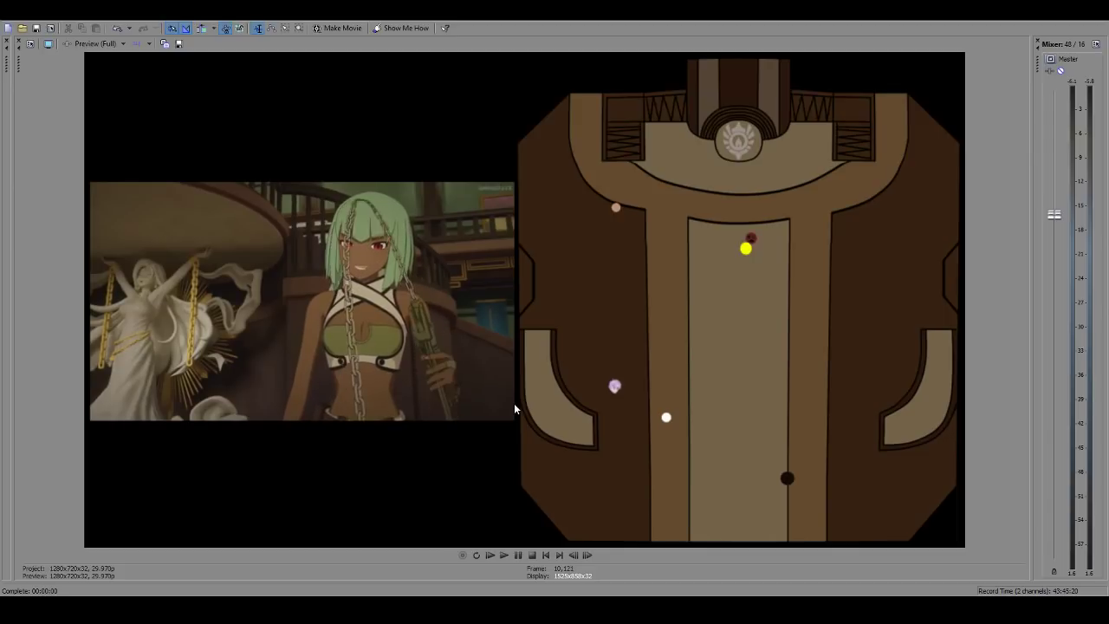
pyautogui.press('Left')
pyautogui.press('Left')
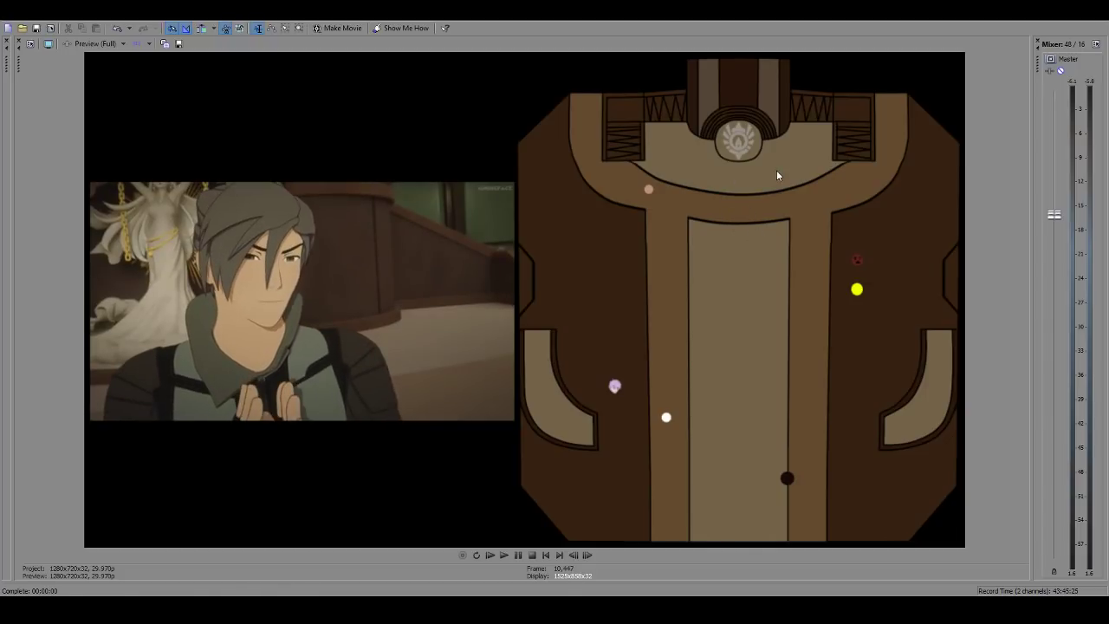
# Step: Play the footage from frame 10,447 and pause on the blonde fighter's shot at 10,586
pyautogui.click(506, 557)
pyautogui.click(520, 556)
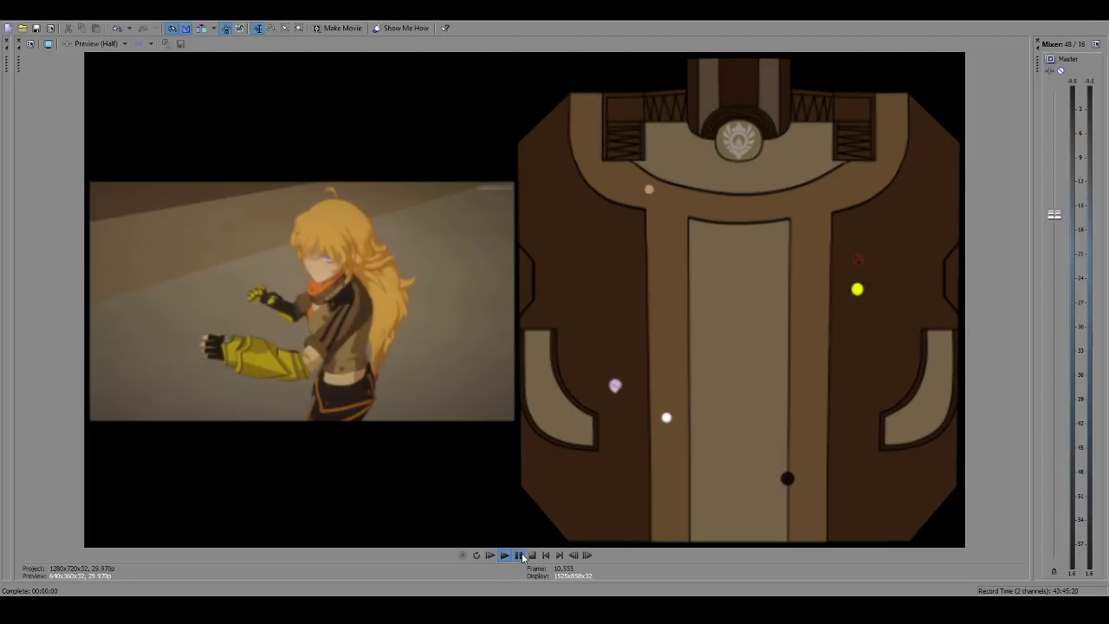
pyautogui.click(519, 555)
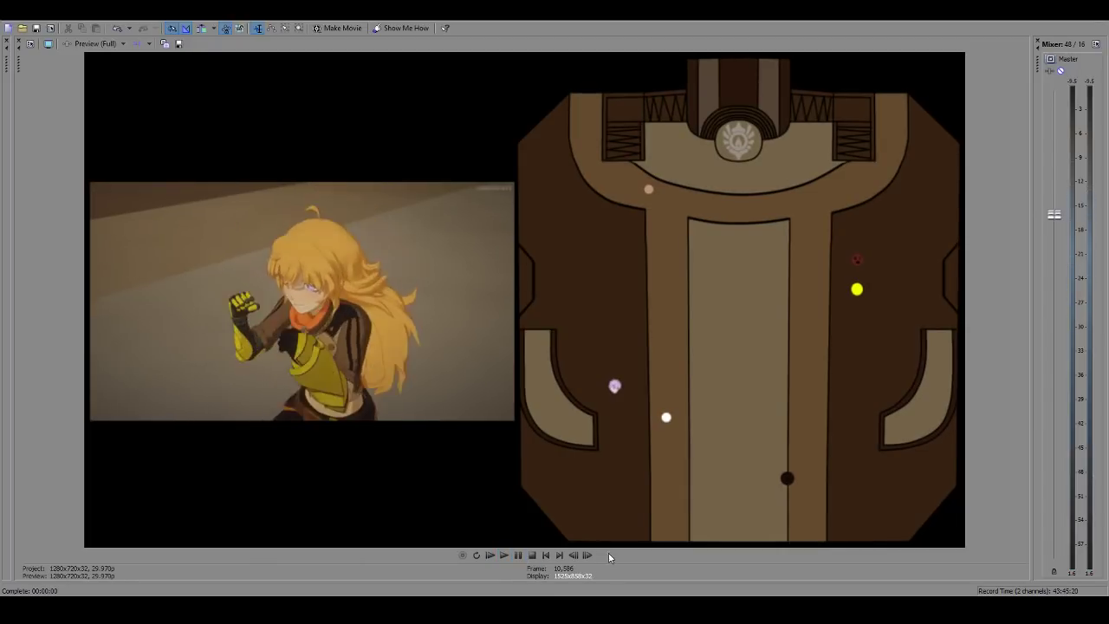
# Step: Step from frame 10,586 to 10,626, comparing the red-robed fighter's shot before the staircase with the map markers
pyautogui.press('Right')
pyautogui.press('Right')
pyautogui.press('Right')
pyautogui.press('Right')
pyautogui.press('Right')
pyautogui.press('Right')
pyautogui.press('Right')
pyautogui.press('Right')
pyautogui.press('Right')
pyautogui.press('Right')
pyautogui.press('Right')
pyautogui.press('Right')
pyautogui.press('Right')
pyautogui.press('Right')
pyautogui.press('Right')
pyautogui.press('Right')
pyautogui.press('Right')
pyautogui.press('Right')
pyautogui.press('Right')
pyautogui.press('Right')
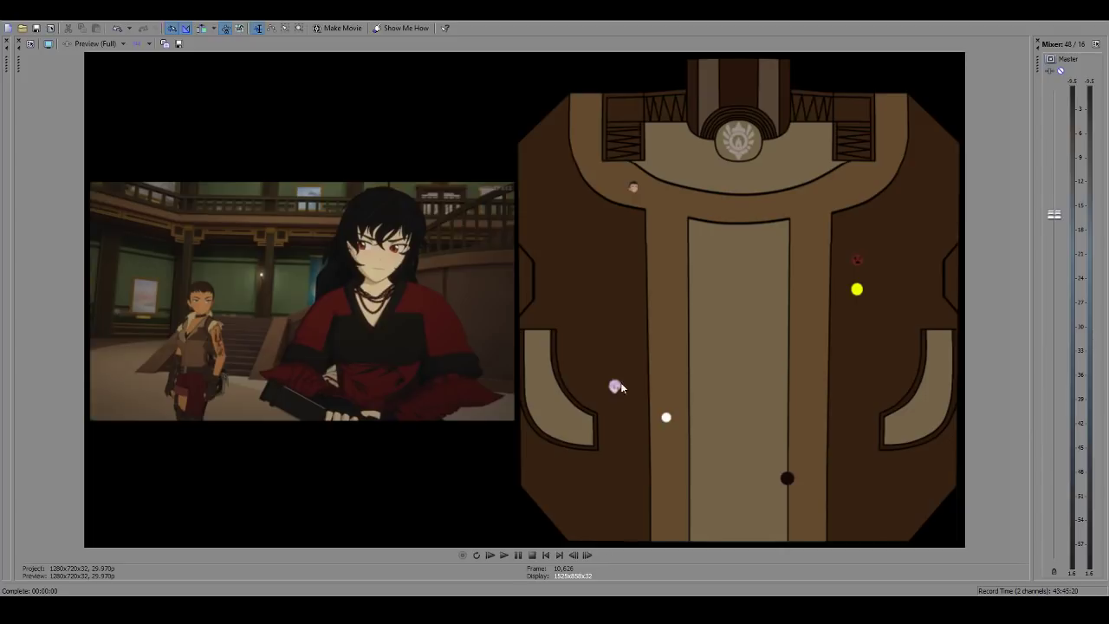
# Step: Re-examine the cut between frames 10,613 and 10,674, checking the marker near the upper walkway's curve against the two fighters in the shot
pyautogui.press('Right')
pyautogui.press('Right')
pyautogui.press('Right')
pyautogui.press('Right')
pyautogui.press('Right')
pyautogui.press('Right')
pyautogui.press('Left')
pyautogui.press('Left')
pyautogui.press('Left')
pyautogui.press('Left')
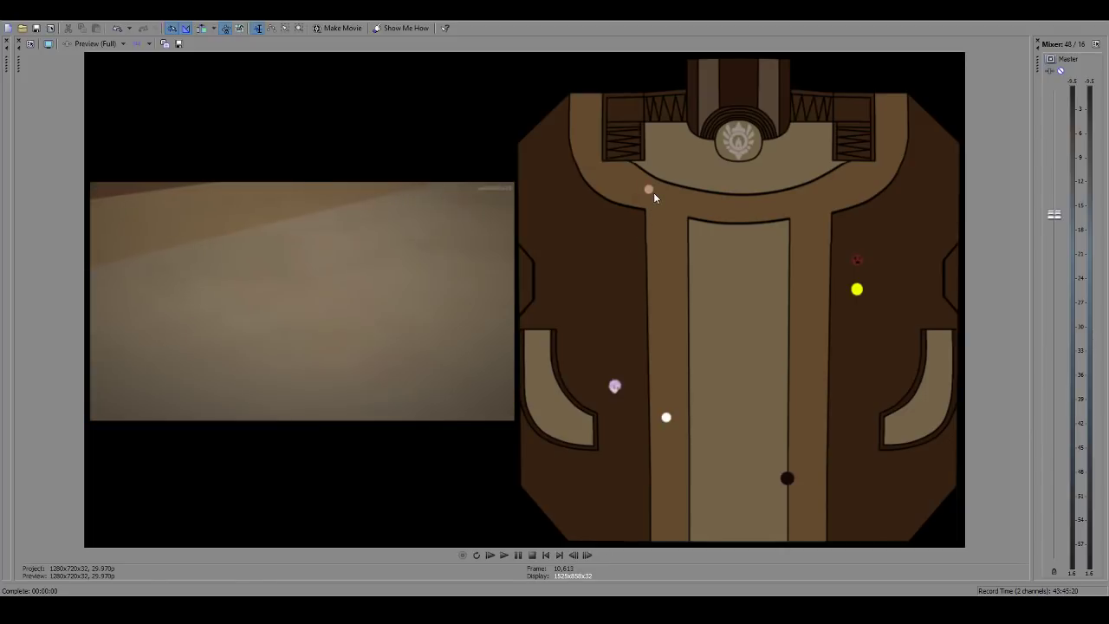
pyautogui.press('space')
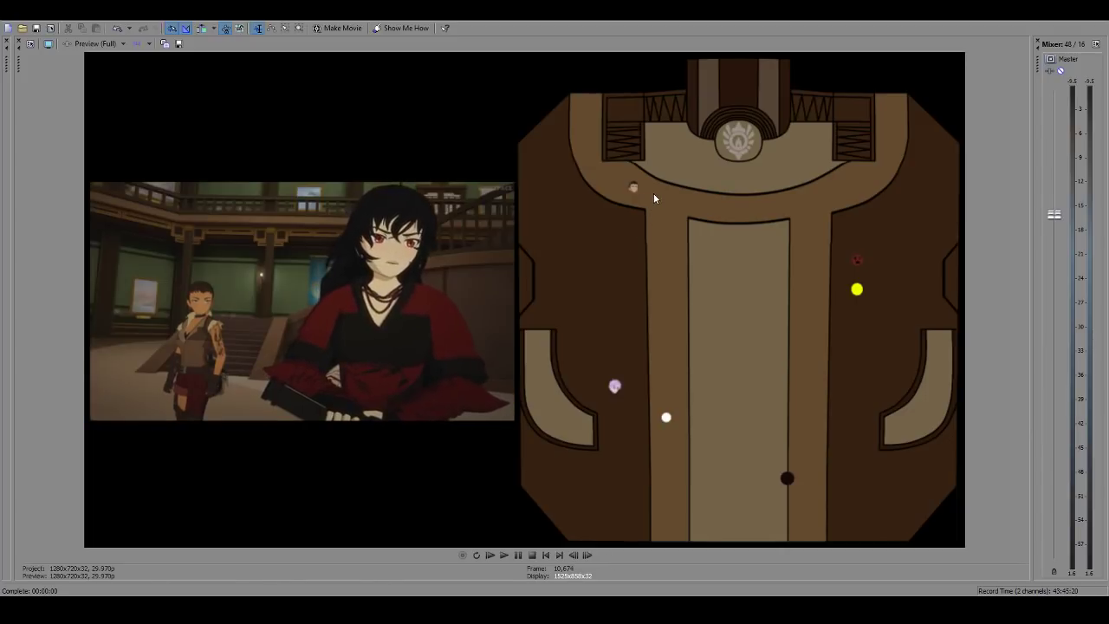
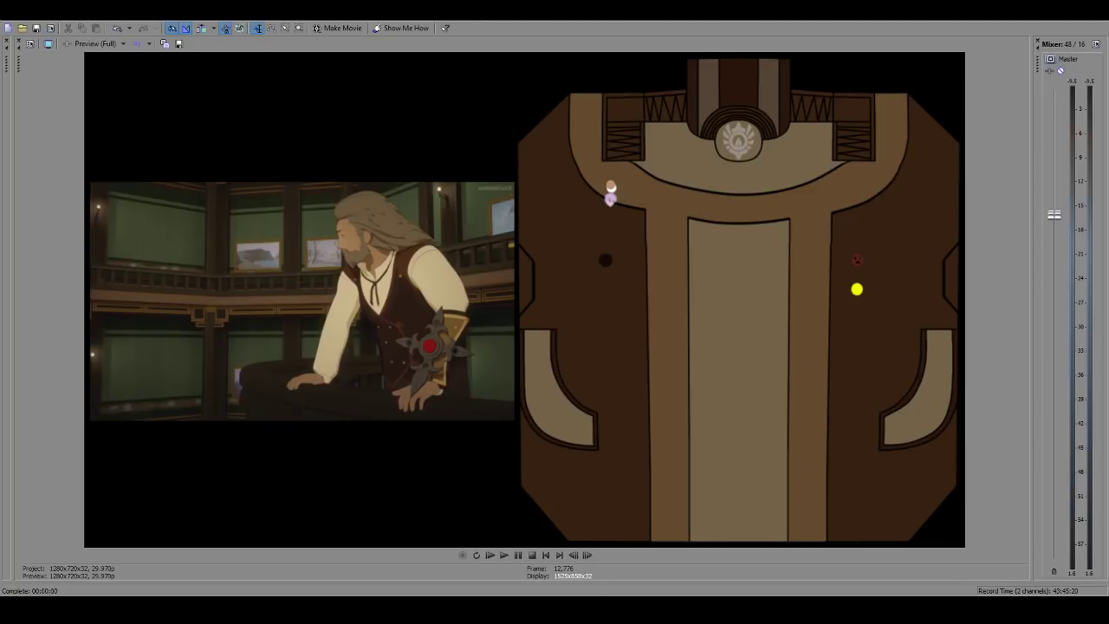
# Step: Play the bearded fighter's railing scene from frame 12,690 and adjust the master output volume
pyautogui.press('space')
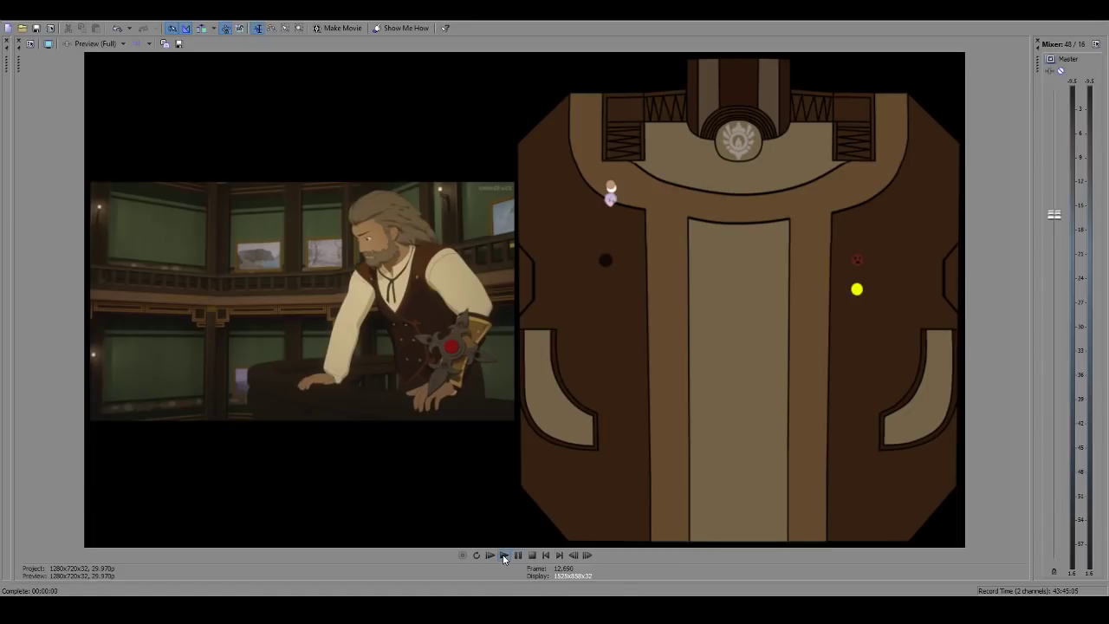
pyautogui.click(503, 558)
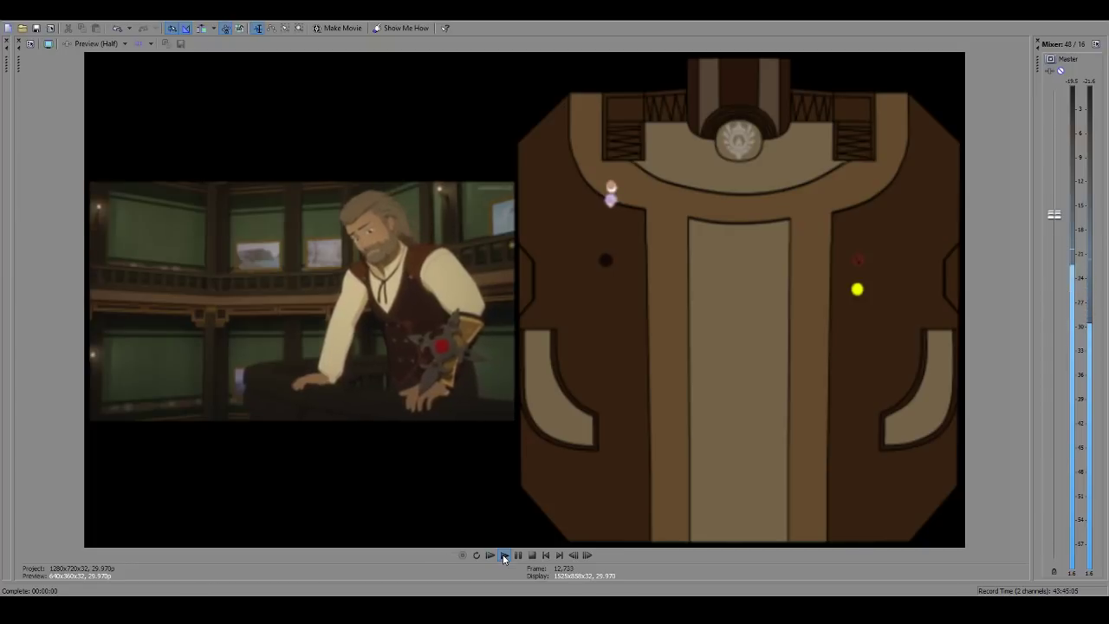
pyautogui.moveTo(1069, 213); pyautogui.dragTo(1065, 135)
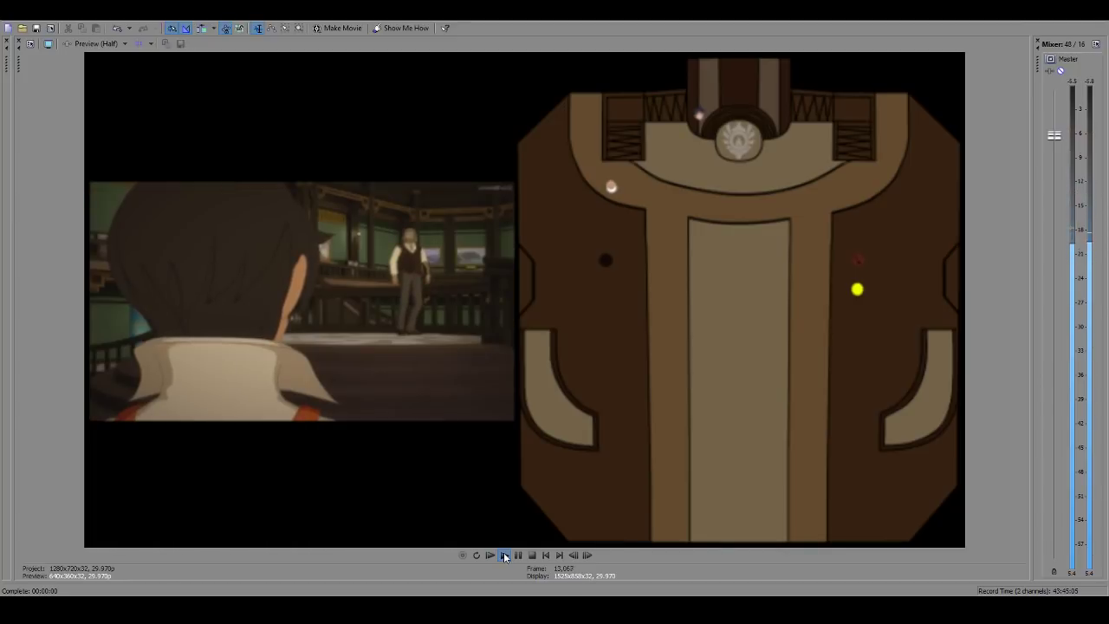
pyautogui.moveTo(1053, 135); pyautogui.dragTo(1023, 231)
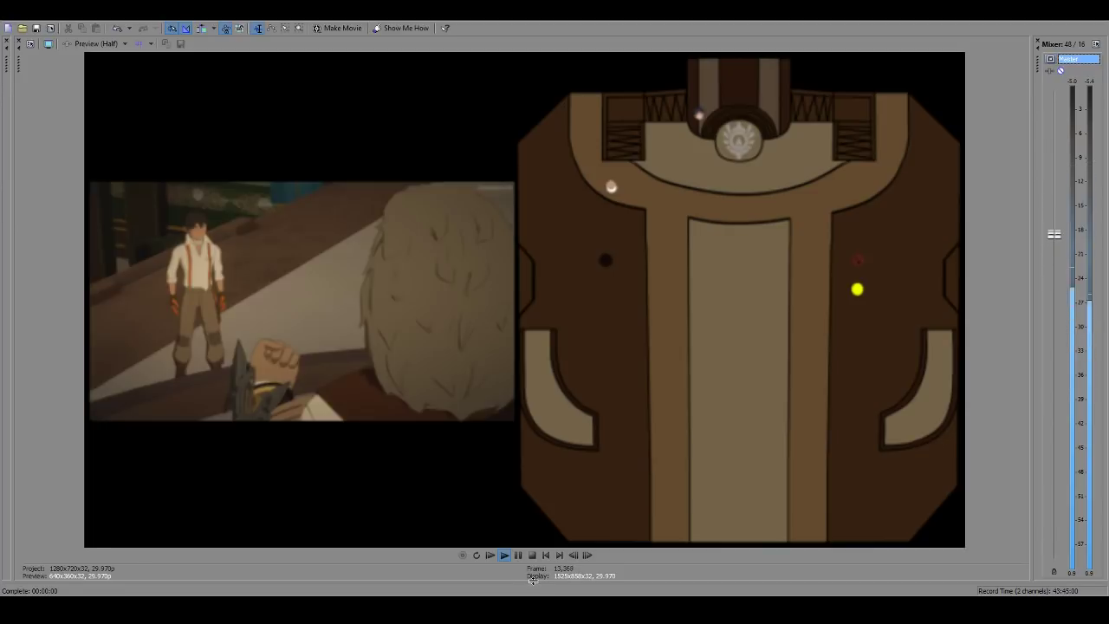
# Step: Reveal the timeline below the preview and play the bearded fighter's scene from about 00:07:32
pyautogui.moveTo(530, 584); pyautogui.dragTo(571, 502)
pyautogui.click(609, 541)
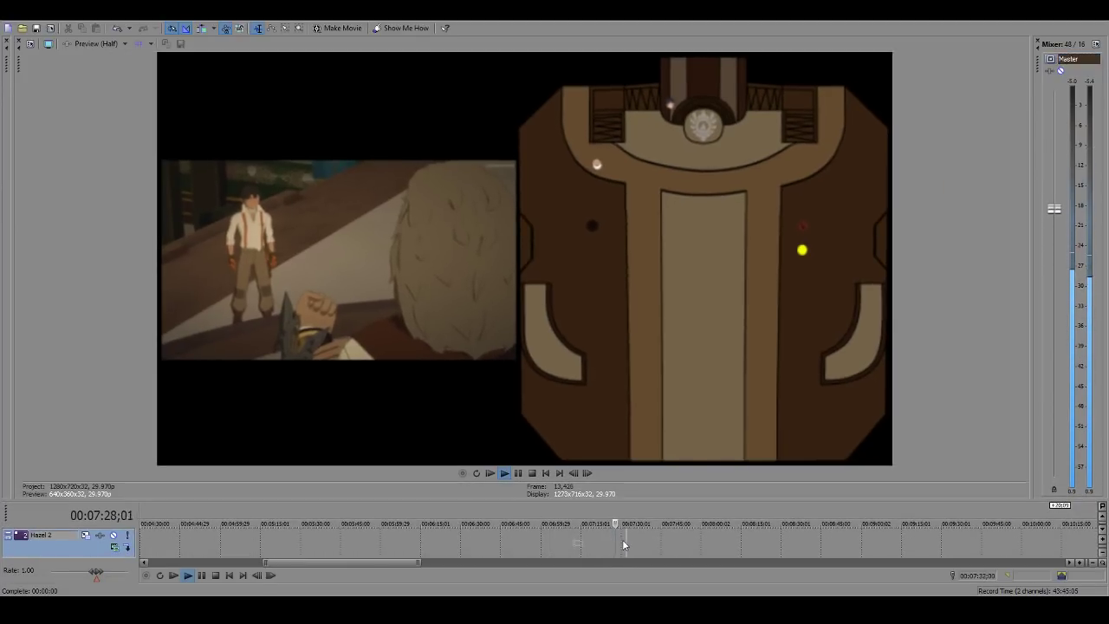
pyautogui.click(625, 541)
pyautogui.click(505, 473)
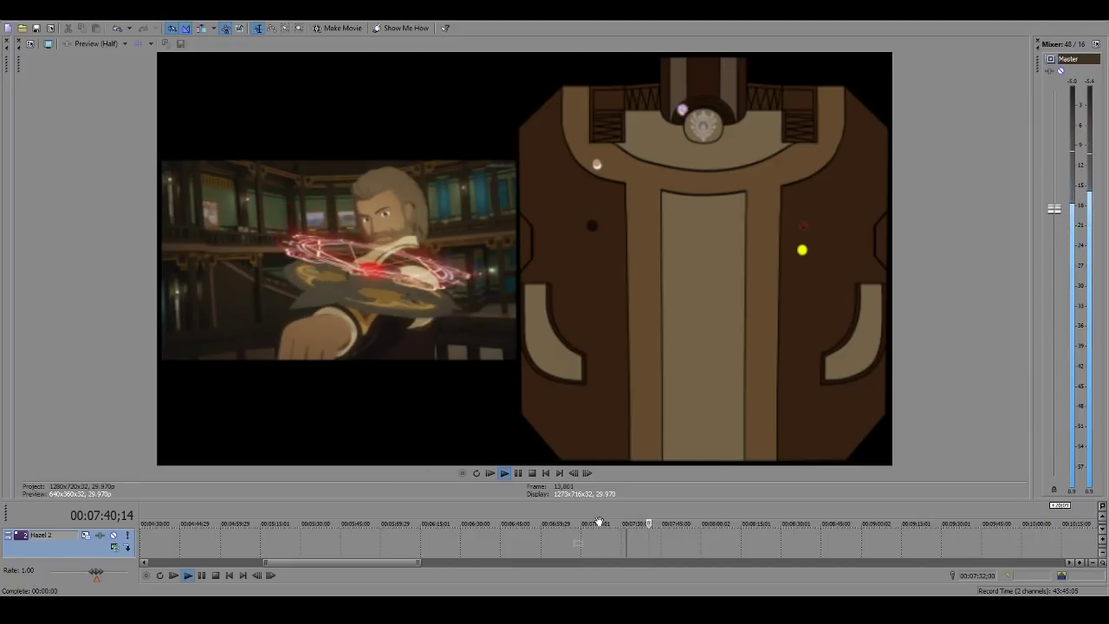
# Step: Replay the bearded fighter's shield close-up repeatedly from about 00:07:38, checking it against his map marker
pyautogui.click(507, 477)
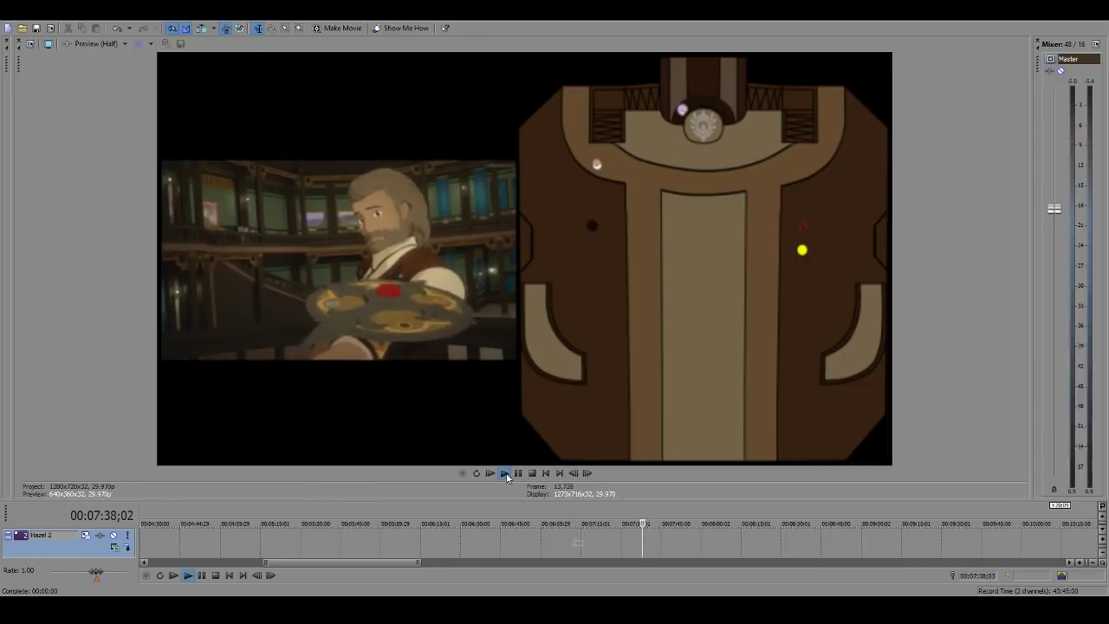
pyautogui.click(508, 478)
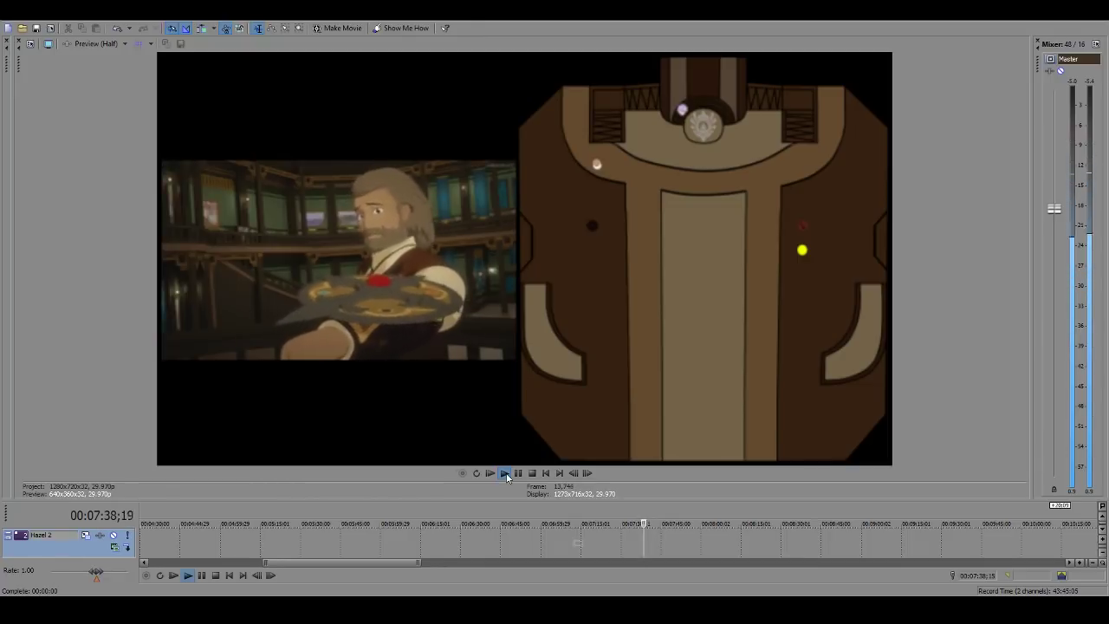
pyautogui.click(507, 477)
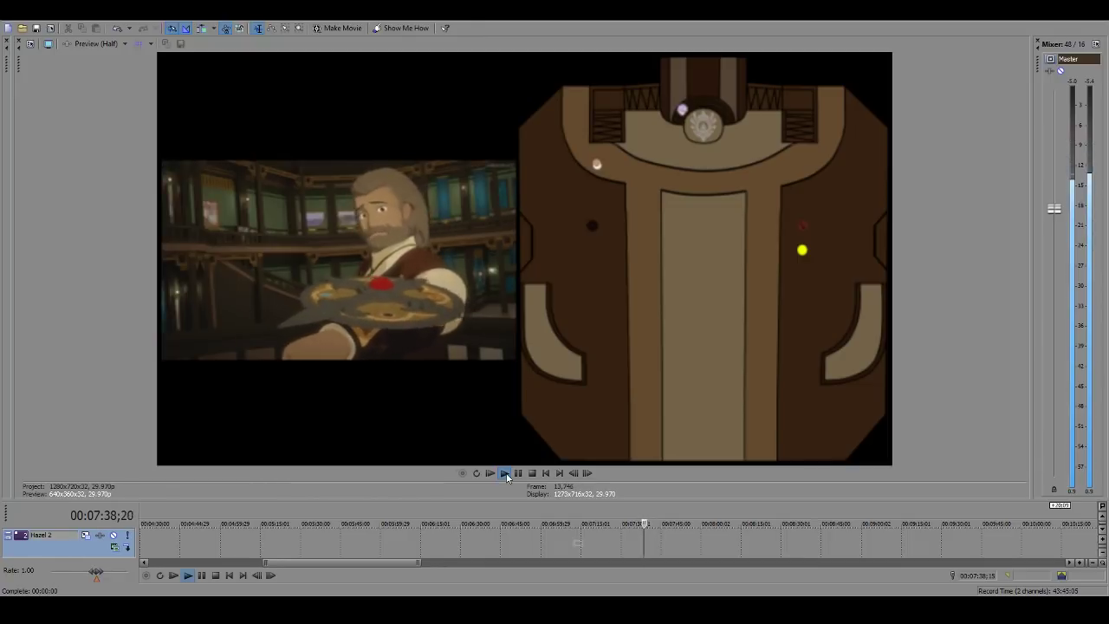
# Step: Pause the shield shot, zoom in on the timeline to reposition the playhead near frame 13,752, and enlarge the preview again
pyautogui.click(517, 473)
pyautogui.scroll(5, 645, 537)
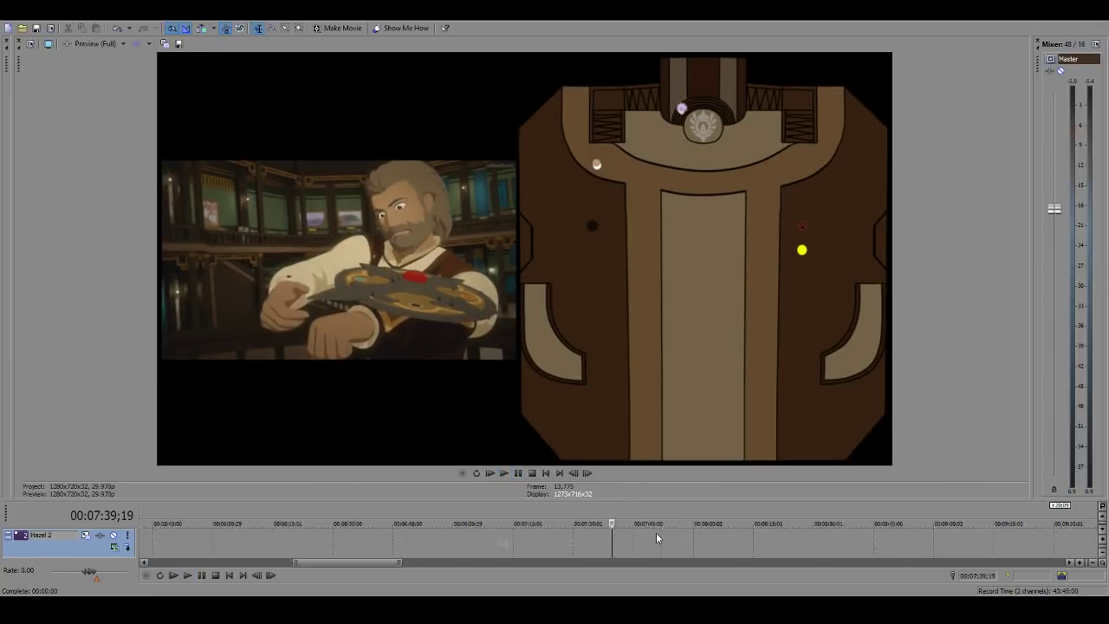
pyautogui.click(611, 521)
pyautogui.click(600, 524)
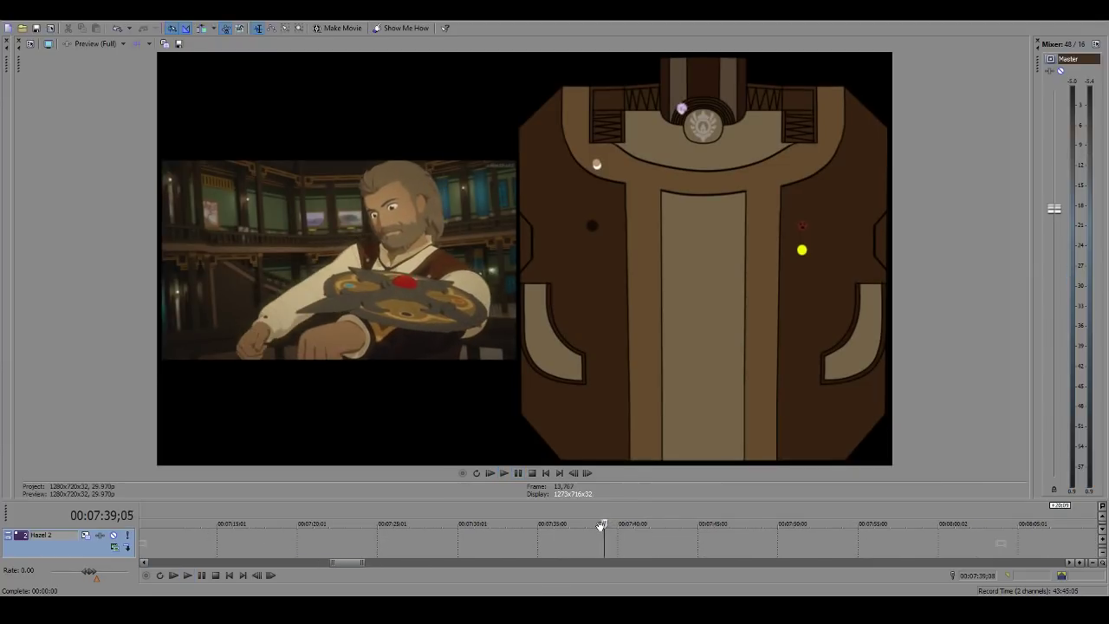
pyautogui.moveTo(609, 499); pyautogui.dragTo(609, 589)
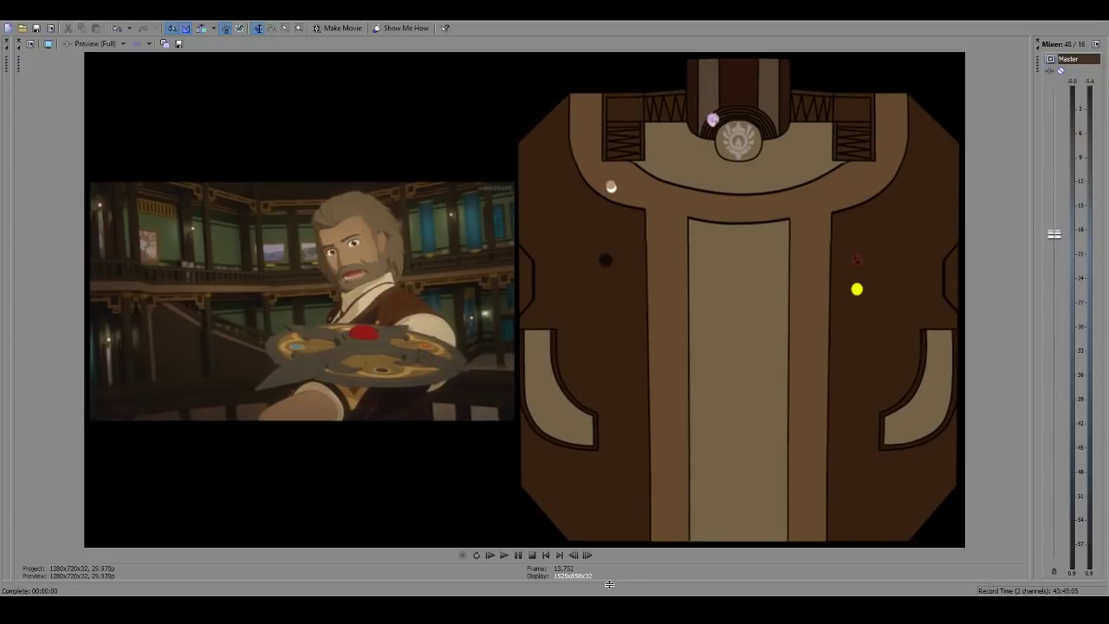
# Step: Play the shield attack from frame 13,752, replay it from 00:07:38;03, and pause as the bearded fighter charges the shield
pyautogui.click(505, 554)
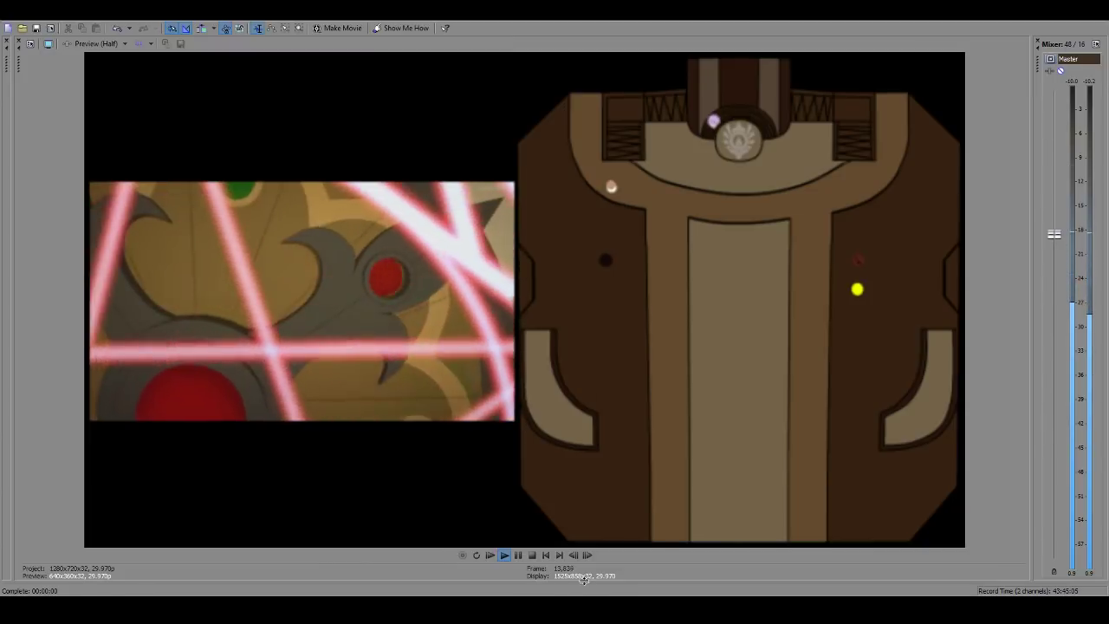
pyautogui.moveTo(581, 585); pyautogui.dragTo(583, 490)
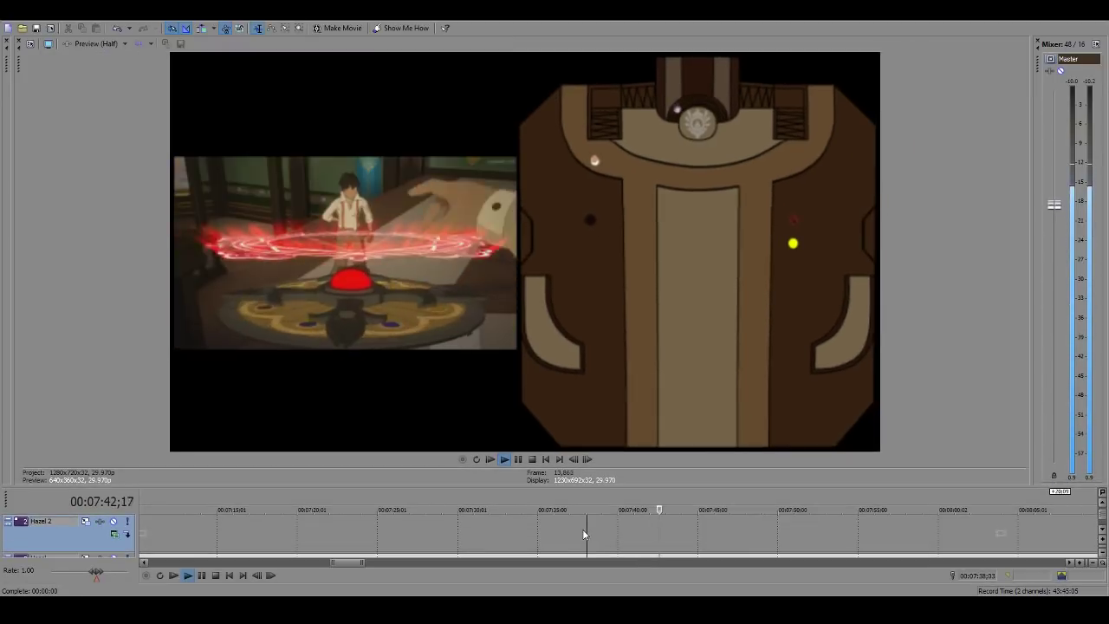
pyautogui.click(502, 459)
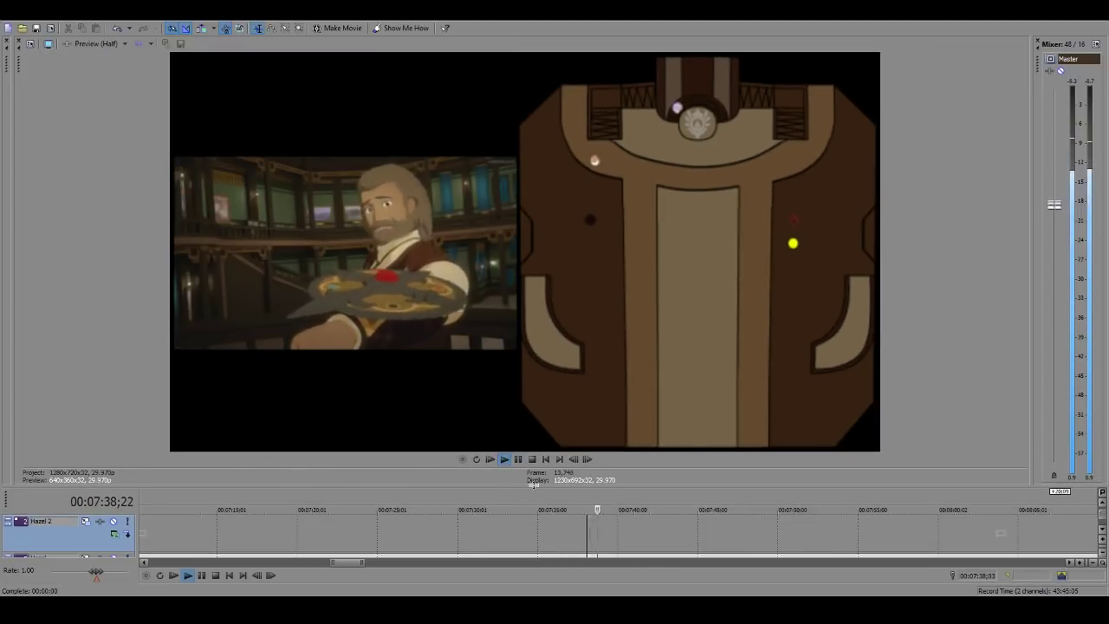
pyautogui.moveTo(527, 489); pyautogui.dragTo(510, 570)
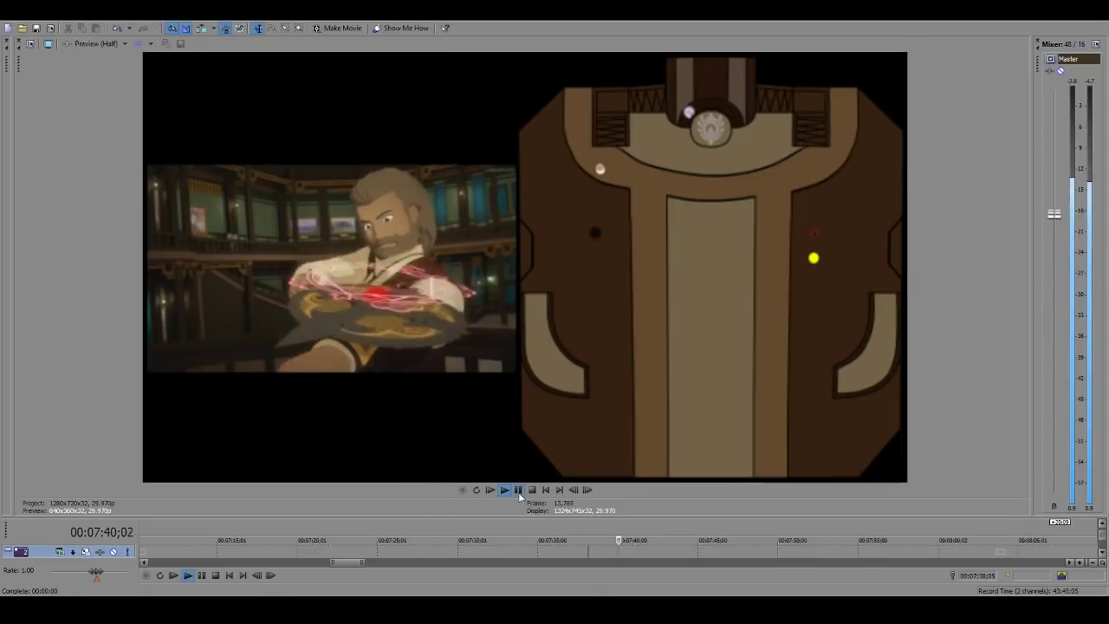
pyautogui.press('Return')
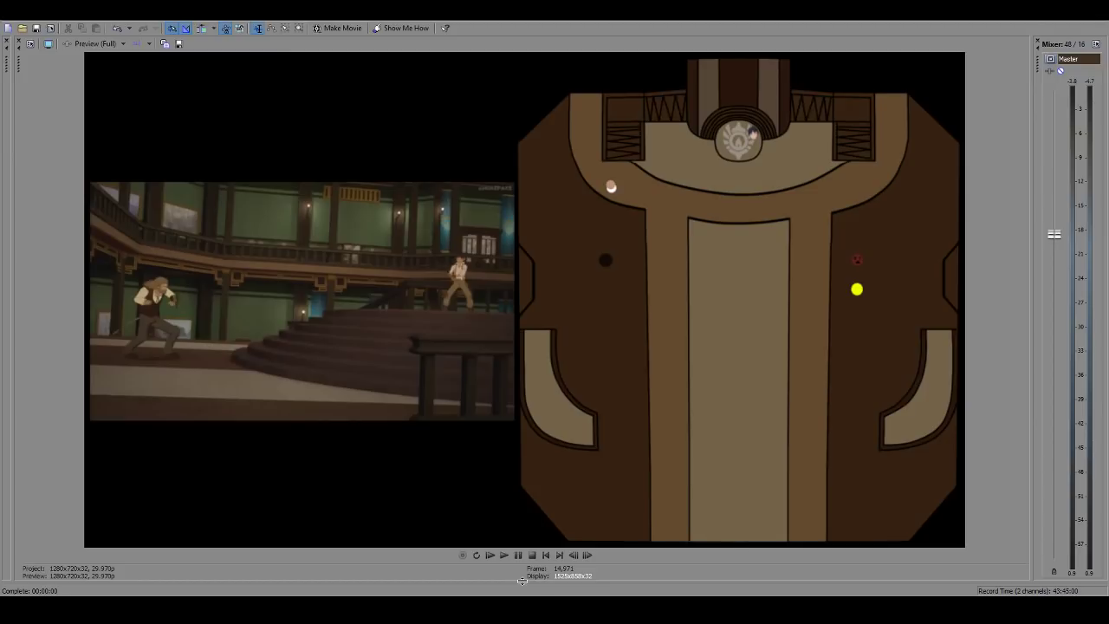
# Step: Replay the duel on the upper landing from frame 14,824, following both fighters' positions around the statue emblem on the map
pyautogui.click(501, 556)
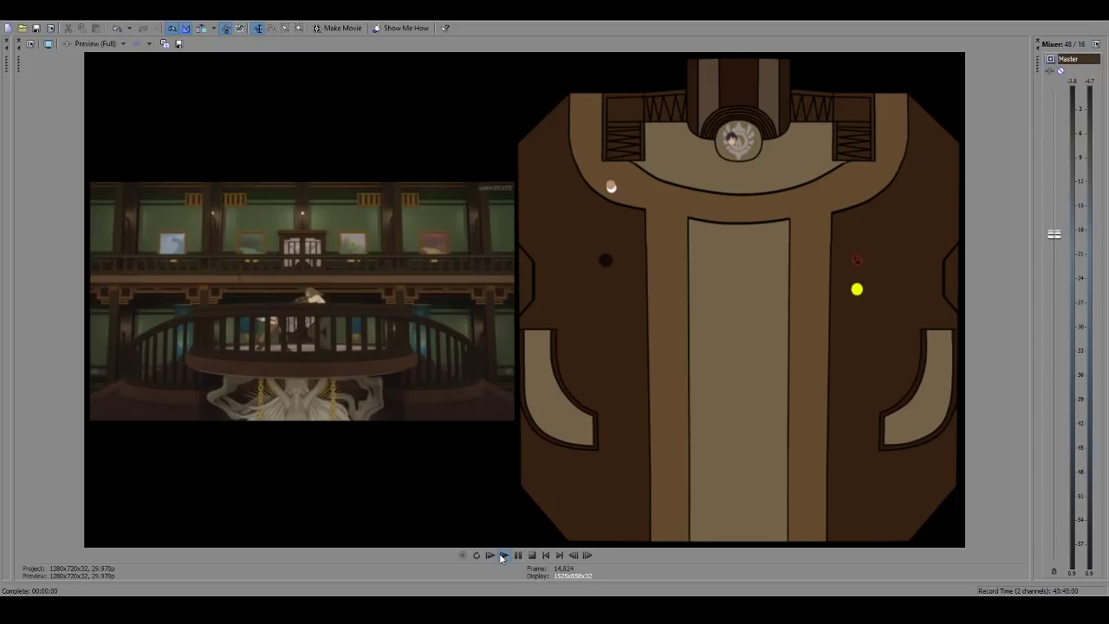
pyautogui.click(503, 557)
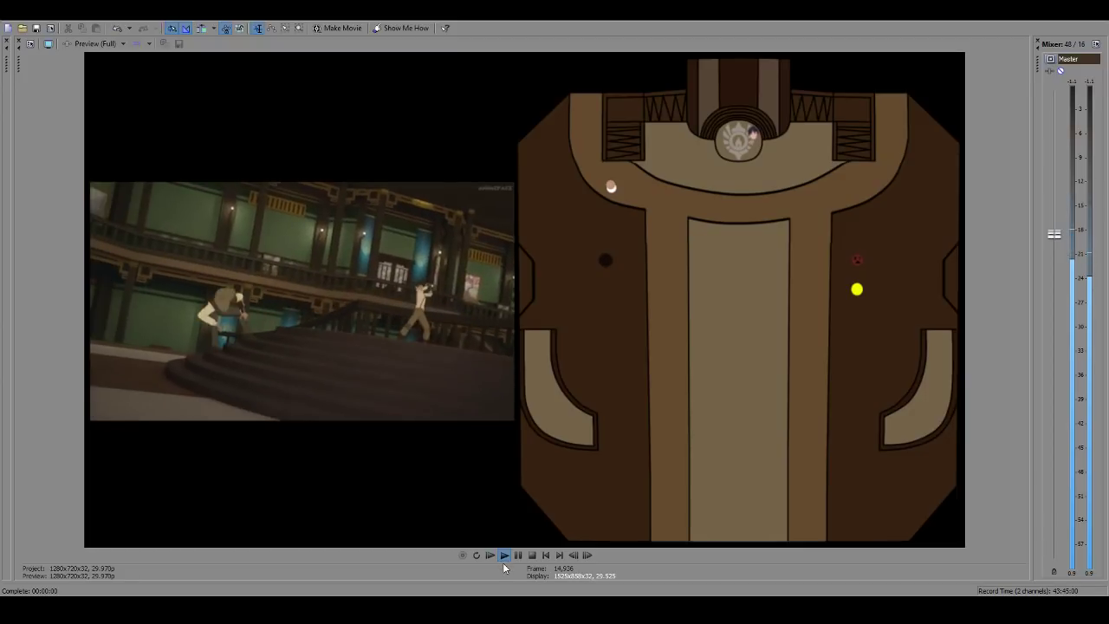
pyautogui.click(508, 556)
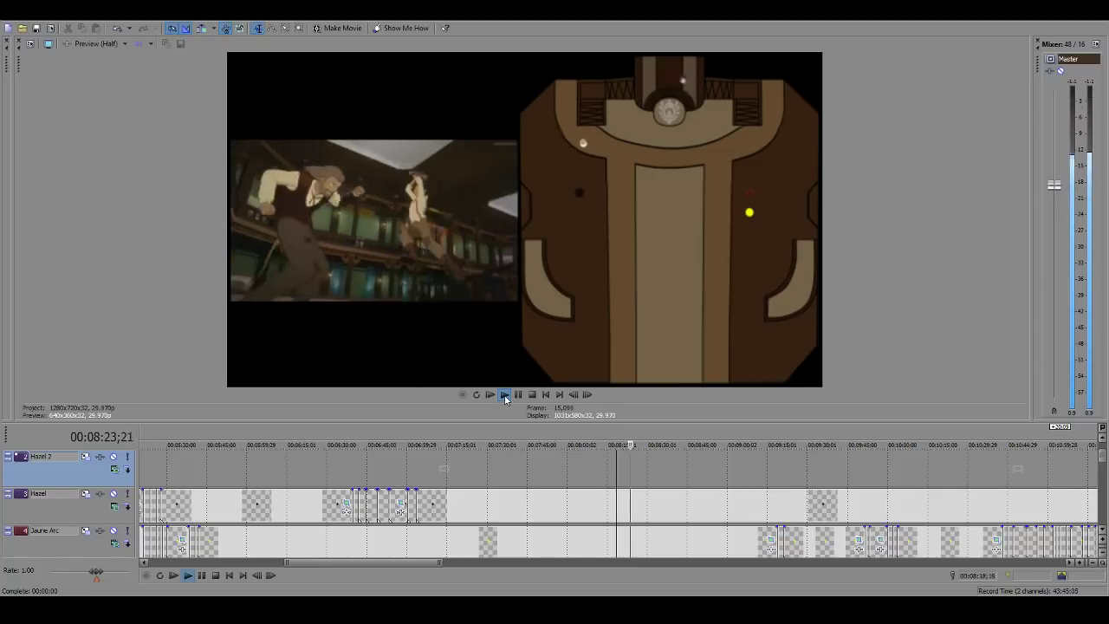
# Step: Replay the leap from 00:08:19;28 in an enlarged preview, pause it, and play on from frame 15,011 to the door shot at 15,243
pyautogui.click(505, 395)
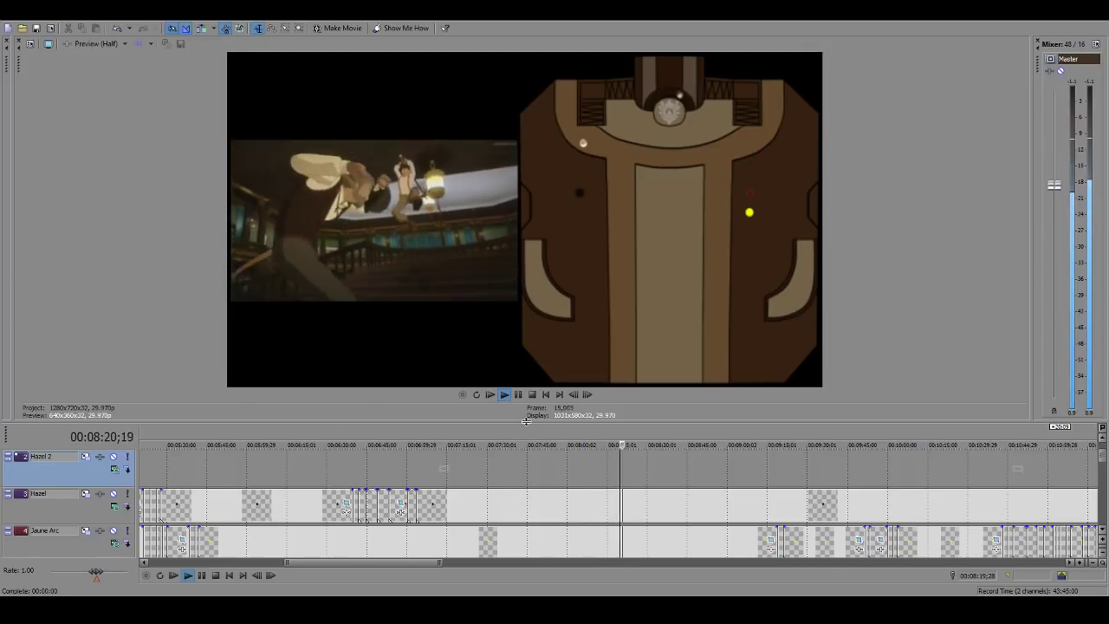
pyautogui.doubleClick(524, 421)
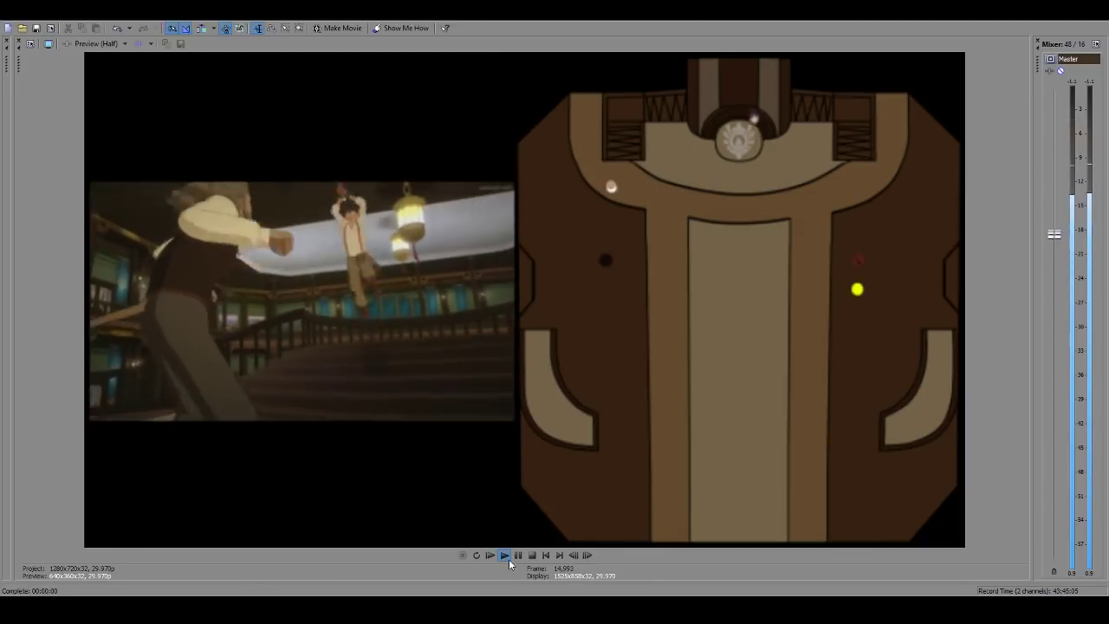
pyautogui.click(517, 558)
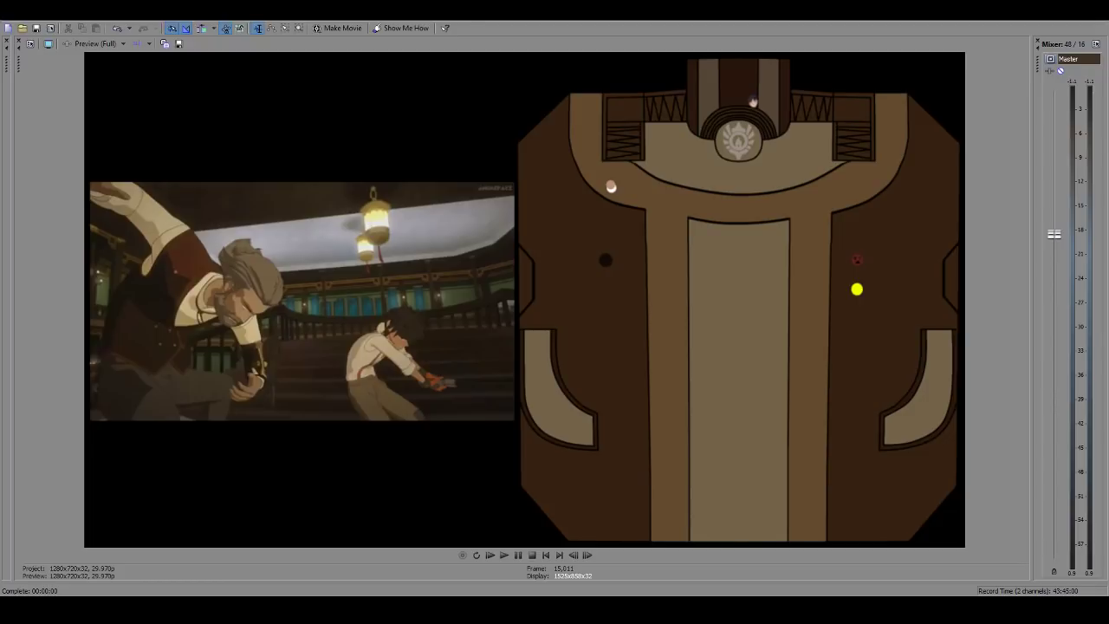
pyautogui.click(503, 556)
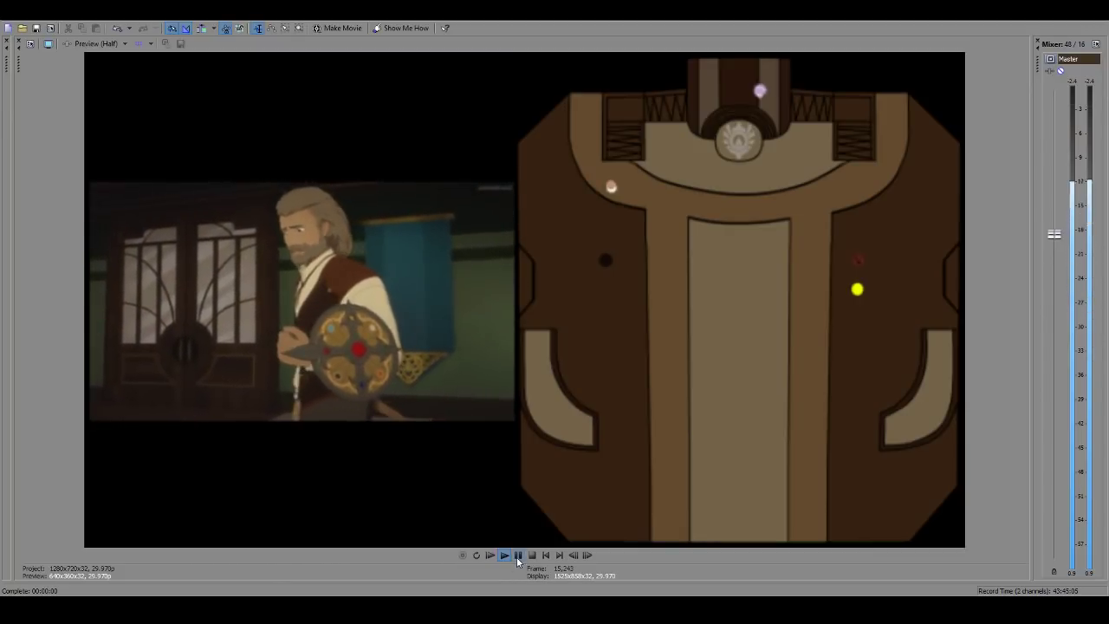
# Step: Pause playback and bring the playhead back to the bearded fighter's overhead shot at 00:09:01;03, with the timeline in view
pyautogui.moveTo(526, 581); pyautogui.dragTo(535, 451)
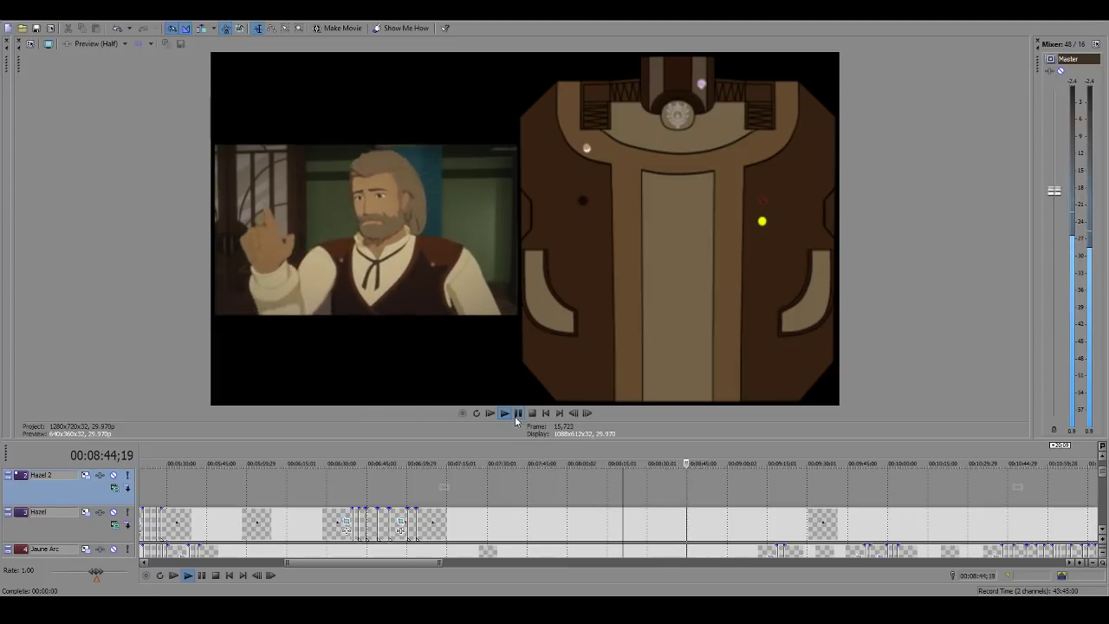
pyautogui.click(517, 413)
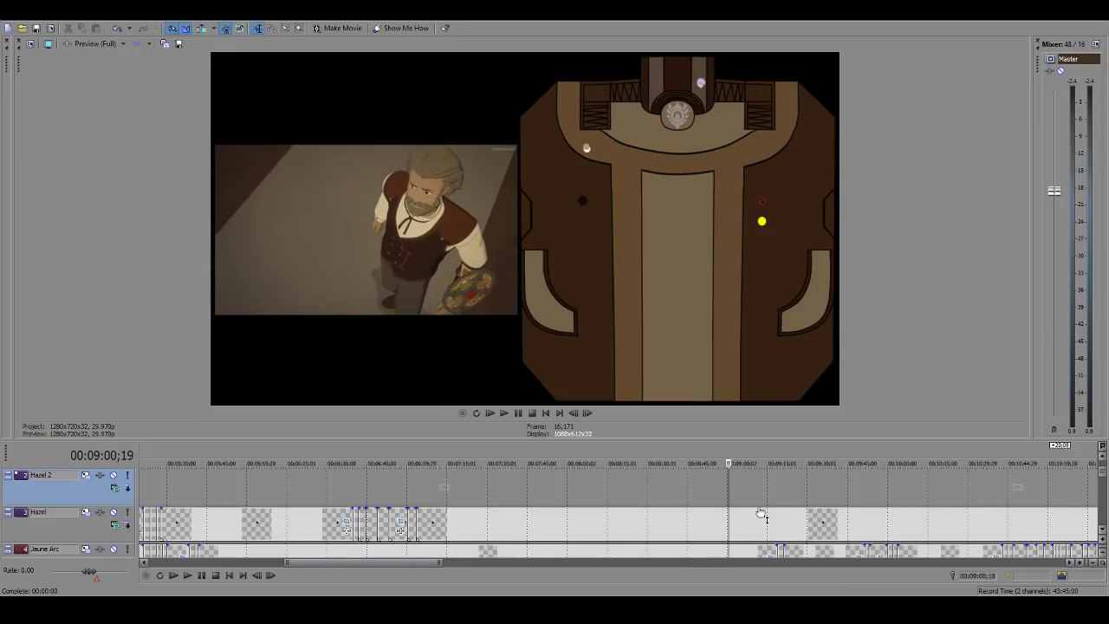
pyautogui.click(750, 487)
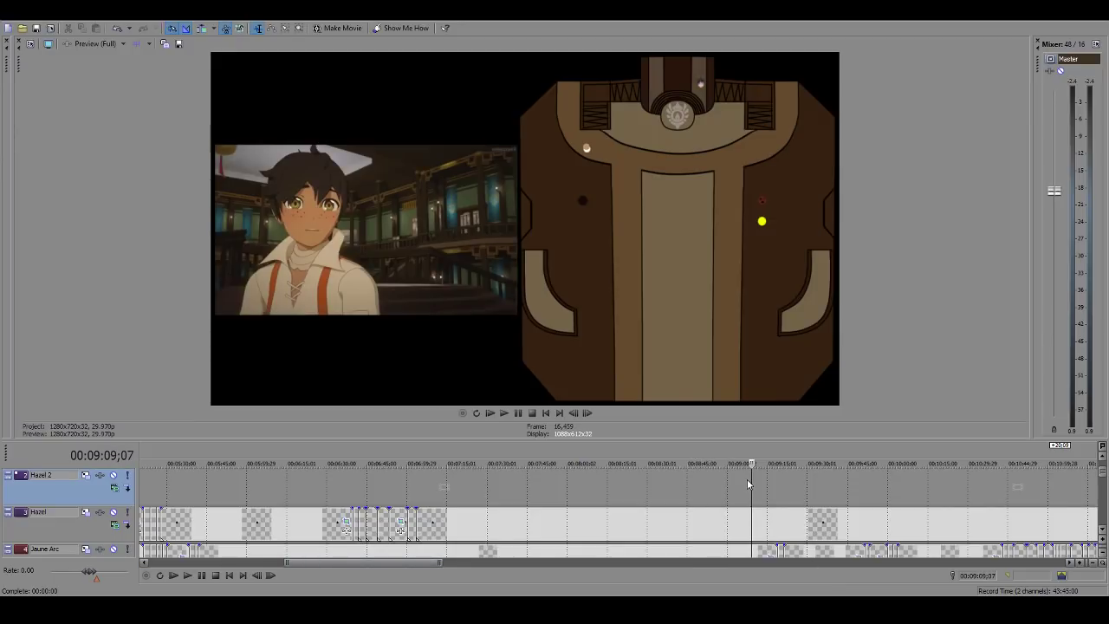
pyautogui.scroll(4, 737, 493)
pyautogui.click(588, 497)
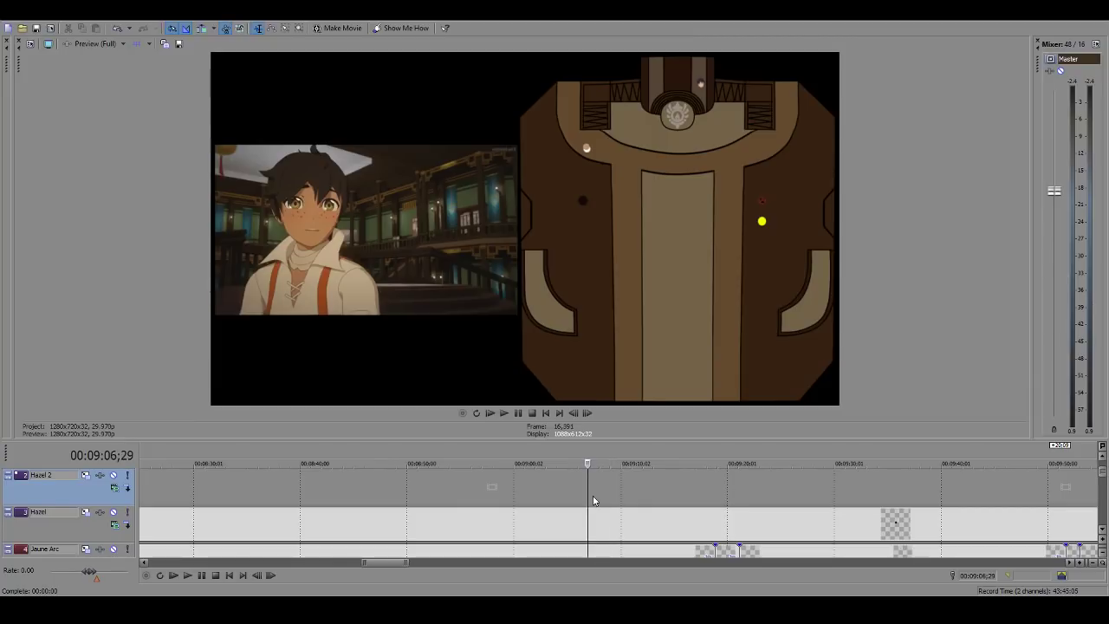
pyautogui.scroll(3, 587, 500)
pyautogui.press('Right')
pyautogui.click(526, 485)
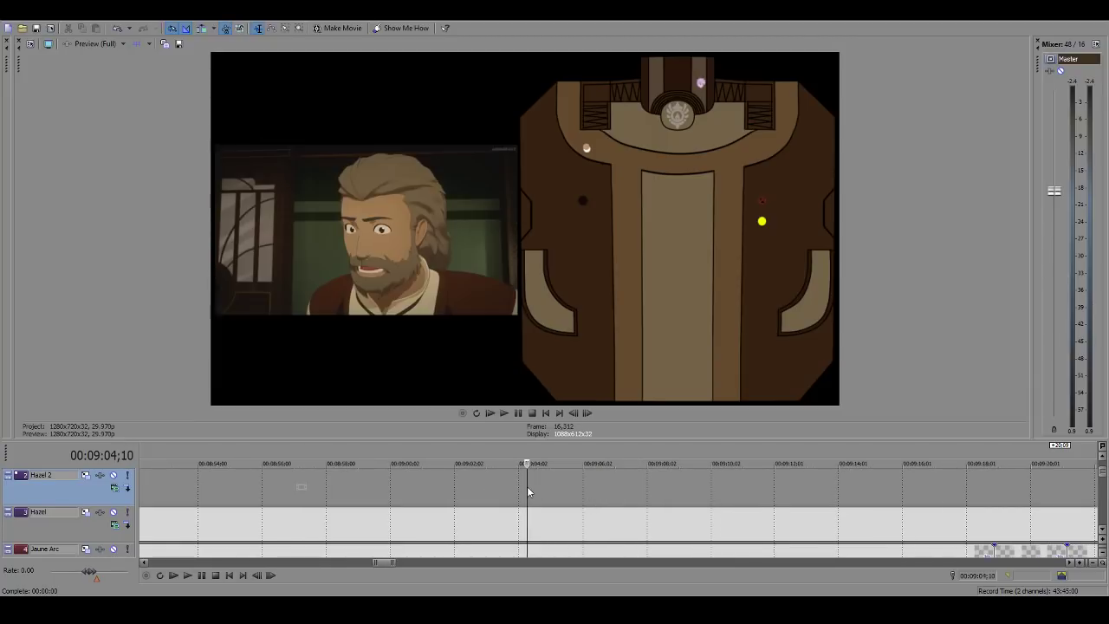
pyautogui.click(469, 492)
pyautogui.click(422, 495)
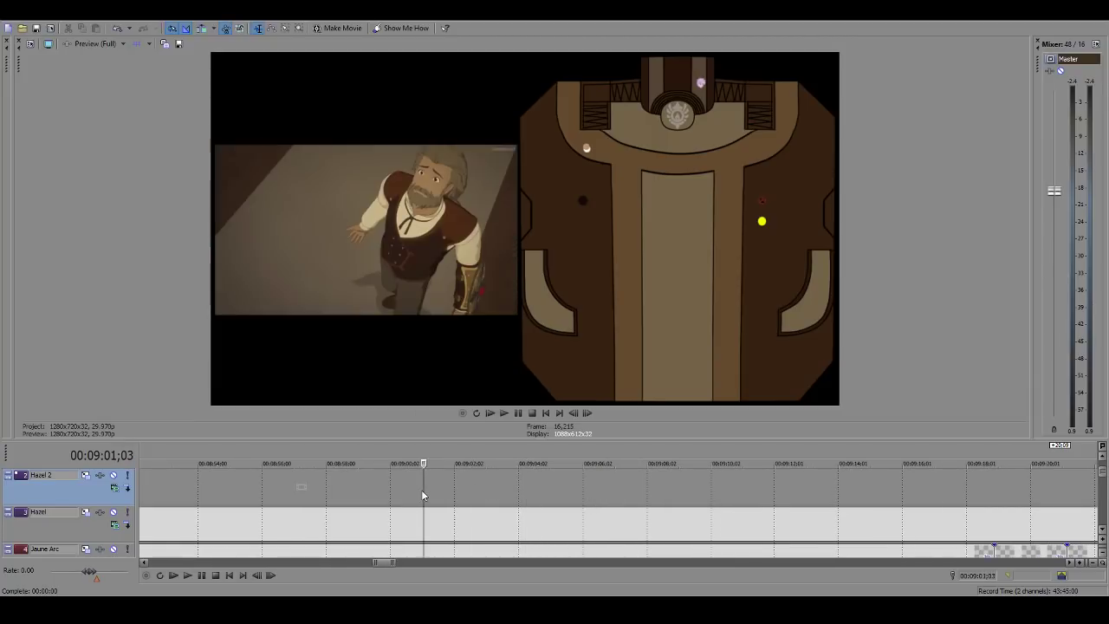
# Step: Step forward through the bearded fighter's overhead shot and back within his close-up to 00:09:01;25, checking his marker position
pyautogui.press('Right')
pyautogui.press('Right')
pyautogui.press('Right')
pyautogui.press('Right')
pyautogui.press('Right')
pyautogui.press('Right')
pyautogui.press('Right')
pyautogui.press('Right')
pyautogui.press('Right')
pyautogui.press('Right')
pyautogui.press('Right')
pyautogui.press('Right')
pyautogui.press('Right')
pyautogui.press('Right')
pyautogui.press('Right')
pyautogui.press('Right')
pyautogui.press('Right')
pyautogui.press('Right')
pyautogui.press('Right')
pyautogui.press('Right')
pyautogui.scroll(5, 574, 495)
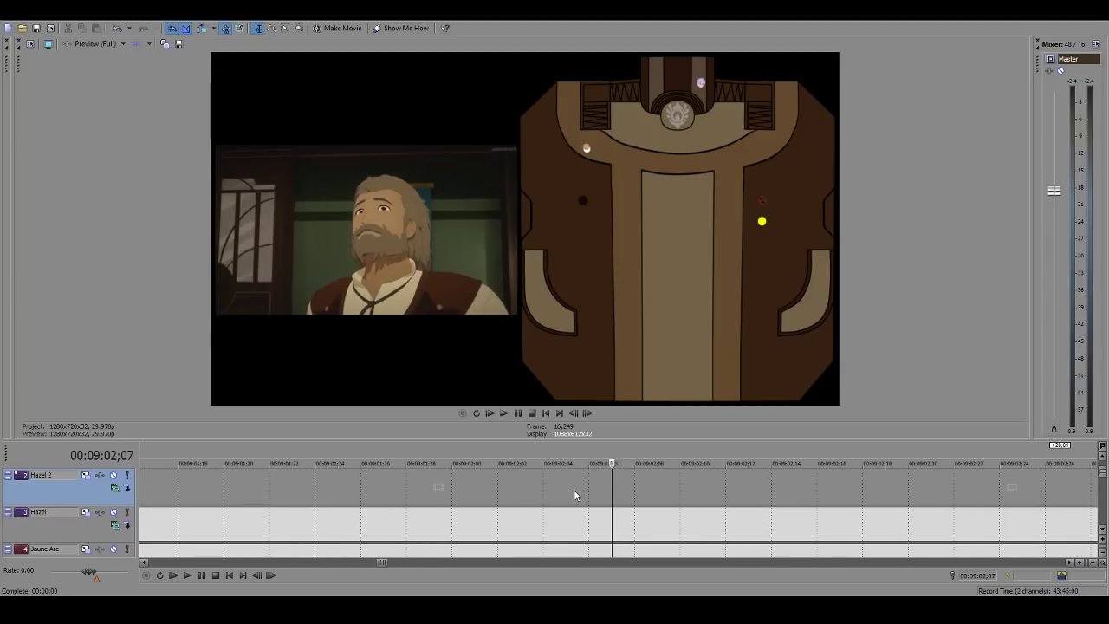
pyautogui.press('Left')
pyautogui.press('Left')
pyautogui.press('Left')
pyautogui.press('Left')
pyautogui.press('Left')
pyautogui.press('Left')
pyautogui.press('Left')
pyautogui.press('Left')
pyautogui.press('Left')
pyautogui.press('Left')
pyautogui.press('Left')
pyautogui.press('Left')
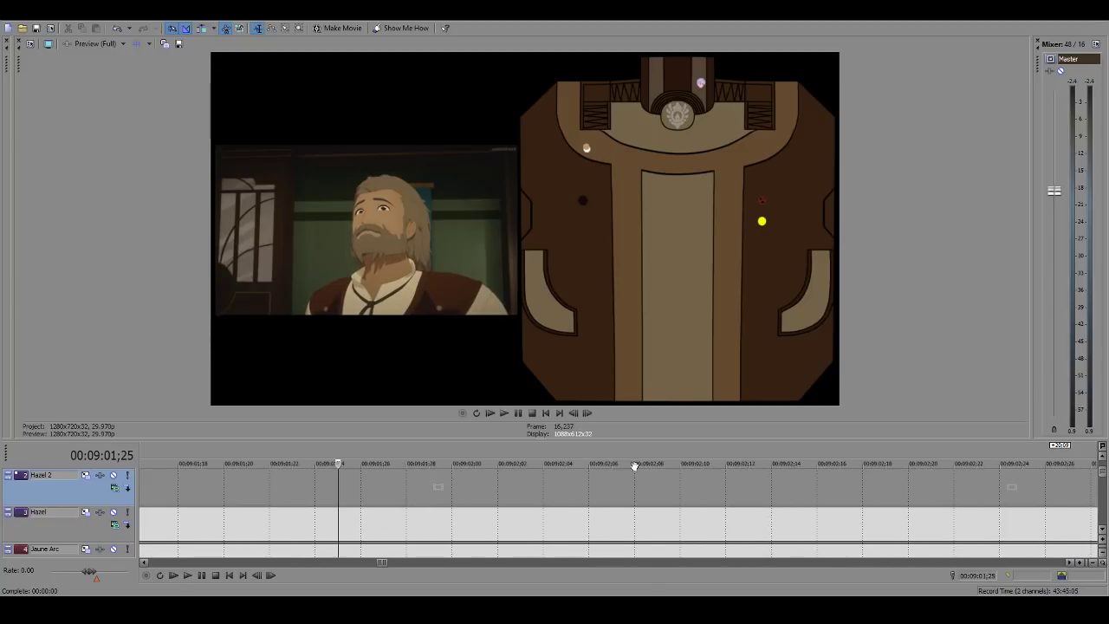
# Step: Enlarge the preview, play the bearded fighter's close-up from frame 16,237, and pause at frame 16,317
pyautogui.press('Right')
pyautogui.press('Right')
pyautogui.moveTo(648, 439); pyautogui.dragTo(452, 563)
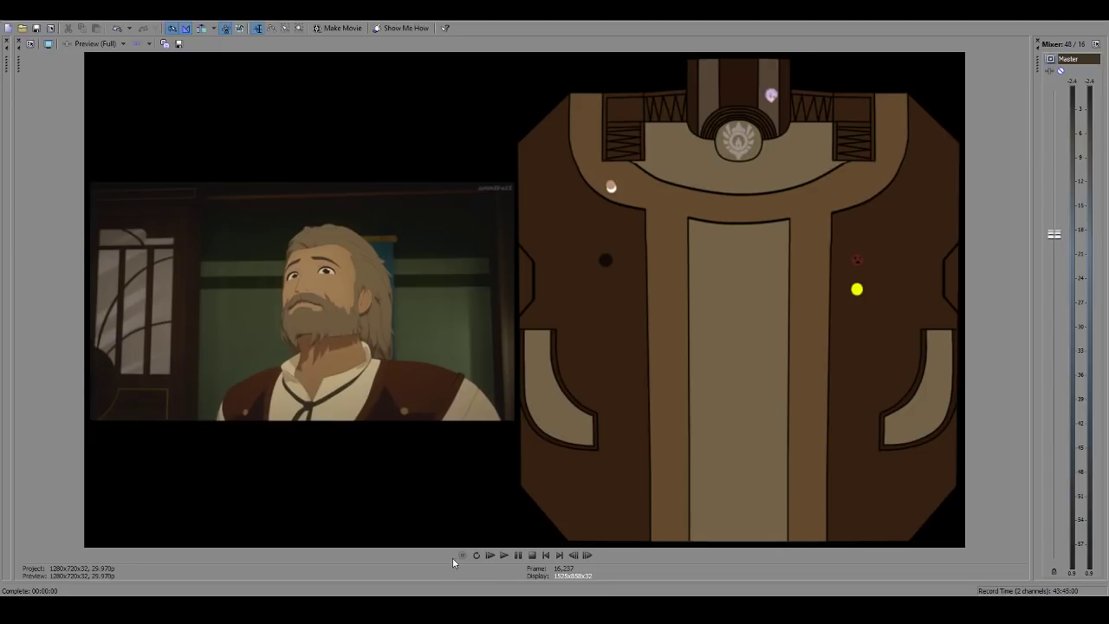
pyautogui.click(504, 555)
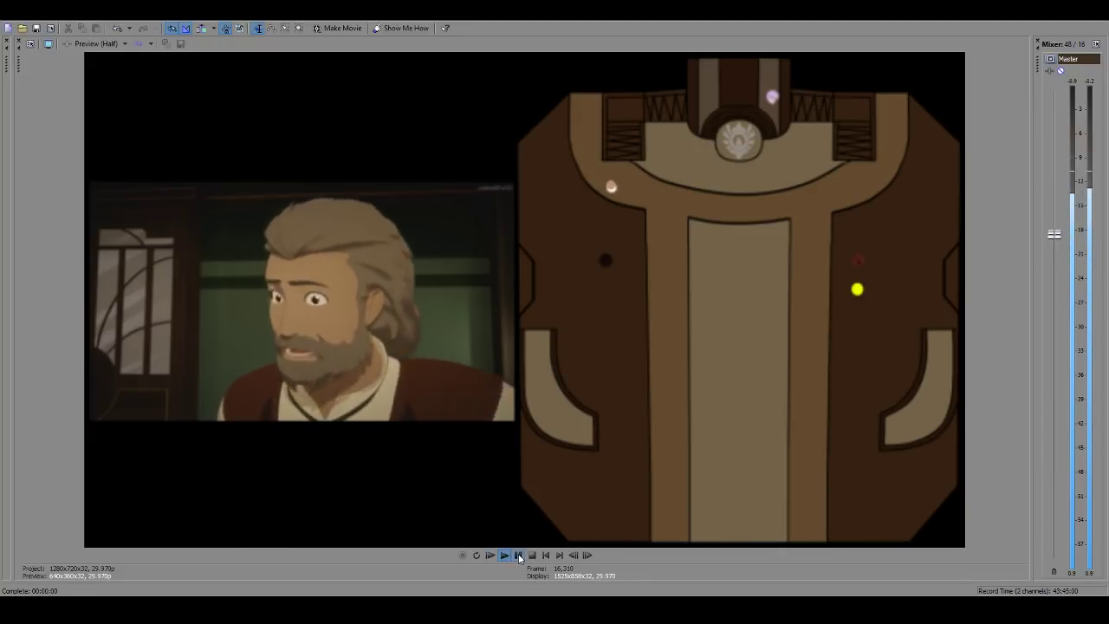
pyautogui.click(519, 555)
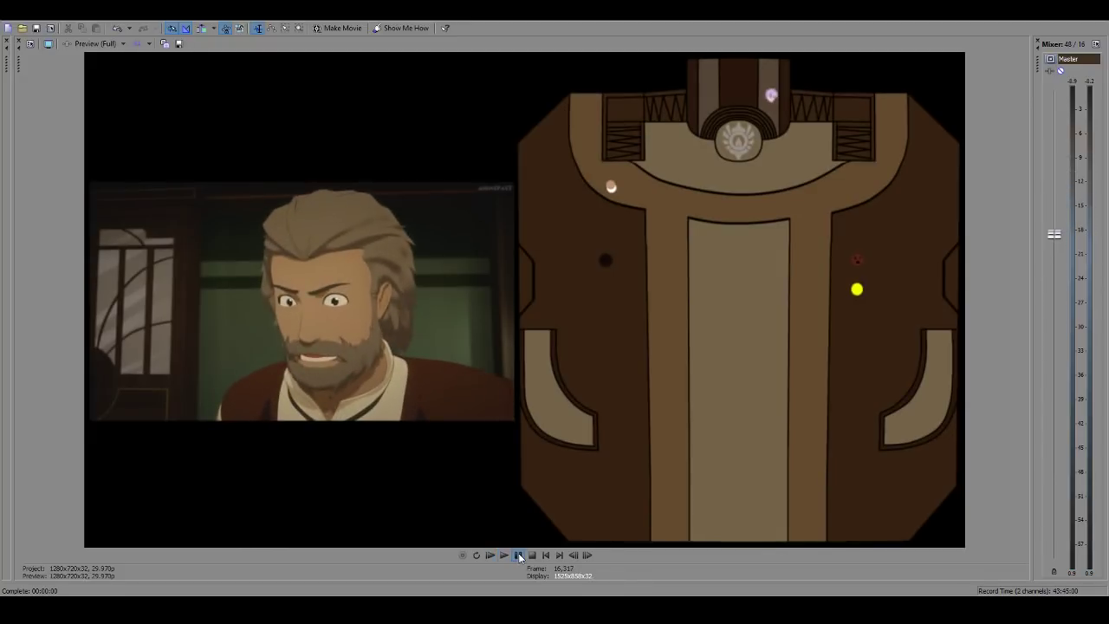
# Step: Reveal the timeline tracks and position the playhead at 00:09:16;27, just before the white-haired fighter's glyph shot
pyautogui.doubleClick(477, 580)
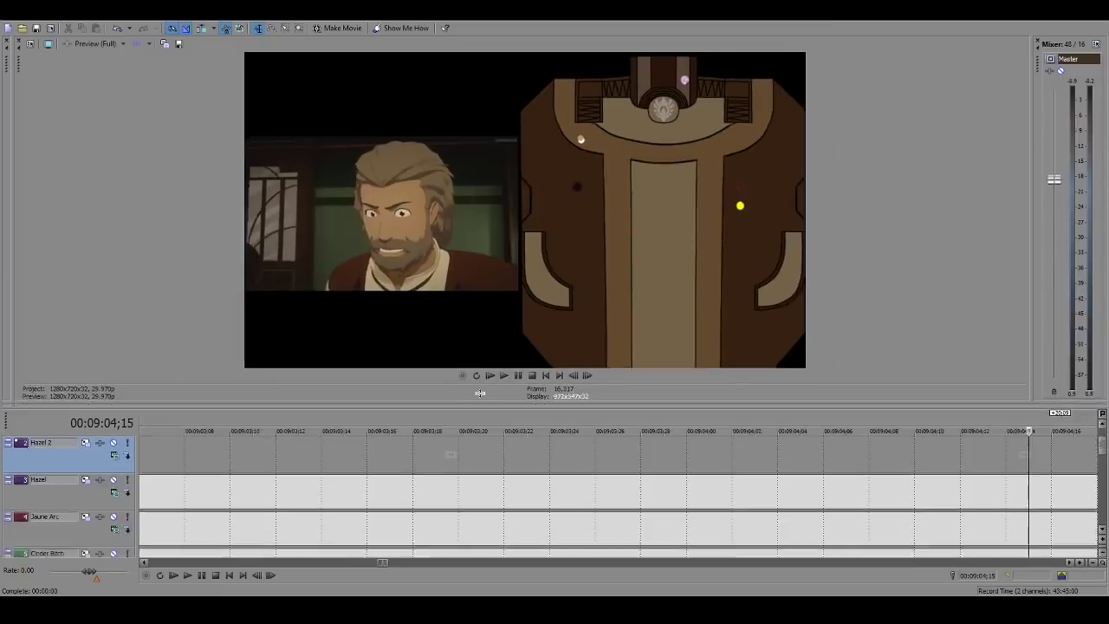
pyautogui.scroll(-10, 500, 438)
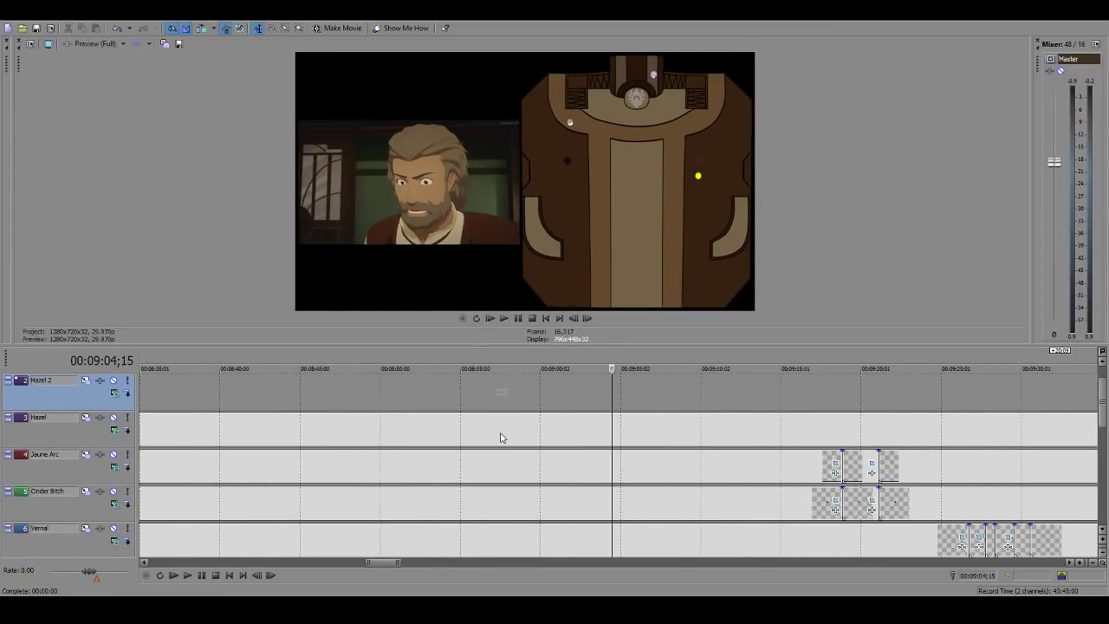
pyautogui.click(646, 394)
pyautogui.scroll(4, 646, 395)
pyautogui.click(540, 421)
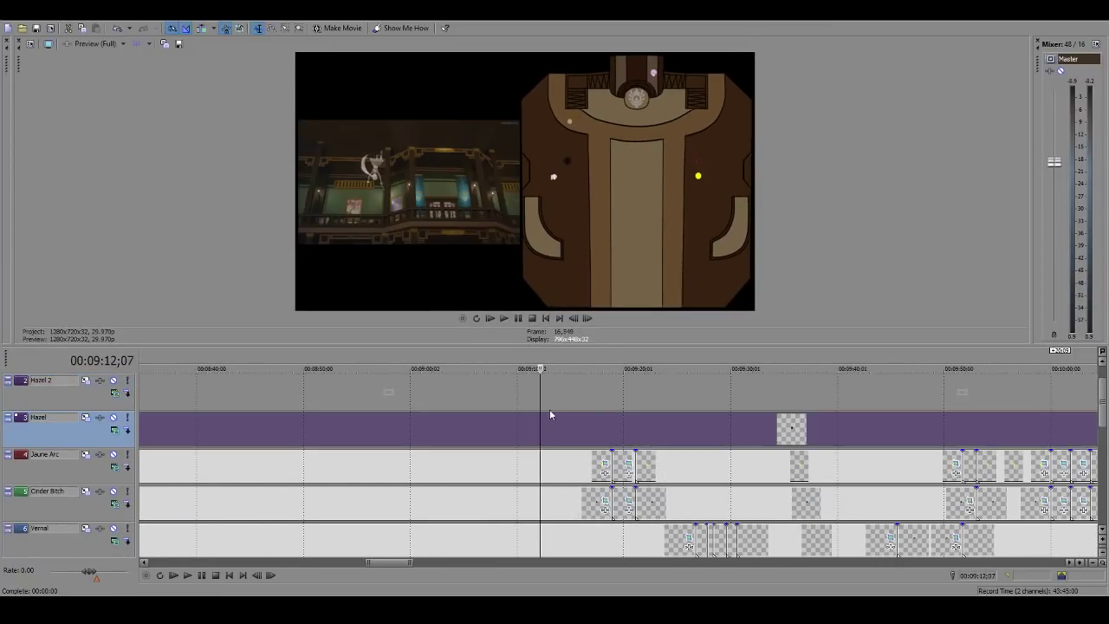
pyautogui.click(580, 400)
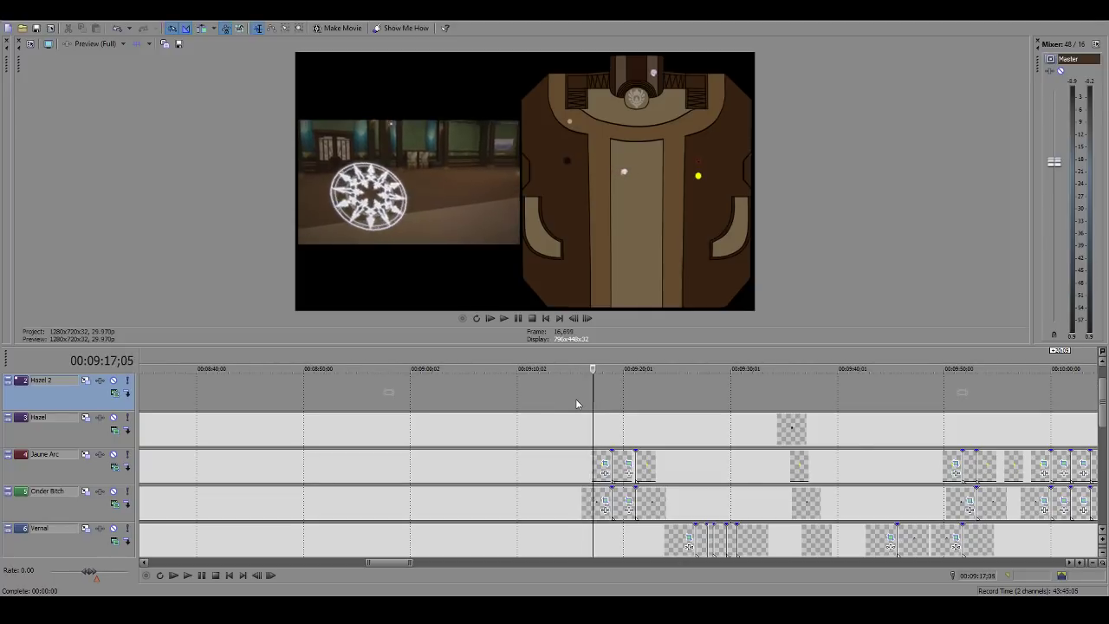
pyautogui.hotkey('alt', 'Left')
pyautogui.hotkey('alt', 'Left')
pyautogui.hotkey('alt', 'Left')
pyautogui.hotkey('alt', 'Left')
pyautogui.hotkey('alt', 'Left')
pyautogui.hotkey('alt', 'Left')
pyautogui.hotkey('alt', 'Left')
pyautogui.hotkey('alt', 'Left')
pyautogui.hotkey('alt', 'Left')
pyautogui.hotkey('alt', 'Right')
pyautogui.hotkey('alt', 'Right')
pyautogui.hotkey('alt', 'Left')
pyautogui.hotkey('alt', 'Left')
pyautogui.hotkey('alt', 'Right')
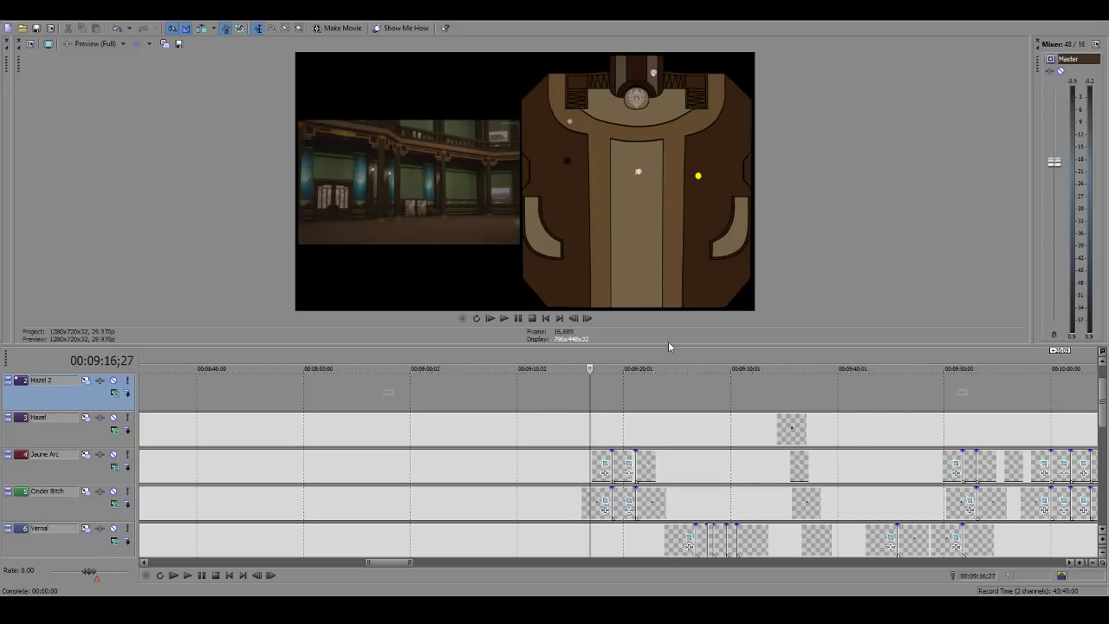
# Step: Play the white-haired fighter's glyph run in an enlarged preview from frame 16,689, replay it from 16,712, and pause near 17,101
pyautogui.moveTo(668, 345); pyautogui.dragTo(497, 592)
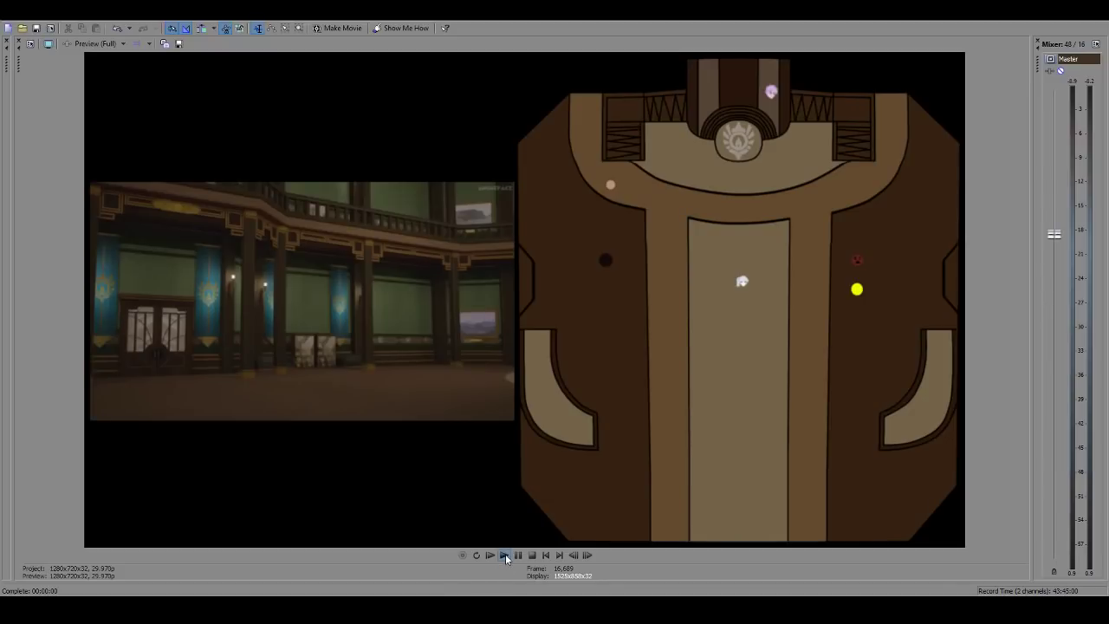
pyautogui.click(505, 554)
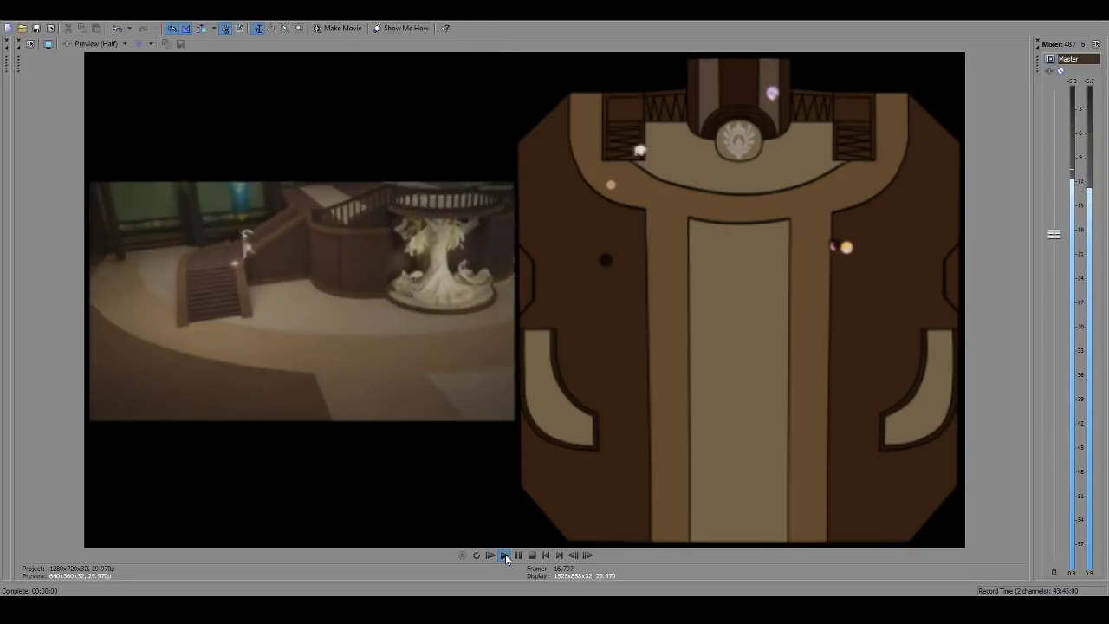
pyautogui.click(519, 556)
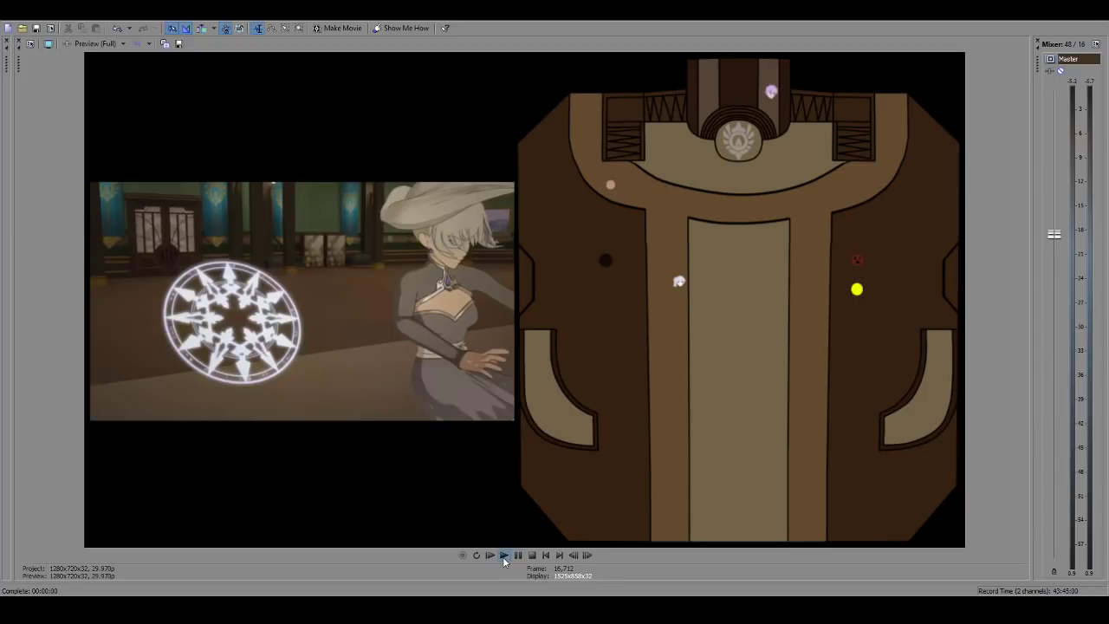
pyautogui.click(502, 556)
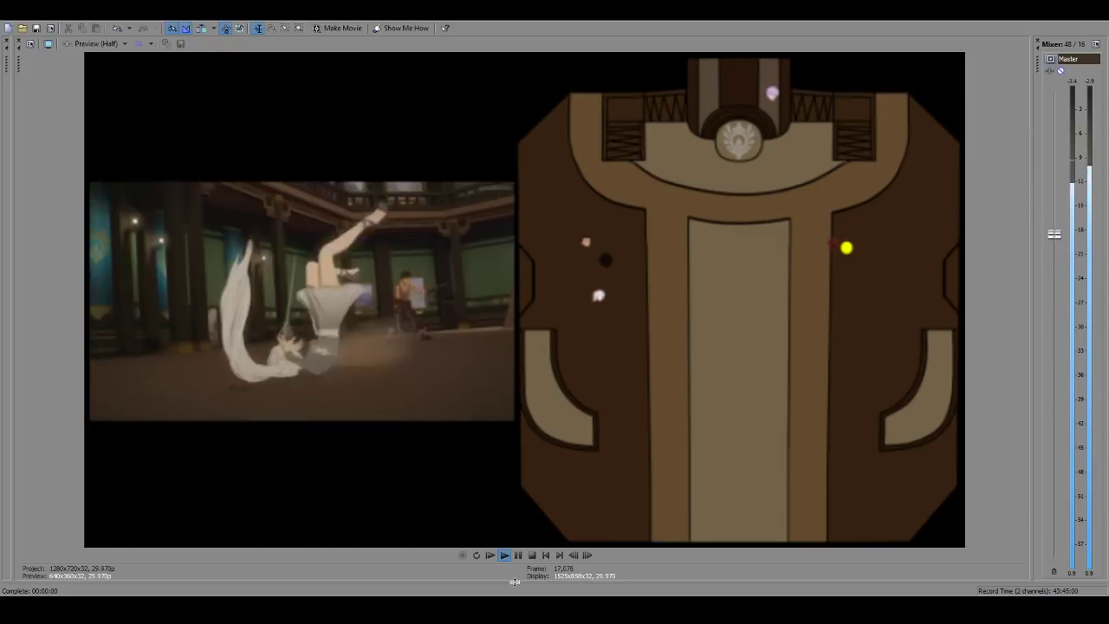
pyautogui.click(517, 556)
# Step: Locate the white-haired fighter's recoil beside the blue banner at 00:09:24;02 on the timeline and enlarge the preview again
pyautogui.doubleClick(517, 581)
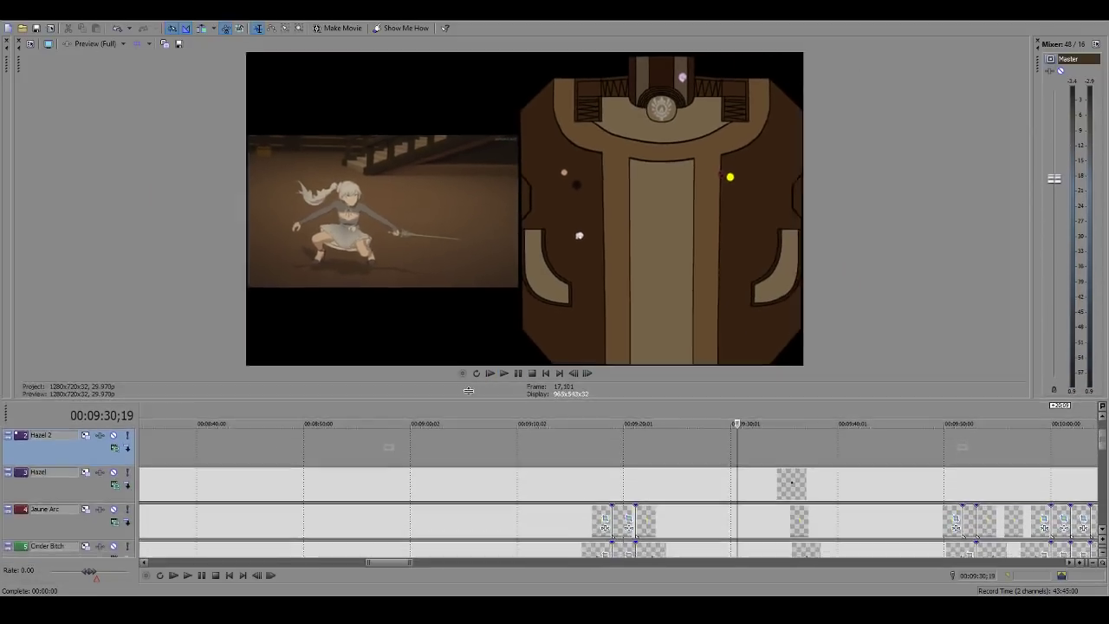
pyautogui.moveTo(538, 430); pyautogui.dragTo(567, 428)
pyautogui.press('space')
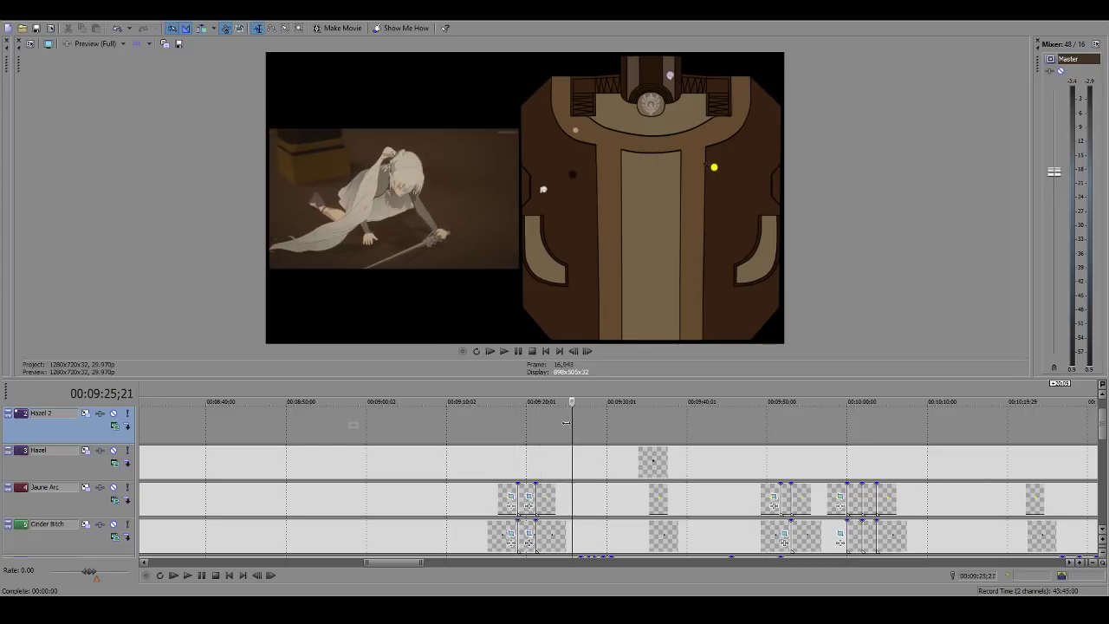
pyautogui.click(543, 426)
pyautogui.scroll(5, 604, 441)
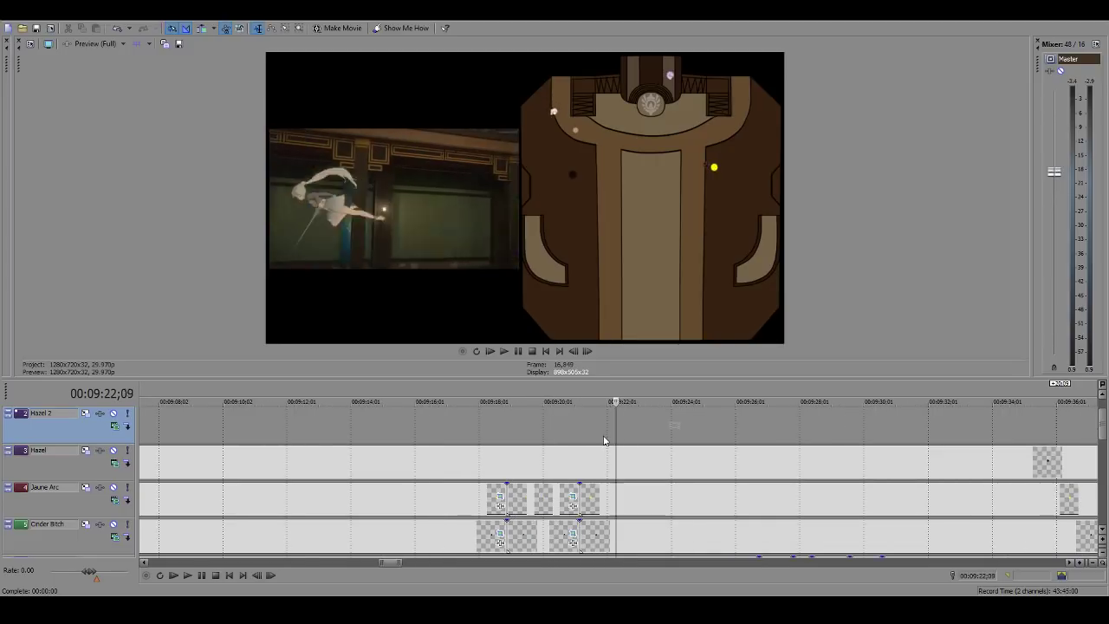
pyautogui.press('space')
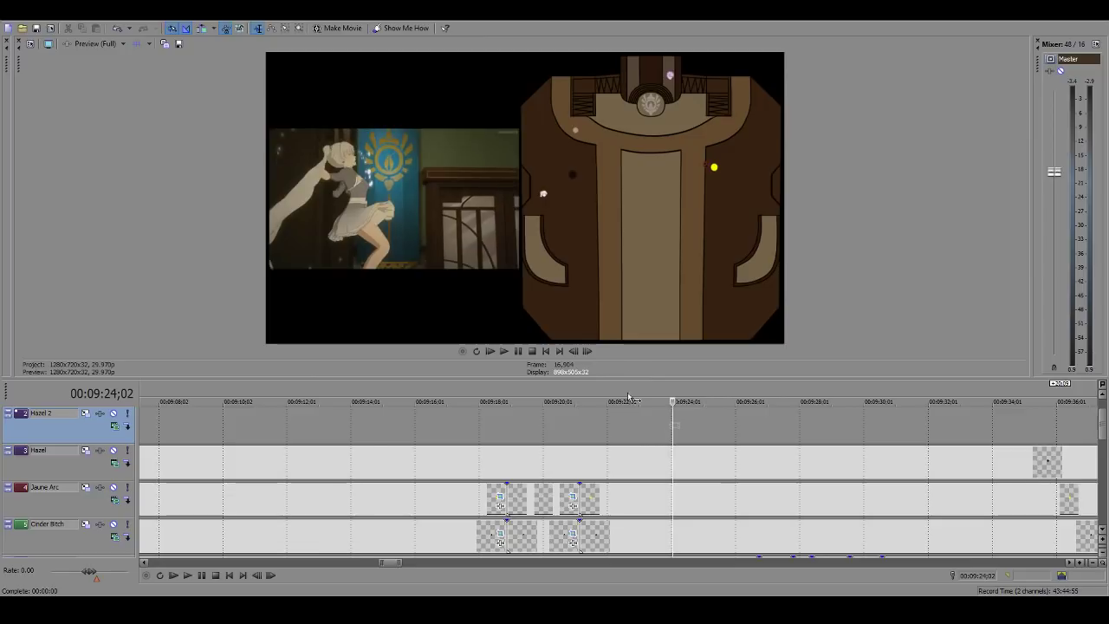
pyautogui.scroll(3, 629, 411)
pyautogui.moveTo(632, 379); pyautogui.dragTo(632, 584)
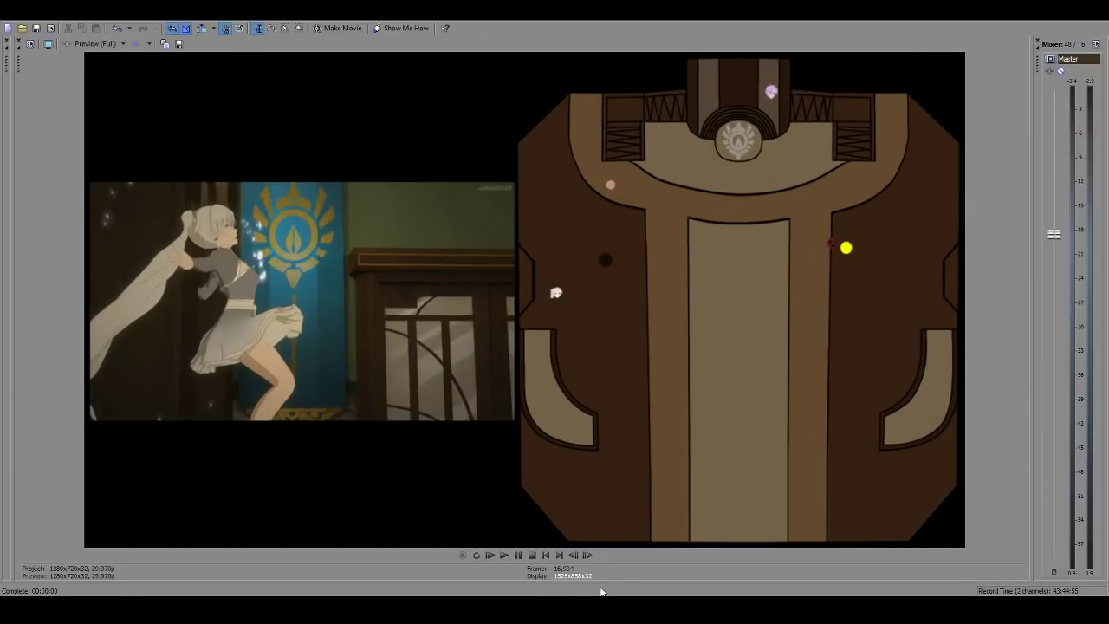
# Step: Step through the frames around the white-haired fighter's glyph landing and fall to frame 16,918, comparing her marker position
pyautogui.press('Left')
pyautogui.press('Left')
pyautogui.press('Left')
pyautogui.press('Right')
pyautogui.press('Right')
pyautogui.press('Right')
pyautogui.press('Right')
pyautogui.press('Right')
pyautogui.press('Right')
pyautogui.press('Right')
pyautogui.press('Right')
pyautogui.press('Right')
pyautogui.press('Right')
pyautogui.press('Right')
pyautogui.press('Right')
pyautogui.press('Right')
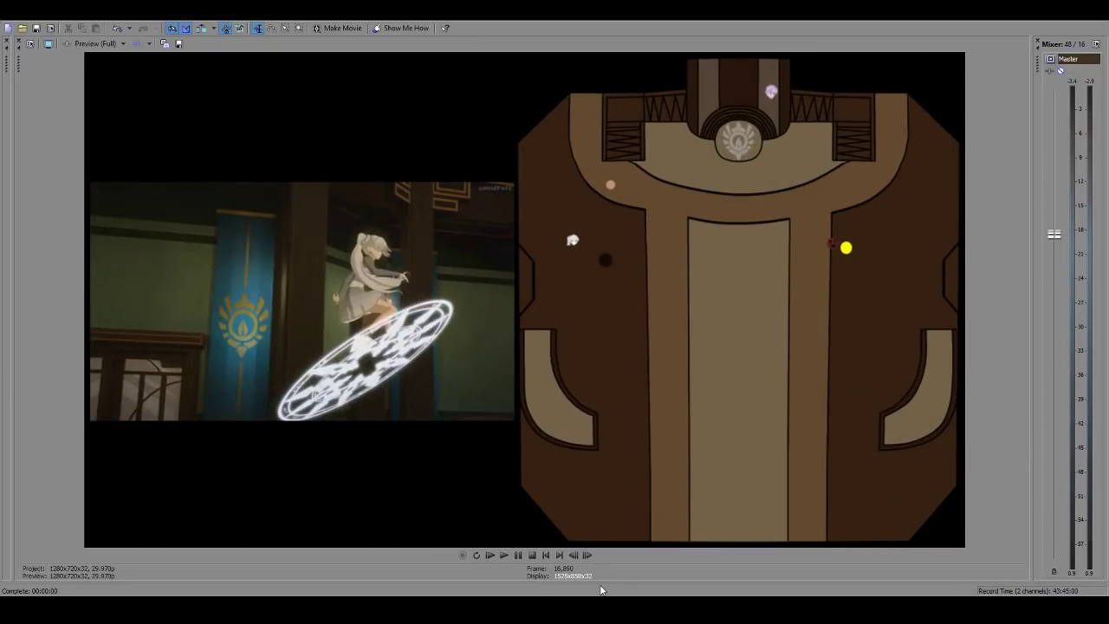
pyautogui.press('Right')
pyautogui.press('Right')
pyautogui.press('Right')
pyautogui.press('Right')
pyautogui.press('Right')
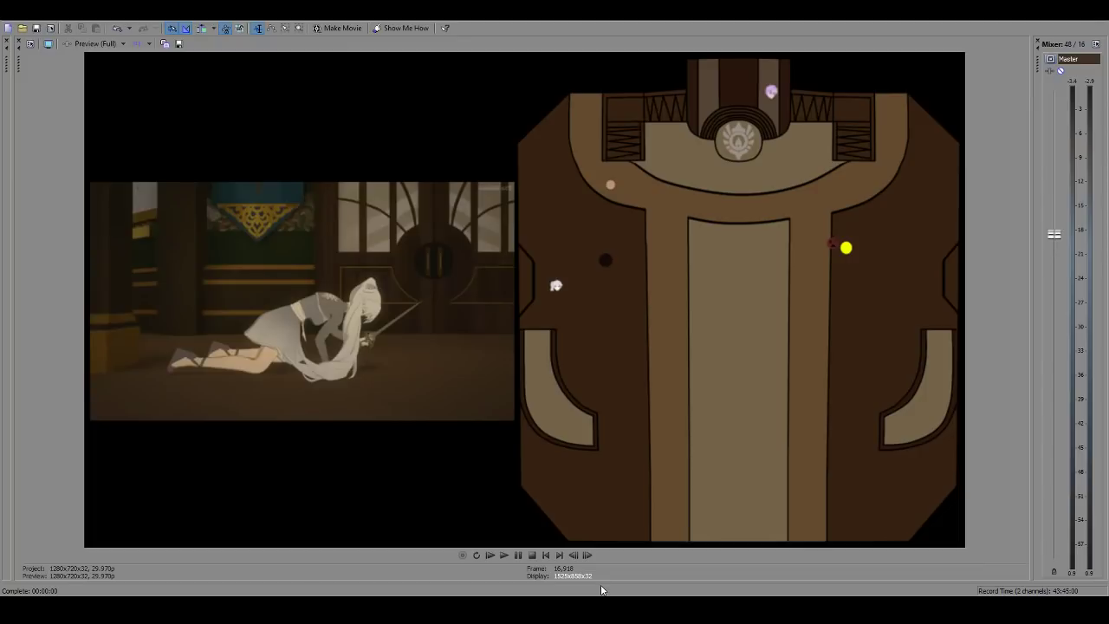
# Step: Step forward from the white-haired fighter's fall to her kneeling shot at frame 16,982, checking her marker on the map
pyautogui.press('Right')
pyautogui.press('Right')
pyautogui.press('Right')
pyautogui.press('Right')
pyautogui.press('Right')
pyautogui.press('Right')
pyautogui.press('Right')
pyautogui.press('Right')
pyautogui.press('Right')
pyautogui.press('Right')
pyautogui.press('Right')
pyautogui.press('Right')
pyautogui.press('Right')
pyautogui.press('Right')
pyautogui.press('Right')
pyautogui.press('Right')
pyautogui.press('Right')
pyautogui.press('Right')
pyautogui.press('Right')
pyautogui.press('Right')
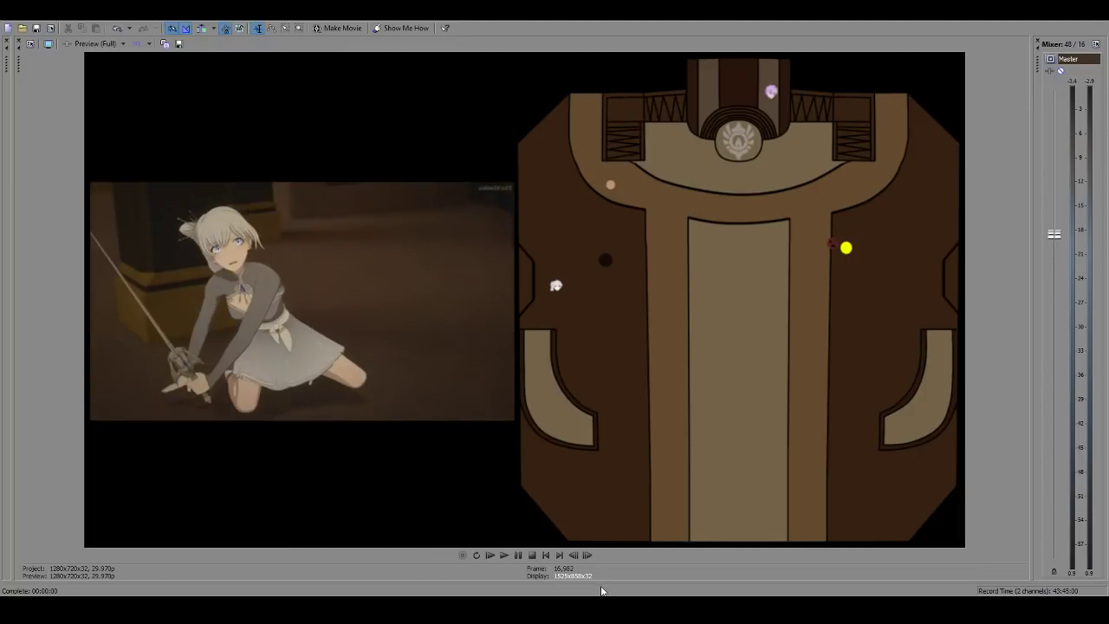
# Step: Step through the attacker's charge at the white-haired fighter to the small dark glyph at frame 17,034, following both markers
pyautogui.press('Right')
pyautogui.press('Right')
pyautogui.press('Right')
pyautogui.press('Right')
pyautogui.press('Right')
pyautogui.press('Right')
pyautogui.press('Right')
pyautogui.press('Right')
pyautogui.press('Right')
pyautogui.press('Right')
pyautogui.press('Right')
pyautogui.press('Right')
pyautogui.press('Right')
pyautogui.press('Right')
pyautogui.press('Right')
pyautogui.press('Right')
pyautogui.press('Right')
pyautogui.press('Right')
pyautogui.press('Right')
pyautogui.press('Right')
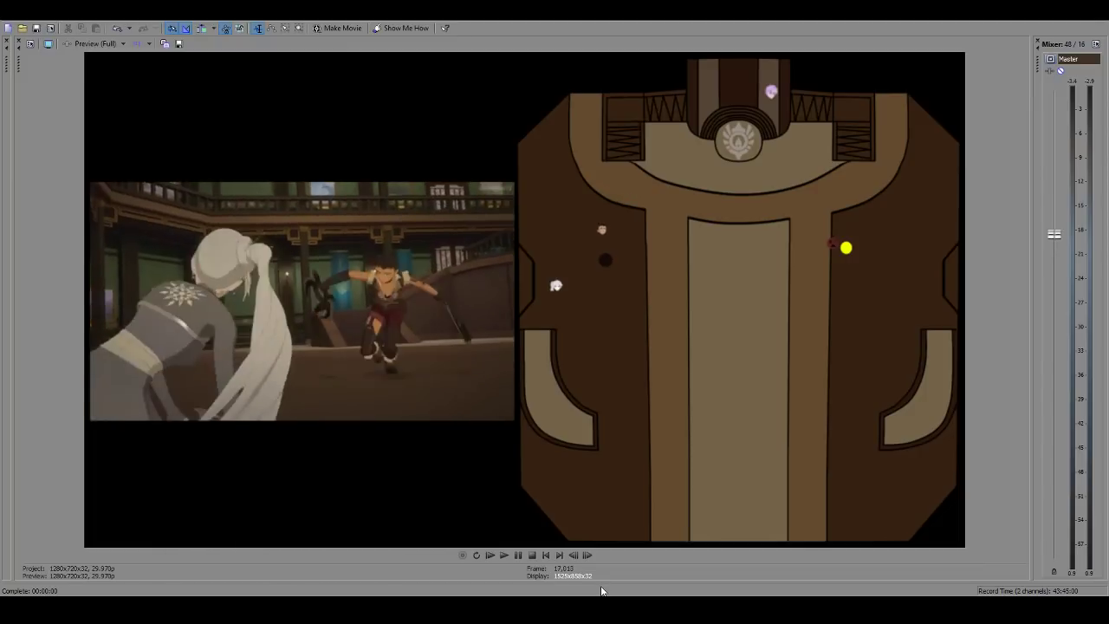
pyautogui.press('Right')
pyautogui.press('Right')
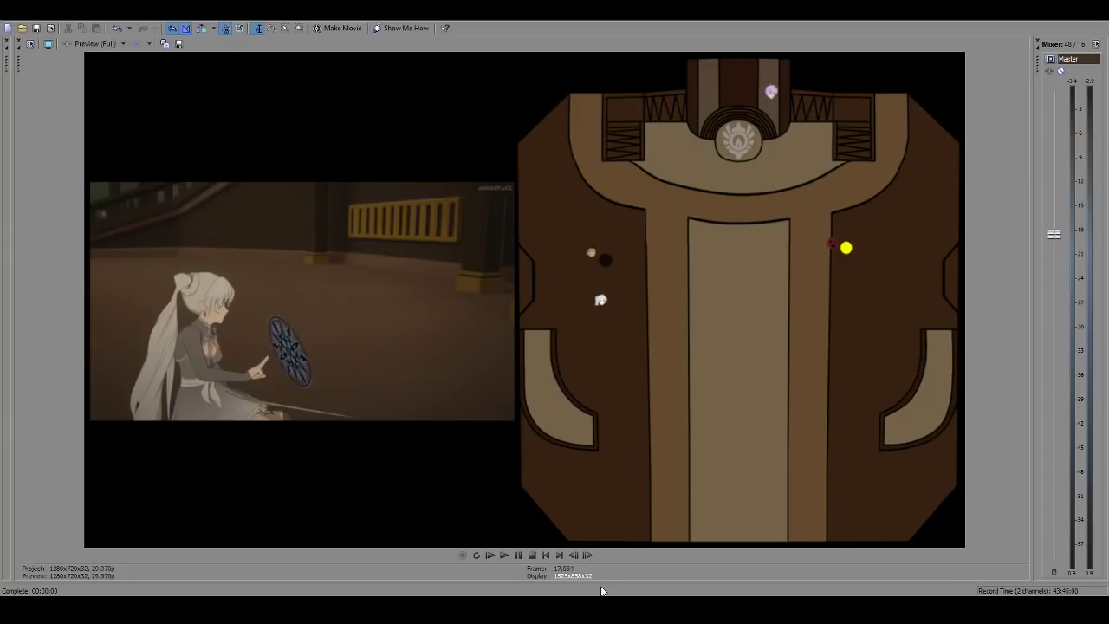
# Step: Step through the dark glyph's growth to the attacker's entry beside it near frame 17,046, comparing both fighters' markers on the map
pyautogui.press('Left')
pyautogui.press('Right')
pyautogui.press('Right')
pyautogui.press('Right')
pyautogui.press('Right')
pyautogui.press('Right')
pyautogui.press('Right')
pyautogui.press('Right')
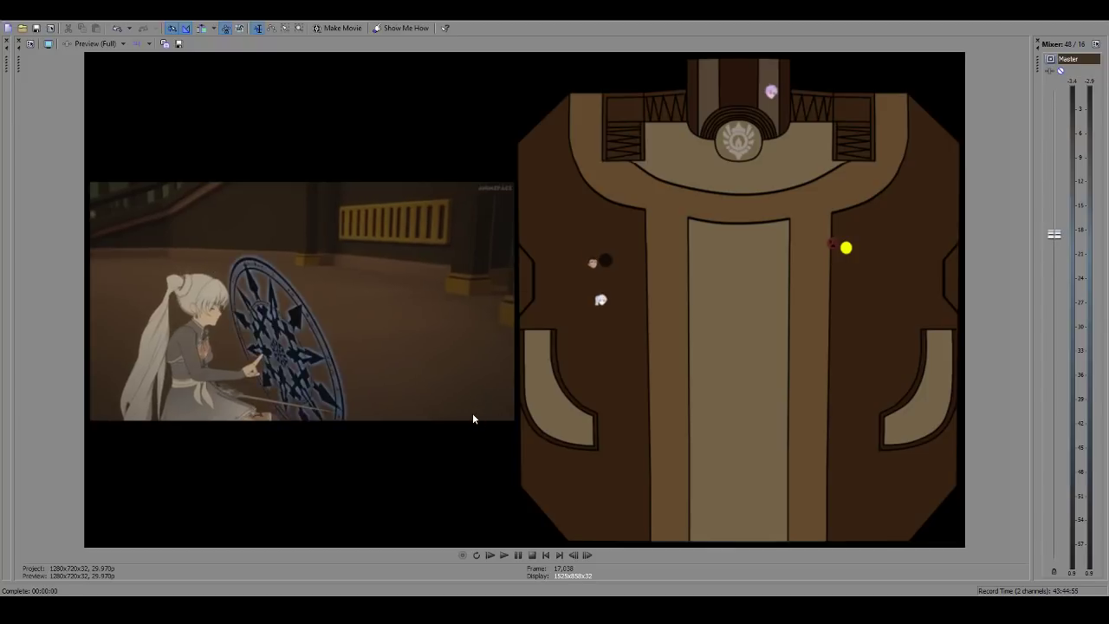
pyautogui.press('Right')
pyautogui.press('Right')
pyautogui.press('Right')
pyautogui.press('Right')
pyautogui.press('Right')
pyautogui.press('Right')
pyautogui.press('Right')
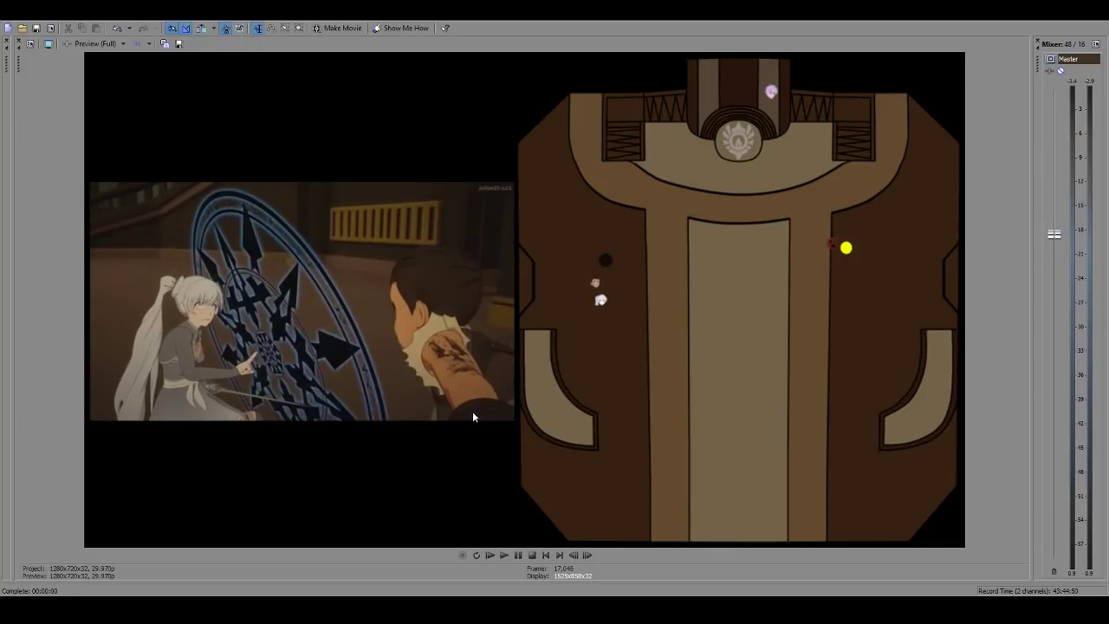
# Step: Step through the attacker's blade swing to his raised-head pose at frame 17,069, following the white-haired fighter's marker
pyautogui.press('Right')
pyautogui.press('Right')
pyautogui.press('Right')
pyautogui.press('Right')
pyautogui.press('Right')
pyautogui.press('Right')
pyautogui.press('Right')
pyautogui.press('Right')
pyautogui.press('Right')
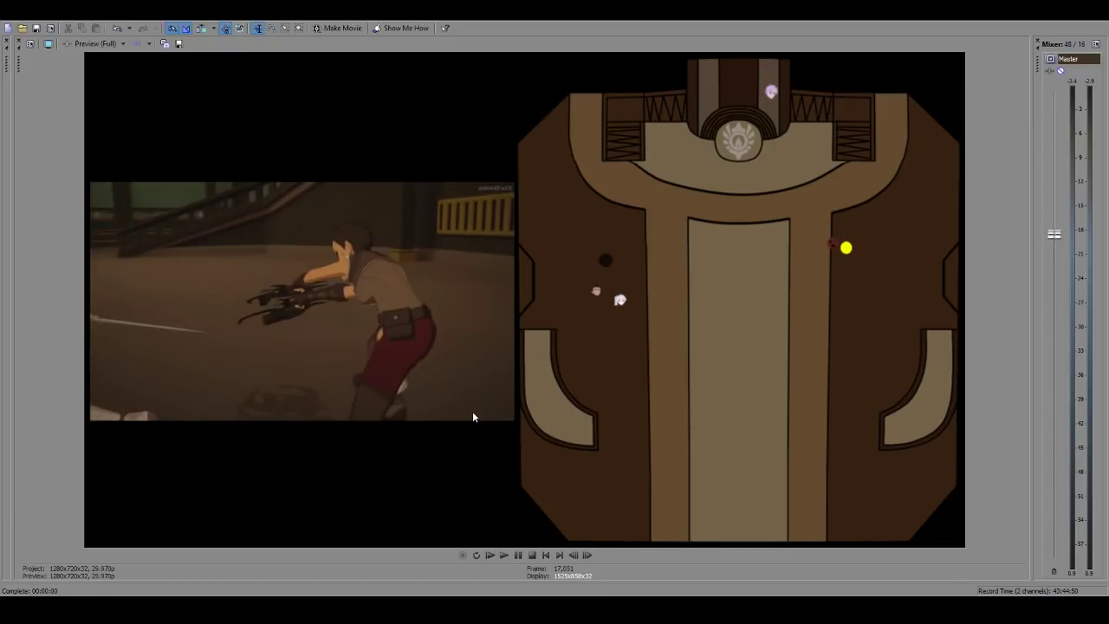
pyautogui.press('Right')
pyautogui.press('Right')
pyautogui.press('Right')
pyautogui.press('Right')
pyautogui.press('Right')
pyautogui.press('Right')
pyautogui.press('Right')
pyautogui.press('Right')
pyautogui.press('Right')
pyautogui.press('Right')
pyautogui.press('Right')
pyautogui.press('Right')
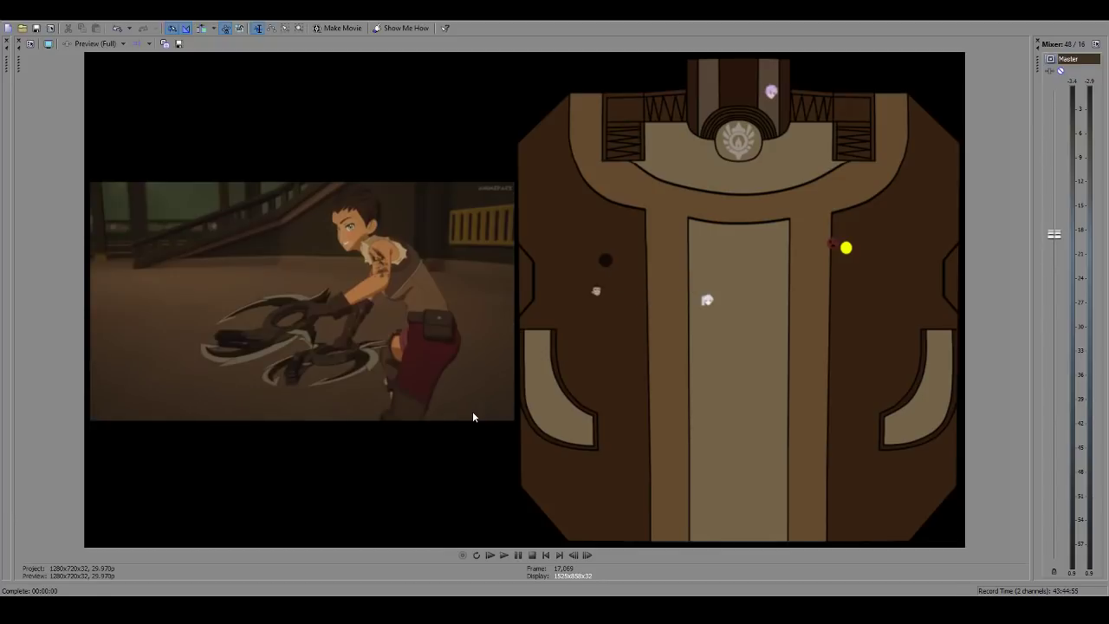
# Step: Step back from the attacker's pose to the enlarged glyph at frame 17,041, rechecking both marker positions
pyautogui.press('Left')
pyautogui.press('Left')
pyautogui.press('Left')
pyautogui.press('Left')
pyautogui.press('Left')
pyautogui.press('Left')
pyautogui.press('Left')
pyautogui.press('Left')
pyautogui.press('Left')
pyautogui.press('Left')
pyautogui.press('Left')
pyautogui.press('Left')
pyautogui.press('Left')
pyautogui.press('Left')
pyautogui.press('Left')
pyautogui.press('Left')
pyautogui.press('Left')
pyautogui.press('Left')
pyautogui.press('Left')
pyautogui.press('Left')
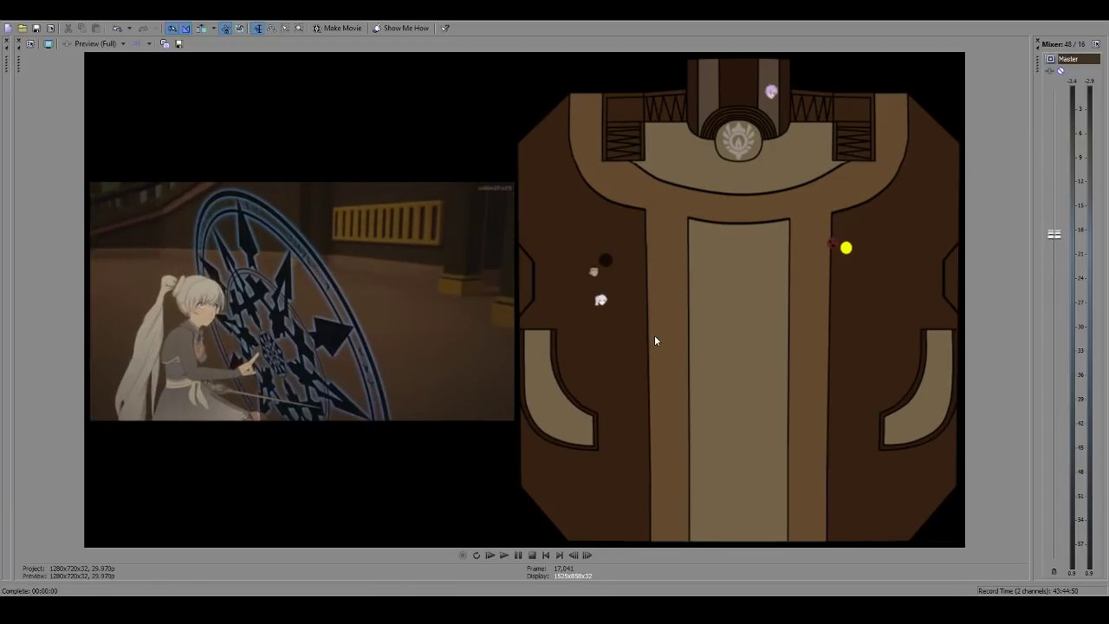
# Step: Replay the frames from the enlarged glyph to the attacker's pose at frame 17,069, comparing the footage with both marker paths
pyautogui.press('Right')
pyautogui.press('Right')
pyautogui.press('Right')
pyautogui.press('Right')
pyautogui.press('Right')
pyautogui.press('Right')
pyautogui.press('Right')
pyautogui.press('Right')
pyautogui.press('Right')
pyautogui.press('Right')
pyautogui.press('Right')
pyautogui.press('Right')
pyautogui.press('Right')
pyautogui.press('Right')
pyautogui.press('Right')
pyautogui.press('Right')
pyautogui.press('Right')
pyautogui.press('Right')
pyautogui.press('Right')
pyautogui.press('Right')
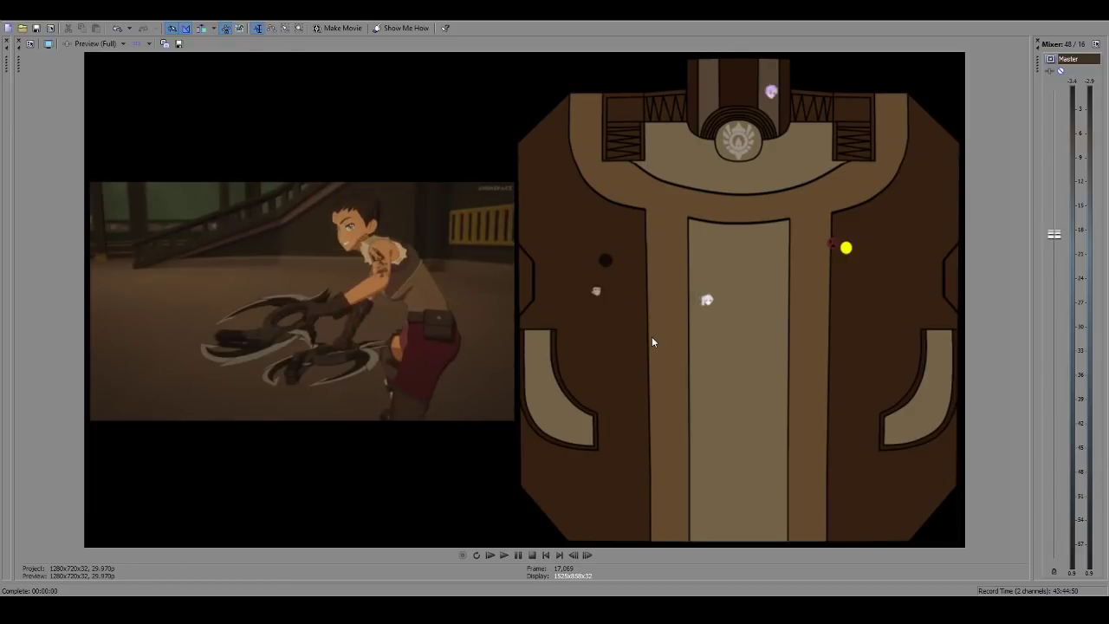
# Step: Step past the cut at frame 17,070 to the white-haired fighter's crouch at frame 17,100, checking her marker on the map
pyautogui.press('Right')
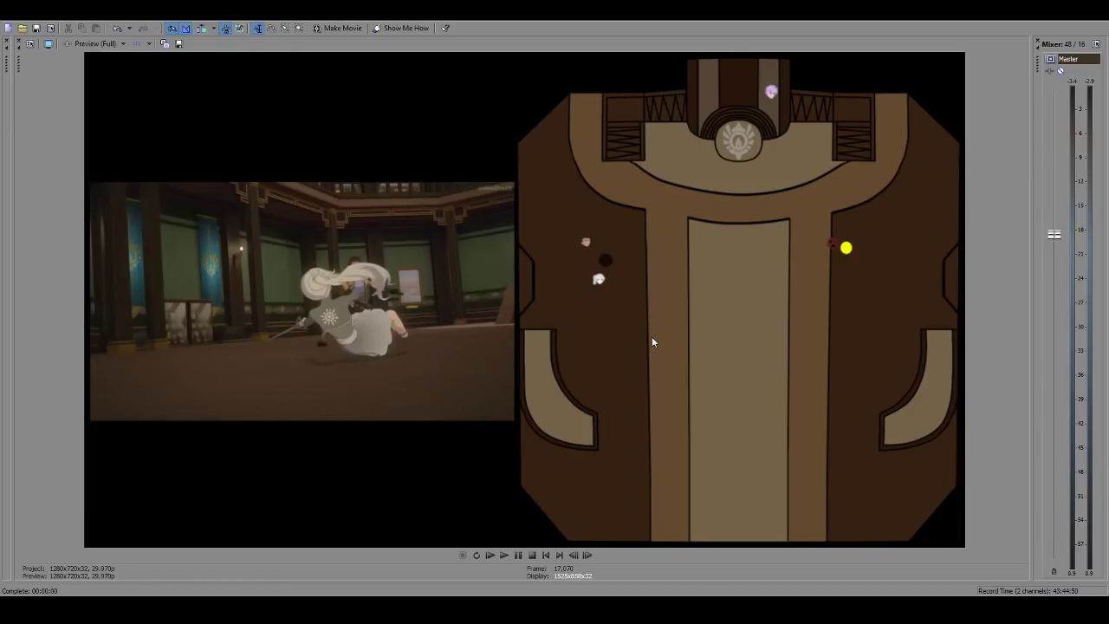
pyautogui.press('Right')
pyautogui.press('Right')
pyautogui.press('Right')
pyautogui.press('Right')
pyautogui.press('Right')
pyautogui.press('Right')
pyautogui.press('Right')
pyautogui.press('Right')
pyautogui.press('Right')
pyautogui.press('Right')
pyautogui.press('Right')
pyautogui.press('Right')
pyautogui.press('Right')
pyautogui.press('Right')
pyautogui.press('Right')
pyautogui.press('Right')
pyautogui.press('Right')
pyautogui.press('Right')
pyautogui.press('Right')
pyautogui.press('Right')
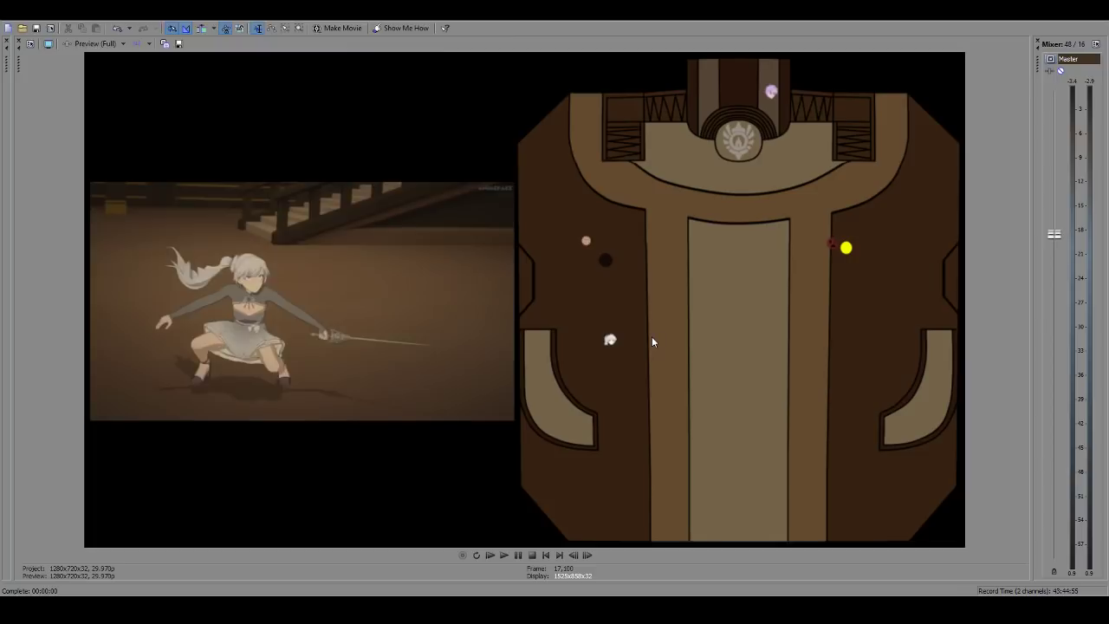
# Step: Step back from the white-haired fighter's crouch to the attacker's blade swing at frame 17,059
pyautogui.press('Left')
pyautogui.press('Left')
pyautogui.press('Left')
pyautogui.press('Left')
pyautogui.press('Left')
pyautogui.press('Left')
pyautogui.press('Left')
pyautogui.press('Left')
pyautogui.press('Left')
pyautogui.press('Left')
pyautogui.press('Left')
pyautogui.press('Left')
pyautogui.press('Left')
pyautogui.press('Left')
pyautogui.press('Left')
pyautogui.press('Left')
pyautogui.press('Left')
pyautogui.press('Left')
pyautogui.press('Left')
pyautogui.press('Left')
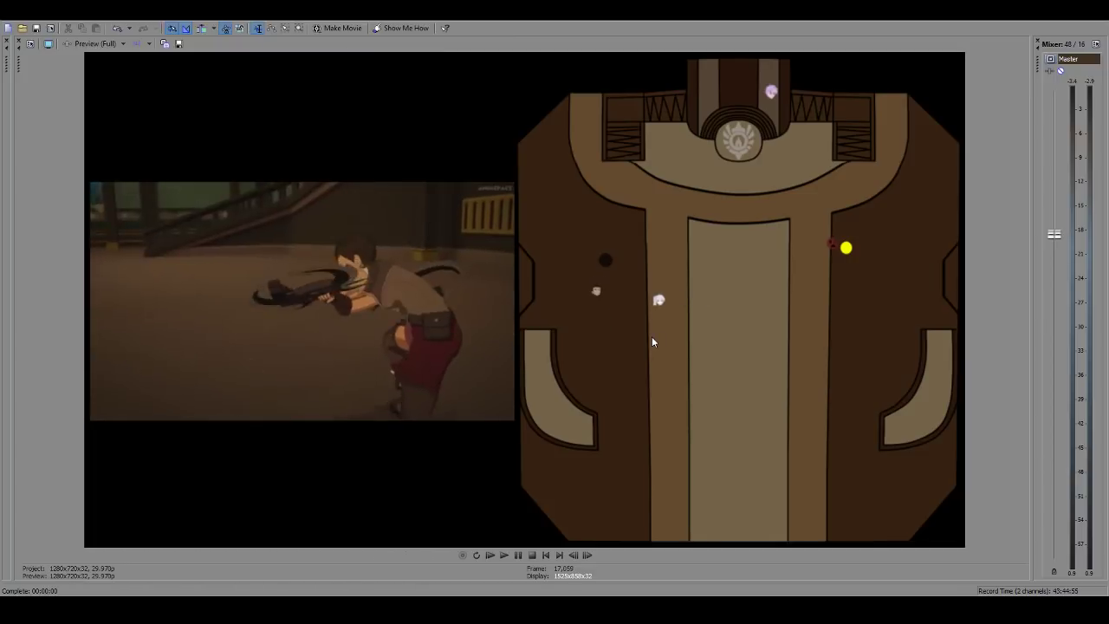
# Step: Step back and forth around the attacker's blade swing, ending at frame 17,060, to examine the white-haired fighter's marker movement
pyautogui.press('Left')
pyautogui.press('Left')
pyautogui.press('Left')
pyautogui.press('Left')
pyautogui.press('Left')
pyautogui.press('Left')
pyautogui.press('Left')
pyautogui.press('Left')
pyautogui.press('Left')
pyautogui.press('Left')
pyautogui.press('Left')
pyautogui.press('Left')
pyautogui.press('Left')
pyautogui.press('Left')
pyautogui.press('Left')
pyautogui.press('Left')
pyautogui.press('Left')
pyautogui.press('Left')
pyautogui.press('Left')
pyautogui.press('Left')
pyautogui.press('Right')
pyautogui.press('Right')
pyautogui.press('Right')
pyautogui.press('Right')
pyautogui.press('Right')
pyautogui.press('Right')
pyautogui.press('Right')
pyautogui.press('Right')
pyautogui.press('Right')
pyautogui.press('Right')
pyautogui.press('Right')
pyautogui.press('Right')
pyautogui.press('Right')
pyautogui.press('Right')
pyautogui.press('Right')
pyautogui.press('Right')
pyautogui.press('Right')
pyautogui.press('Right')
pyautogui.press('Right')
pyautogui.press('Right')
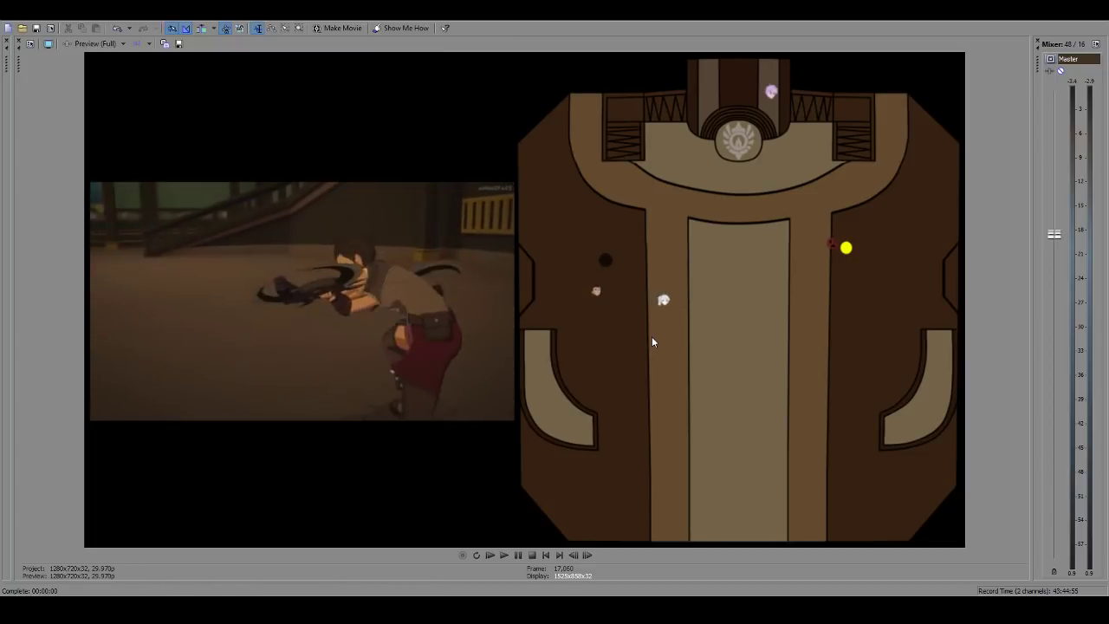
# Step: Step forward and back around the attacker's blade swing, ending at frame 17,065, to compare his pose with the white-haired fighter's marker
pyautogui.press('Right')
pyautogui.press('Right')
pyautogui.press('Right')
pyautogui.press('Right')
pyautogui.press('Right')
pyautogui.press('Right')
pyautogui.press('Right')
pyautogui.press('Right')
pyautogui.press('Right')
pyautogui.press('Right')
pyautogui.press('Right')
pyautogui.press('Right')
pyautogui.press('Right')
pyautogui.press('Right')
pyautogui.press('Right')
pyautogui.press('Left')
pyautogui.press('Left')
pyautogui.press('Left')
pyautogui.press('Left')
pyautogui.press('Left')
pyautogui.press('Left')
pyautogui.press('Left')
pyautogui.press('Left')
pyautogui.press('Left')
pyautogui.press('Left')
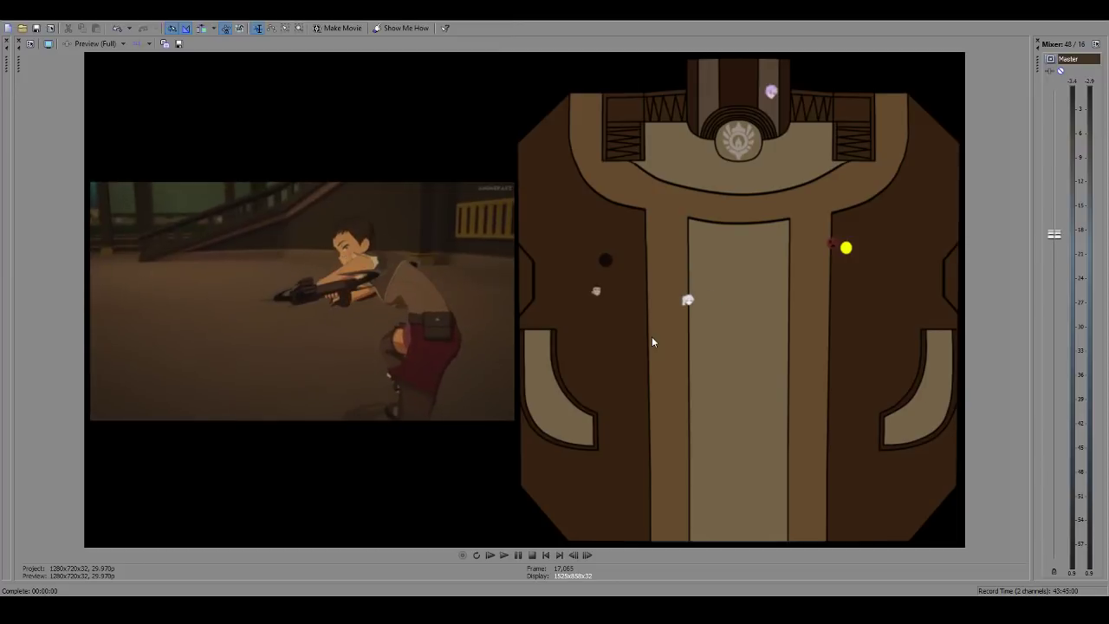
# Step: Step forward past the cut to the white-haired fighter's slide with the attacker in the distance, checking both markers' spacing on the map
pyautogui.press('Right')
pyautogui.press('Right')
pyautogui.press('Right')
pyautogui.press('Right')
pyautogui.press('Right')
pyautogui.press('Right')
pyautogui.press('Right')
pyautogui.press('Right')
pyautogui.press('Right')
pyautogui.press('Right')
pyautogui.press('Right')
pyautogui.press('Right')
pyautogui.press('Right')
pyautogui.press('Right')
pyautogui.press('Right')
pyautogui.press('Right')
pyautogui.press('Right')
pyautogui.press('Right')
pyautogui.press('Right')
pyautogui.press('Right')
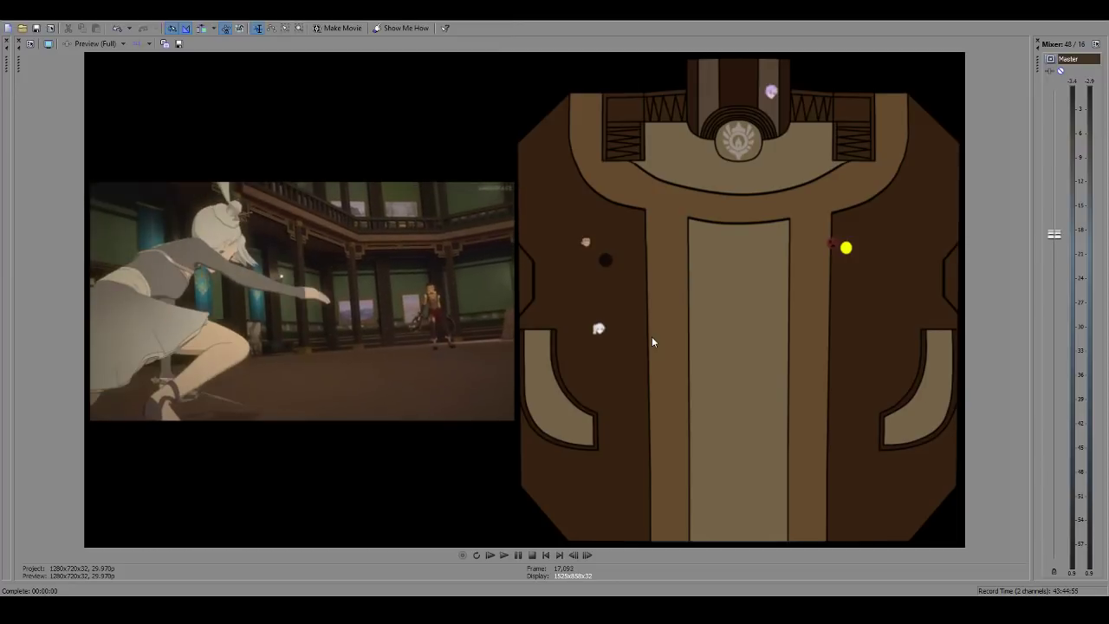
# Step: Step back from the slide and forward again to the white-haired fighter's tumble at frame 17,070, checking her marker across the cut
pyautogui.press('Left')
pyautogui.press('Left')
pyautogui.press('Left')
pyautogui.press('Left')
pyautogui.press('Left')
pyautogui.press('Left')
pyautogui.press('Left')
pyautogui.press('Left')
pyautogui.press('Left')
pyautogui.press('Left')
pyautogui.press('Left')
pyautogui.press('Left')
pyautogui.press('Left')
pyautogui.press('Left')
pyautogui.press('Left')
pyautogui.press('Left')
pyautogui.press('Left')
pyautogui.press('Left')
pyautogui.press('Left')
pyautogui.press('Left')
pyautogui.press('Right')
pyautogui.press('Right')
pyautogui.press('Right')
pyautogui.press('Right')
pyautogui.press('Right')
pyautogui.press('Right')
pyautogui.press('Right')
pyautogui.press('Right')
pyautogui.press('Right')
pyautogui.press('Right')
pyautogui.press('Right')
pyautogui.press('Right')
pyautogui.press('Right')
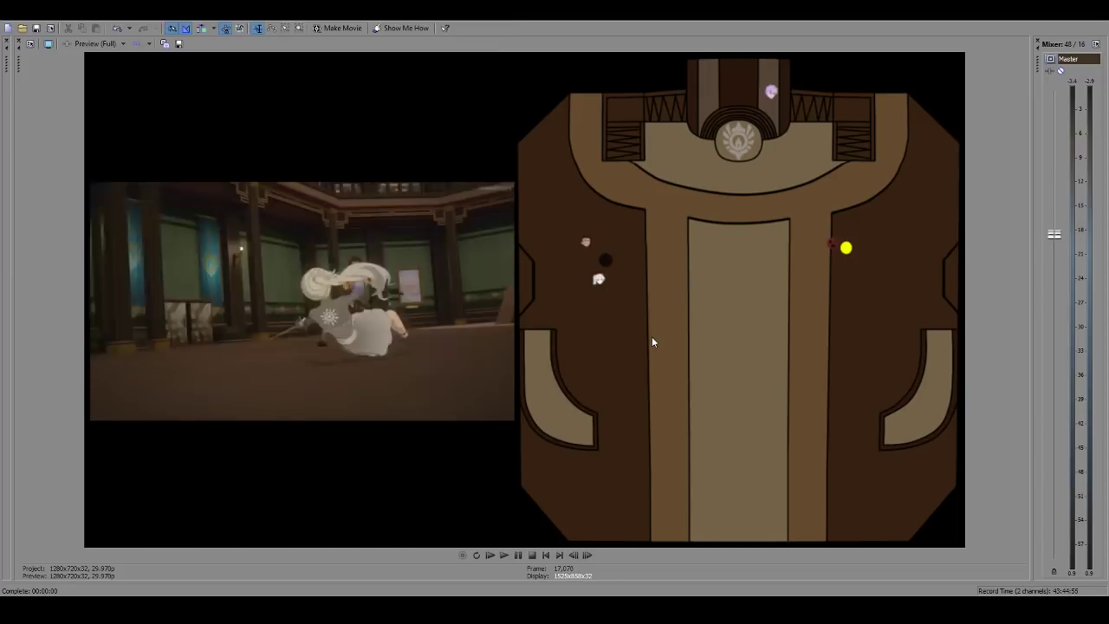
# Step: Step forward from the tumble to the white-haired fighter's crouch with her rapier extended, following her marker's path on the map
pyautogui.press('Right')
pyautogui.press('Right')
pyautogui.press('Right')
pyautogui.press('Right')
pyautogui.press('Right')
pyautogui.press('Right')
pyautogui.press('Right')
pyautogui.press('Right')
pyautogui.press('Right')
pyautogui.press('Right')
pyautogui.press('Right')
pyautogui.press('Right')
pyautogui.press('Right')
pyautogui.press('Right')
pyautogui.press('Right')
pyautogui.press('Right')
pyautogui.press('Right')
pyautogui.press('Right')
pyautogui.press('Right')
pyautogui.press('Right')
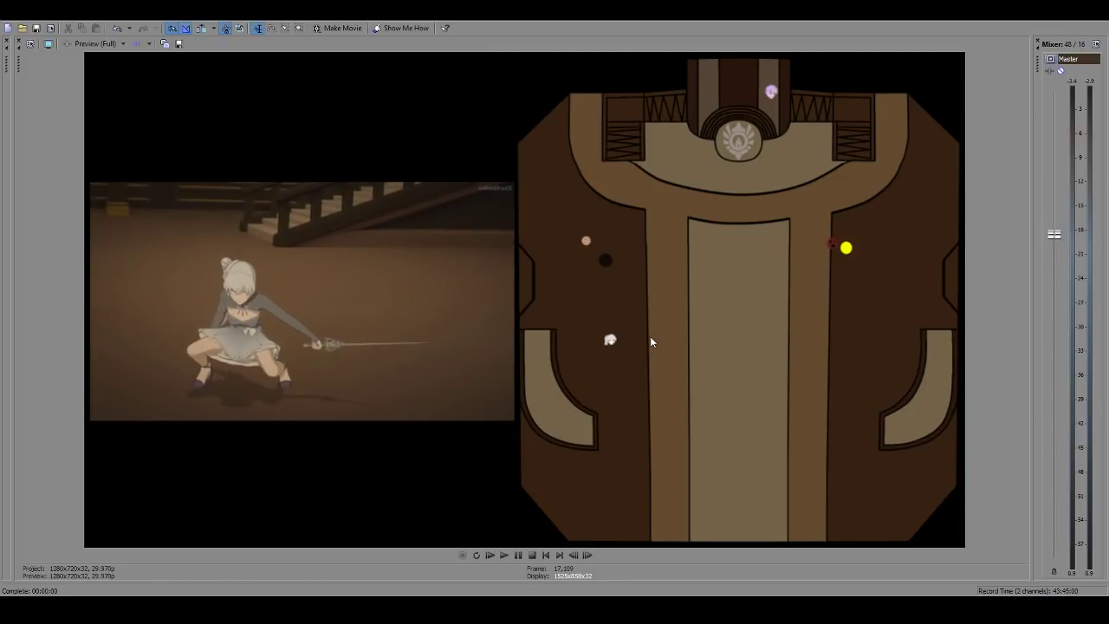
# Step: Step back from the rapier crouch to the attacker's blade swing at frame 17,056, retracing both fighters' markers on the map
pyautogui.press('Left')
pyautogui.press('Left')
pyautogui.press('Left')
pyautogui.press('Left')
pyautogui.press('Left')
pyautogui.press('Left')
pyautogui.press('Left')
pyautogui.press('Left')
pyautogui.press('Left')
pyautogui.press('Left')
pyautogui.press('Left')
pyautogui.press('Left')
pyautogui.press('Left')
pyautogui.press('Left')
pyautogui.press('Left')
pyautogui.press('Left')
pyautogui.press('Left')
pyautogui.press('Left')
pyautogui.press('Left')
pyautogui.press('Left')
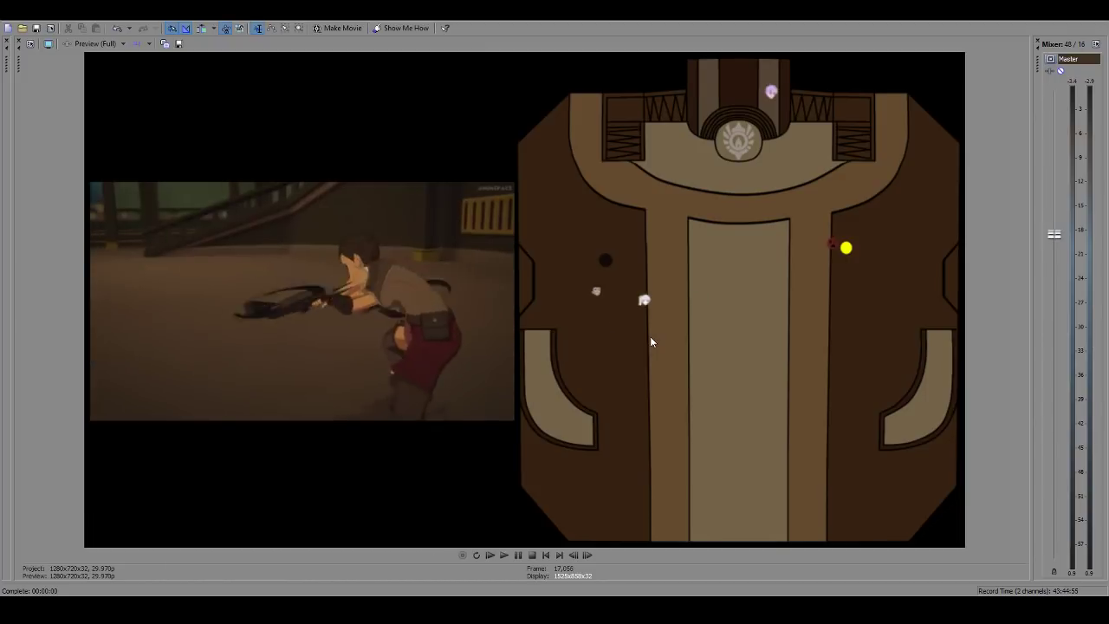
# Step: Step back from the blade swing to the attacker charging at the white-haired fighter at frame 17,008, comparing both markers with the footage
pyautogui.press('Left')
pyautogui.press('Left')
pyautogui.press('Left')
pyautogui.press('Left')
pyautogui.press('Left')
pyautogui.press('Left')
pyautogui.press('Left')
pyautogui.press('Left')
pyautogui.press('Left')
pyautogui.press('Left')
pyautogui.press('Left')
pyautogui.press('Left')
pyautogui.press('Left')
pyautogui.press('Left')
pyautogui.press('Left')
pyautogui.press('Left')
pyautogui.press('Left')
pyautogui.press('Left')
pyautogui.press('Left')
pyautogui.press('Left')
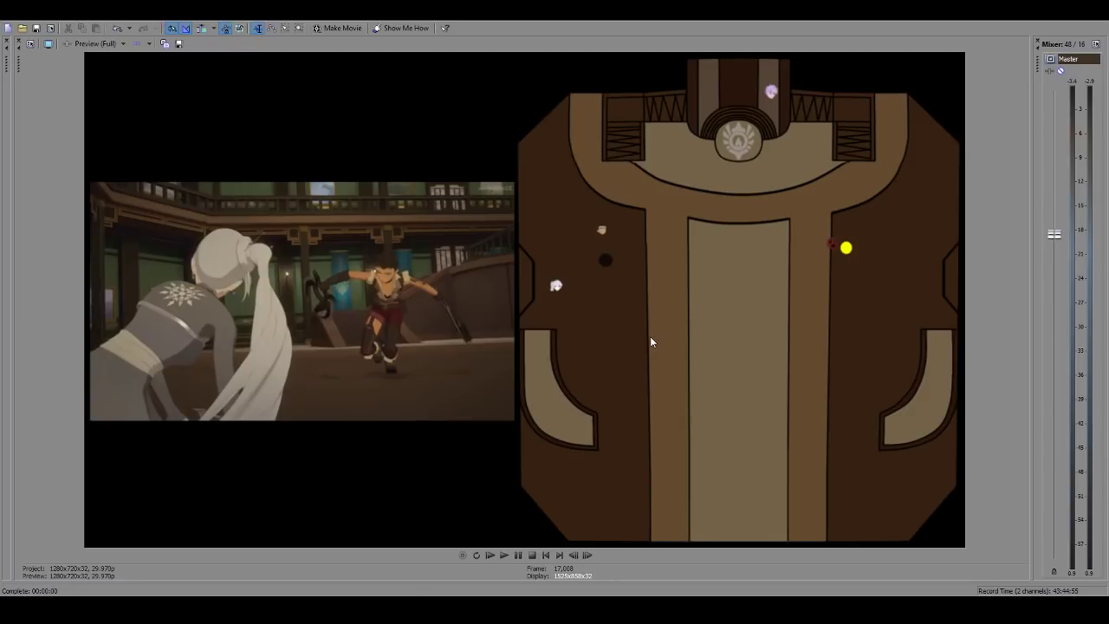
# Step: Step back and forth through the attacker's charge to frame 17,016, comparing his marker on the map with the footage
pyautogui.press('Left')
pyautogui.press('Left')
pyautogui.press('Left')
pyautogui.press('Left')
pyautogui.press('Left')
pyautogui.press('Left')
pyautogui.press('Left')
pyautogui.press('Left')
pyautogui.press('Left')
pyautogui.press('Left')
pyautogui.press('Left')
pyautogui.press('Left')
pyautogui.press('Left')
pyautogui.press('Left')
pyautogui.press('Left')
pyautogui.press('Left')
pyautogui.press('Left')
pyautogui.press('Left')
pyautogui.press('Left')
pyautogui.press('Left')
pyautogui.press('Right')
pyautogui.press('Right')
pyautogui.press('Right')
pyautogui.press('Right')
pyautogui.press('Right')
pyautogui.press('Right')
pyautogui.press('Right')
pyautogui.press('Right')
pyautogui.press('Right')
pyautogui.press('Right')
pyautogui.press('Right')
pyautogui.press('Right')
pyautogui.press('Right')
pyautogui.press('Right')
pyautogui.press('Right')
pyautogui.press('Right')
pyautogui.press('Right')
pyautogui.press('Right')
pyautogui.press('Right')
pyautogui.press('Right')
pyautogui.press('Right')
pyautogui.press('Right')
pyautogui.press('Right')
pyautogui.press('Right')
pyautogui.press('Right')
pyautogui.press('Right')
pyautogui.press('Right')
pyautogui.press('Right')
pyautogui.press('Right')
pyautogui.press('Right')
pyautogui.press('Right')
pyautogui.press('Right')
pyautogui.press('Right')
pyautogui.press('Right')
pyautogui.press('Right')
pyautogui.press('Left')
pyautogui.press('Left')
pyautogui.press('Left')
pyautogui.press('Left')
pyautogui.press('Left')
pyautogui.press('Left')
pyautogui.press('Left')
pyautogui.press('Left')
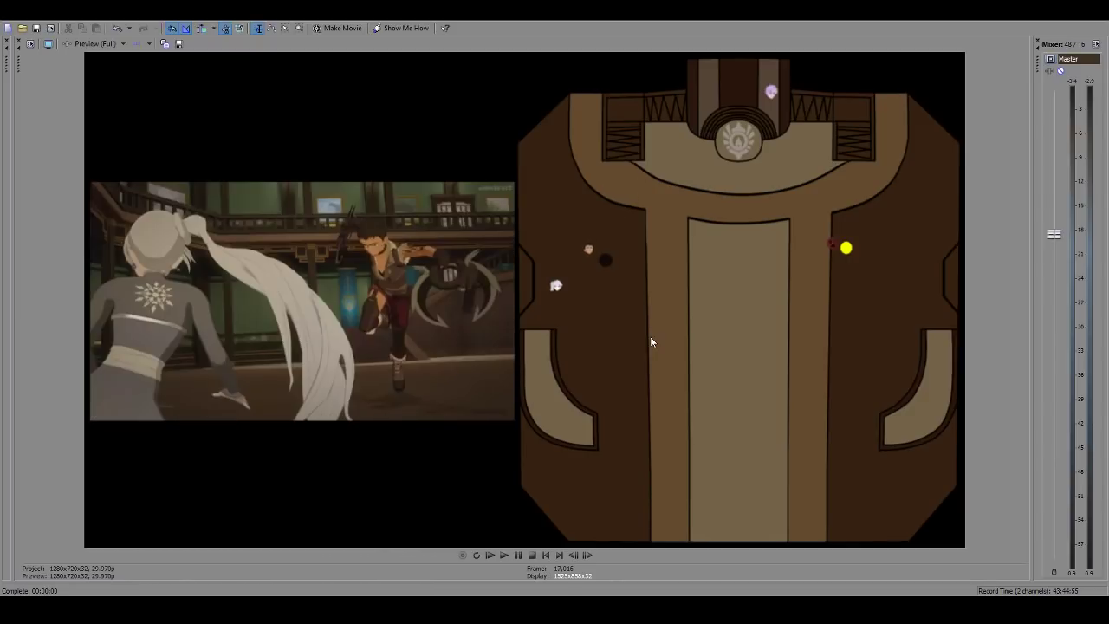
# Step: Step forward from frame 17,016 and back again, rechecking the charging attacker's path against the white-haired fighter's marker
pyautogui.press('Right')
pyautogui.press('Right')
pyautogui.press('Right')
pyautogui.press('Right')
pyautogui.press('Right')
pyautogui.press('Right')
pyautogui.press('Left')
pyautogui.press('Left')
pyautogui.press('Left')
pyautogui.press('Left')
pyautogui.press('Left')
pyautogui.press('Left')
pyautogui.press('Left')
pyautogui.press('Left')
# Step: Play the footage past the ice wall to the green-haired fighter's duel with the red-caped fighter, pausing at frame 18,689
pyautogui.press('space')
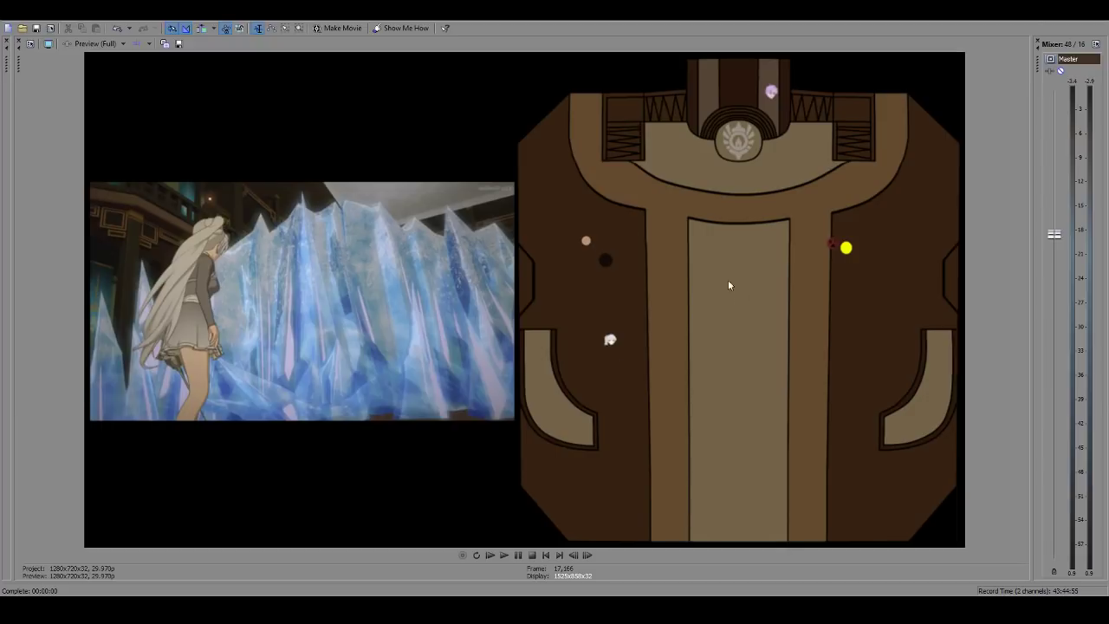
pyautogui.press('space')
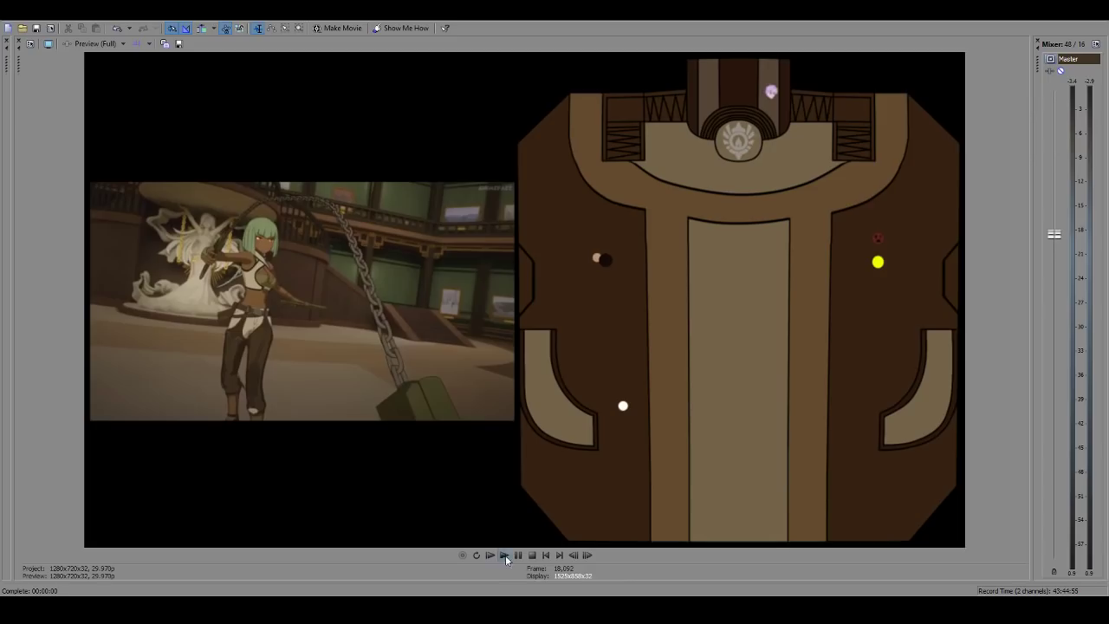
pyautogui.click(504, 555)
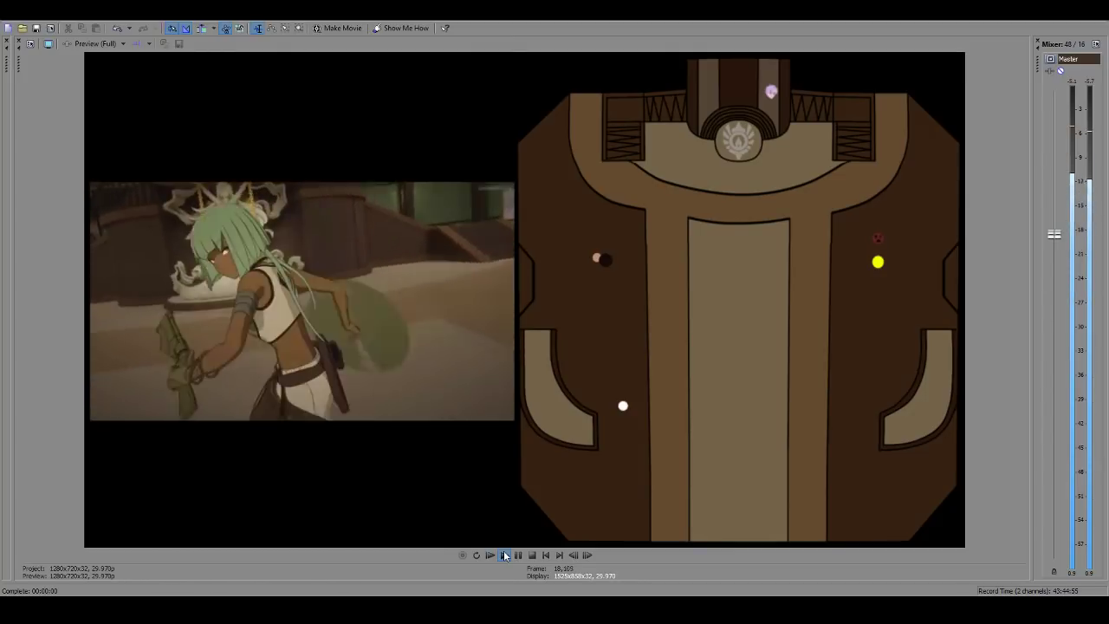
pyautogui.click(517, 554)
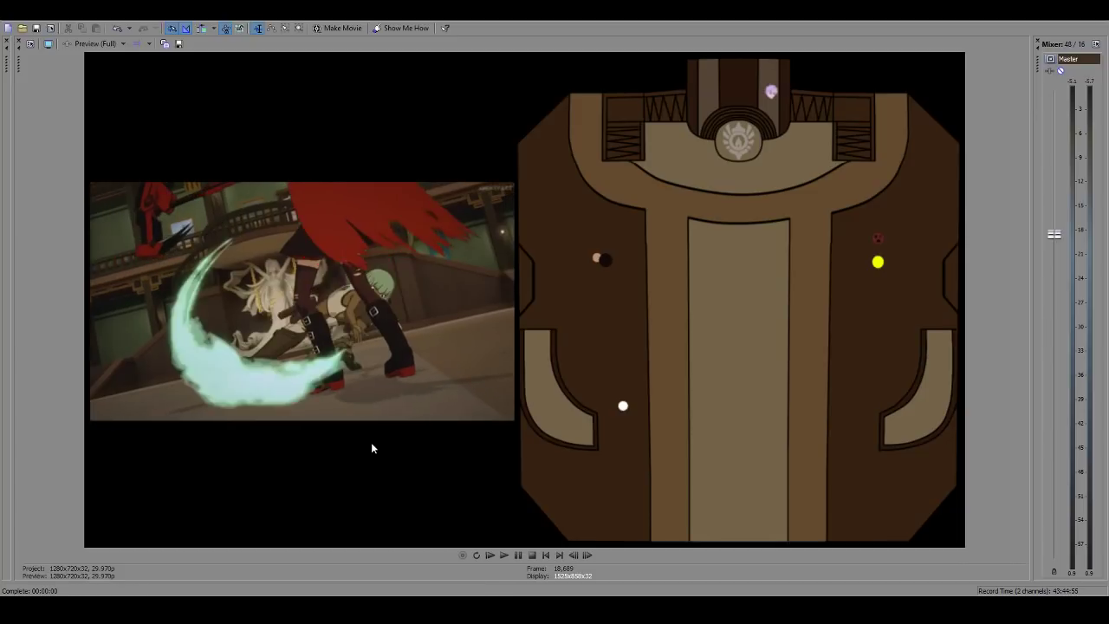
# Step: Step back to frame 18,686 and forward through the green slash to frame 18,694, examining both duelists' positions
pyautogui.press('Left')
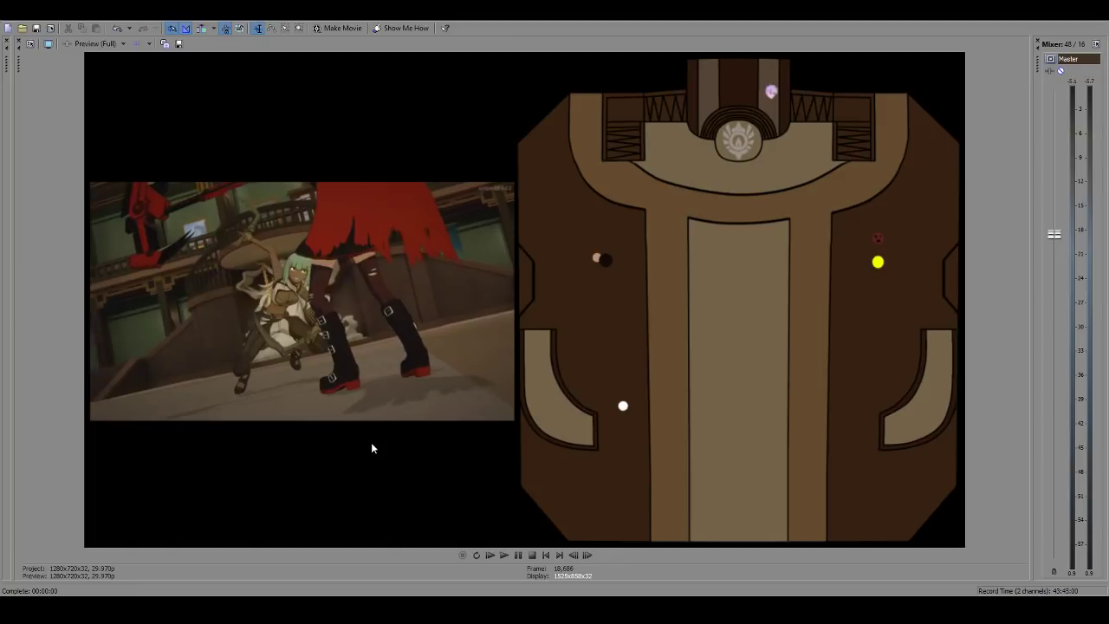
pyautogui.press('Right')
pyautogui.press('Right')
pyautogui.press('Right')
pyautogui.press('Right')
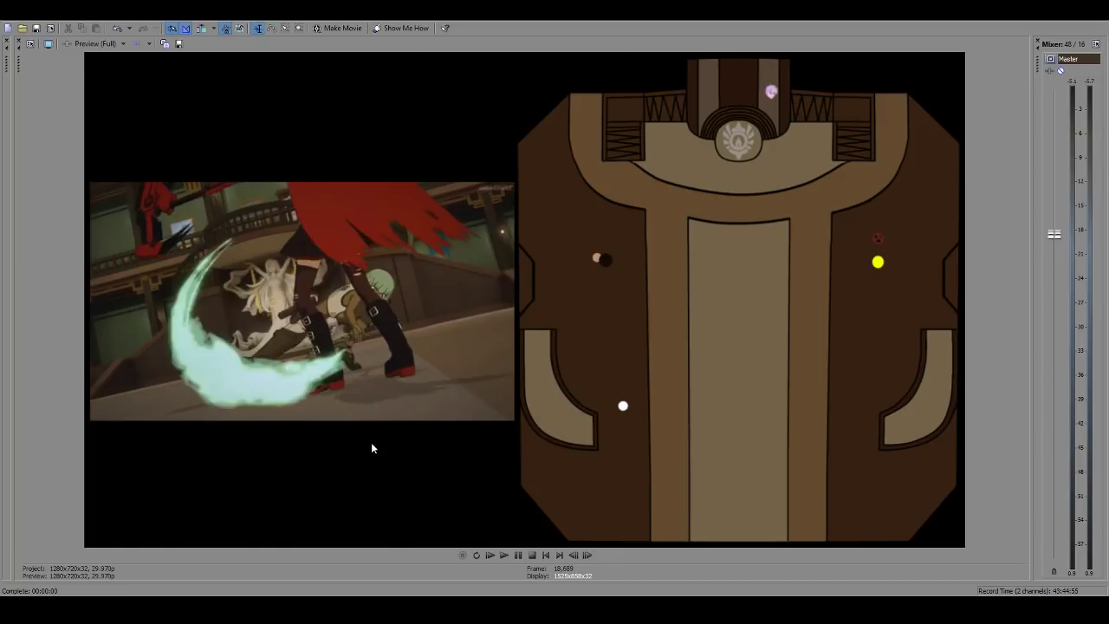
pyautogui.press('Right')
pyautogui.press('Right')
pyautogui.press('Right')
pyautogui.press('Right')
pyautogui.press('Right')
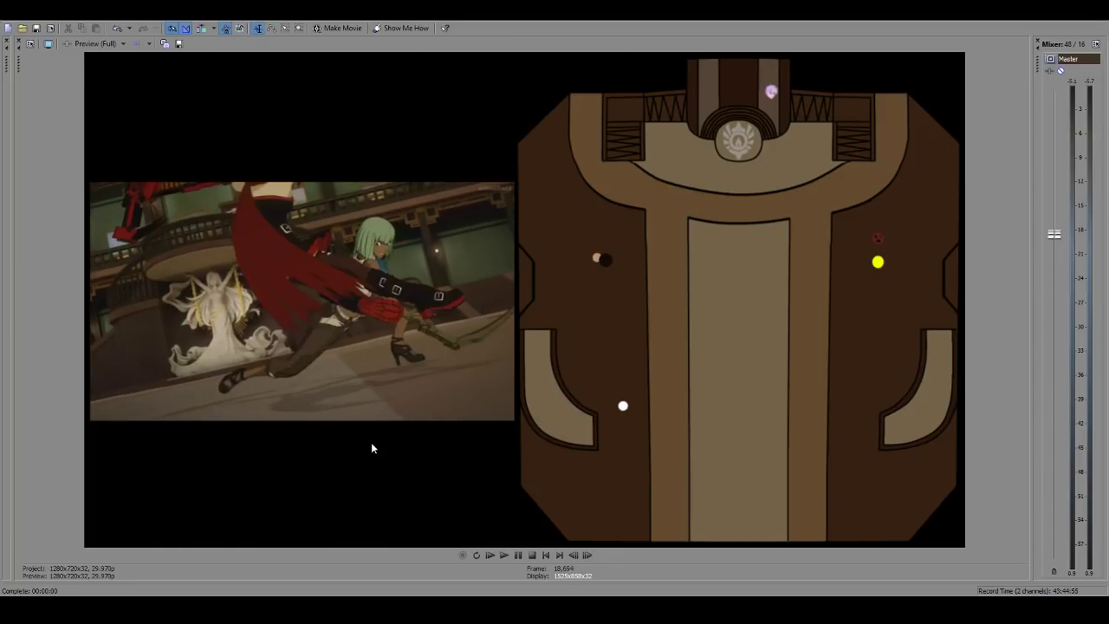
# Step: Advance to frame 18,700 and alternate with frame 18,699, comparing the red-caped fighter's placement across the cut
pyautogui.press('Right')
pyautogui.press('Right')
pyautogui.press('Right')
pyautogui.press('Right')
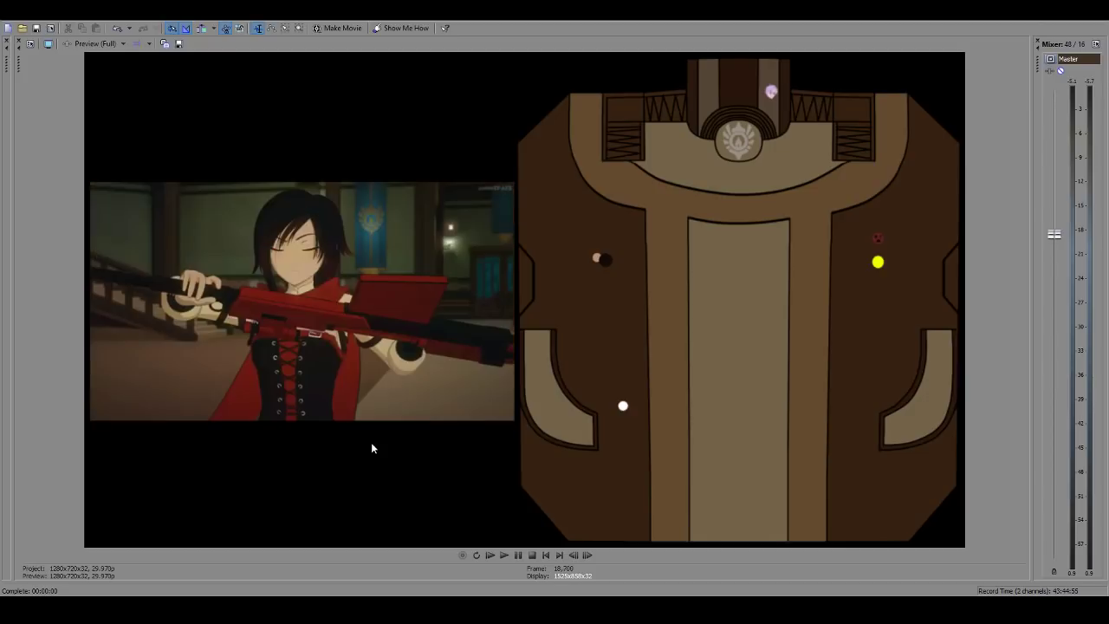
pyautogui.press('Right')
pyautogui.press('Left')
pyautogui.press('Right')
pyautogui.press('Left')
pyautogui.press('Right')
pyautogui.press('Left')
pyautogui.press('Right')
pyautogui.press('Left')
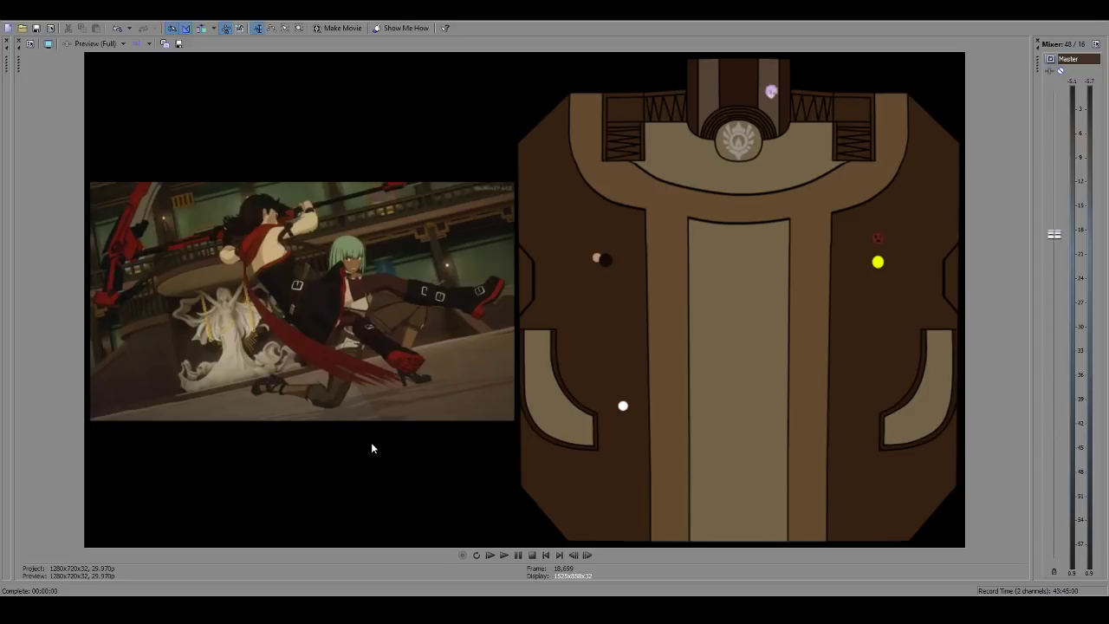
pyautogui.press('Right')
pyautogui.press('Left')
# Step: Step forward from the cut to frame 18,712, where the red-caped fighter holds her rifle overhead
pyautogui.press('Right')
pyautogui.press('Right')
pyautogui.press('Right')
pyautogui.press('Right')
pyautogui.press('Right')
pyautogui.press('Right')
pyautogui.press('Right')
pyautogui.press('Right')
pyautogui.press('Right')
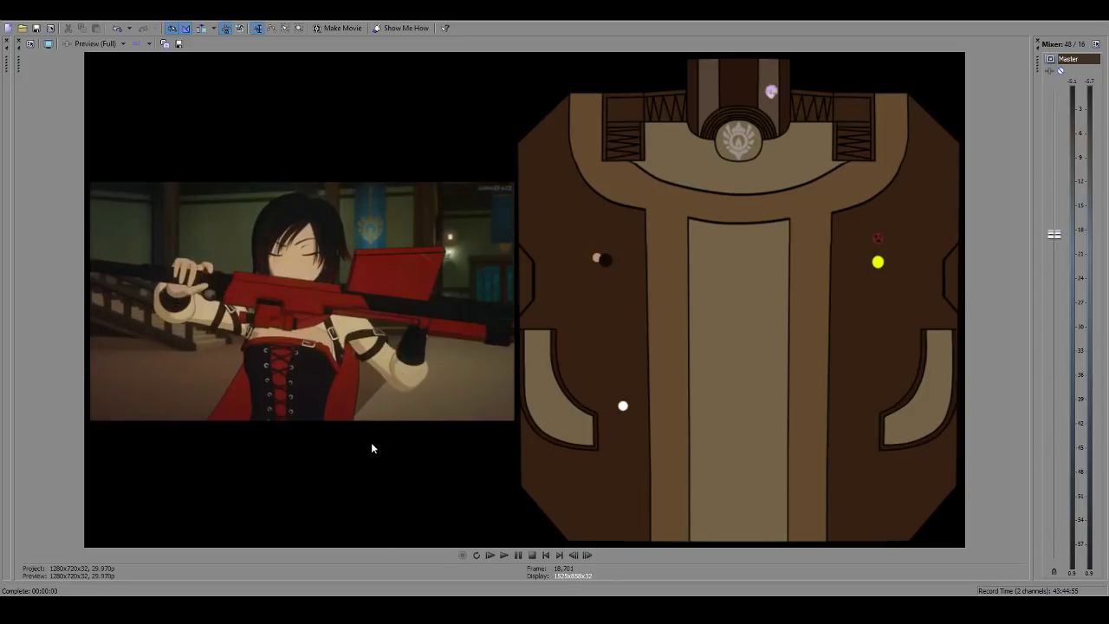
pyautogui.press('Right')
pyautogui.press('Right')
pyautogui.press('Right')
pyautogui.press('Right')
pyautogui.press('Right')
pyautogui.press('Right')
pyautogui.press('Right')
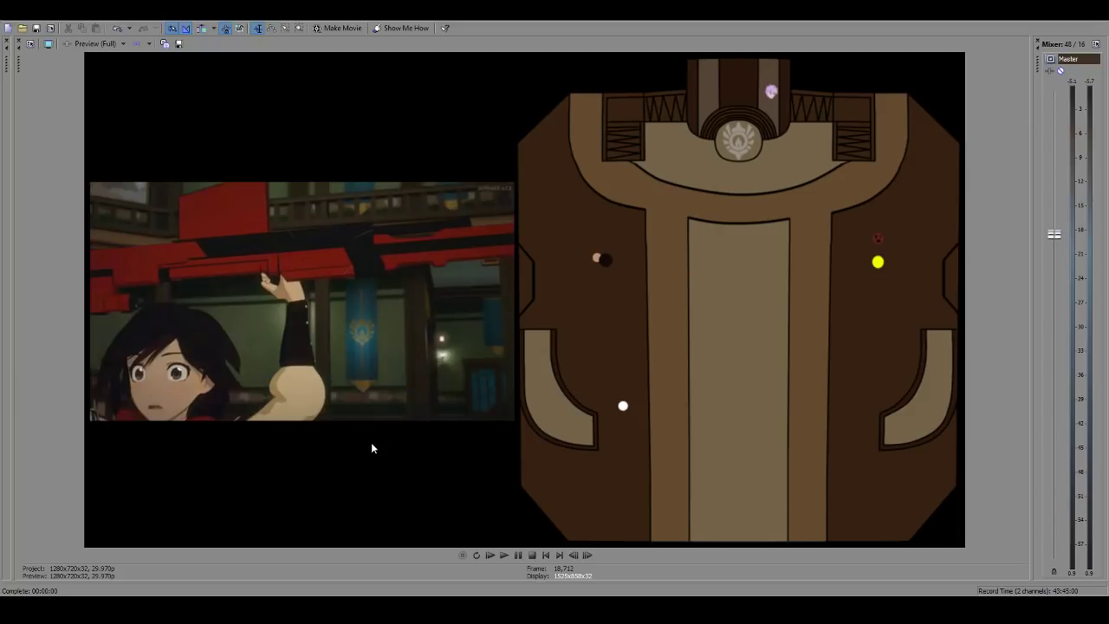
# Step: Step forward through the rifle's muzzle flash to the bullet in flight at frame 18,721, examining the shot's direction
pyautogui.press('Right')
pyautogui.press('Right')
pyautogui.press('Right')
pyautogui.press('Right')
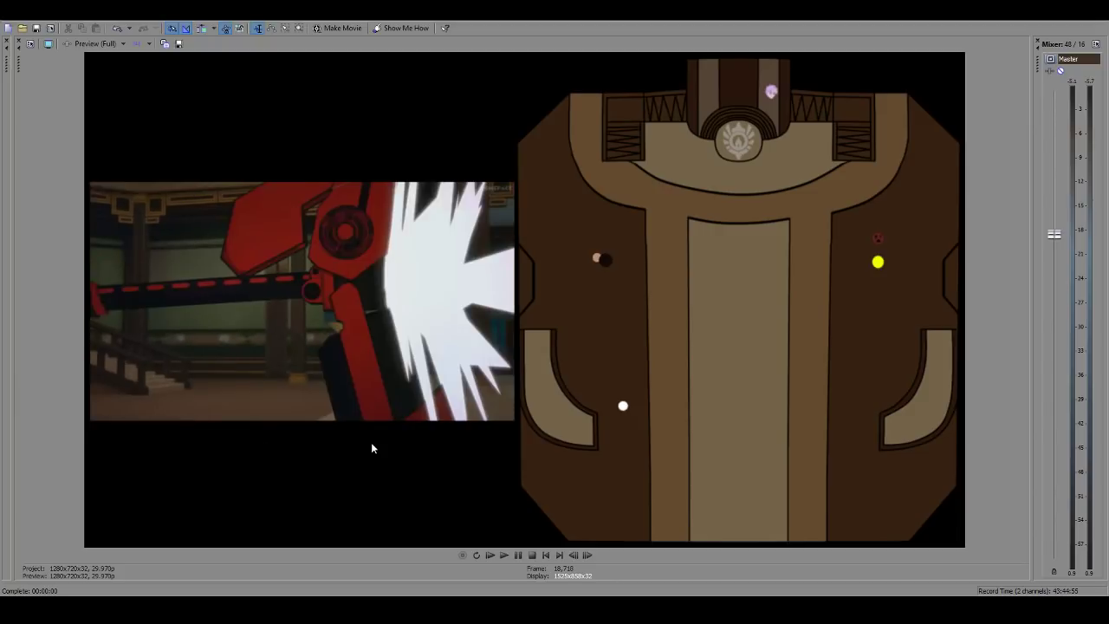
pyautogui.press('Right')
pyautogui.press('Right')
pyautogui.press('Right')
pyautogui.press('Right')
pyautogui.press('Right')
pyautogui.press('Right')
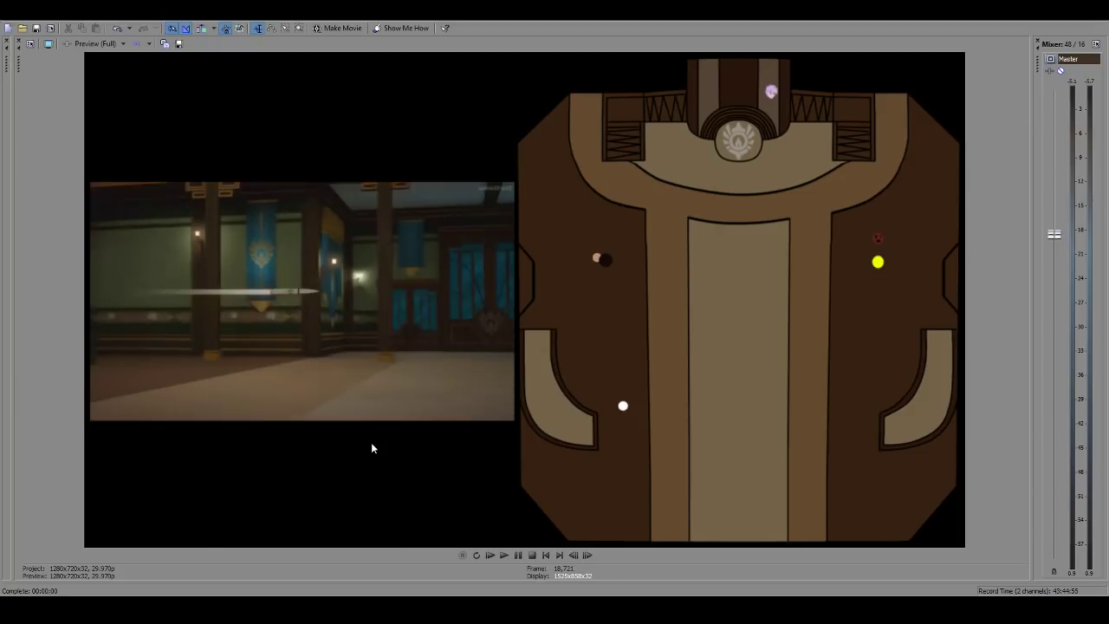
# Step: Follow the bullet frame by frame to frame 18,729, examining the hall doors behind it
pyautogui.press('Right')
pyautogui.press('Right')
pyautogui.press('Right')
pyautogui.press('Right')
pyautogui.press('Right')
pyautogui.press('Right')
pyautogui.press('Right')
pyautogui.press('Right')
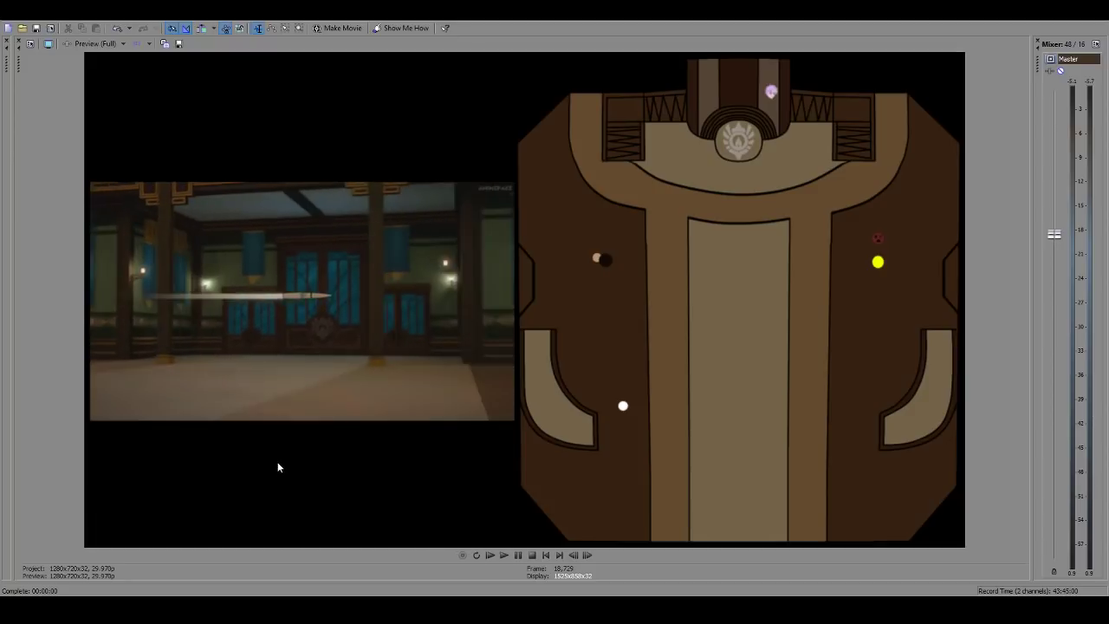
# Step: Step forward from the bullet to the white-haired fighter at frame 18,737, checking her marker on the map
pyautogui.press('Right')
pyautogui.press('Right')
pyautogui.press('Right')
pyautogui.press('Right')
pyautogui.press('Right')
pyautogui.press('Right')
pyautogui.press('Right')
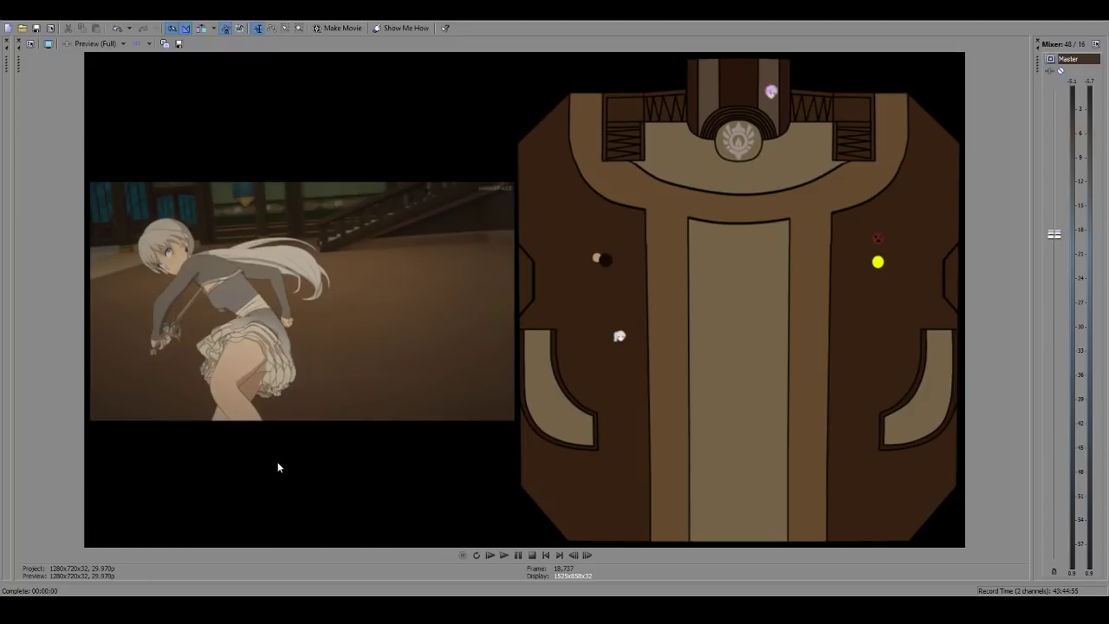
# Step: Step forward through the white-haired fighter's sword swing to frame 18,744, comparing her stance with her marker
pyautogui.press('Right')
pyautogui.press('Right')
pyautogui.press('Right')
pyautogui.press('Right')
pyautogui.press('Right')
pyautogui.press('Right')
pyautogui.press('Right')
pyautogui.press('Right')
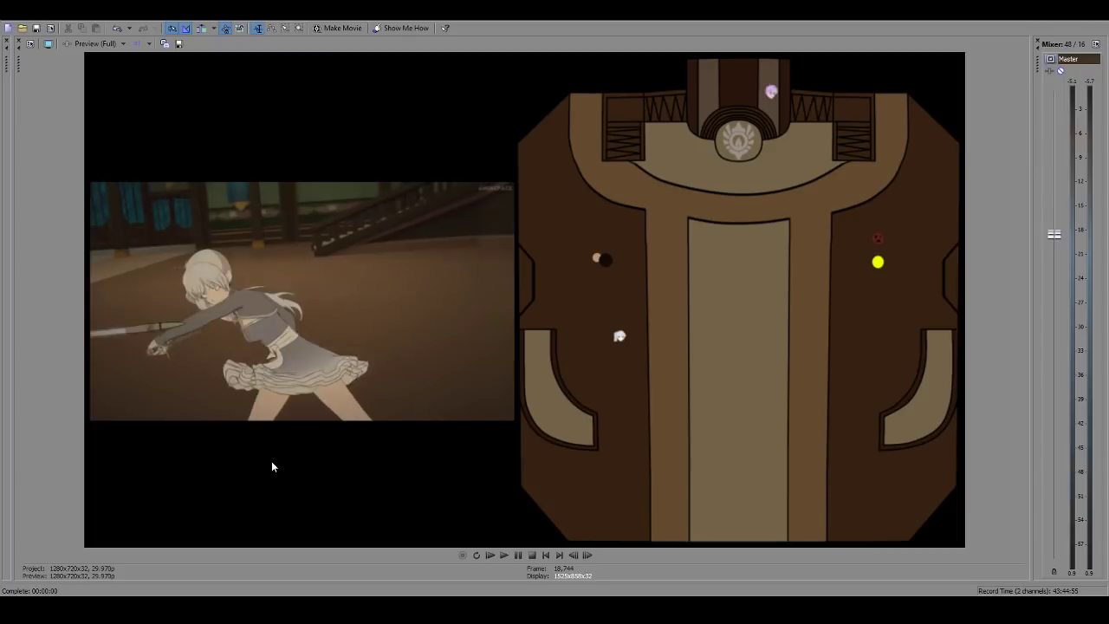
# Step: Step forward through the white-haired fighter's follow-through to frame 18,751, comparing her crossed-arm sword stance with her marker
pyautogui.press('Right')
pyautogui.press('Right')
pyautogui.press('Right')
pyautogui.press('Right')
pyautogui.press('Right')
pyautogui.press('Right')
pyautogui.press('Right')
pyautogui.press('Right')
pyautogui.press('Right')
pyautogui.press('Right')
pyautogui.press('Right')
pyautogui.press('Right')
pyautogui.press('Right')
pyautogui.press('Right')
pyautogui.press('Right')
pyautogui.press('Right')
pyautogui.press('Right')
pyautogui.press('Right')
pyautogui.press('Right')
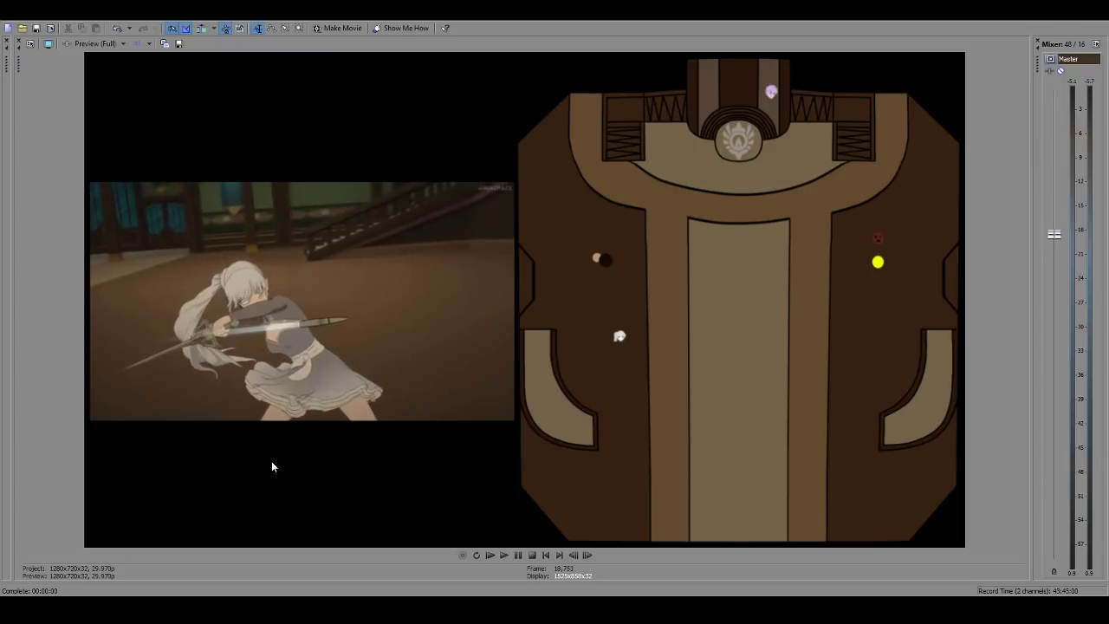
# Step: Step forward through the white-haired fighter's turn to frame 18,778, checking her facing against the hall doors and staircase
pyautogui.press('Right')
pyautogui.press('Right')
pyautogui.press('Right')
pyautogui.press('Right')
pyautogui.press('Right')
pyautogui.press('Right')
pyautogui.press('Right')
pyautogui.press('Right')
pyautogui.press('Right')
pyautogui.press('Right')
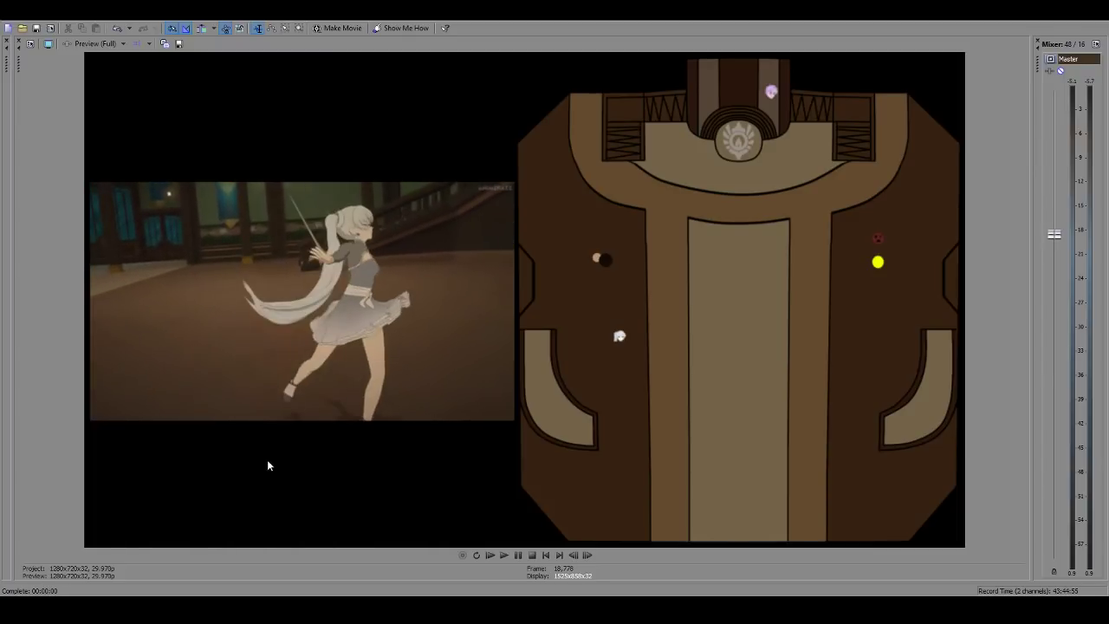
# Step: Step back and forth around frame 18,770, examining the glowing streak passing the white-haired fighter's raised sword
pyautogui.press('Left')
pyautogui.press('Left')
pyautogui.press('Left')
pyautogui.press('Left')
pyautogui.press('Left')
pyautogui.press('Left')
pyautogui.press('Left')
pyautogui.press('Left')
pyautogui.press('Left')
pyautogui.press('Left')
pyautogui.press('Left')
pyautogui.press('Right')
pyautogui.press('Right')
pyautogui.press('Right')
pyautogui.press('Right')
pyautogui.press('Right')
pyautogui.press('Right')
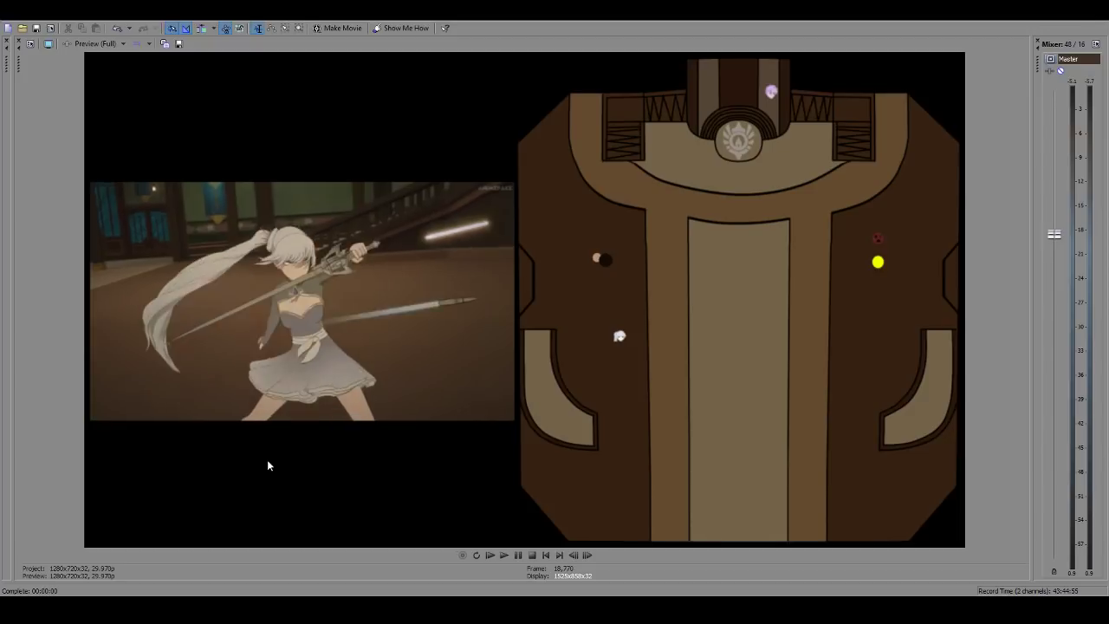
# Step: Step back to the streak at frame 18,767 and forward to frame 18,776, comparing its direction with the map
pyautogui.press('Left')
pyautogui.press('Left')
pyautogui.press('Left')
pyautogui.press('Left')
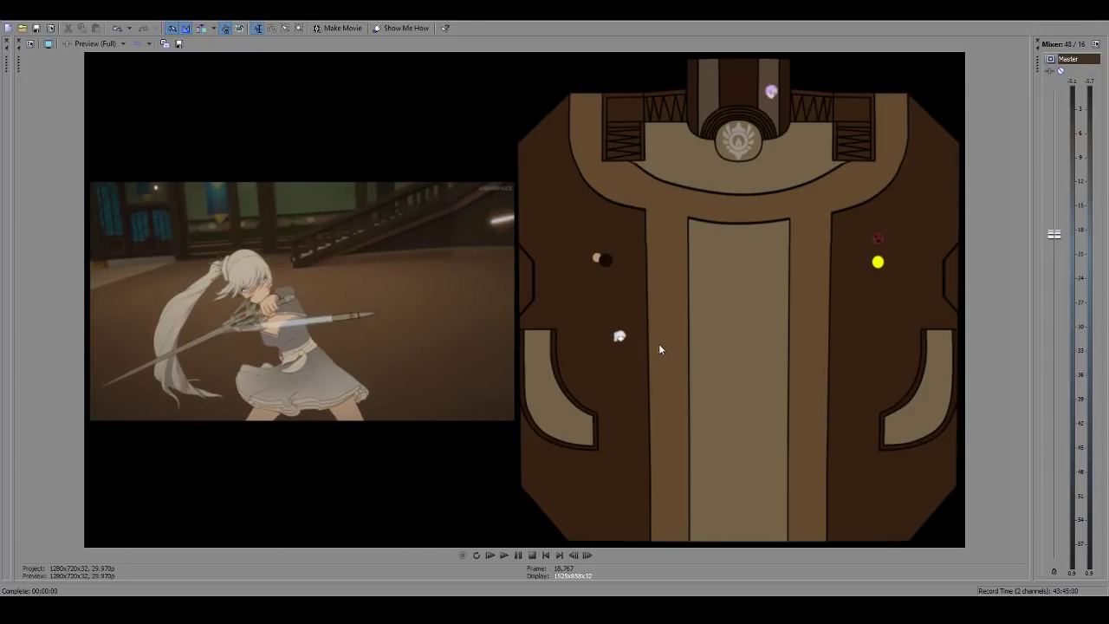
pyautogui.press('Right')
pyautogui.press('Right')
pyautogui.press('Right')
pyautogui.press('Right')
pyautogui.press('Right')
pyautogui.press('Right')
pyautogui.press('Right')
pyautogui.press('Right')
pyautogui.press('Right')
pyautogui.press('Right')
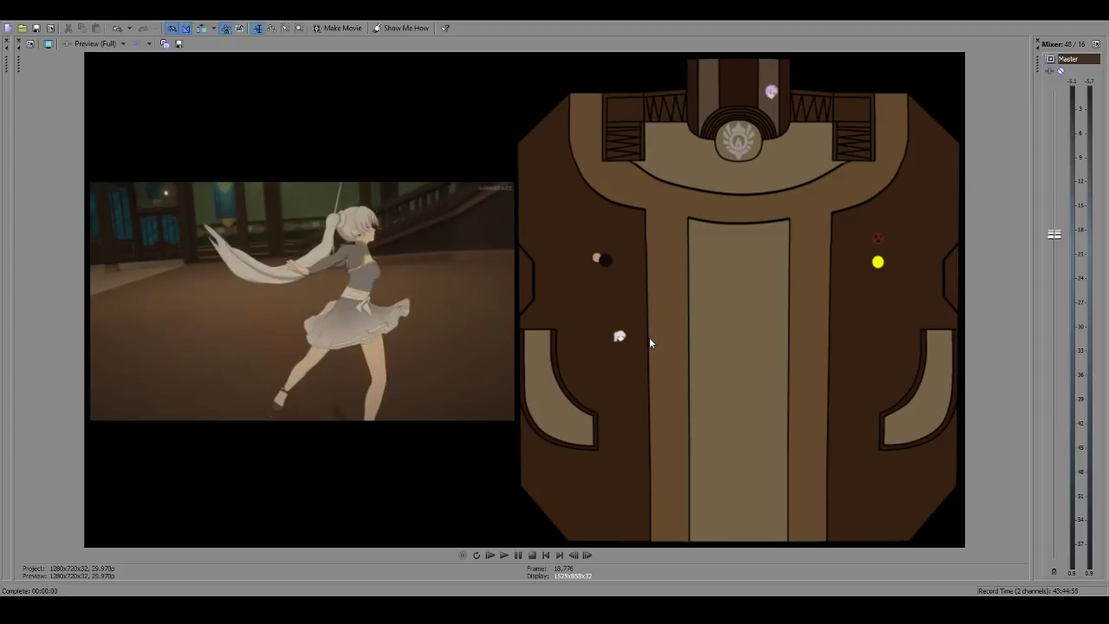
# Step: Replay the white-haired fighter's spin between frames 18,779 and 18,783, examining the flash at her blade
pyautogui.press('Right')
pyautogui.press('Right')
pyautogui.press('Right')
pyautogui.press('Right')
pyautogui.press('Right')
pyautogui.press('Right')
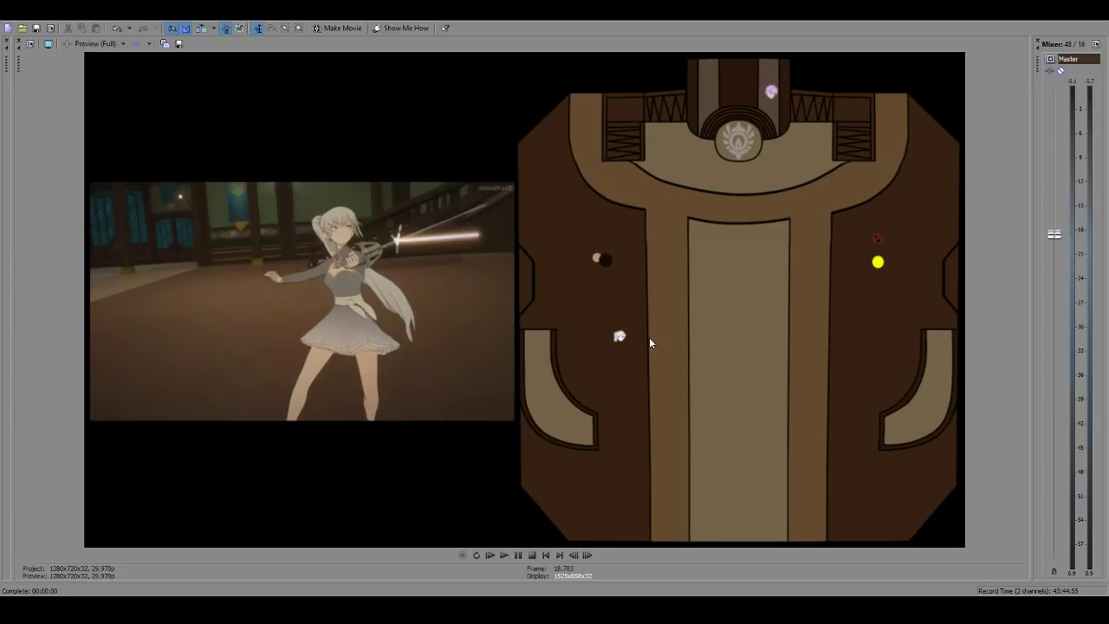
pyautogui.press('Right')
pyautogui.press('Left')
pyautogui.press('Left')
pyautogui.press('Left')
pyautogui.press('Left')
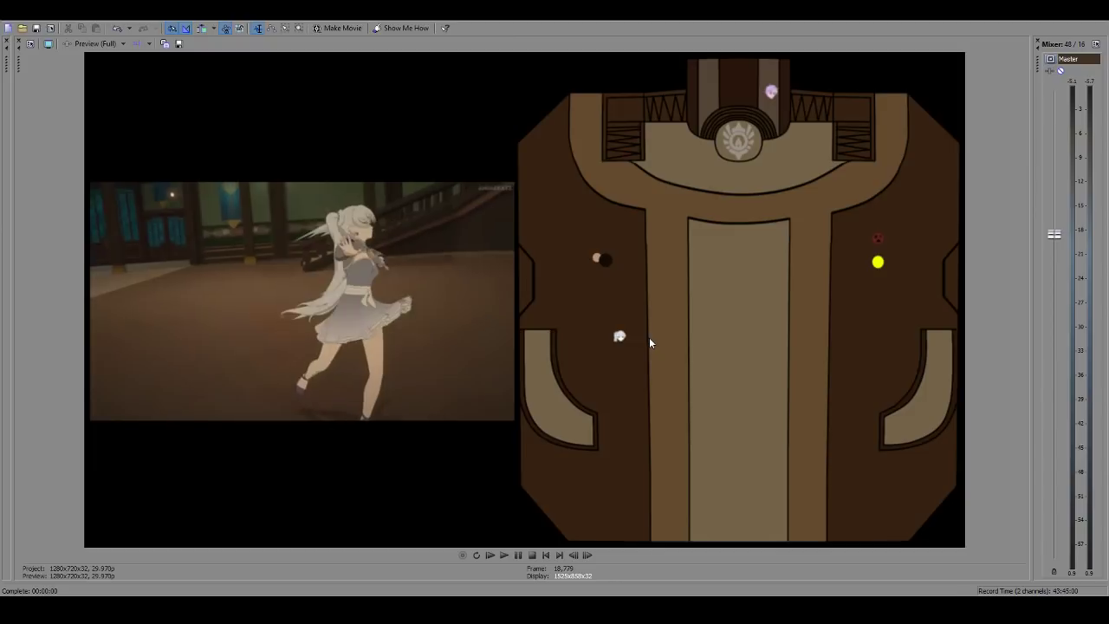
pyautogui.press('Right')
pyautogui.press('Right')
pyautogui.press('Right')
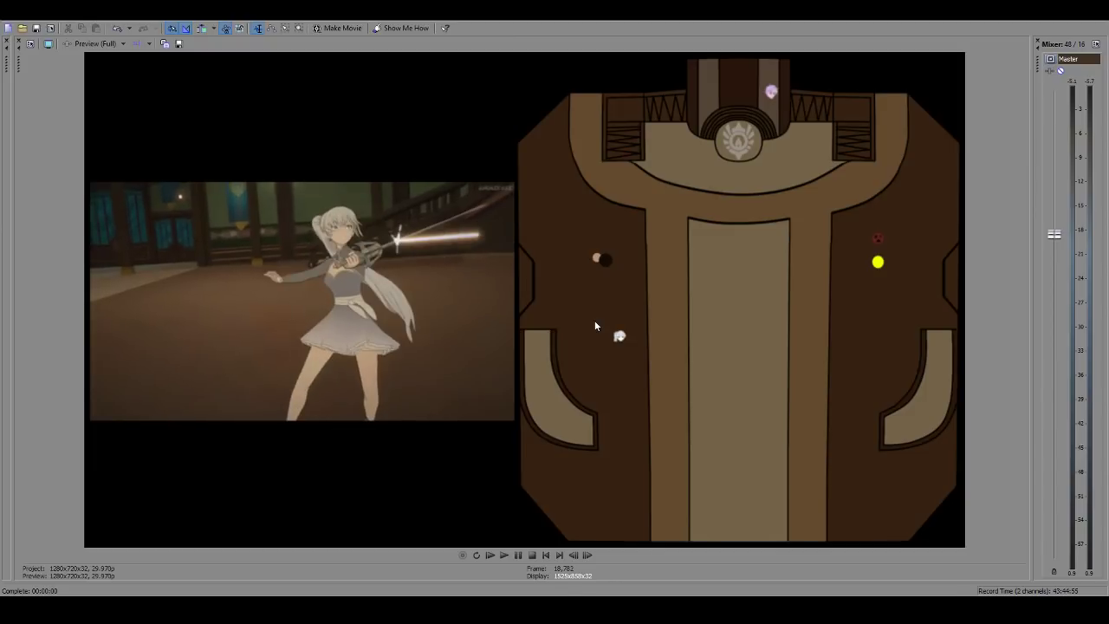
# Step: Step forward to the white-haired fighter's raised sword at frame 18,804, checking how her opponent's marker approaches hers
pyautogui.press('Right')
pyautogui.press('Right')
pyautogui.press('Right')
pyautogui.press('Right')
pyautogui.press('Right')
pyautogui.press('Right')
pyautogui.press('Right')
pyautogui.press('Right')
pyautogui.press('Right')
pyautogui.press('Right')
pyautogui.press('Right')
pyautogui.press('Right')
pyautogui.press('Right')
pyautogui.press('Right')
pyautogui.press('Right')
pyautogui.press('Right')
pyautogui.press('Right')
pyautogui.press('Right')
pyautogui.press('Right')
pyautogui.press('Right')
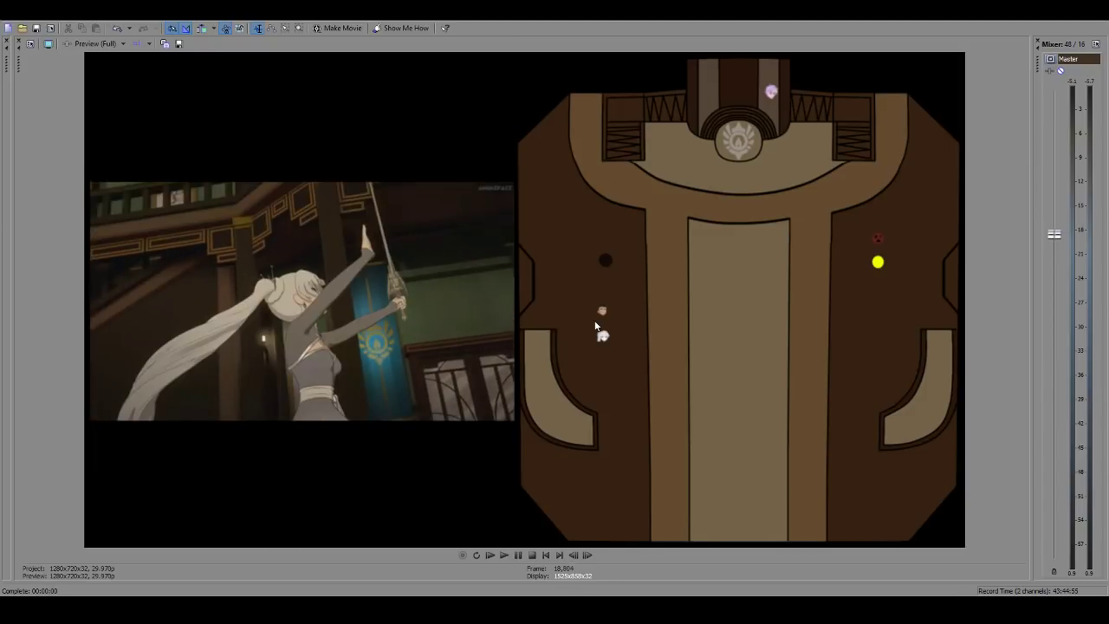
# Step: Follow the opponent's leap onto the glyph to frame 18,826, comparing the two fighters' overlapping markers
pyautogui.press('Right')
pyautogui.press('Right')
pyautogui.press('Right')
pyautogui.press('Right')
pyautogui.press('Right')
pyautogui.press('Right')
pyautogui.press('Right')
pyautogui.press('Right')
pyautogui.press('Right')
pyautogui.press('Right')
pyautogui.press('Right')
pyautogui.press('Right')
pyautogui.press('Right')
pyautogui.press('Right')
pyautogui.press('Right')
pyautogui.press('Right')
pyautogui.press('Right')
pyautogui.press('Right')
pyautogui.press('Right')
pyautogui.press('Right')
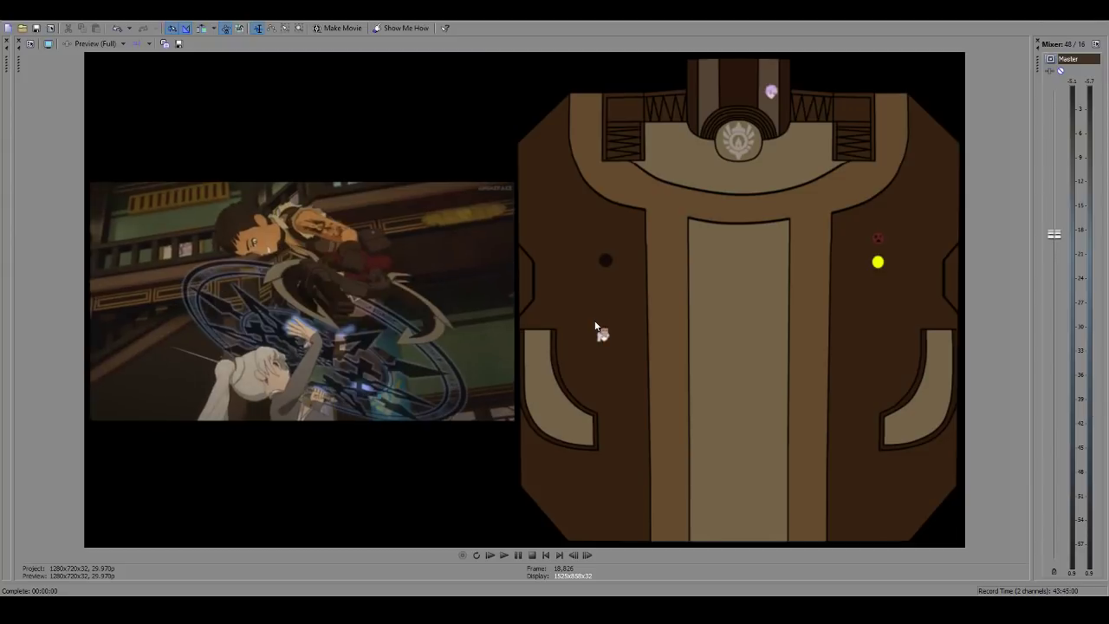
# Step: Recheck the glyph block around frame 18,819, examining the opponent's position above the white-haired fighter
pyautogui.press('Right')
pyautogui.press('Right')
pyautogui.press('Right')
pyautogui.press('Right')
pyautogui.press('Right')
pyautogui.press('Right')
pyautogui.press('Right')
pyautogui.press('Right')
pyautogui.press('Right')
pyautogui.press('Right')
pyautogui.press('Right')
pyautogui.press('Right')
pyautogui.press('Right')
pyautogui.press('Right')
pyautogui.press('Right')
pyautogui.press('Right')
pyautogui.press('Right')
pyautogui.press('Right')
pyautogui.press('Right')
pyautogui.press('Right')
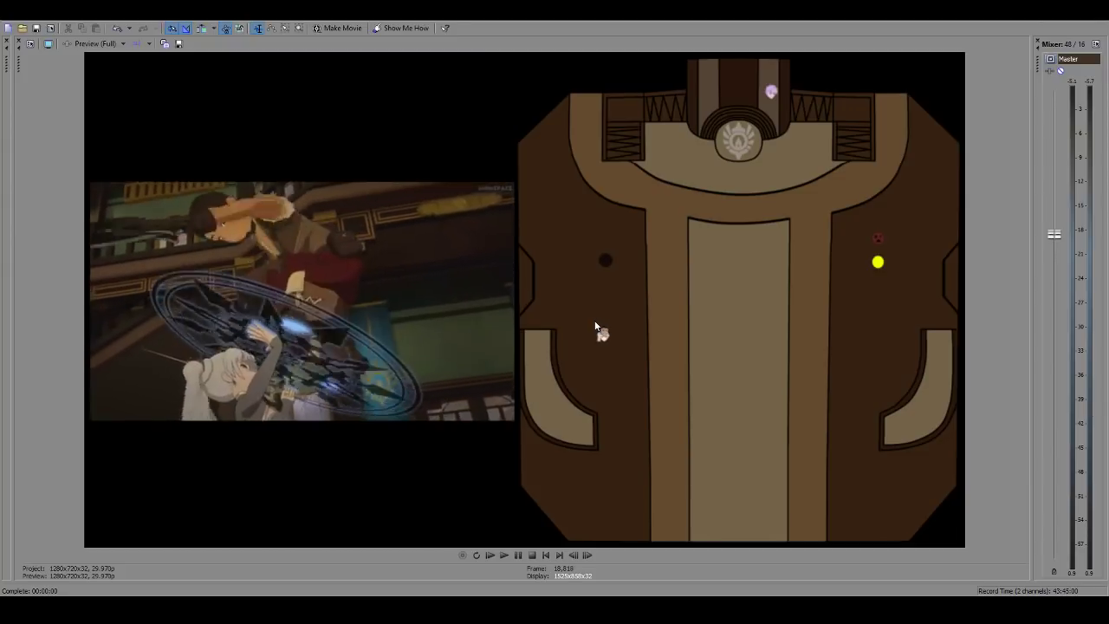
# Step: Step past the glyph block to frame 18,889, comparing the opponent's spot behind the white-haired fighter with his marker
pyautogui.press('Right')
pyautogui.press('Right')
pyautogui.press('Right')
pyautogui.press('Right')
pyautogui.press('Right')
pyautogui.press('Right')
pyautogui.press('Right')
pyautogui.press('Right')
pyautogui.press('Right')
pyautogui.press('Right')
pyautogui.press('Right')
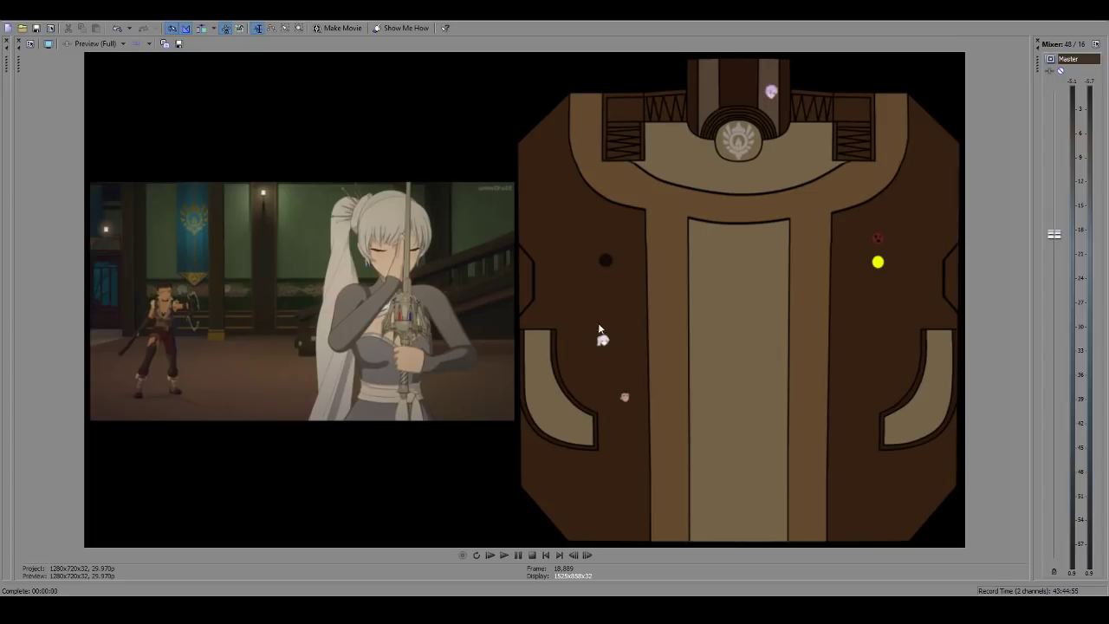
# Step: Play the fight on to frame 20,173, pausing on the red-caped fighter's shots to compare her marker with the footage
pyautogui.press('space')
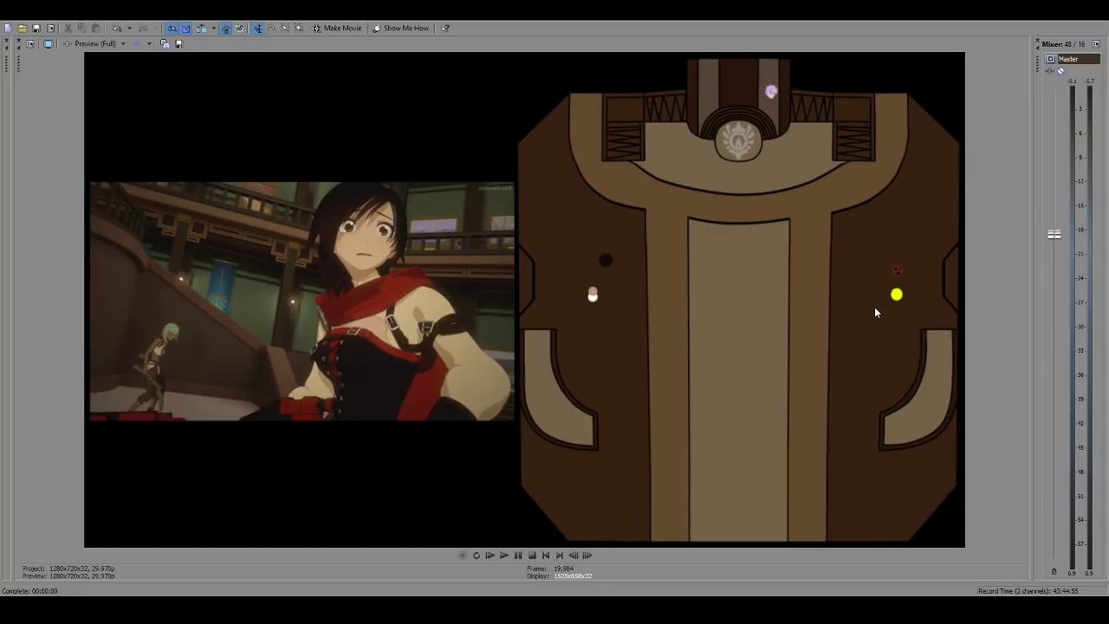
pyautogui.press('space')
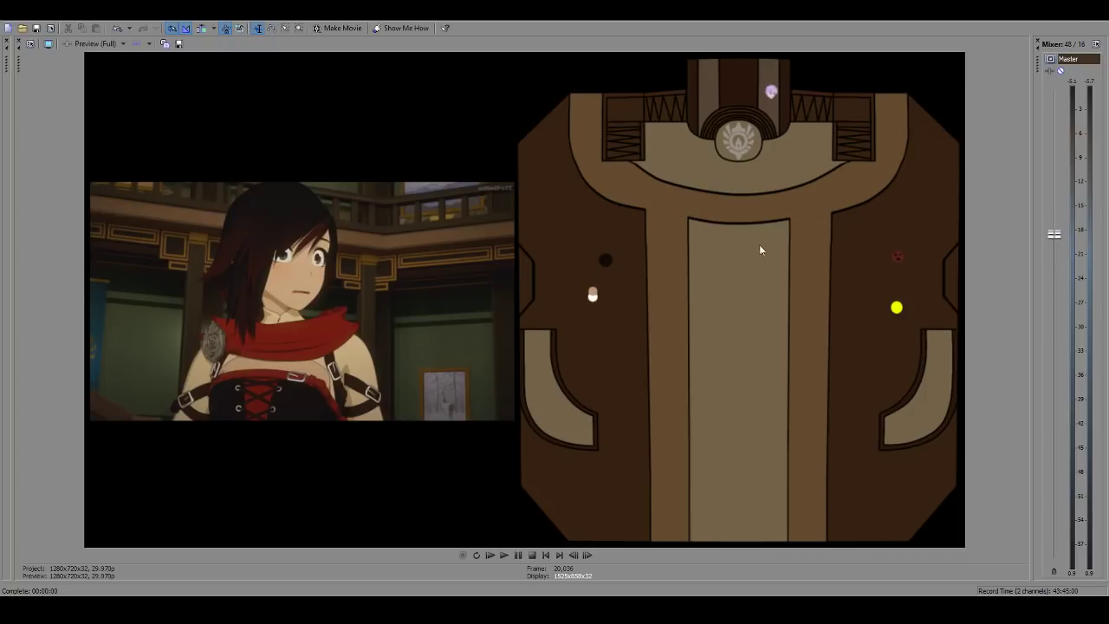
pyautogui.press('space')
pyautogui.press('space')
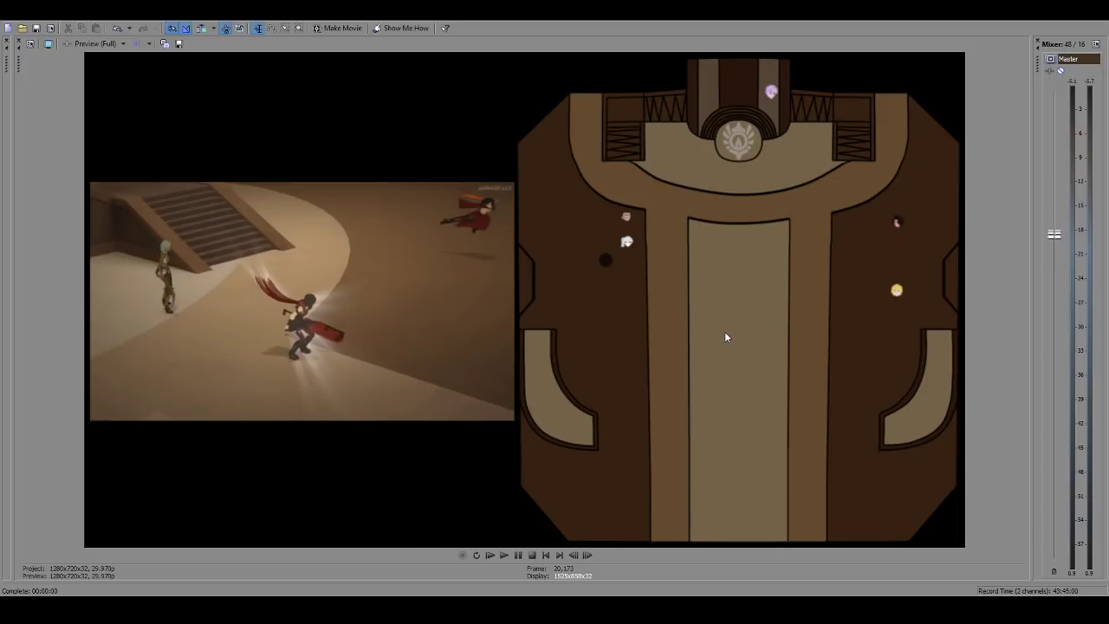
# Step: Play from the red-caped fighter's dash at frame 20,172 through the white flash, following her marker on the map
pyautogui.press('space')
pyautogui.press('space')
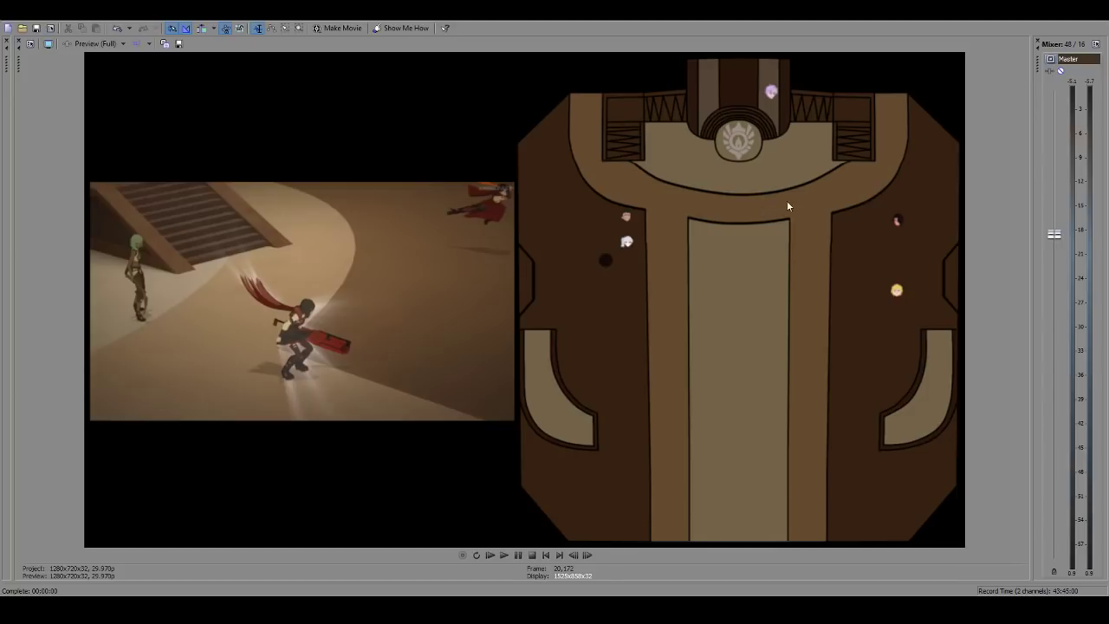
pyautogui.press('space')
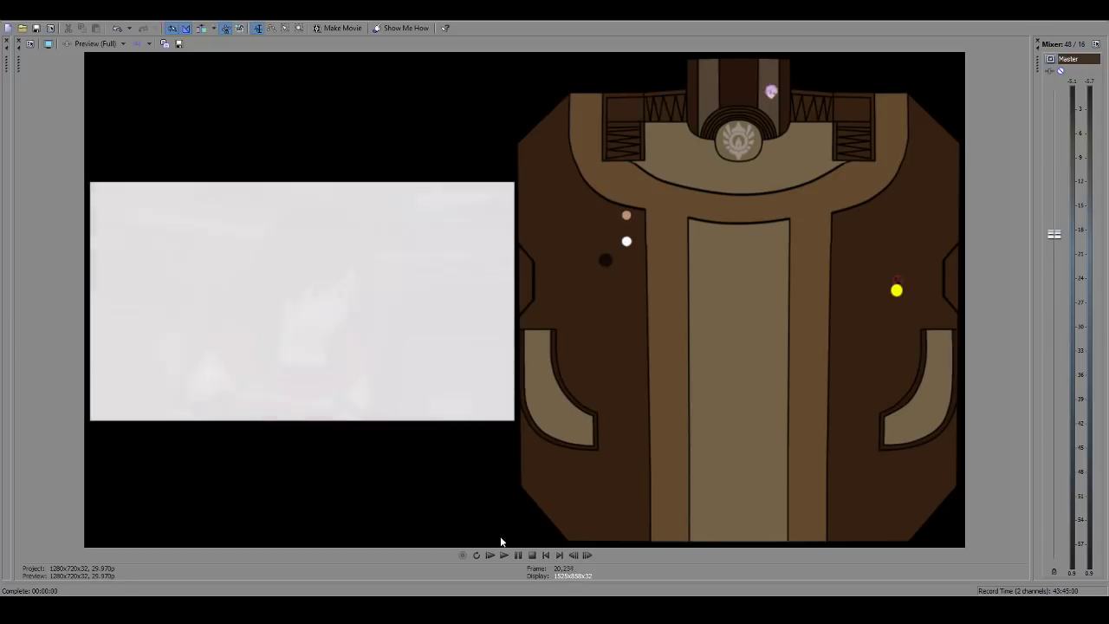
pyautogui.click(505, 555)
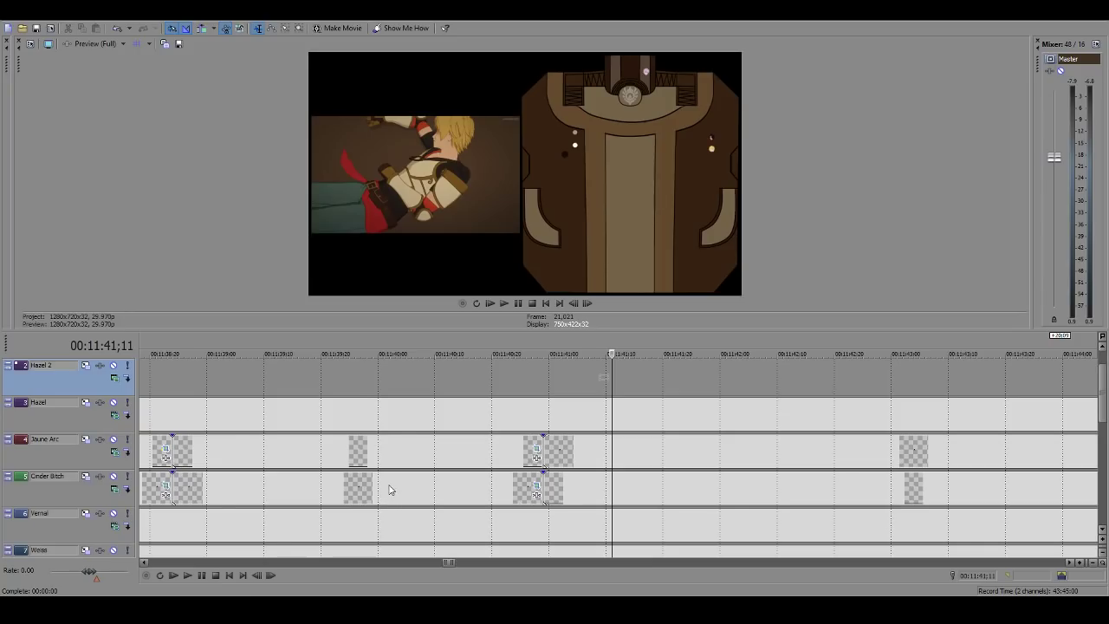
# Step: Move playback to 00:12:01;17 and examine the timeline tracks from Jaune Arc down to Video Overlay
pyautogui.scroll(-7, 389, 490)
pyautogui.click(725, 376)
pyautogui.click(773, 376)
pyautogui.scroll(-6, 776, 387)
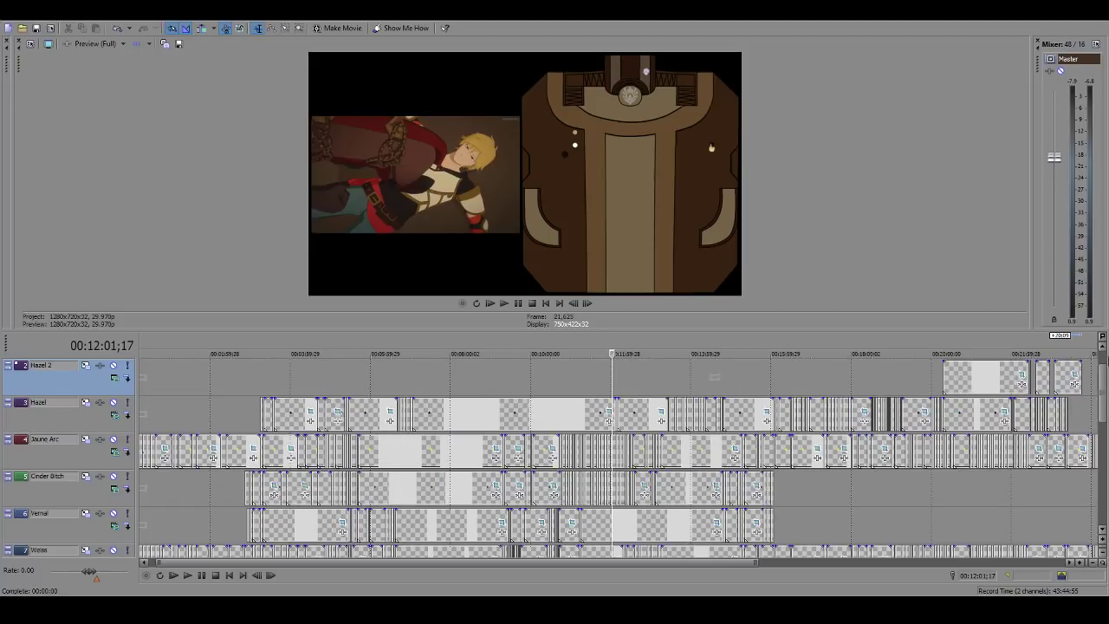
pyautogui.moveTo(1101, 386); pyautogui.dragTo(1102, 410)
pyautogui.scroll(1, 666, 521)
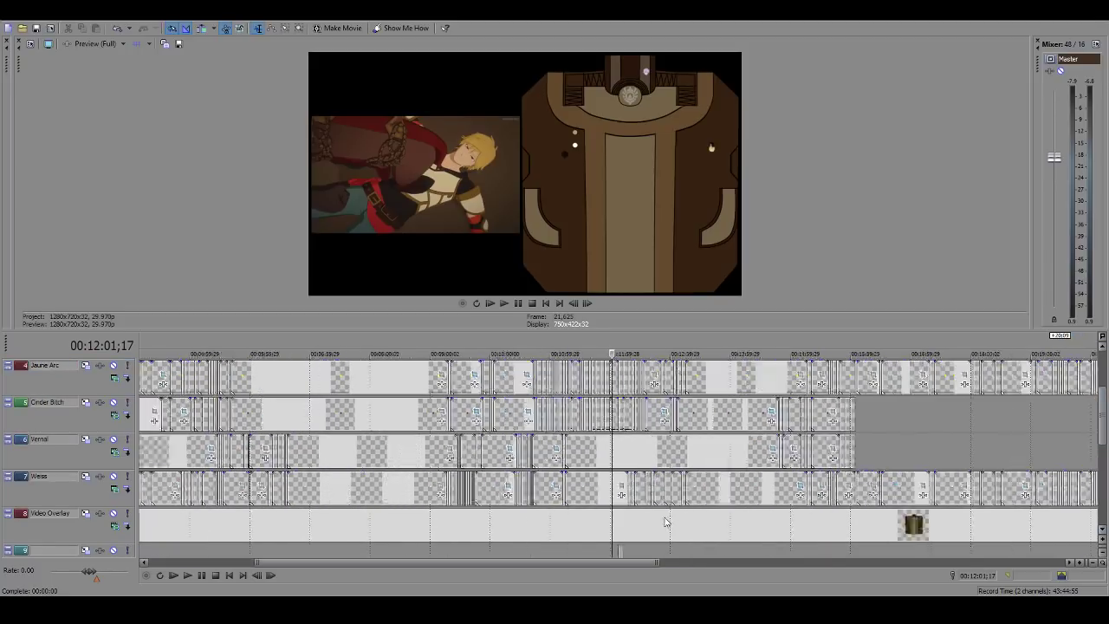
# Step: Move playback to 00:12:21;15, bring the uppermost timeline tracks into view, and enlarge the video preview
pyautogui.scroll(4, 666, 521)
pyautogui.click(786, 519)
pyautogui.click(812, 511)
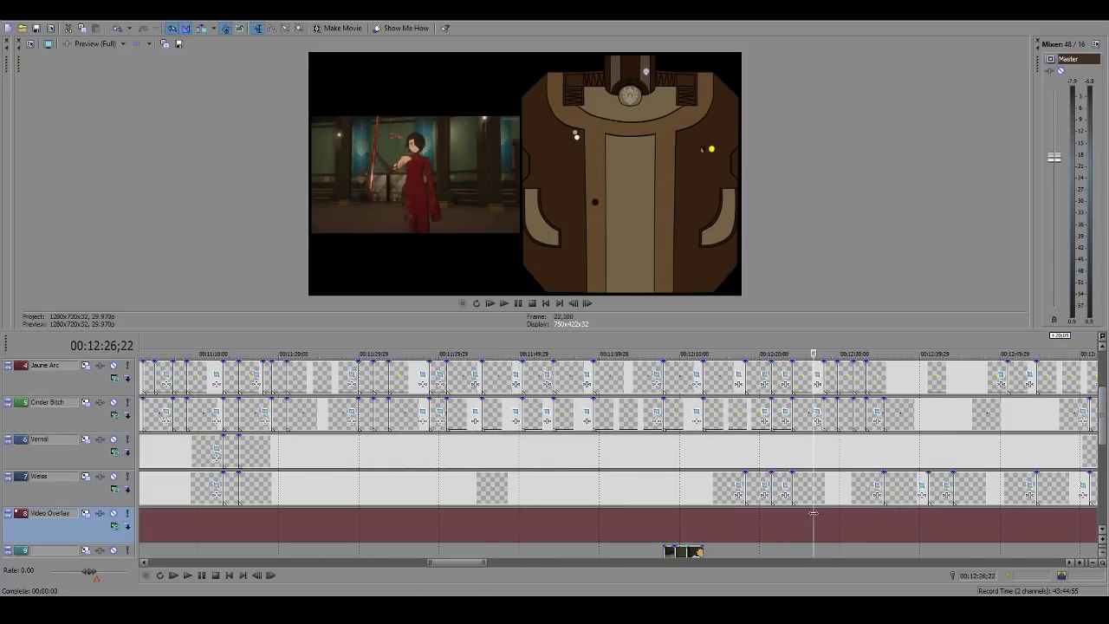
pyautogui.click(783, 519)
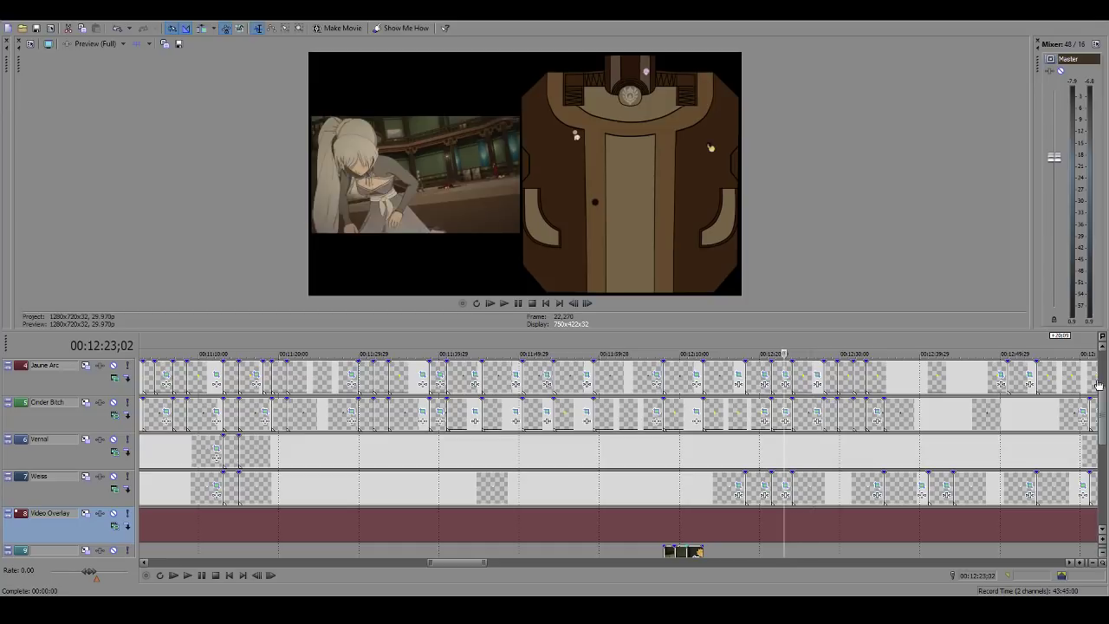
pyautogui.moveTo(1101, 393); pyautogui.dragTo(1101, 357)
pyautogui.scroll(5, 647, 426)
pyautogui.click(550, 424)
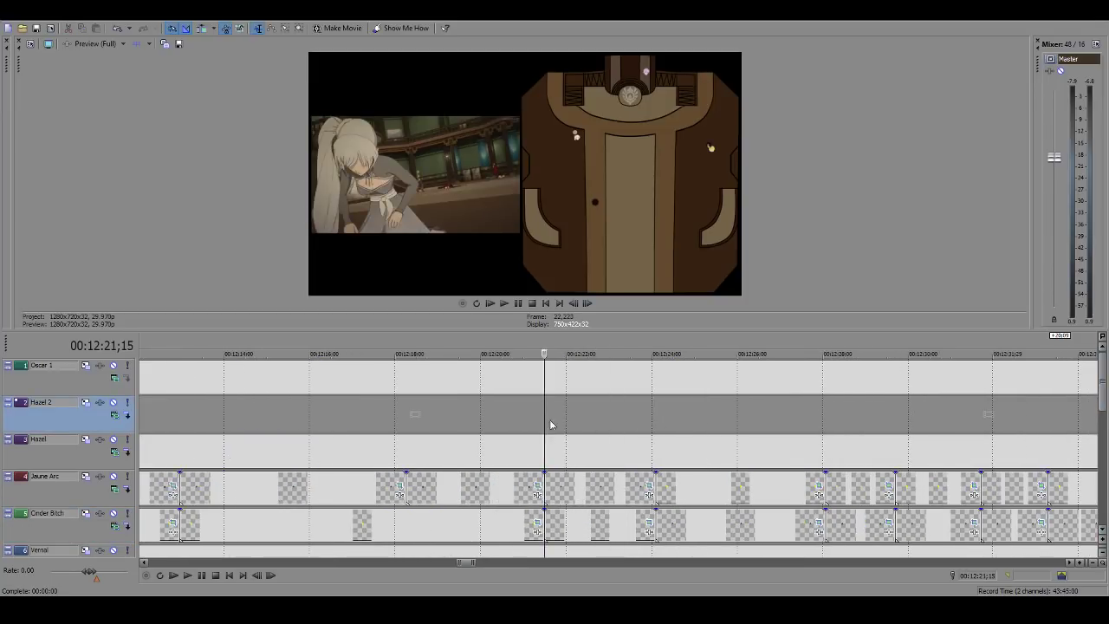
pyautogui.moveTo(602, 334); pyautogui.dragTo(630, 594)
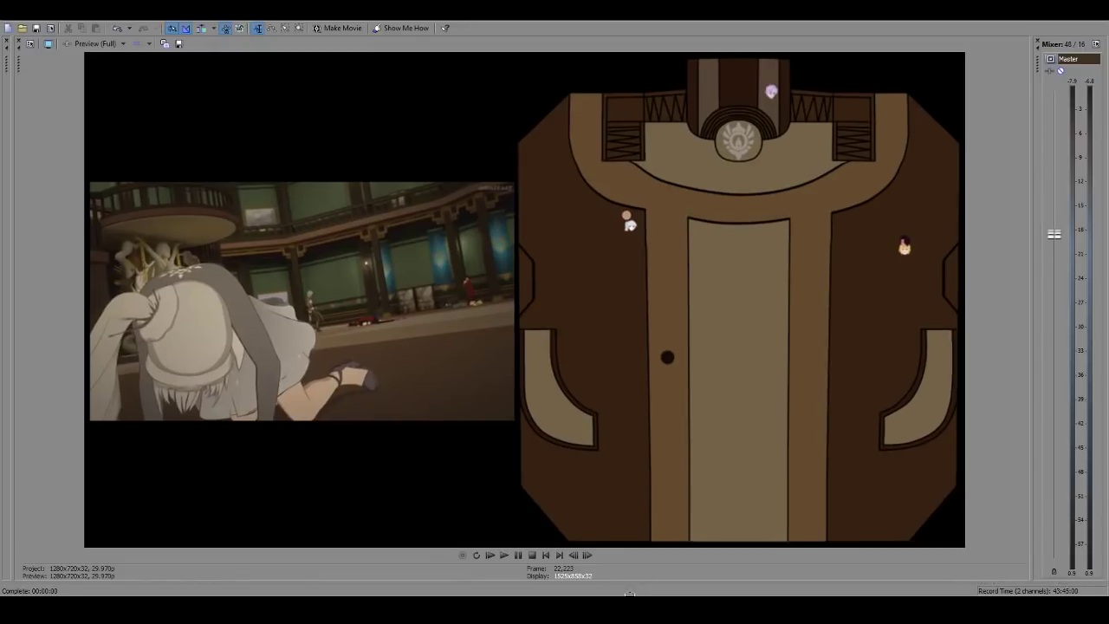
# Step: Step back from frame 22,223 through the white-haired fighter's slide across the floor, comparing her marker's position on the map
pyautogui.press('Left')
pyautogui.press('Left')
pyautogui.press('Left')
pyautogui.press('Left')
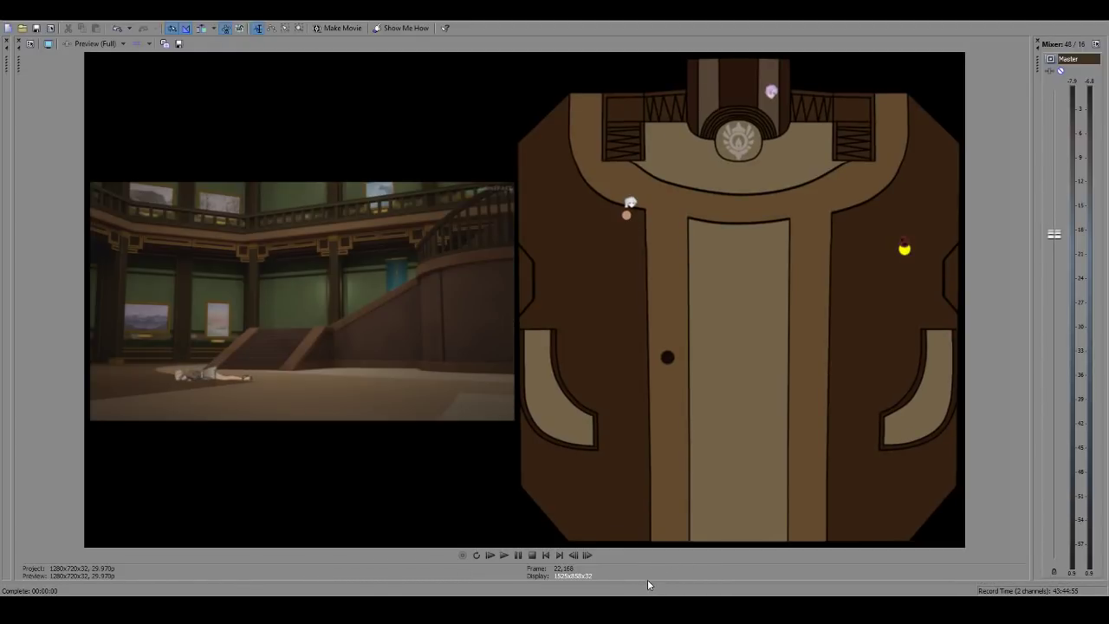
pyautogui.moveTo(649, 580)
pyautogui.mouseDown()
pyautogui.moveTo(653, 476)
pyautogui.moveTo(656, 581)
pyautogui.mouseUp()
pyautogui.press('Left')
pyautogui.press('Left')
pyautogui.press('Left')
pyautogui.press('Left')
pyautogui.press('Left')
pyautogui.press('Left')
pyautogui.press('Left')
pyautogui.press('Left')
pyautogui.press('Left')
pyautogui.press('Left')
pyautogui.press('Left')
pyautogui.press('Left')
pyautogui.press('Left')
pyautogui.press('Left')
pyautogui.press('Left')
pyautogui.press('Left')
pyautogui.press('Left')
pyautogui.press('Left')
pyautogui.press('Left')
pyautogui.press('Left')
pyautogui.press('Left')
pyautogui.press('Left')
pyautogui.press('Left')
pyautogui.press('Left')
pyautogui.press('Left')
pyautogui.press('Left')
pyautogui.press('Left')
pyautogui.press('Left')
pyautogui.press('Left')
pyautogui.press('Left')
pyautogui.press('Left')
pyautogui.press('Left')
pyautogui.press('Left')
pyautogui.press('Left')
pyautogui.press('Left')
pyautogui.press('Left')
pyautogui.press('Left')
pyautogui.press('Left')
pyautogui.press('Left')
pyautogui.press('Left')
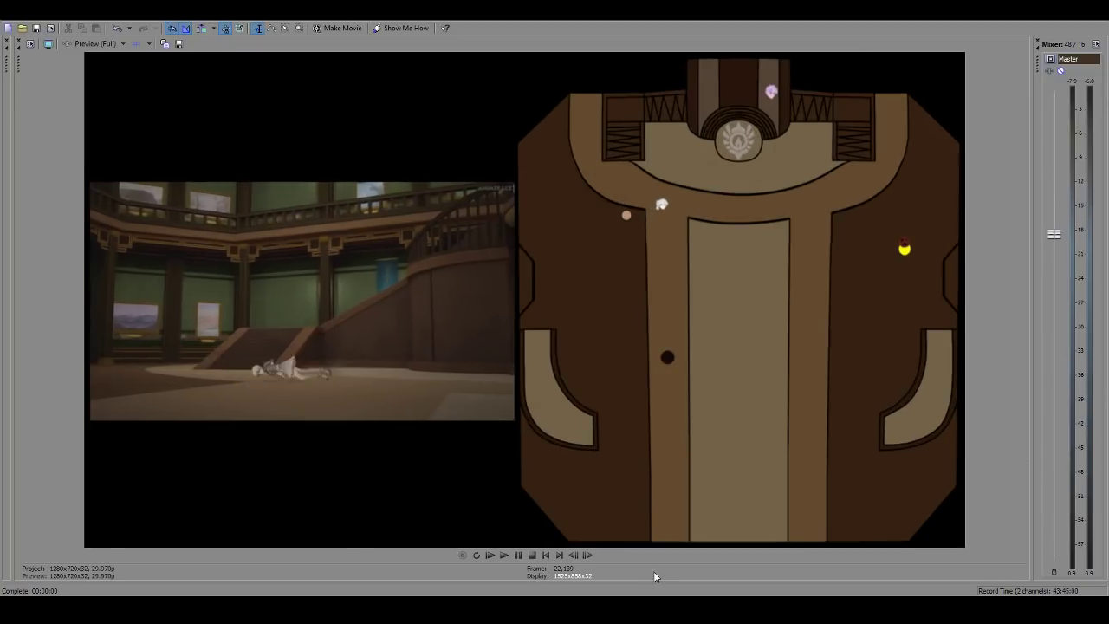
# Step: Step around the red-dressed fighter's close-up and the start of the slide, and play on past frame 22,243, comparing the markers
pyautogui.press('Right')
pyautogui.press('Right')
pyautogui.press('Right')
pyautogui.press('Right')
pyautogui.press('Right')
pyautogui.press('Right')
pyautogui.press('Right')
pyautogui.press('Right')
pyautogui.press('Right')
pyautogui.press('Right')
pyautogui.press('Right')
pyautogui.press('Right')
pyautogui.press('Right')
pyautogui.press('Right')
pyautogui.press('Right')
pyautogui.press('Right')
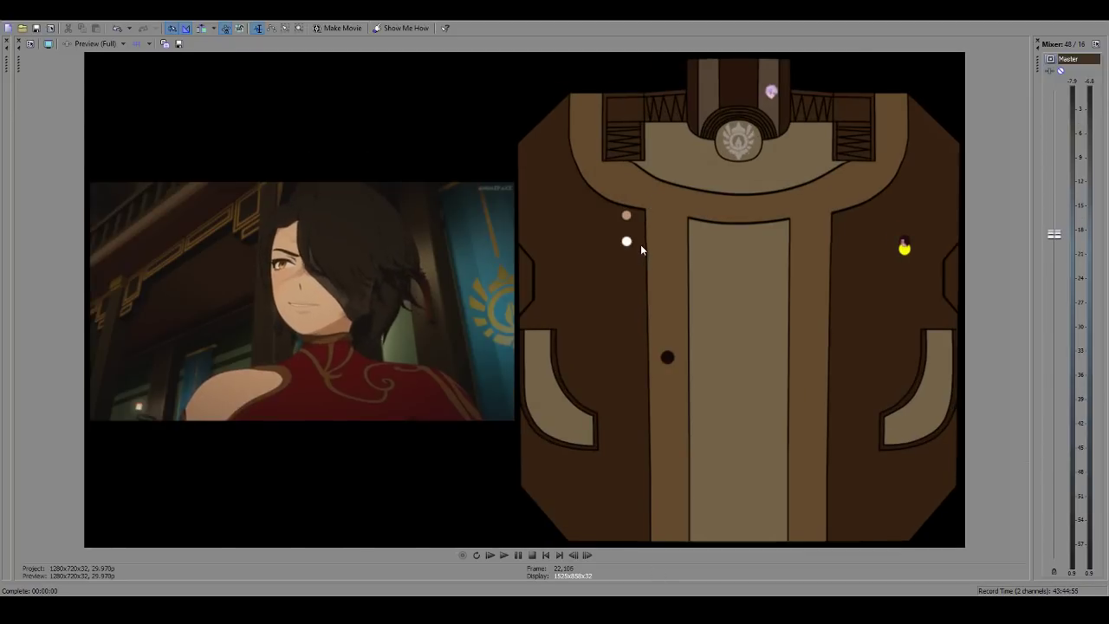
pyautogui.press('Right')
pyautogui.press('Right')
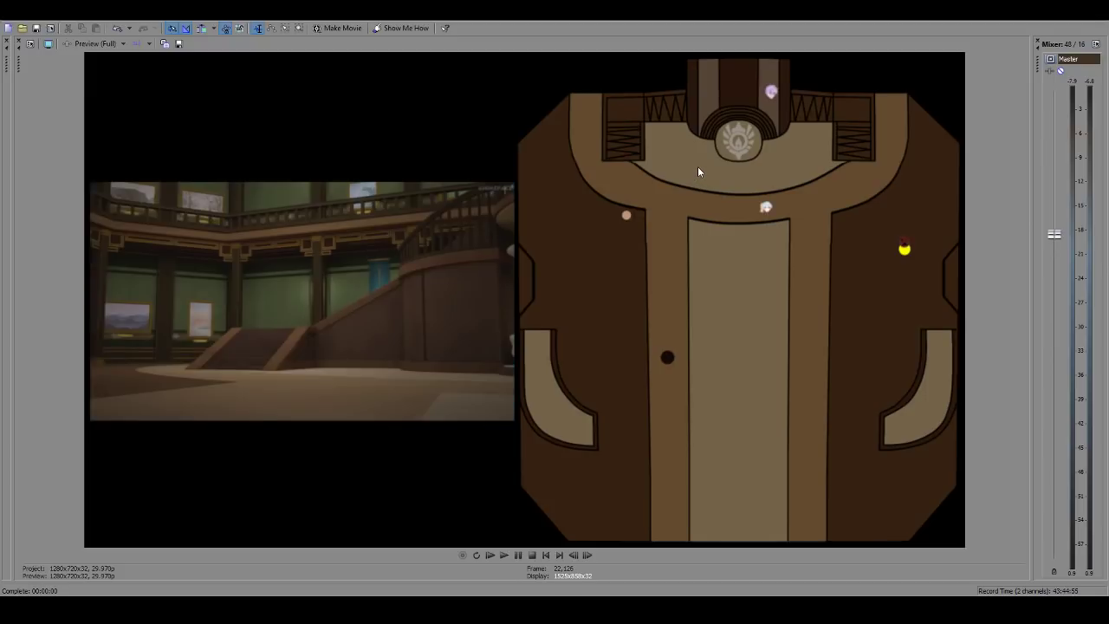
pyautogui.press('Left')
pyautogui.press('Right')
pyautogui.press('space')
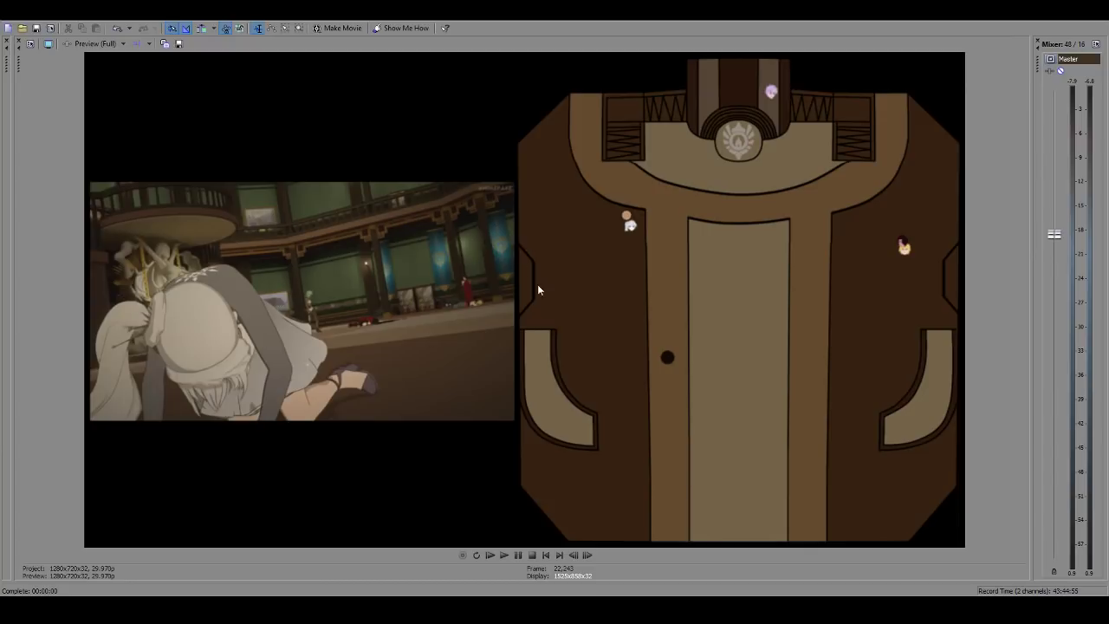
pyautogui.press('space')
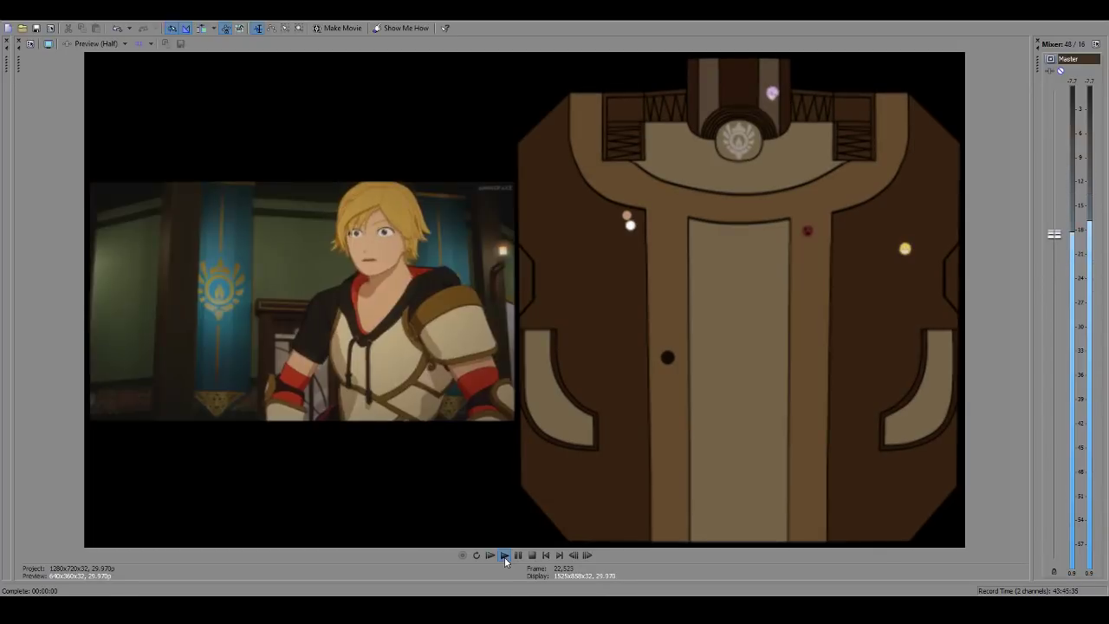
# Step: Reveal the timeline, set playback to 00:12:36;10, and replay the white-haired fighter's side-view shot beside her marker
pyautogui.moveTo(556, 581); pyautogui.dragTo(555, 433)
pyautogui.scroll(-5, 601, 497)
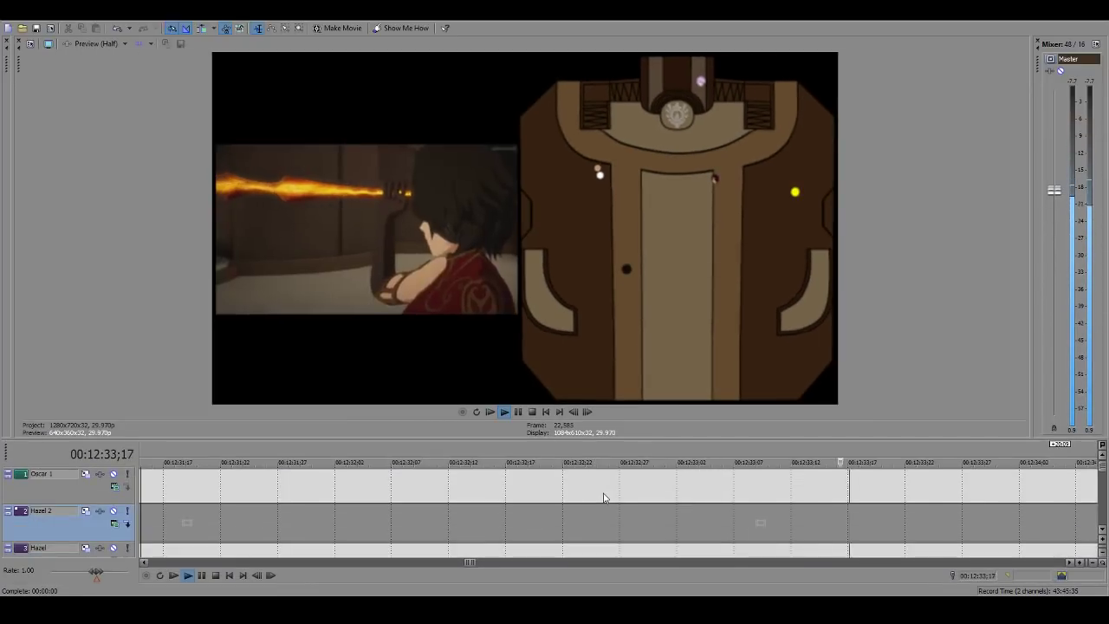
pyautogui.click(632, 495)
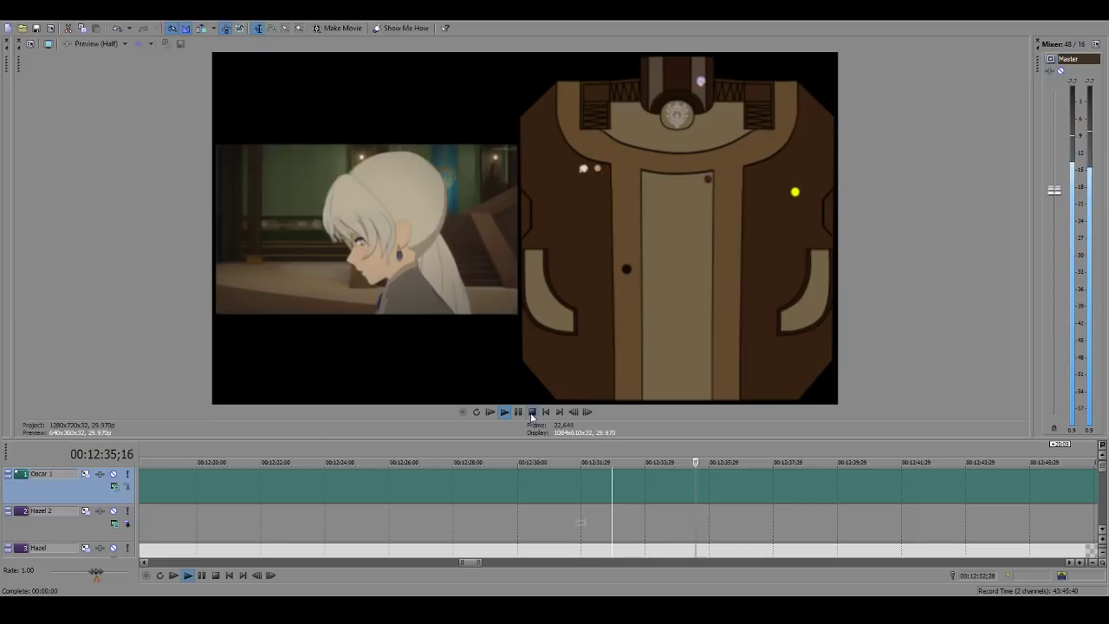
pyautogui.click(719, 488)
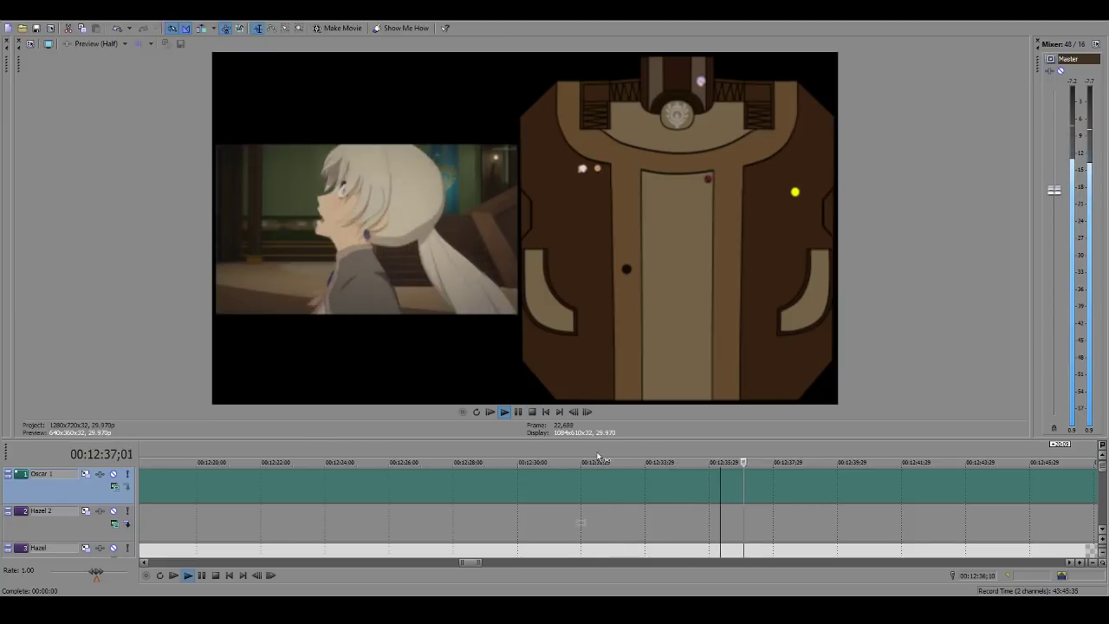
pyautogui.click(505, 413)
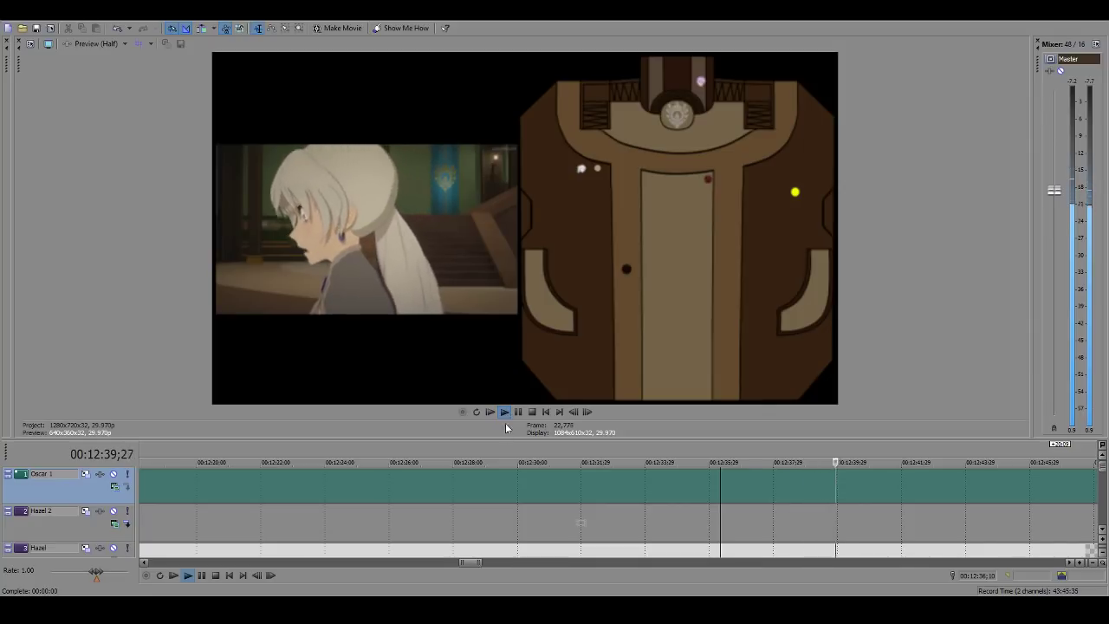
pyautogui.moveTo(509, 438); pyautogui.dragTo(498, 541)
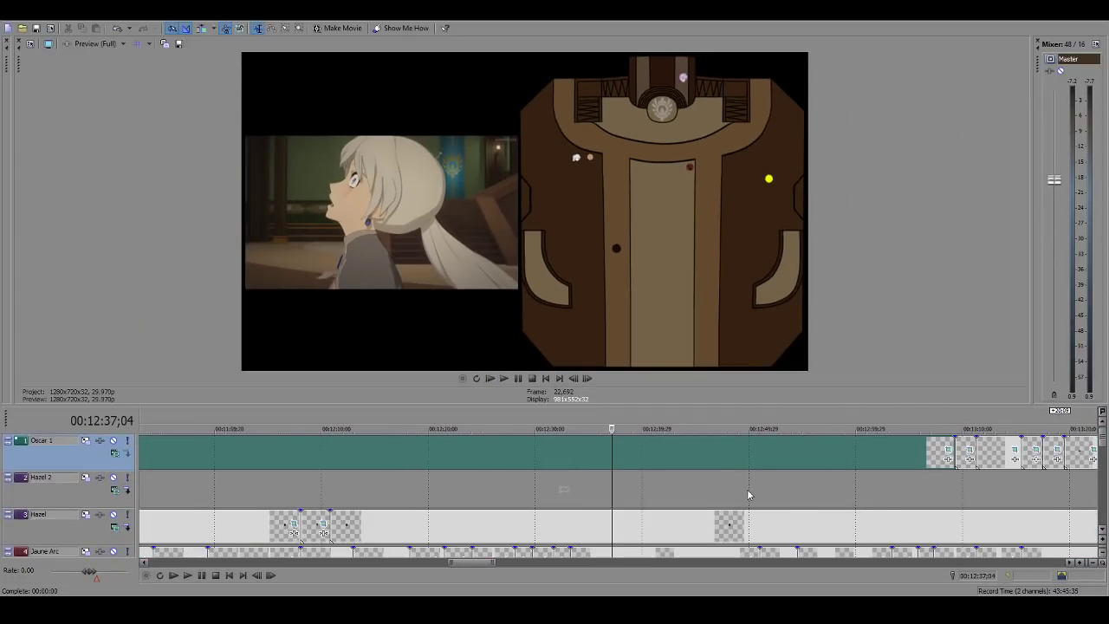
# Step: Move playback to 00:12:45;16, enlarge the preview, and play the group's scene while following the map markers
pyautogui.click(749, 495)
pyautogui.click(723, 505)
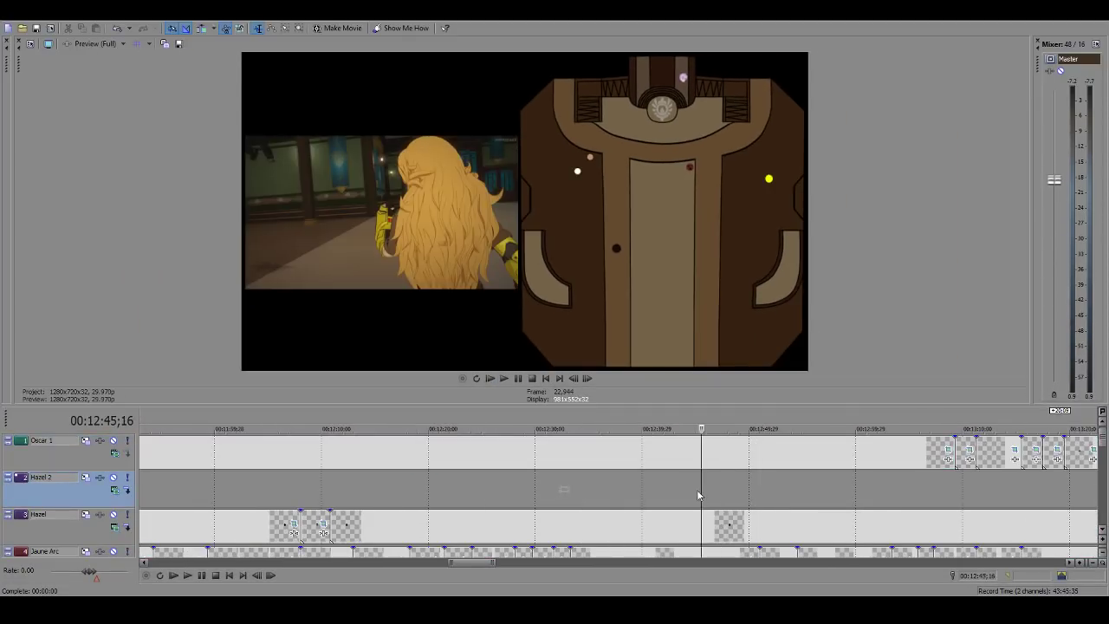
pyautogui.moveTo(696, 405); pyautogui.dragTo(697, 584)
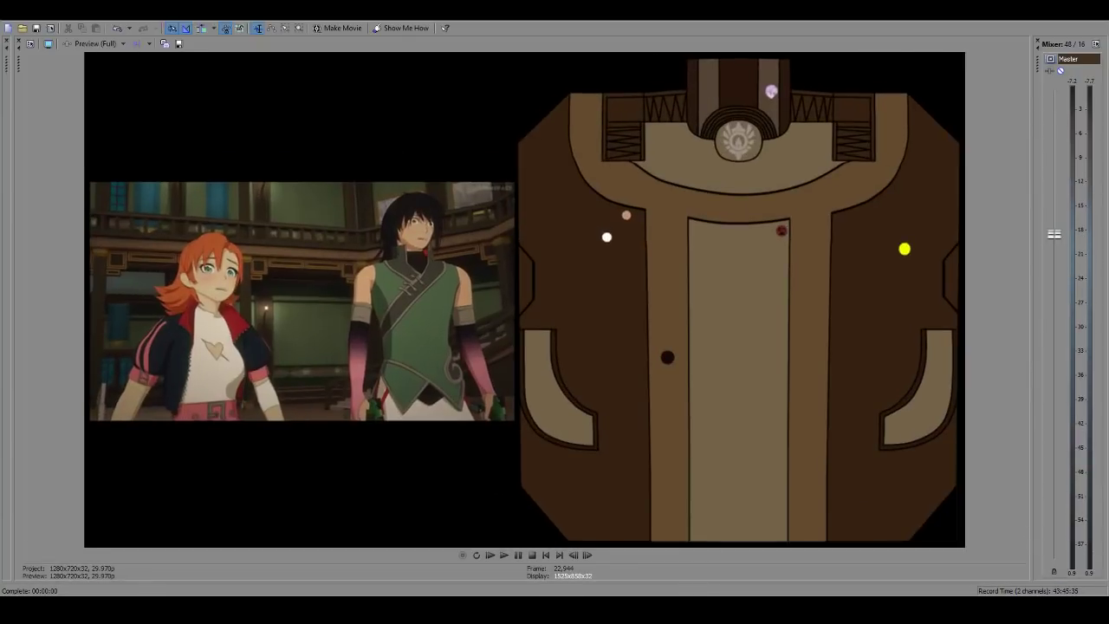
pyautogui.click(506, 553)
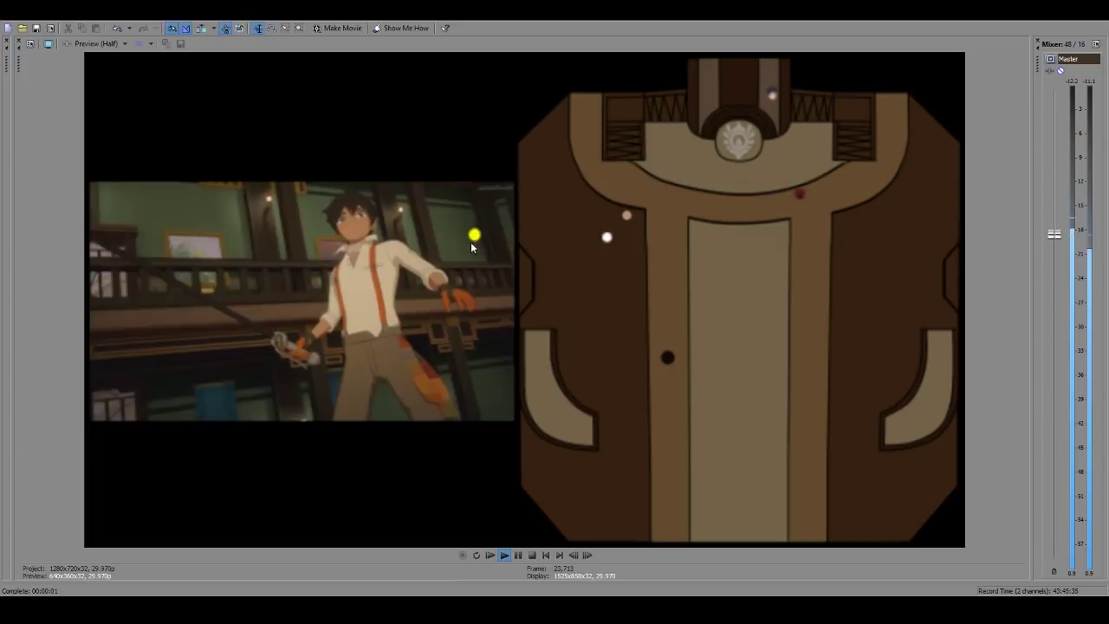
# Step: Reveal the timeline, move playback to about 00:13:05, and replay the blond fighter's run in the enlarged preview
pyautogui.moveTo(628, 579); pyautogui.dragTo(628, 311)
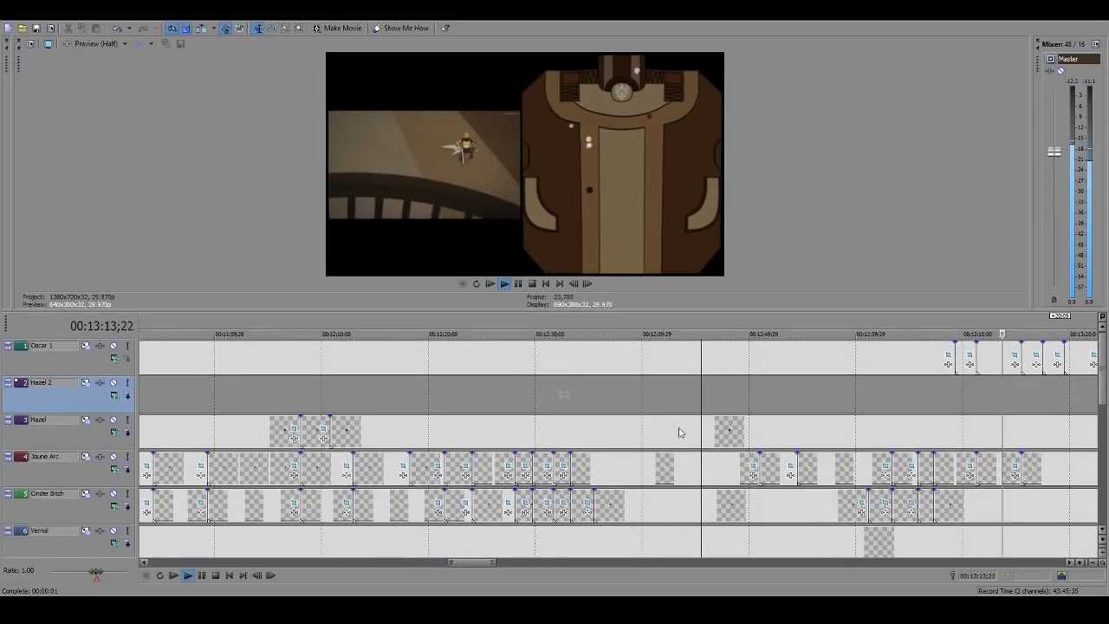
pyautogui.click(932, 402)
pyautogui.click(920, 413)
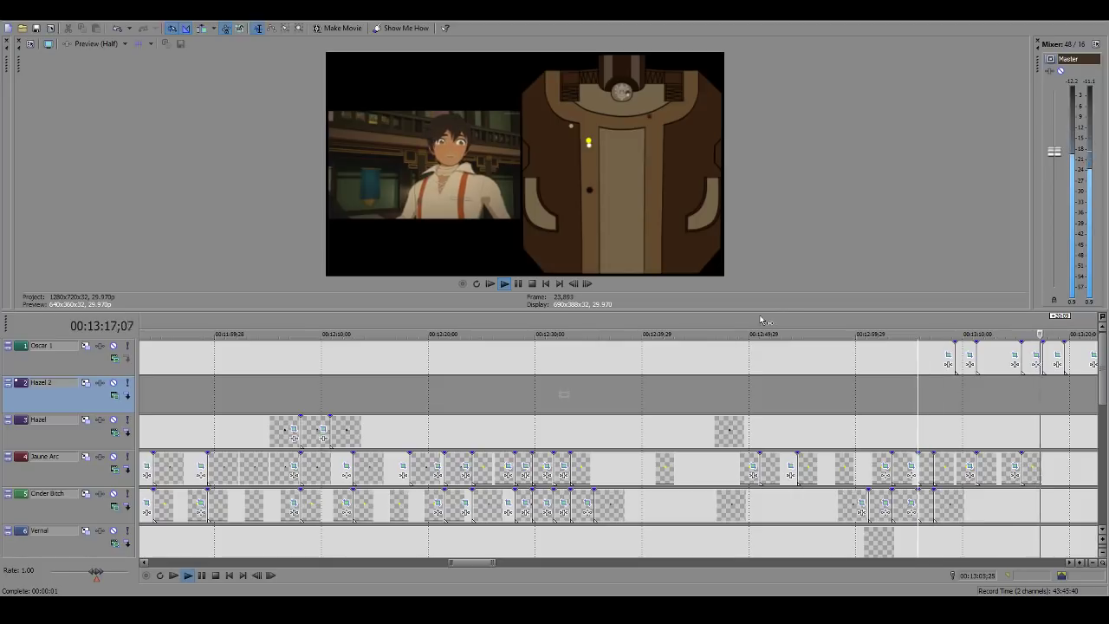
pyautogui.moveTo(757, 312); pyautogui.dragTo(692, 580)
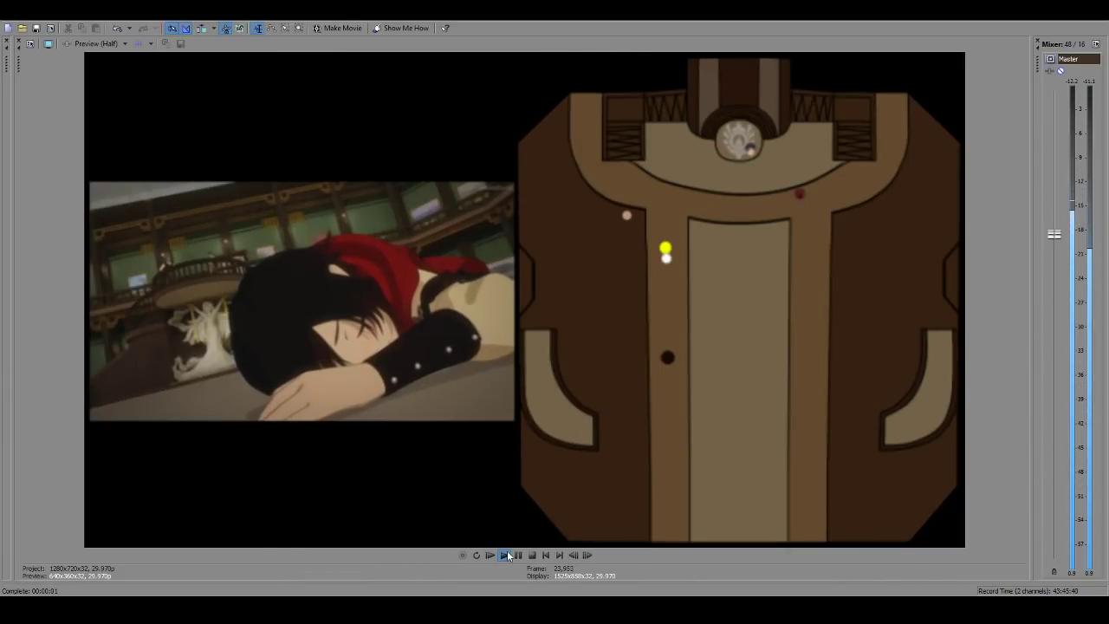
pyautogui.click(506, 555)
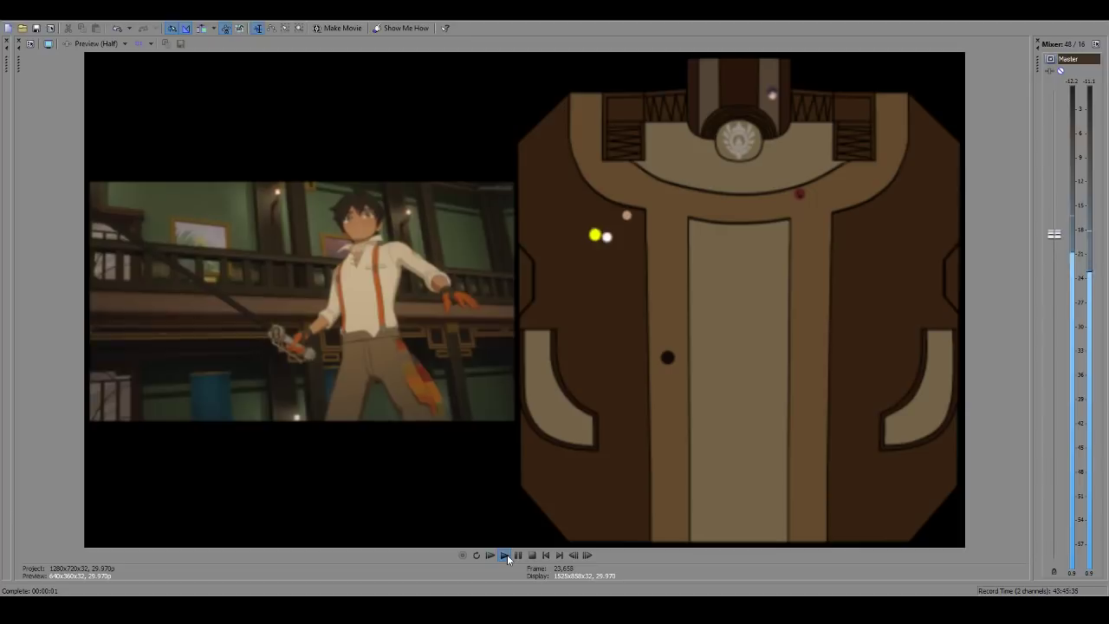
pyautogui.click(506, 554)
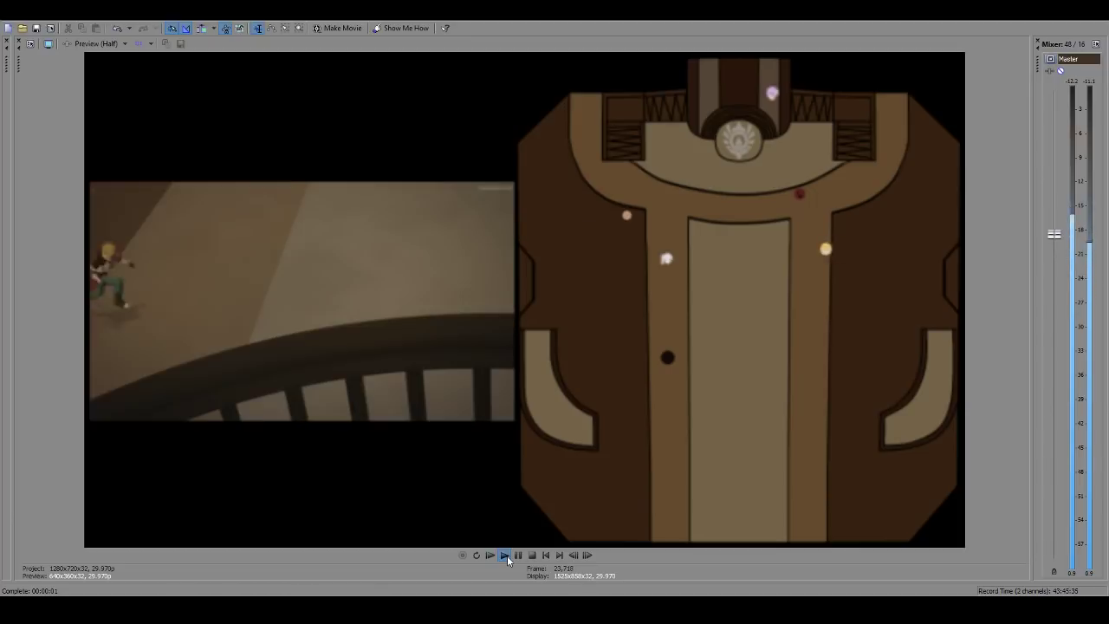
# Step: Replay from frame 23,584 to frame 23,929, comparing the blond fighter's marker beside the fallen white-haired fighter with the footage
pyautogui.press('space')
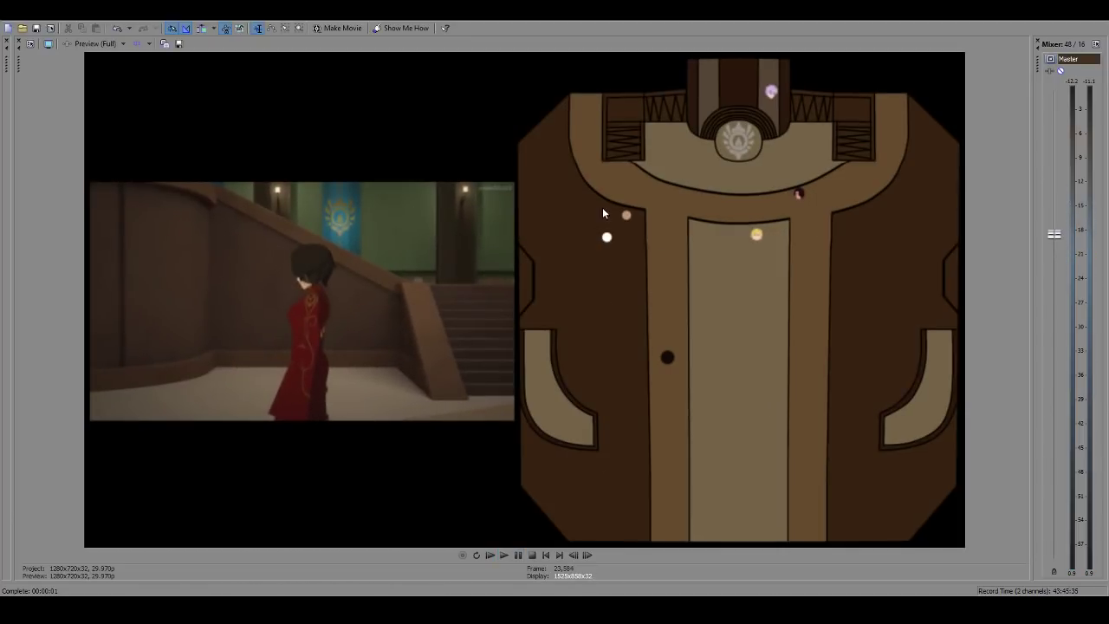
pyautogui.click(502, 555)
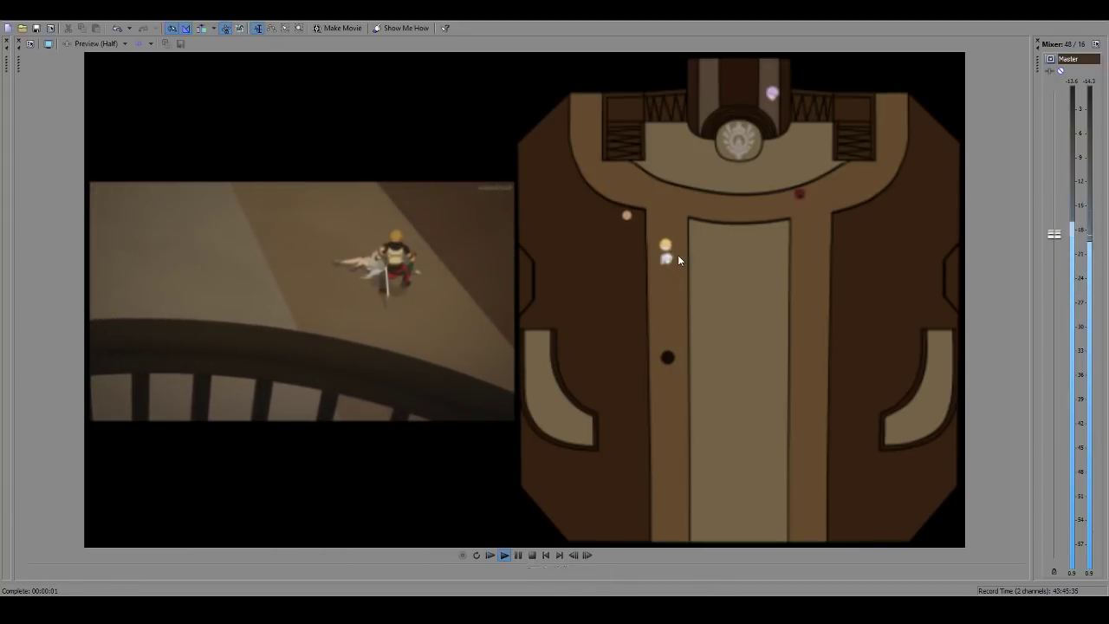
pyautogui.click(518, 556)
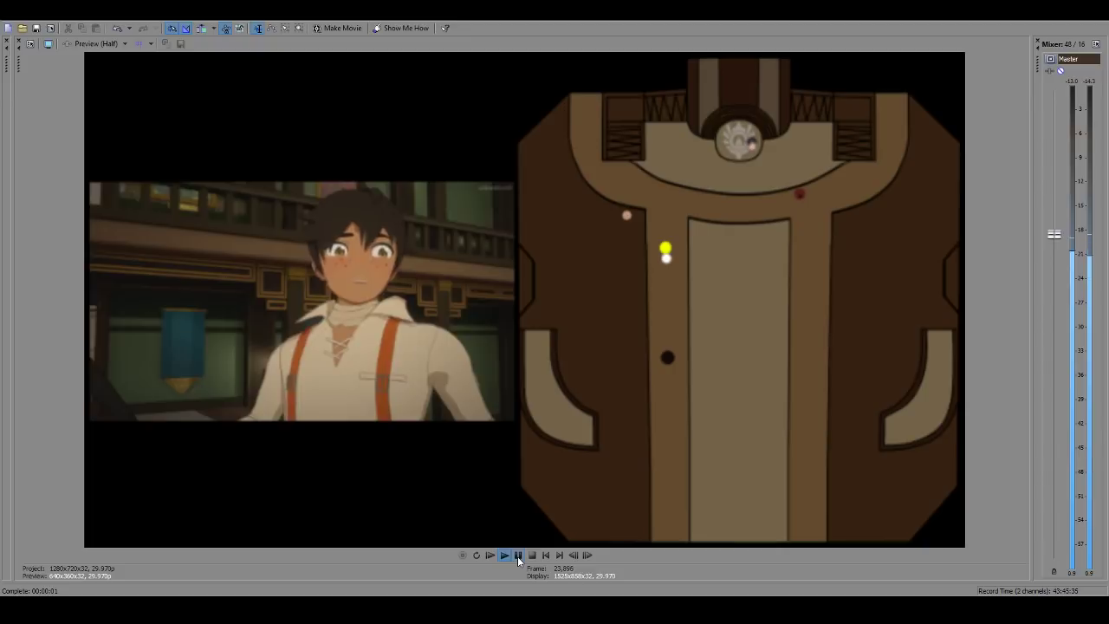
pyautogui.click(518, 556)
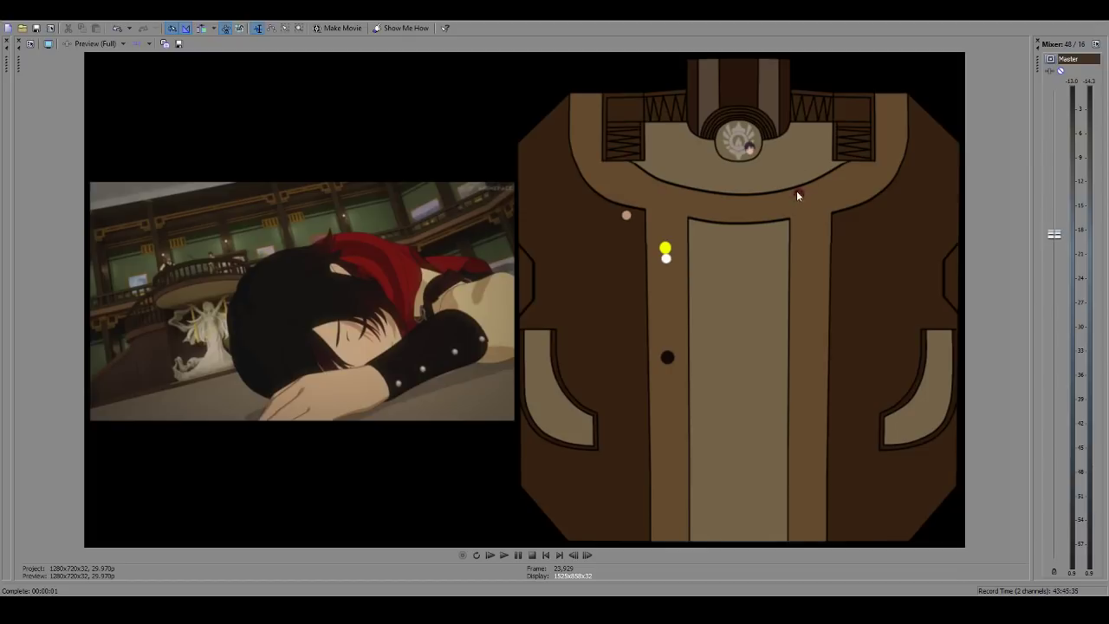
# Step: Play the staircase fight on to frame 24,860, following the markers of the bearded fighter and his opponents
pyautogui.click(504, 556)
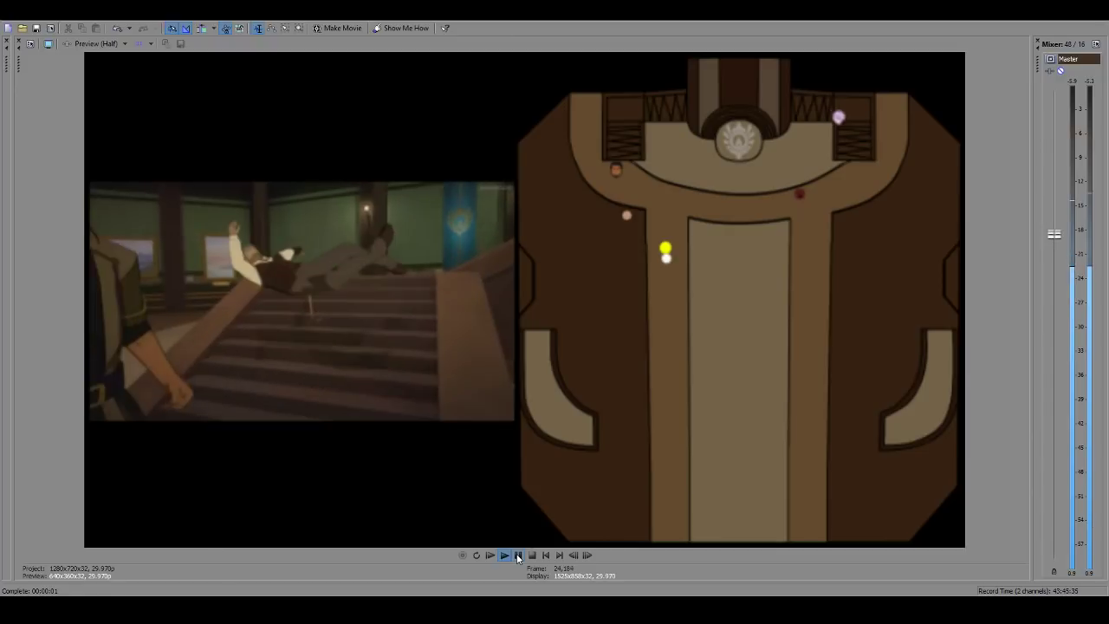
pyautogui.click(516, 554)
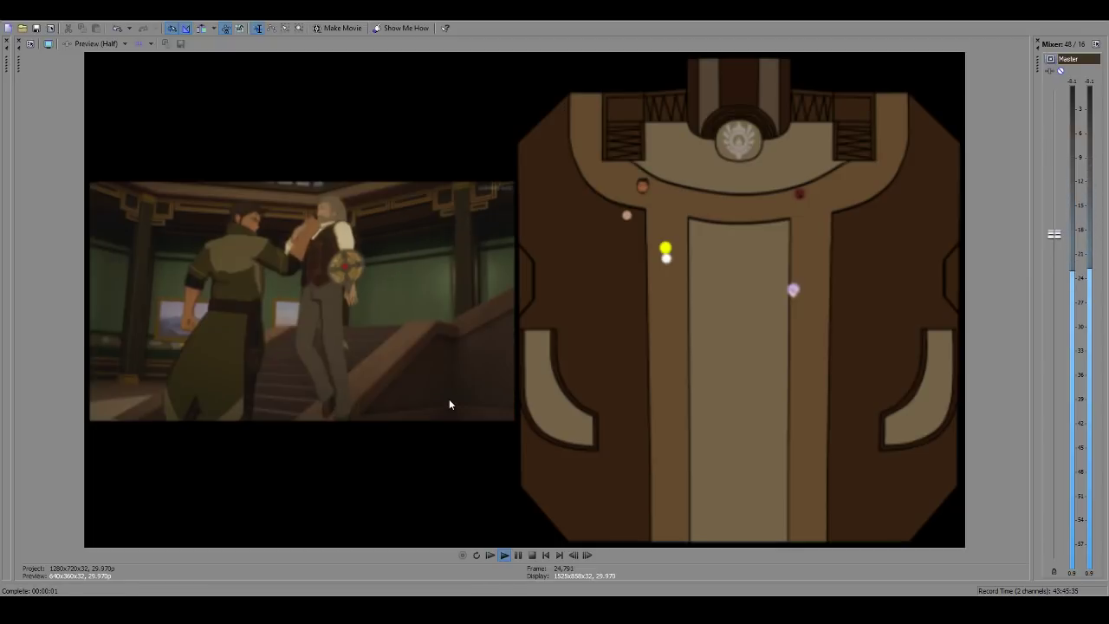
pyautogui.click(518, 555)
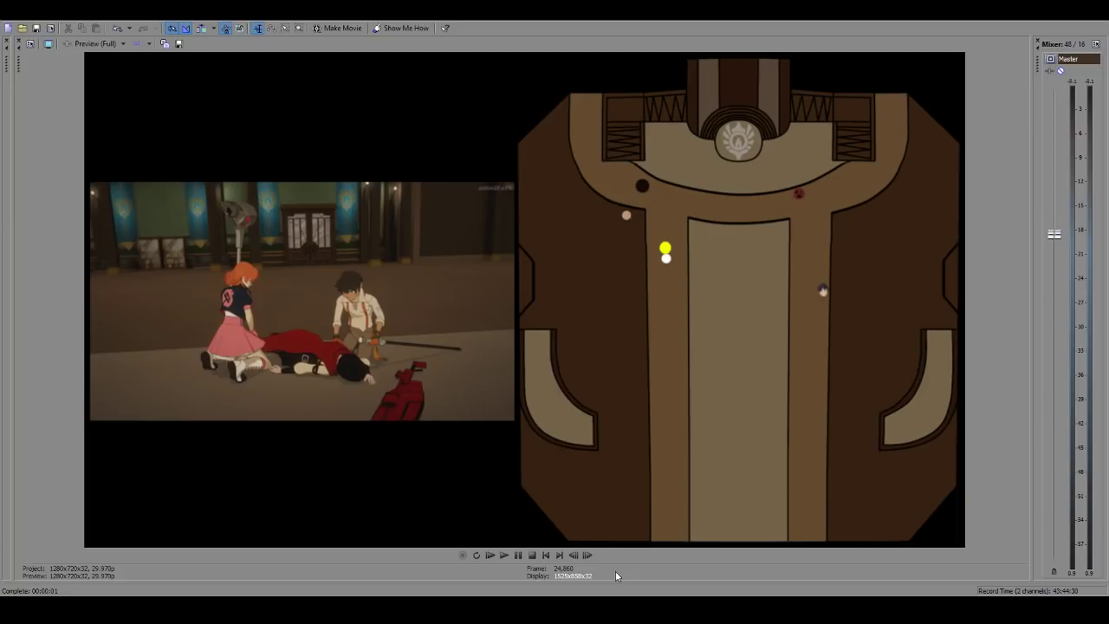
# Step: Reveal the Oscar 1 and Hazel tracks and review the bearded fighter's shots from 00:13:58;18 to 00:14:16;20 against the map
pyautogui.moveTo(624, 582); pyautogui.dragTo(552, 409)
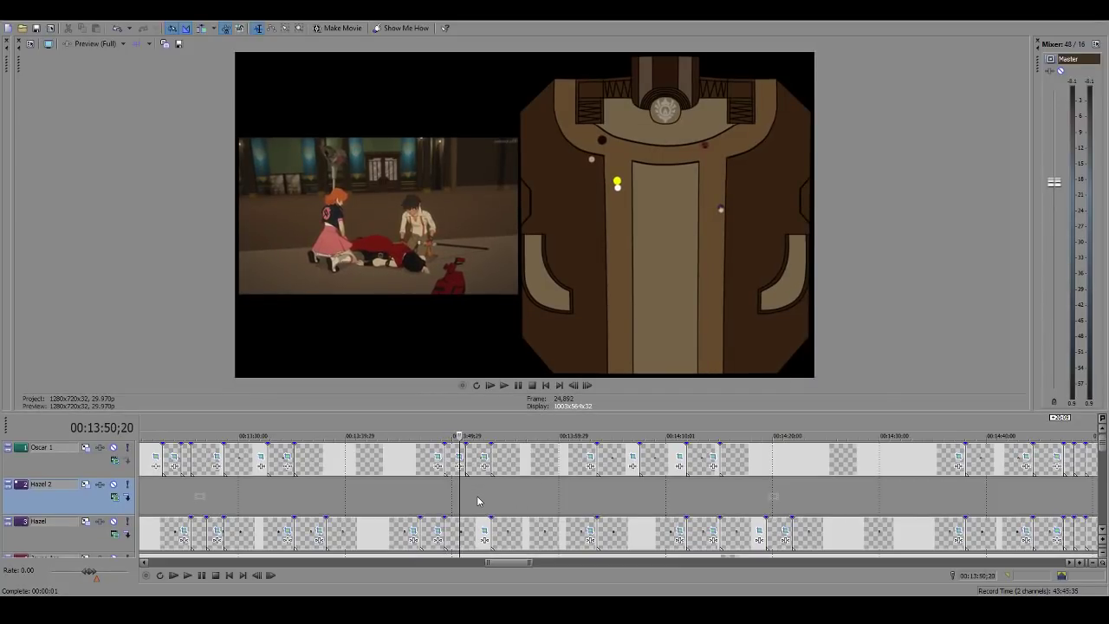
pyautogui.click(514, 497)
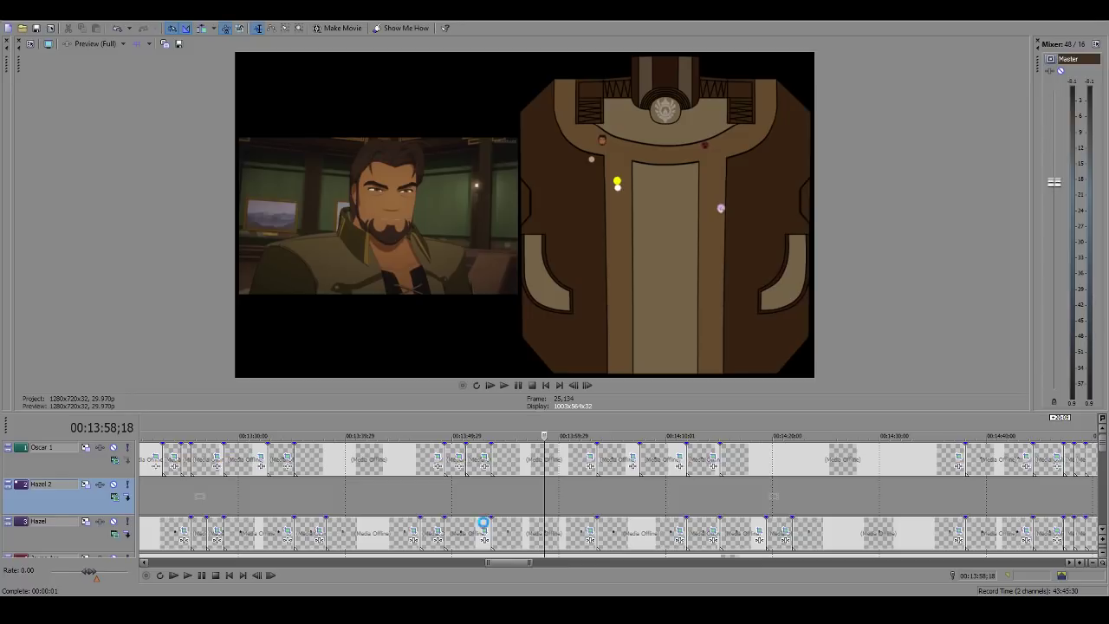
pyautogui.click(574, 493)
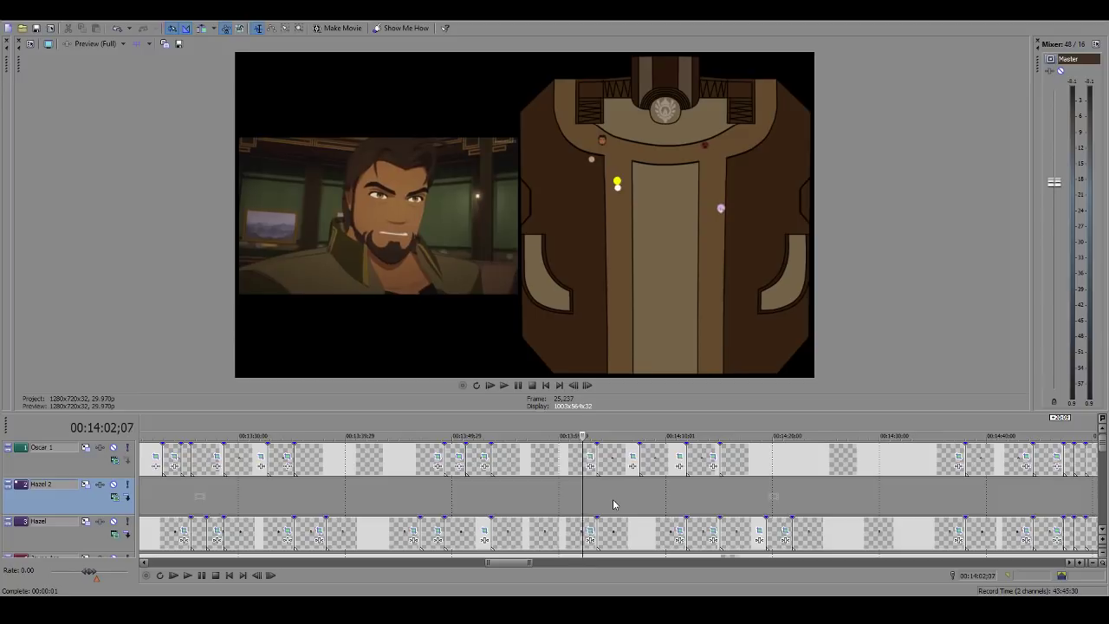
pyautogui.click(586, 504)
pyautogui.click(504, 386)
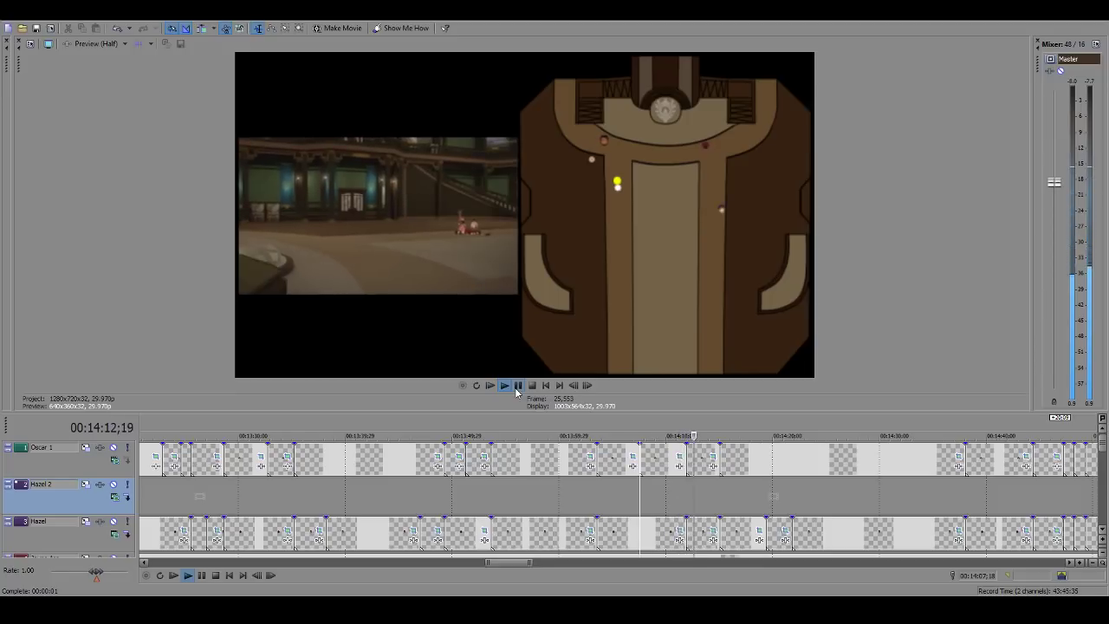
pyautogui.click(741, 511)
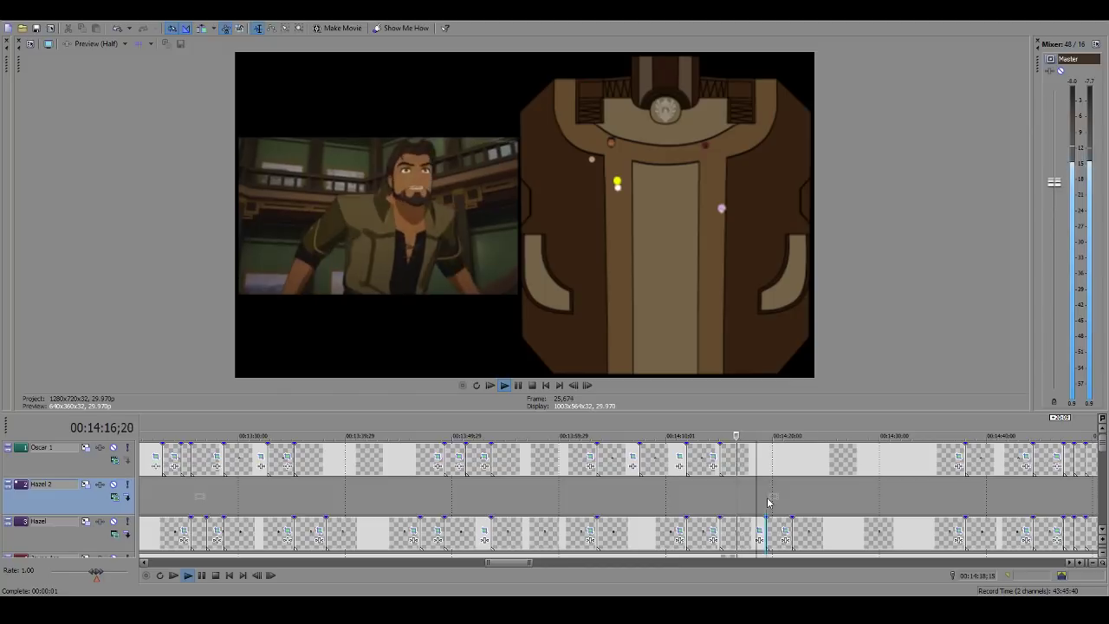
# Step: Skip playback forward through the bearded fighter's shots from 00:14:18;15 to 00:14:27;08, following his marker on the map
pyautogui.click(764, 508)
pyautogui.scroll(3, 765, 508)
pyautogui.scroll(-2, 680, 507)
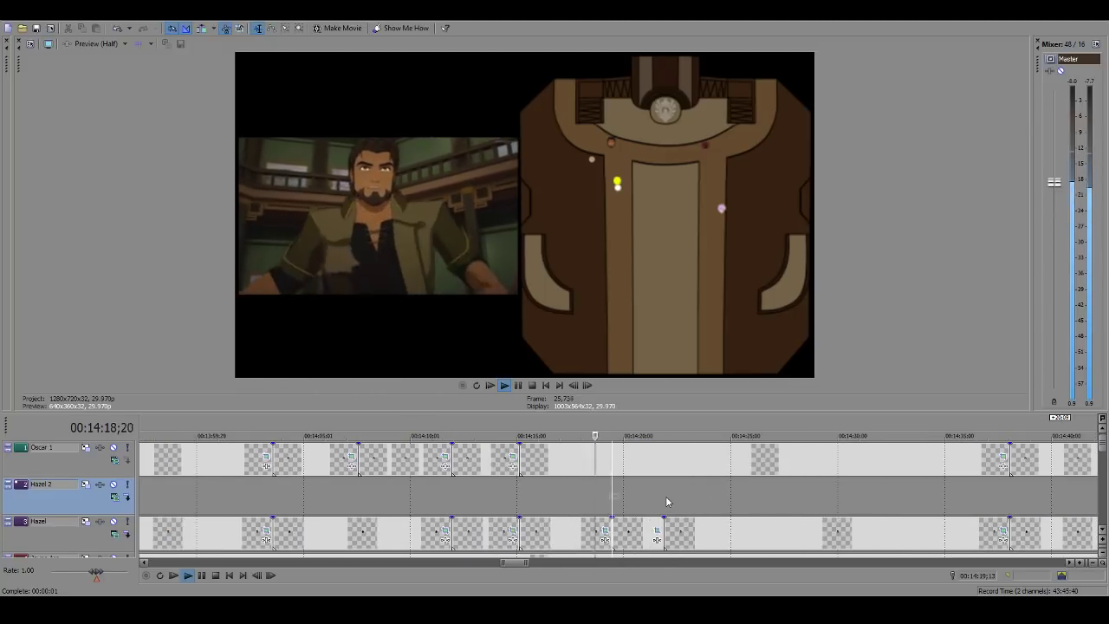
pyautogui.click(663, 503)
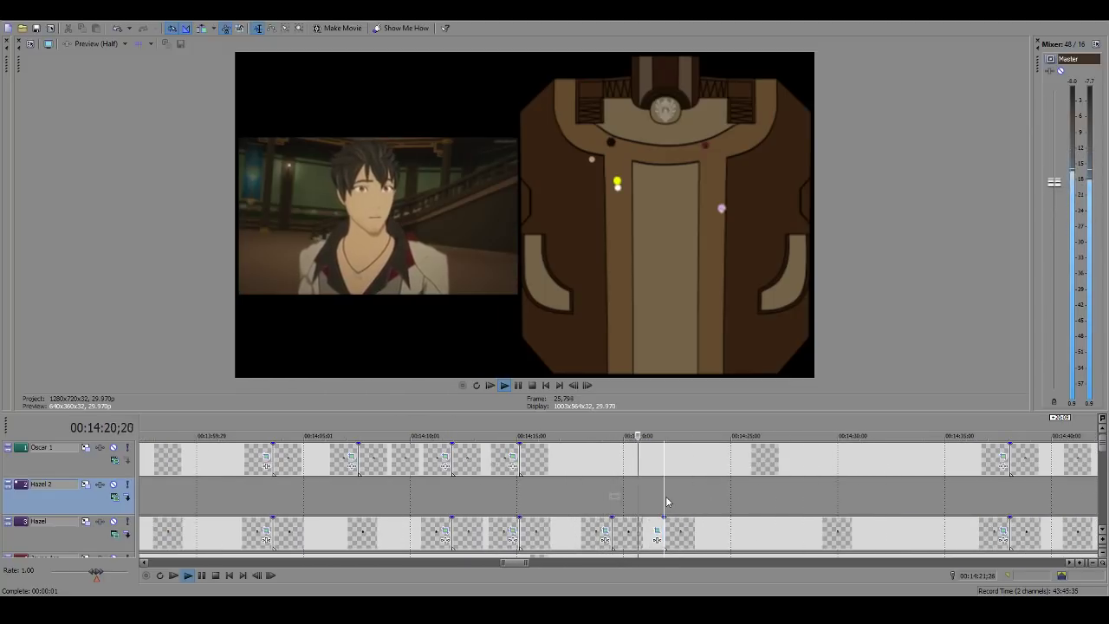
pyautogui.click(726, 502)
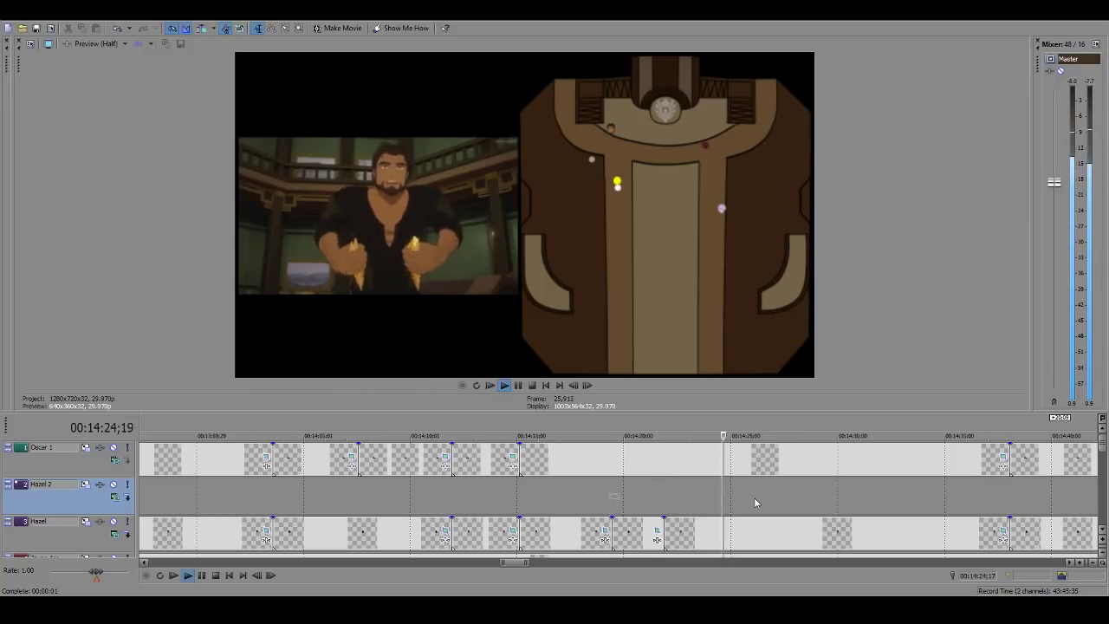
pyautogui.click(754, 500)
pyautogui.click(779, 502)
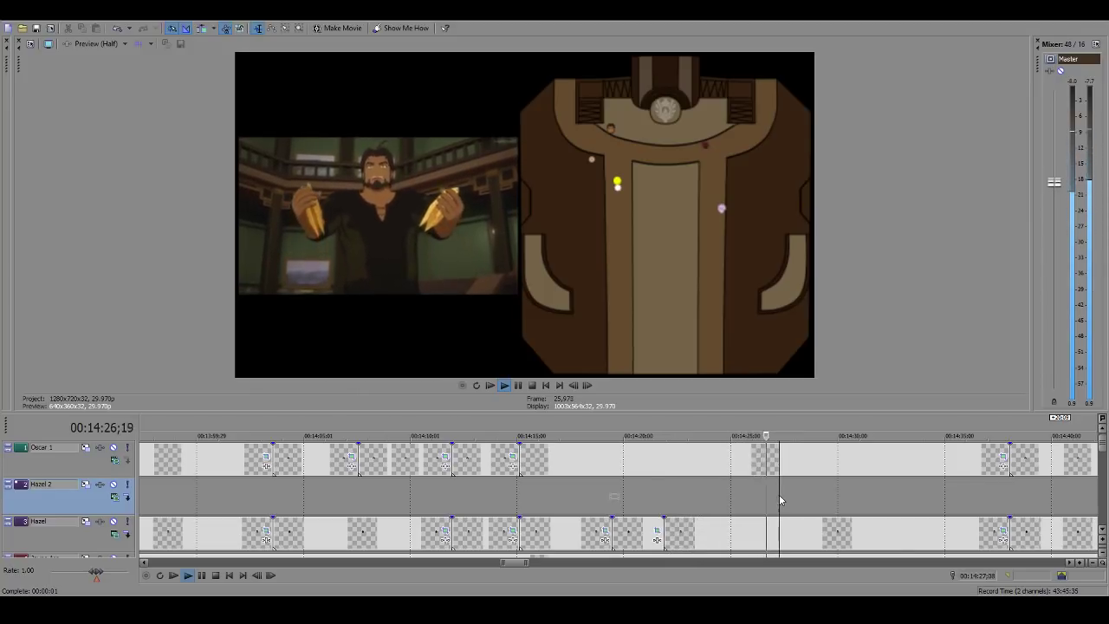
# Step: Replay the bearded fighter's crystal shot several times from between 00:14:26;15 and 00:14:27;08, comparing it with the map
pyautogui.click(504, 387)
pyautogui.click(772, 489)
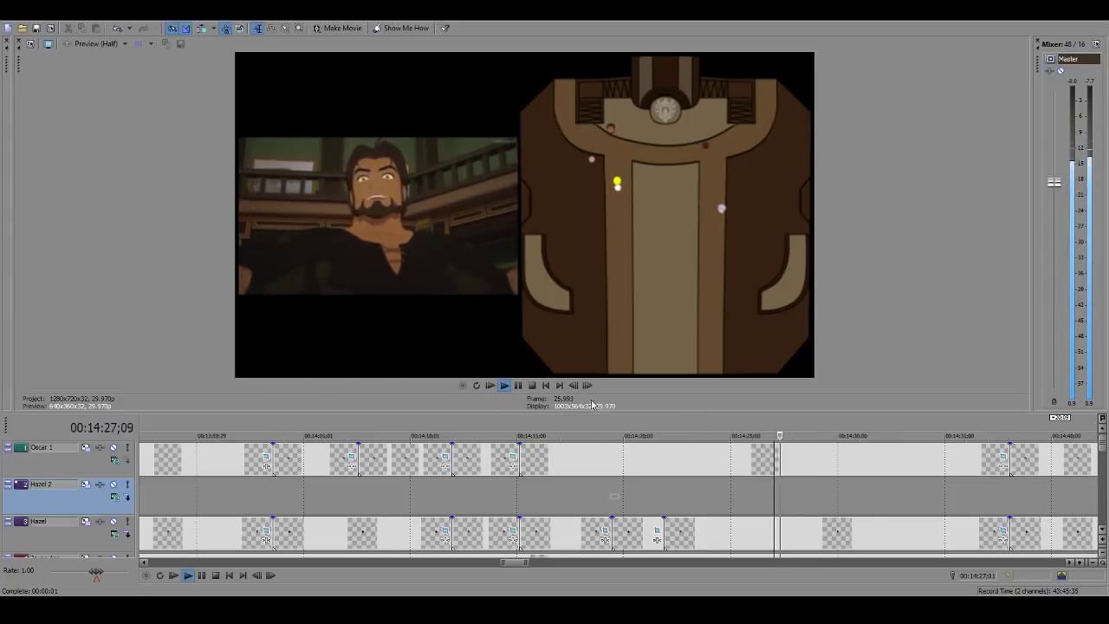
pyautogui.click(505, 386)
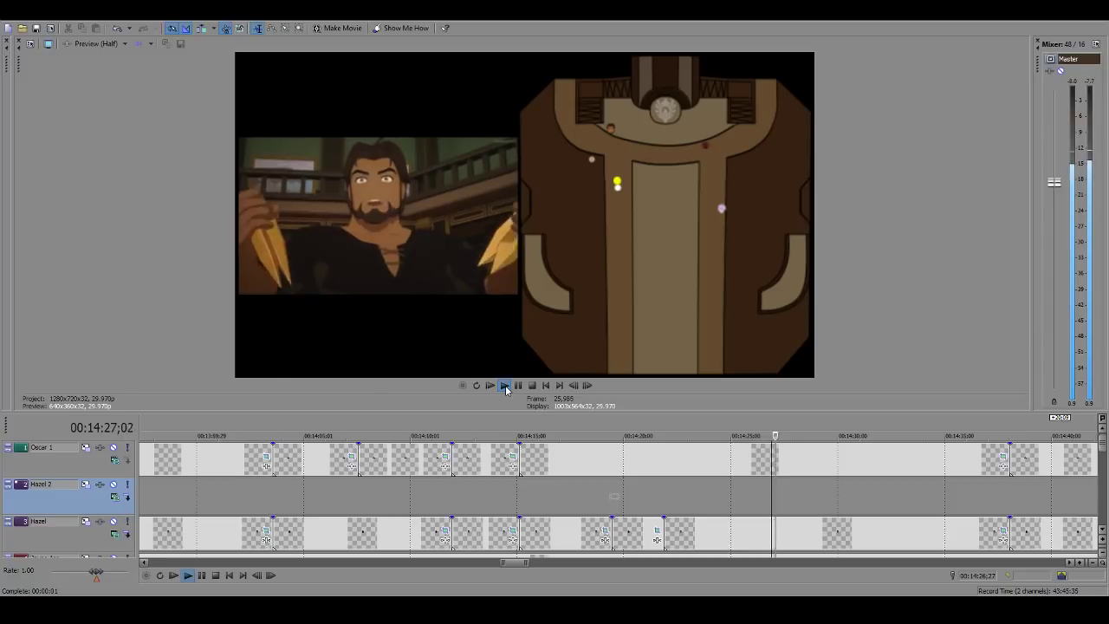
pyautogui.click(766, 495)
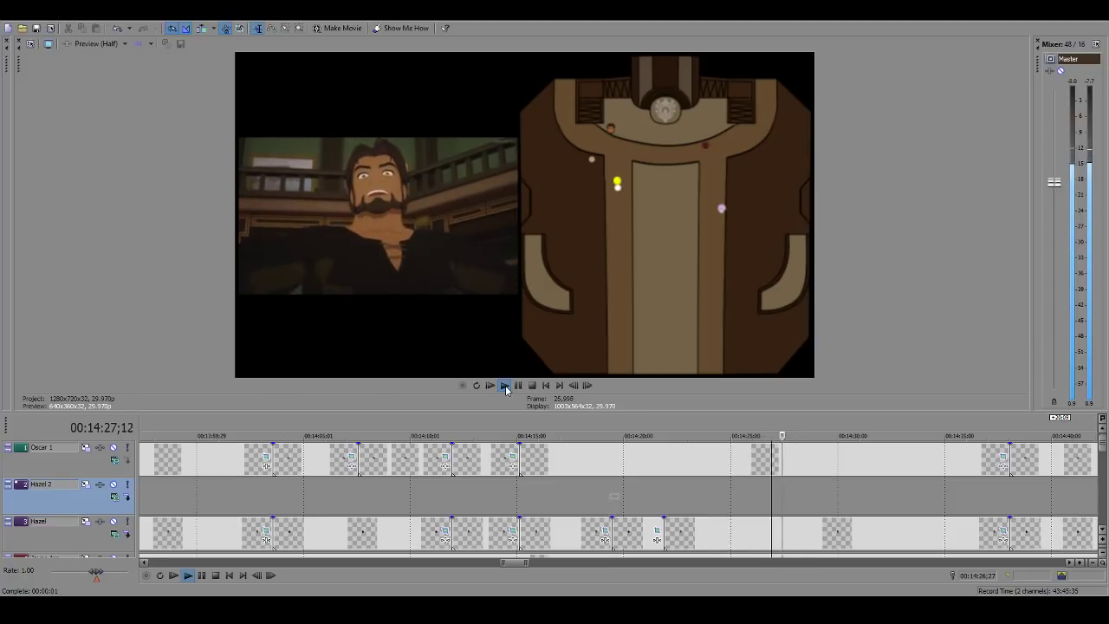
pyautogui.click(763, 494)
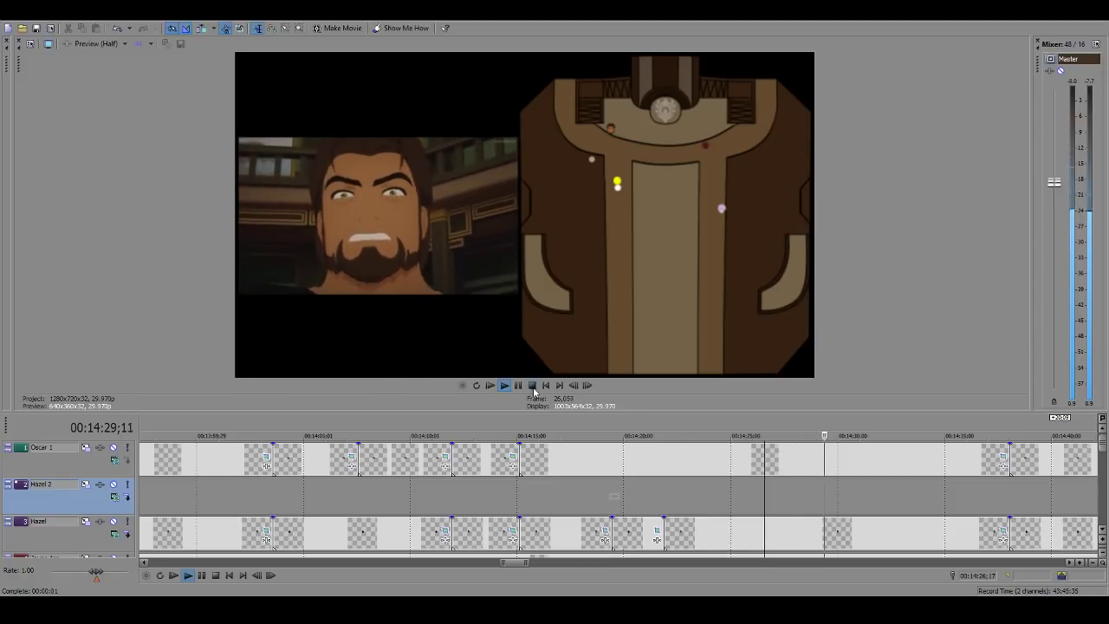
pyautogui.click(500, 388)
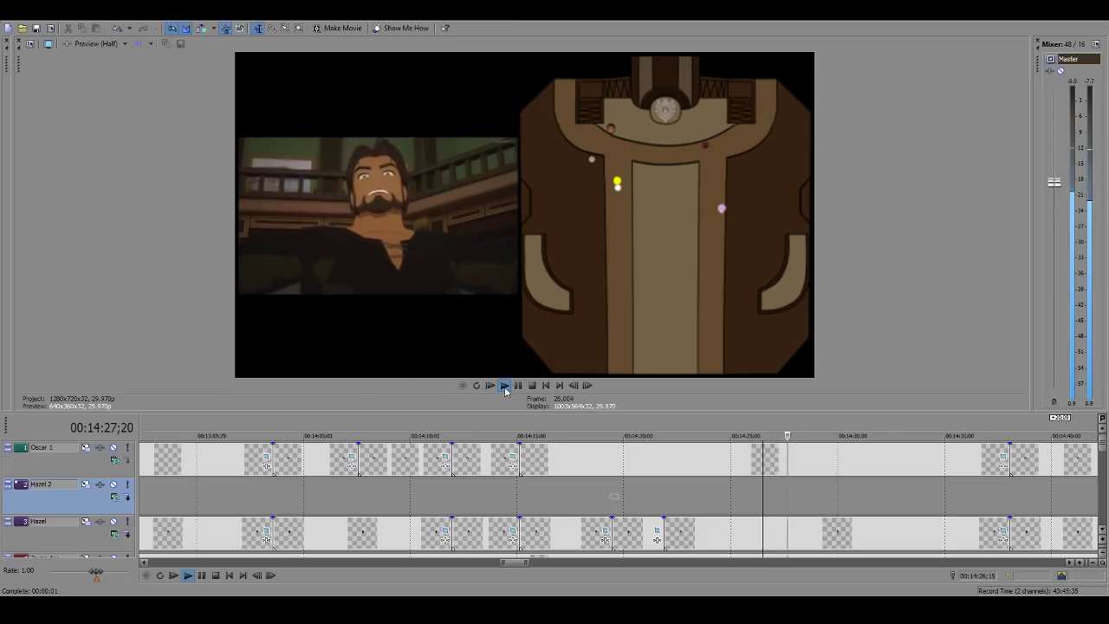
# Step: Step the start point back to 00:14:26;07, replay the bearded fighter's shot and pause at 00:14:28;16
pyautogui.press('Left')
pyautogui.press('Left')
pyautogui.press('Left')
pyautogui.press('Left')
pyautogui.press('Left')
pyautogui.press('Left')
pyautogui.press('Left')
pyautogui.press('Left')
pyautogui.click(504, 386)
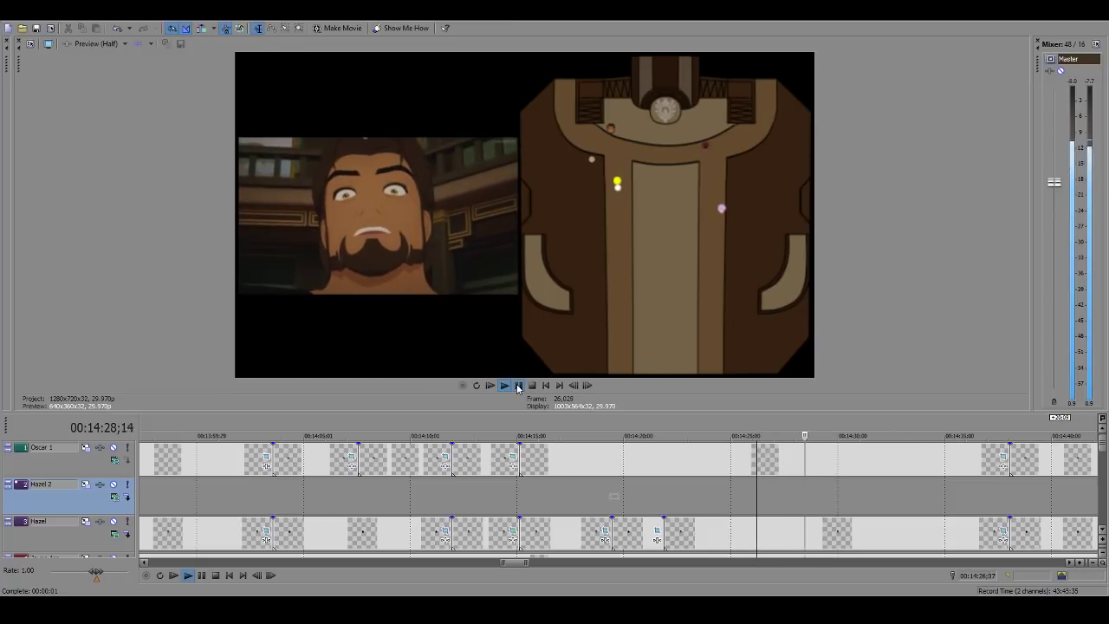
pyautogui.click(518, 385)
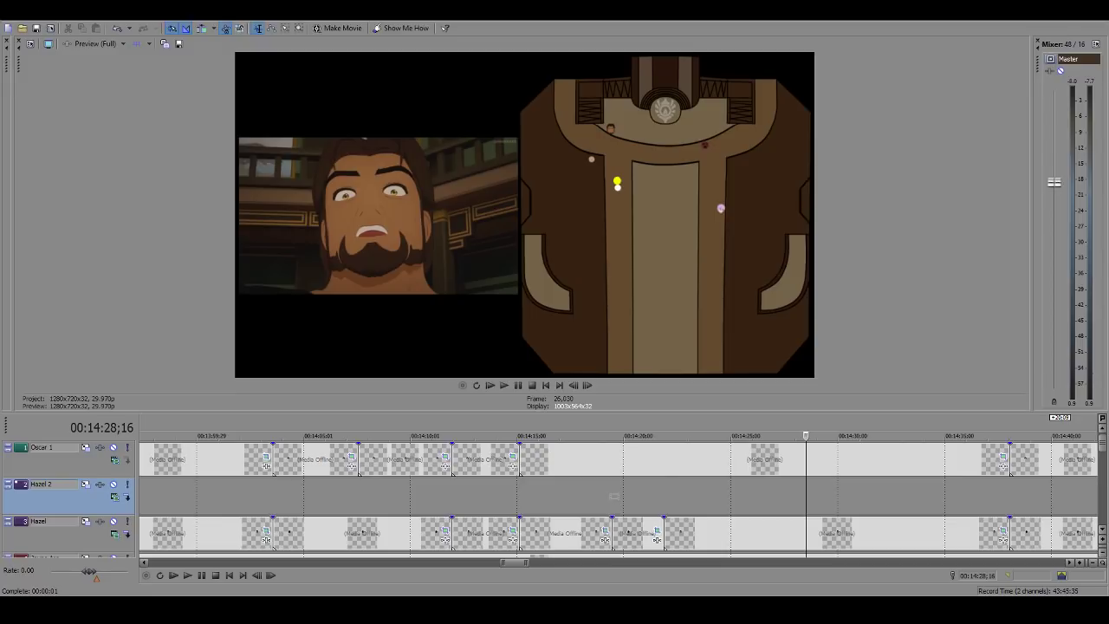
# Step: Jump ahead through 00:14:40;21 to 00:14:48;26 to inspect the bearded fighter's next marker moves
pyautogui.scroll(-4, 669, 485)
pyautogui.click(642, 496)
pyautogui.click(660, 493)
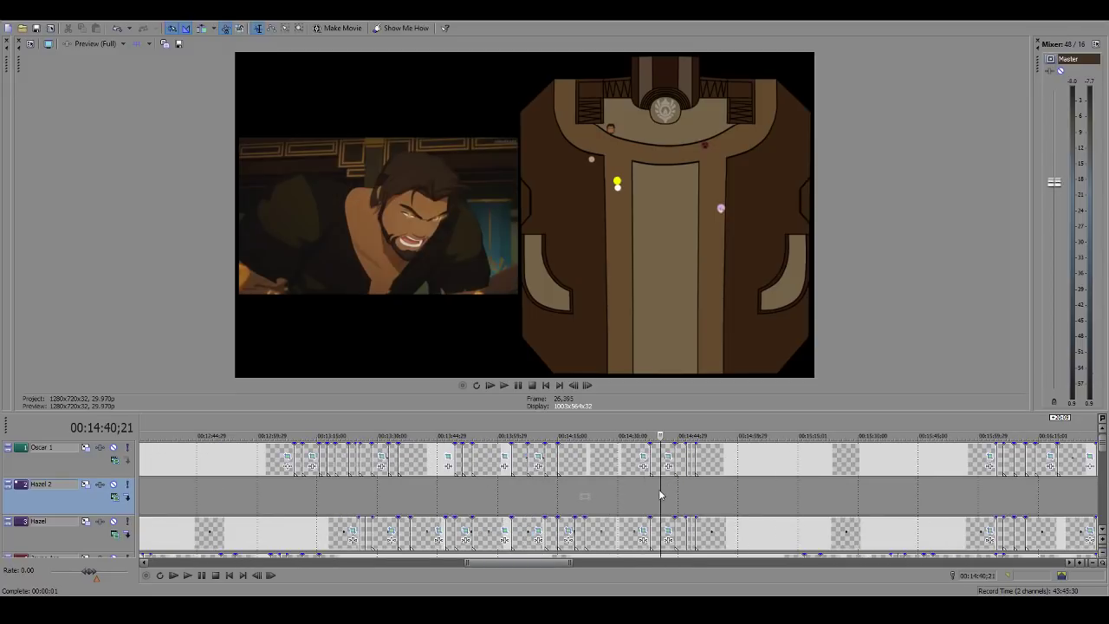
pyautogui.scroll(3, 660, 493)
pyautogui.click(660, 496)
pyautogui.click(698, 498)
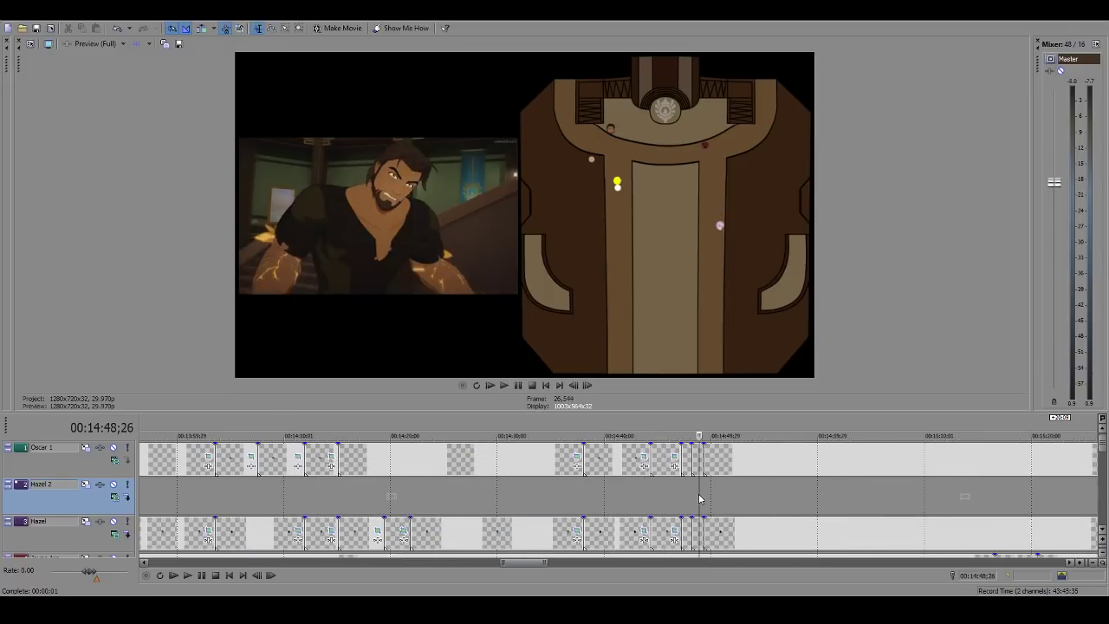
# Step: Compare the fight footage and the central markers around the keyframed clips between 00:14:48;06 and 00:14:49;02
pyautogui.click(704, 498)
pyautogui.click(716, 497)
pyautogui.click(692, 499)
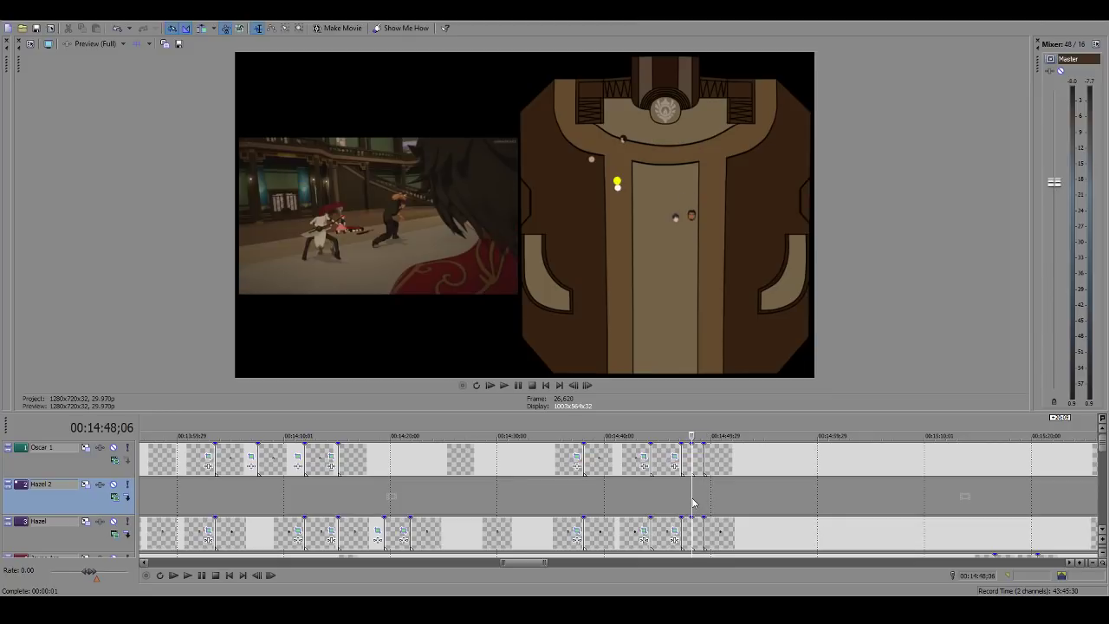
pyautogui.click(691, 498)
pyautogui.press('Return')
pyautogui.press('Return')
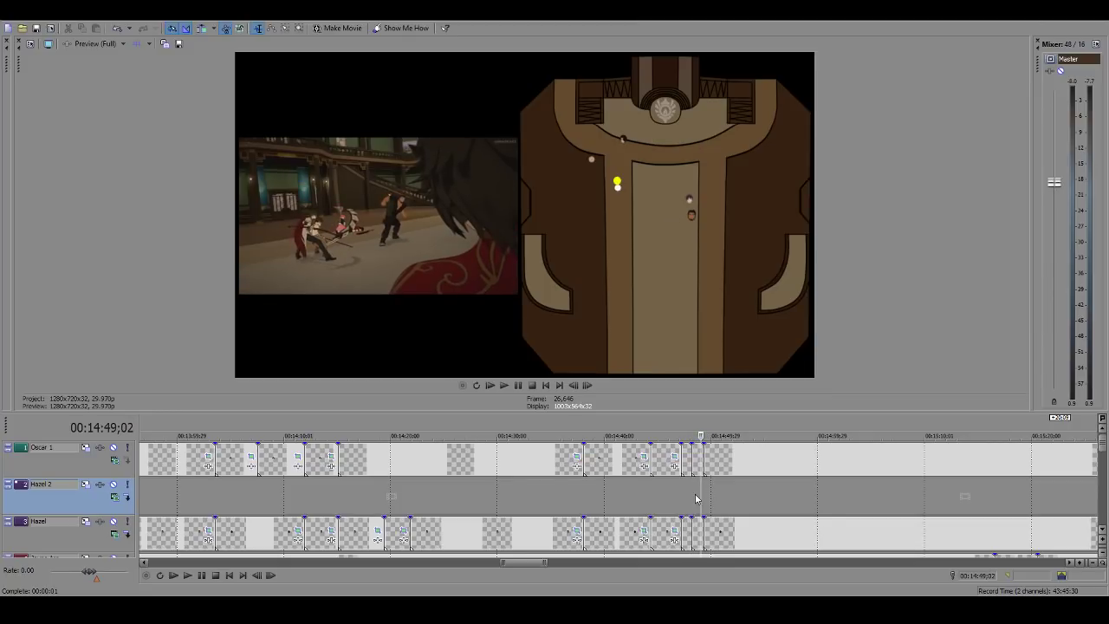
pyautogui.click(691, 499)
# Step: Play from 00:14:47;07 into the red-dressed woman's close-up and pause at 00:14:58;01
pyautogui.scroll(3, 692, 499)
pyautogui.click(505, 385)
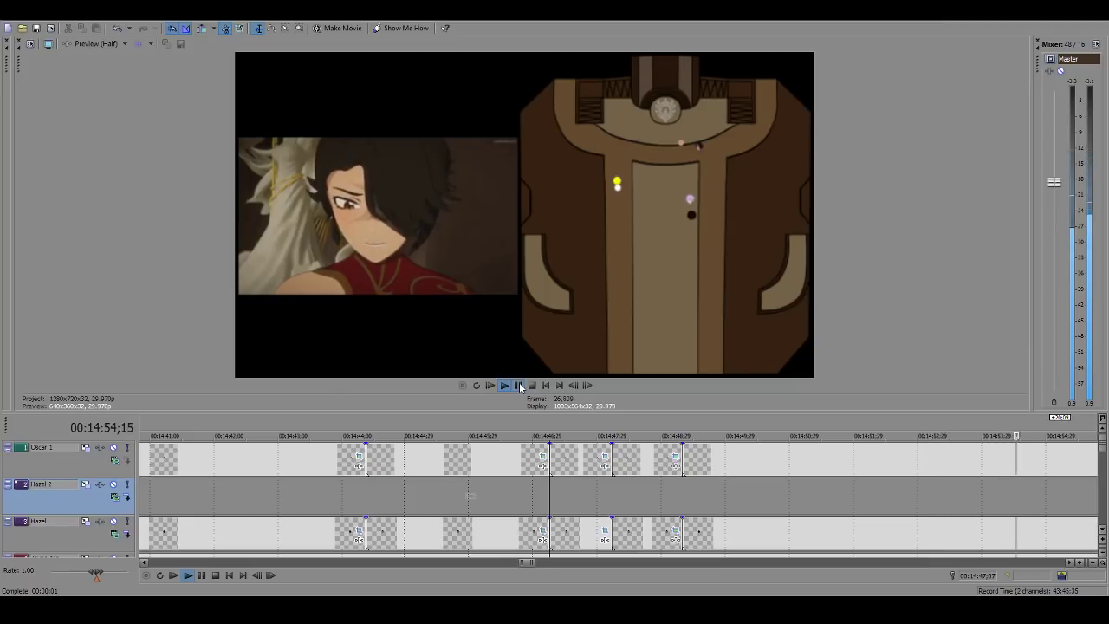
pyautogui.scroll(-4, 557, 497)
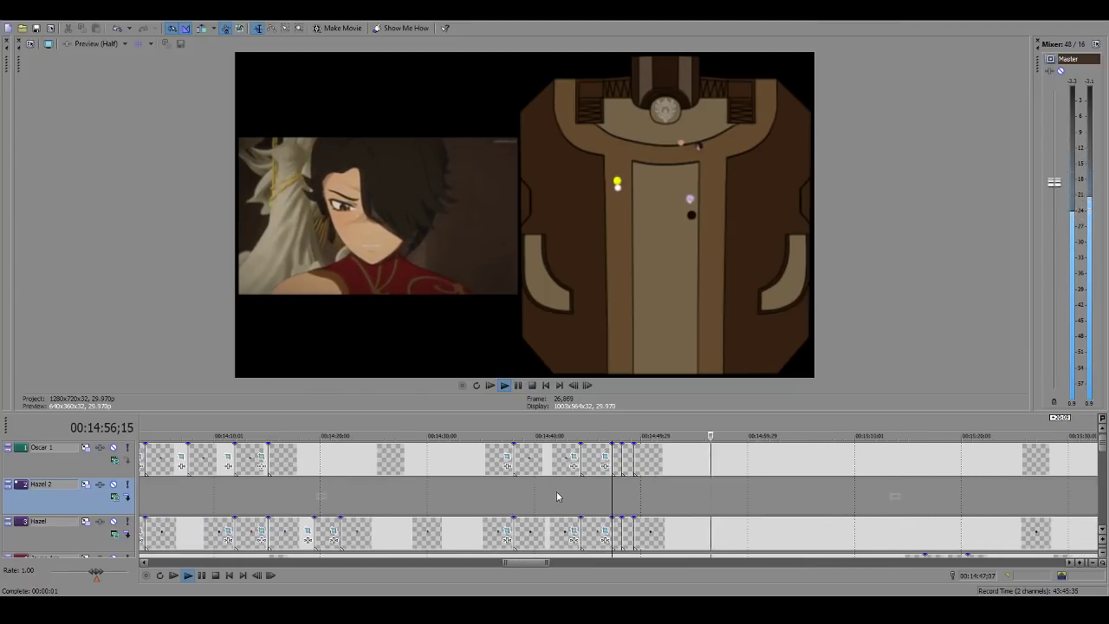
pyautogui.click(518, 387)
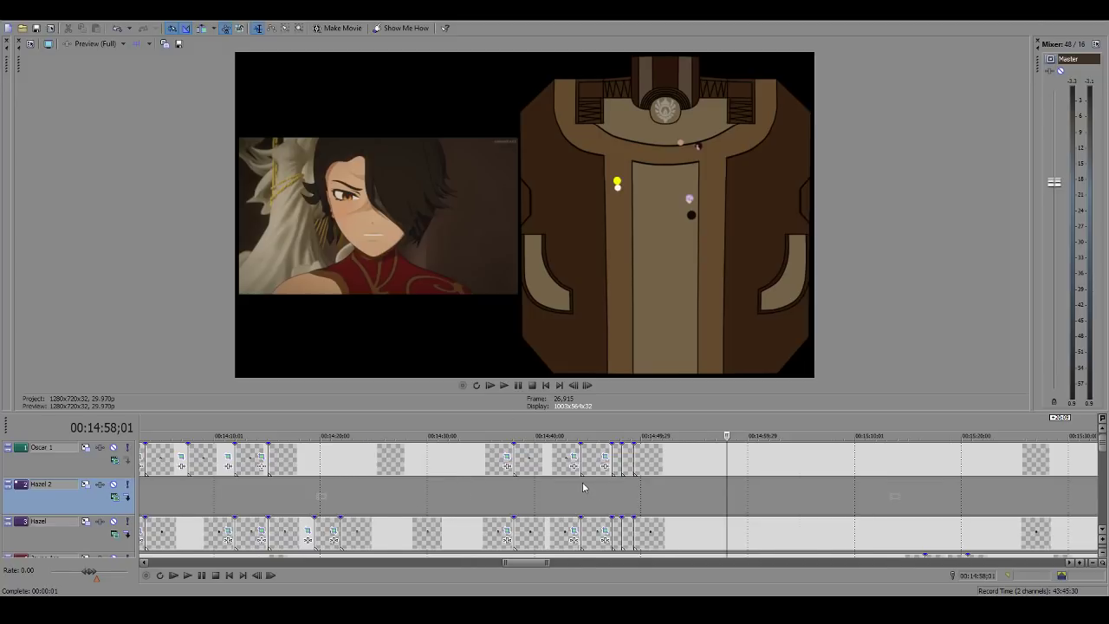
# Step: Scrub between 00:15:09;17 and 00:15:22;24, ending at 00:15:16;18 on the group around the fallen fighter
pyautogui.scroll(-2, 695, 498)
pyautogui.click(625, 492)
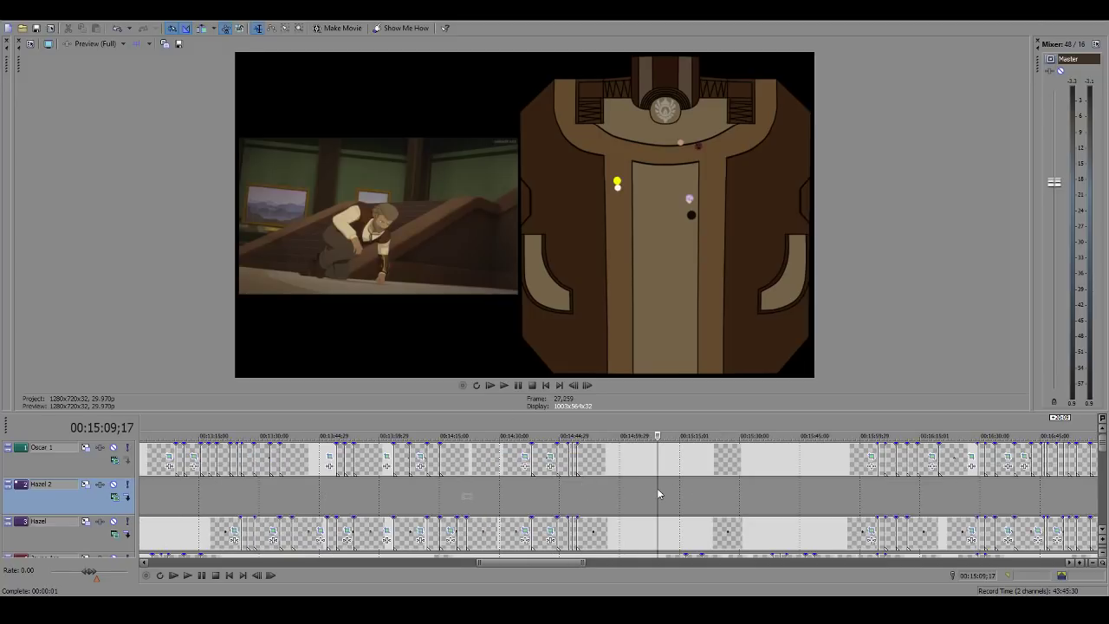
pyautogui.click(677, 491)
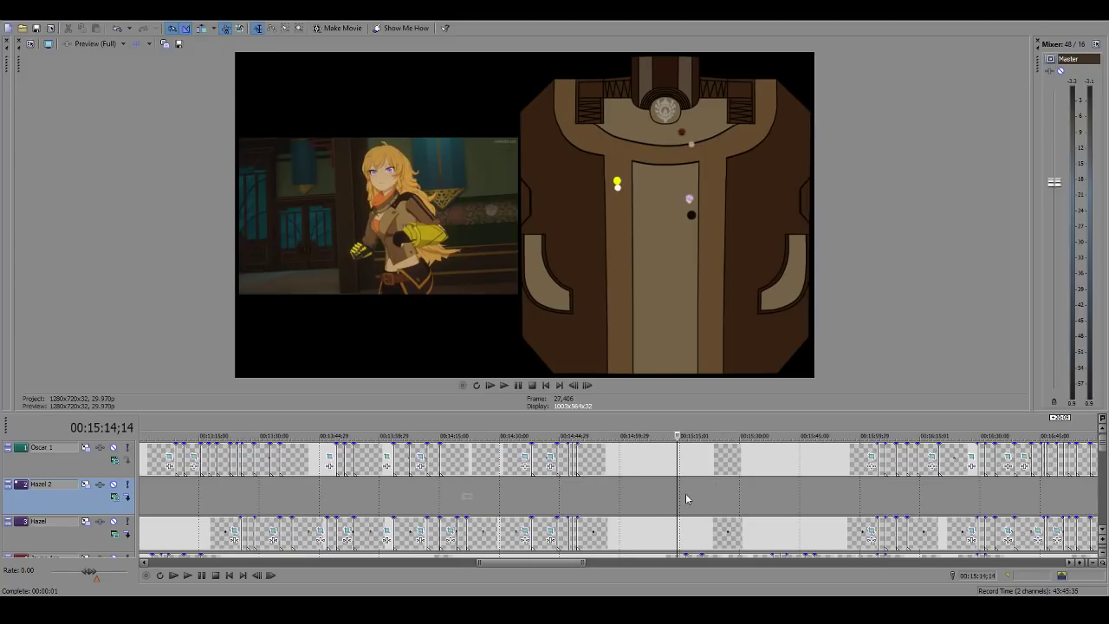
pyautogui.click(685, 498)
pyautogui.click(710, 500)
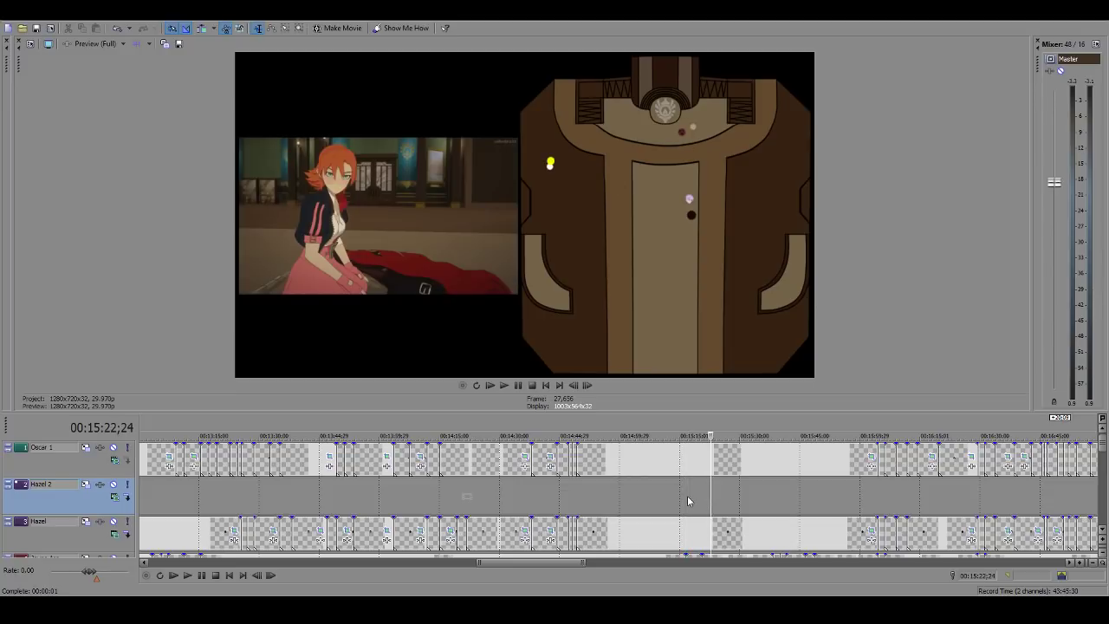
pyautogui.click(687, 500)
pyautogui.click(724, 503)
pyautogui.click(684, 507)
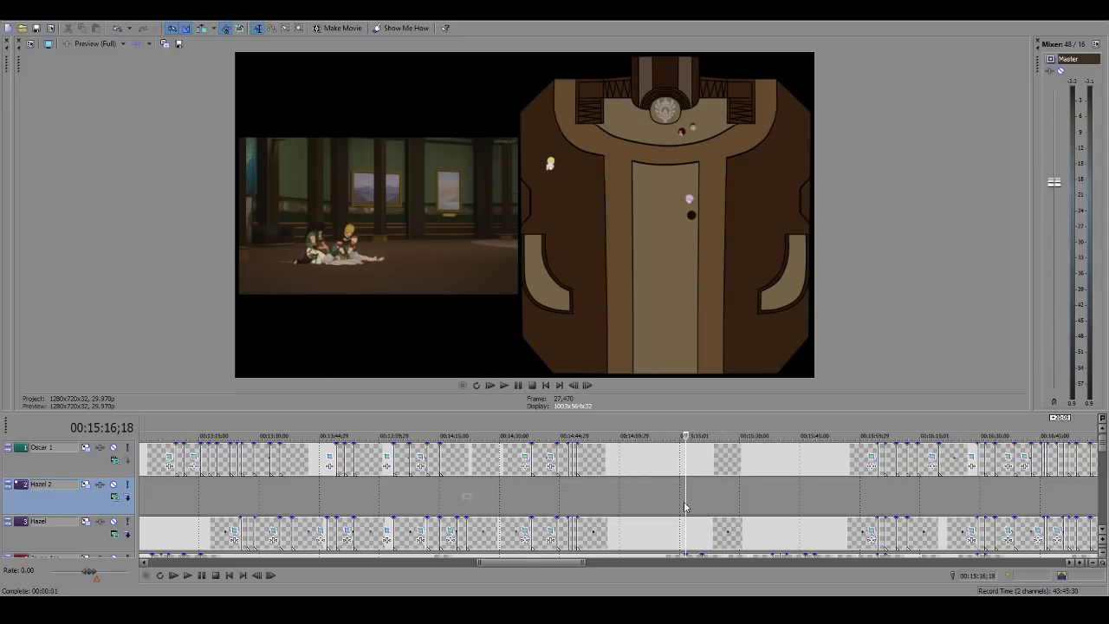
# Step: Enlarge the preview to inspect the group's markers, and restore the timeline with the Jaune Arc track showing
pyautogui.scroll(5, 680, 502)
pyautogui.moveTo(611, 412); pyautogui.dragTo(612, 586)
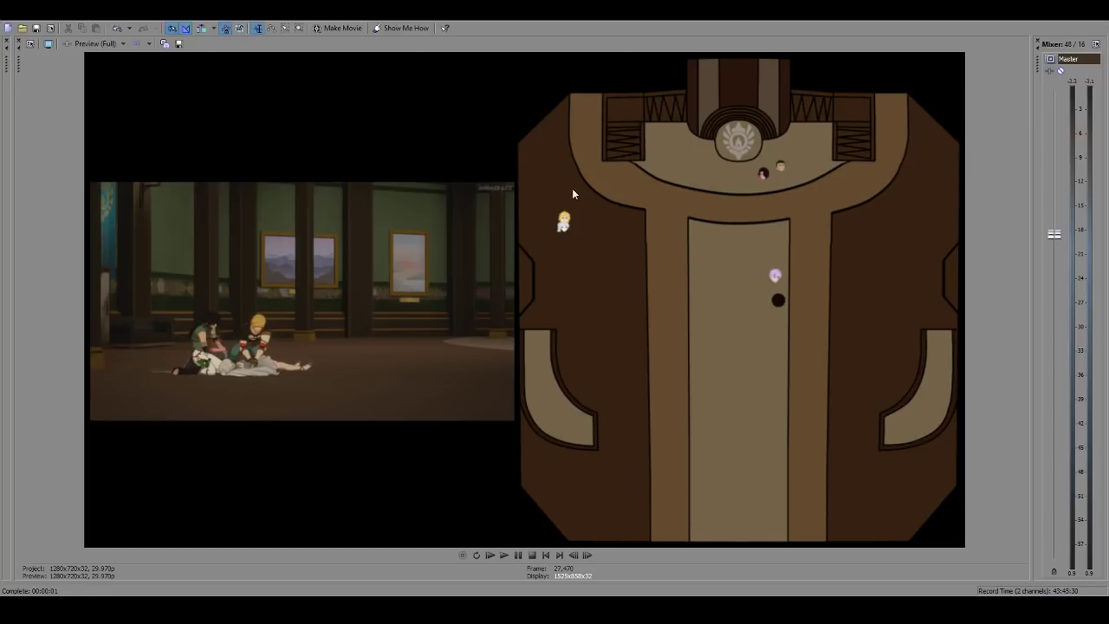
pyautogui.moveTo(536, 580); pyautogui.dragTo(537, 374)
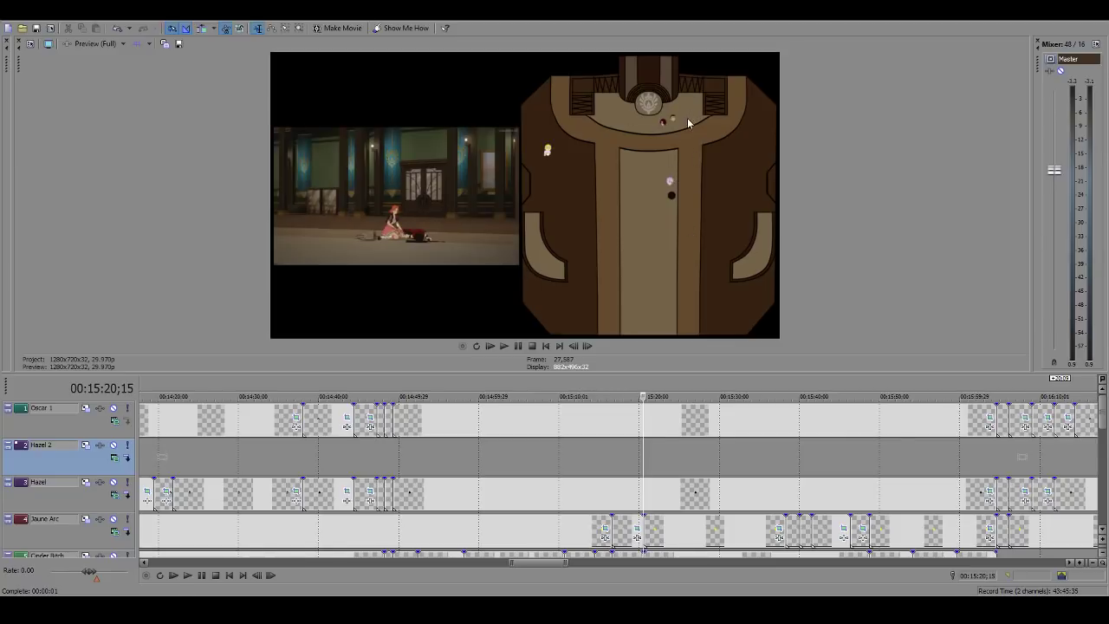
# Step: Check the kneeling characters' shots from 00:15:20;15 to 00:15:42;11, and return to the healing hands at 00:15:38;10
pyautogui.press('space')
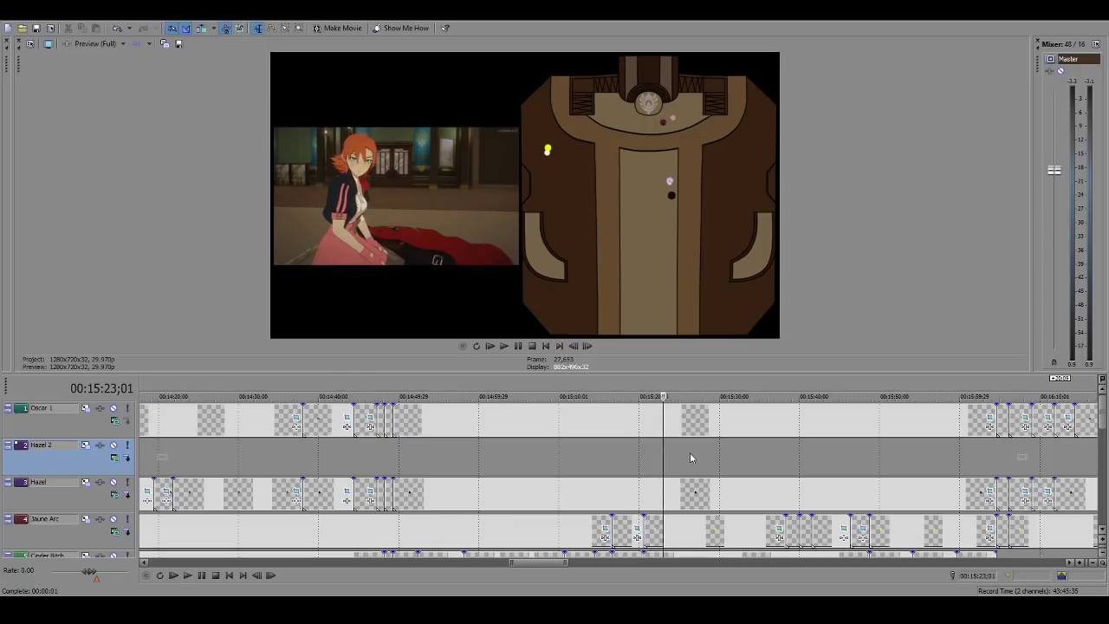
pyautogui.click(691, 454)
pyautogui.scroll(-1, 610, 468)
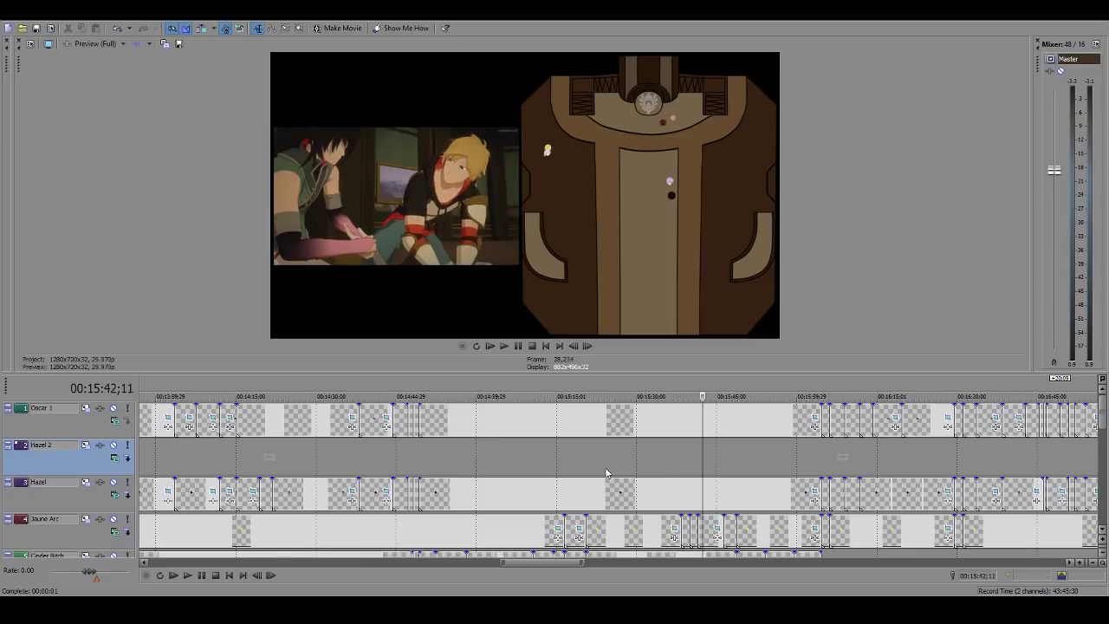
pyautogui.click(679, 452)
pyautogui.scroll(5, 677, 452)
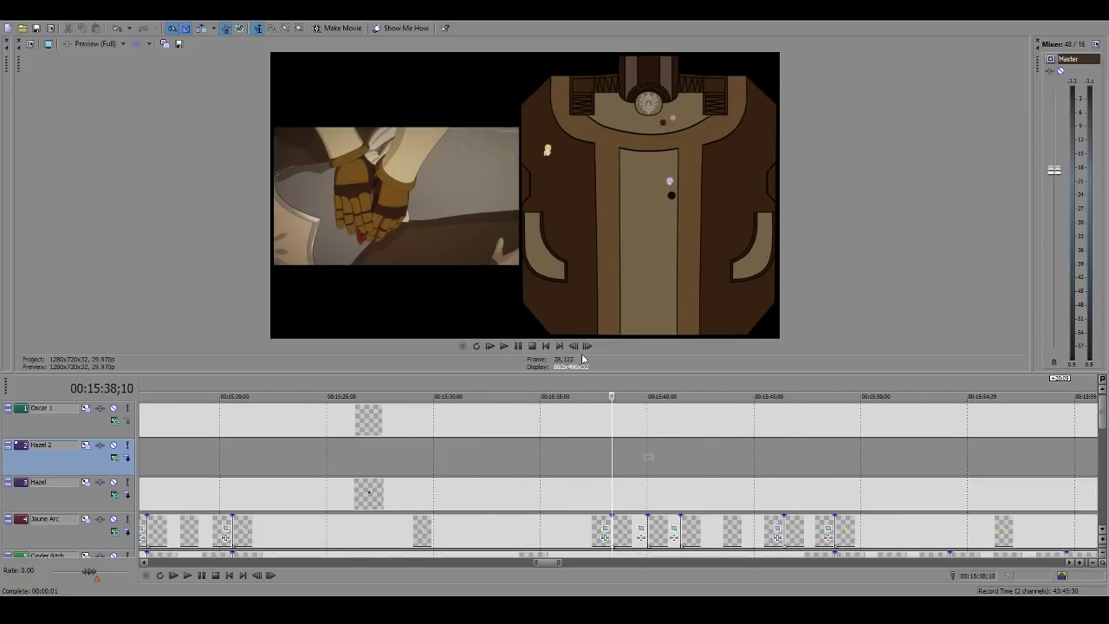
# Step: Play the healing scene from 00:15:38;10, 00:15:40;01 and 00:15:41;17, checking each shot against the Jaune Arc clips
pyautogui.click(504, 347)
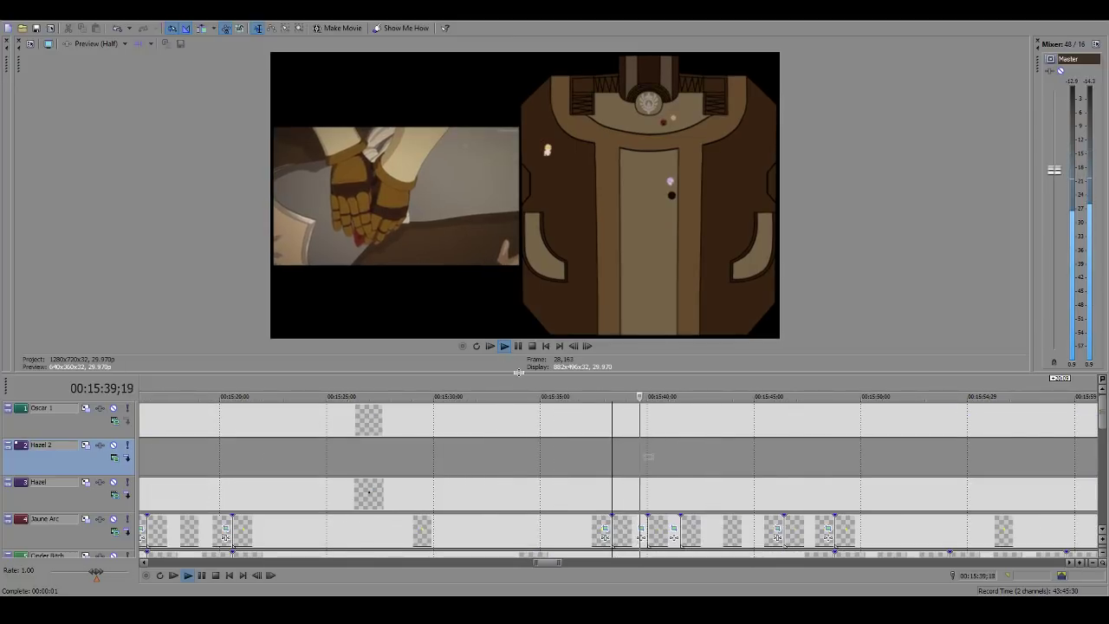
pyautogui.click(644, 458)
pyautogui.click(504, 347)
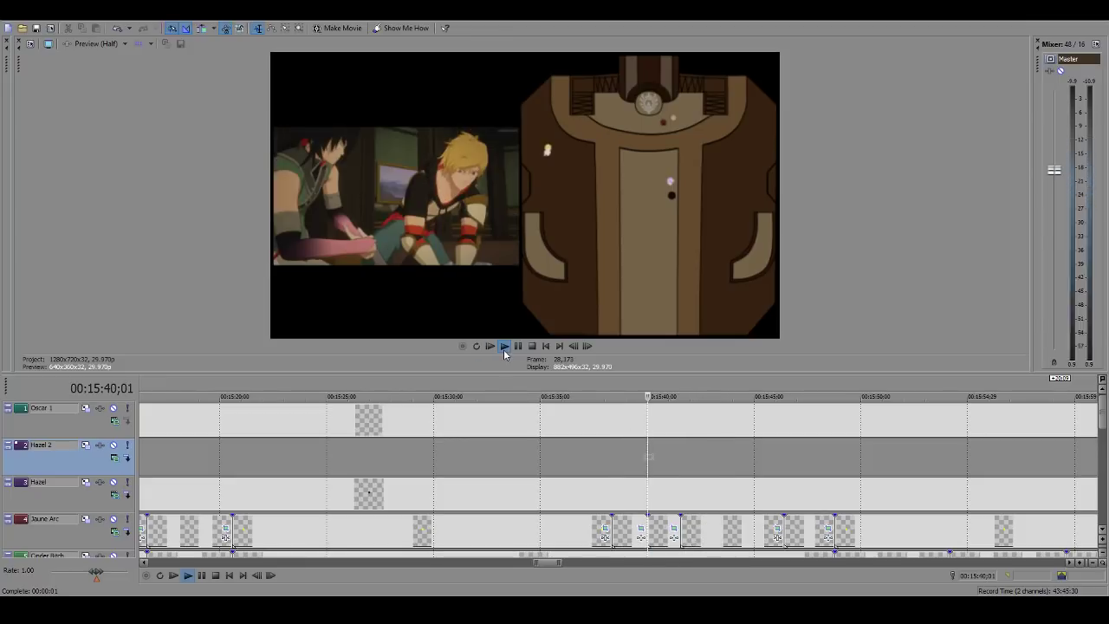
pyautogui.click(679, 454)
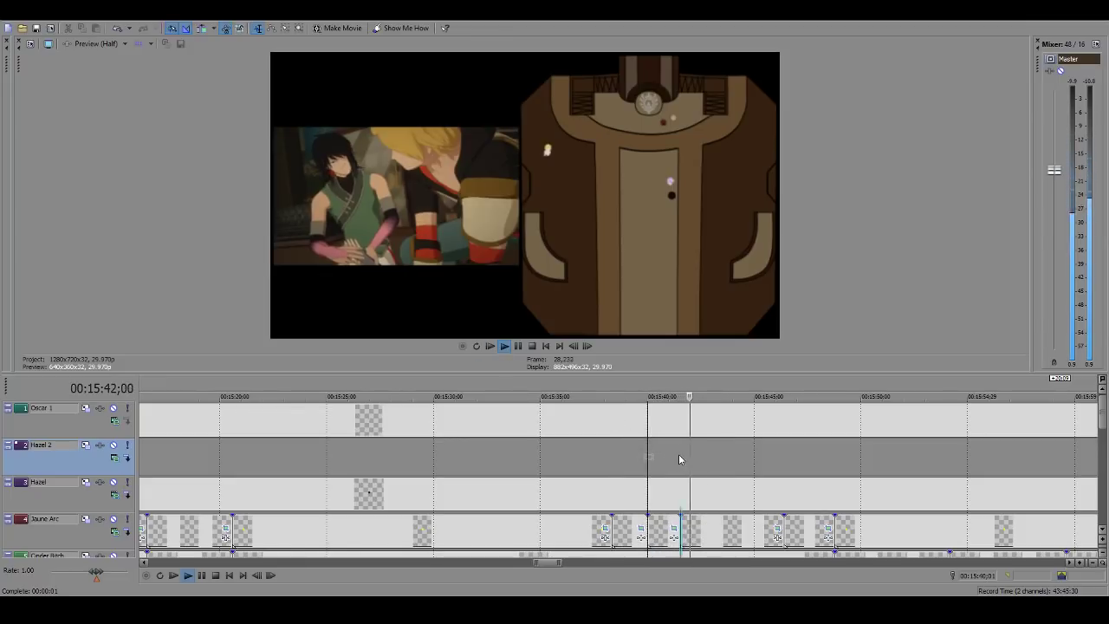
pyautogui.click(505, 347)
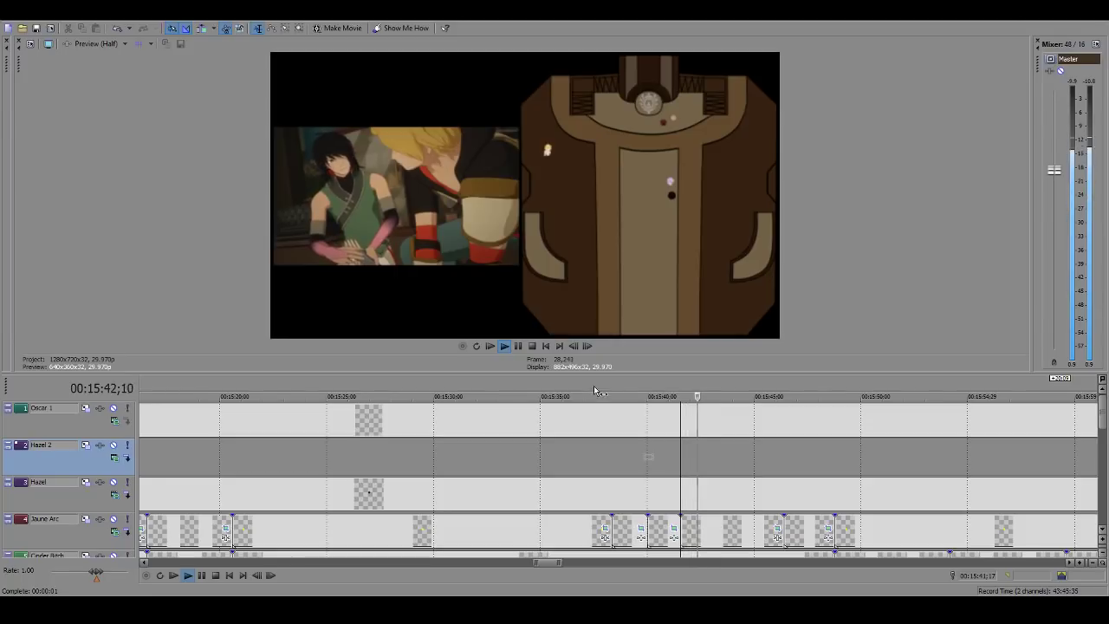
# Step: Nudge the start point to 00:15:41;23, replay the dark-haired and blond fighters' healing shot, and pause at 00:15:43;00
pyautogui.press('Right')
pyautogui.press('Right')
pyautogui.press('Right')
pyautogui.press('Right')
pyautogui.press('Right')
pyautogui.press('Right')
pyautogui.click(506, 347)
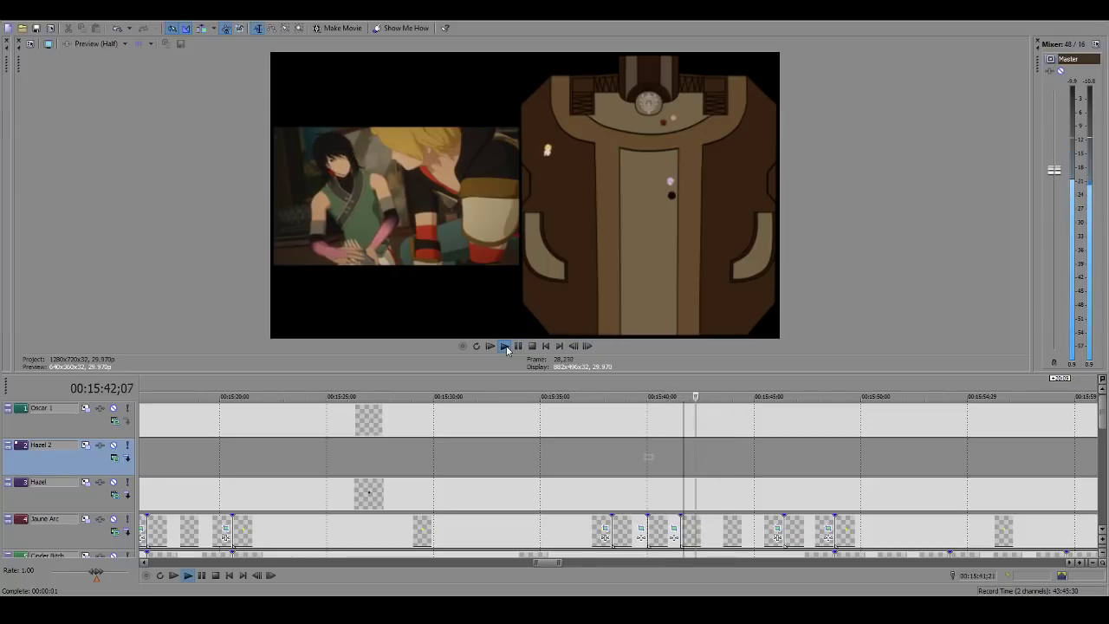
pyautogui.click(506, 349)
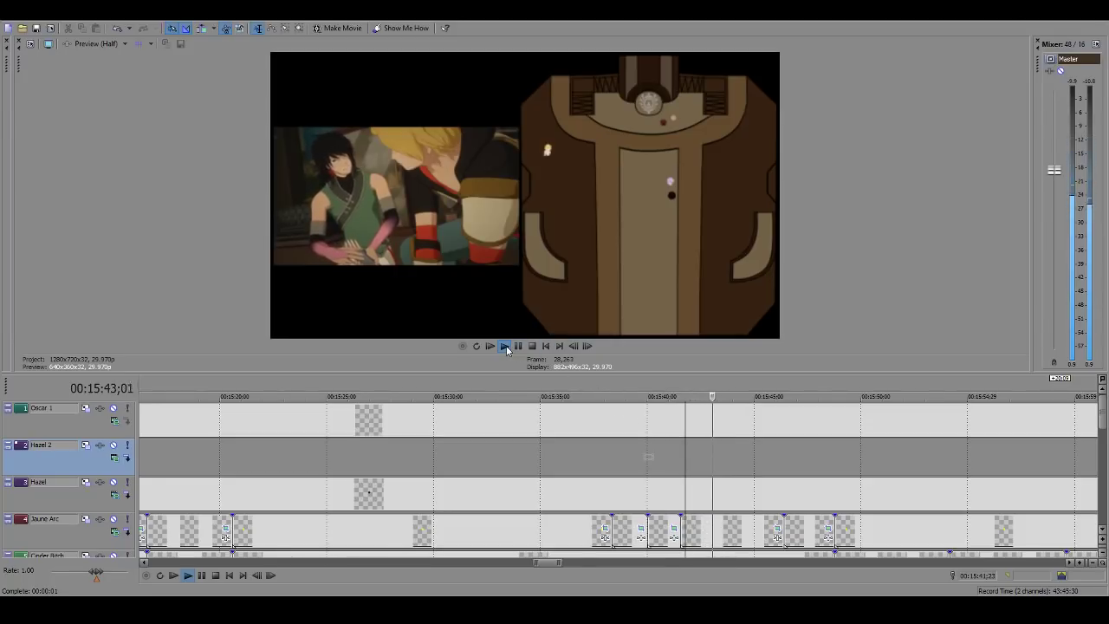
pyautogui.click(507, 349)
pyautogui.click(507, 349)
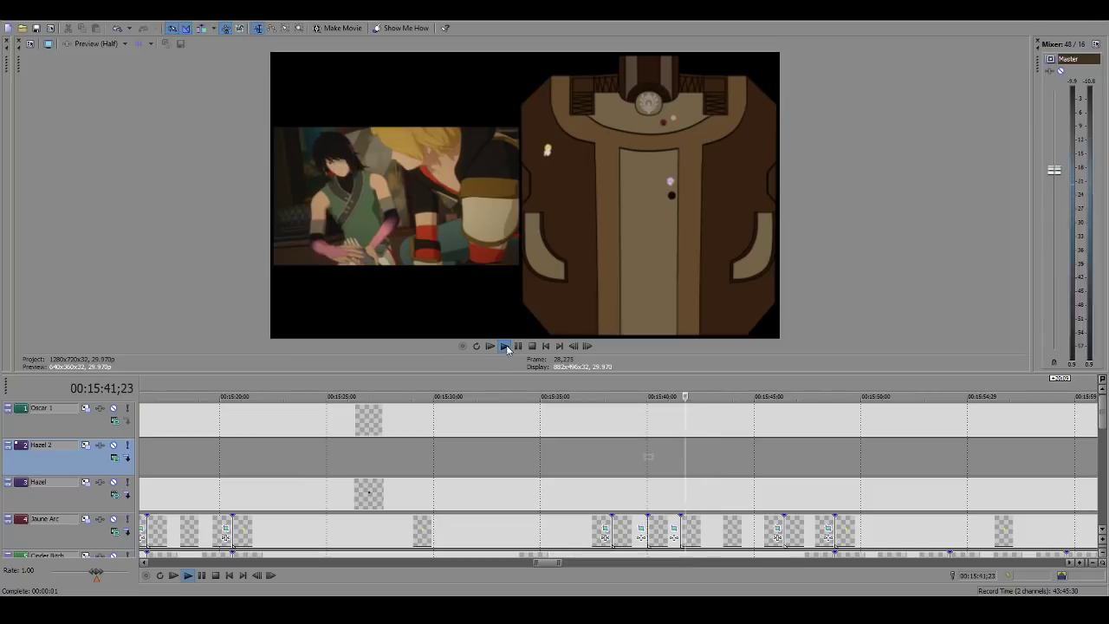
pyautogui.click(518, 348)
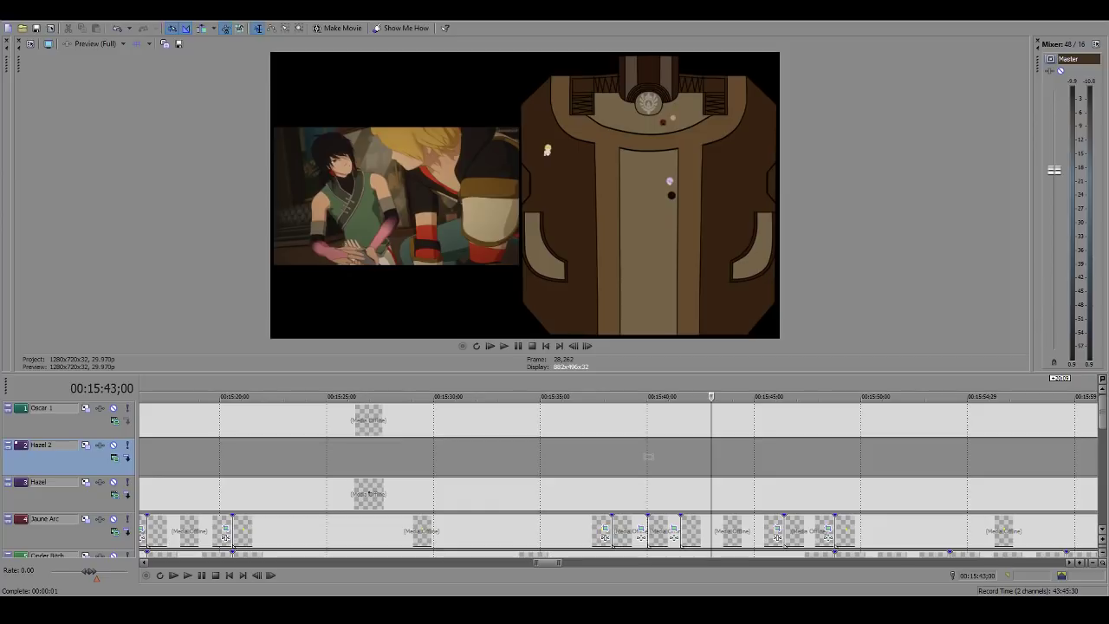
# Step: Play the blond fighter's shot from 00:15:43;16, and replay the healing shot before it from 00:15:41;16
pyautogui.scroll(-3, 631, 450)
pyautogui.click(620, 458)
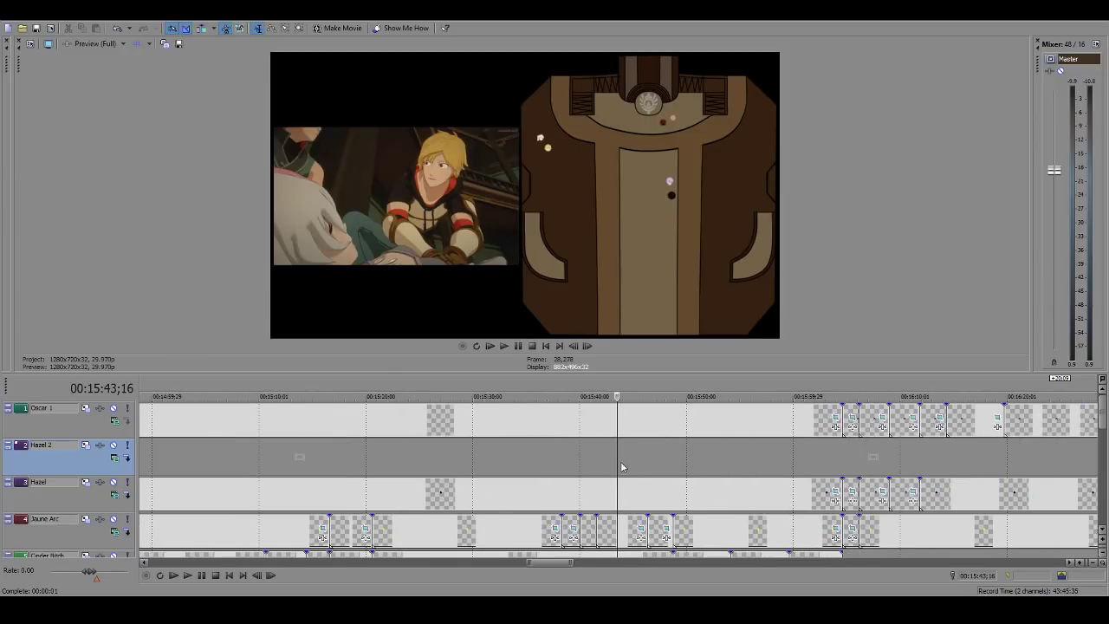
pyautogui.press('space')
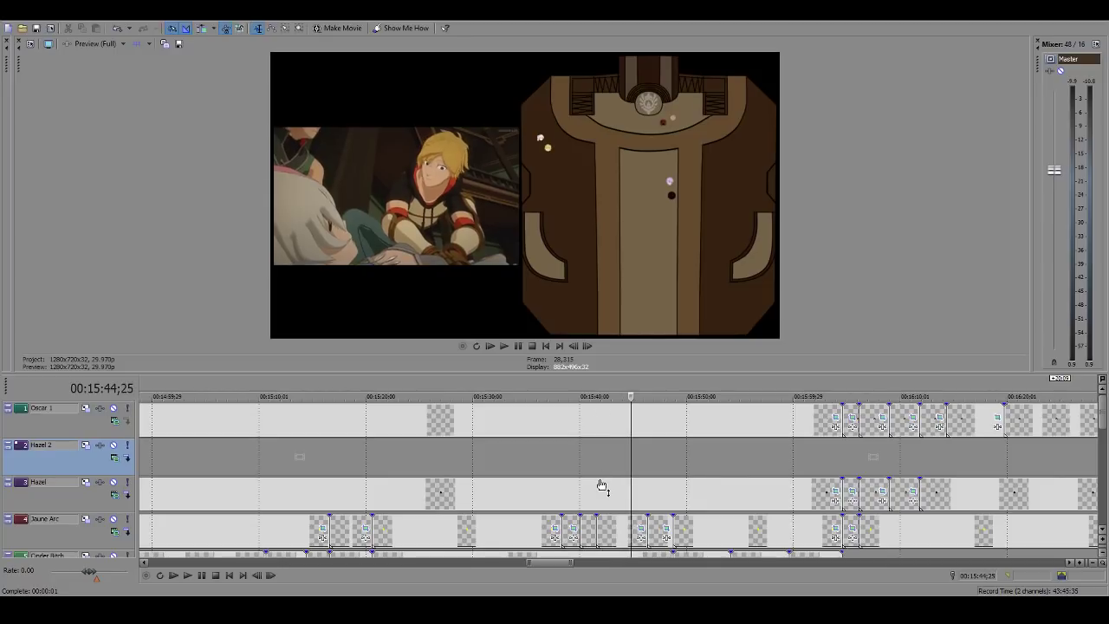
pyautogui.click(595, 468)
pyautogui.hotkey('alt', 'Left')
pyautogui.hotkey('alt', 'Left')
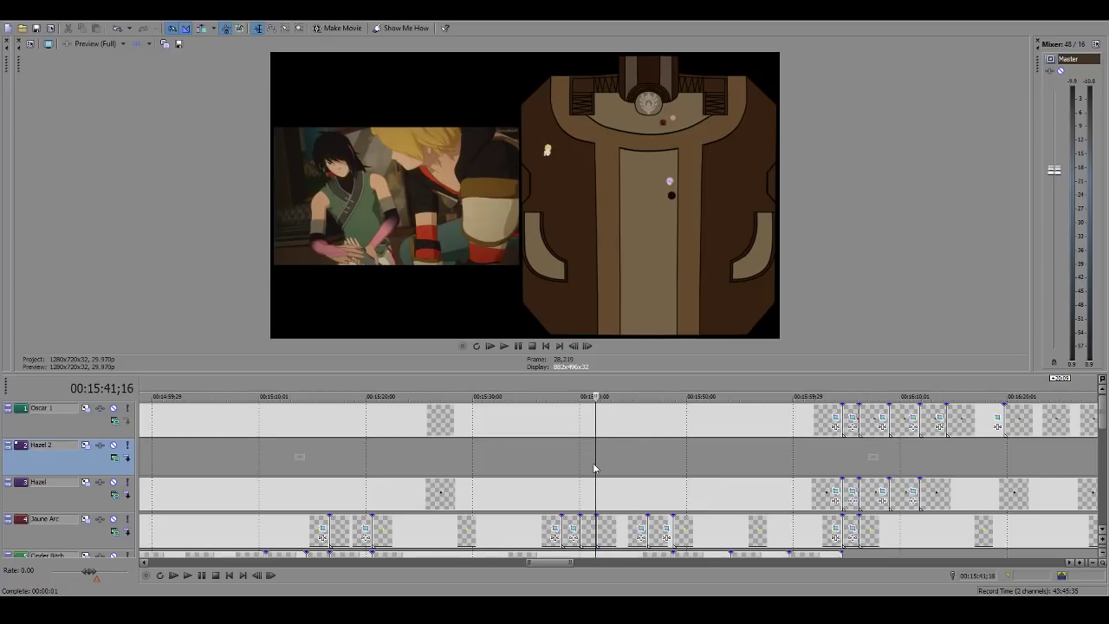
pyautogui.press('space')
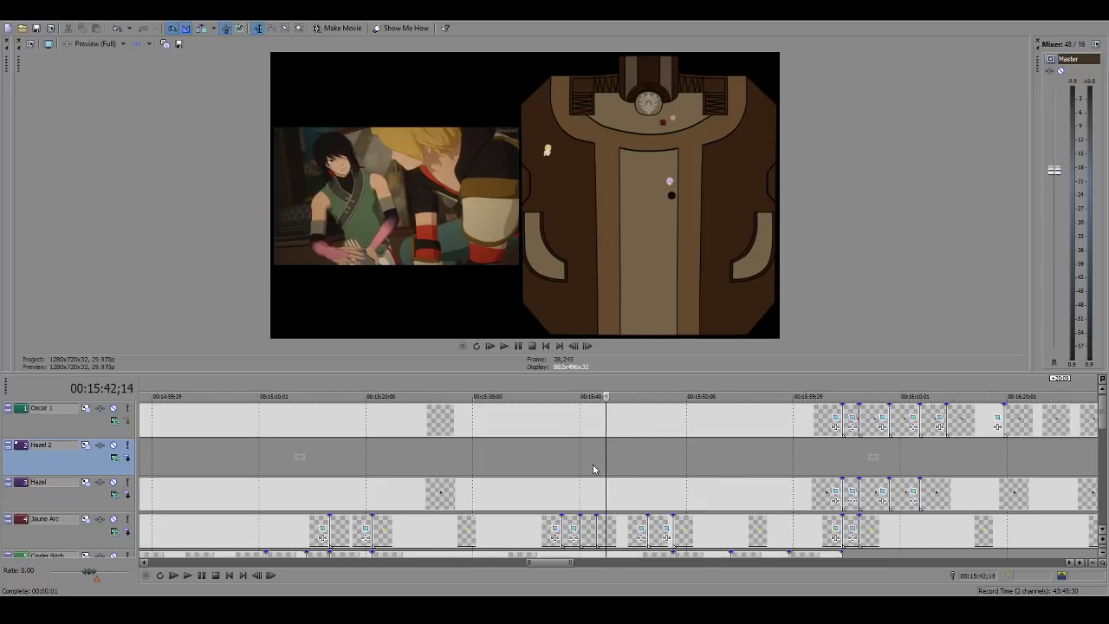
# Step: Step frame by frame between 00:15:43;28 and 00:15:43;12 to examine the cut to the blond fighter's shot
pyautogui.press('Return')
pyautogui.hotkey('alt', 'Left')
pyautogui.hotkey('alt', 'Left')
pyautogui.hotkey('alt', 'Left')
pyautogui.hotkey('alt', 'Left')
pyautogui.hotkey('alt', 'Left')
pyautogui.hotkey('alt', 'Left')
pyautogui.hotkey('alt', 'Left')
pyautogui.hotkey('alt', 'Left')
pyautogui.hotkey('alt', 'Left')
pyautogui.hotkey('alt', 'Left')
pyautogui.hotkey('alt', 'Left')
pyautogui.hotkey('alt', 'Left')
pyautogui.hotkey('alt', 'Left')
pyautogui.hotkey('alt', 'Left')
pyautogui.hotkey('alt', 'Left')
pyautogui.hotkey('alt', 'Left')
pyautogui.hotkey('alt', 'Left')
pyautogui.hotkey('alt', 'Left')
pyautogui.hotkey('alt', 'Left')
pyautogui.hotkey('alt', 'Left')
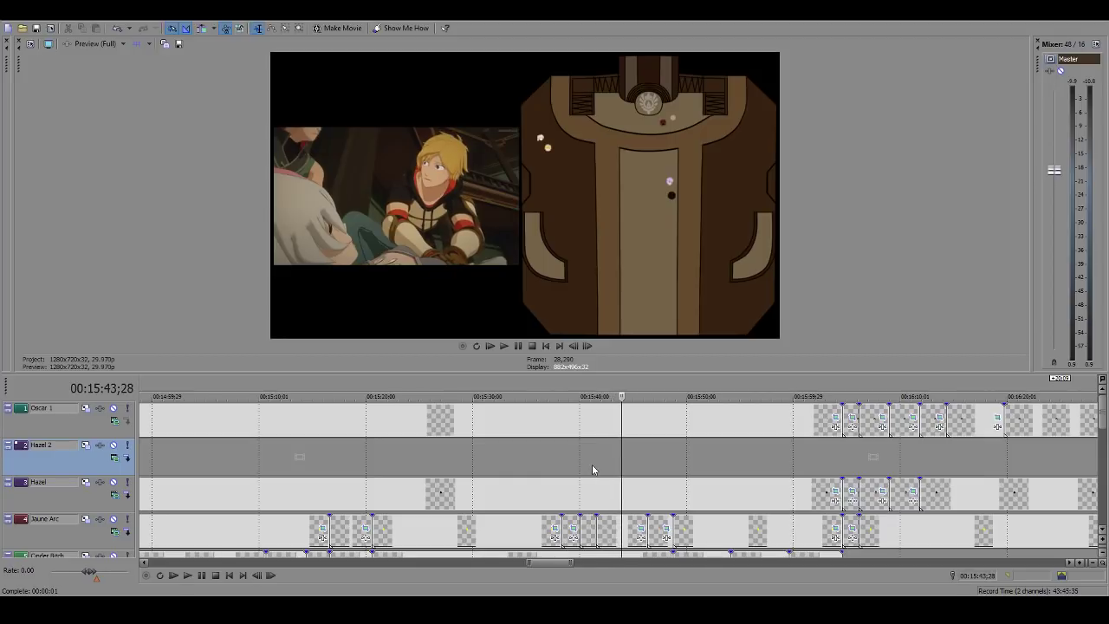
pyautogui.hotkey('alt', 'Right')
pyautogui.hotkey('alt', 'Right')
pyautogui.hotkey('alt', 'Right')
pyautogui.hotkey('alt', 'Right')
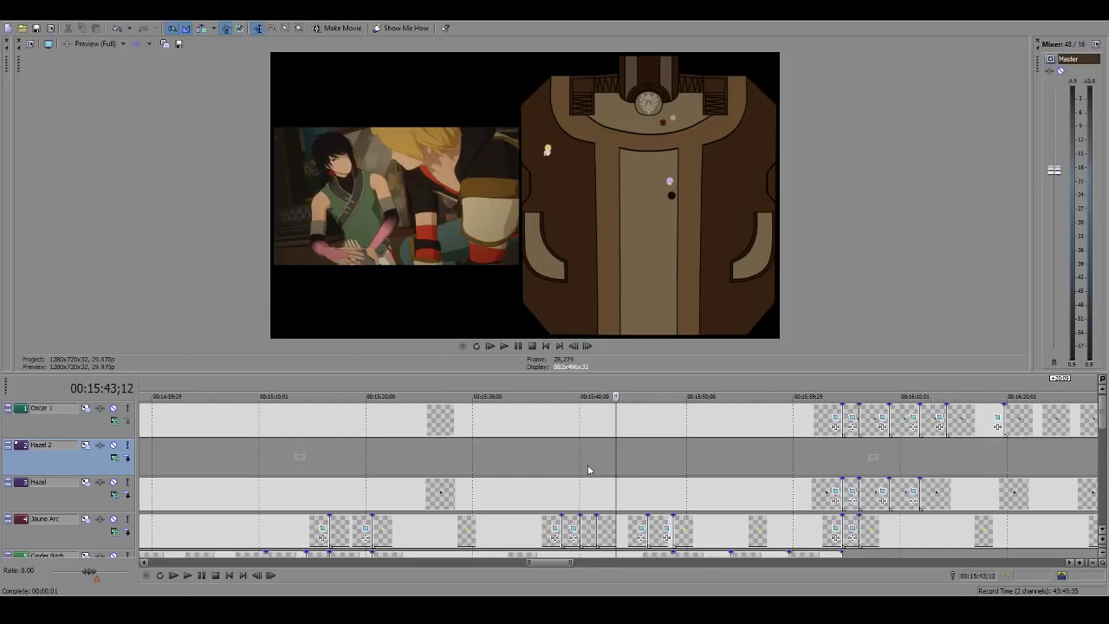
pyautogui.hotkey('alt', 'Right')
pyautogui.hotkey('alt', 'Right')
pyautogui.hotkey('alt', 'Left')
# Step: Replay the healing shot at closer timeline scale and step back to the shot change at 00:15:43;16
pyautogui.scroll(3, 704, 535)
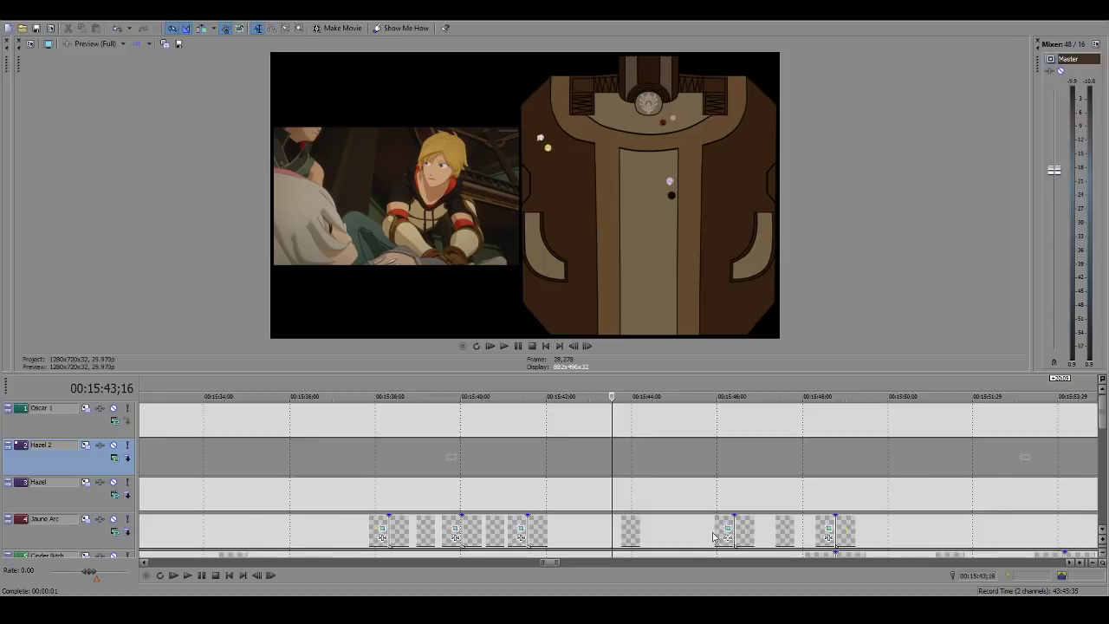
pyautogui.click(364, 494)
pyautogui.press('space')
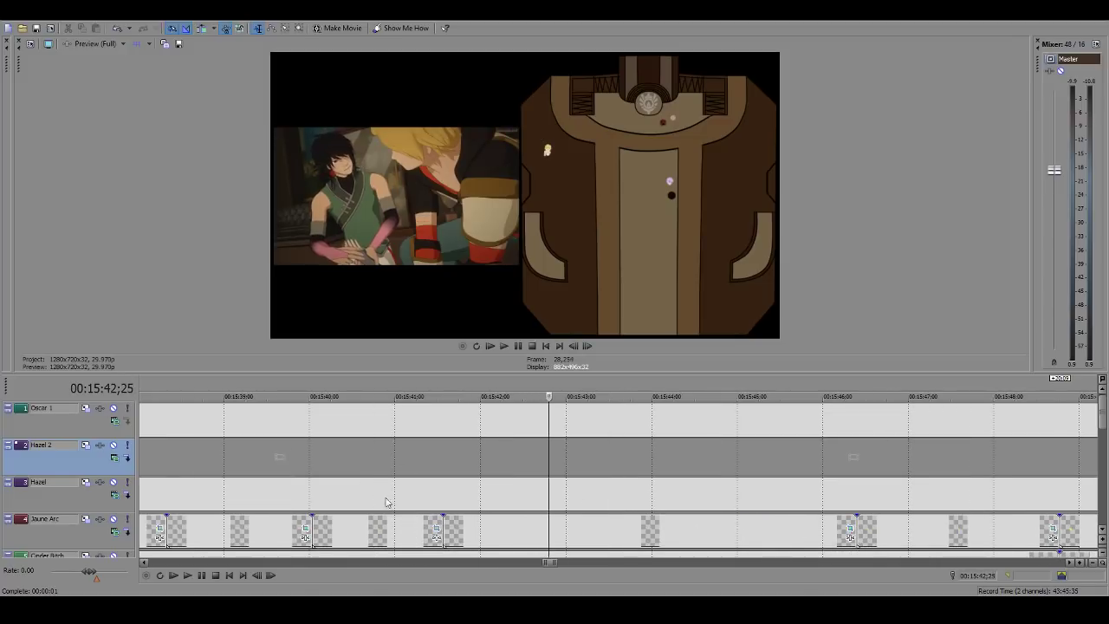
pyautogui.press('Return')
pyautogui.hotkey('alt', 'Left')
pyautogui.hotkey('alt', 'Left')
pyautogui.hotkey('alt', 'Left')
pyautogui.hotkey('alt', 'Left')
pyautogui.hotkey('alt', 'Left')
pyautogui.hotkey('alt', 'Left')
pyautogui.hotkey('alt', 'Left')
pyautogui.hotkey('alt', 'Left')
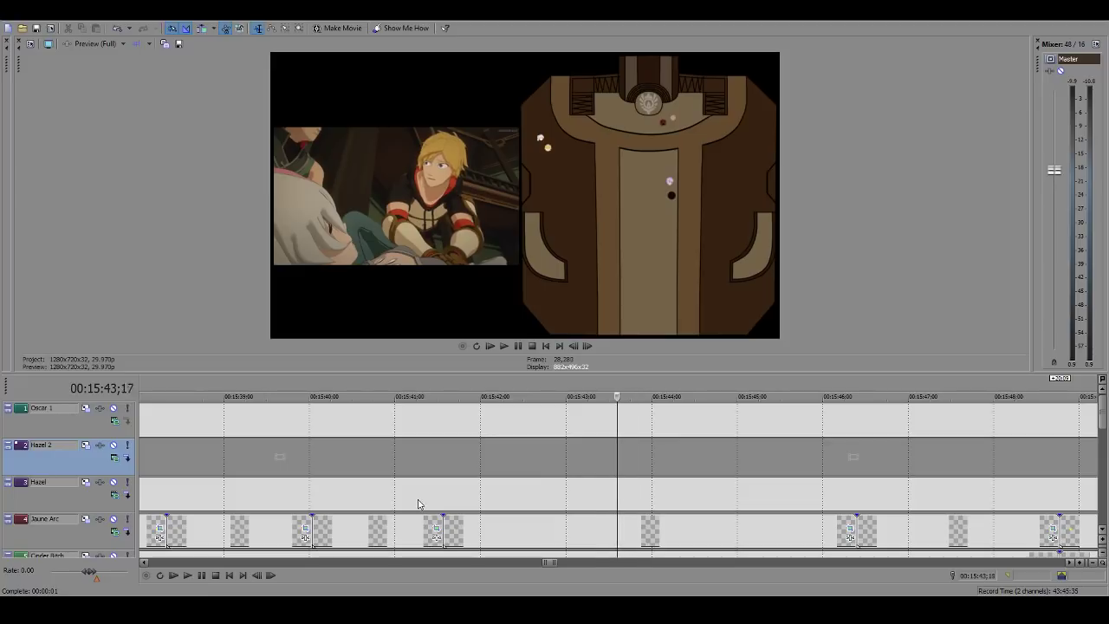
pyautogui.hotkey('alt', 'Left')
pyautogui.hotkey('alt', 'Left')
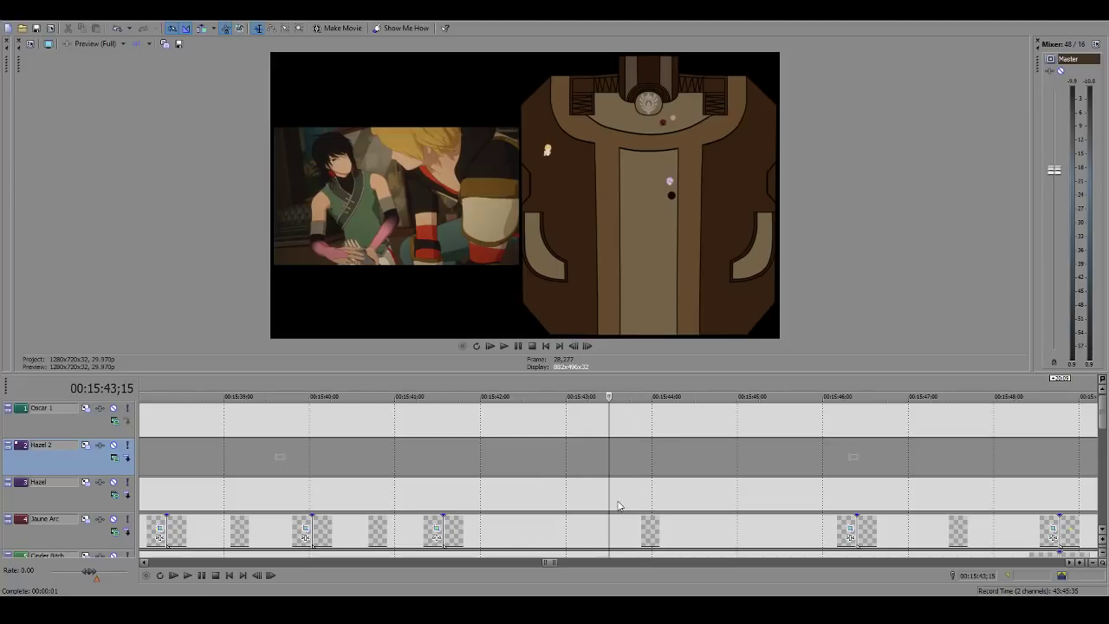
# Step: Split the Jaune Arc clip at 00:15:43;16, where the footage cuts to the blond fighter
pyautogui.click(610, 500)
pyautogui.scroll(-10, 717, 486)
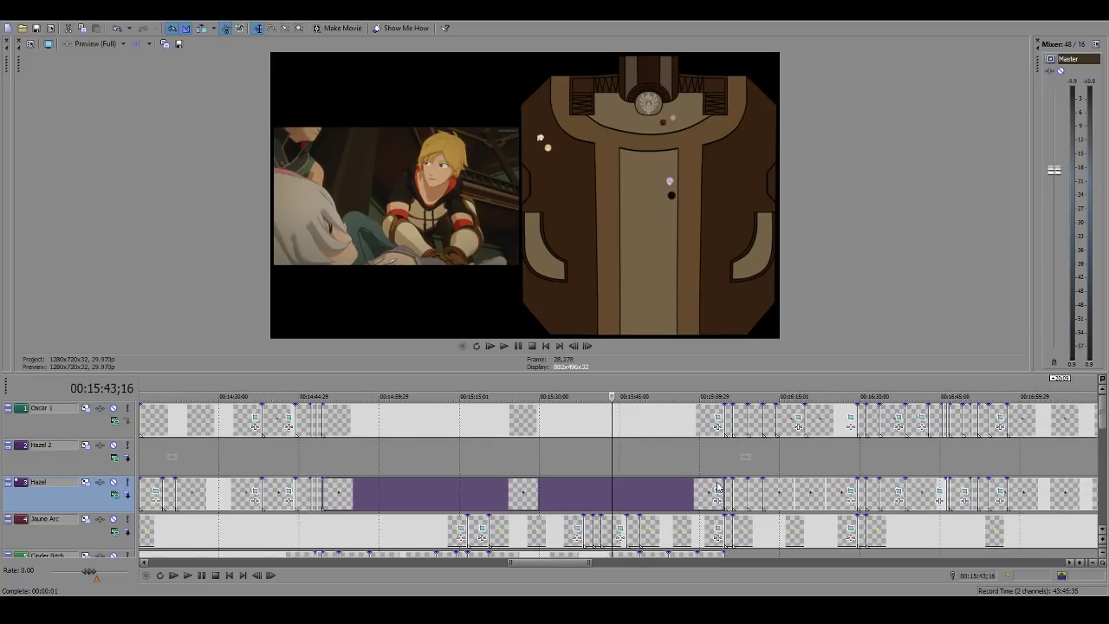
pyautogui.click(612, 527)
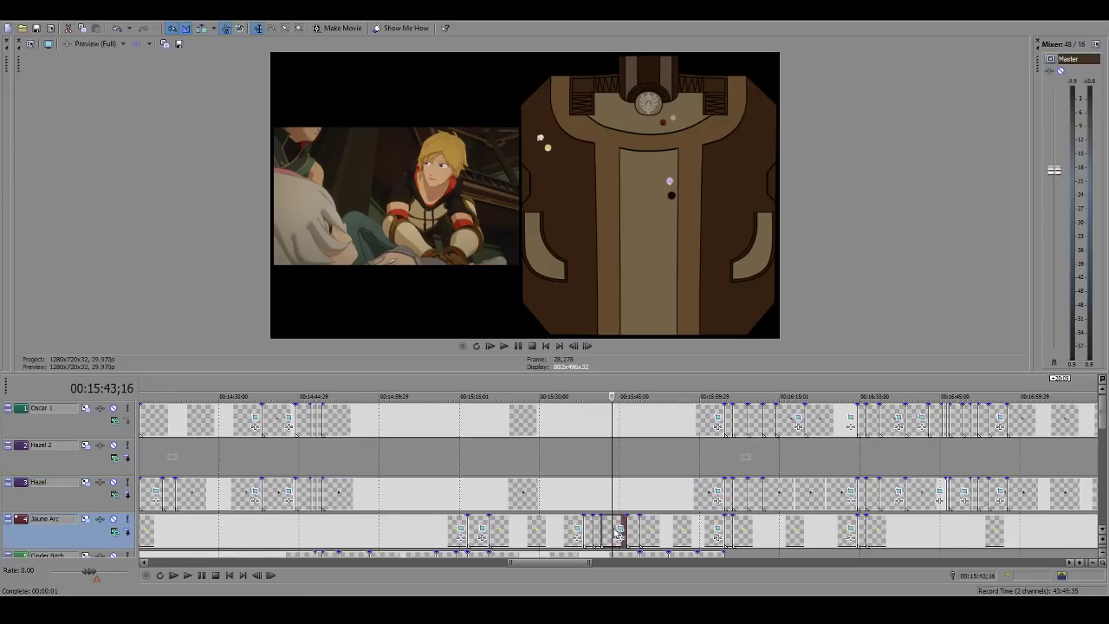
pyautogui.scroll(8, 612, 527)
pyautogui.hotkey('alt', 'Left')
pyautogui.hotkey('alt', 'Right')
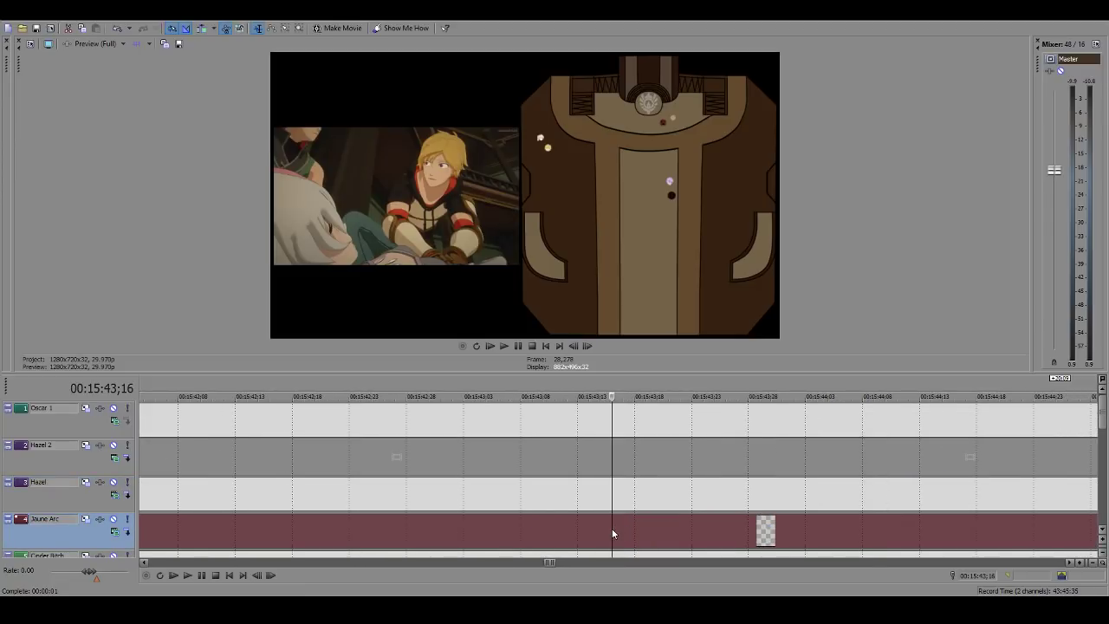
pyautogui.scroll(-6, 612, 533)
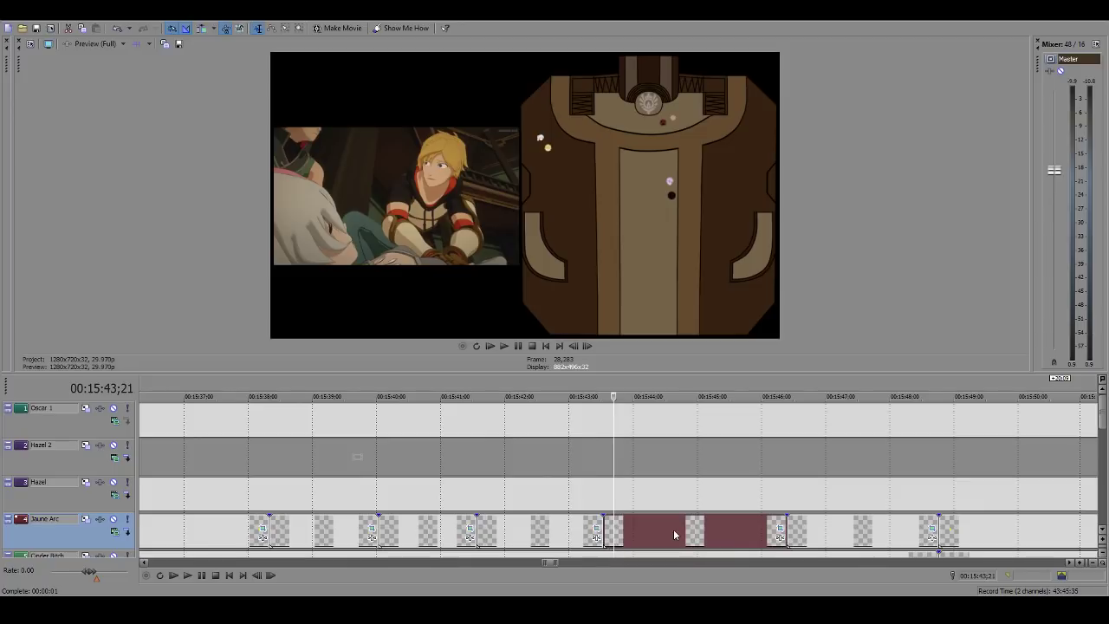
# Step: Play the second half of the split Jaune Arc clip, and check the first half's start at 00:15:41;17 against 00:15:43;16
pyautogui.press('space')
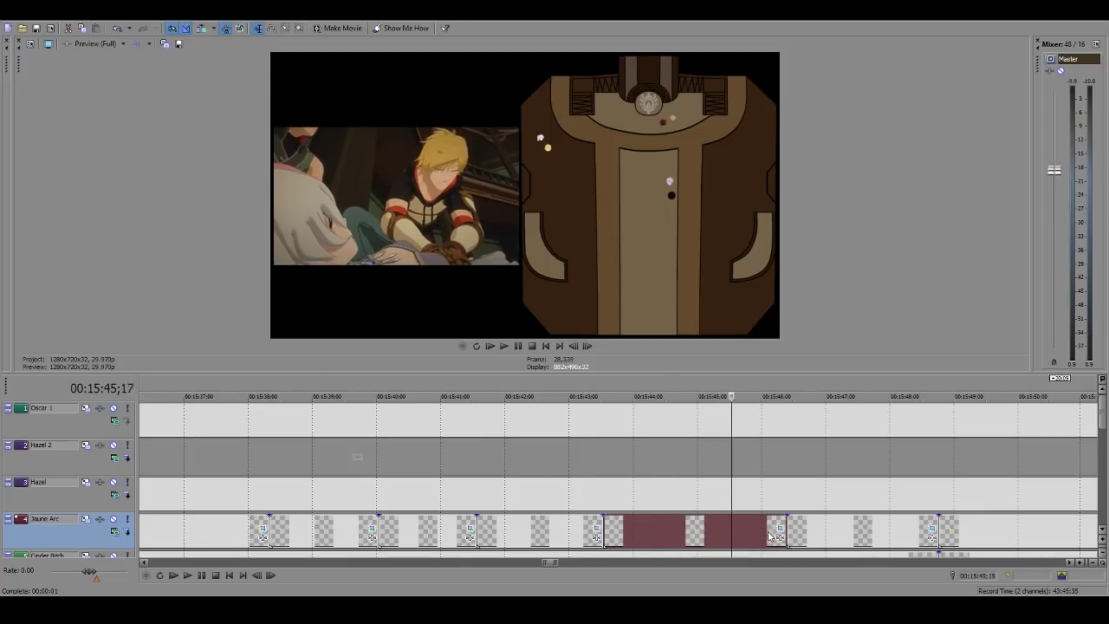
pyautogui.click(594, 532)
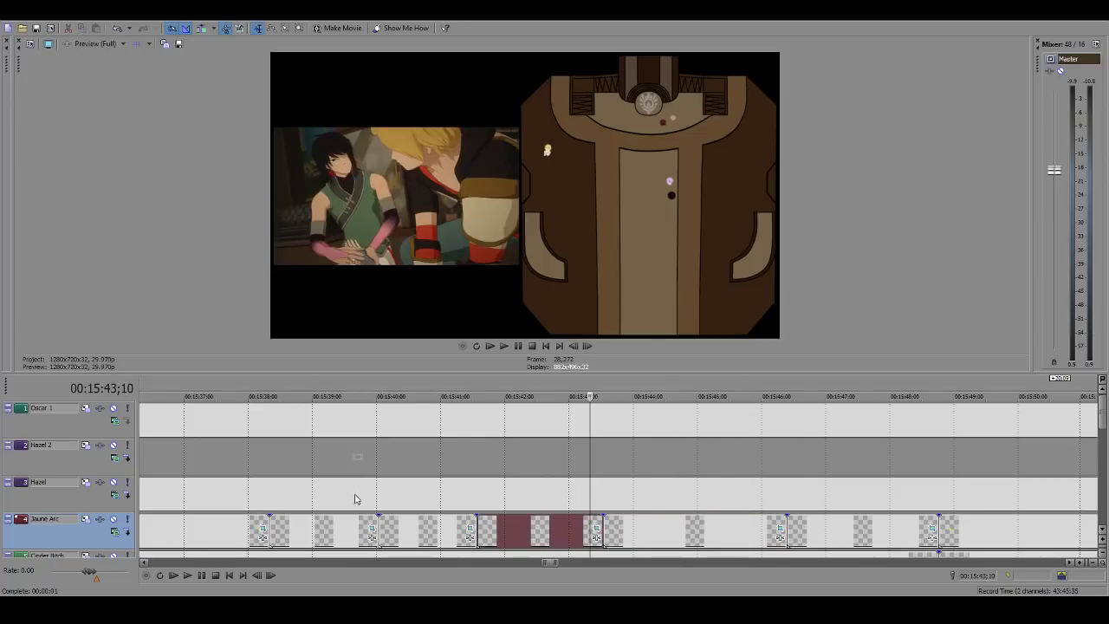
pyautogui.hotkey('ctrl', 'Left')
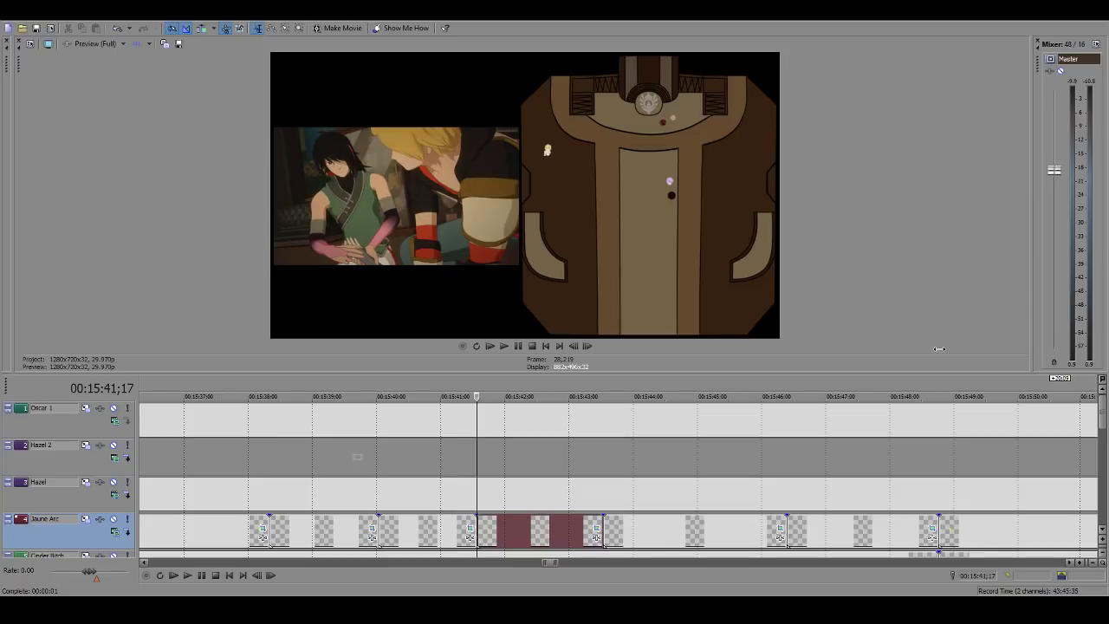
pyautogui.scroll(-5, 601, 480)
pyautogui.click(652, 499)
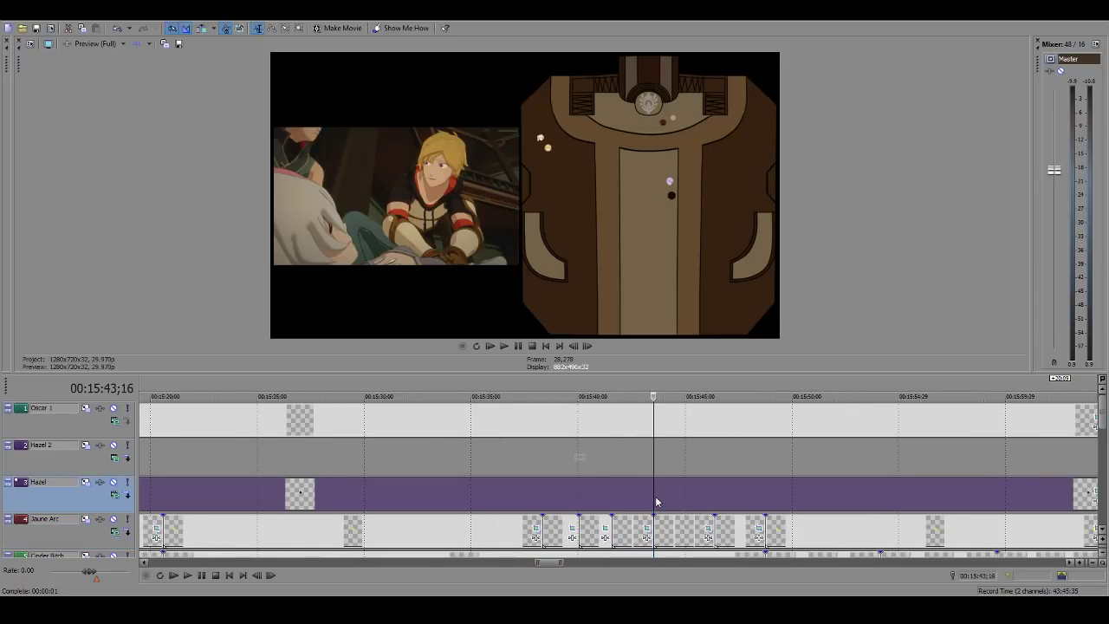
# Step: Step through the frames up to 00:15:44;00 to compare the markers with the blond fighter's shot, and return to 00:15:43;16
pyautogui.press('Left')
pyautogui.press('Left')
pyautogui.press('Left')
pyautogui.press('Left')
pyautogui.press('Left')
pyautogui.press('Left')
pyautogui.press('Left')
pyautogui.press('Right')
pyautogui.press('Right')
pyautogui.press('Right')
pyautogui.press('Right')
pyautogui.press('Right')
pyautogui.press('Right')
pyautogui.press('Right')
pyautogui.press('Right')
pyautogui.press('Right')
pyautogui.press('Right')
pyautogui.press('Right')
pyautogui.press('Right')
pyautogui.press('Right')
pyautogui.press('Right')
pyautogui.press('Right')
pyautogui.press('Right')
pyautogui.press('Right')
pyautogui.press('Right')
pyautogui.press('Right')
pyautogui.press('Right')
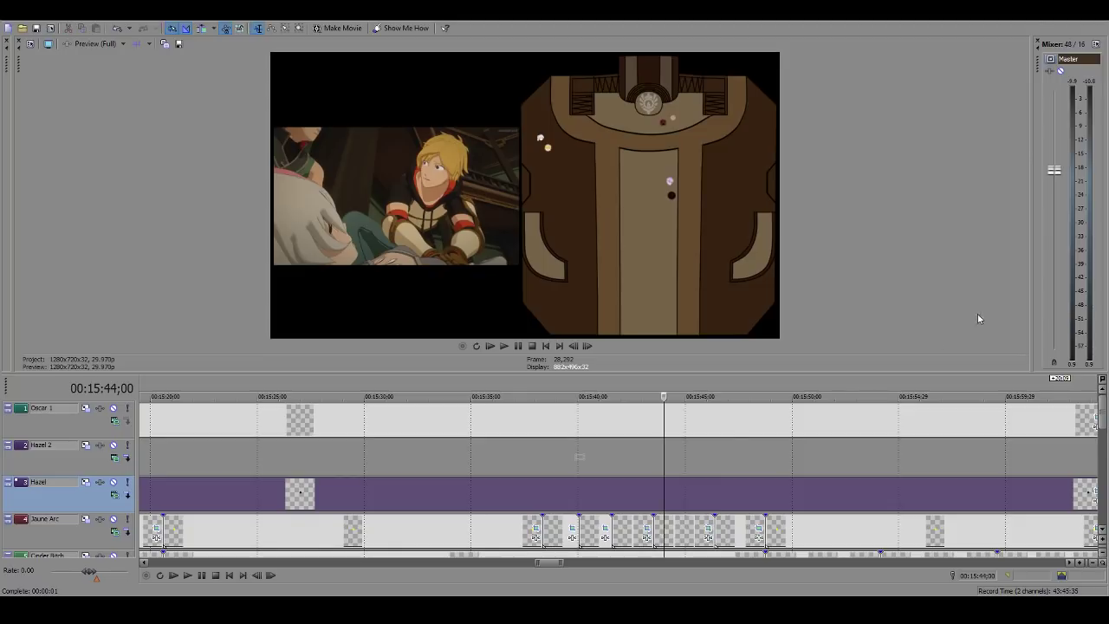
pyautogui.press('Left')
pyautogui.press('Left')
pyautogui.press('Left')
pyautogui.press('Left')
pyautogui.press('Left')
pyautogui.press('Left')
pyautogui.press('Left')
pyautogui.press('Left')
pyautogui.press('Left')
pyautogui.press('Left')
pyautogui.press('Left')
pyautogui.press('Left')
pyautogui.press('Left')
pyautogui.press('Left')
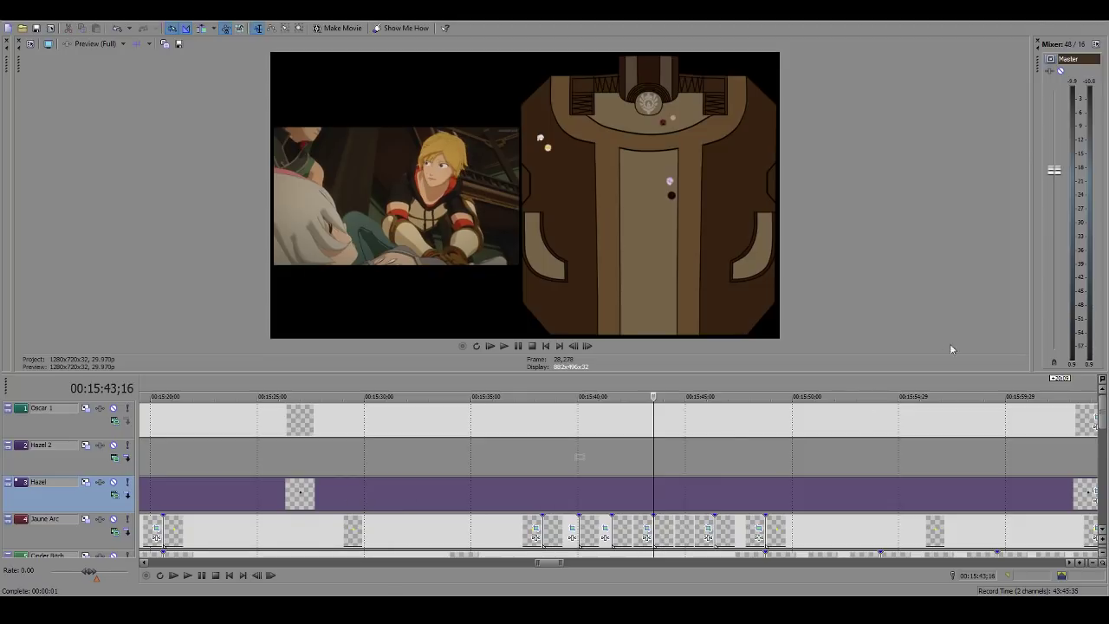
# Step: Match the yellow marker's position in the Jaune Arc clip from 00:15:43;16 to the clip starting at 00:15:46;12, and play it
pyautogui.scroll(-2, 681, 517)
pyautogui.click(670, 535)
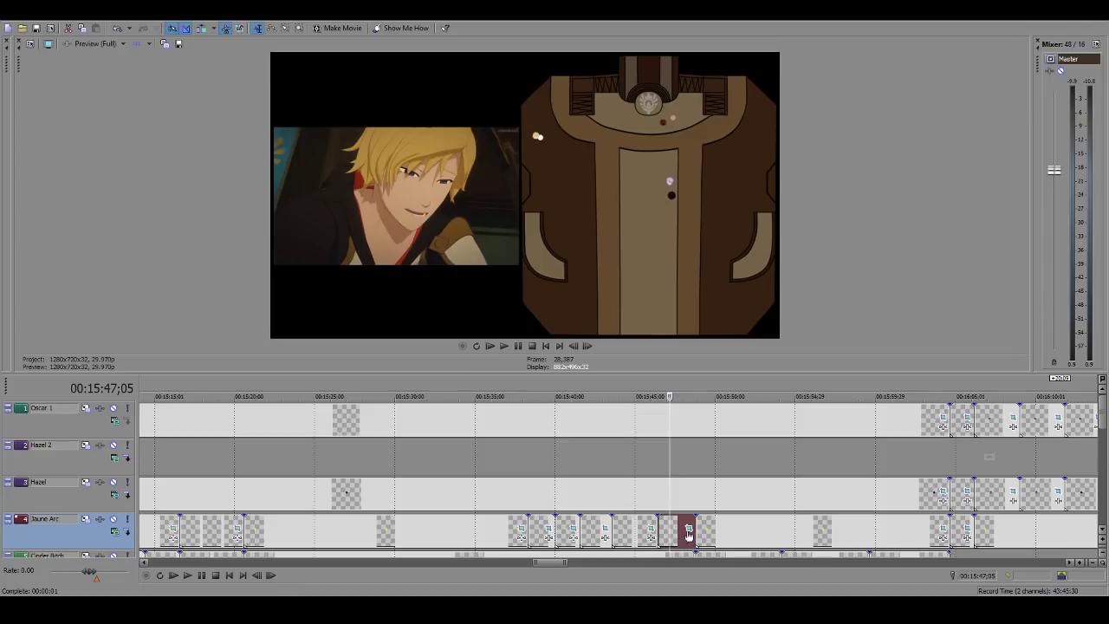
pyautogui.hotkey('ctrl', 'alt', 'Left')
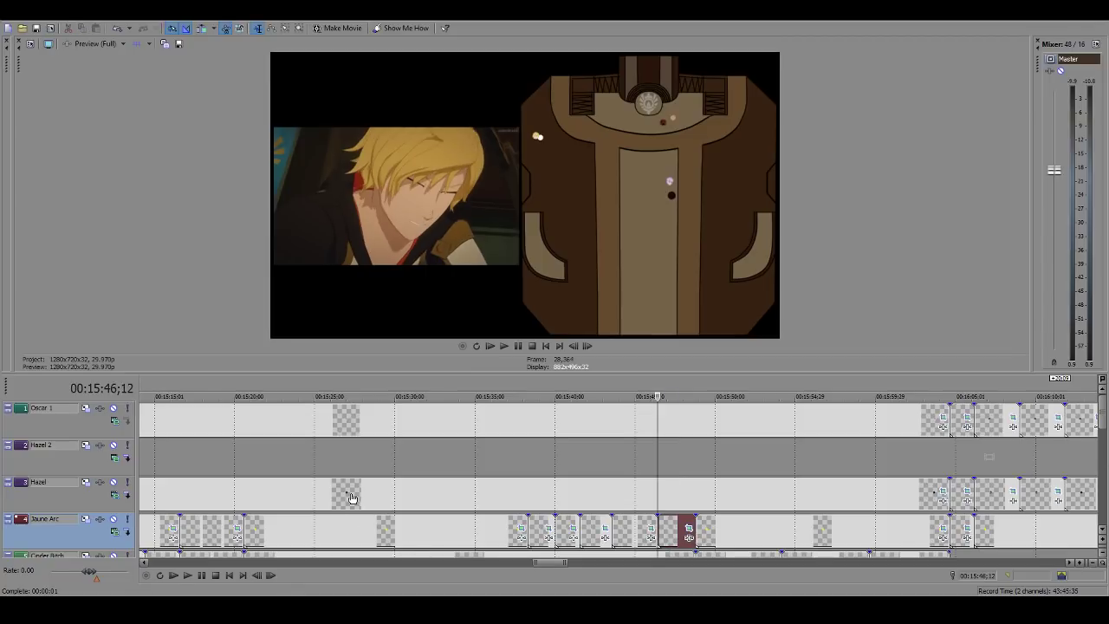
pyautogui.click(609, 525)
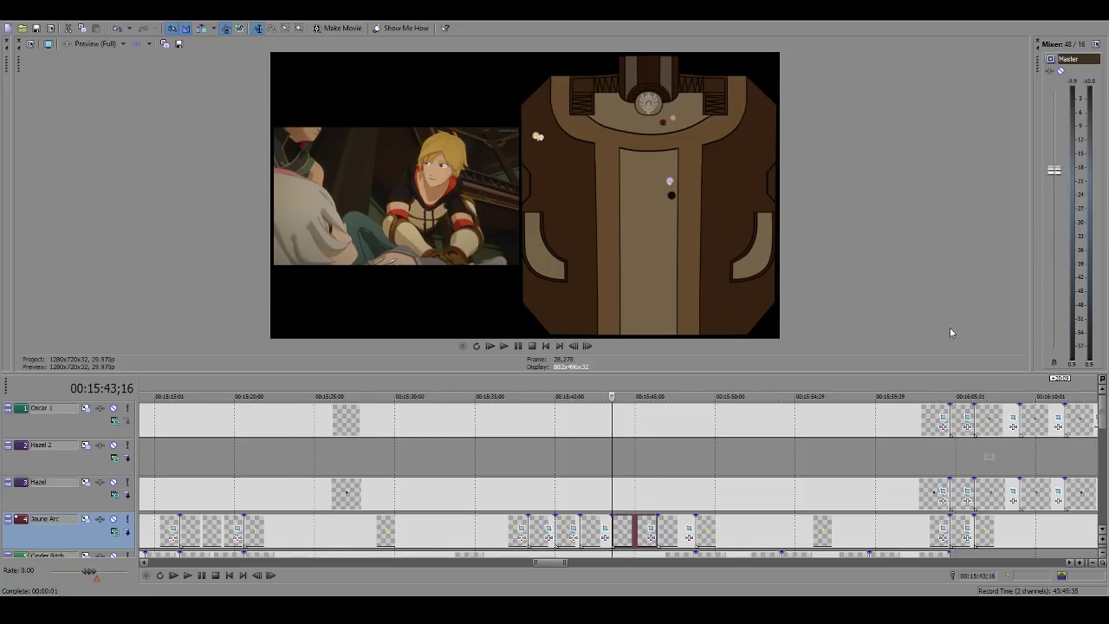
pyautogui.press('space')
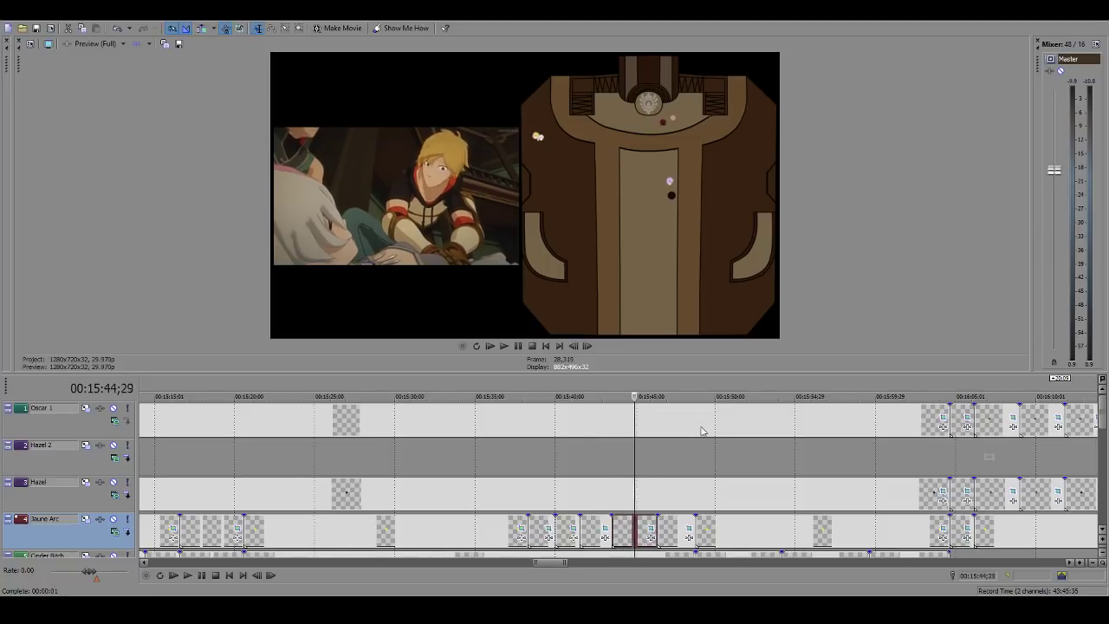
# Step: Play the bearded fighter's raised-arms shot from 00:16:41;25 in the enlarged preview, and pause on his close-up at frame 30,124
pyautogui.click(679, 446)
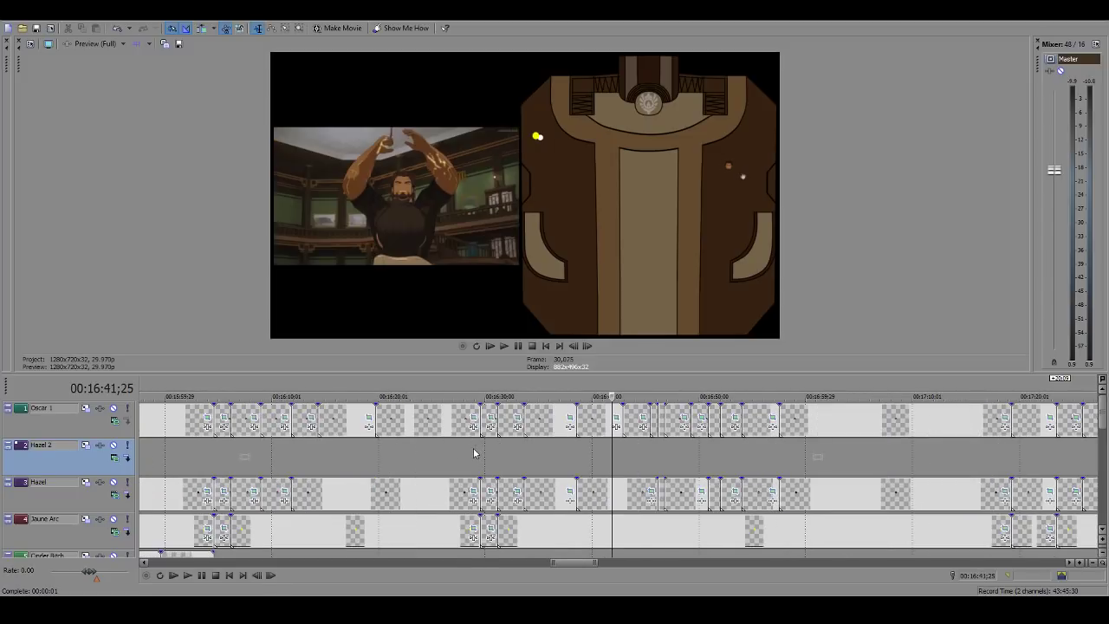
pyautogui.click(504, 346)
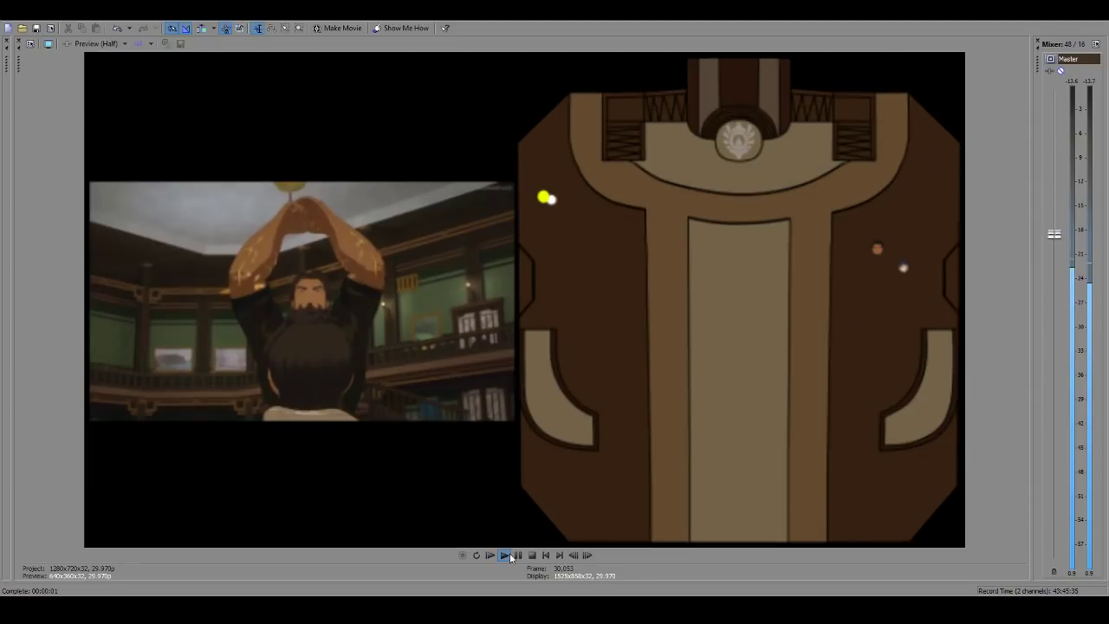
pyautogui.click(522, 557)
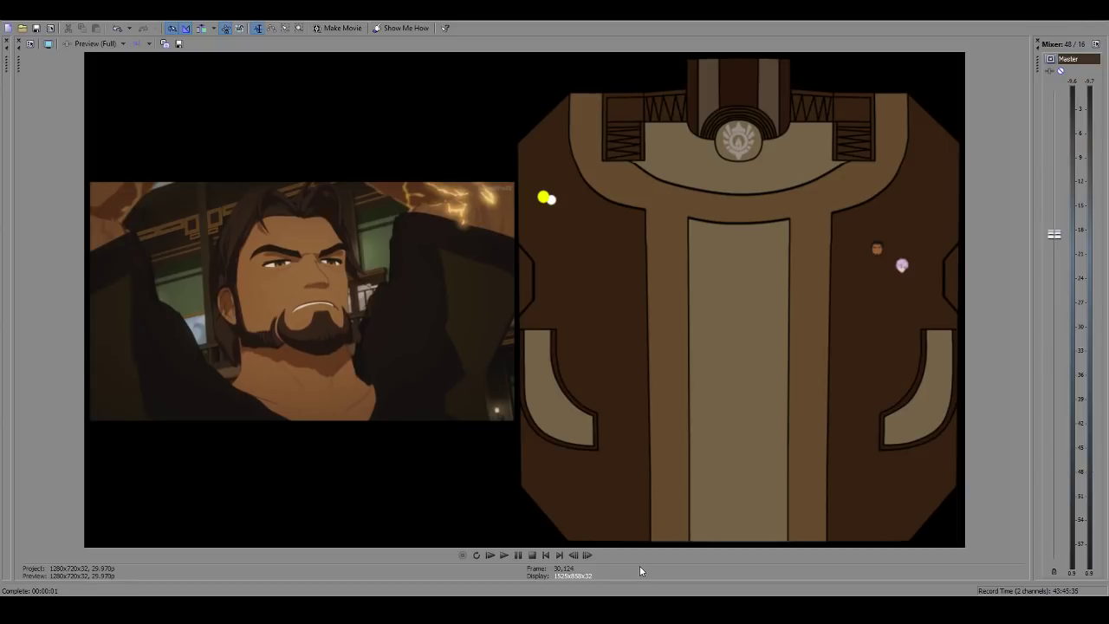
# Step: Play to frame 30,249 and step back and forth across the cut from the two fallen fighters to the hall
pyautogui.press('space')
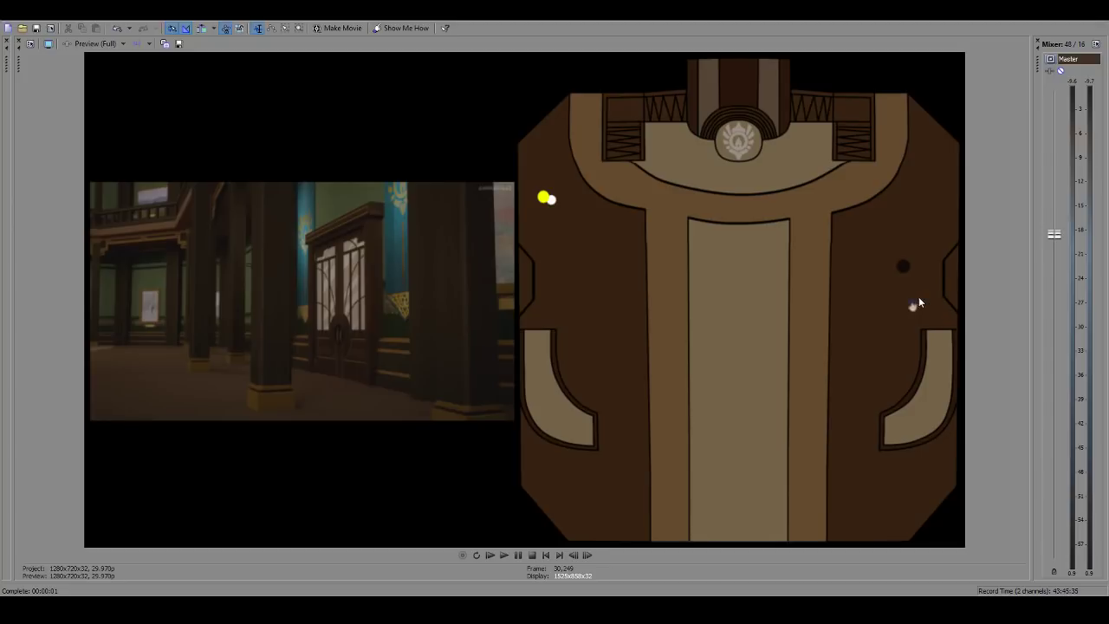
pyautogui.press('Left')
pyautogui.press('Left')
pyautogui.press('Right')
pyautogui.press('Right')
pyautogui.press('Left')
pyautogui.press('Left')
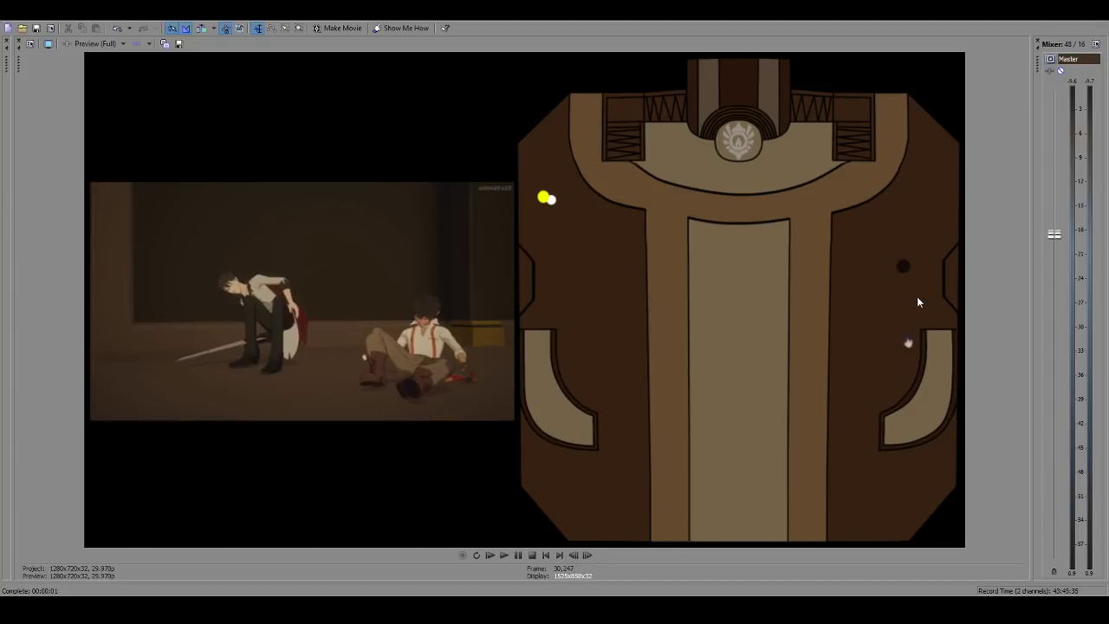
pyautogui.press('Right')
pyautogui.press('Right')
pyautogui.press('Left')
pyautogui.press('Left')
pyautogui.press('Left')
pyautogui.press('Left')
pyautogui.press('Left')
pyautogui.press('Left')
pyautogui.press('Left')
pyautogui.press('Left')
pyautogui.press('Left')
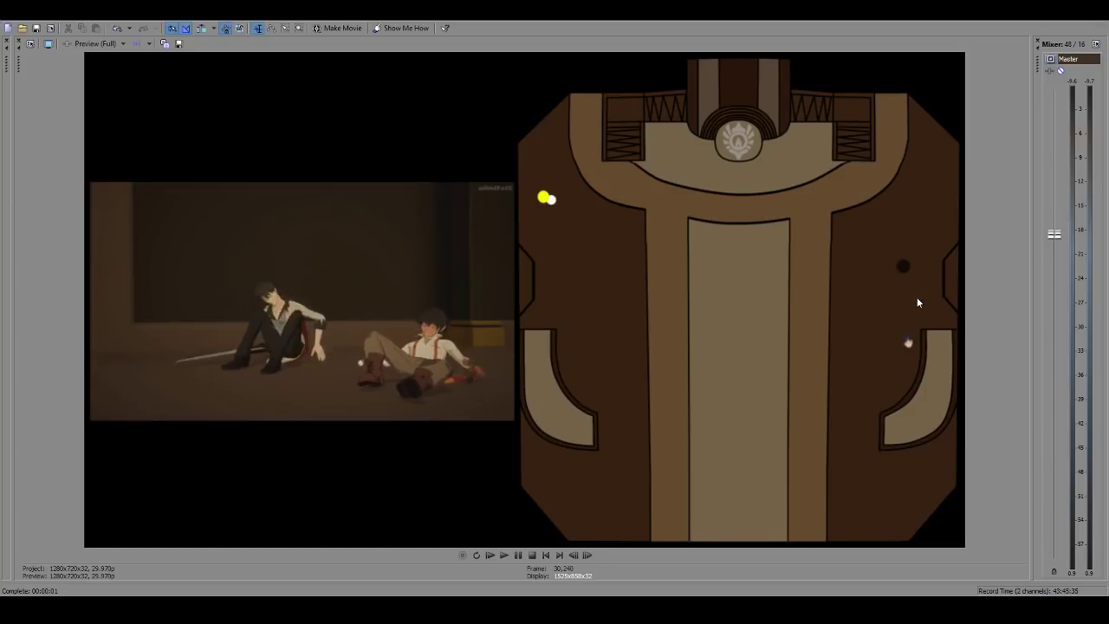
# Step: Replay the ground-slam and fallen fighters' shots against the map markers, and bring the timeline back at 00:17:09;22
pyautogui.press('space')
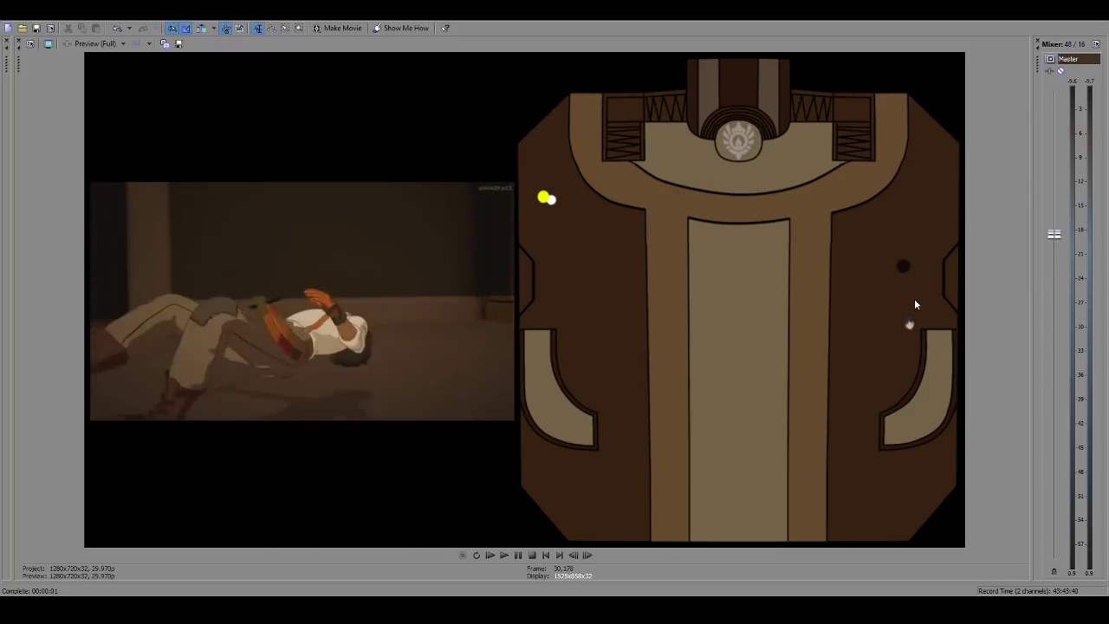
pyautogui.press('space')
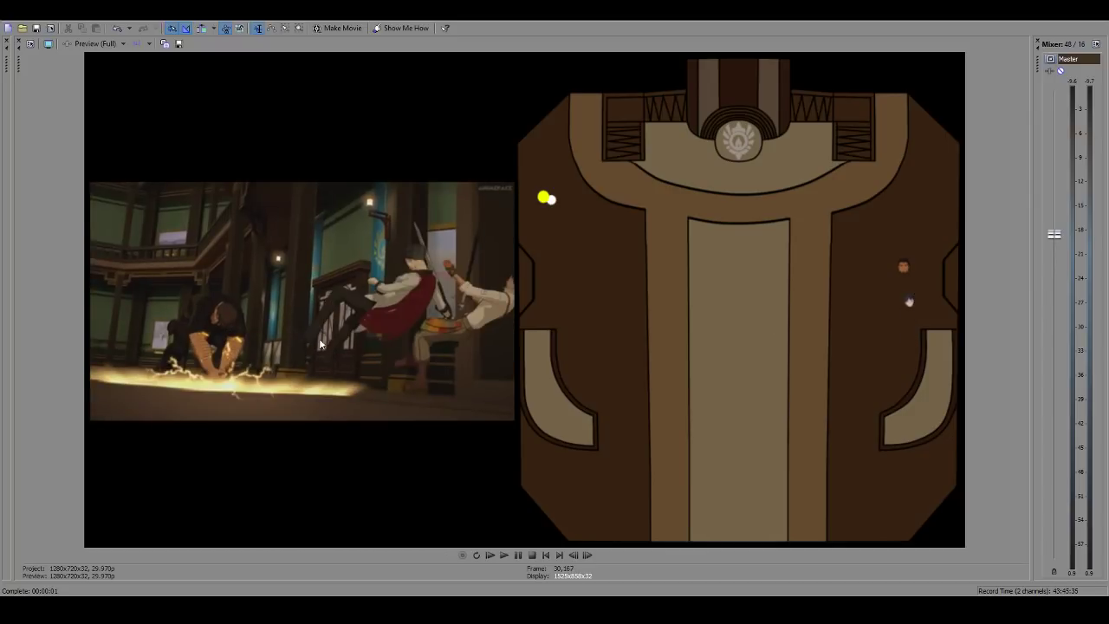
pyautogui.press('space')
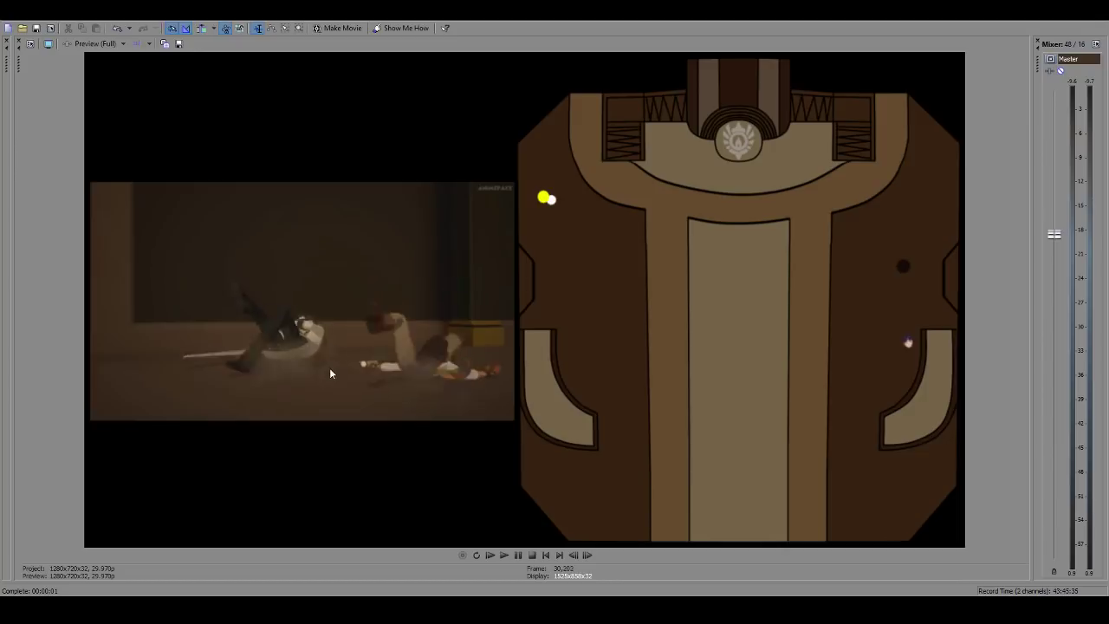
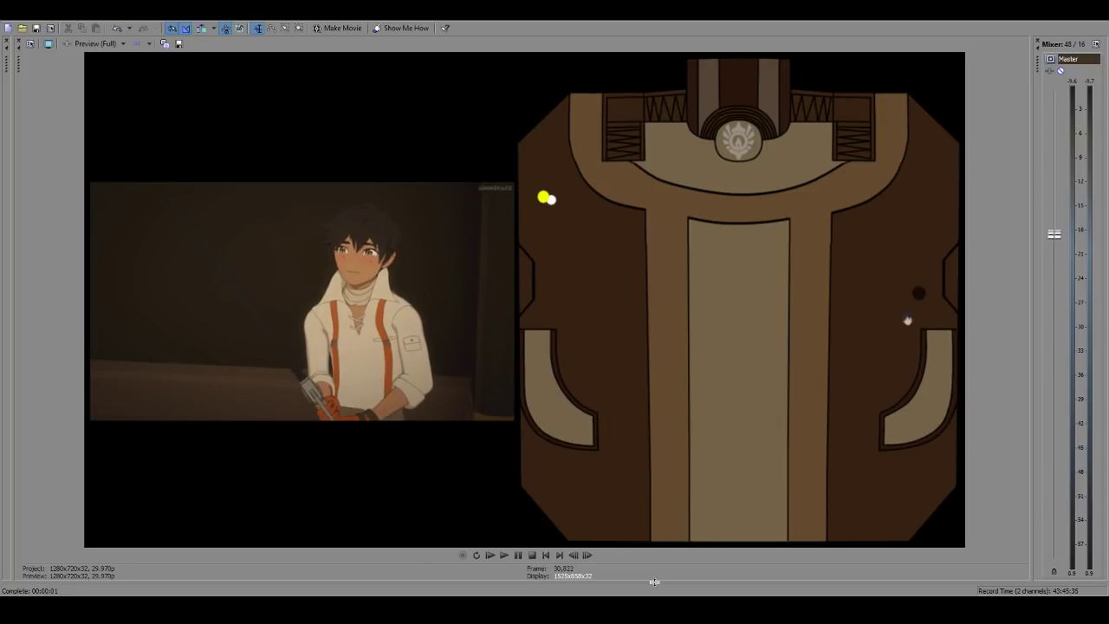
pyautogui.moveTo(654, 581); pyautogui.dragTo(651, 382)
pyautogui.scroll(-3, 640, 462)
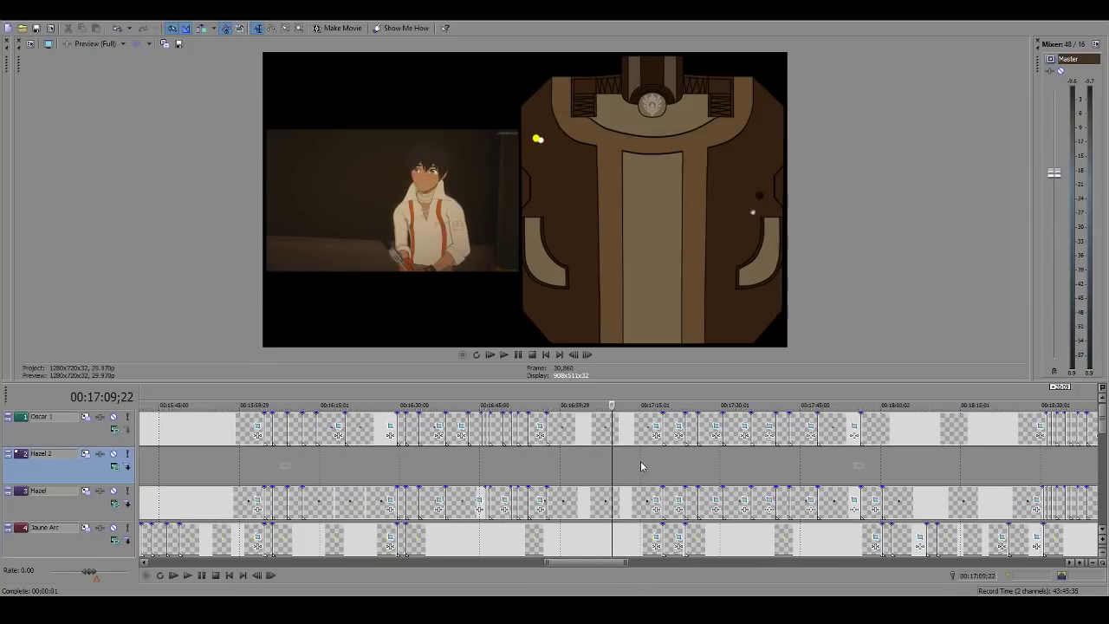
# Step: Play the hall and white-shirted boy's shots from about 00:17:15, resizing the preview to compare the map markers, and pause at frame 32,261
pyautogui.click(640, 461)
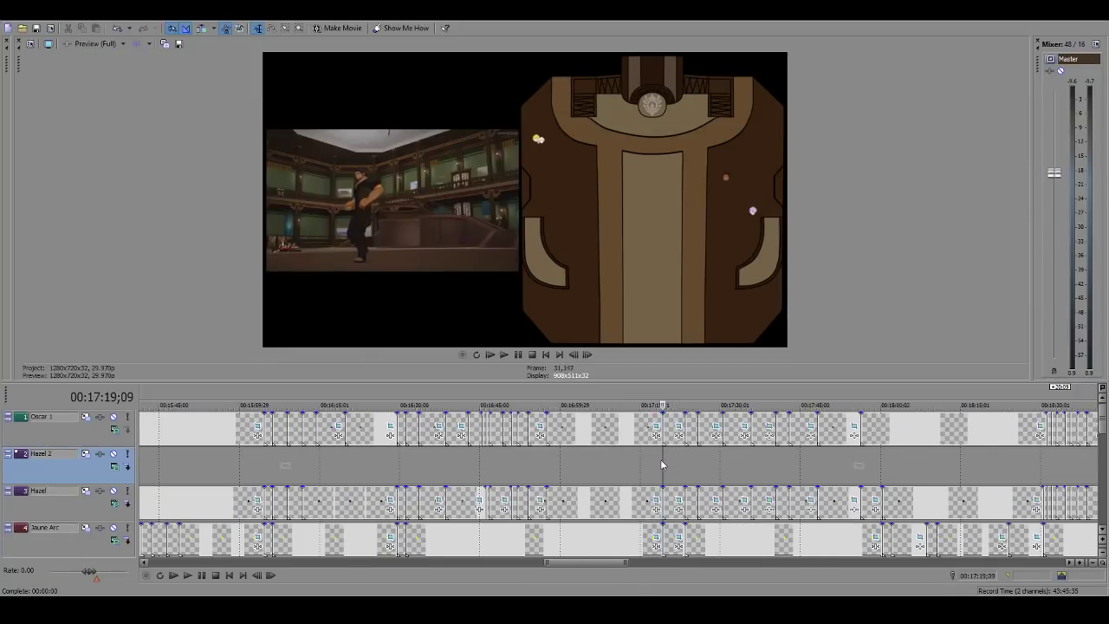
pyautogui.moveTo(676, 384); pyautogui.dragTo(675, 578)
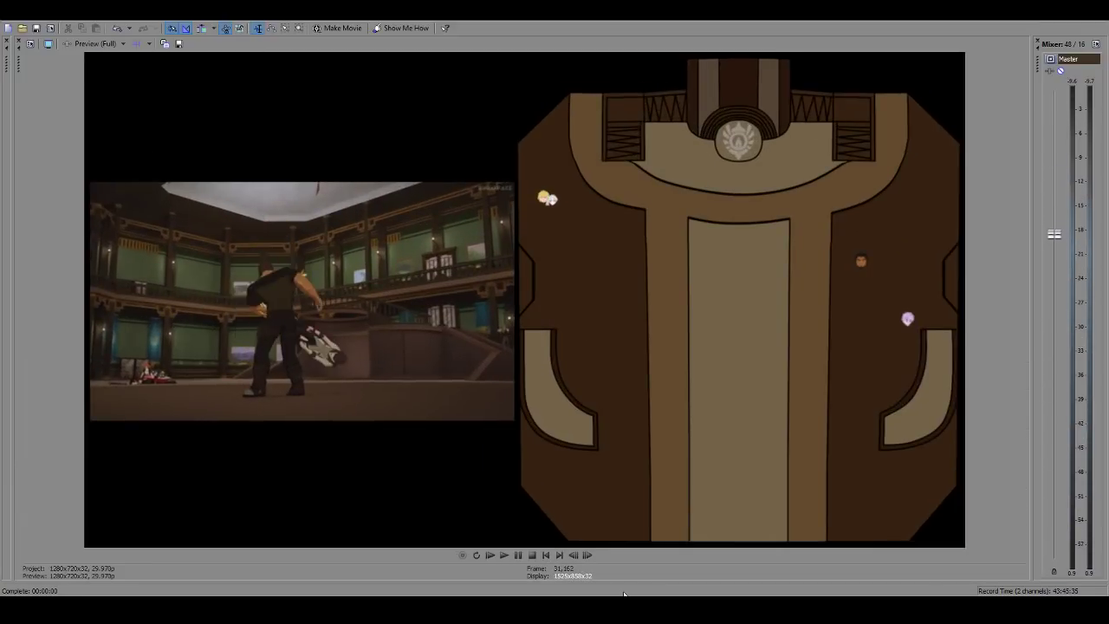
pyautogui.moveTo(623, 583); pyautogui.dragTo(649, 468)
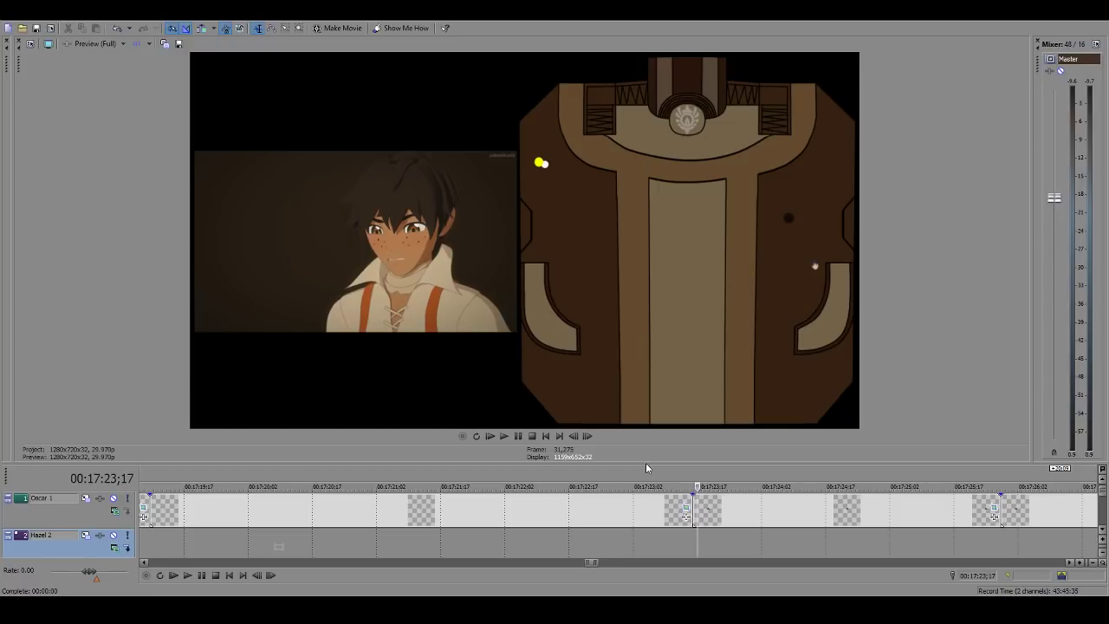
pyautogui.moveTo(650, 463); pyautogui.dragTo(579, 581)
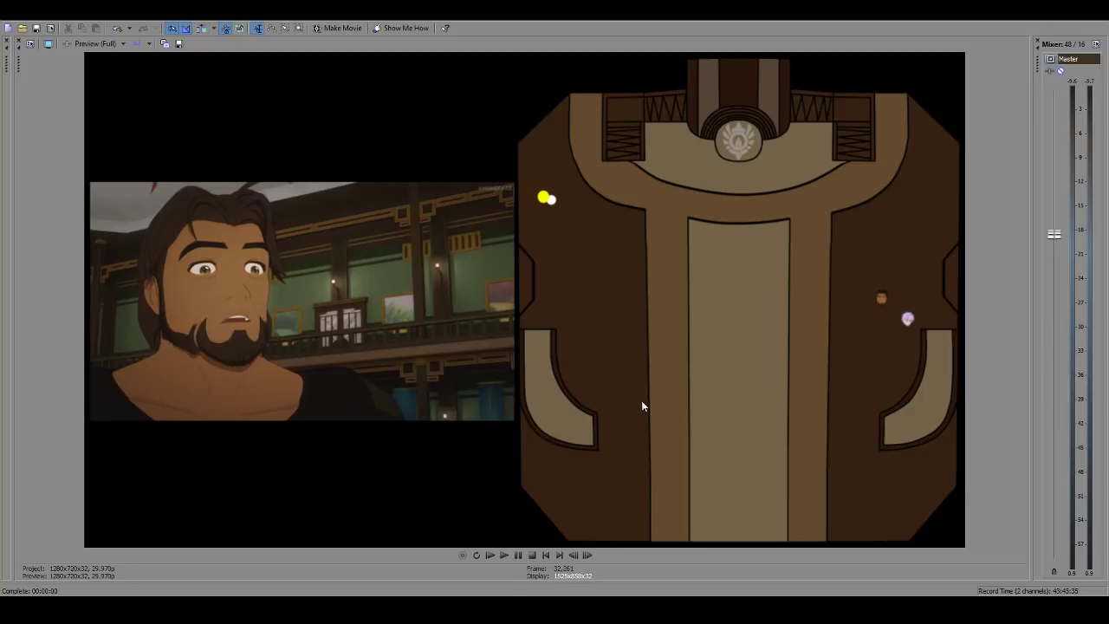
# Step: Step back two frames from the bearded fighter's close-up and play on in the enlarged preview, pausing at frame 32,466 before resuming
pyautogui.press('Left')
pyautogui.press('Left')
pyautogui.click(505, 555)
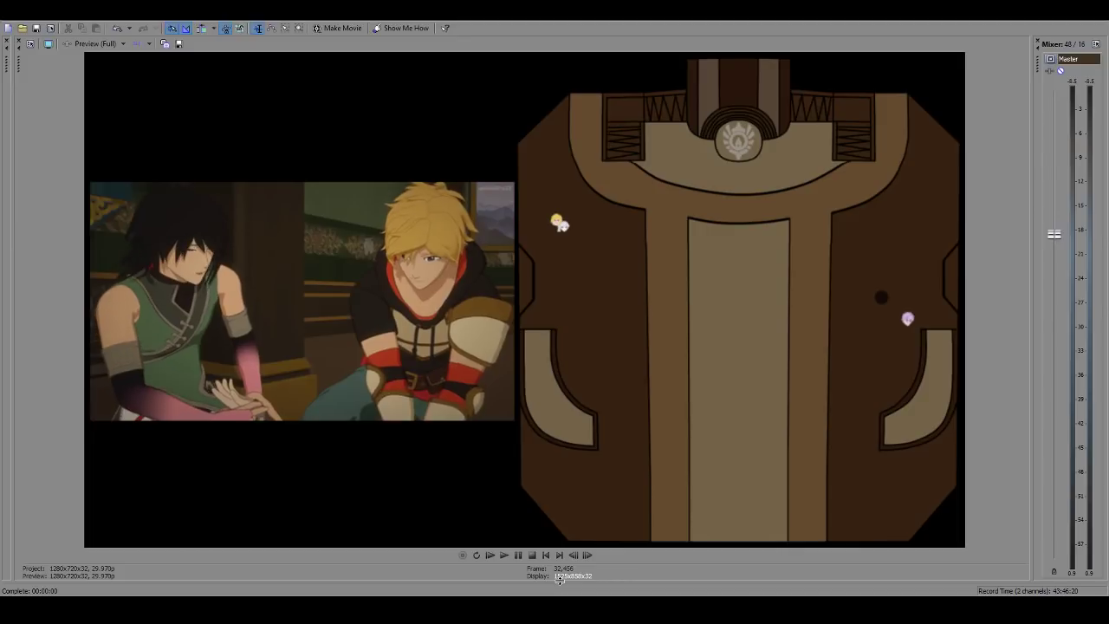
pyautogui.click(507, 556)
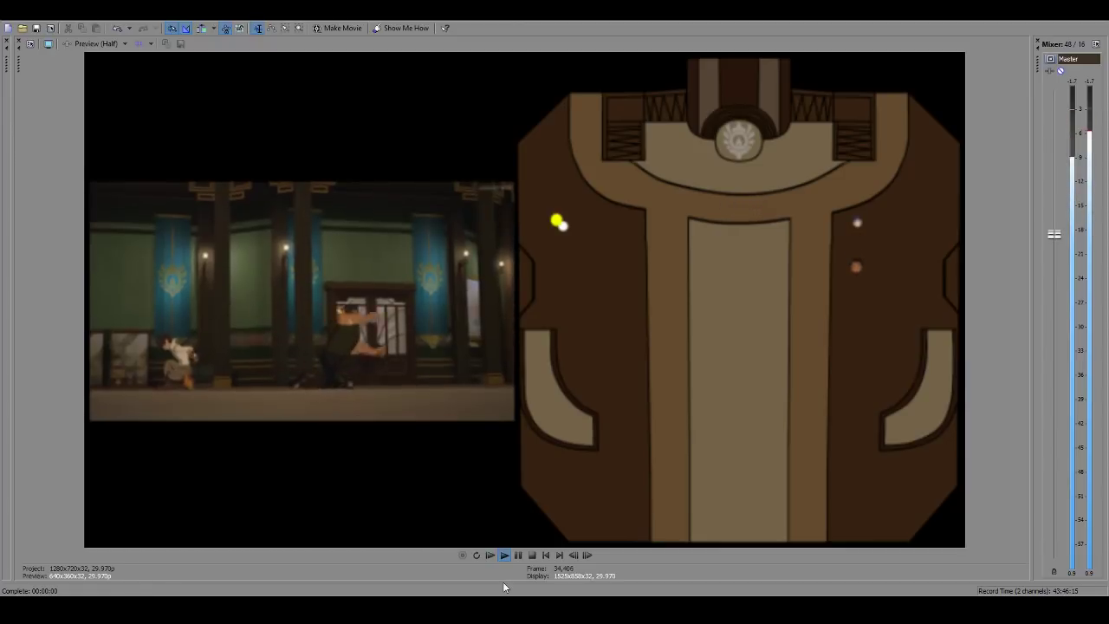
# Step: Bring the timeline back, replay the staff fight from 00:19:05;01, and return the playhead to 00:19:05;02
pyautogui.moveTo(505, 584); pyautogui.dragTo(431, 384)
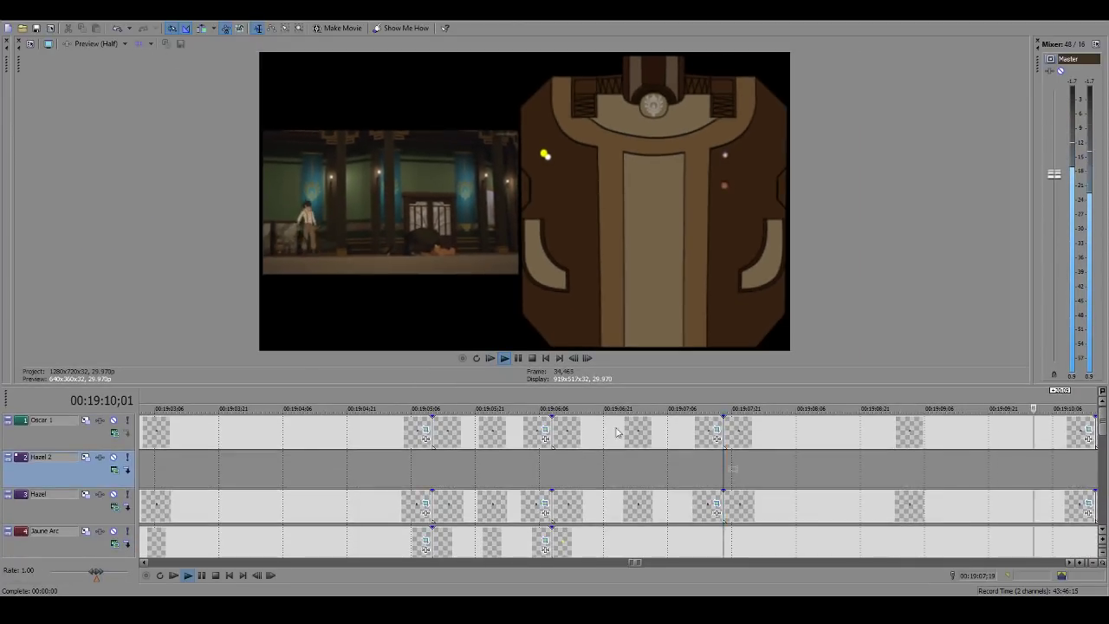
pyautogui.click(391, 459)
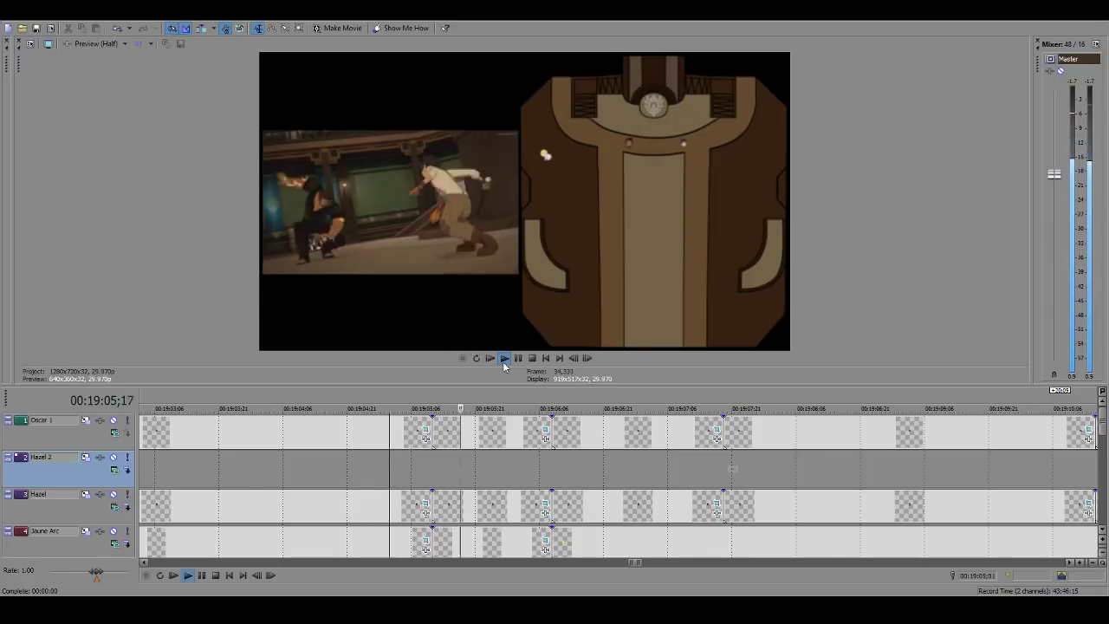
pyautogui.click(395, 464)
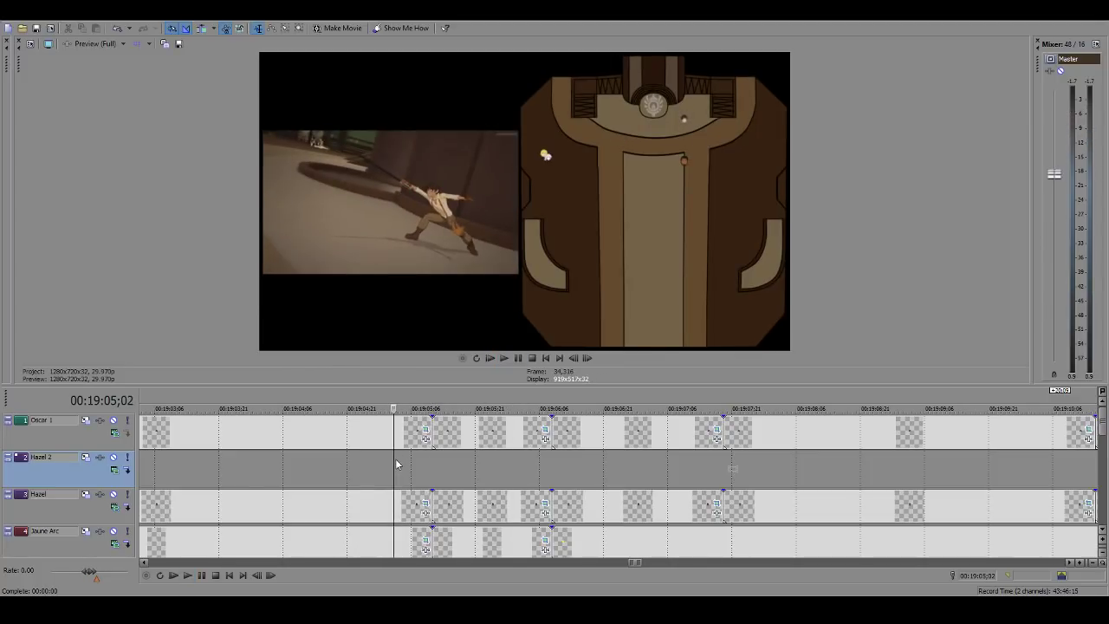
# Step: Step frame by frame from 00:19:05;02 to 00:19:05;19 to compare the fighters with their markers, and return to 00:19:05;03
pyautogui.press('Right')
pyautogui.press('Right')
pyautogui.press('Right')
pyautogui.press('Right')
pyautogui.press('Right')
pyautogui.scroll(7, 398, 451)
pyautogui.press('Right')
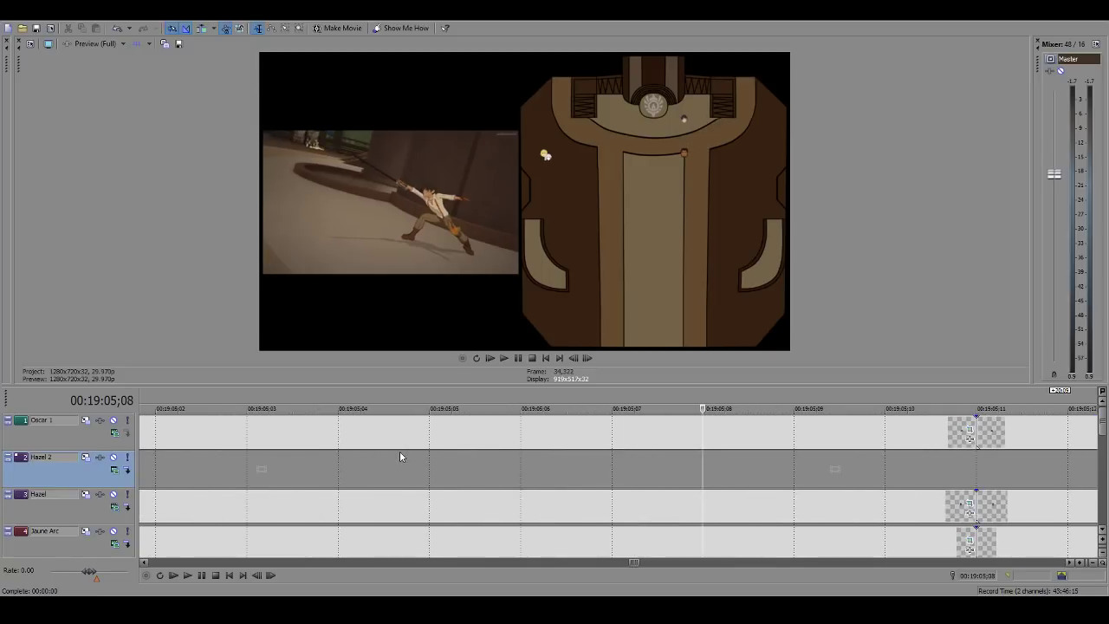
pyautogui.press('Right')
pyautogui.press('Right')
pyautogui.press('Right')
pyautogui.press('Right')
pyautogui.press('Right')
pyautogui.press('Right')
pyautogui.press('Right')
pyautogui.press('Right')
pyautogui.press('Right')
pyautogui.press('Right')
pyautogui.press('Right')
pyautogui.scroll(-2, 306, 478)
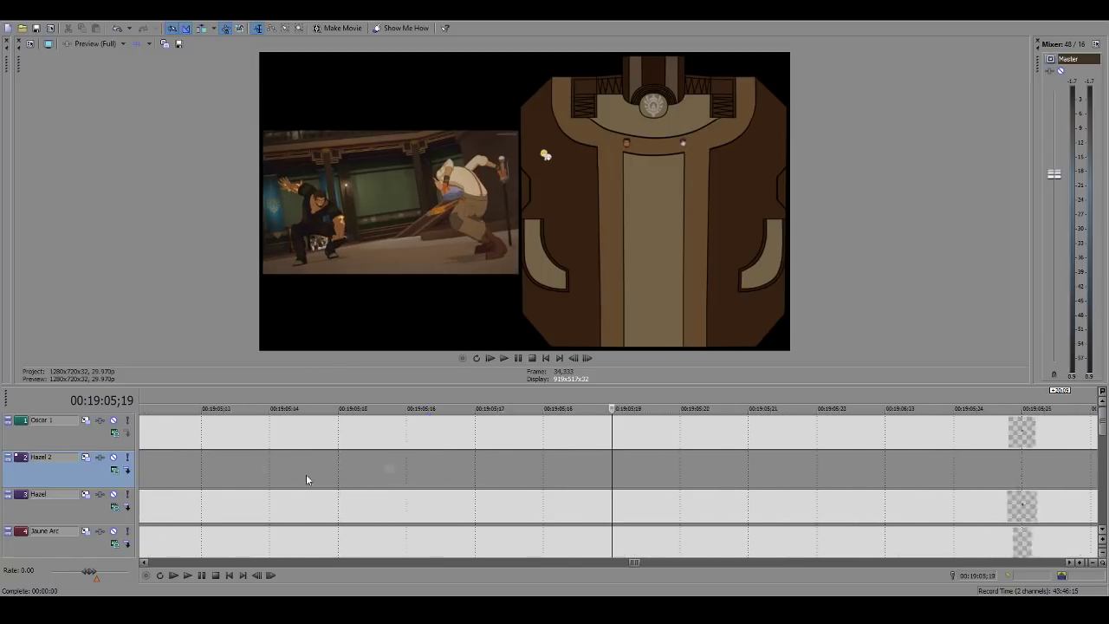
pyautogui.scroll(-3, 306, 479)
pyautogui.click(246, 465)
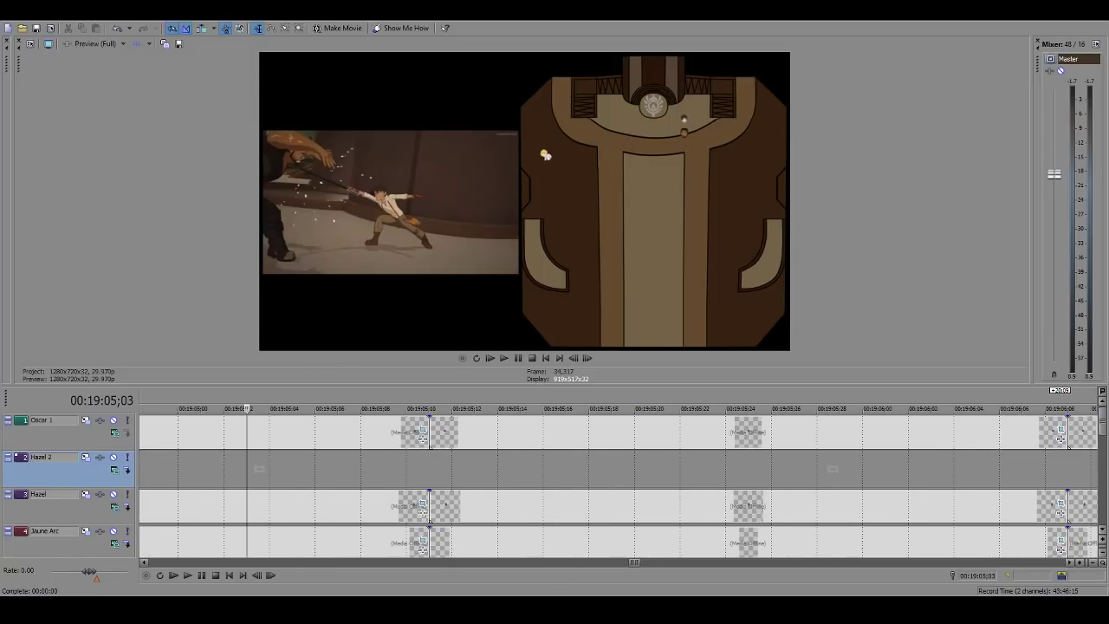